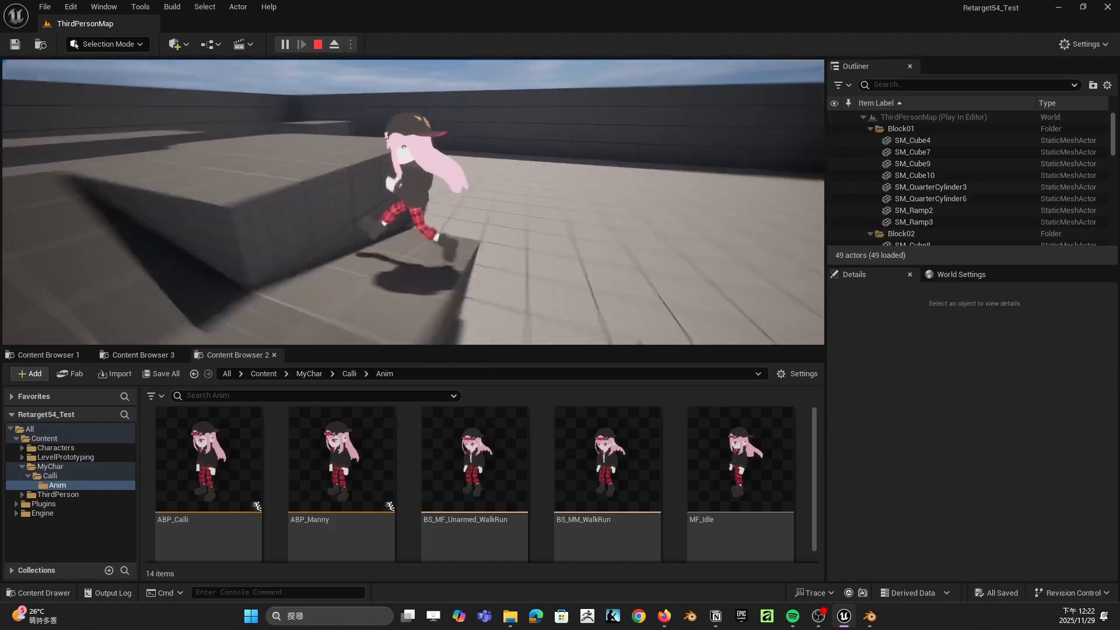
# Step: Run the character around the ramp area and end the play session in the level
pyautogui.press('s')
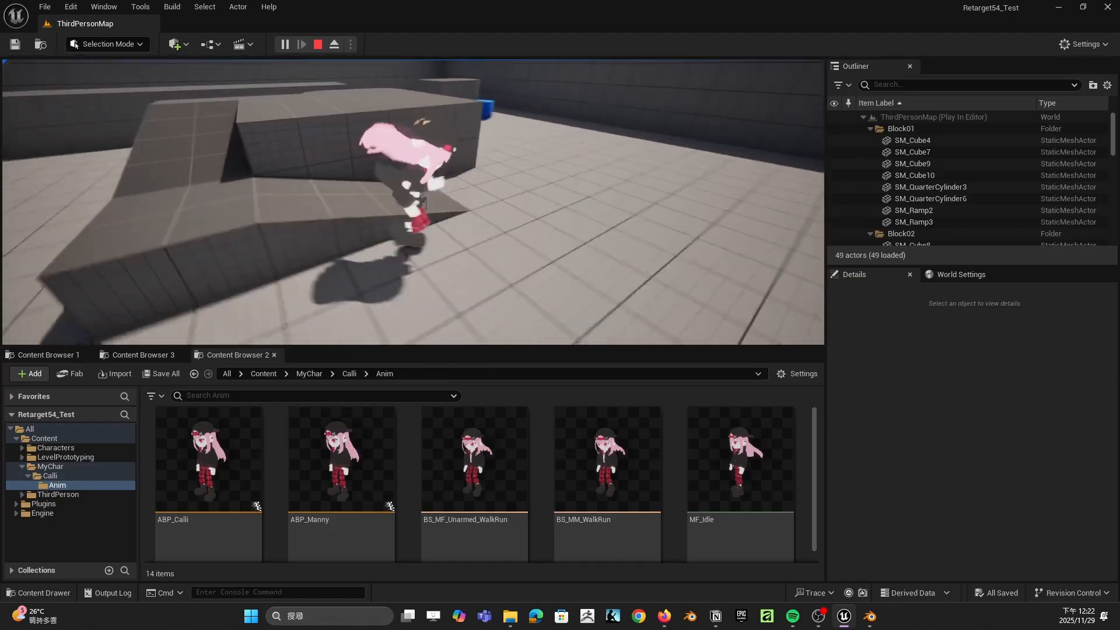
pyautogui.press('Escape')
pyautogui.click(483, 199)
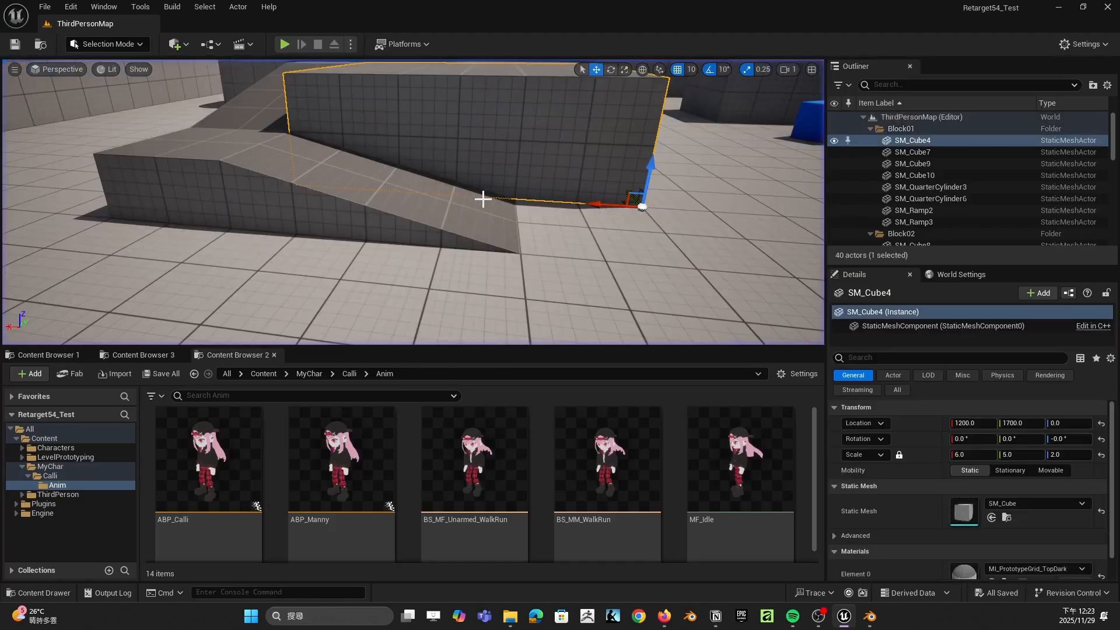
pyautogui.moveTo(469, 245)
pyautogui.mouseDown(button='right')
pyautogui.moveTo(461, 210)
pyautogui.moveTo(470, 242)
pyautogui.moveTo(469, 231)
pyautogui.moveTo(458, 237)
pyautogui.mouseUp(button='right')
pyautogui.press('s')
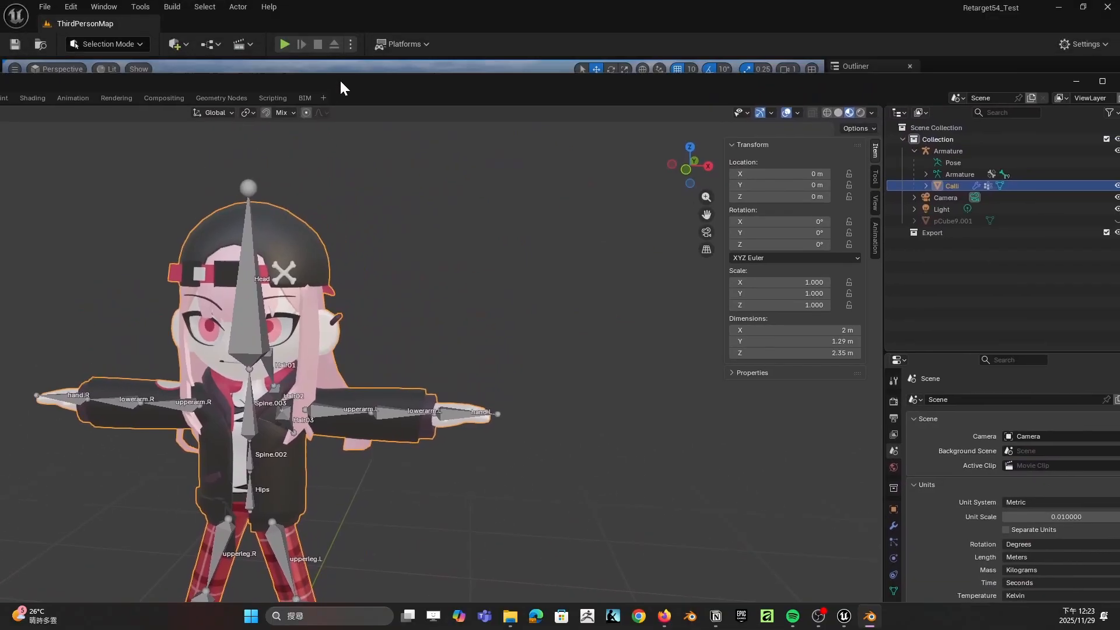
# Step: Switch to Blender and examine the rigged Calli character from several angles along with the available export formats
pyautogui.click(1061, 74)
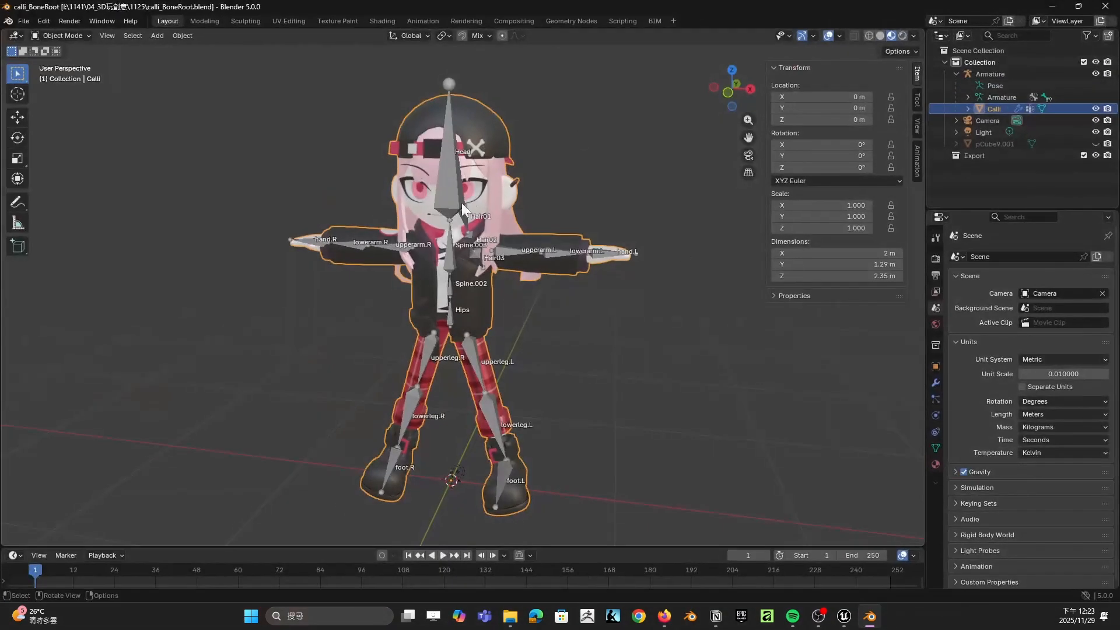
pyautogui.moveTo(608, 230); pyautogui.dragTo(577, 268, button='middle')
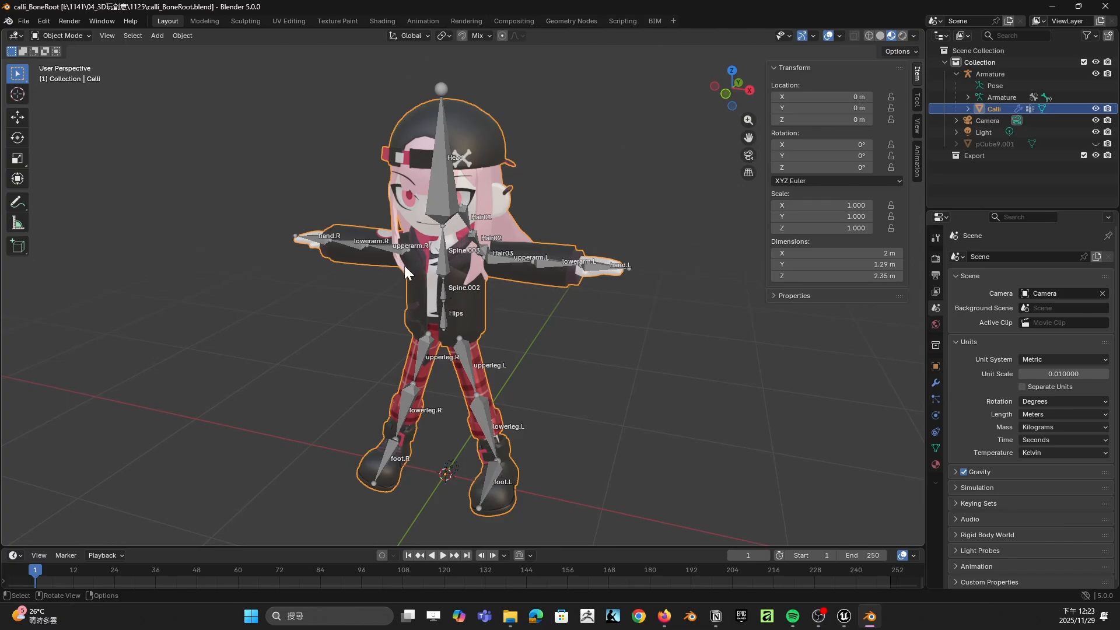
pyautogui.moveTo(404, 265); pyautogui.dragTo(579, 268, button='middle')
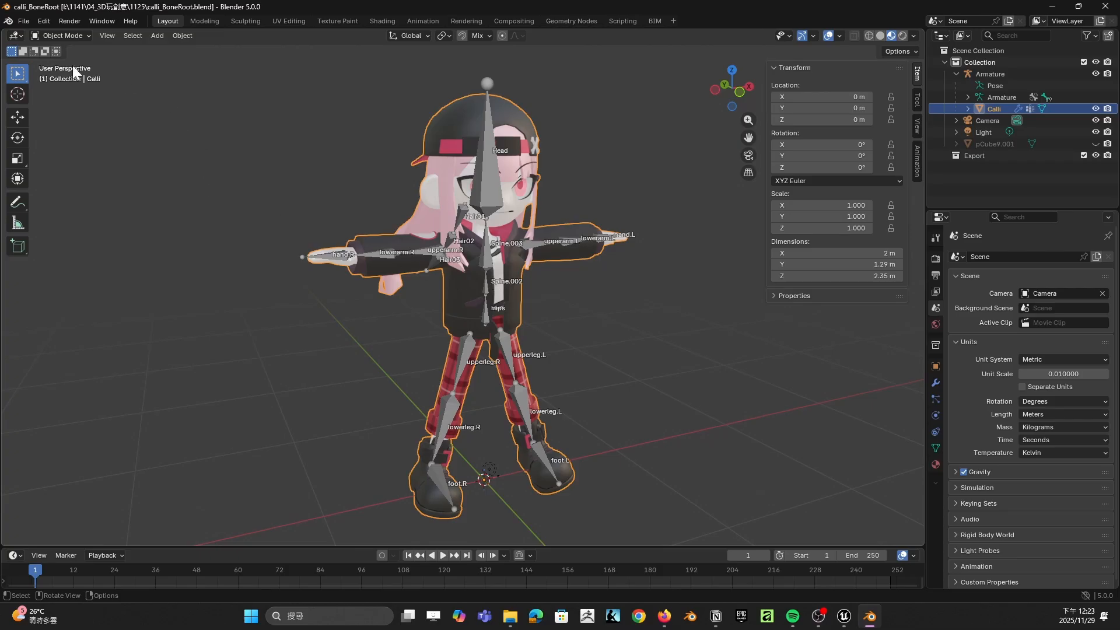
pyautogui.click(22, 20)
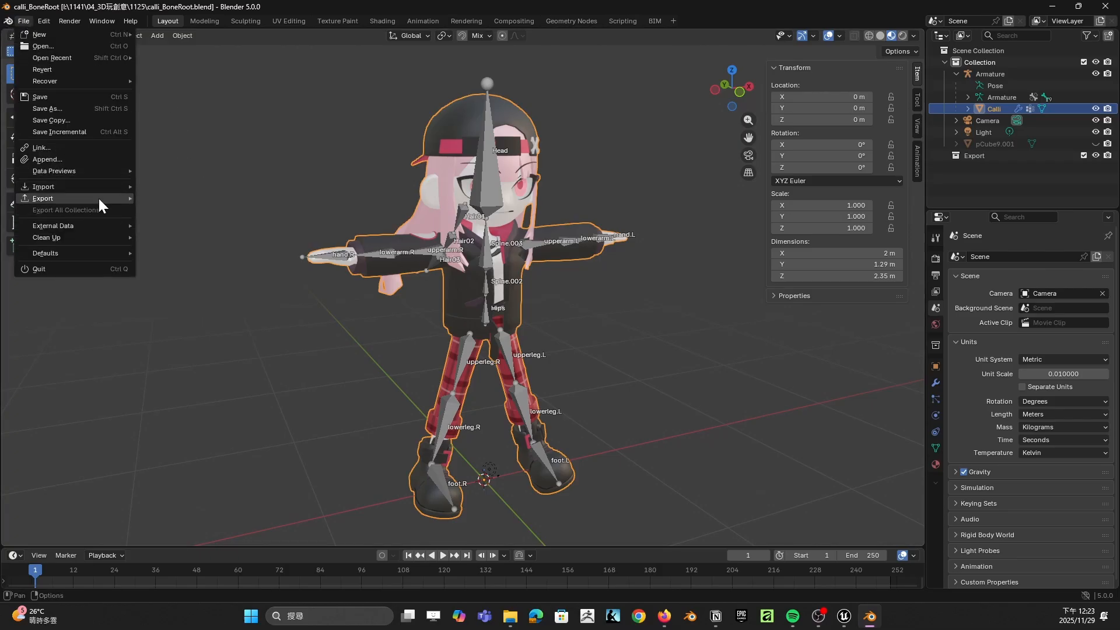
pyautogui.moveTo(105, 199)
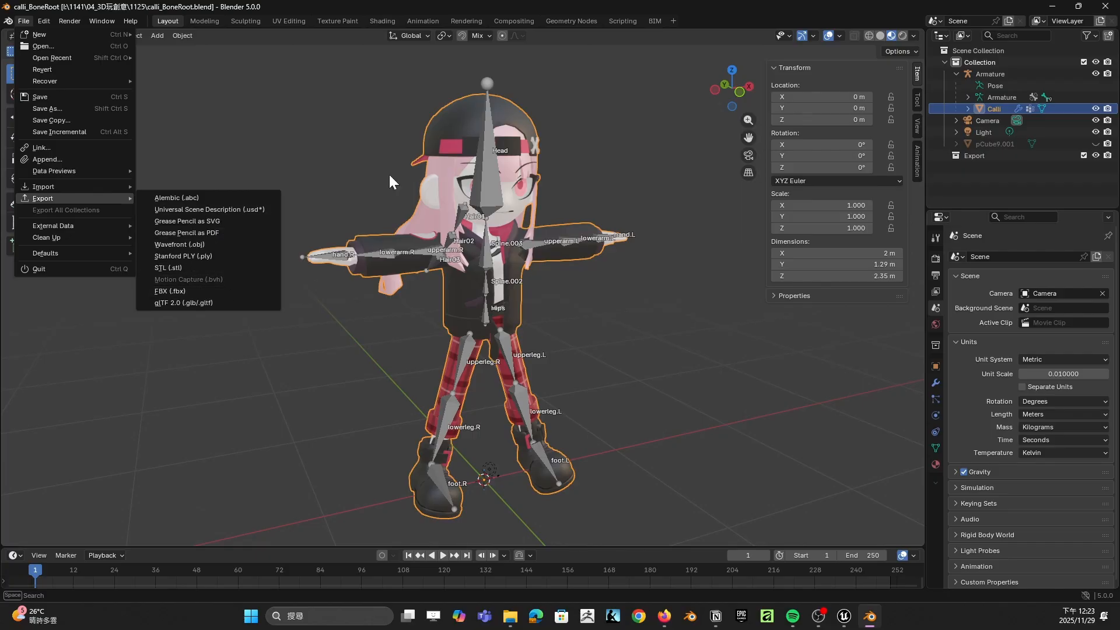
pyautogui.moveTo(608, 128); pyautogui.dragTo(531, 139, button='middle')
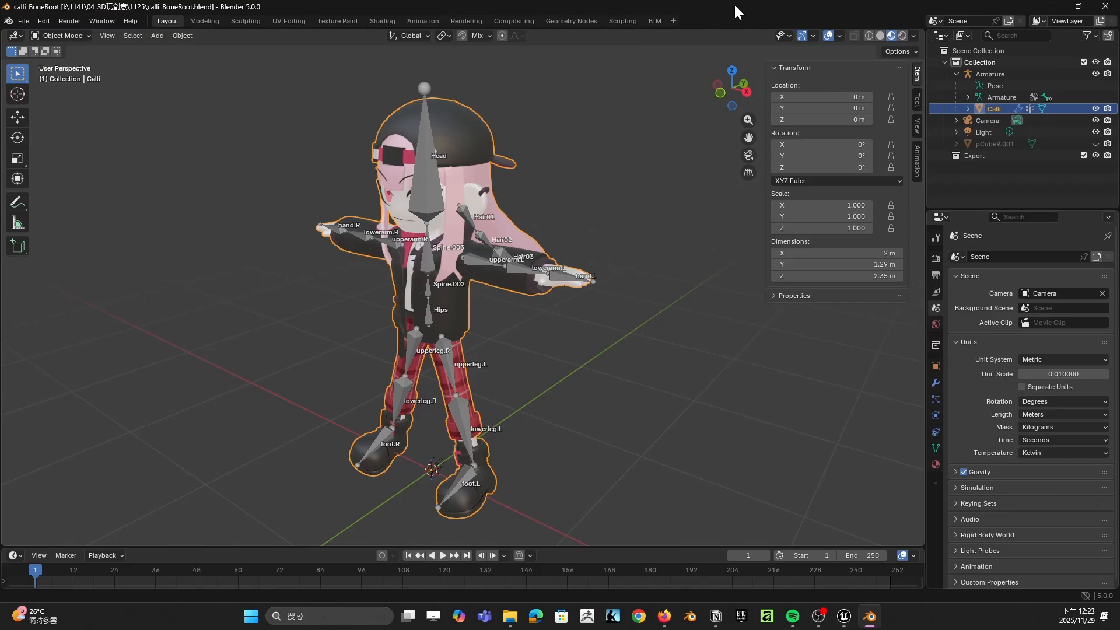
pyautogui.moveTo(548, 204); pyautogui.dragTo(543, 234, button='middle')
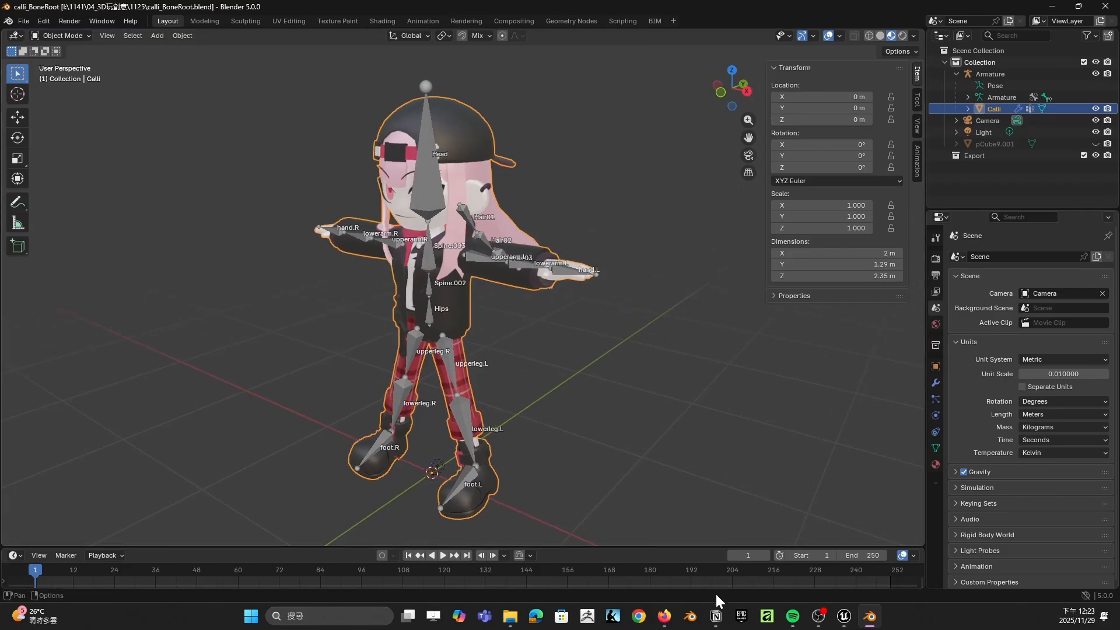
# Step: Switch to the presentation in the browser and read slide 2 on the five technical challenges and slide 3 on model export
pyautogui.moveTo(669, 620)
pyautogui.click(702, 551)
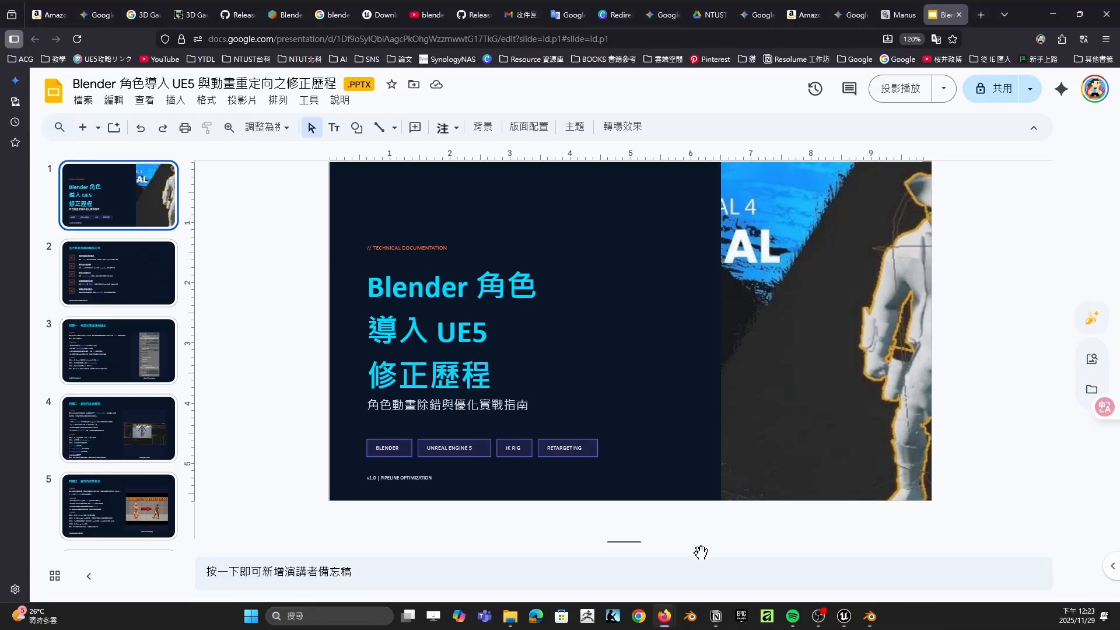
pyautogui.click(167, 284)
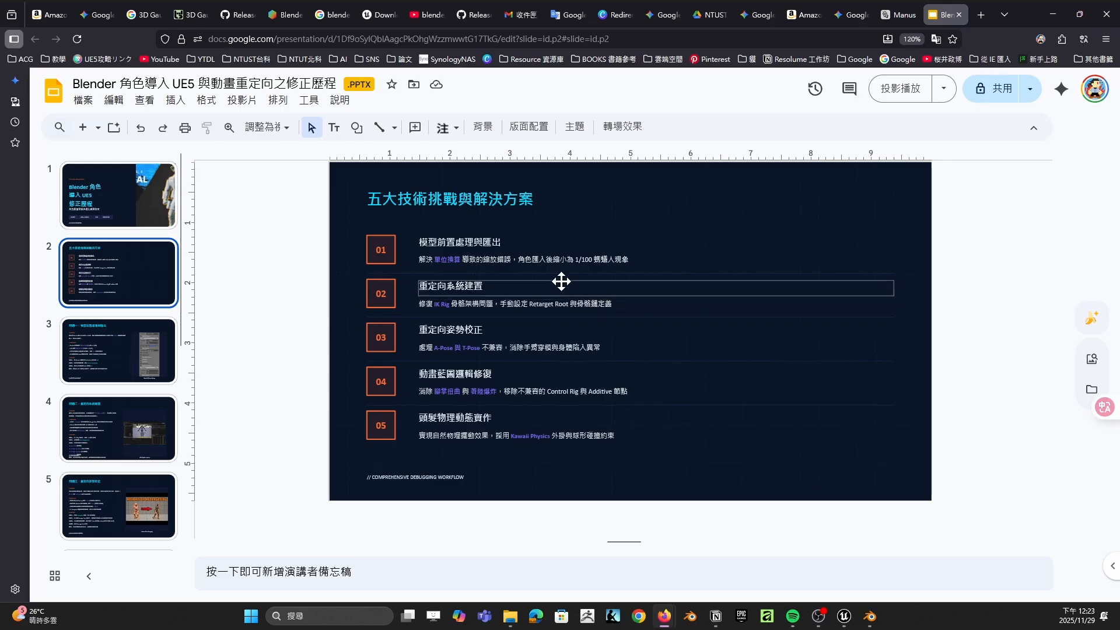
pyautogui.keyDown('ctrl'); pyautogui.scroll(3, 551, 274); pyautogui.keyUp('ctrl')
pyautogui.keyDown('ctrl'); pyautogui.scroll(1, 537, 269); pyautogui.keyUp('ctrl')
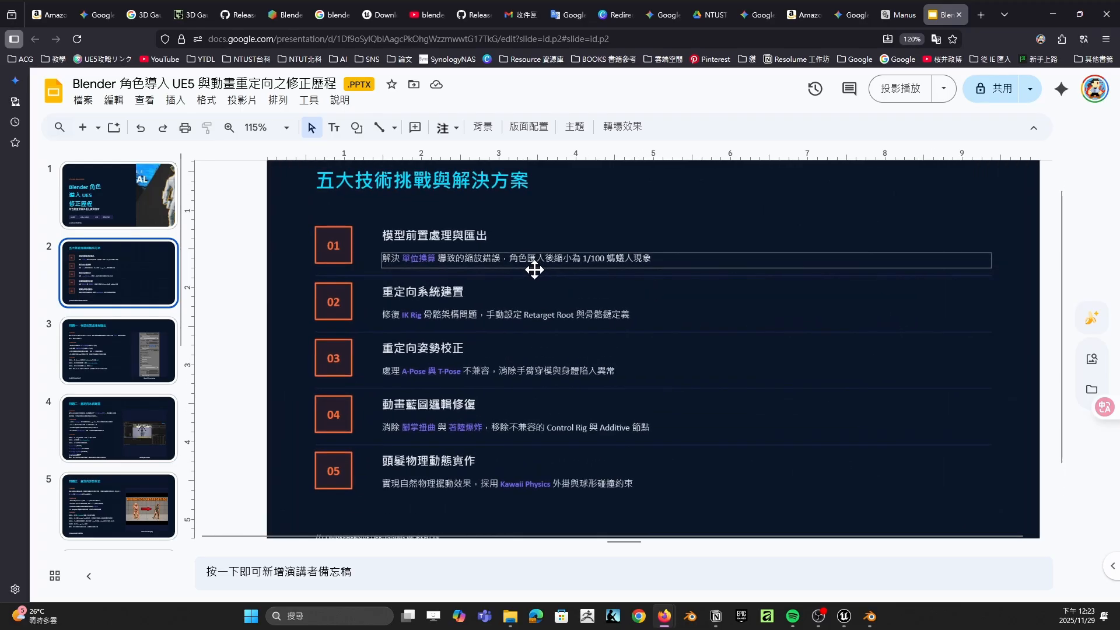
pyautogui.keyDown('ctrl'); pyautogui.scroll(1, 654, 266); pyautogui.keyUp('ctrl')
pyautogui.keyDown('ctrl'); pyautogui.scroll(1, 653, 266); pyautogui.keyUp('ctrl')
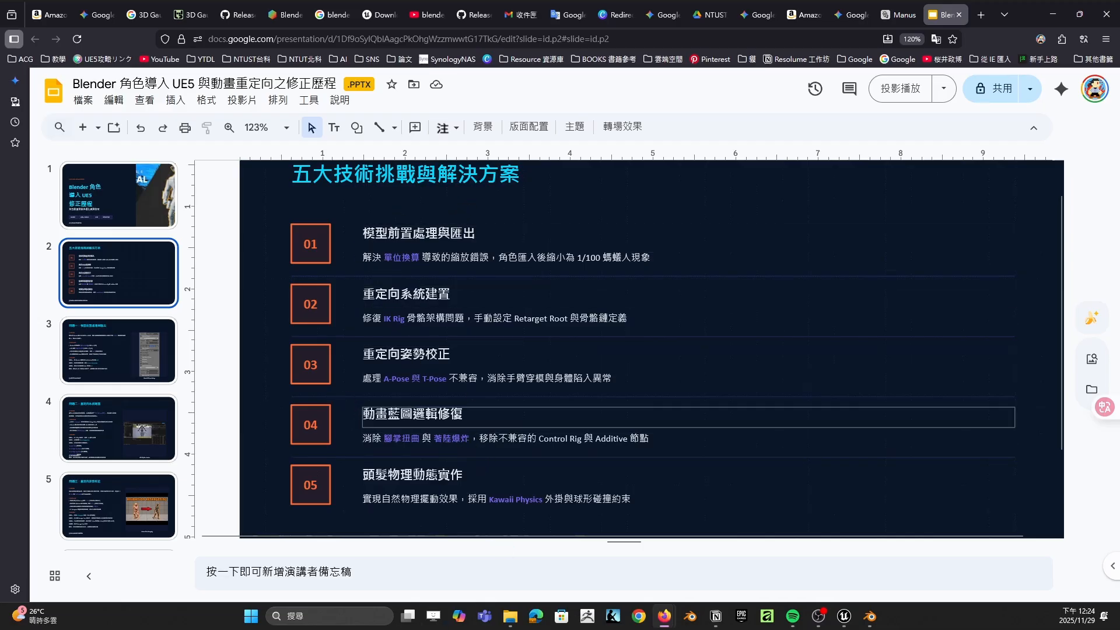
pyautogui.moveTo(231, 240); pyautogui.dragTo(578, 447)
pyautogui.moveTo(222, 469); pyautogui.dragTo(632, 531)
pyautogui.click(210, 385)
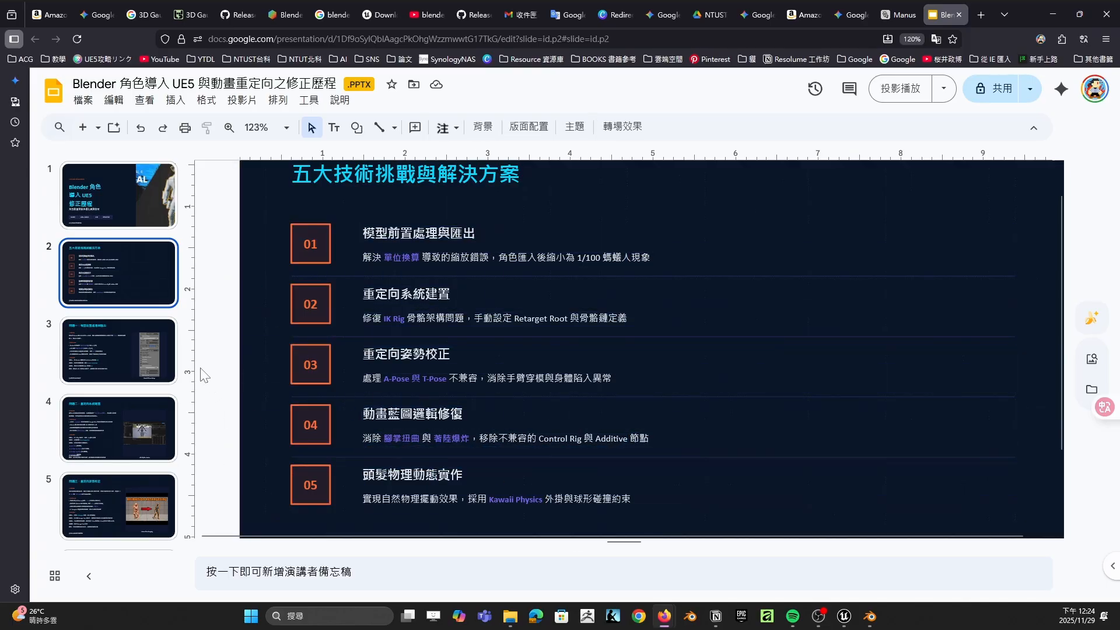
pyautogui.click(144, 357)
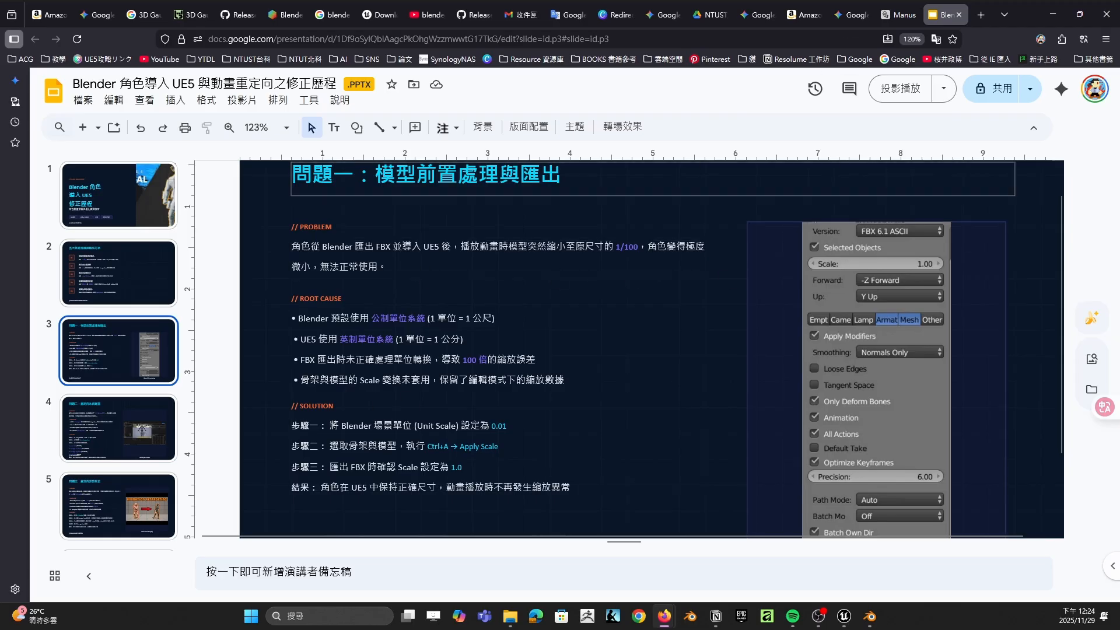
# Step: Look at the rigged character in Blender once more and switch back to the Unreal Editor
pyautogui.hotkey('alt', 'Tab')
pyautogui.moveTo(610, 350); pyautogui.dragTo(656, 339, button='middle')
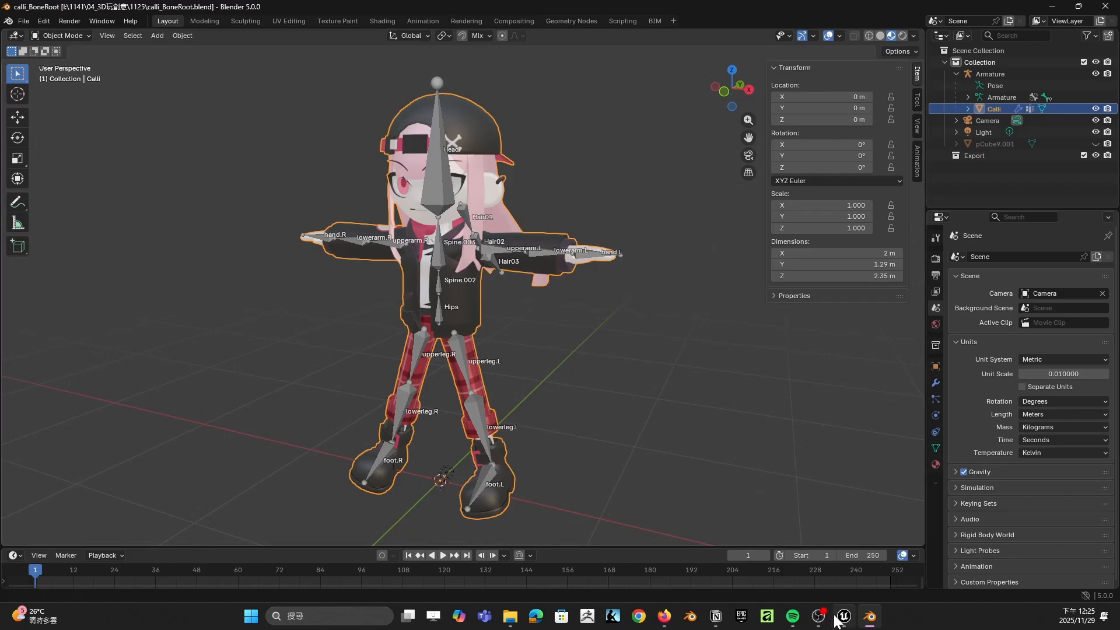
pyautogui.moveTo(844, 620)
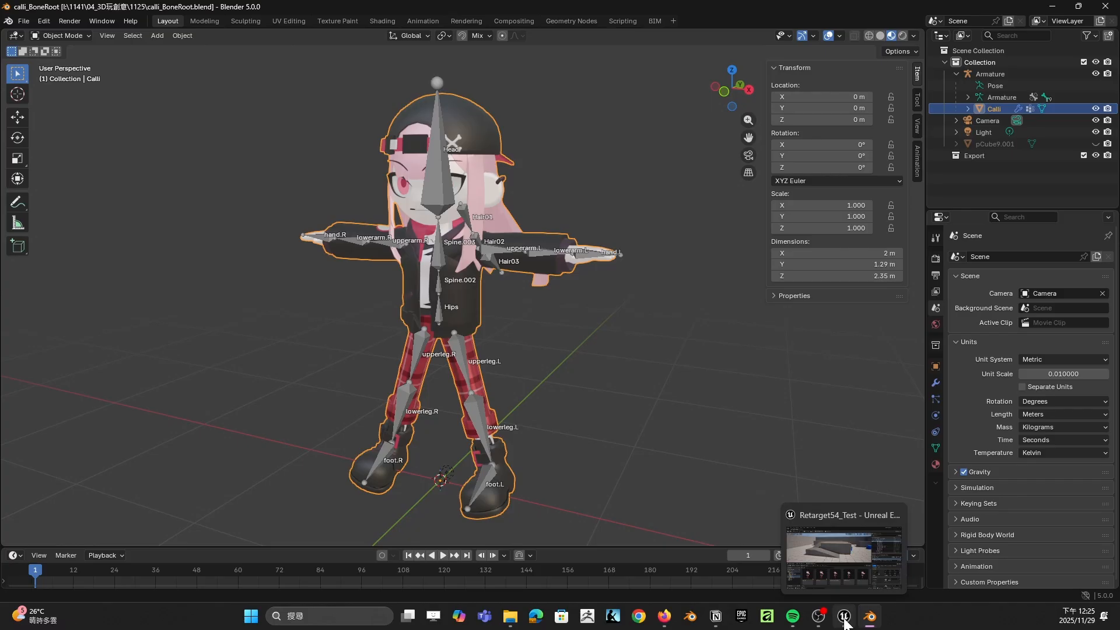
pyautogui.click(844, 620)
pyautogui.click(844, 617)
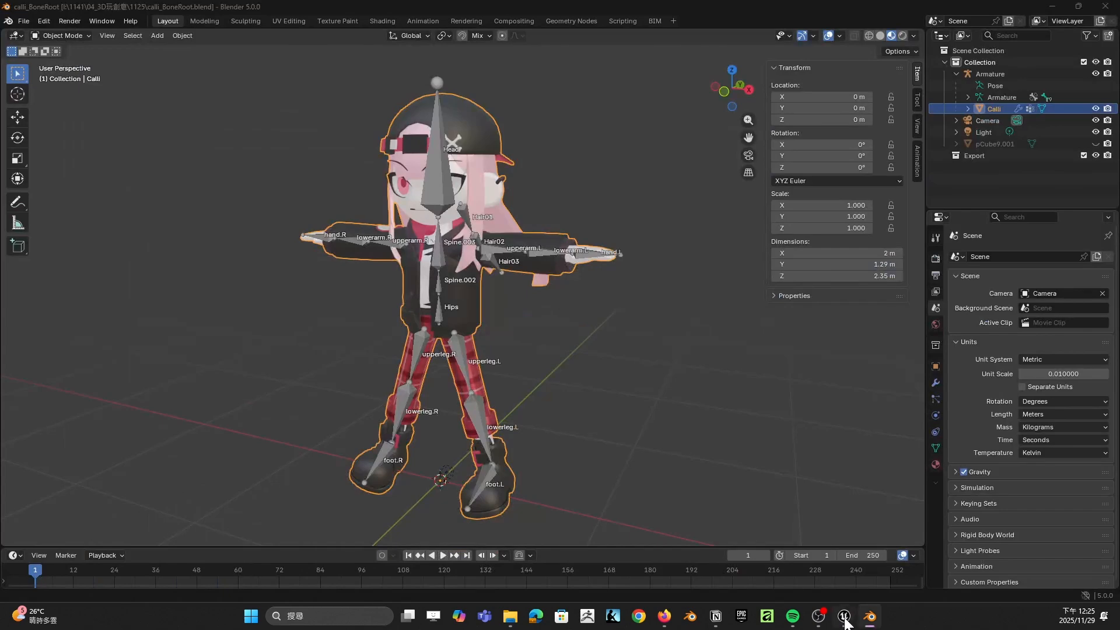
pyautogui.click(844, 618)
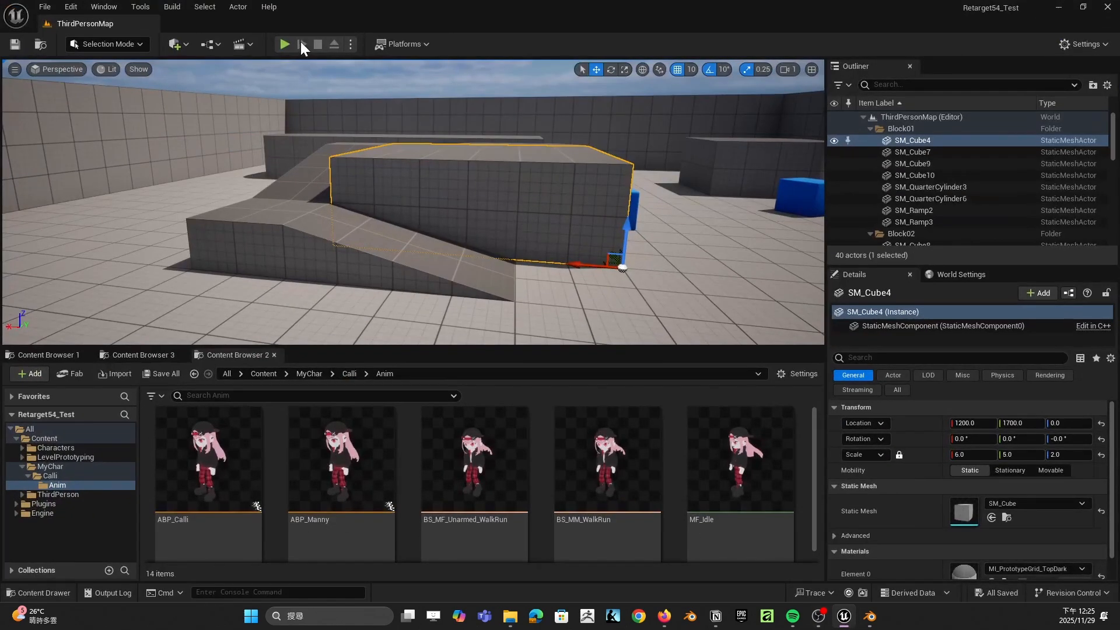
# Step: Play-test the level by running and jumping with the character, and end the play session
pyautogui.hotkey('alt', 'p')
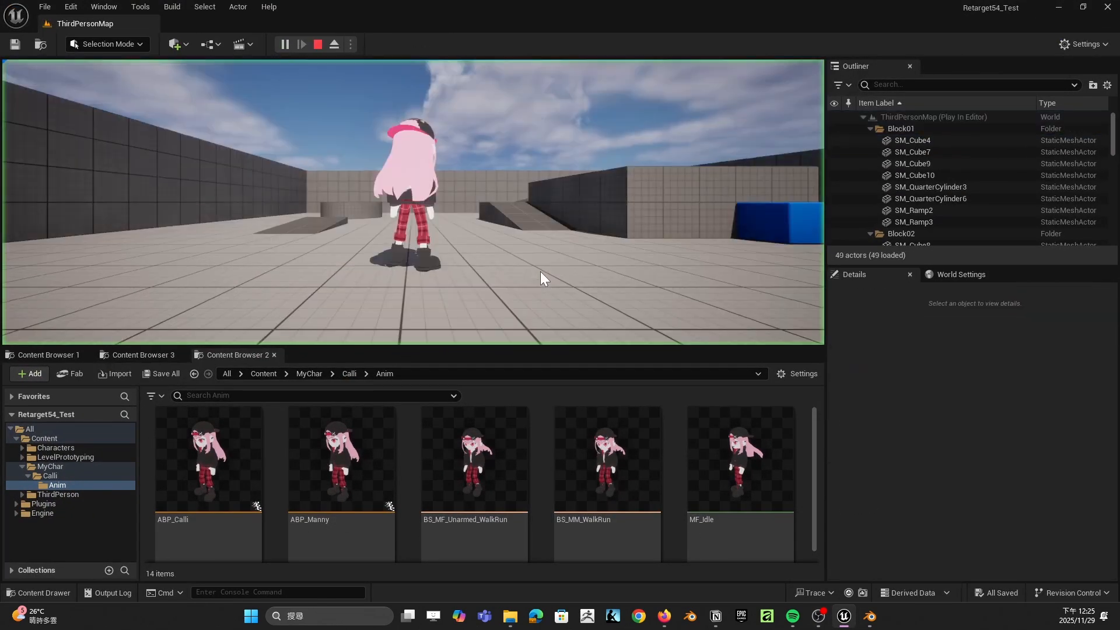
pyautogui.click(550, 280)
pyautogui.press('w')
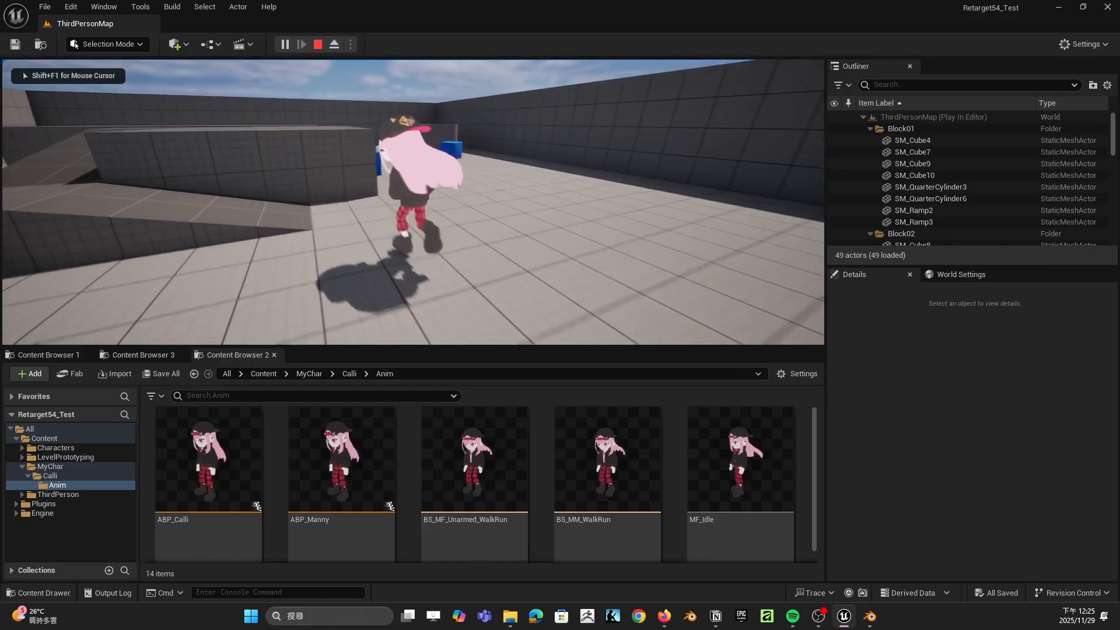
pyautogui.press('a')
pyautogui.press('space')
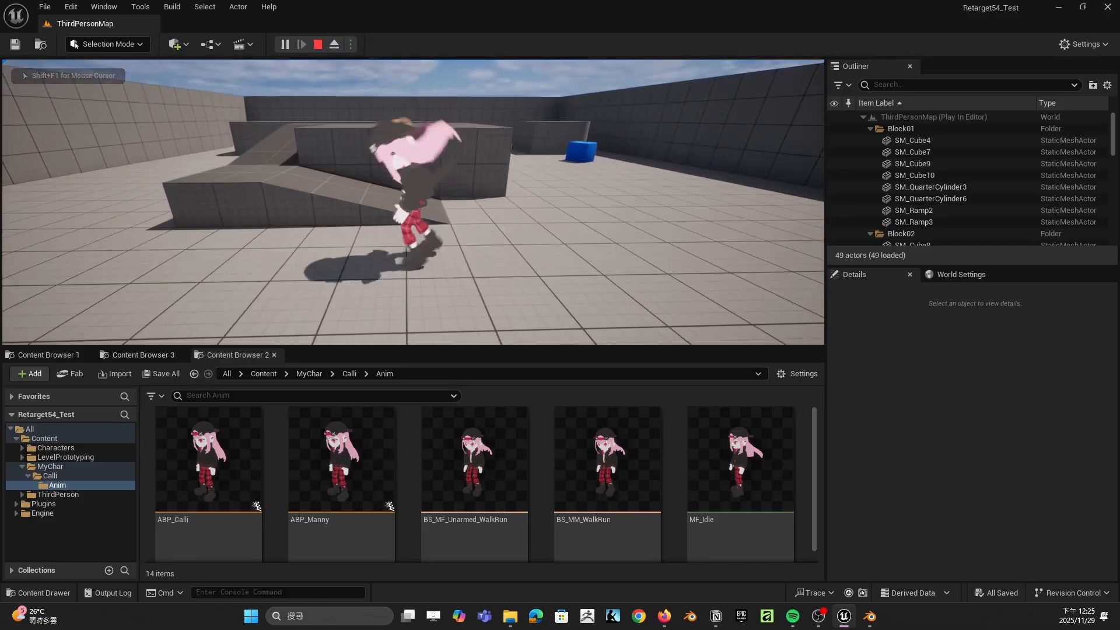
pyautogui.press('d')
pyautogui.press('space')
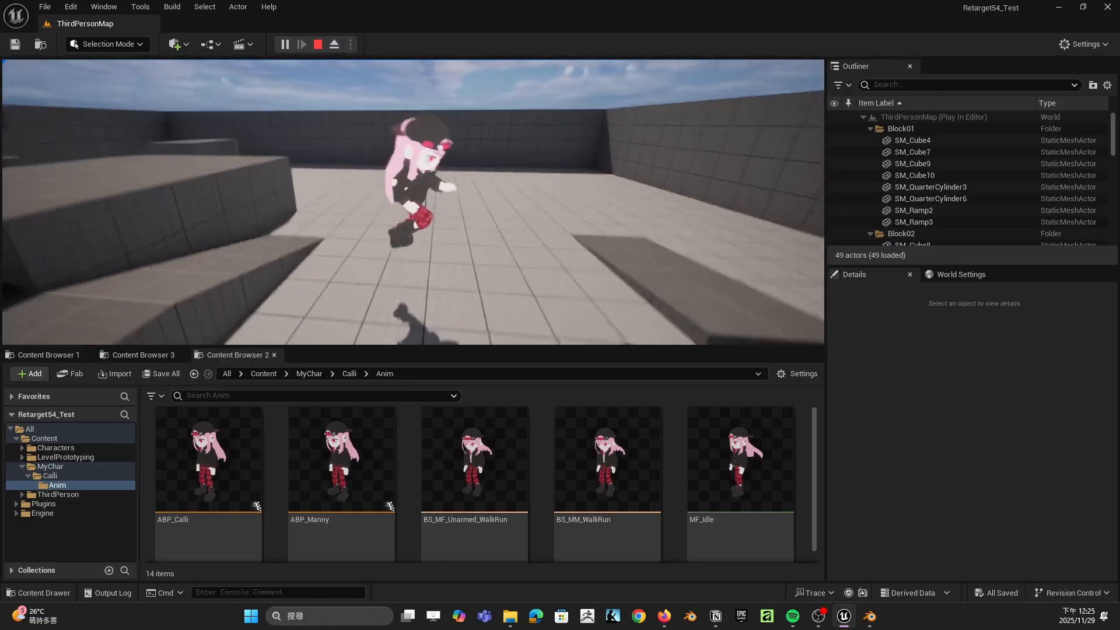
pyautogui.press('a')
pyautogui.press('space')
pyautogui.press('d')
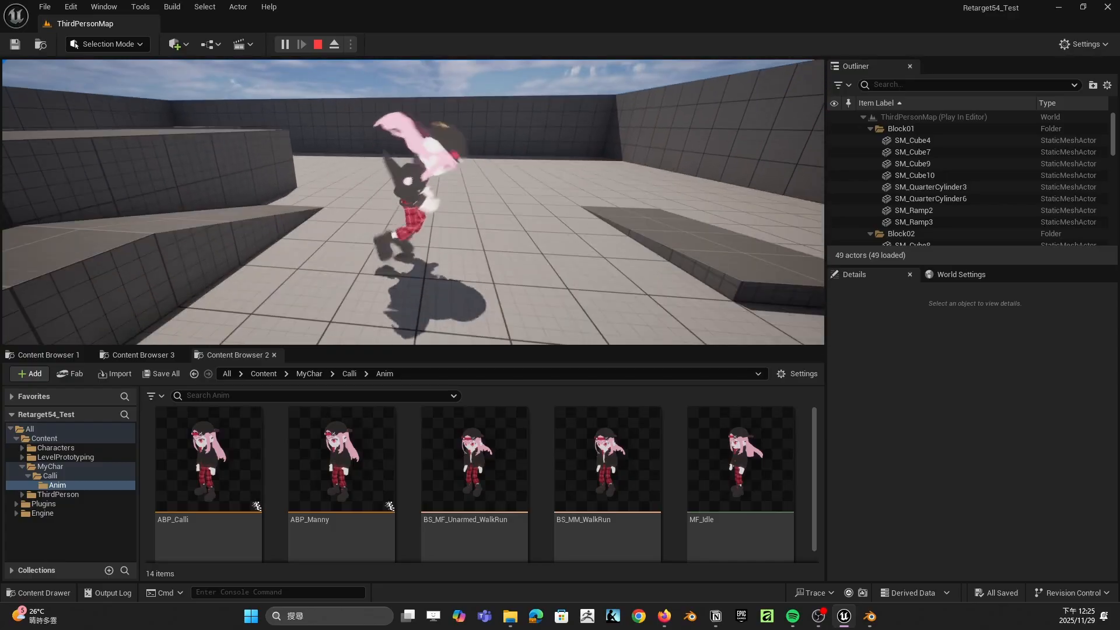
pyautogui.press('Escape')
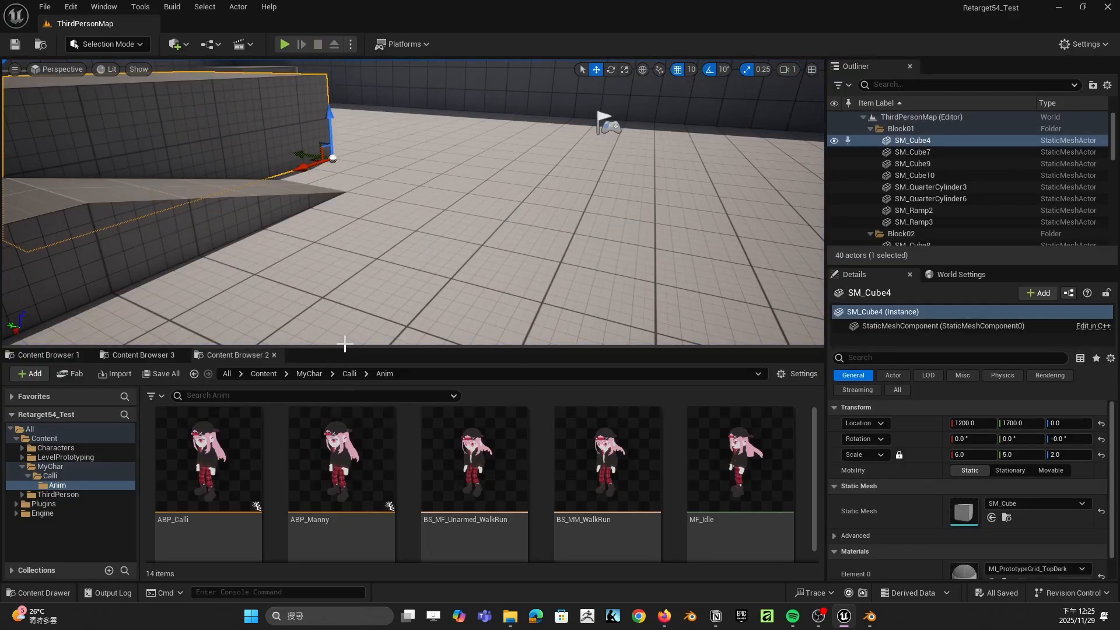
# Step: Enlarge the Content Browser area and open the MyChar/Calli folder
pyautogui.moveTo(345, 346); pyautogui.dragTo(342, 210)
pyautogui.click(59, 340)
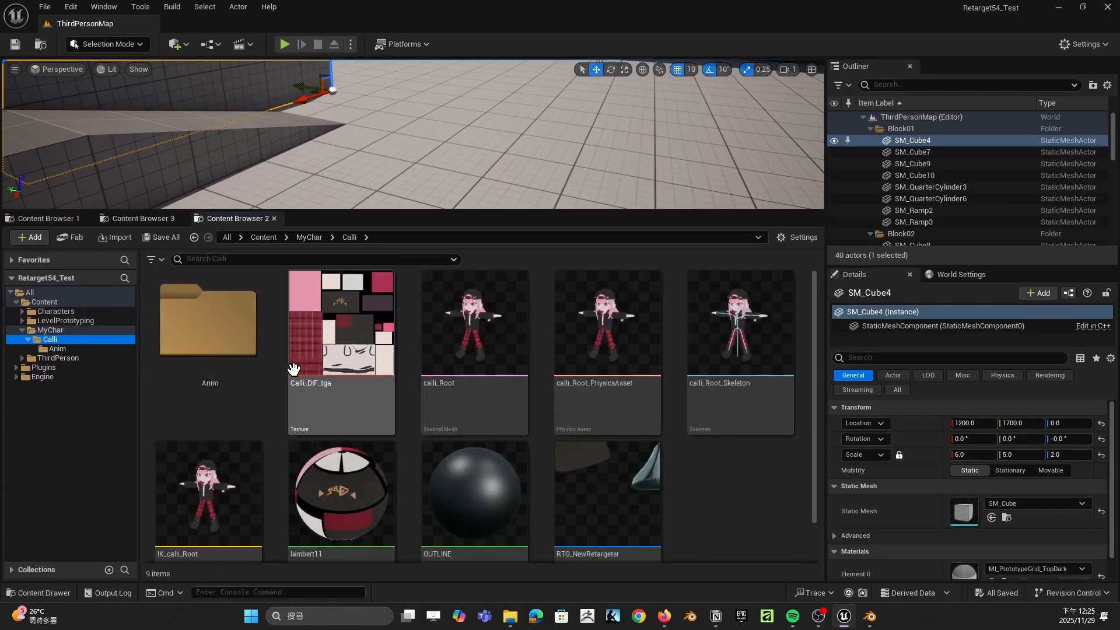
pyautogui.click(325, 359)
# Step: Select the calli_Root mesh, its physics asset and skeleton, IK_calli_Root and RTG_NewRetargeter together to point out the character's rig assets
pyautogui.click(479, 350)
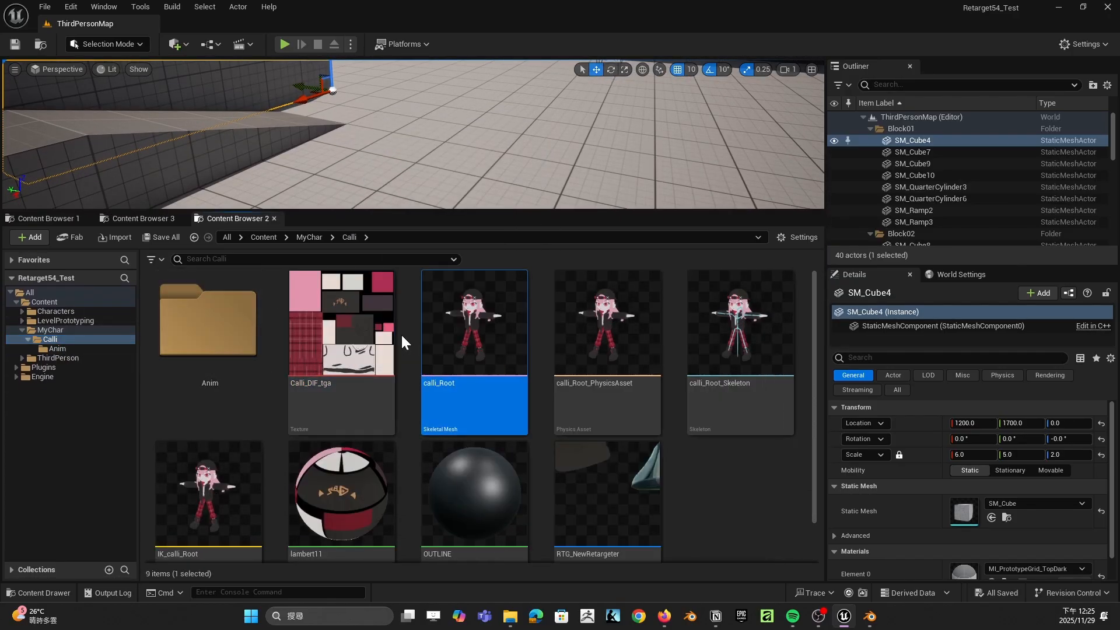
pyautogui.keyDown('shift'); pyautogui.click(732, 353); pyautogui.keyUp('shift')
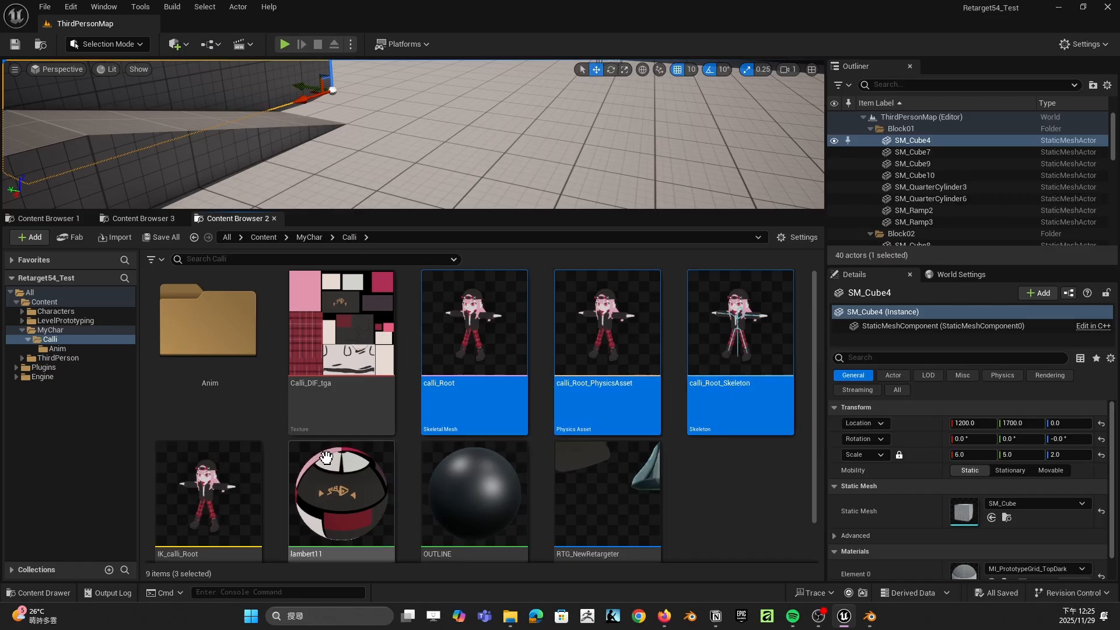
pyautogui.scroll(-1, 203, 497)
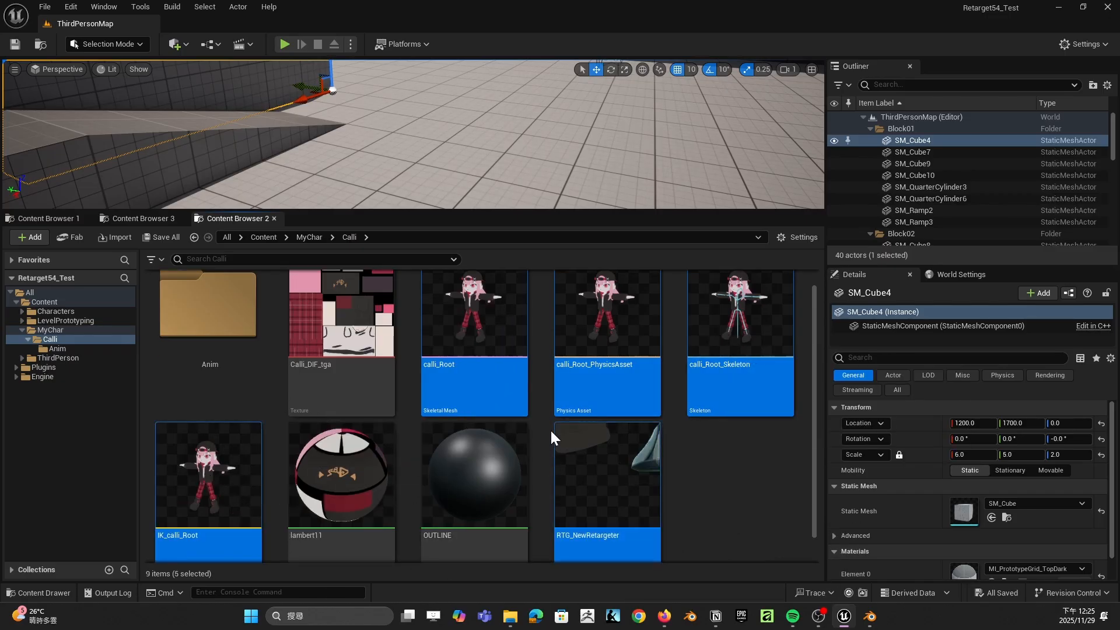
pyautogui.click(478, 359)
pyautogui.keyDown('shift'); pyautogui.click(732, 353); pyautogui.keyUp('shift')
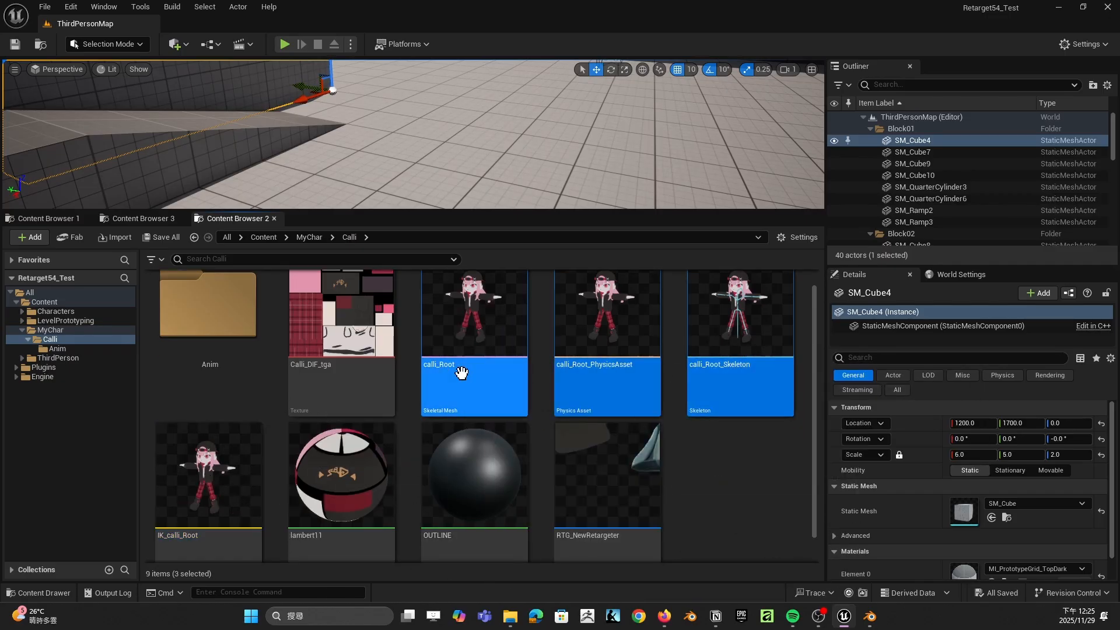
pyautogui.keyDown('ctrl'); pyautogui.click(207, 476); pyautogui.keyUp('ctrl')
pyautogui.keyDown('ctrl'); pyautogui.click(620, 457); pyautogui.keyUp('ctrl')
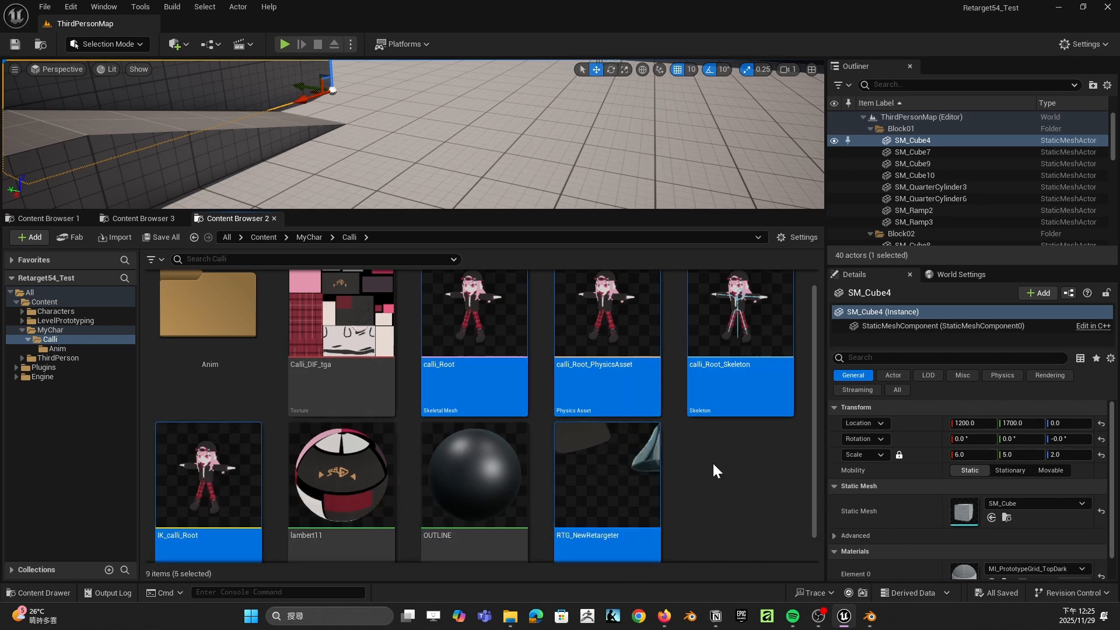
# Step: Delete all the animation assets, including ABP_Calli, from the MyChar/Calli/Anim folder
pyautogui.click(71, 348)
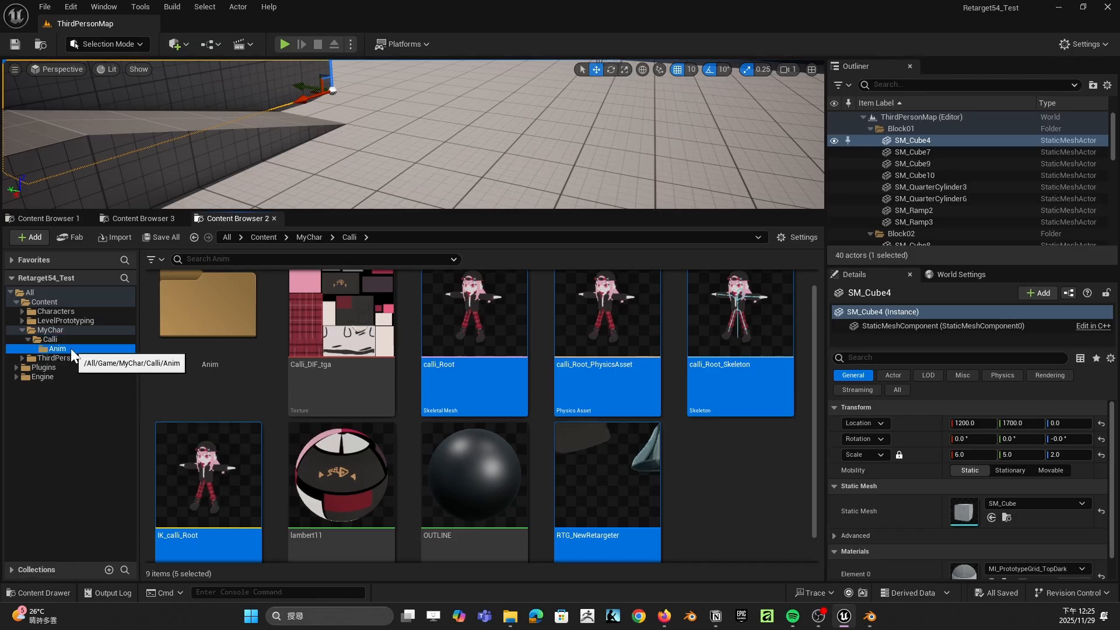
pyautogui.click(247, 329)
pyautogui.scroll(1, 228, 349)
pyautogui.scroll(-3, 713, 484)
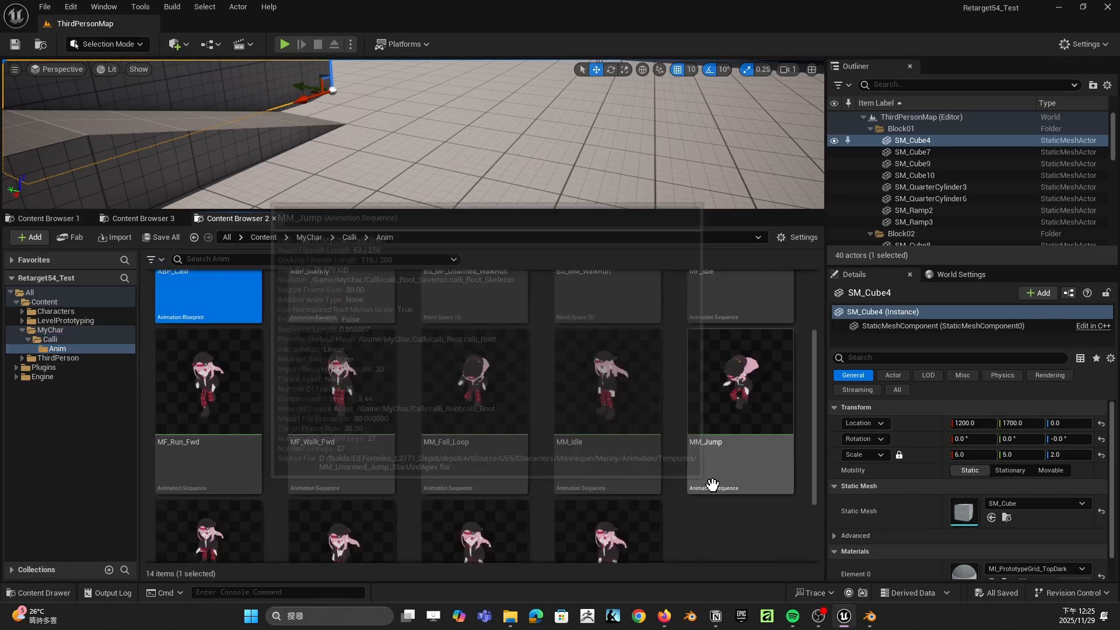
pyautogui.scroll(-2, 712, 485)
pyautogui.keyDown('shift'); pyautogui.click(570, 493); pyautogui.keyUp('shift')
pyautogui.press('Delete')
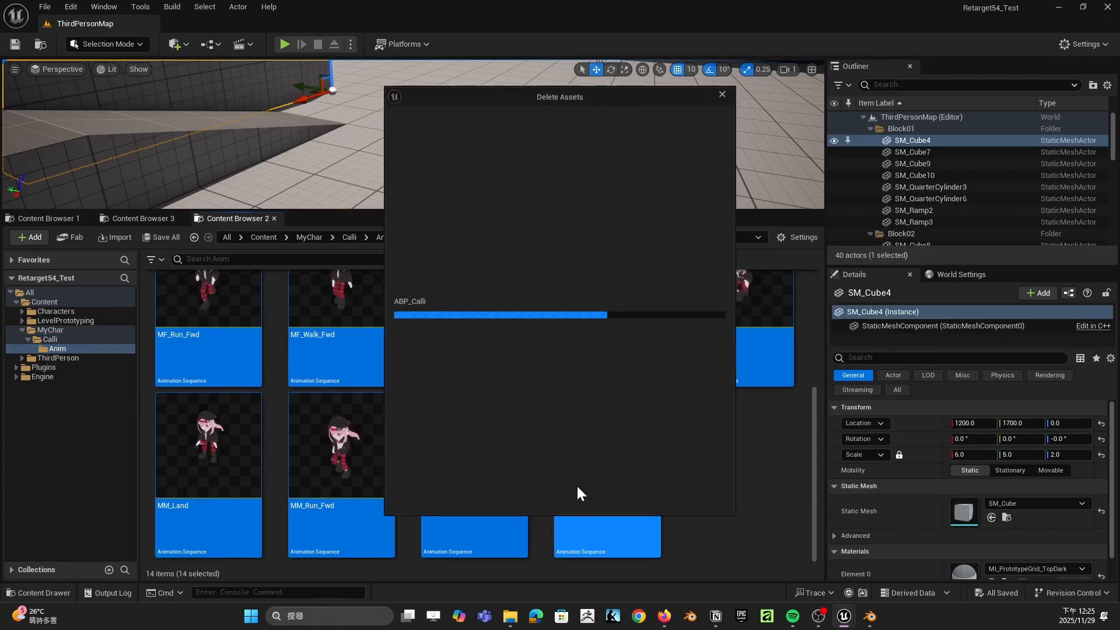
pyautogui.click(539, 495)
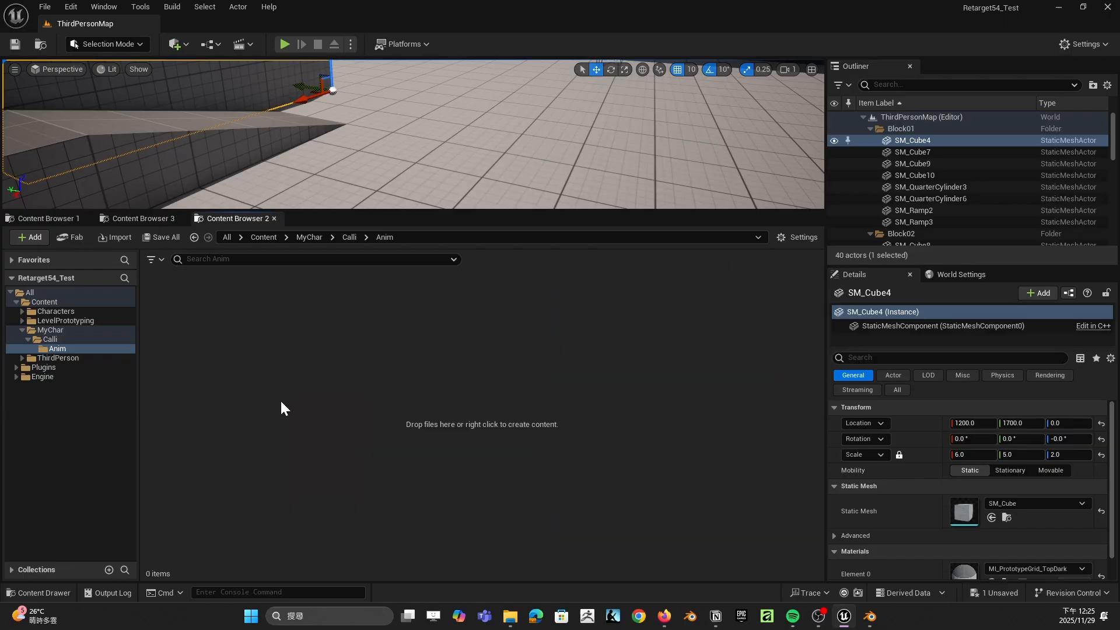
# Step: Force delete the calli_Root mesh, its physics asset and skeleton, IK_calli_Root and RTG_NewRetargeter from the Calli folder
pyautogui.click(50, 340)
pyautogui.click(467, 373)
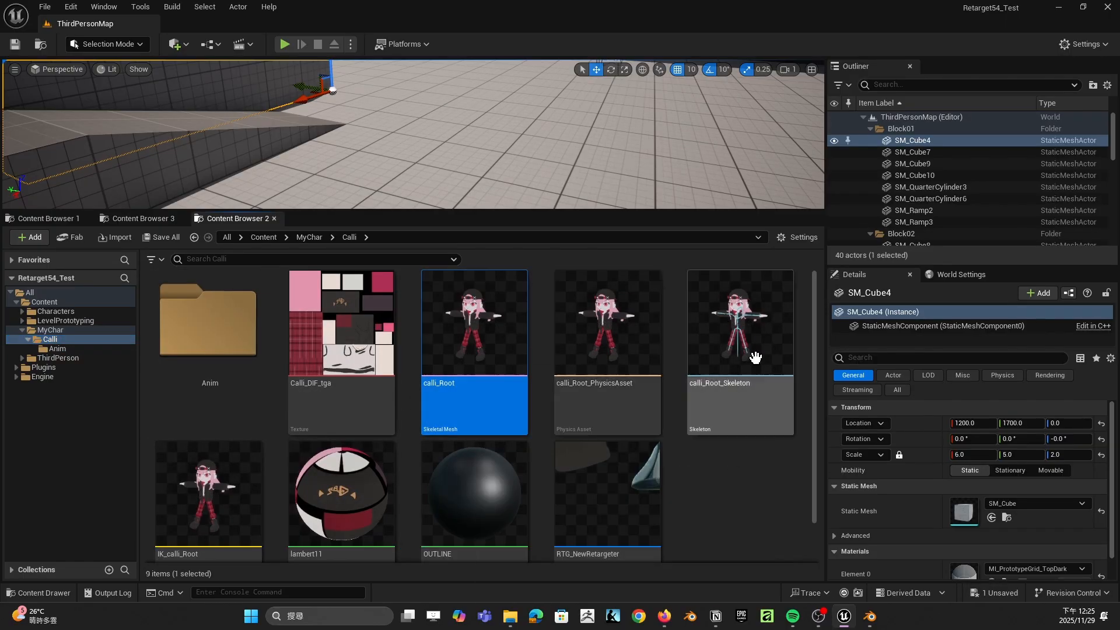
pyautogui.keyDown('shift'); pyautogui.click(755, 355); pyautogui.keyUp('shift')
pyautogui.keyDown('ctrl'); pyautogui.click(209, 493); pyautogui.keyUp('ctrl')
pyautogui.keyDown('ctrl'); pyautogui.click(636, 504); pyautogui.keyUp('ctrl')
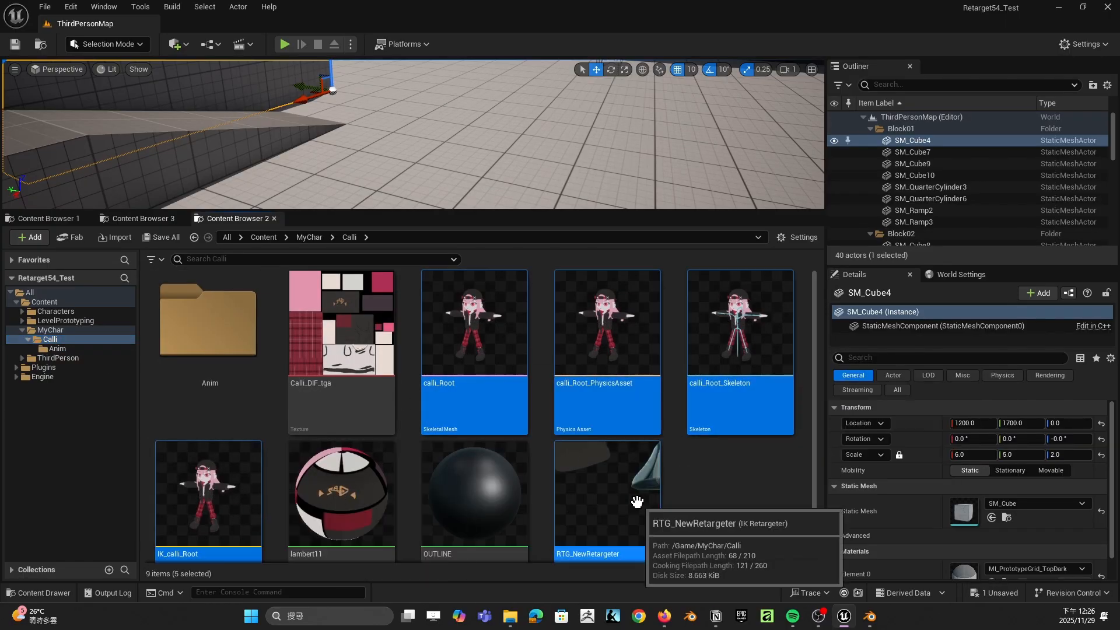
pyautogui.press('Delete')
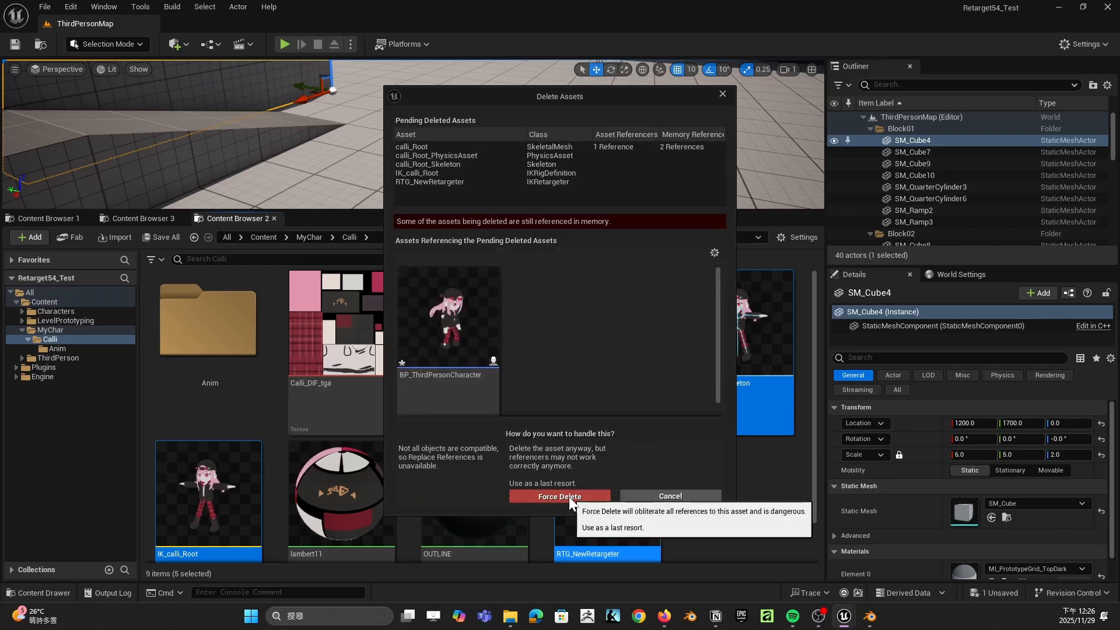
pyautogui.click(569, 496)
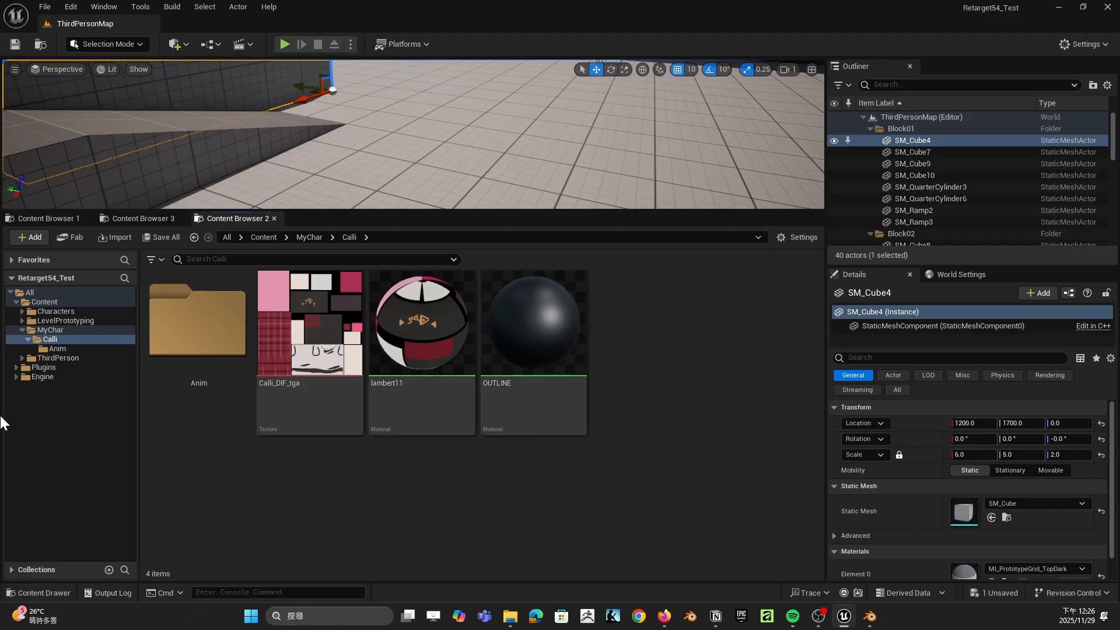
# Step: Open BP_ThirdPersonCharacter from the ThirdPerson/Blueprints folder and show its 3D viewport
pyautogui.click(50, 357)
pyautogui.click(22, 358)
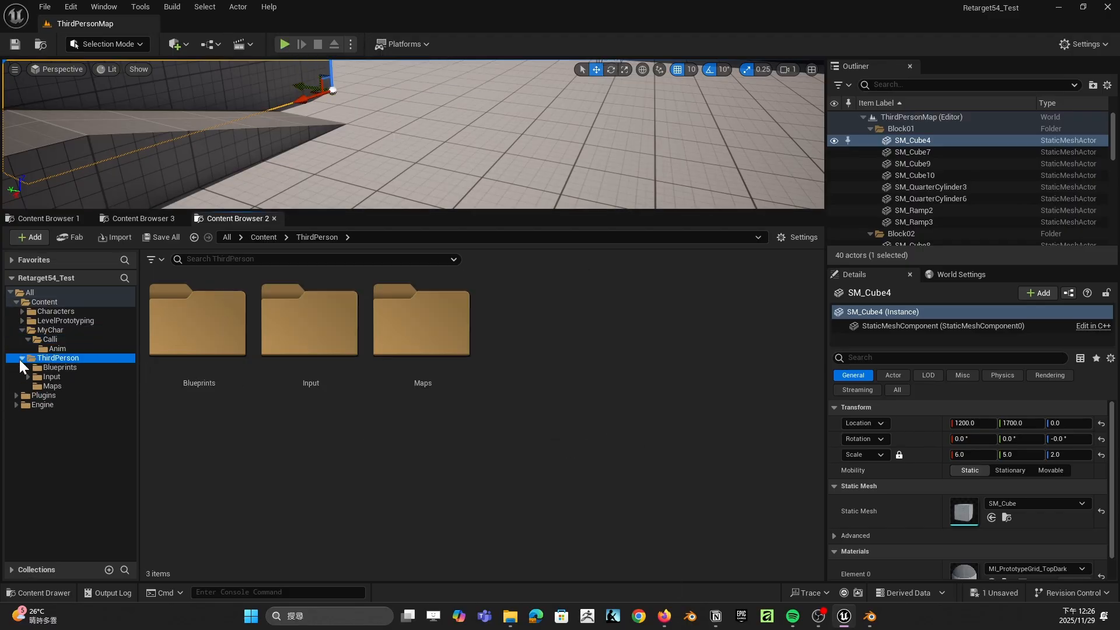
pyautogui.click(55, 369)
pyautogui.doubleClick(187, 327)
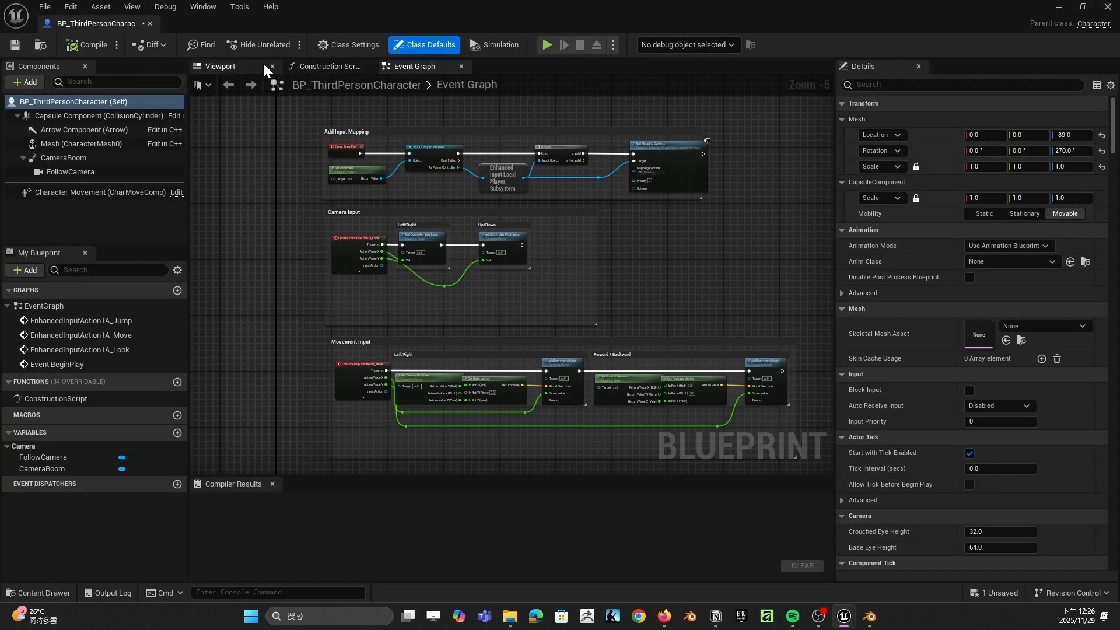
pyautogui.click(256, 66)
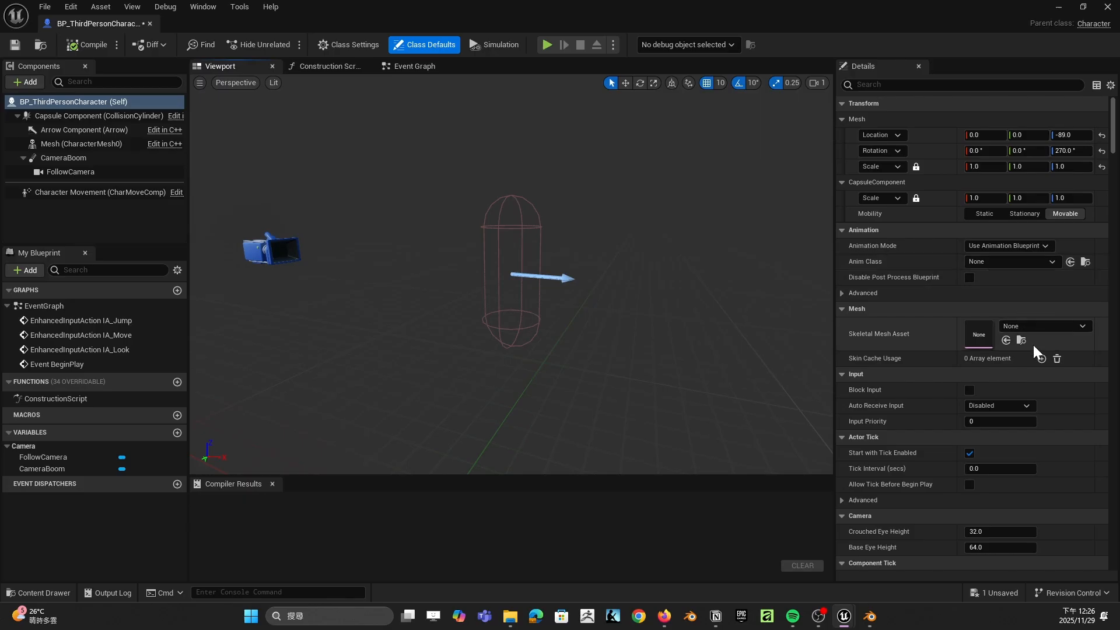
# Step: Set the character's skeletal mesh asset to SK_Mannequin and its anim class to ABP_Manny
pyautogui.click(1041, 327)
pyautogui.click(1056, 508)
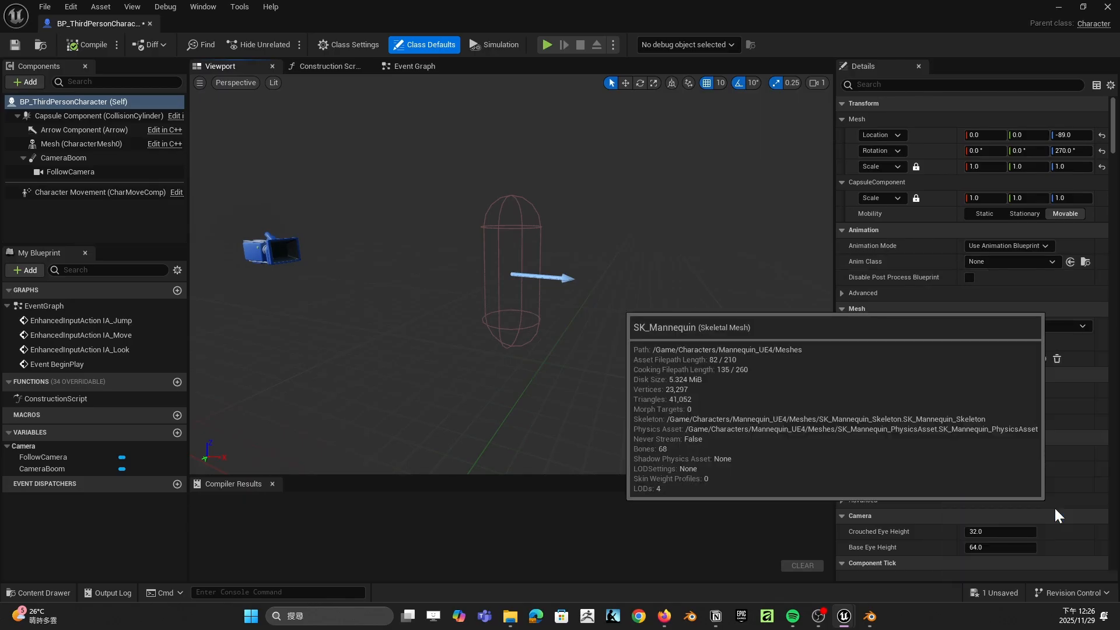
pyautogui.click(1036, 260)
pyautogui.click(1017, 303)
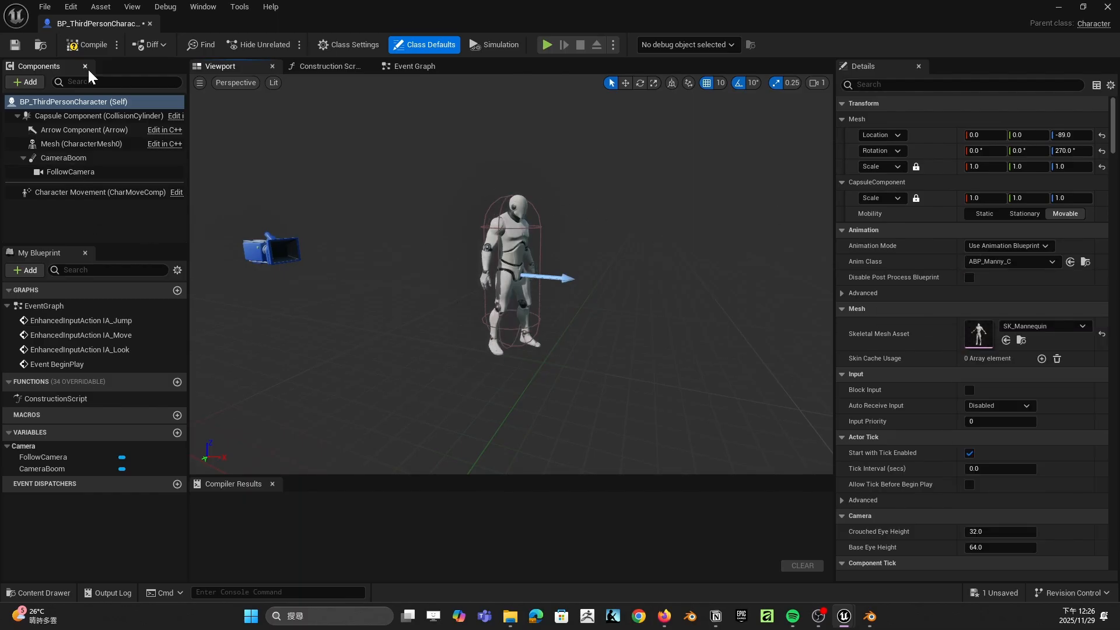
# Step: Compile, save and close the character blueprint, and enlarge the level viewport above the Content Browser
pyautogui.click(88, 47)
pyautogui.click(16, 46)
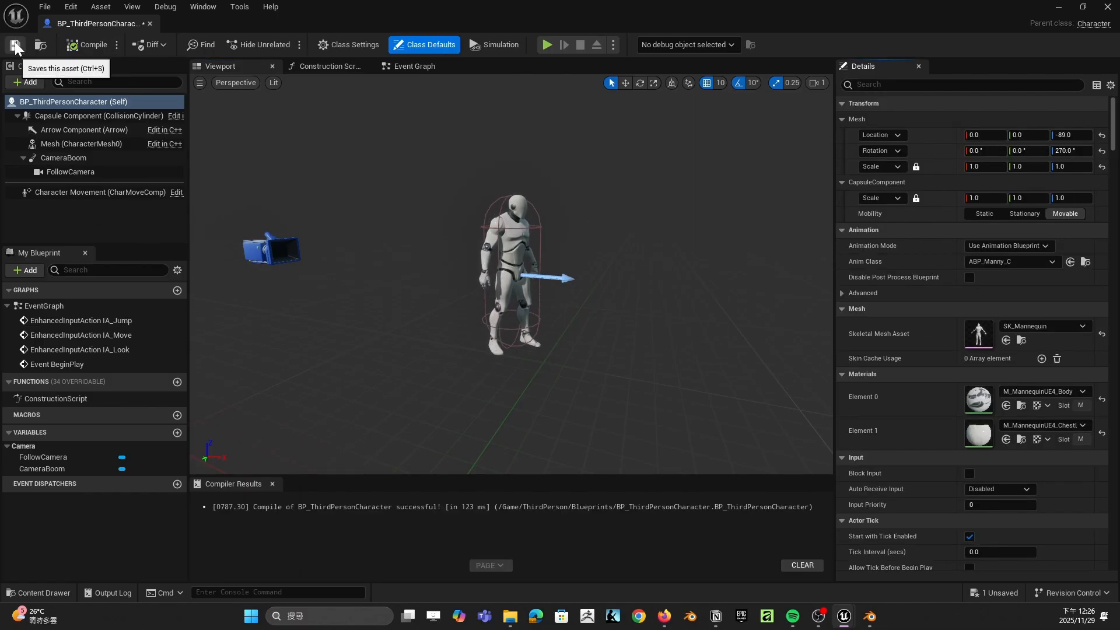
pyautogui.click(1106, 9)
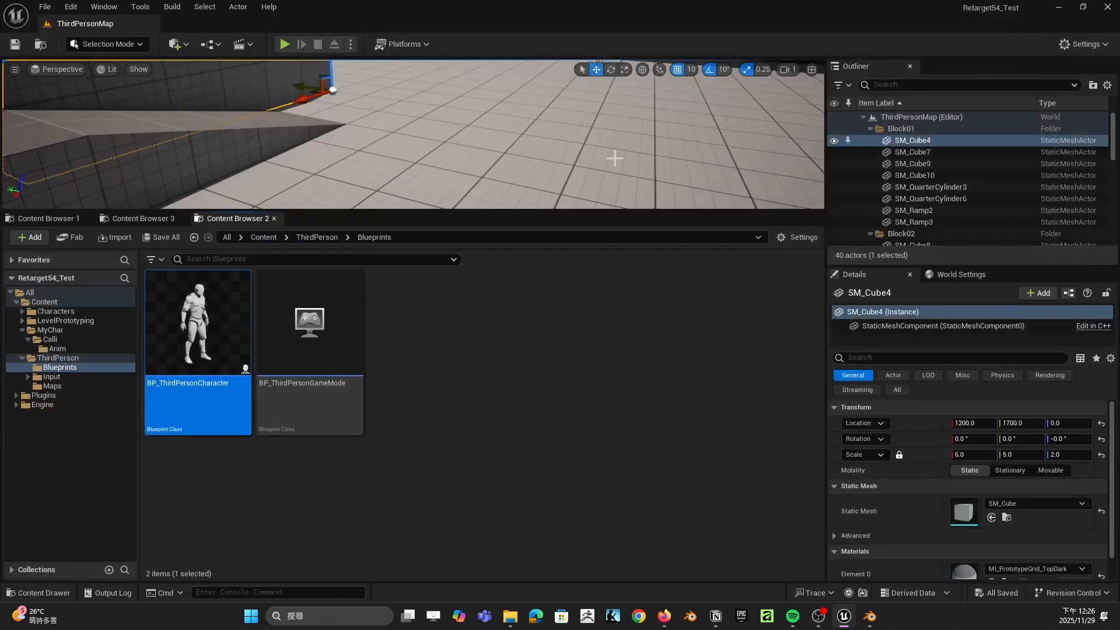
pyautogui.click(502, 385)
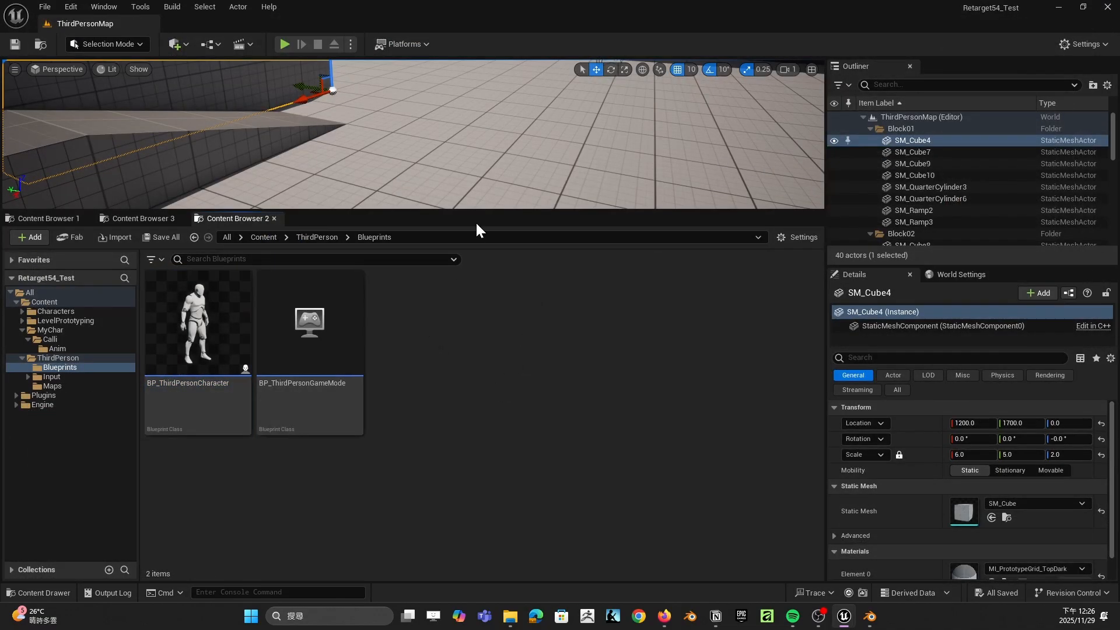
pyautogui.moveTo(477, 217); pyautogui.dragTo(468, 353)
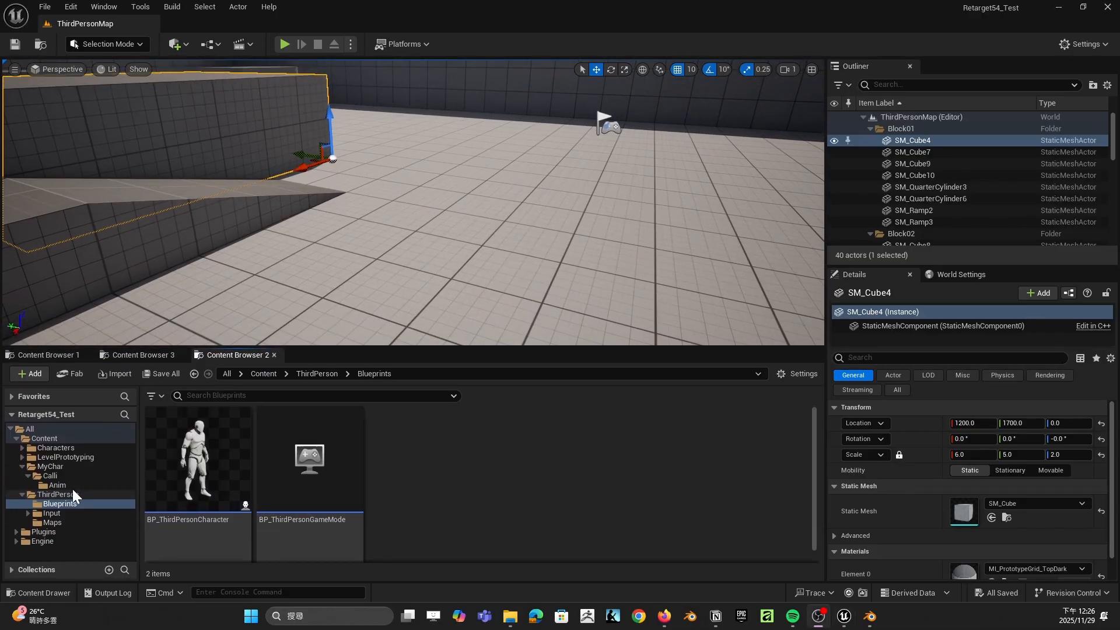
# Step: Open the MyChar folder and look through the X_Bot assets it contains
pyautogui.click(56, 467)
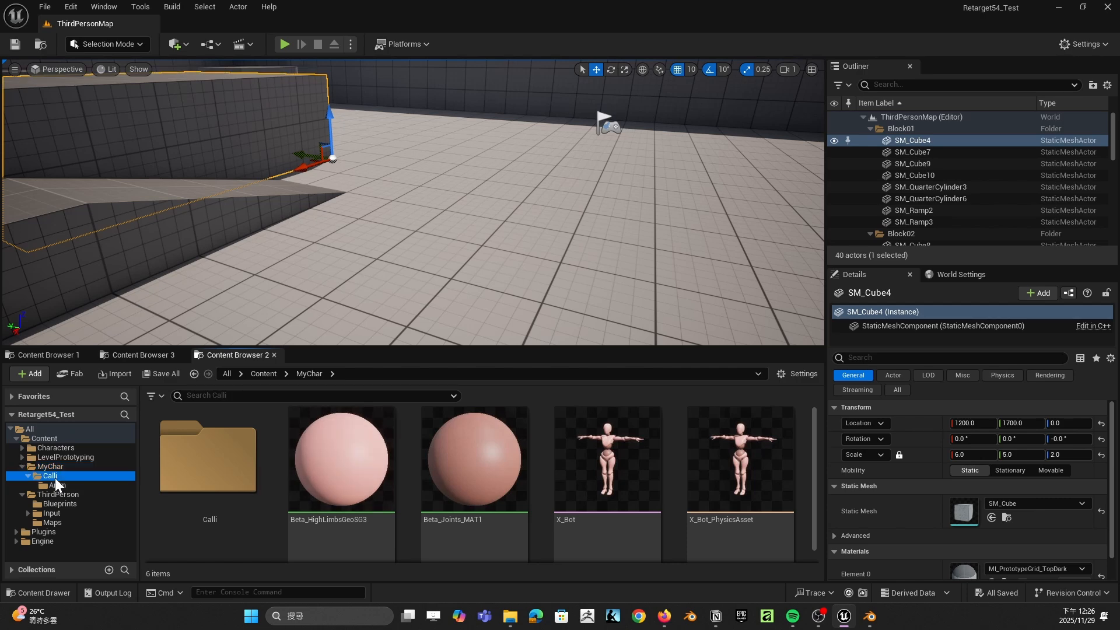
pyautogui.click(55, 478)
pyautogui.click(60, 466)
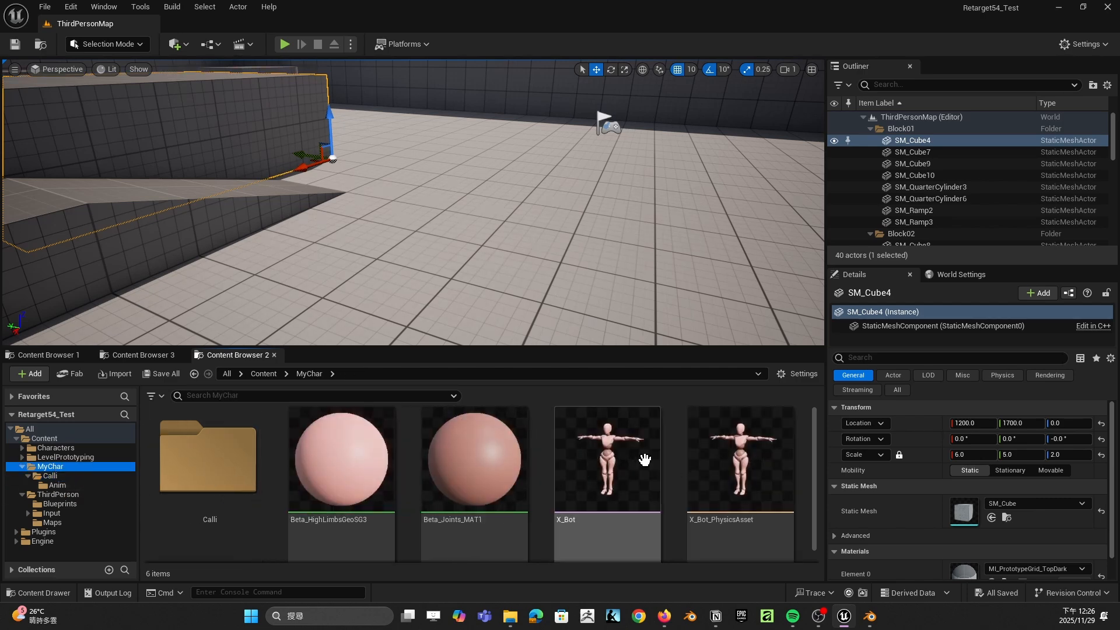
pyautogui.scroll(-2, 739, 451)
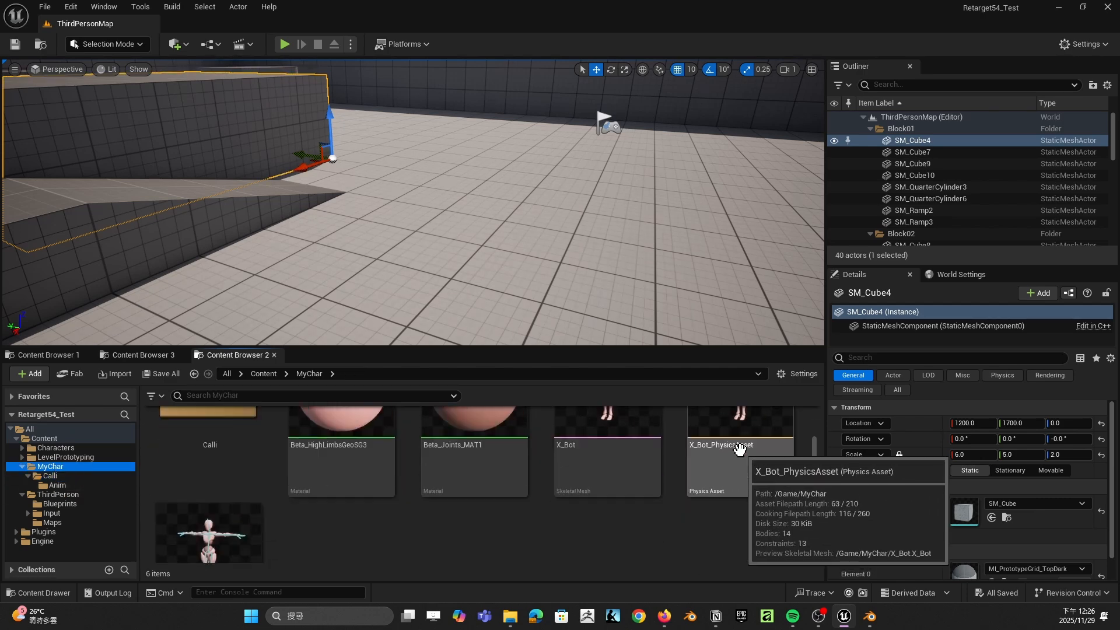
pyautogui.scroll(2, 740, 451)
# Step: Delete the two Beta materials and the X_Bot mesh, physics asset and skeleton from the MyChar folder
pyautogui.click(640, 440)
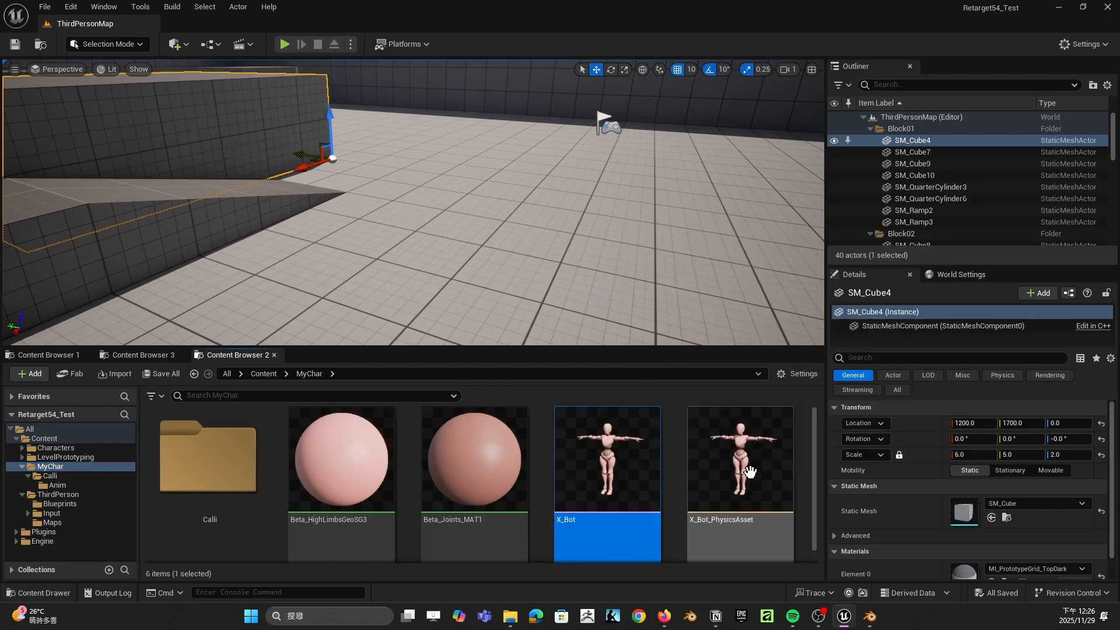
pyautogui.keyDown('ctrl'); pyautogui.click(740, 472); pyautogui.keyUp('ctrl')
pyautogui.scroll(-2, 370, 506)
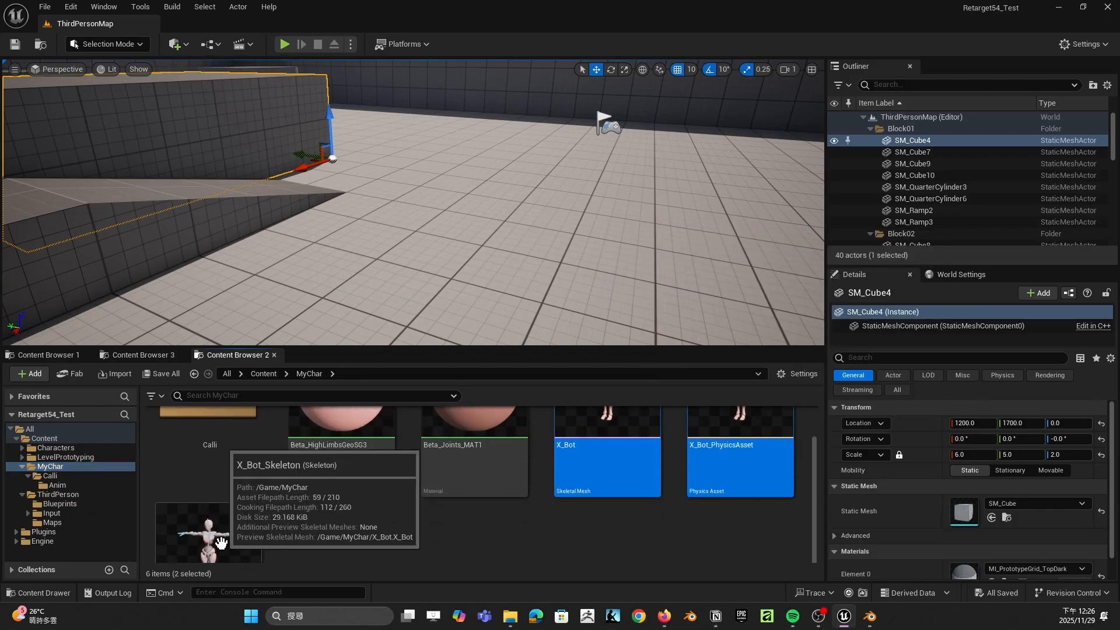
pyautogui.scroll(2, 343, 475)
pyautogui.click(343, 467)
pyautogui.scroll(-4, 368, 482)
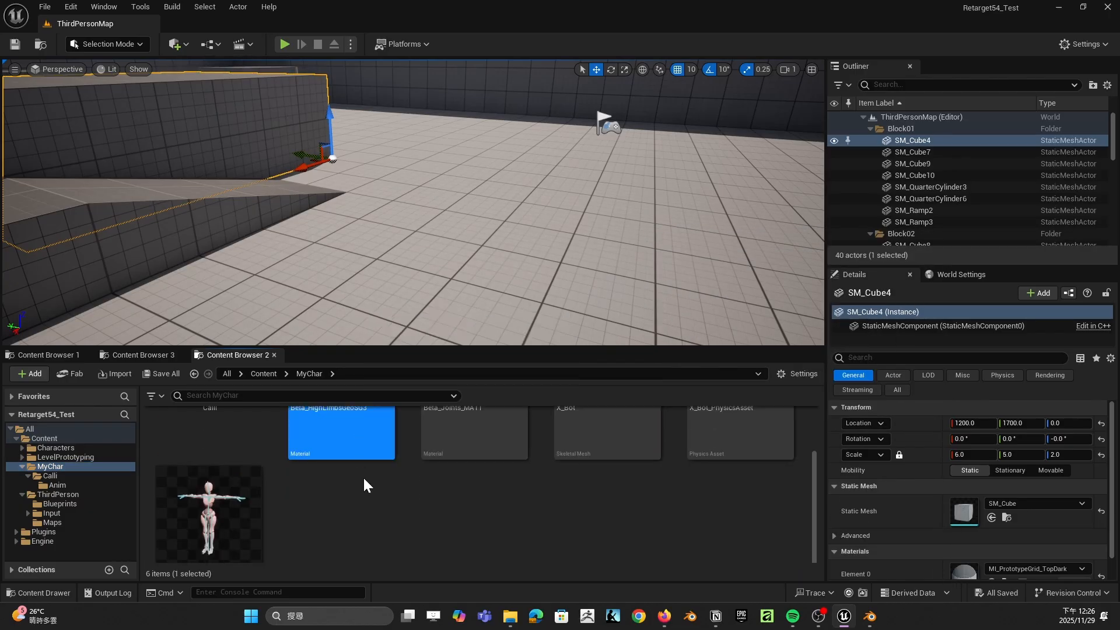
pyautogui.keyDown('shift'); pyautogui.click(245, 478); pyautogui.keyUp('shift')
pyautogui.scroll(3, 433, 475)
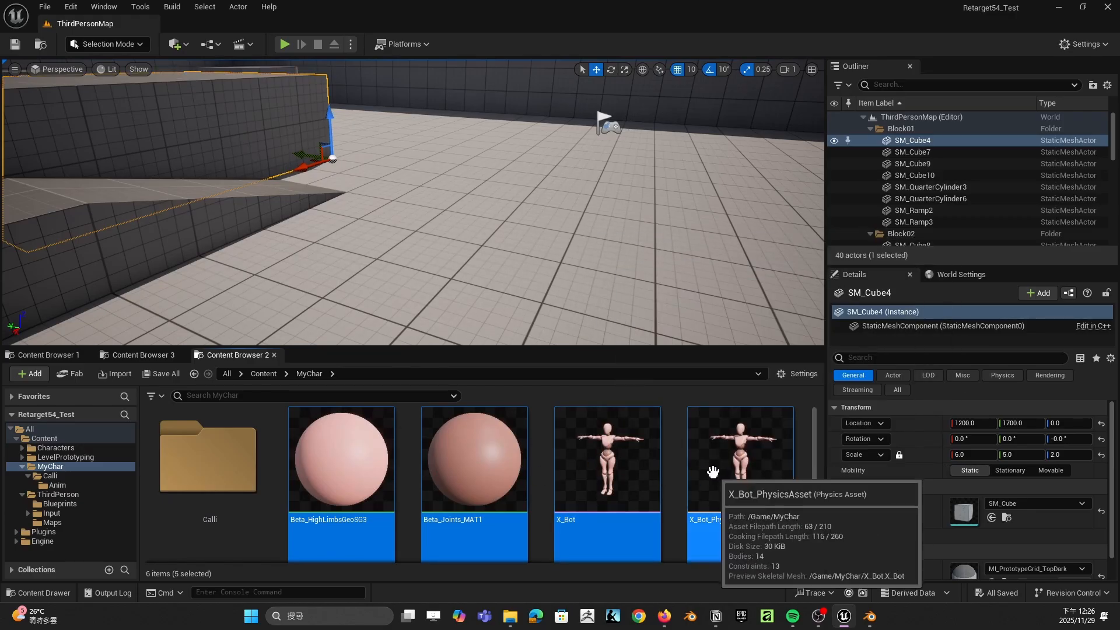
pyautogui.press('Delete')
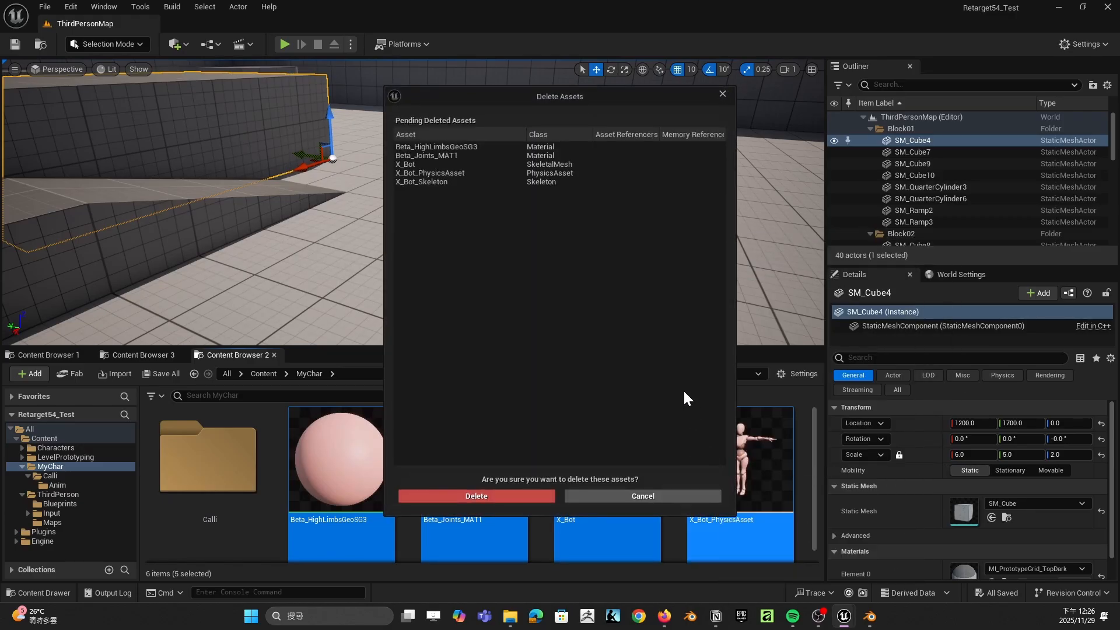
pyautogui.click(517, 494)
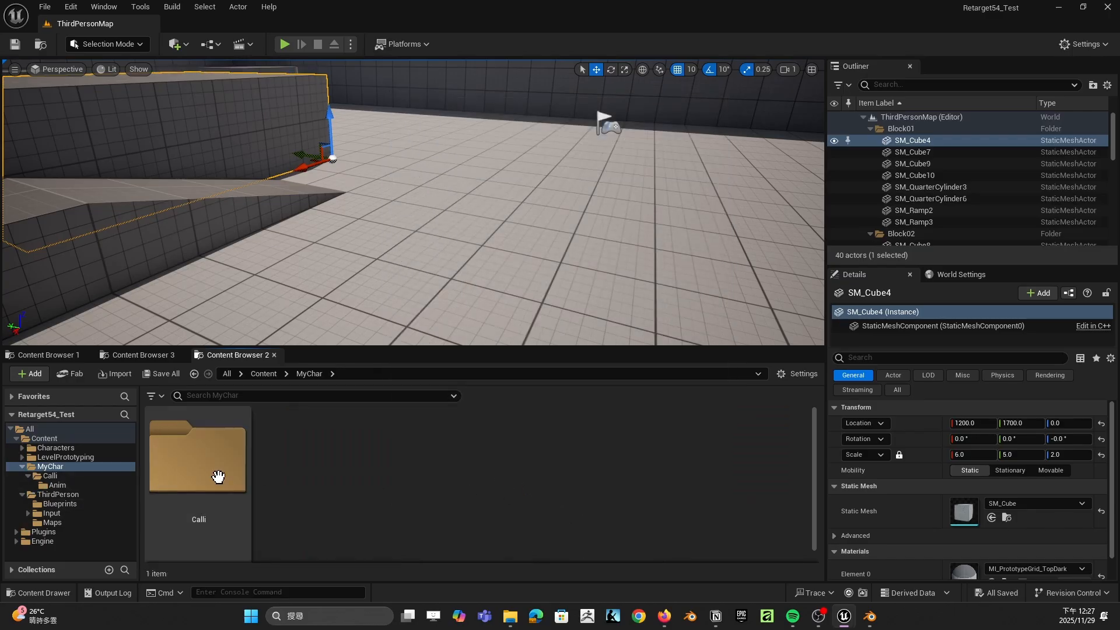
# Step: Import X Bot.fbx into the MyChar folder as a skeletal mesh with the shown options, and dismiss the message log
pyautogui.click(124, 373)
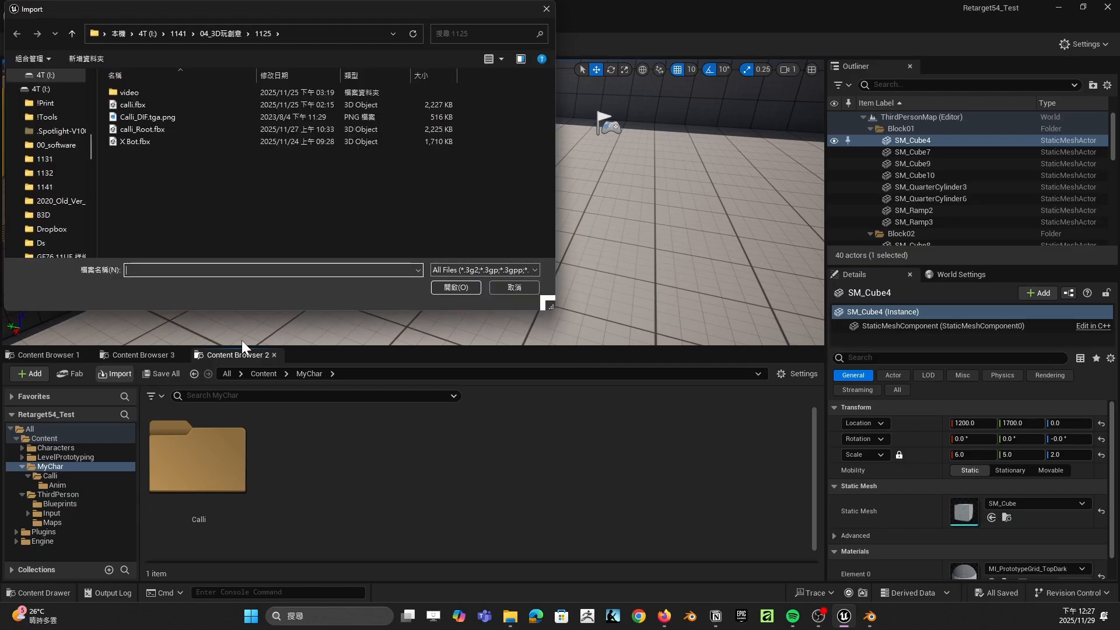
pyautogui.doubleClick(145, 142)
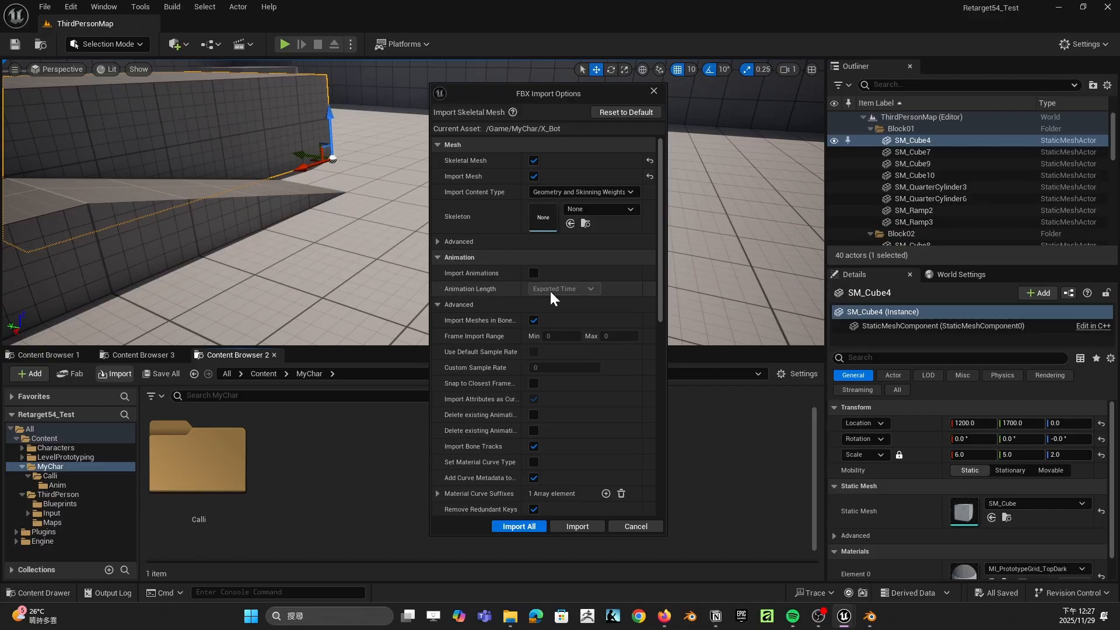
pyautogui.click(519, 527)
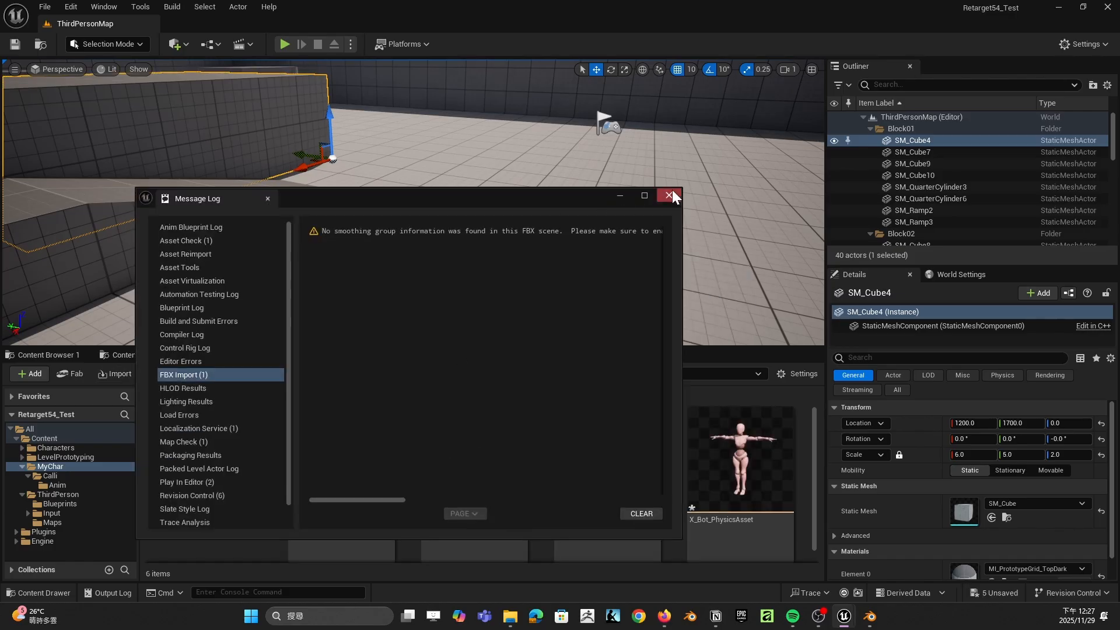
pyautogui.click(669, 196)
pyautogui.scroll(-1, 660, 467)
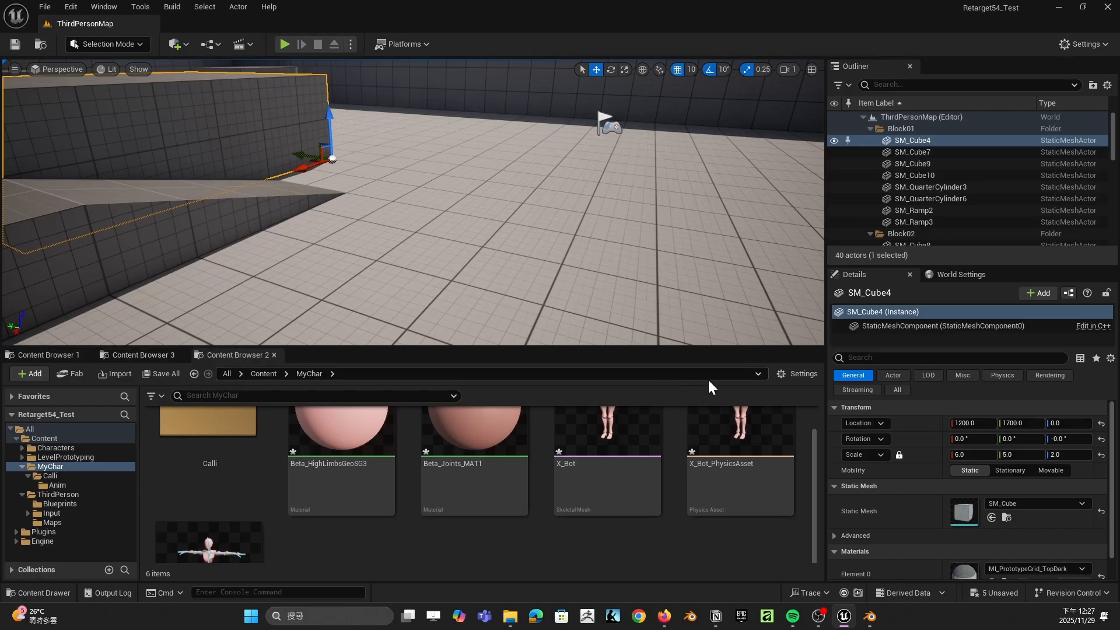
# Step: Reduce the Content Browser's thumbnail size
pyautogui.click(790, 374)
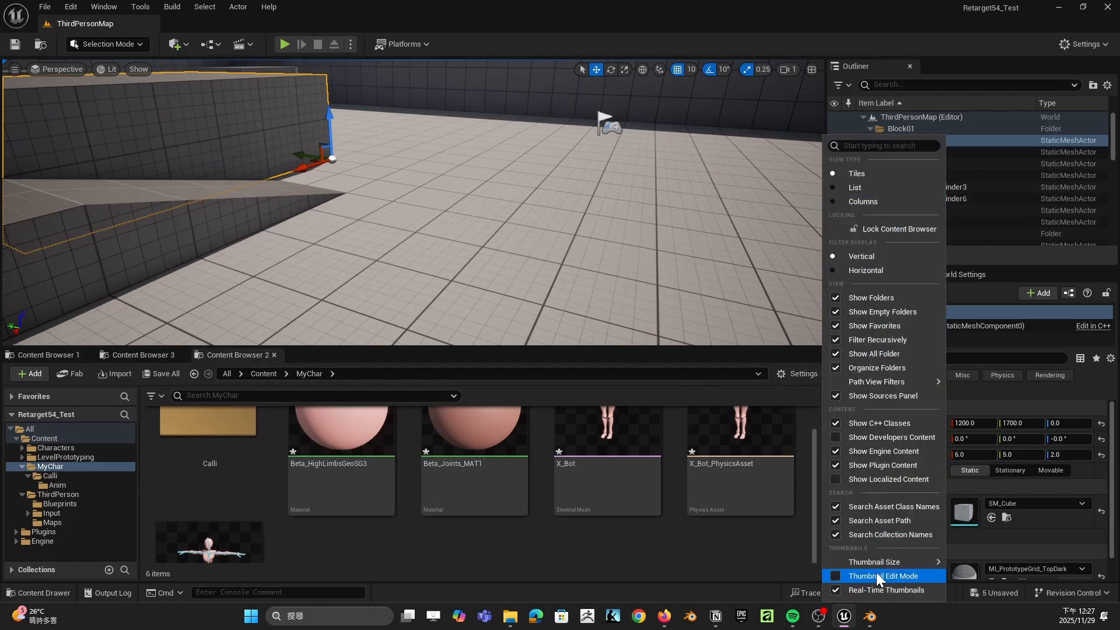
pyautogui.moveTo(881, 562)
pyautogui.click(994, 552)
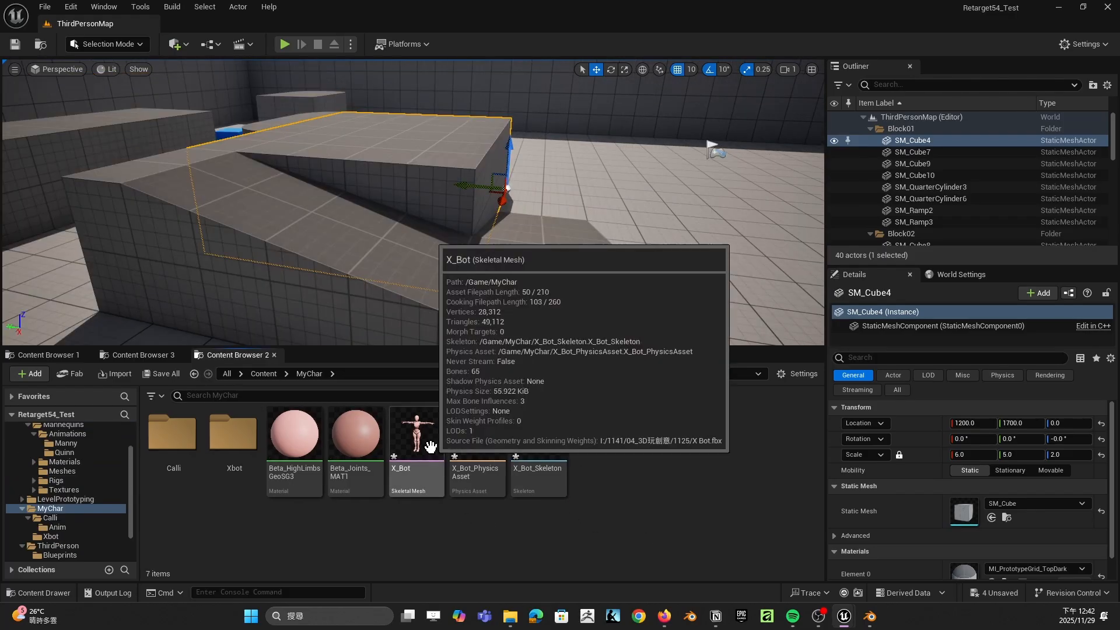
# Step: Select the X_Bot skeletal mesh and save all unsaved assets in the project
pyautogui.click(430, 447)
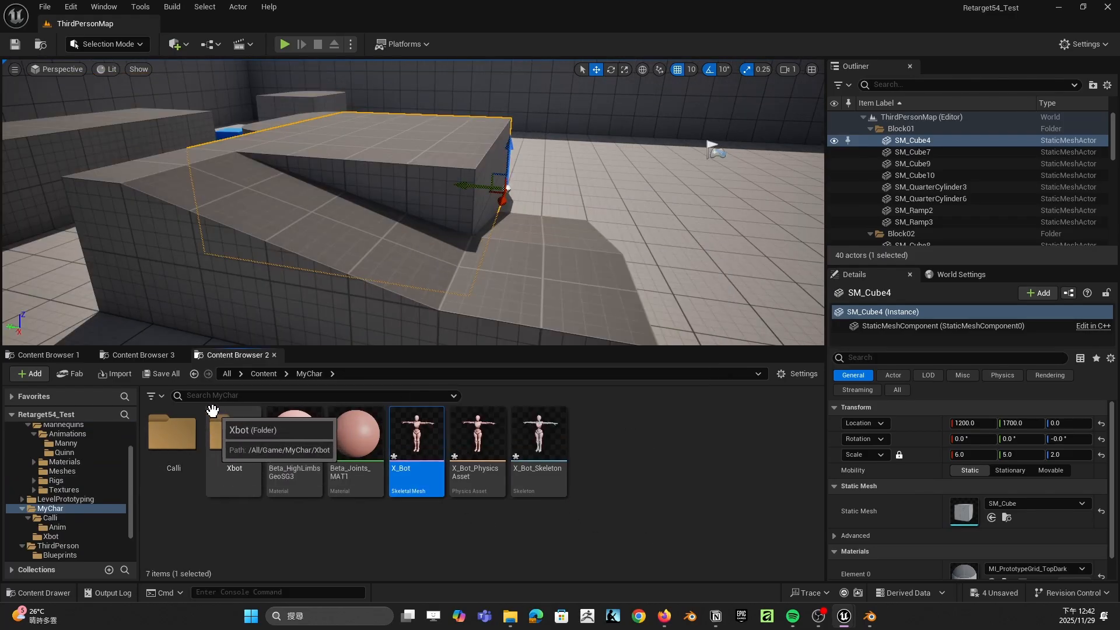
pyautogui.click(46, 8)
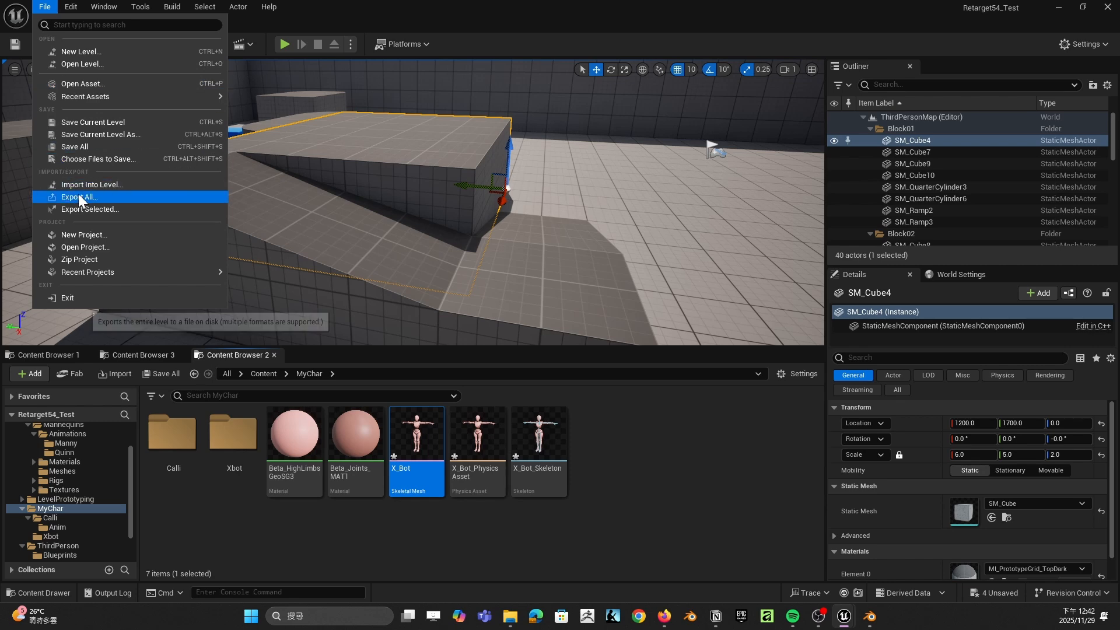
pyautogui.click(109, 147)
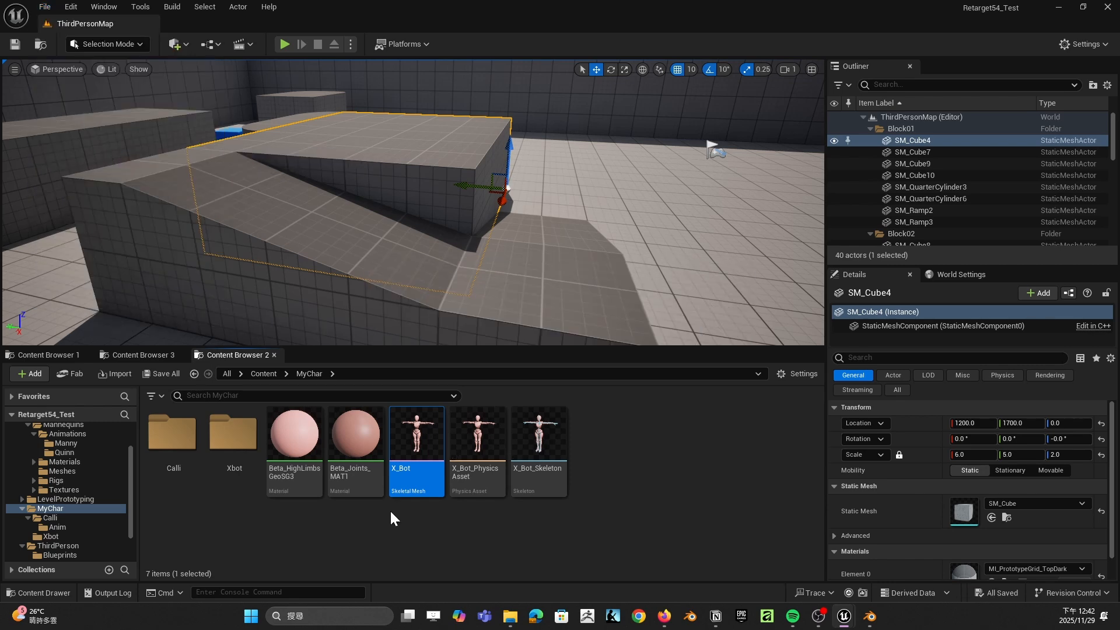
pyautogui.rightClick(425, 441)
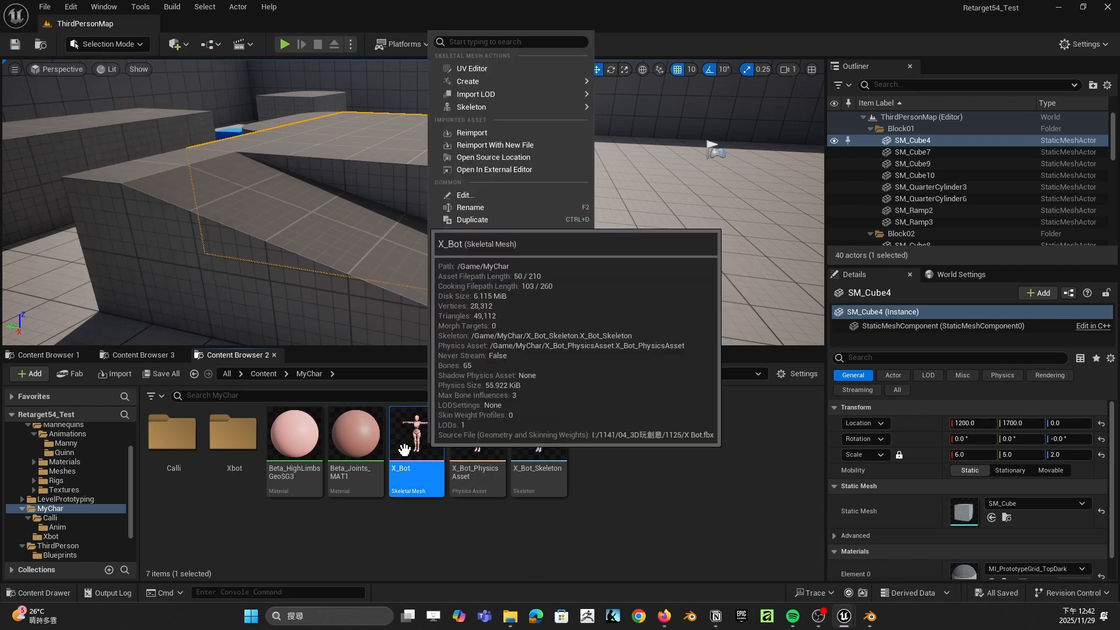
pyautogui.click(498, 520)
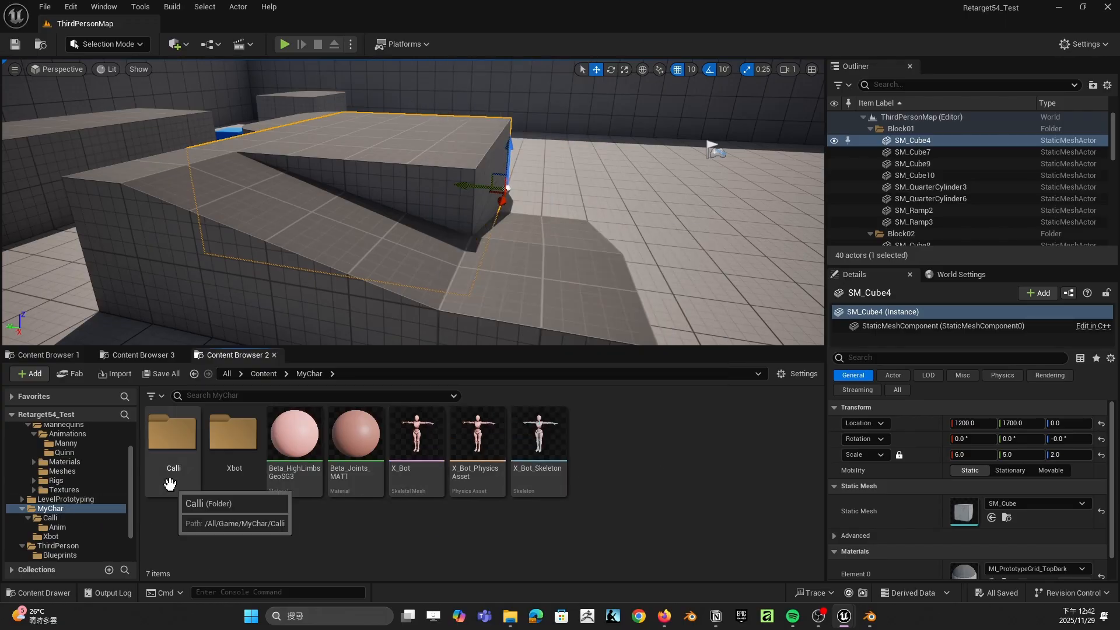
# Step: Start retargeting animations from the ABP_Quinn animation blueprint in the Mannequins Animations folder
pyautogui.scroll(1, 87, 484)
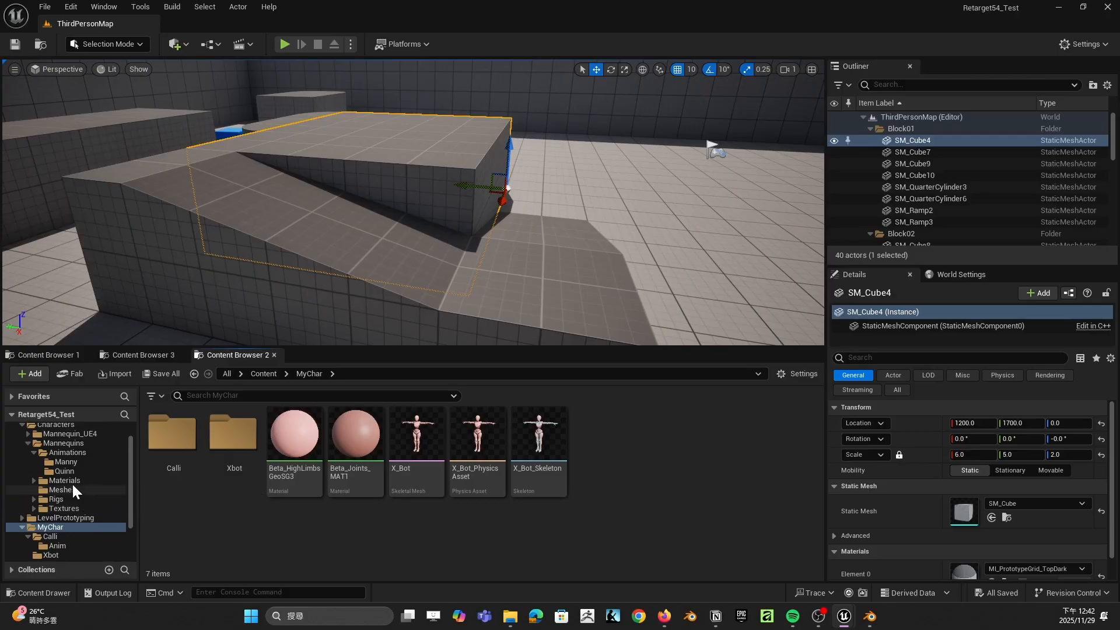
pyautogui.click(70, 471)
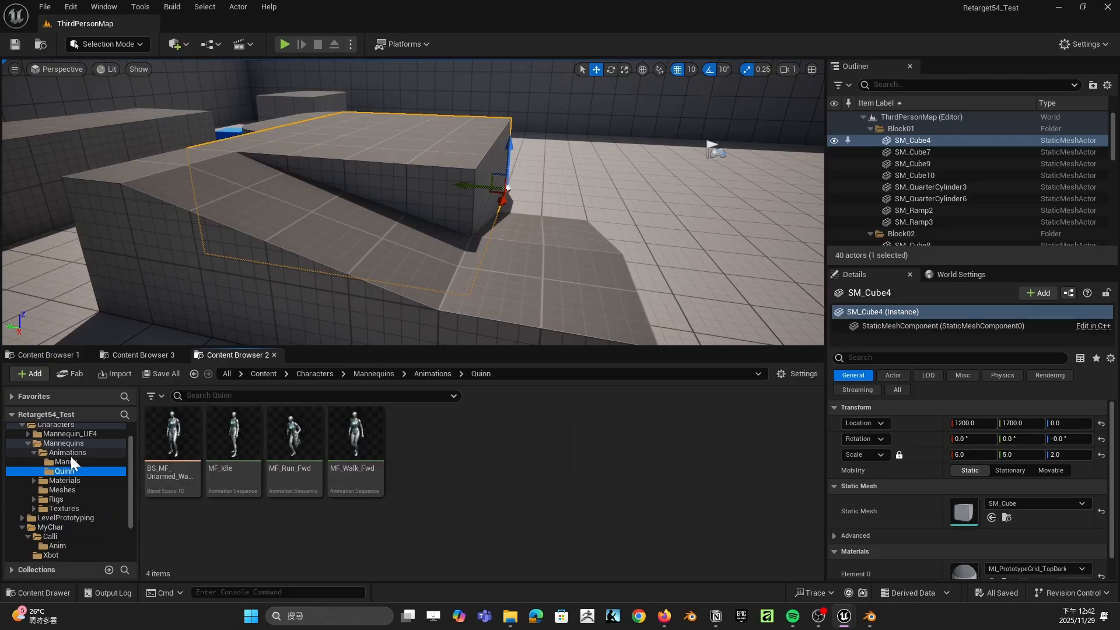
pyautogui.click(71, 455)
pyautogui.click(356, 440)
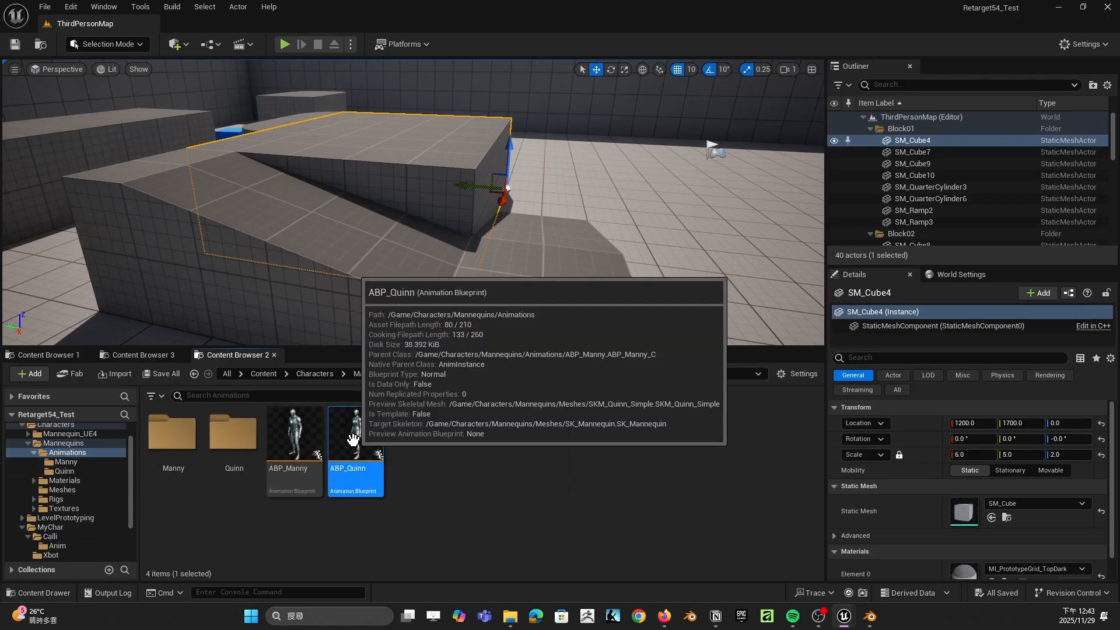
pyautogui.rightClick(356, 441)
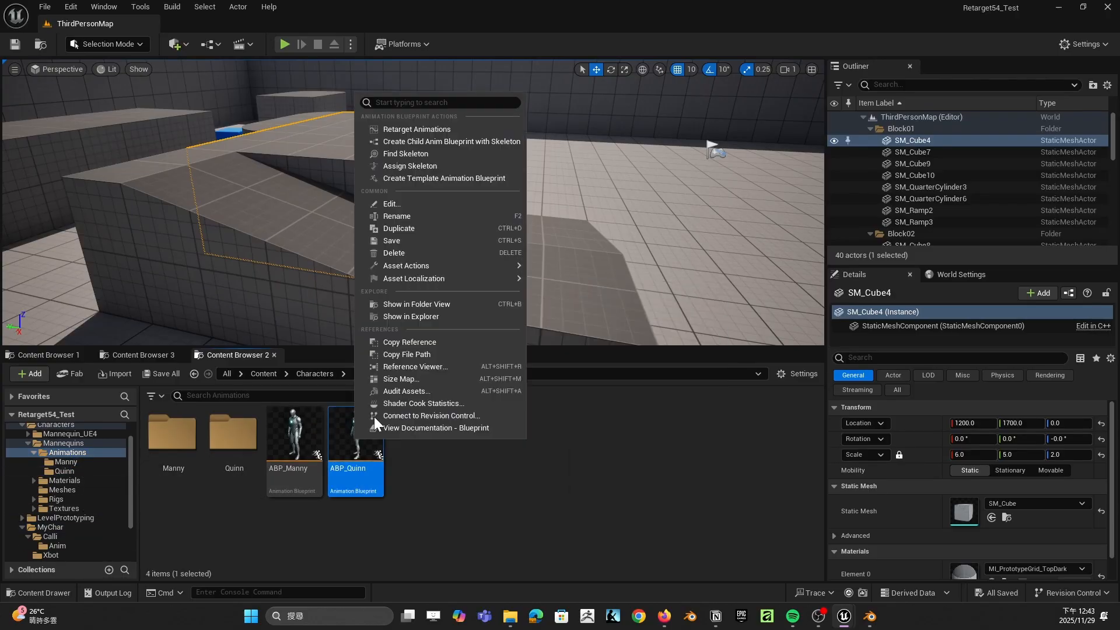
pyautogui.click(458, 130)
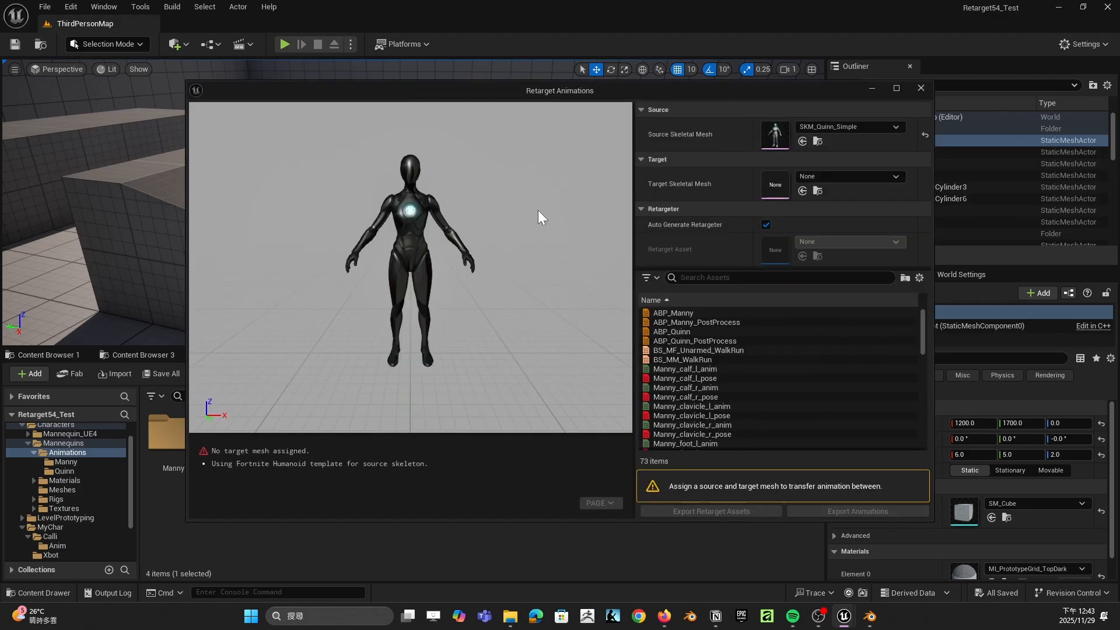
# Step: Assign X_Bot as the target skeletal mesh for the retargeting
pyautogui.click(826, 174)
pyautogui.moveTo(965, 314); pyautogui.dragTo(970, 413)
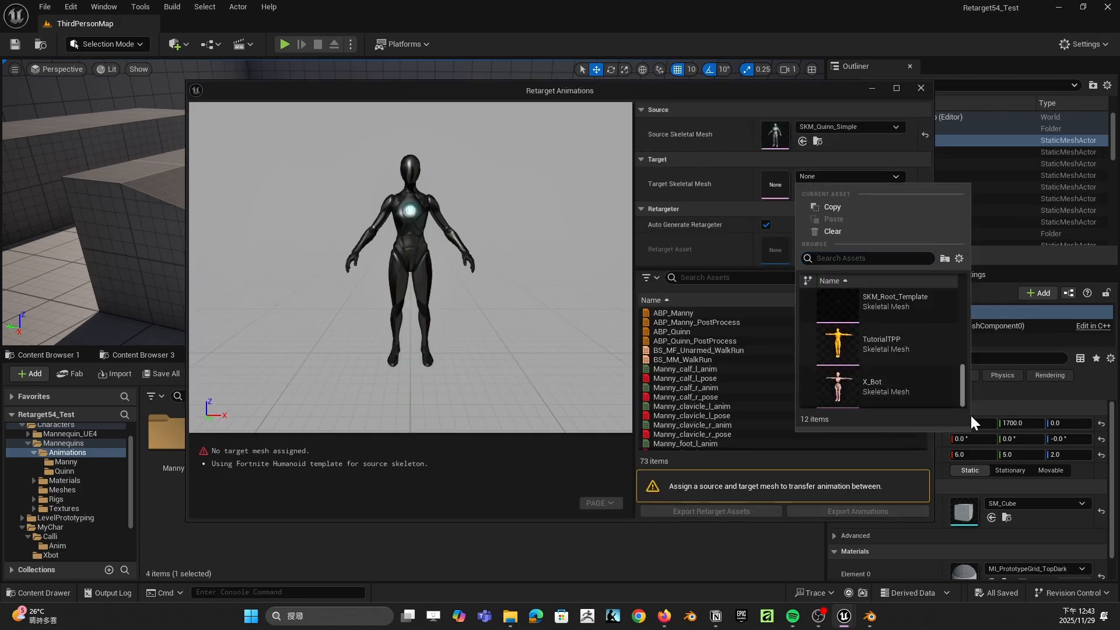
pyautogui.click(898, 400)
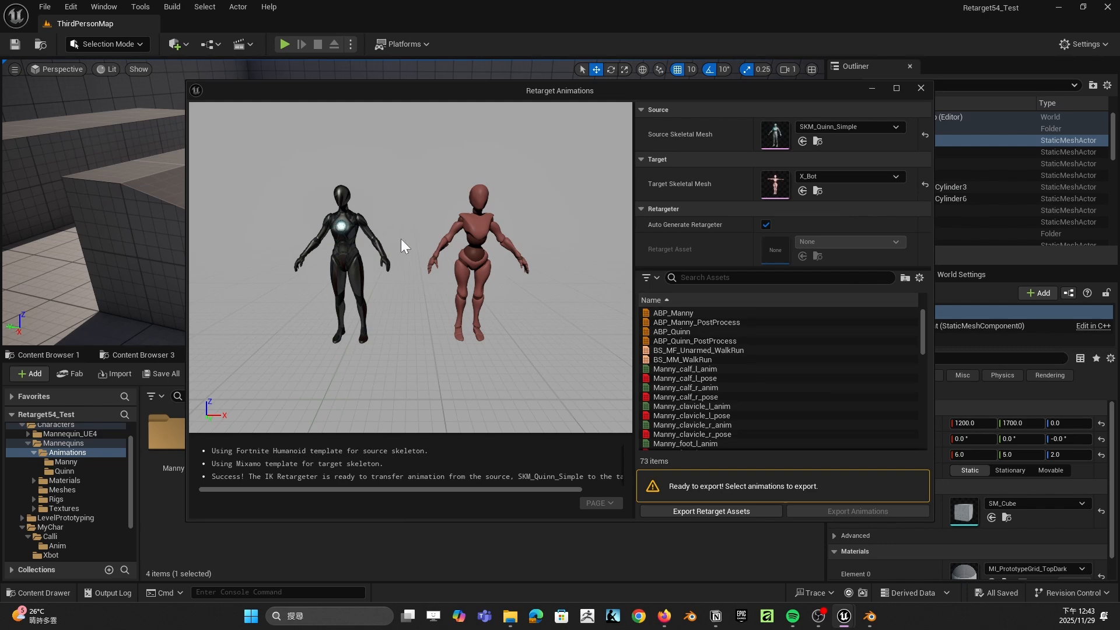
# Step: Export the retargeted ABP_Quinn with its referenced assets to MyChar/Xbot, replacing "Quinn" with "Xbot" in the asset names
pyautogui.click(681, 331)
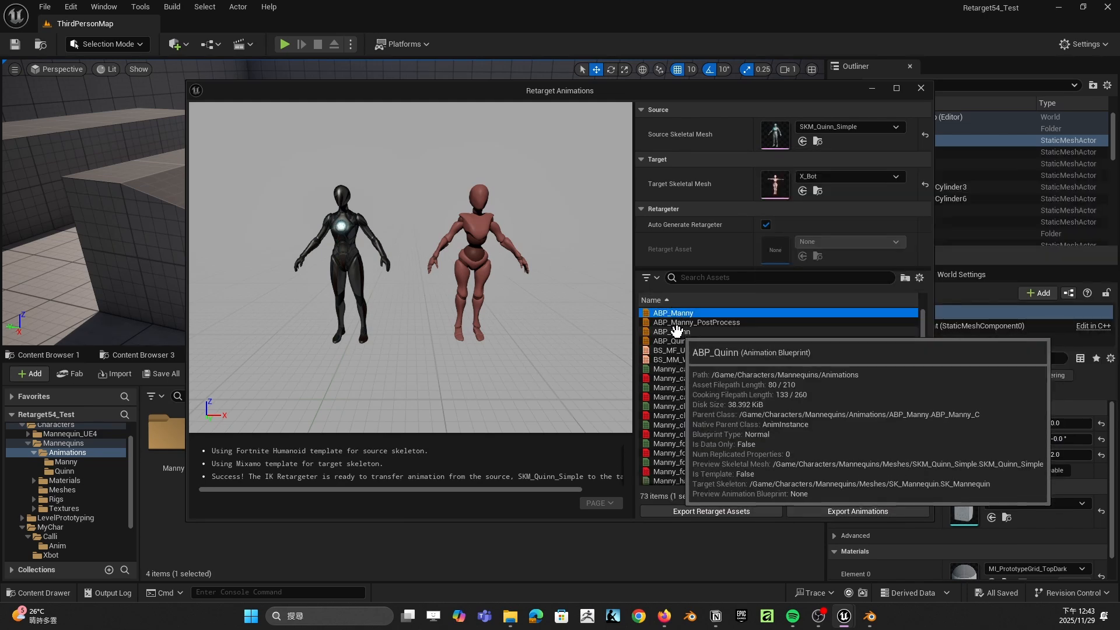
pyautogui.click(868, 511)
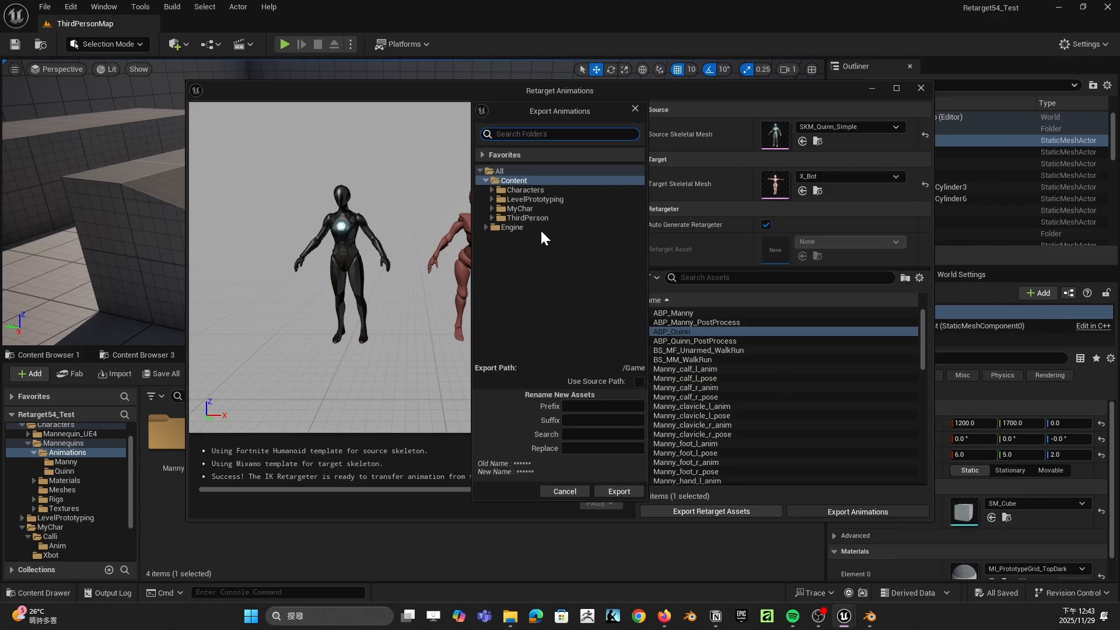
pyautogui.click(492, 208)
pyautogui.click(520, 227)
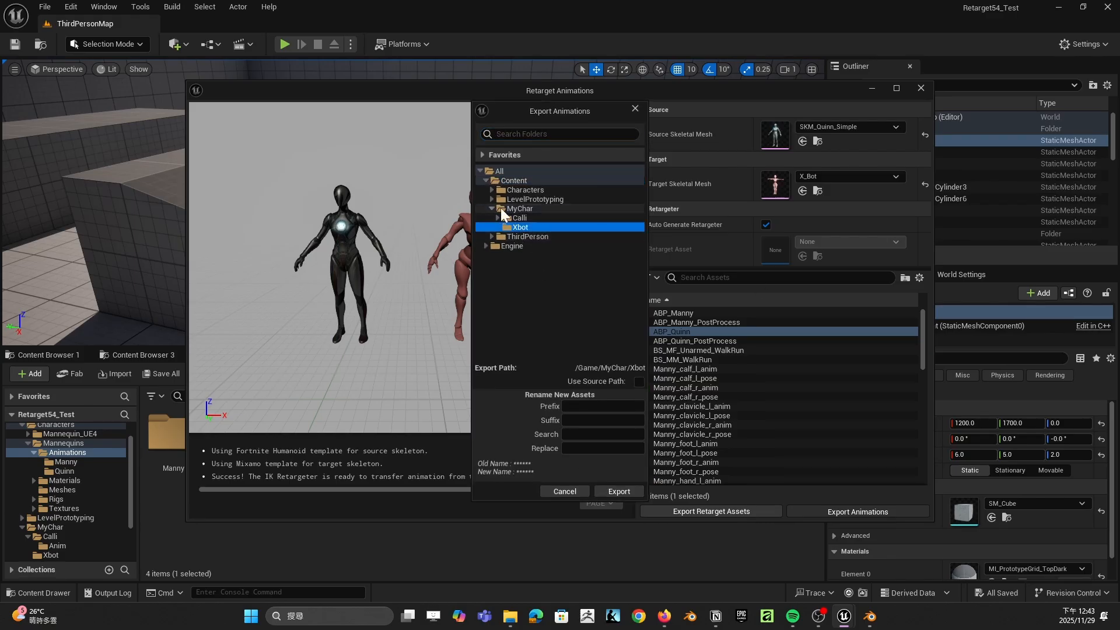
pyautogui.click(602, 434)
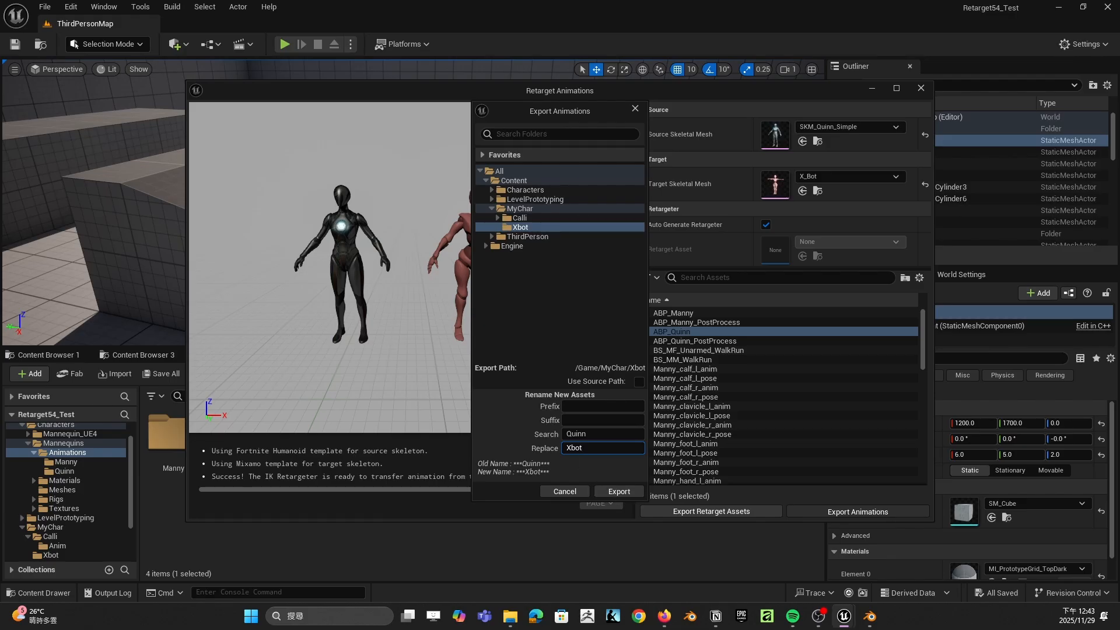
pyautogui.click(604, 491)
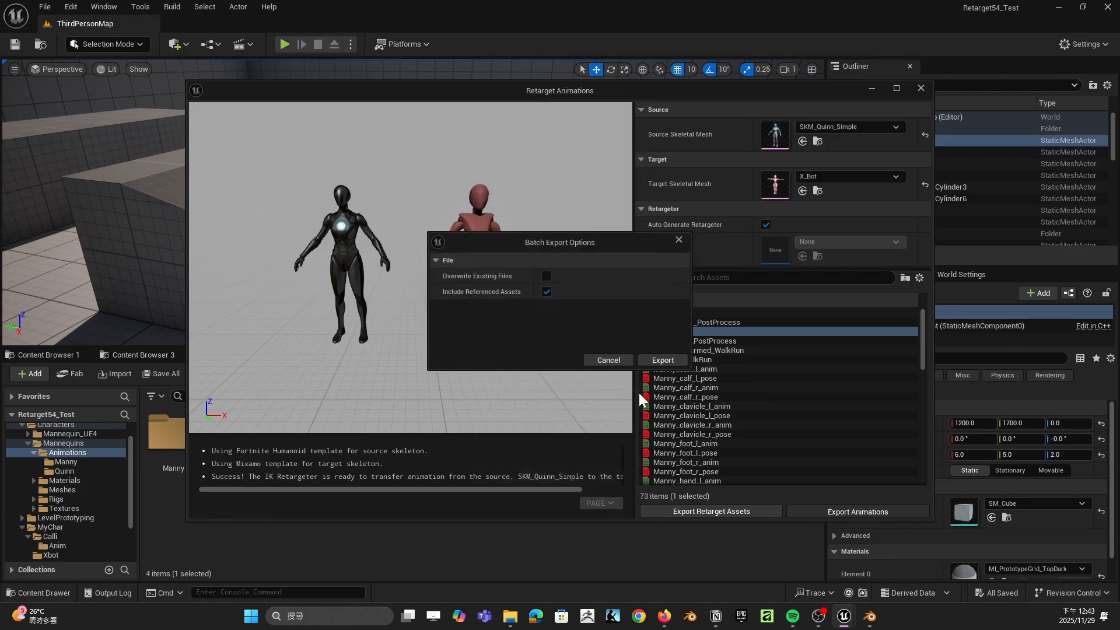
pyautogui.click(659, 361)
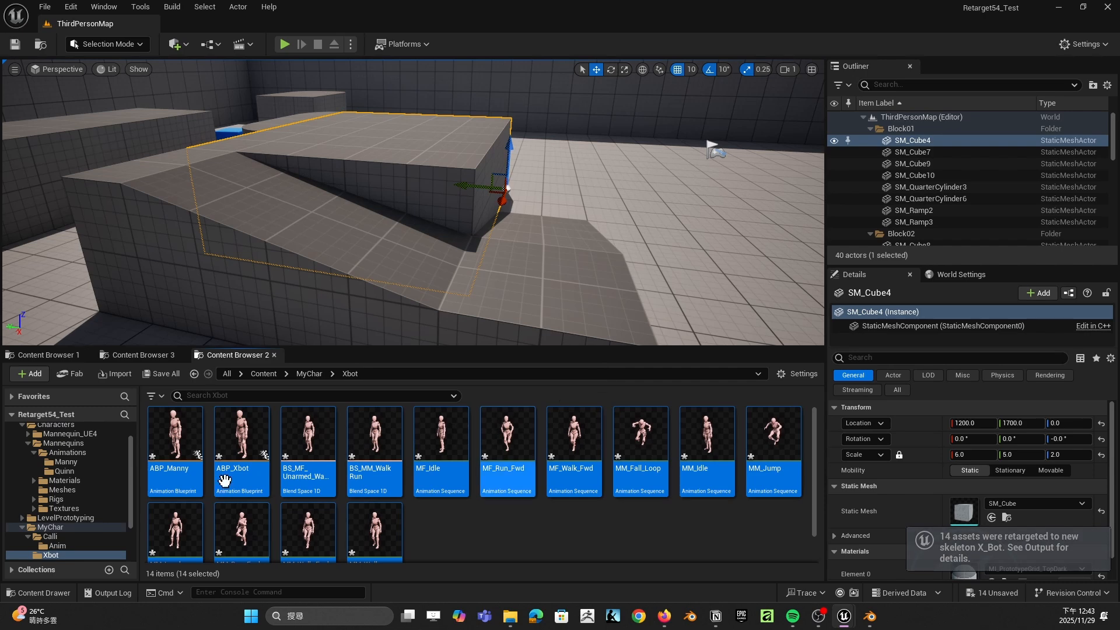
# Step: Save all the newly retargeted assets in the project
pyautogui.scroll(-2, 79, 520)
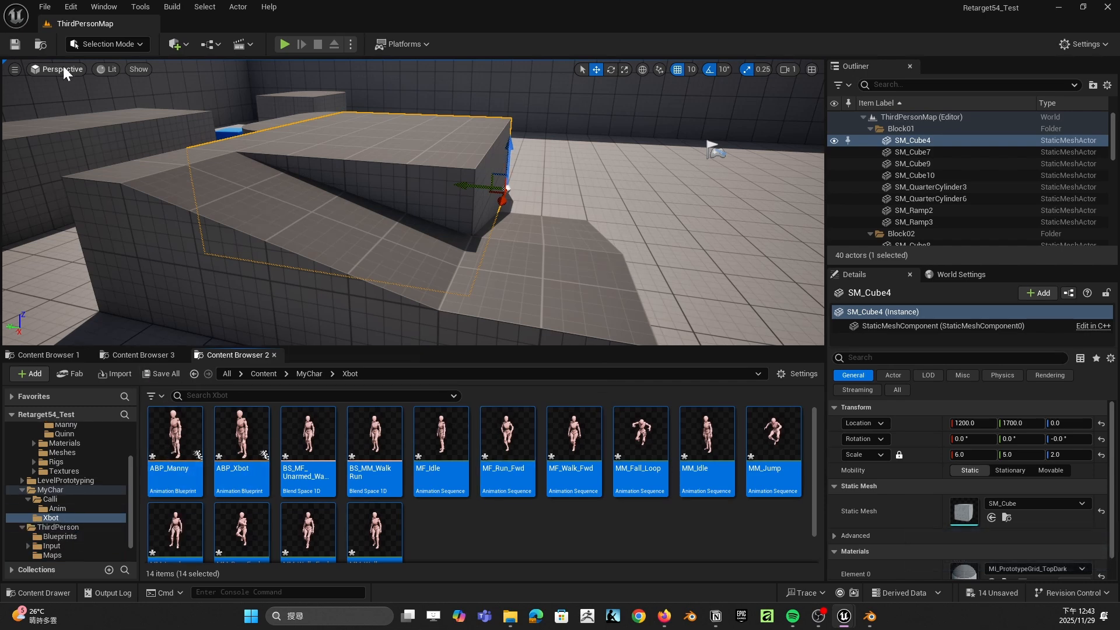
pyautogui.click(47, 9)
pyautogui.click(75, 129)
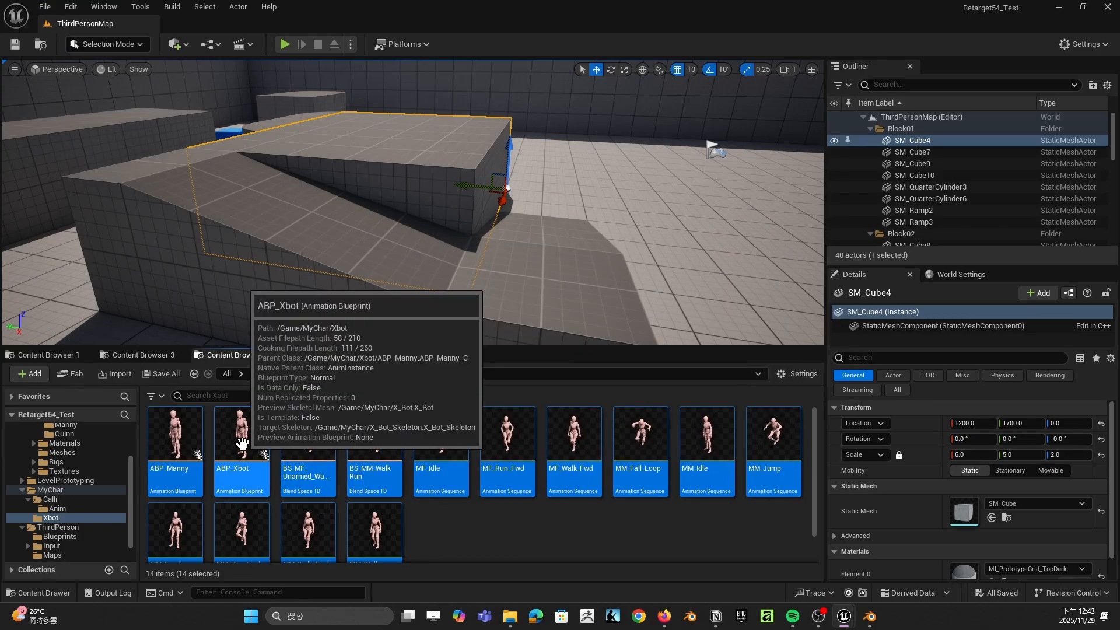
# Step: Examine how the ABP_Quinn child blueprint relates to its parent ABP_Manny by viewing both original animation blueprints, closing each one
pyautogui.click(161, 446)
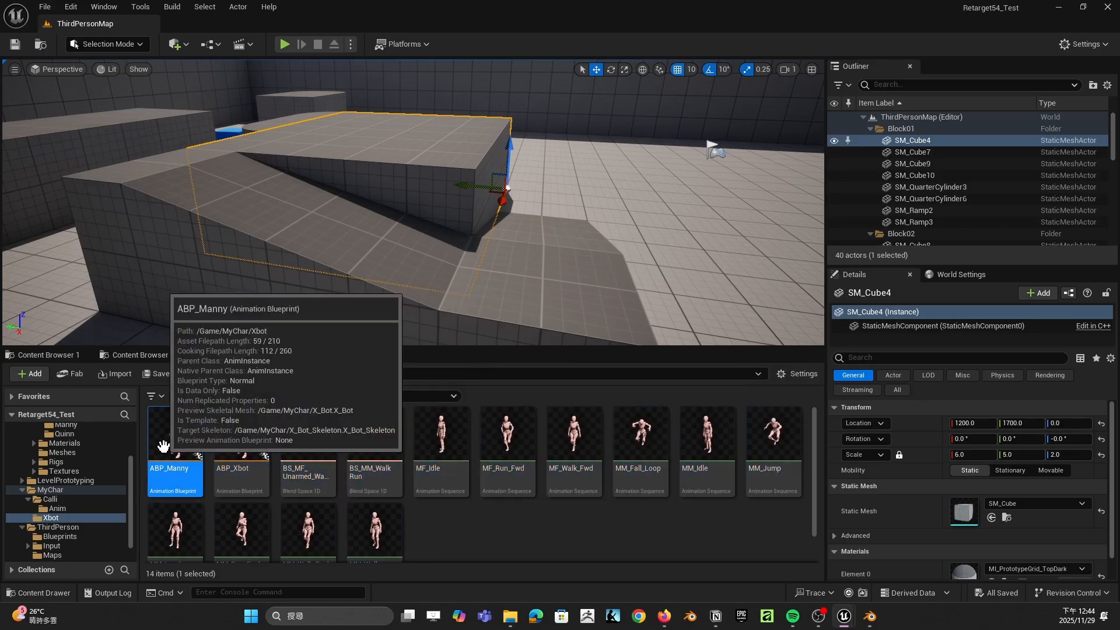
pyautogui.scroll(3, 81, 478)
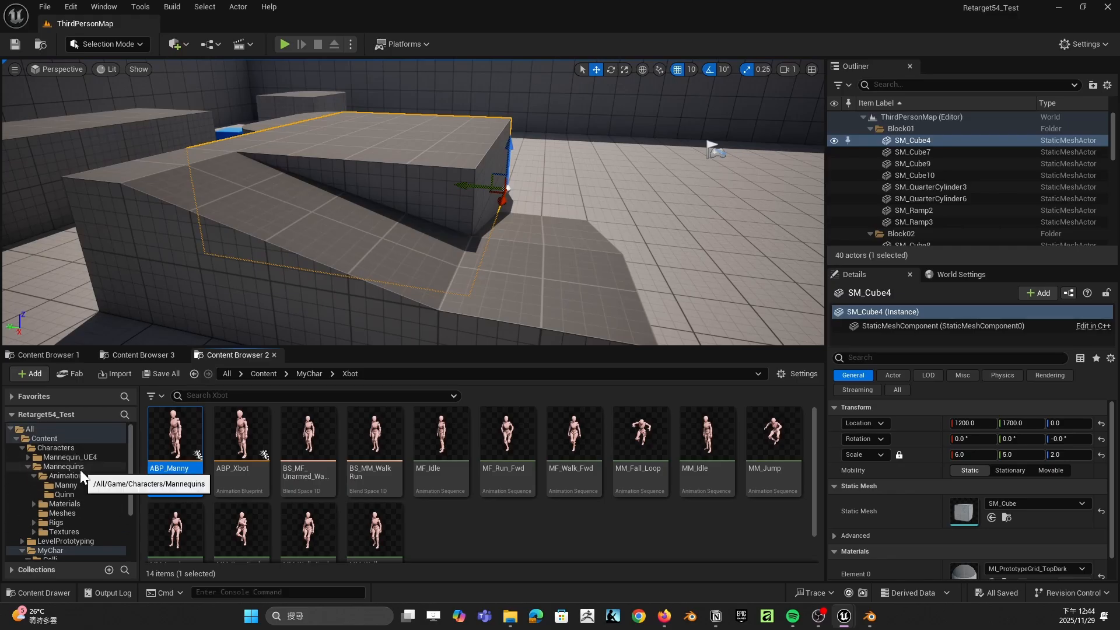
pyautogui.click(64, 466)
pyautogui.click(70, 476)
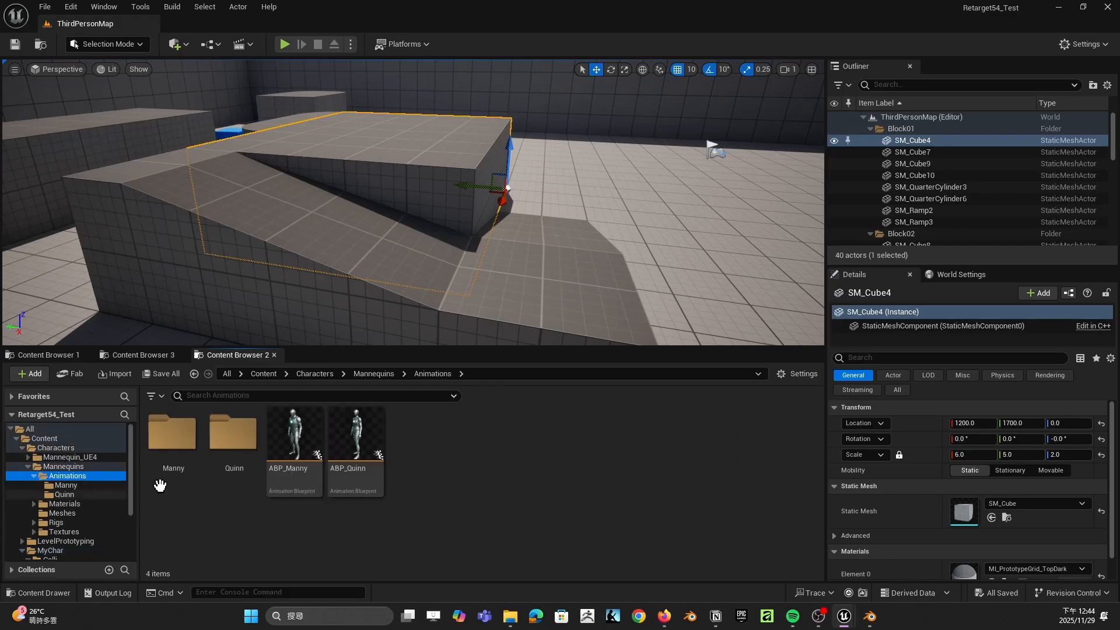
pyautogui.click(355, 438)
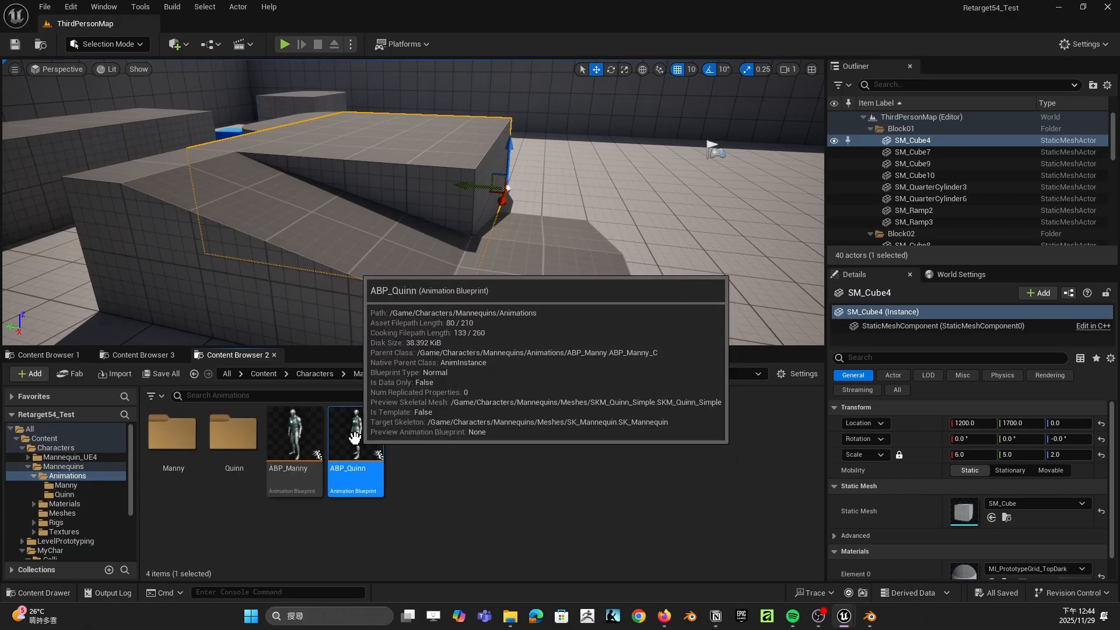
pyautogui.click(284, 433)
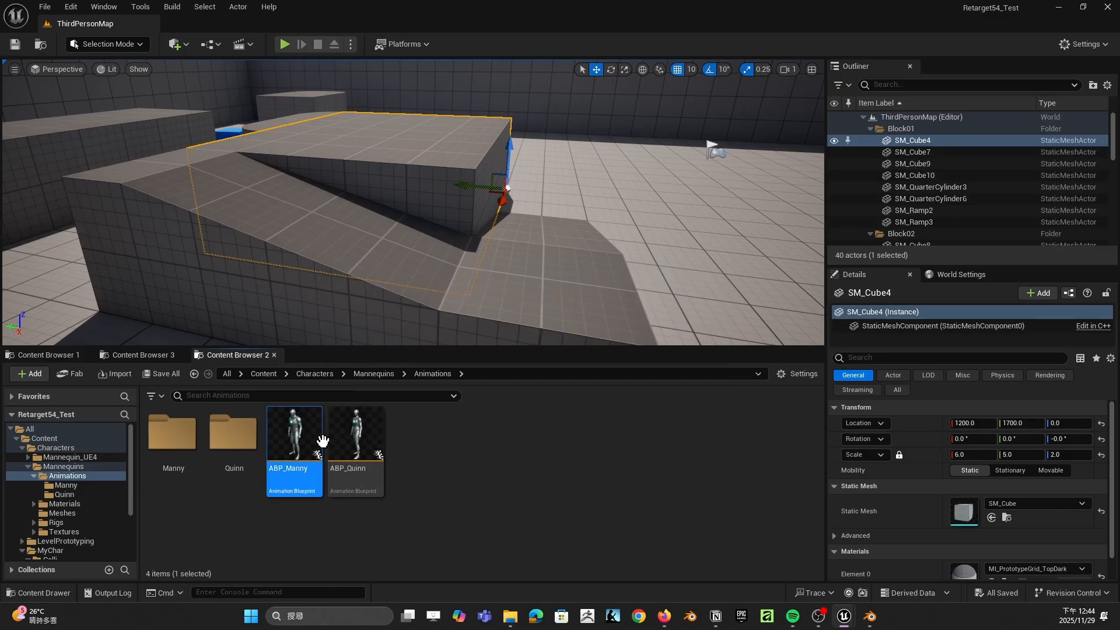
pyautogui.doubleClick(350, 438)
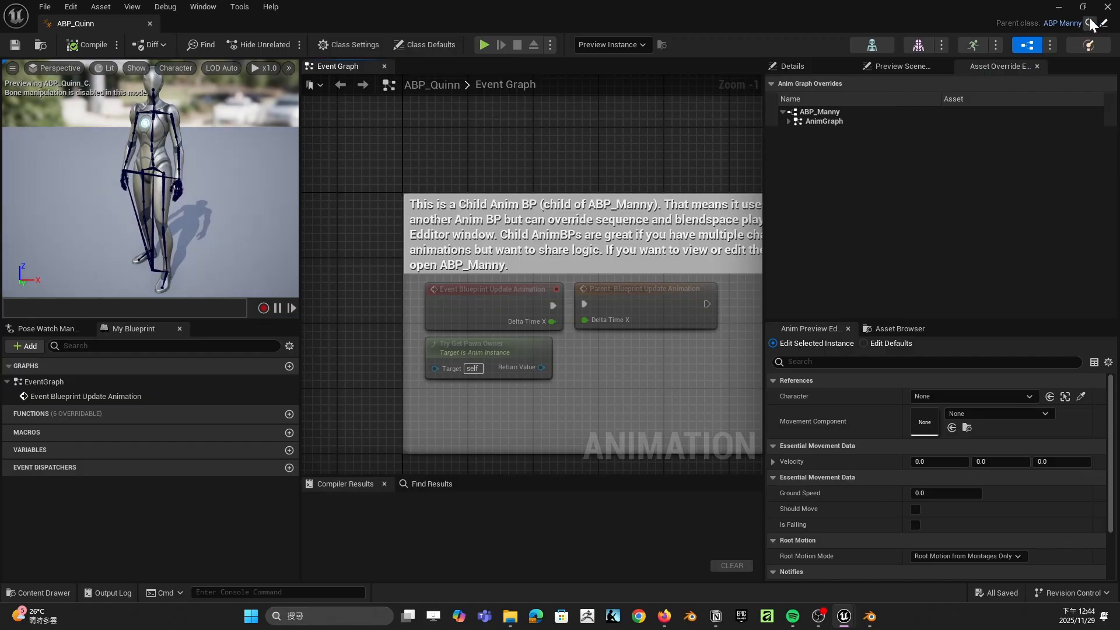
pyautogui.moveTo(632, 154)
pyautogui.mouseDown(button='right')
pyautogui.moveTo(523, 170)
pyautogui.moveTo(618, 153)
pyautogui.mouseUp(button='right')
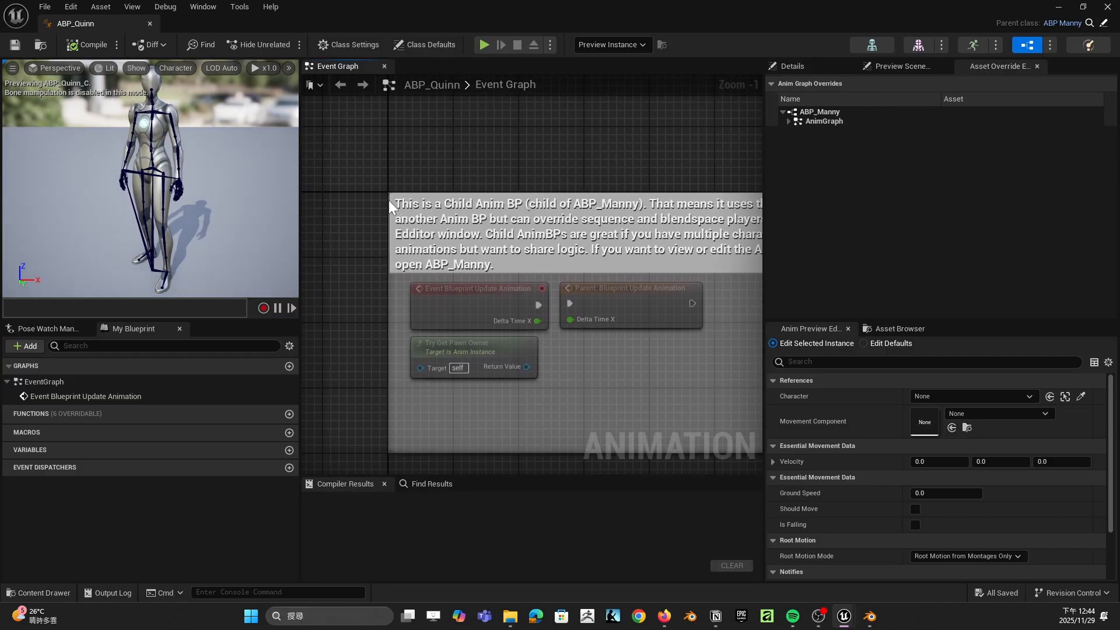
pyautogui.click(1106, 7)
pyautogui.doubleClick(304, 443)
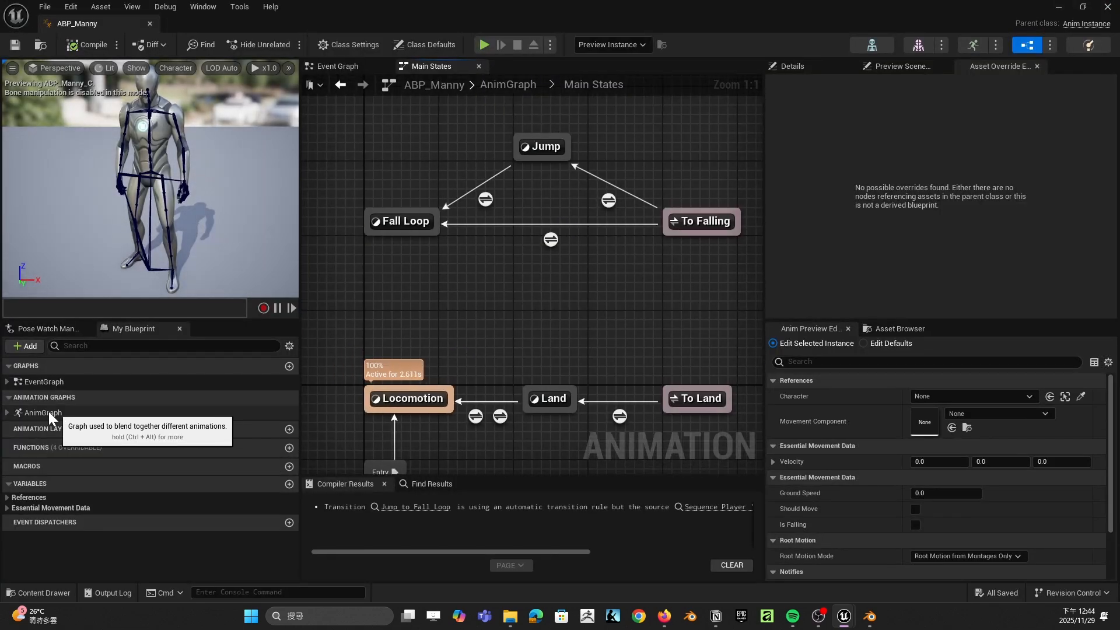
pyautogui.click(1107, 8)
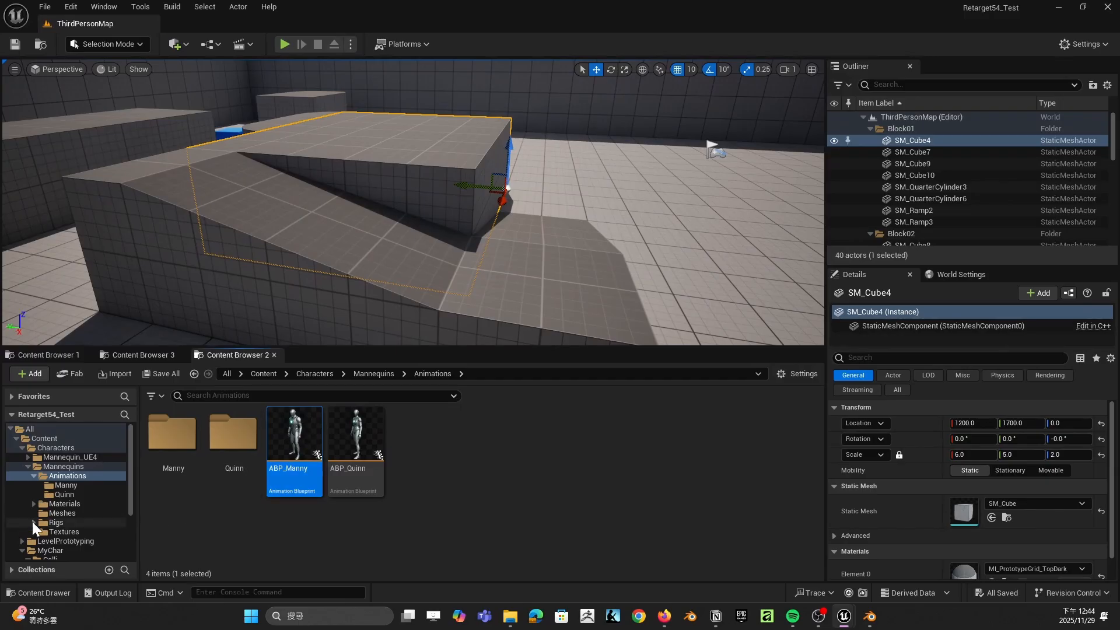
# Step: Open the BP_ThirdPersonCharacter blueprint from the ThirdPerson Blueprints folder
pyautogui.scroll(-3, 62, 513)
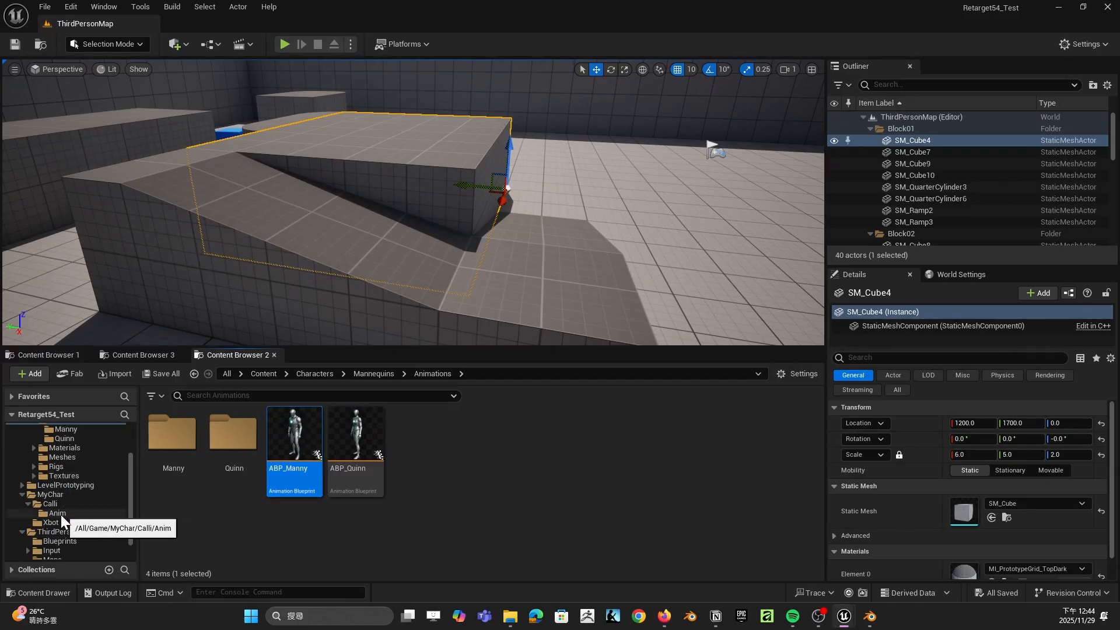
pyautogui.click(58, 513)
pyautogui.click(61, 521)
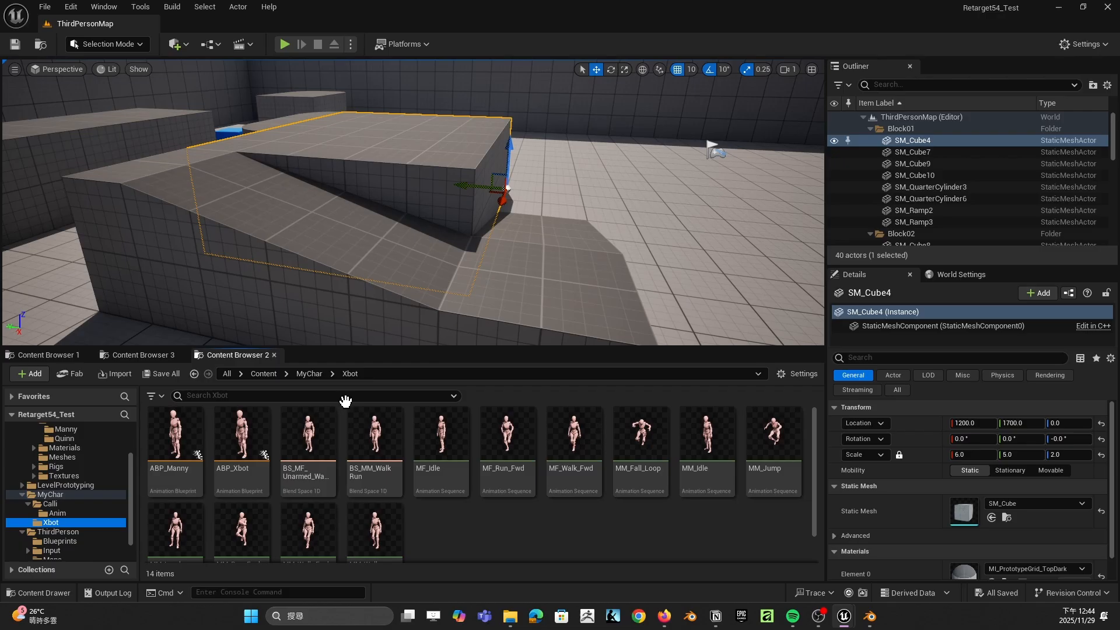
pyautogui.scroll(-2, 67, 525)
pyautogui.click(66, 510)
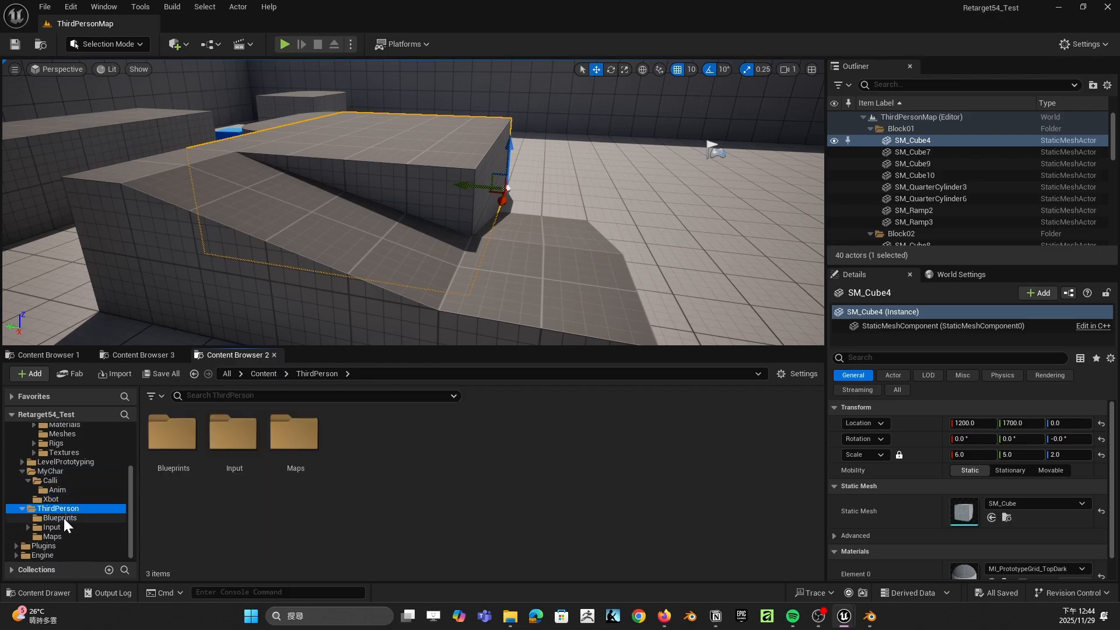
pyautogui.click(64, 518)
pyautogui.click(174, 438)
pyautogui.doubleClick(176, 439)
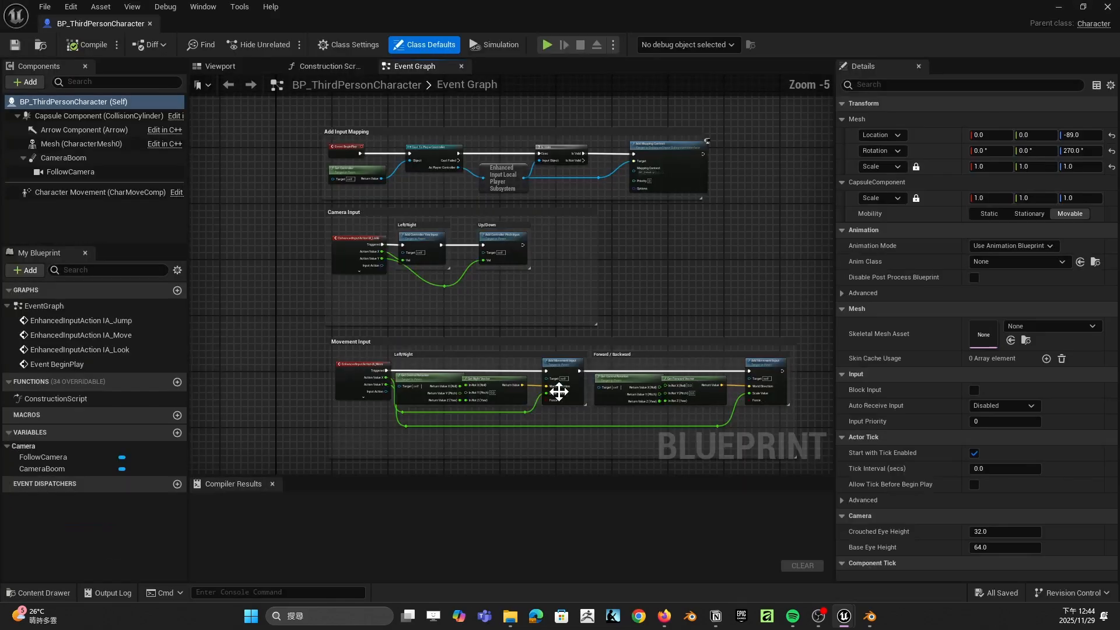
# Step: Set the character's skeletal mesh to X_Bot and its anim class to ABP_Xbot, and show the character preview
pyautogui.click(1038, 328)
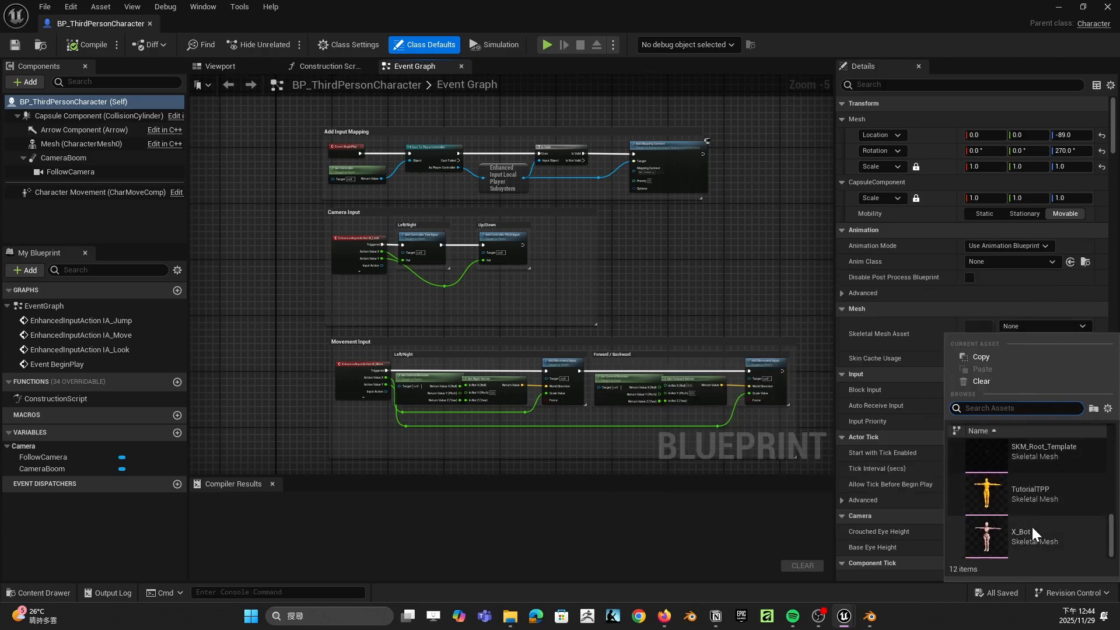
pyautogui.click(1032, 528)
pyautogui.click(1022, 261)
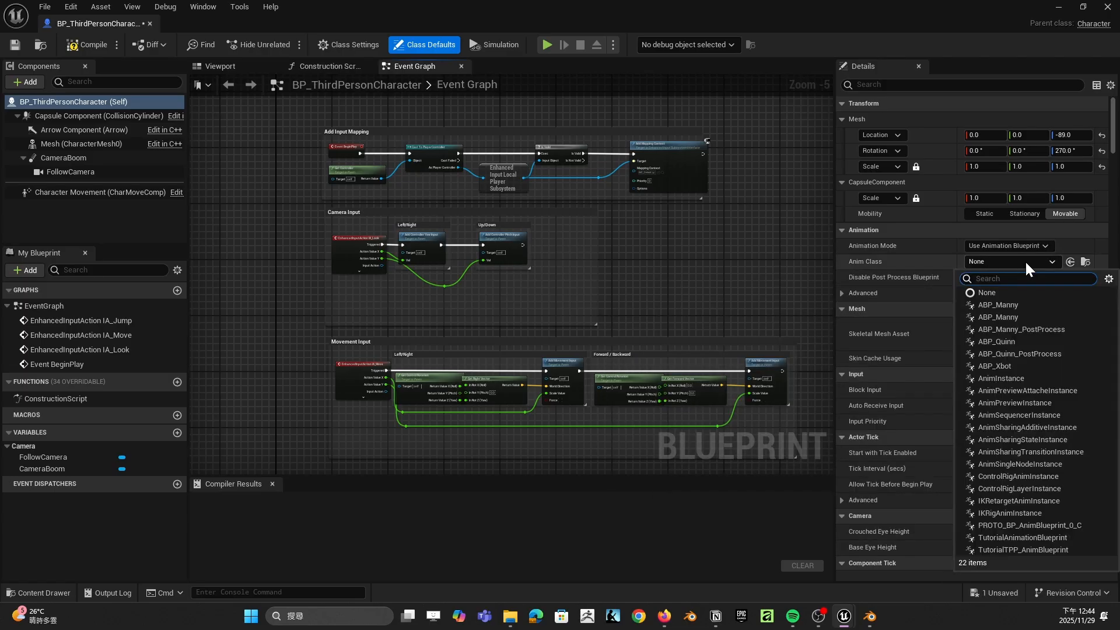
pyautogui.click(1021, 367)
pyautogui.click(238, 70)
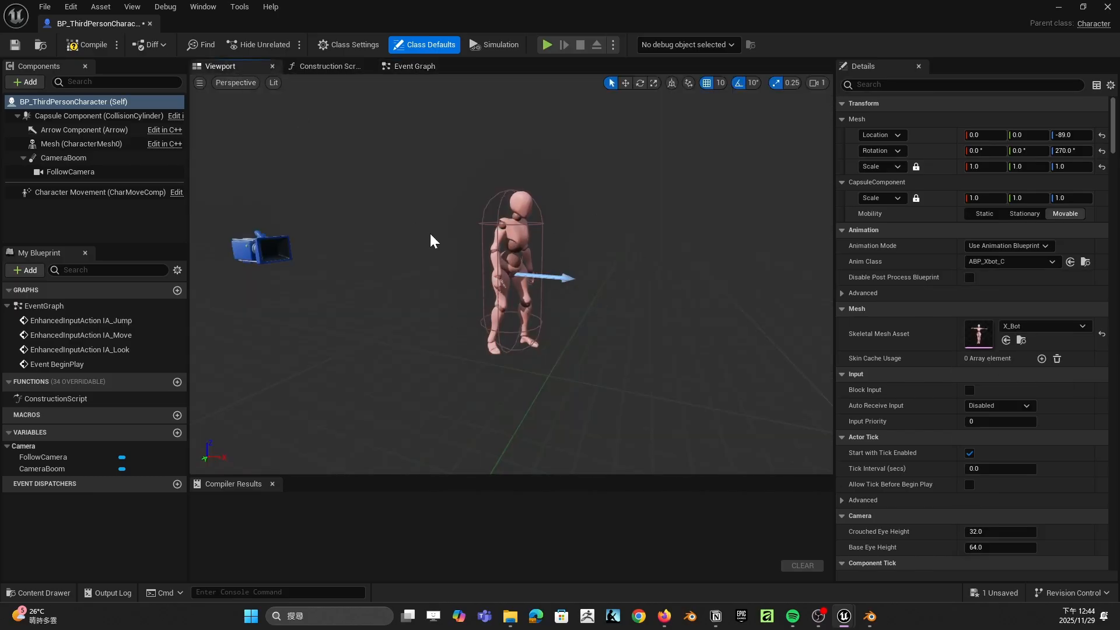
# Step: Compile and save the third-person character blueprint, and close its editor
pyautogui.click(91, 42)
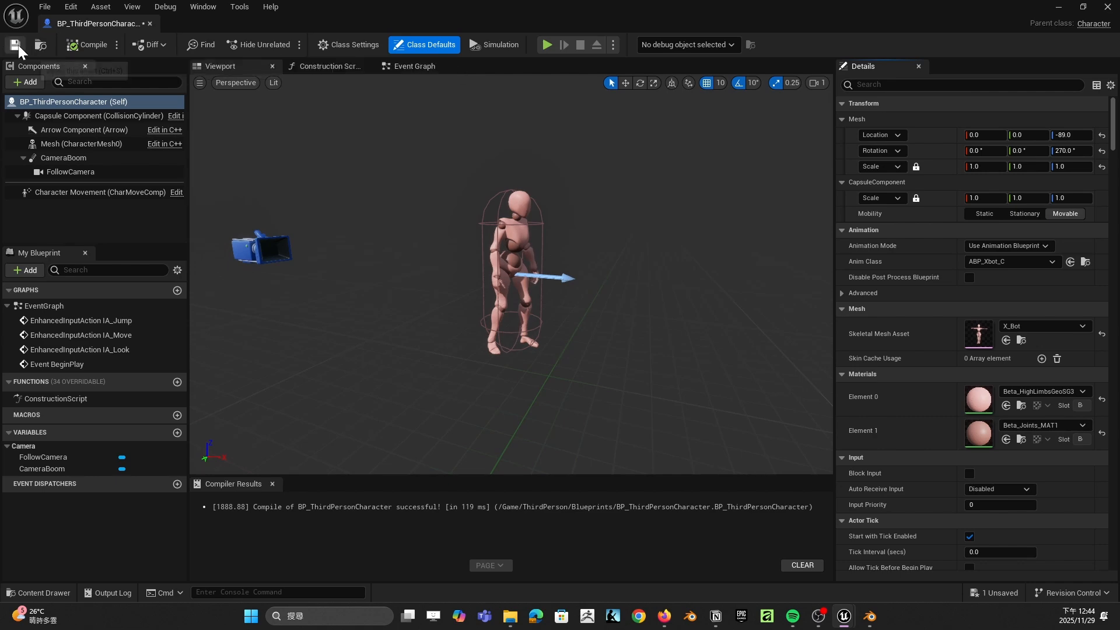
pyautogui.click(16, 44)
pyautogui.click(1107, 6)
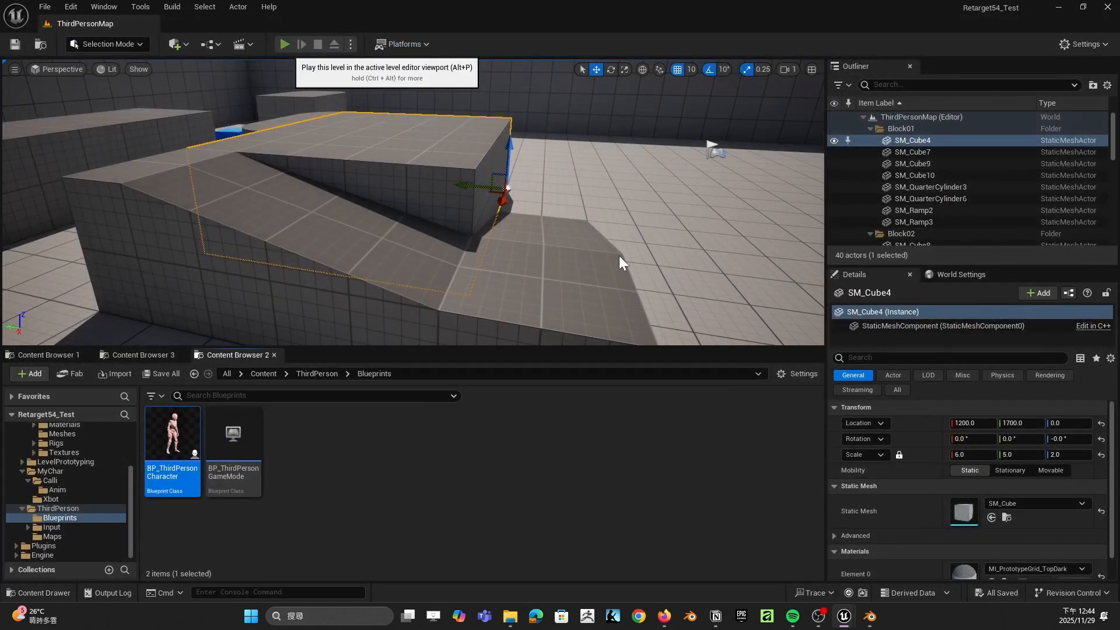
# Step: Play-test the level by running and jumping with the X Bot character, stop the session, and close the message log
pyautogui.hotkey('alt', 'p')
pyautogui.press('space')
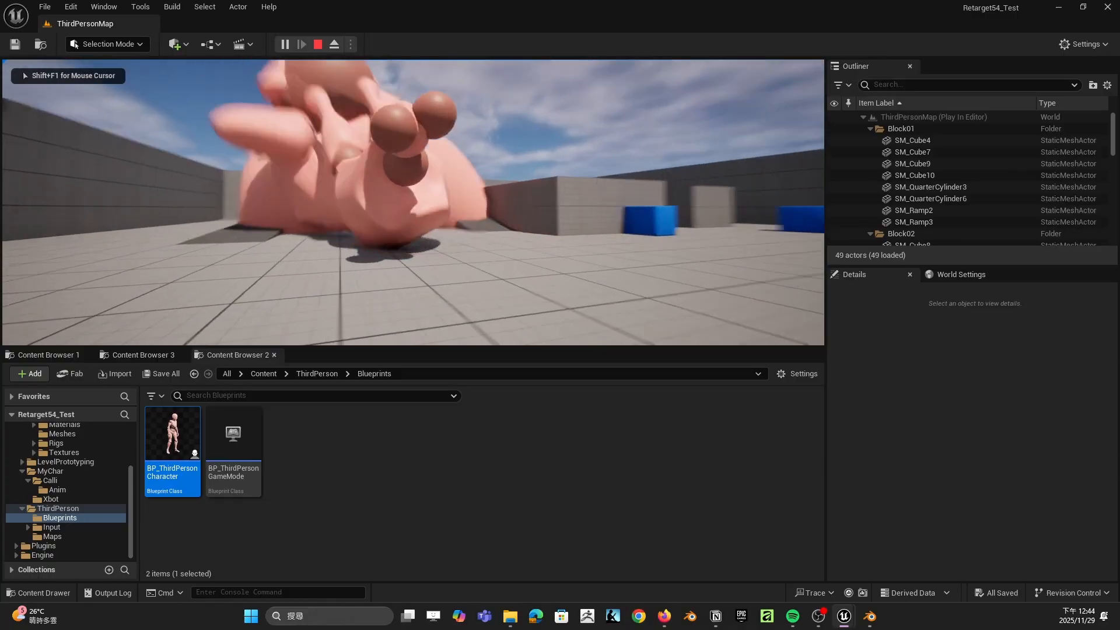
pyautogui.press('w')
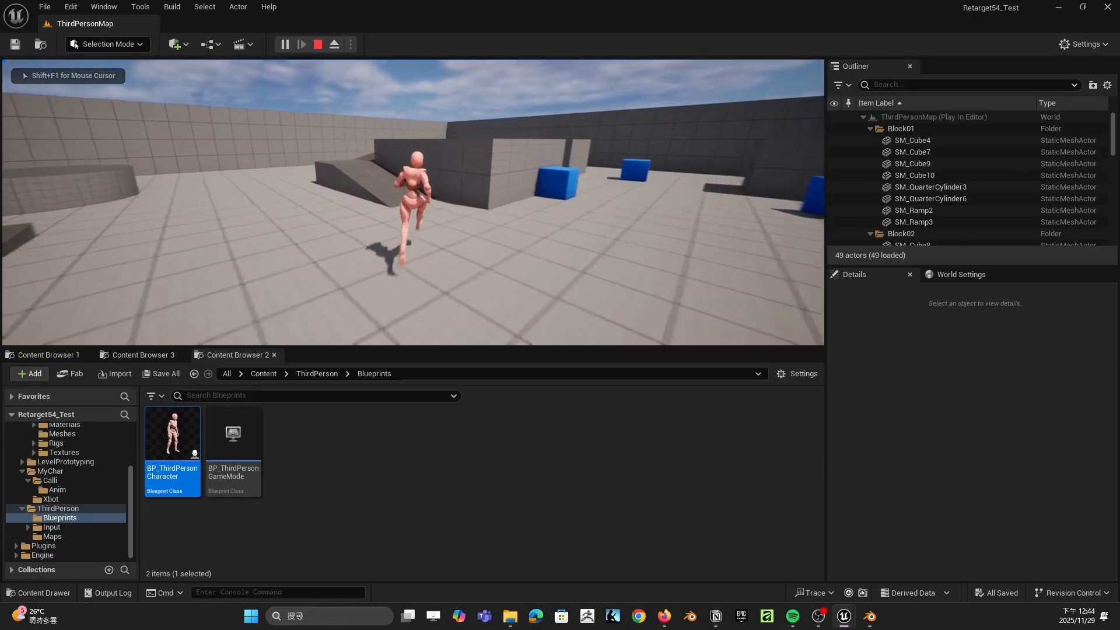
pyautogui.press('space')
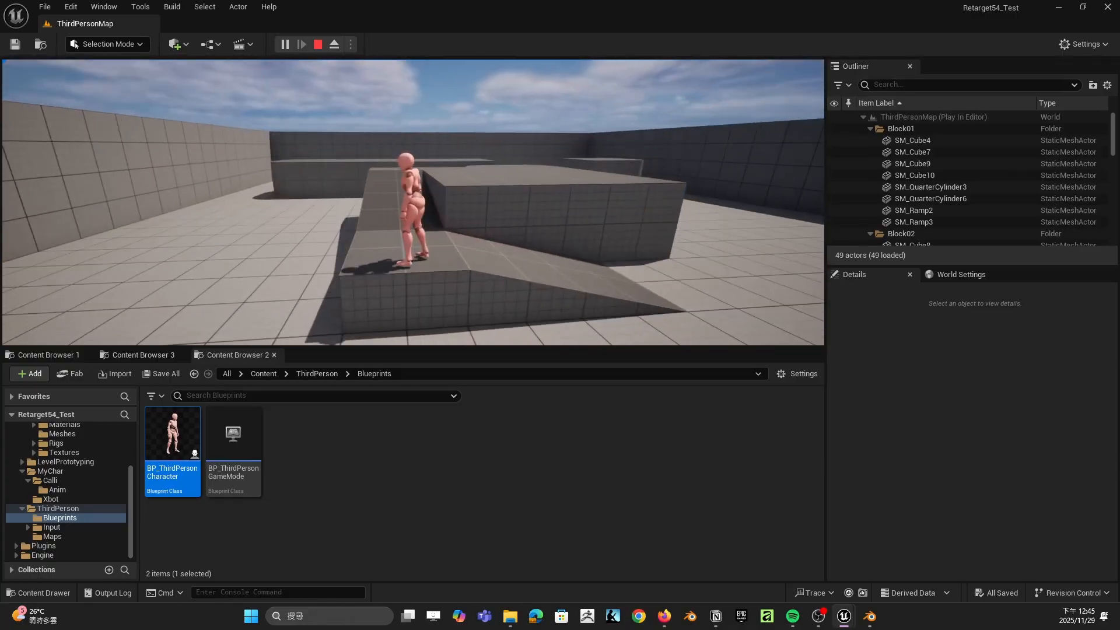
pyautogui.press('w')
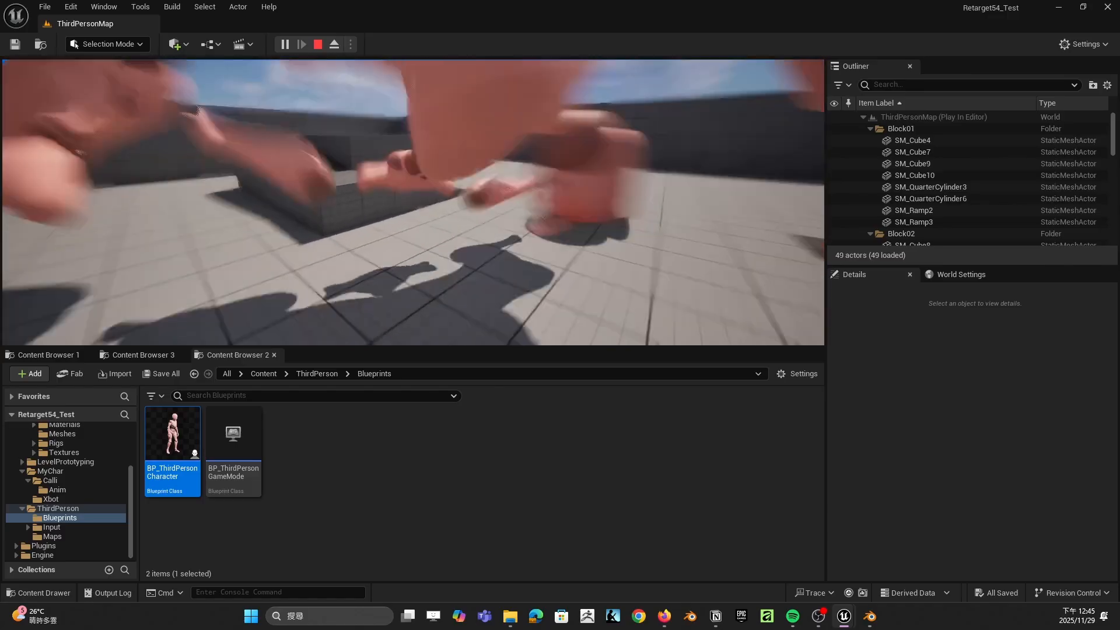
pyautogui.press('d')
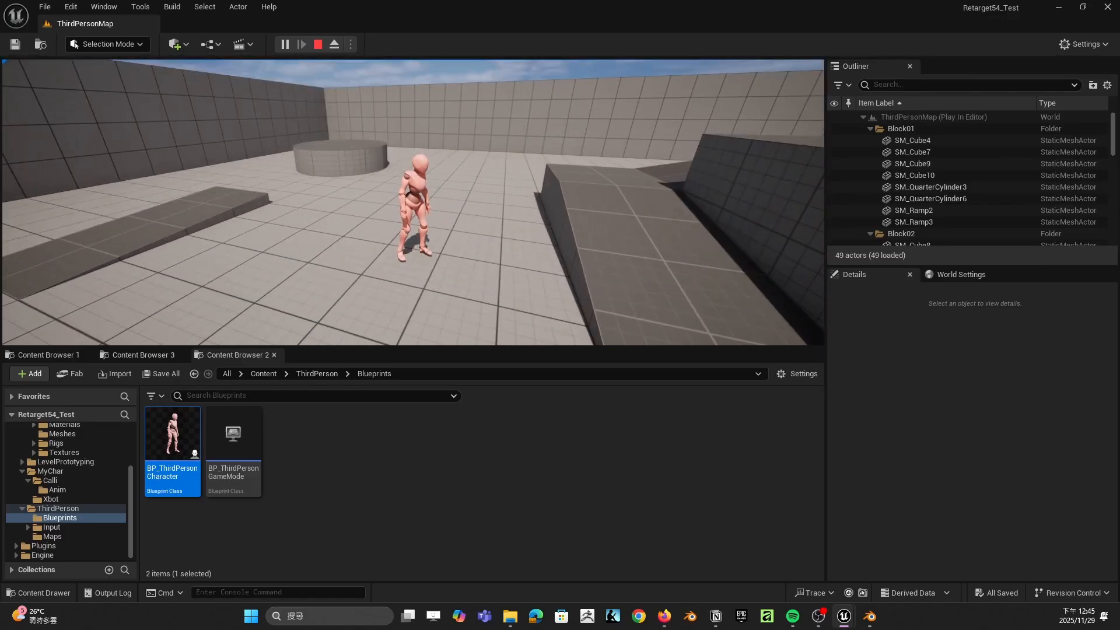
pyautogui.press('space')
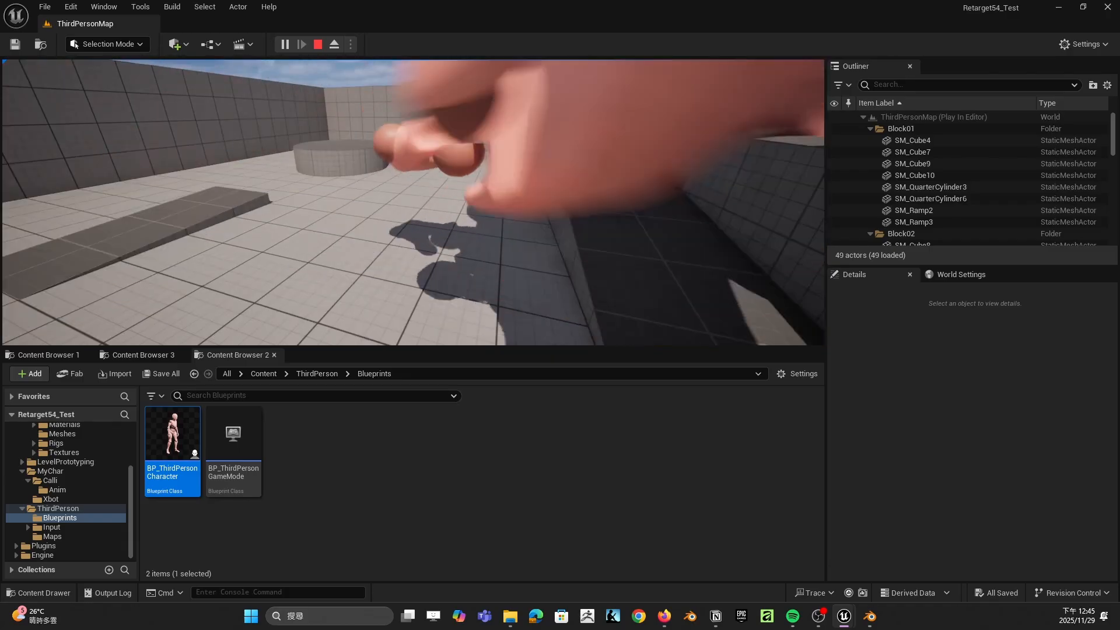
pyautogui.press('space')
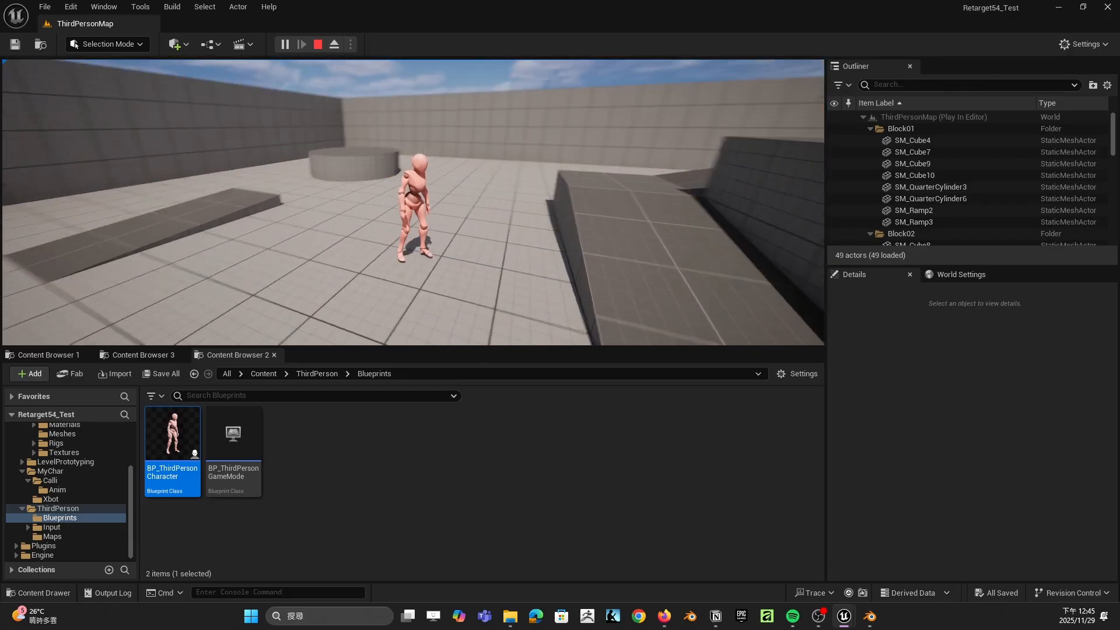
pyautogui.hotkey('shift', 'F1')
pyautogui.press('Escape')
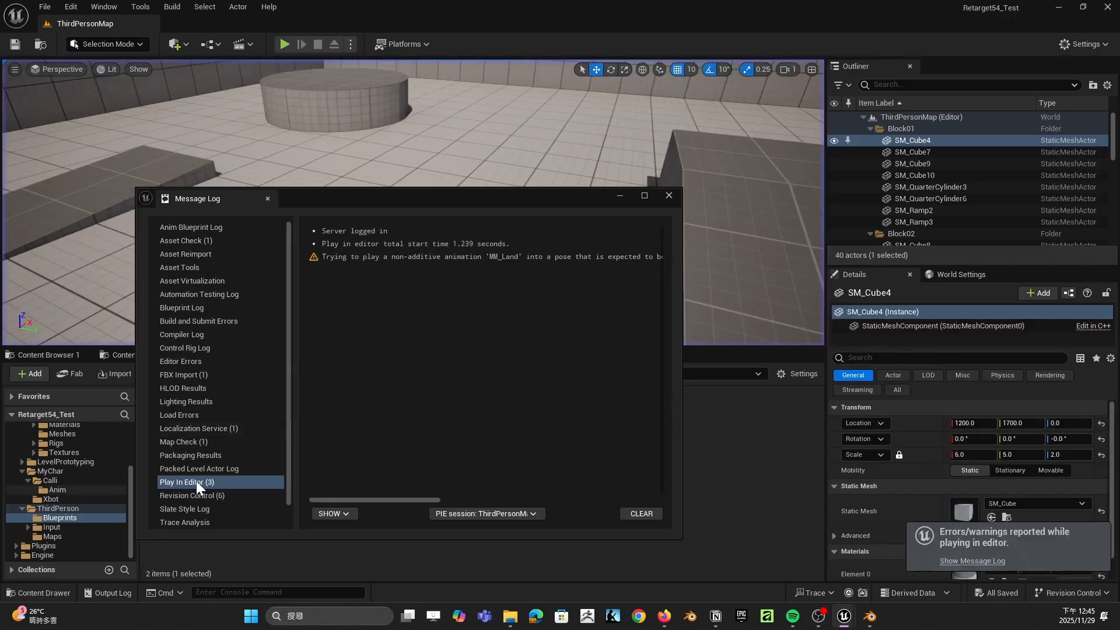
pyautogui.click(669, 196)
# Step: Open the ABP_Manny animation blueprint from the Mannequins Animations folder and display its AnimGraph
pyautogui.scroll(3, 75, 519)
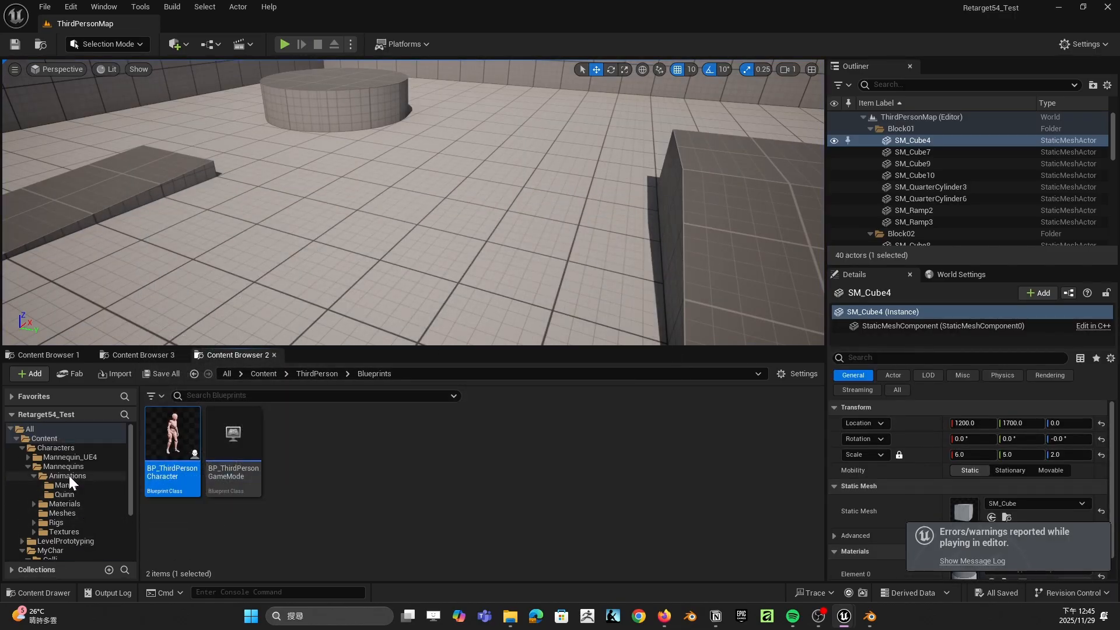
pyautogui.click(66, 487)
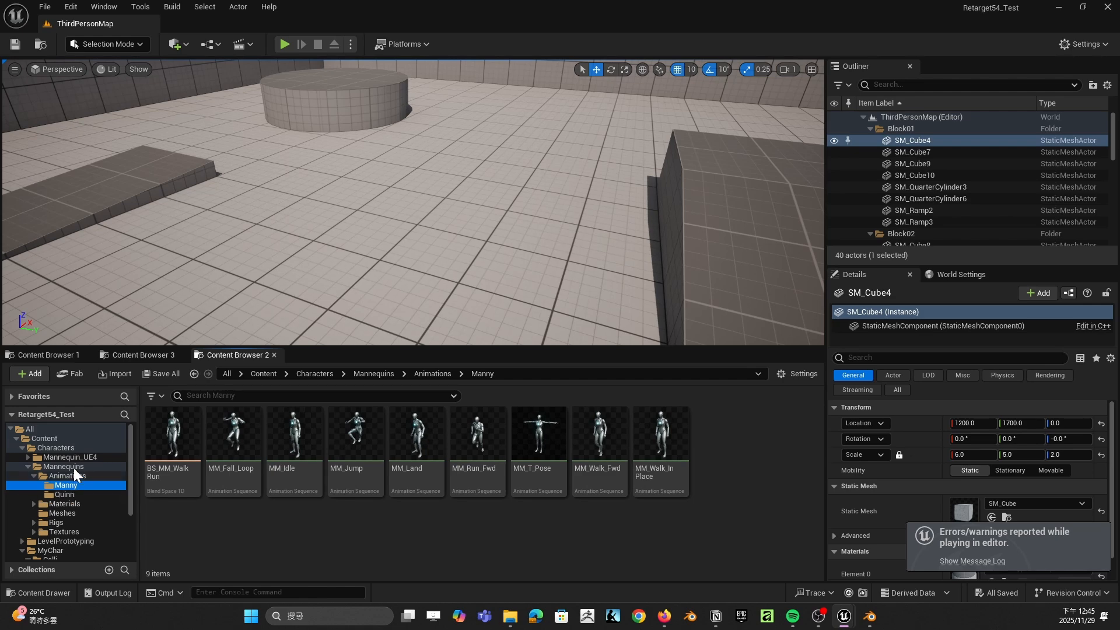
pyautogui.click(69, 476)
pyautogui.click(303, 439)
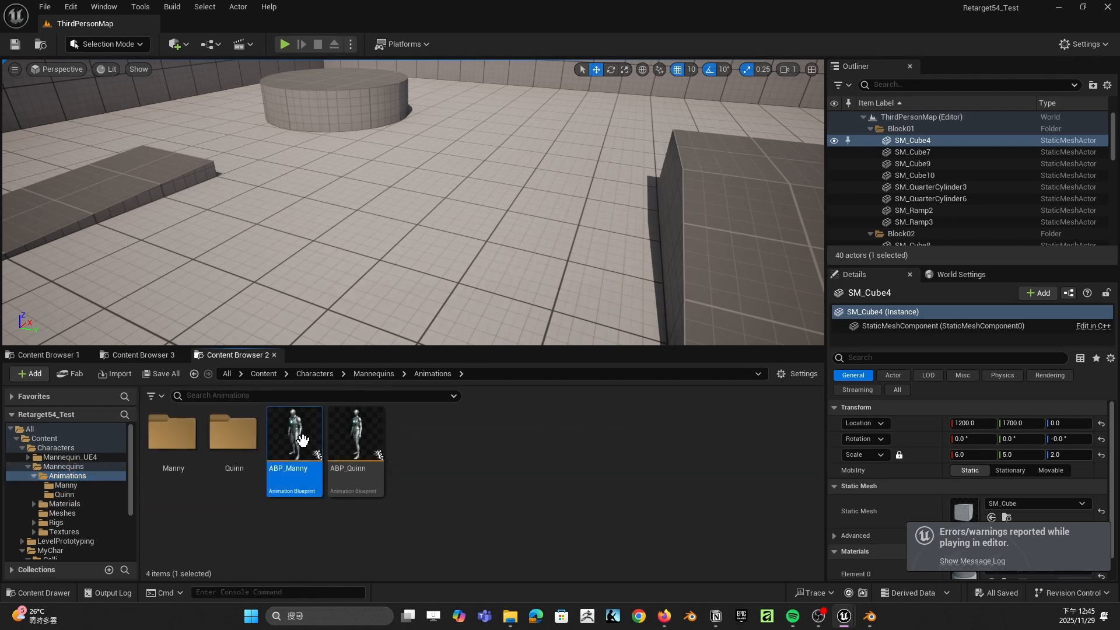
pyautogui.doubleClick(303, 439)
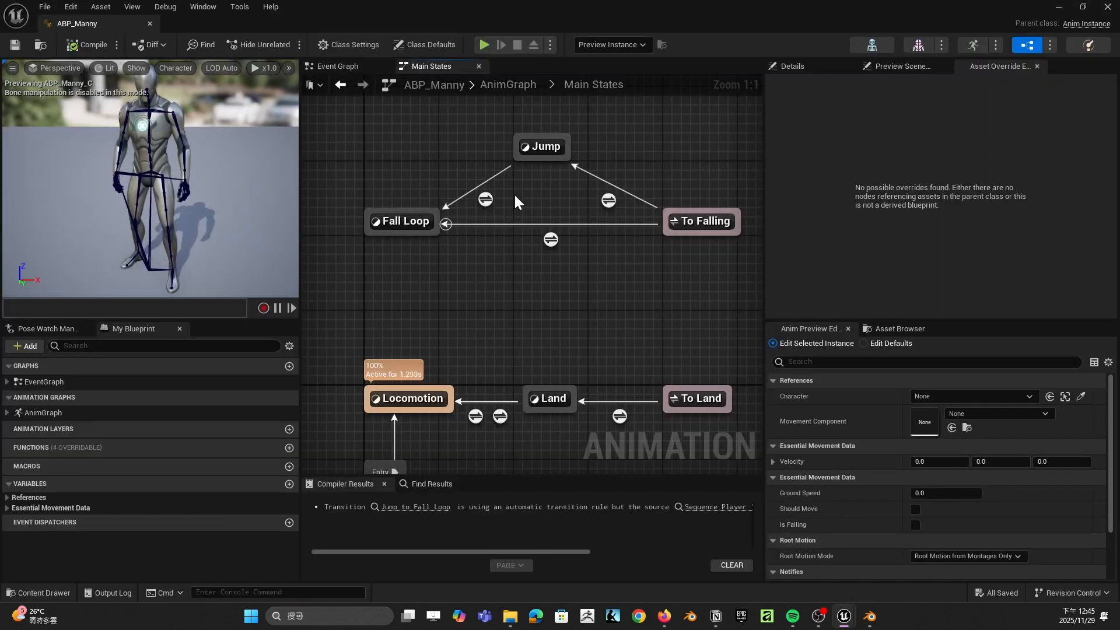
pyautogui.click(49, 414)
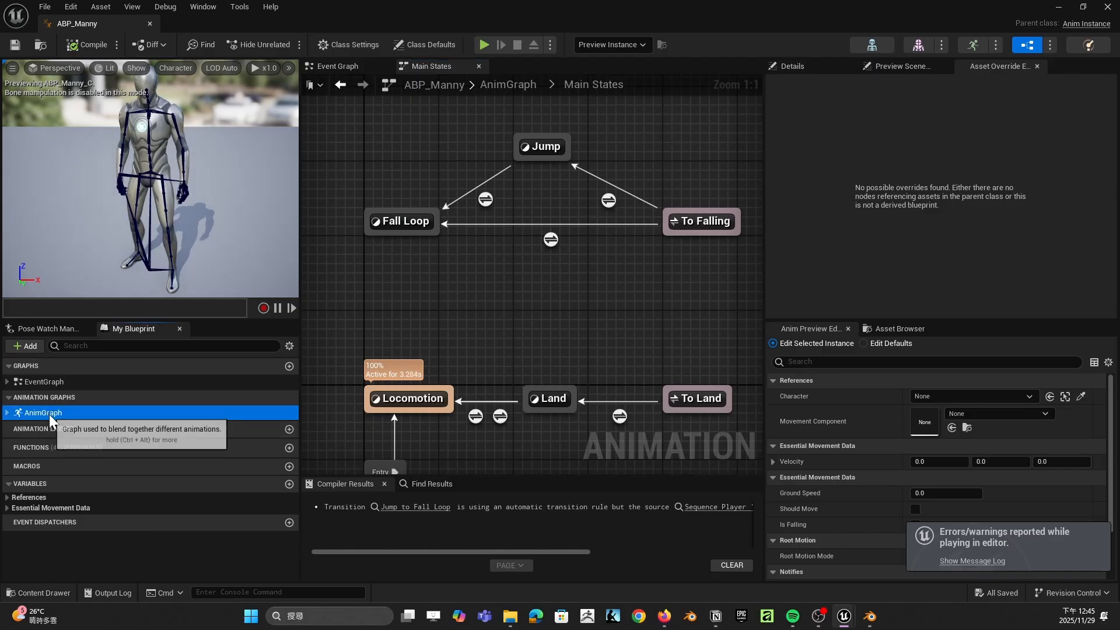
pyautogui.doubleClick(49, 415)
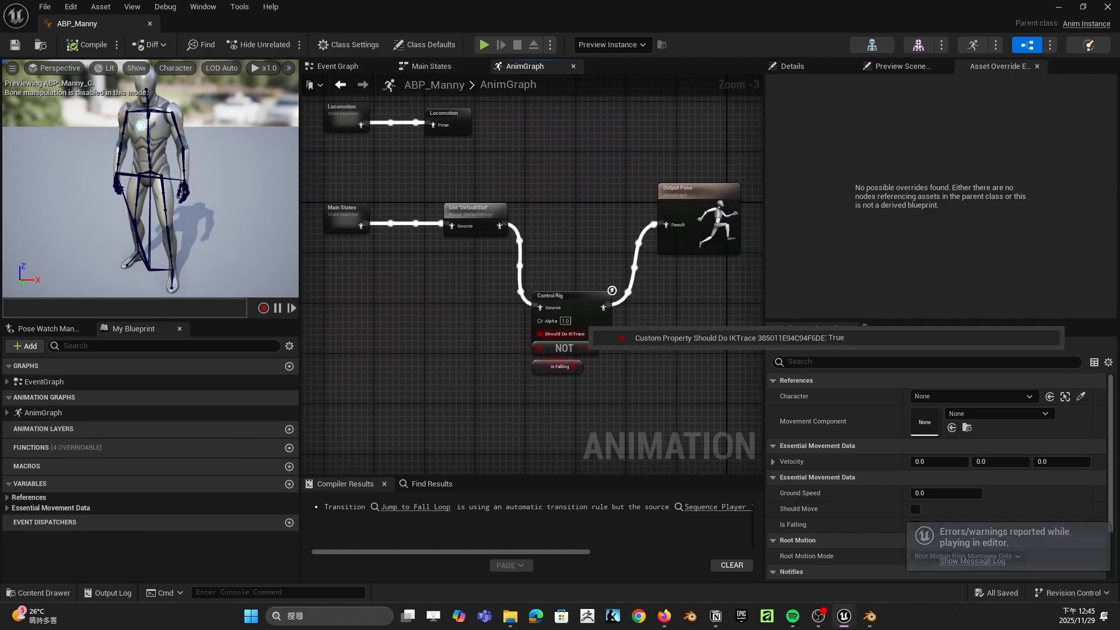
# Step: Bypass the Control Rig node by connecting the DefaultSlot output directly to the Output Pose, and compile and save ABP_Manny
pyautogui.moveTo(497, 275); pyautogui.dragTo(624, 383)
pyautogui.scroll(3, 589, 325)
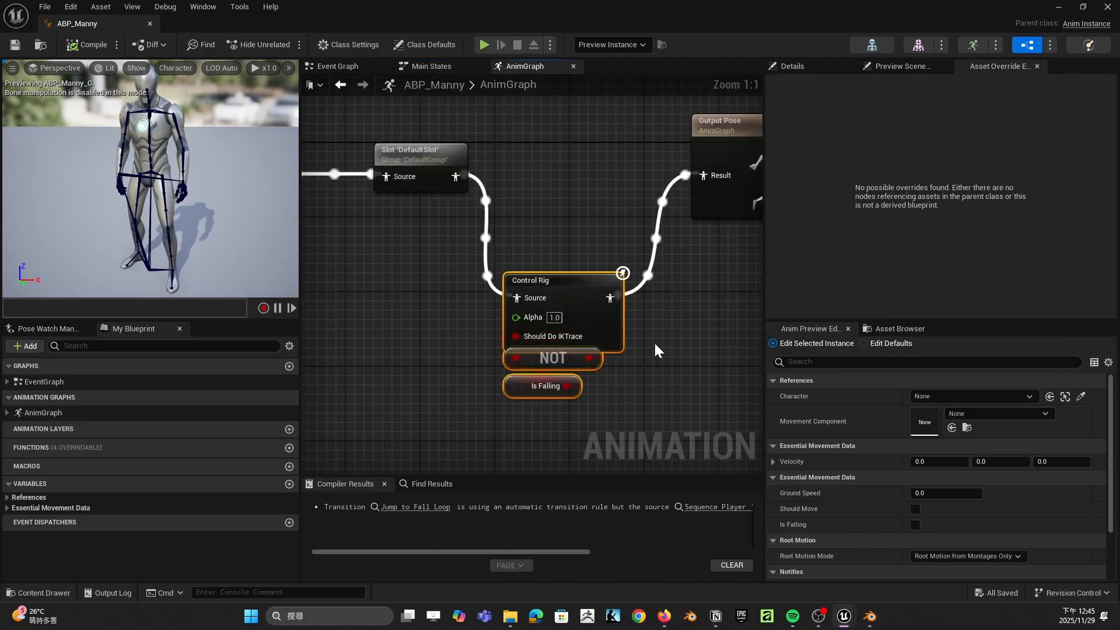
pyautogui.moveTo(578, 141); pyautogui.dragTo(555, 229, button='right')
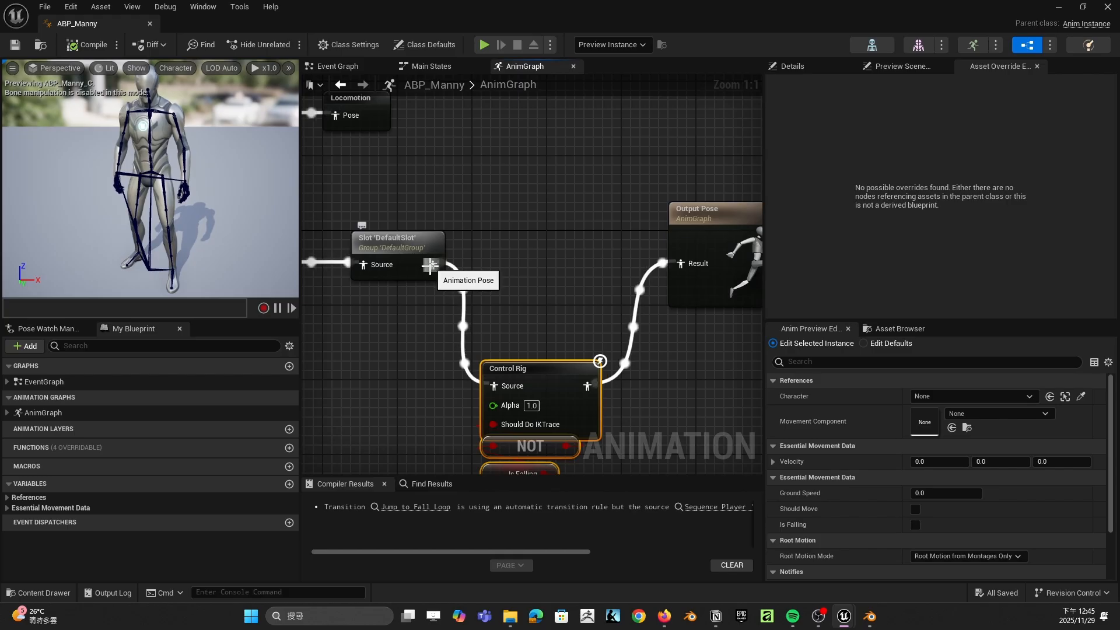
pyautogui.moveTo(430, 266); pyautogui.dragTo(689, 268)
pyautogui.moveTo(587, 331); pyautogui.dragTo(612, 263, button='right')
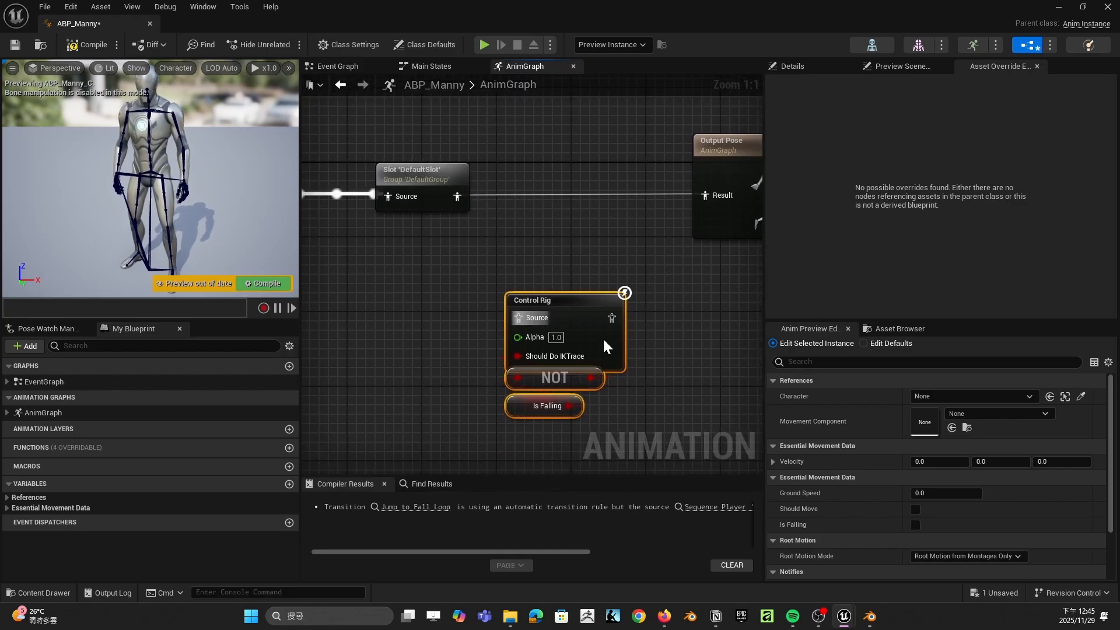
pyautogui.click(81, 44)
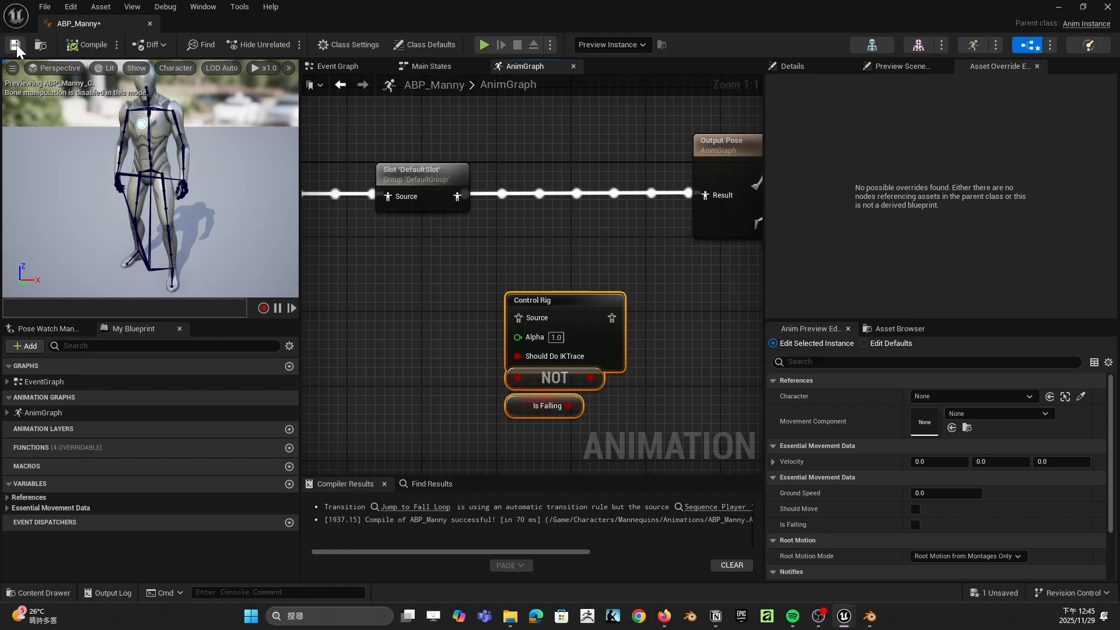
pyautogui.click(15, 45)
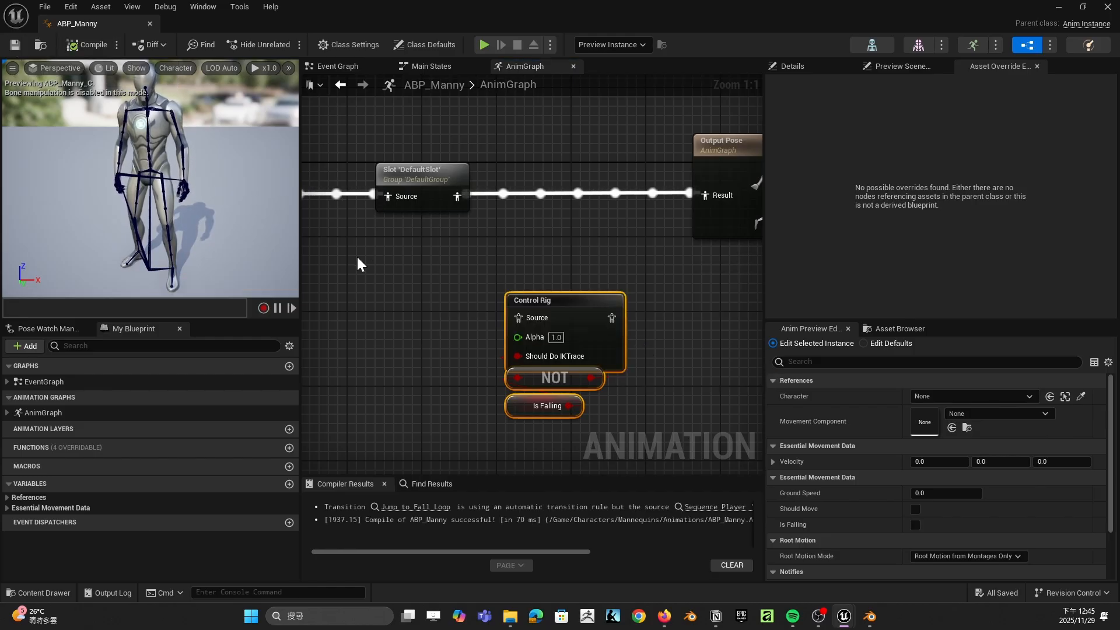
# Step: Reconnect DefaultSlot through the Control Rig node to the Output Pose, compile and save ABP_Manny, and close its editor
pyautogui.moveTo(308, 226); pyautogui.dragTo(310, 250, button='right')
pyautogui.moveTo(420, 226); pyautogui.dragTo(468, 345)
pyautogui.moveTo(561, 345); pyautogui.dragTo(663, 222)
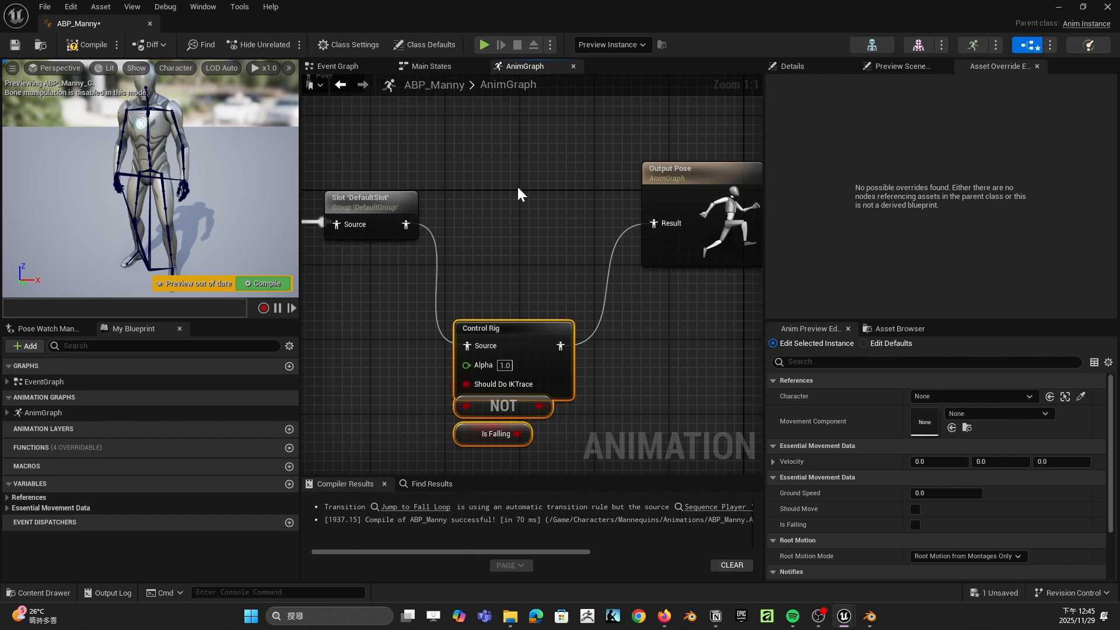
pyautogui.click(82, 45)
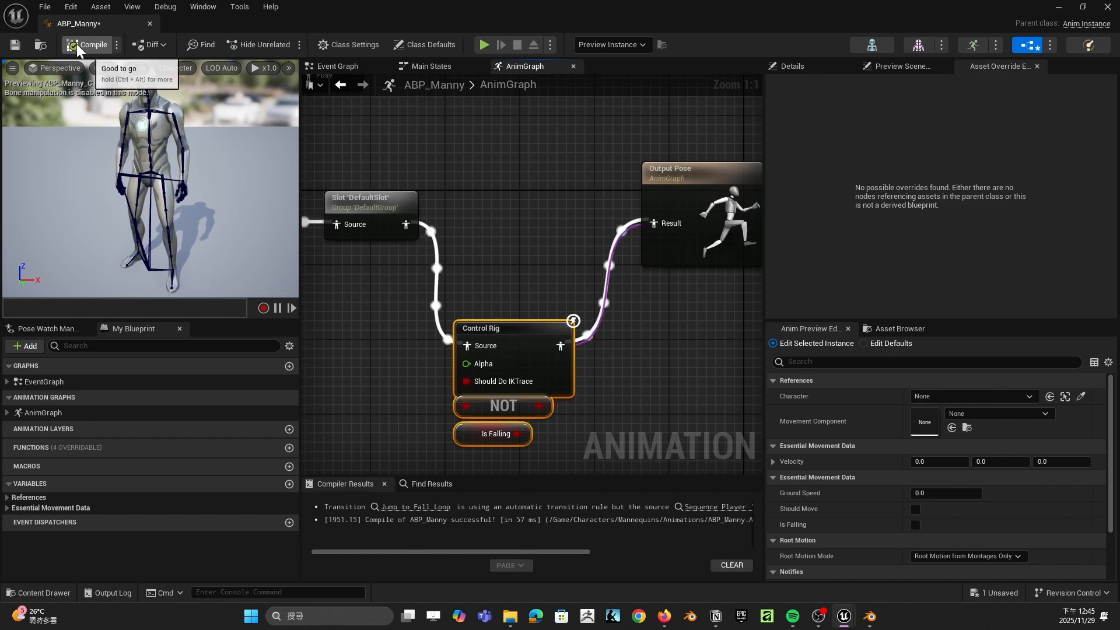
pyautogui.click(15, 45)
pyautogui.click(1105, 7)
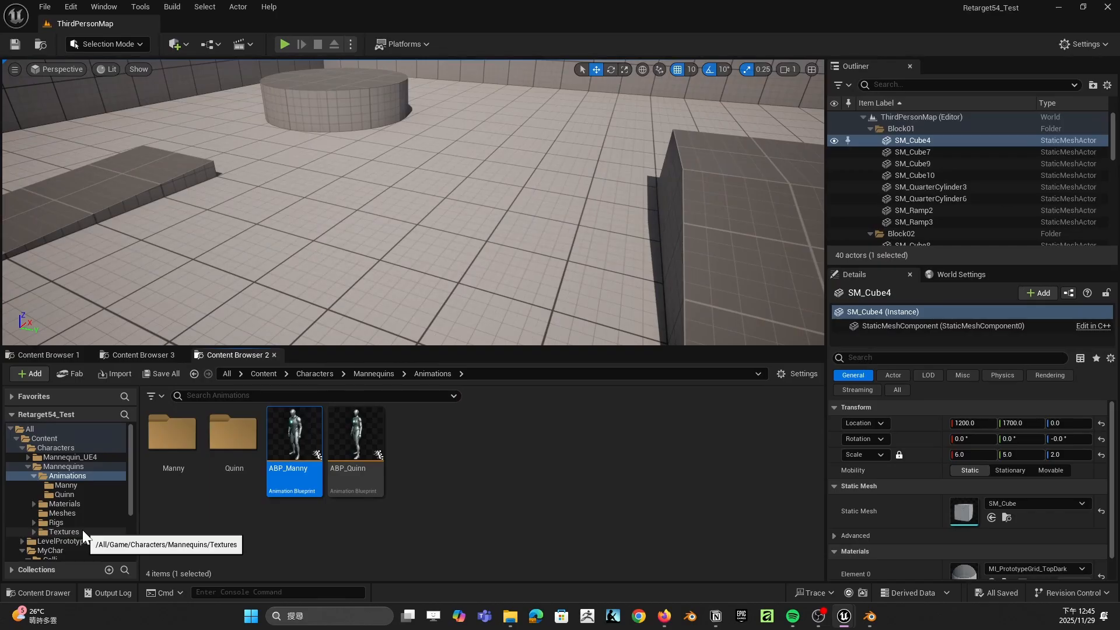
# Step: View the asset actions available for ABP_Manny, including Retarget Animations, and return to the ThirdPerson Blueprints folder
pyautogui.rightClick(303, 443)
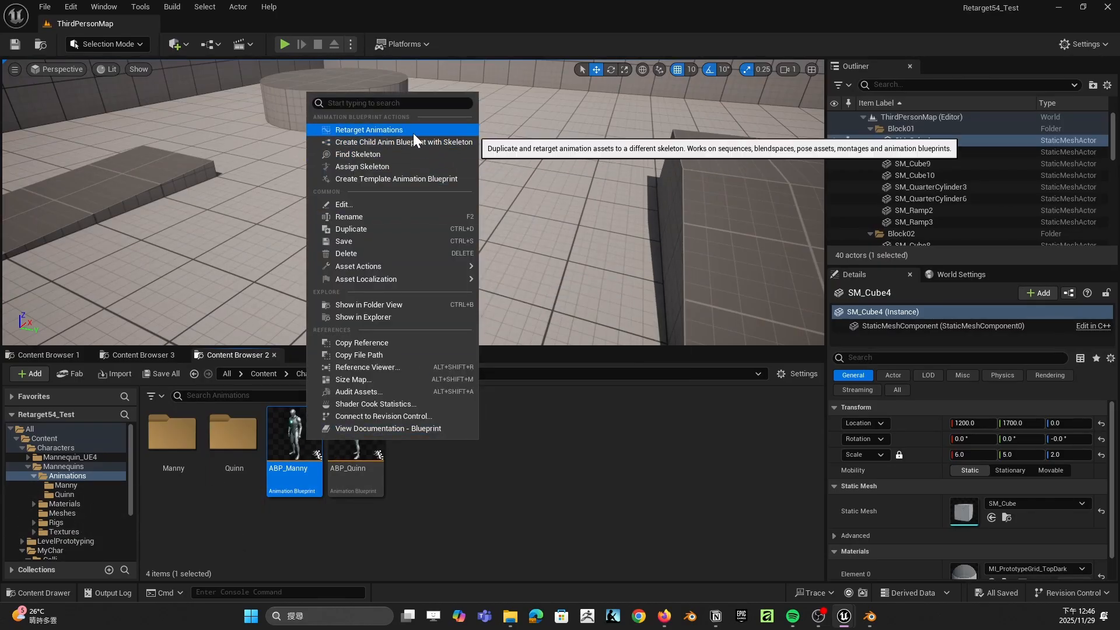
pyautogui.click(534, 403)
pyautogui.scroll(-3, 78, 507)
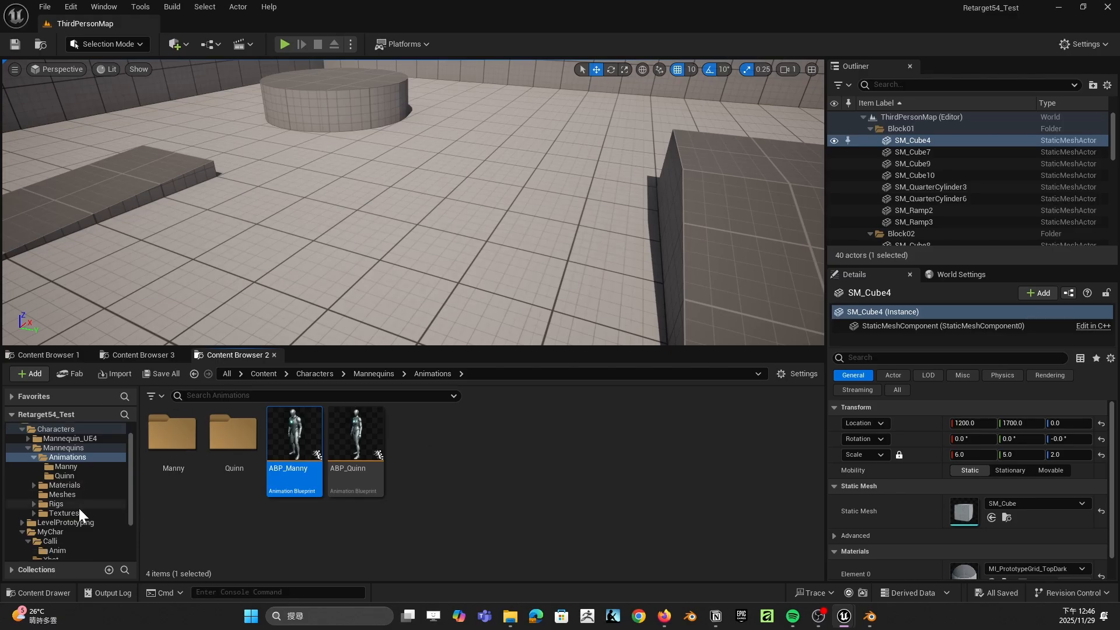
pyautogui.click(58, 519)
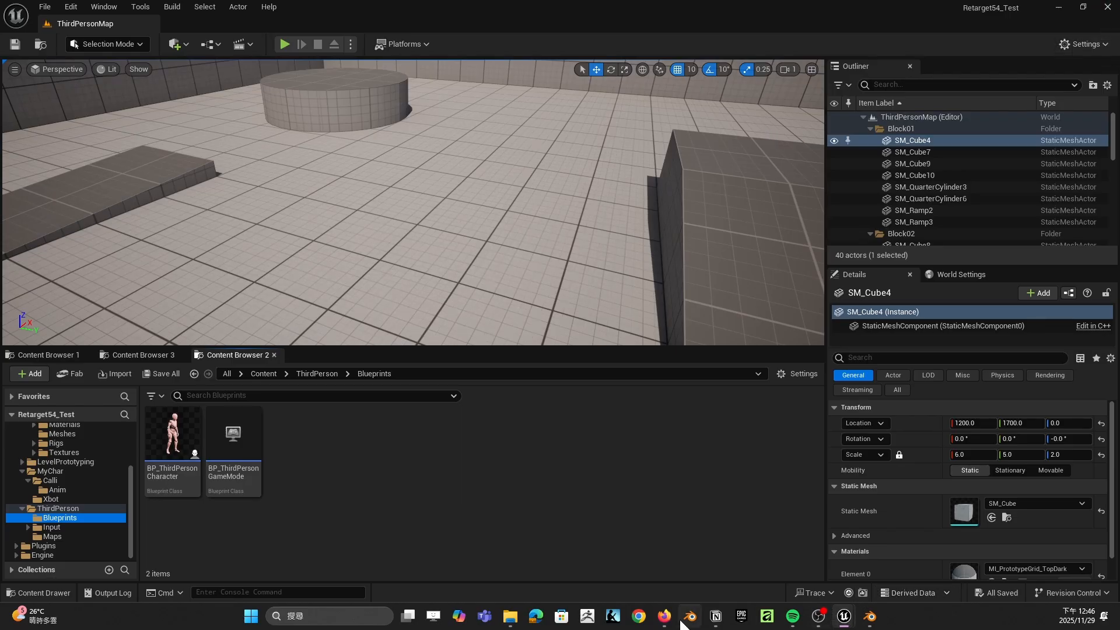
# Step: Switch to the Google Slides deck in Firefox and examine the overview, IK Rig setup and A-Pose versus T-Pose alignment slides
pyautogui.moveTo(663, 621)
pyautogui.click(723, 562)
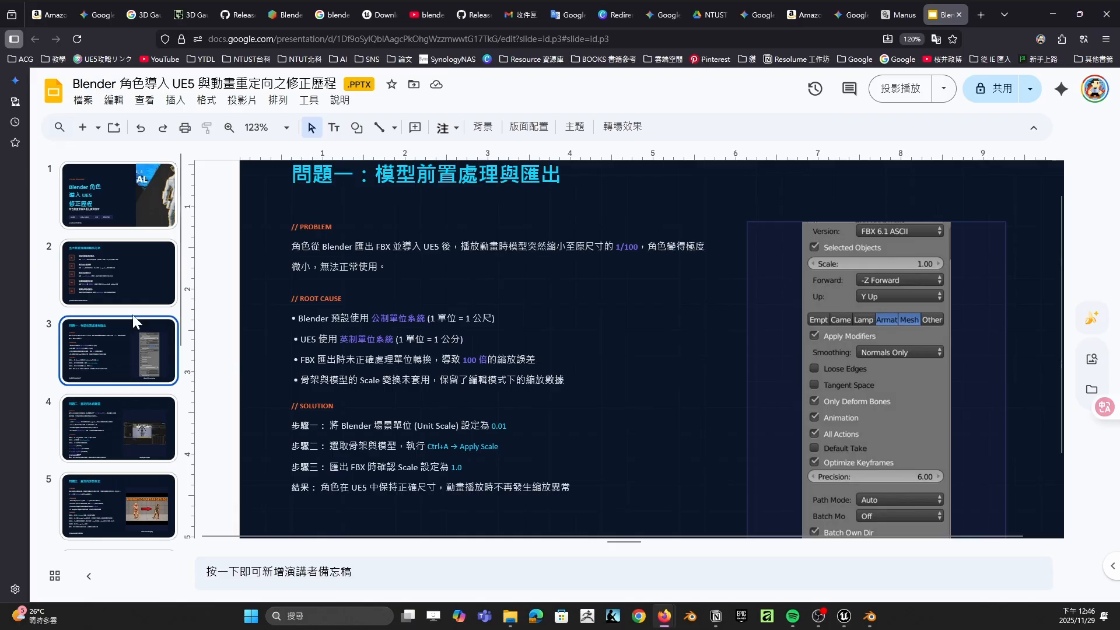
pyautogui.scroll(5, 430, 278)
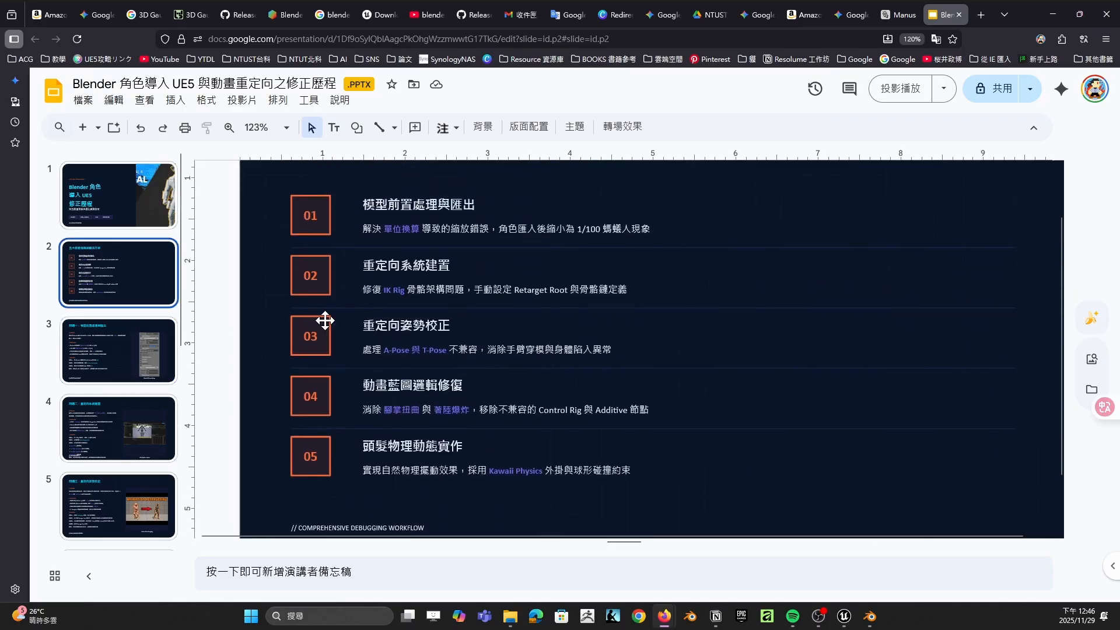
pyautogui.scroll(-2, 325, 320)
pyautogui.click(108, 428)
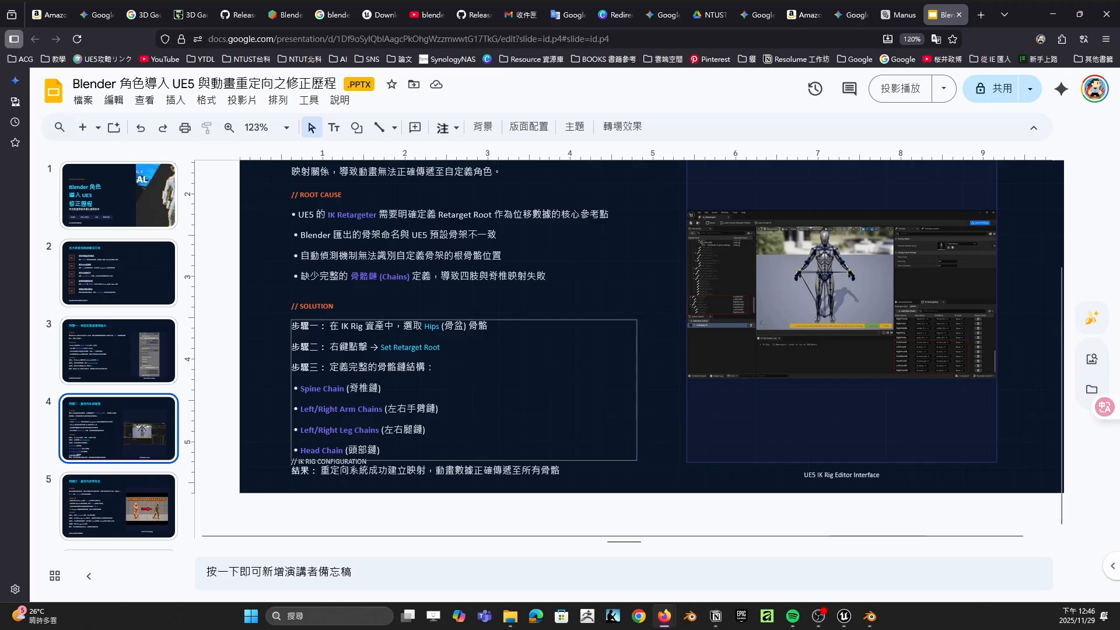
pyautogui.click(62, 535)
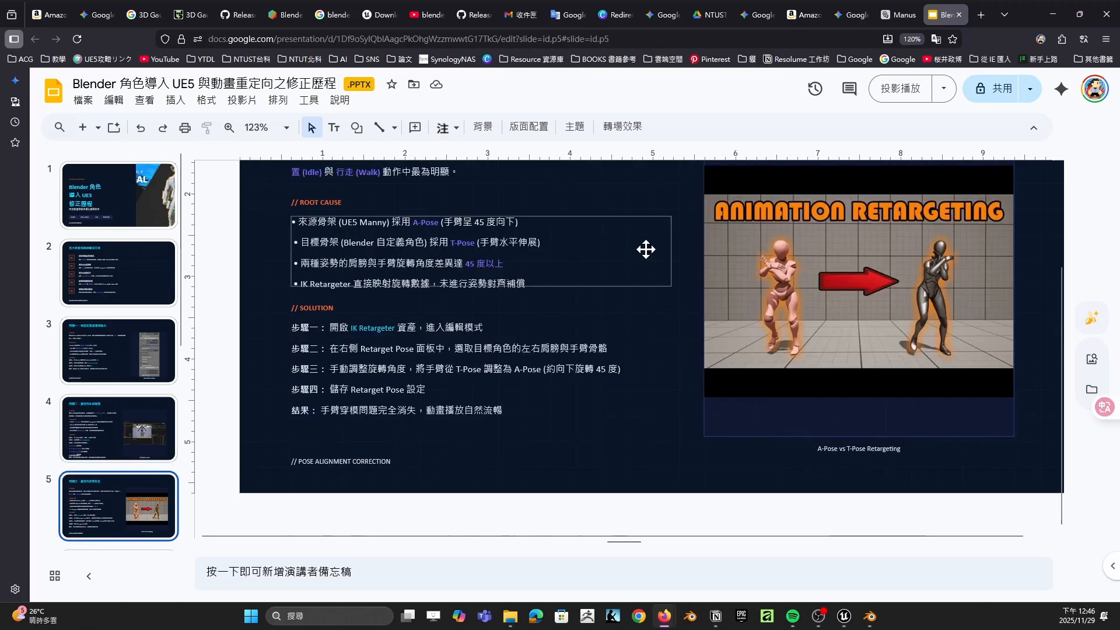
pyautogui.scroll(2, 395, 218)
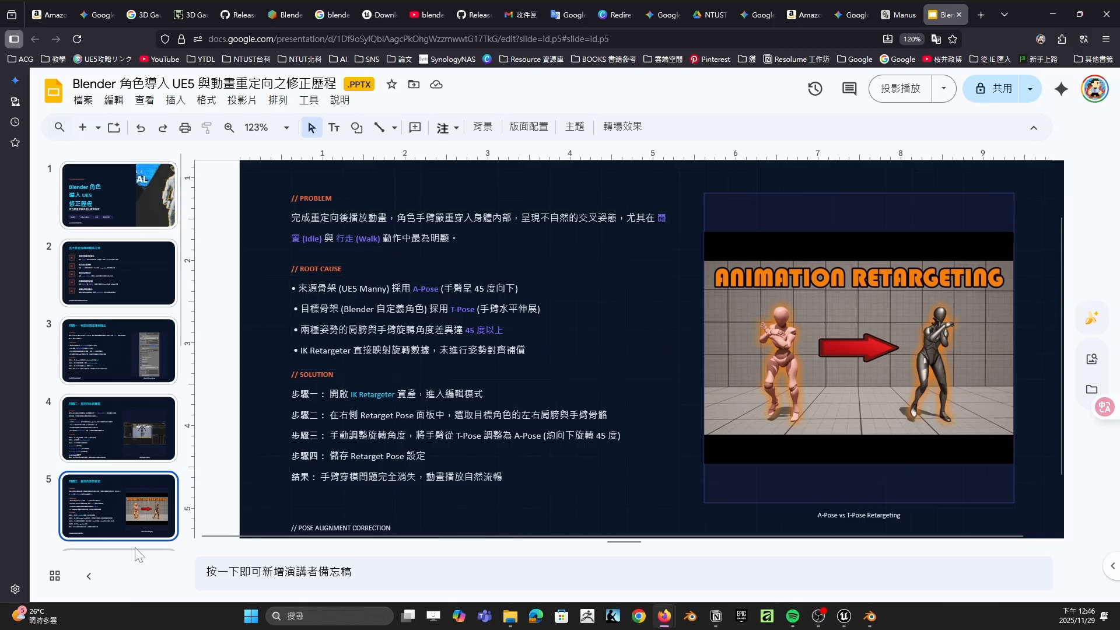
# Step: Examine slides 6 and 7 on the Control Rig foot-twist fix and the Apply Additive landing fix
pyautogui.scroll(-5, 146, 408)
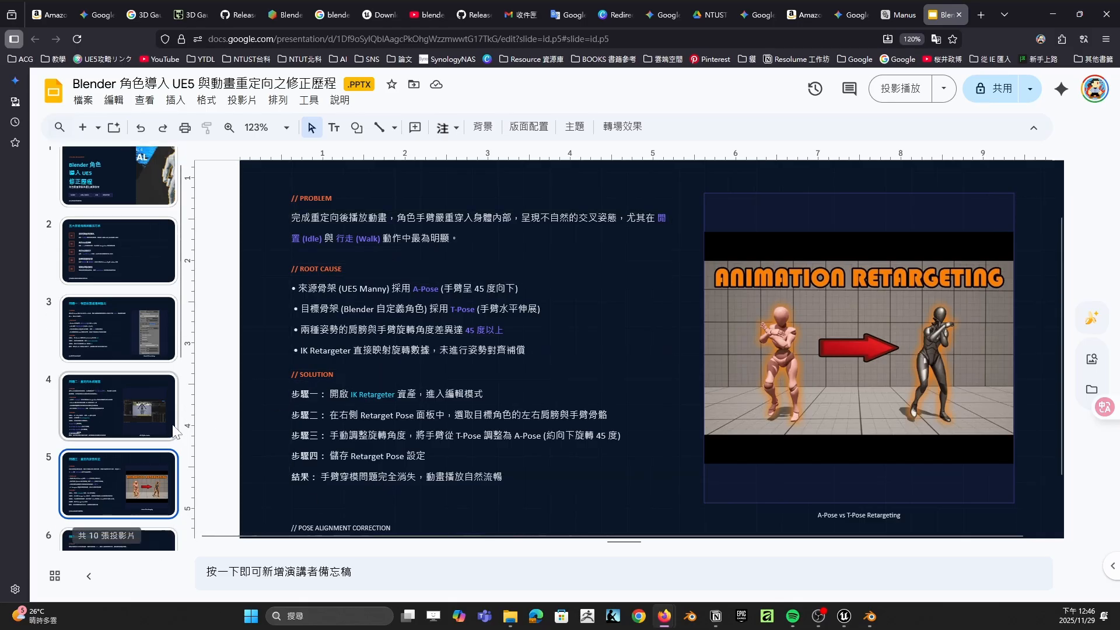
pyautogui.click(116, 370)
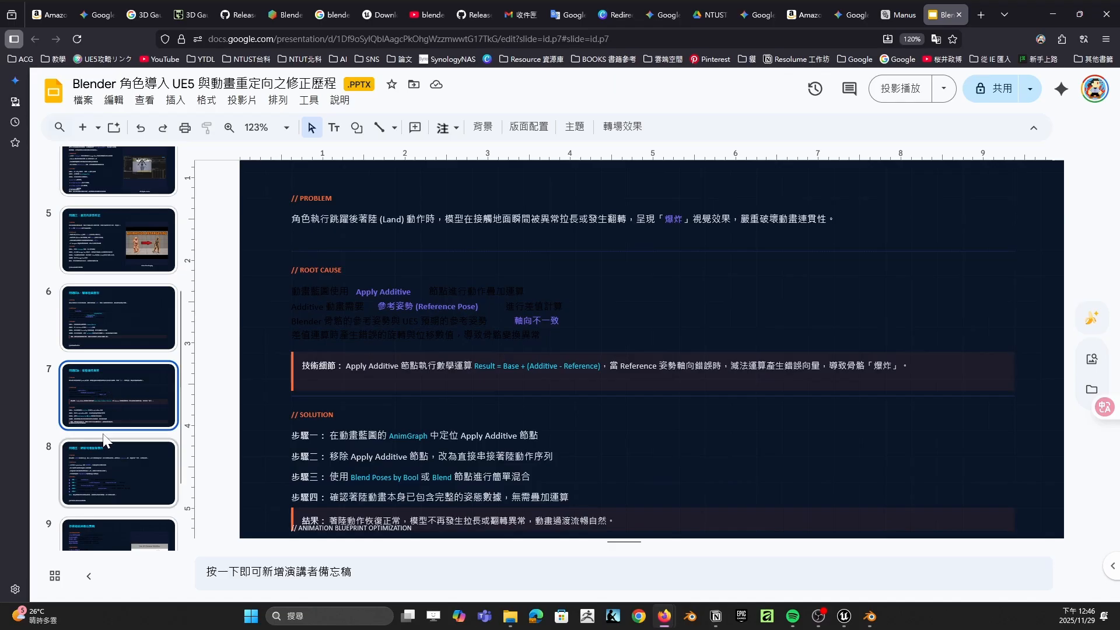
pyautogui.click(120, 245)
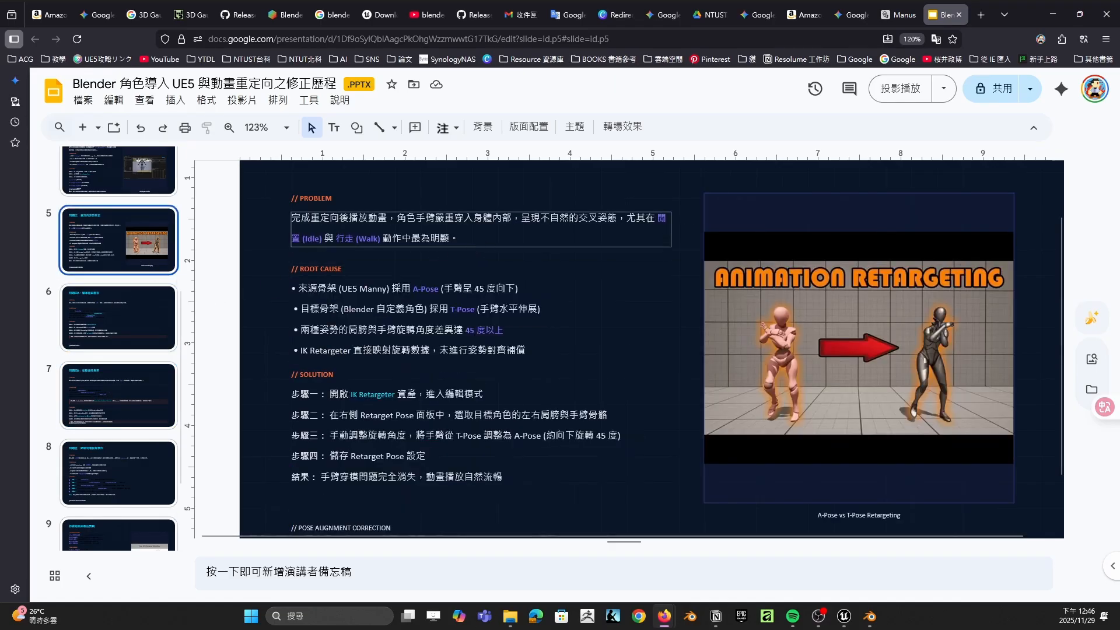
pyautogui.click(139, 349)
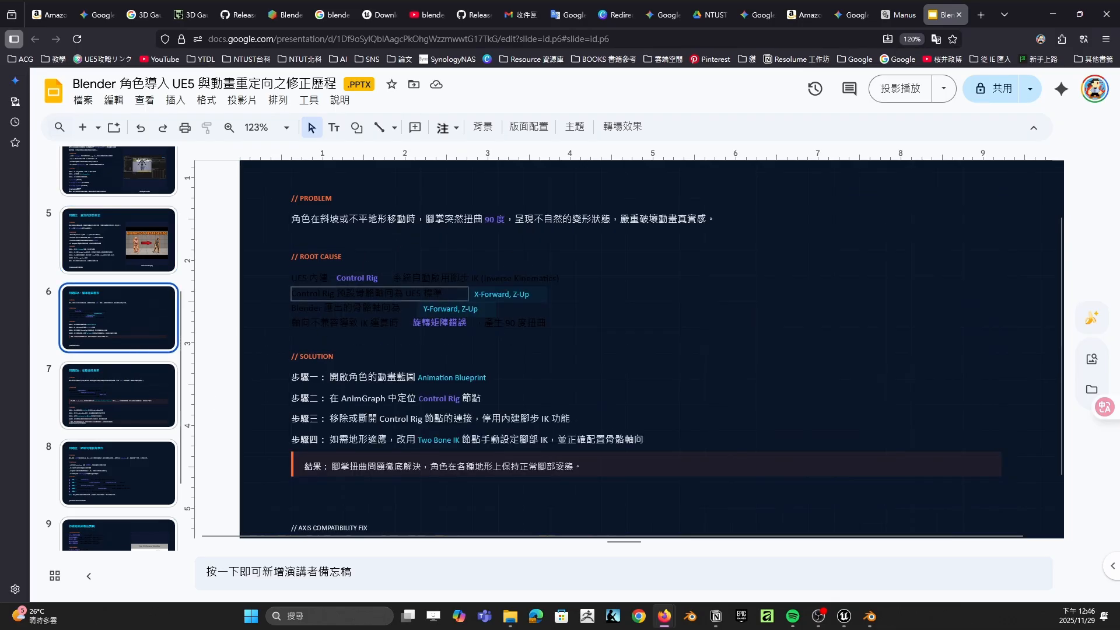
pyautogui.click(143, 419)
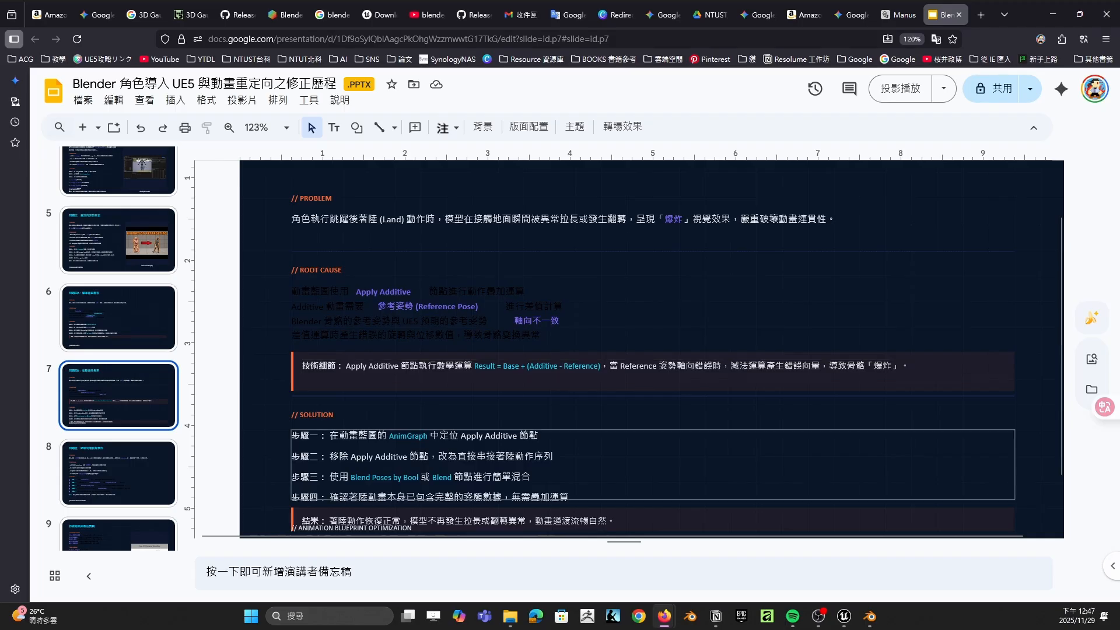
# Step: Examine the solution steps on slide 7 for replacing the Apply Additive node in the landing animation
pyautogui.click(428, 436)
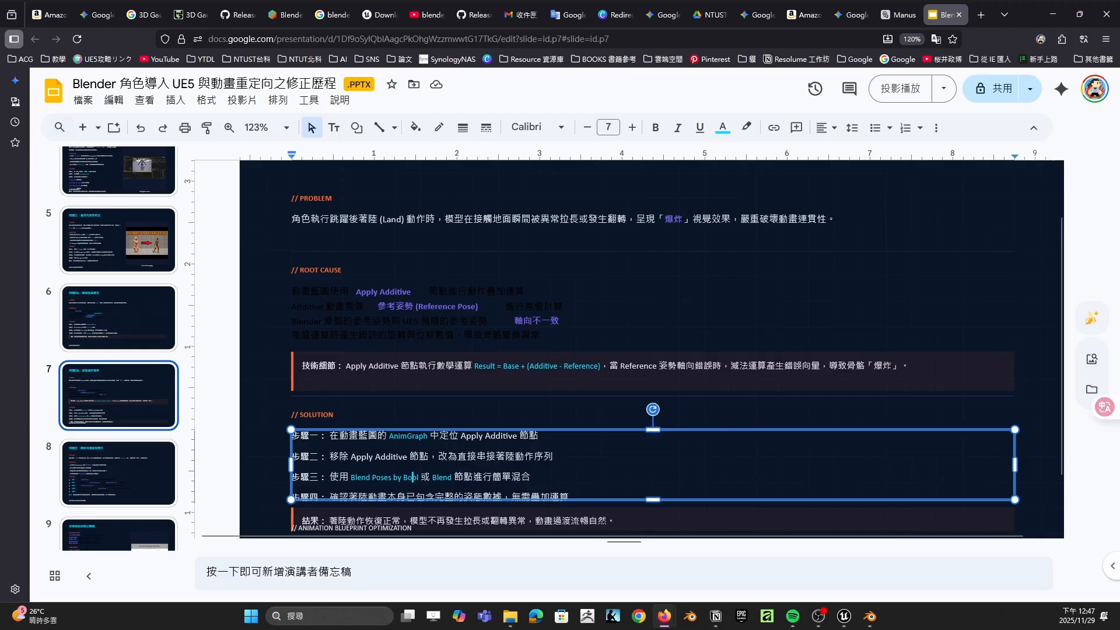
pyautogui.click(545, 410)
pyautogui.click(393, 477)
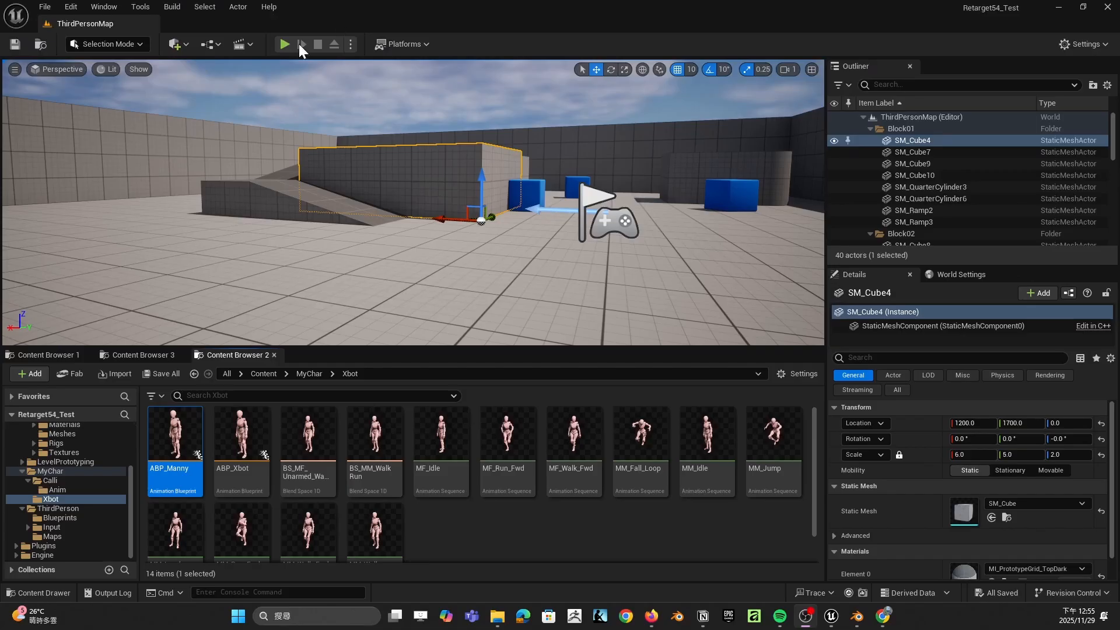
# Step: Switch to Unreal Editor, inspect the ABP_Xbot child animation blueprint in the MyChar/Xbot folder, and close its editor
pyautogui.moveTo(158, 429)
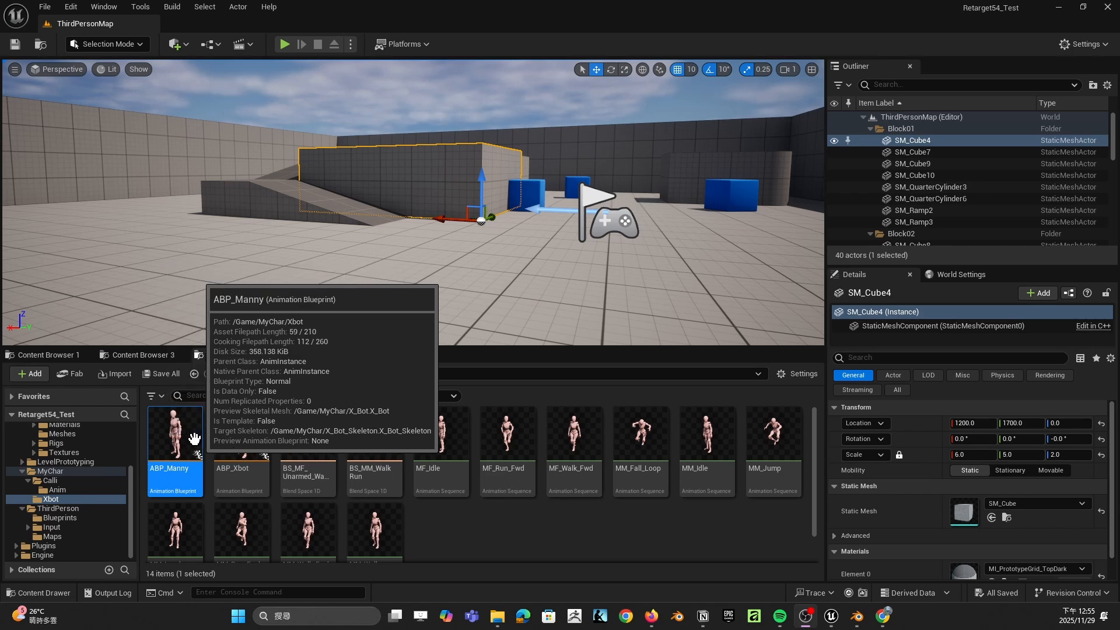
pyautogui.click(63, 499)
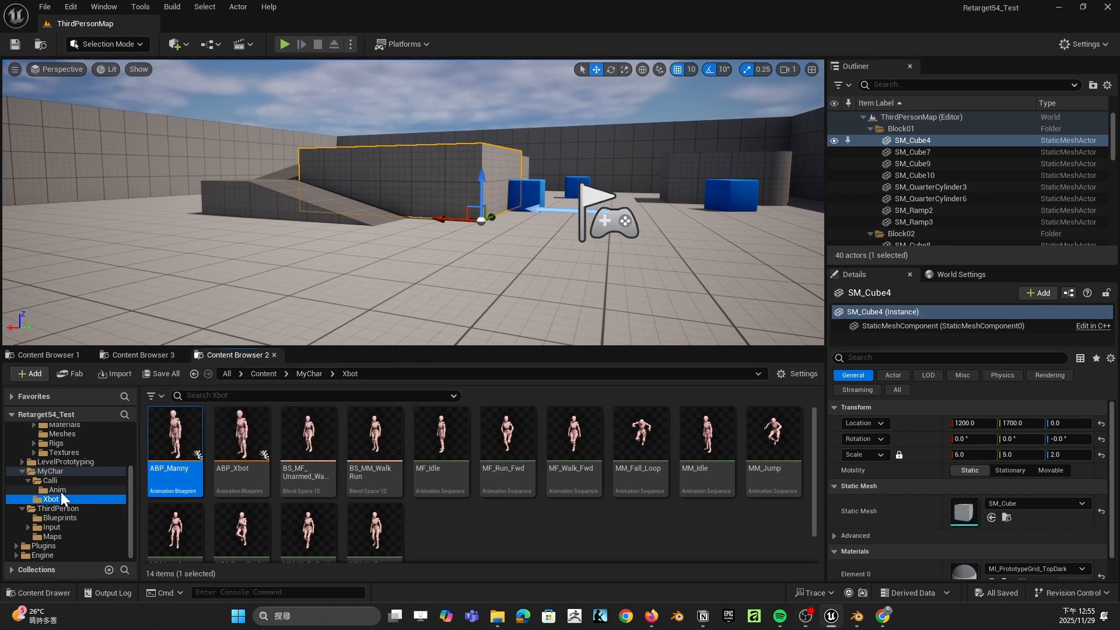
pyautogui.click(166, 449)
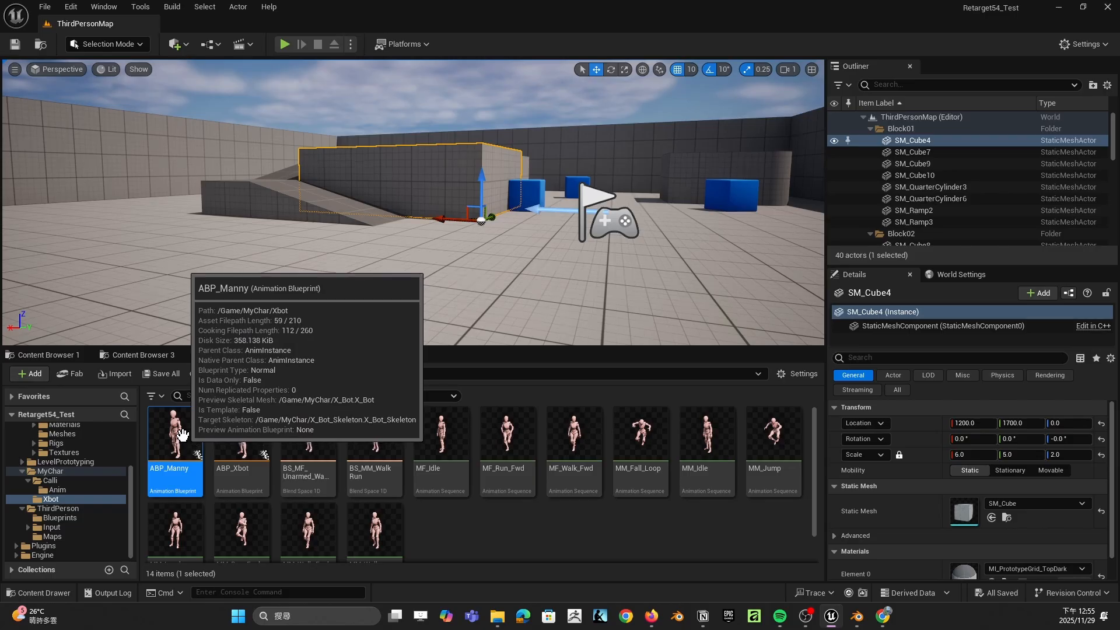
pyautogui.doubleClick(245, 437)
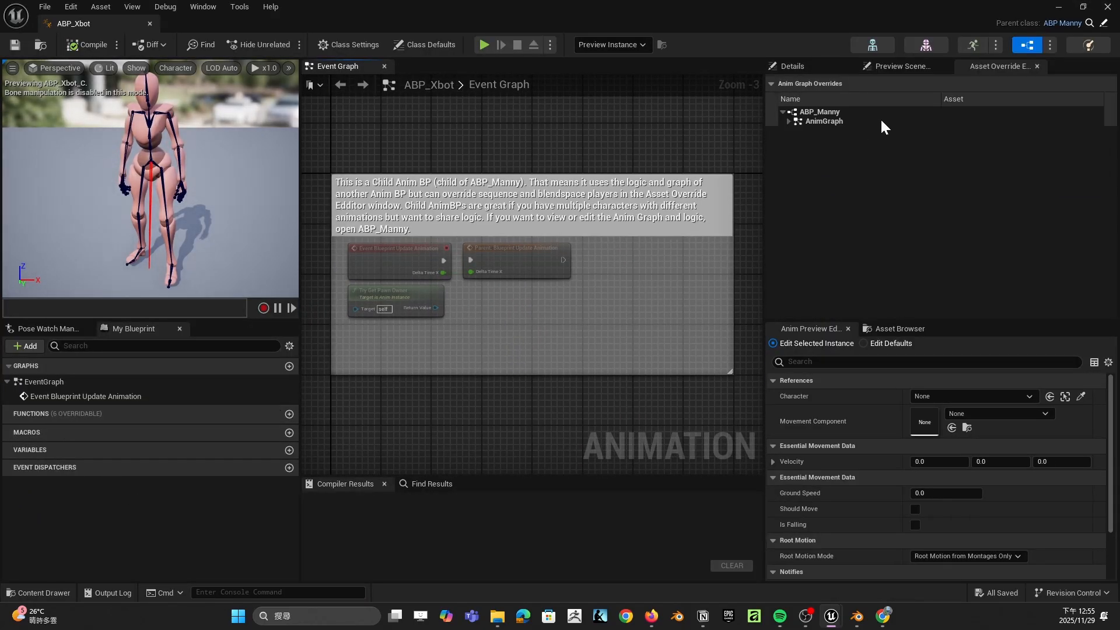
pyautogui.click(1107, 7)
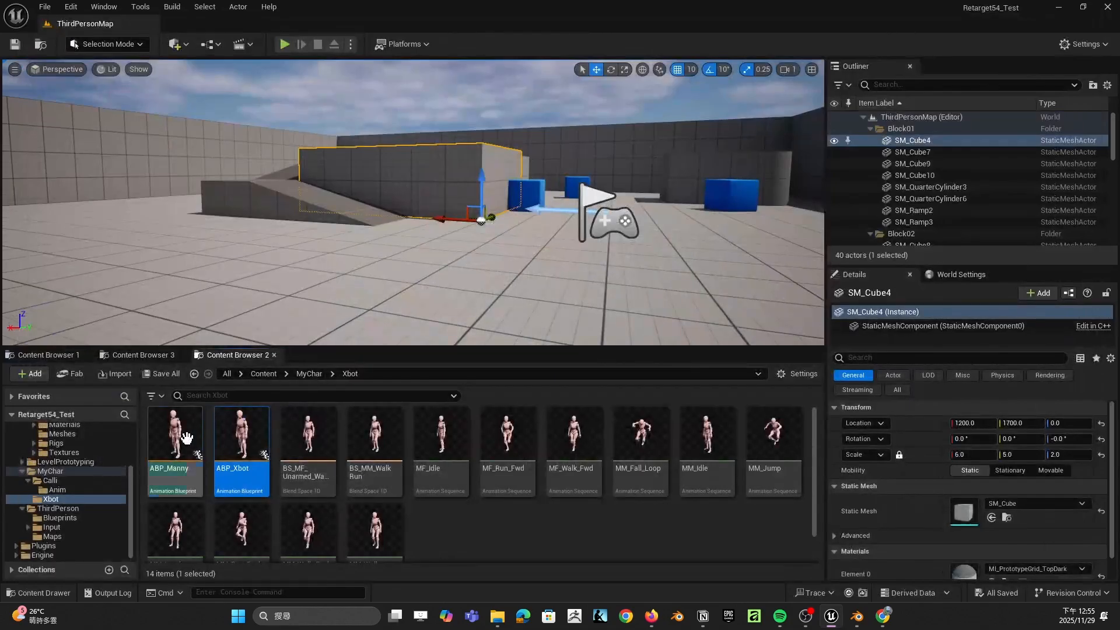
# Step: Open ABP_Manny from the Xbot folder and display its AnimGraph
pyautogui.click(184, 460)
pyautogui.doubleClick(187, 464)
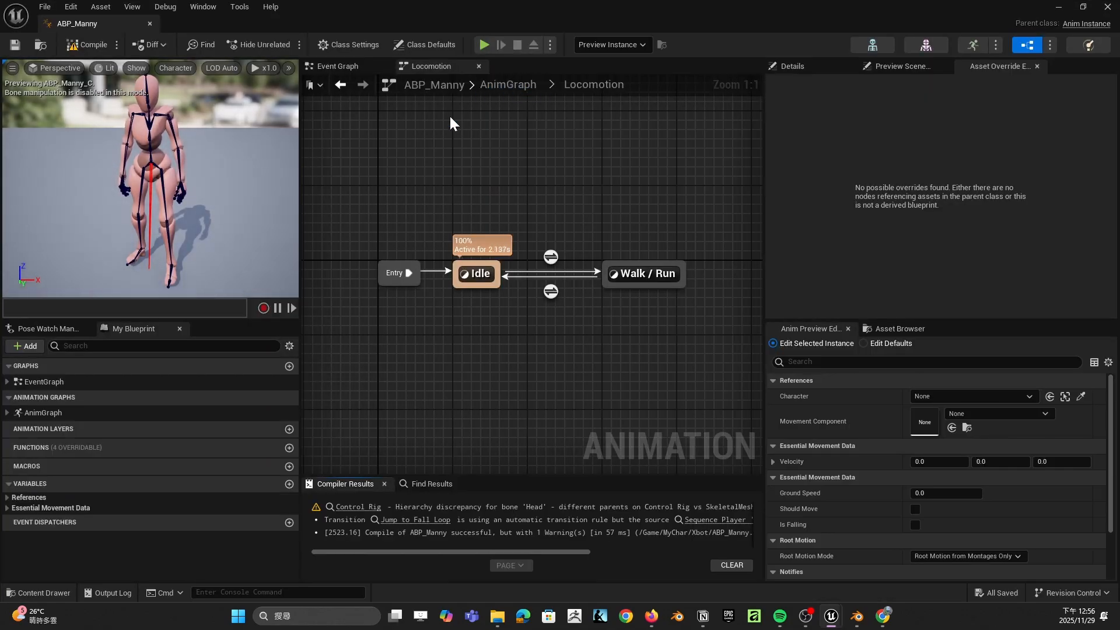
pyautogui.click(37, 413)
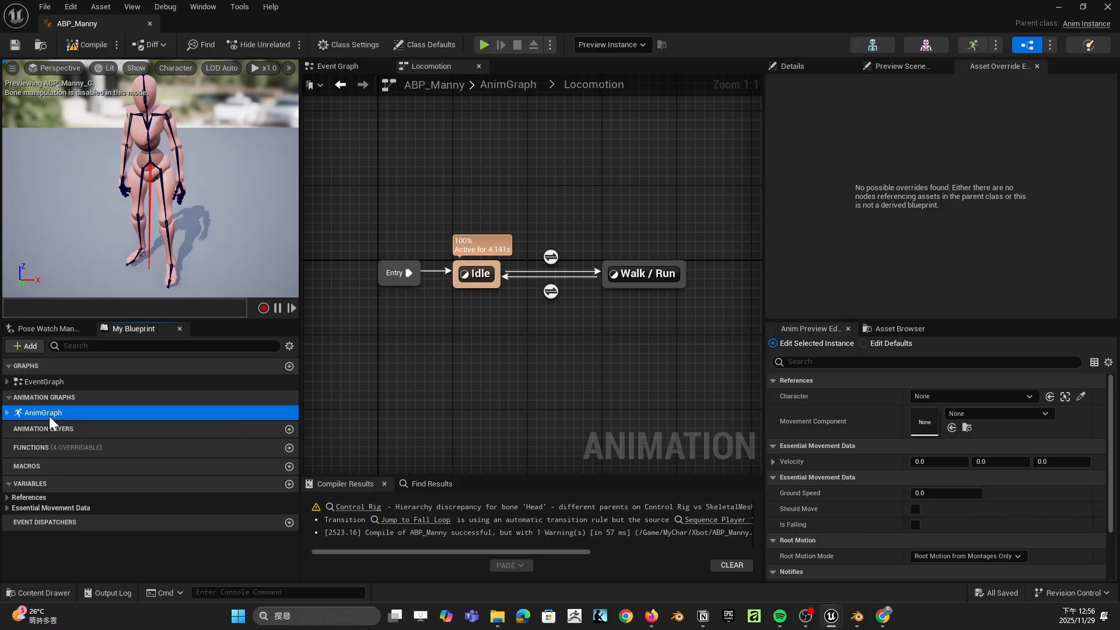
pyautogui.doubleClick(49, 415)
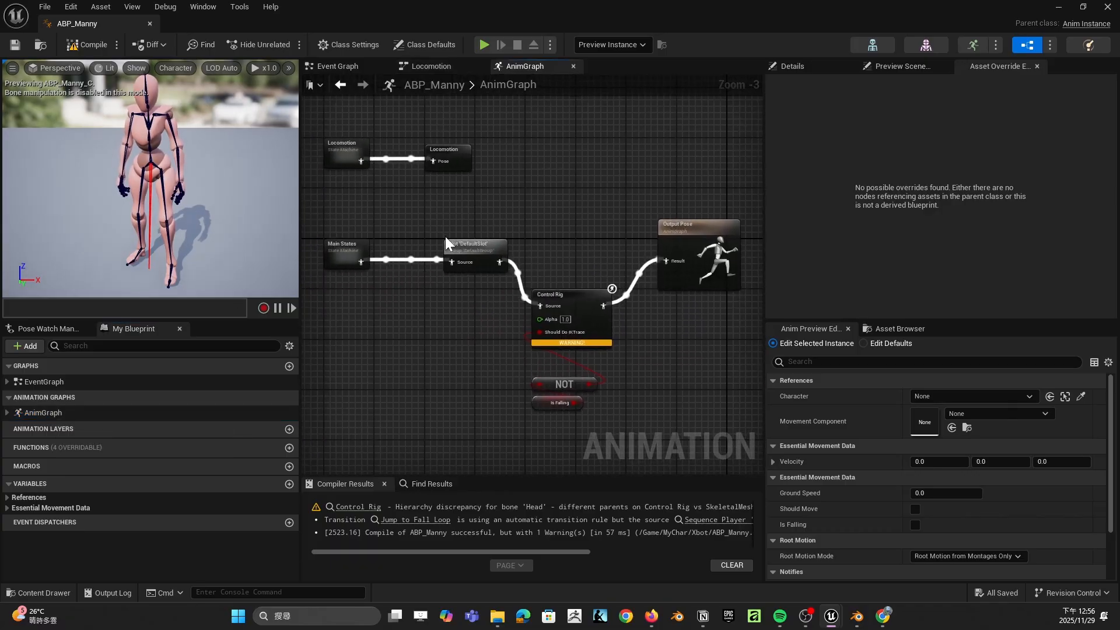
# Step: Move the NOT and Is Falling nodes closer below the Control Rig node and connect DefaultSlot directly to the Output Pose, bypassing Control Rig
pyautogui.moveTo(523, 321); pyautogui.dragTo(511, 298, button='right')
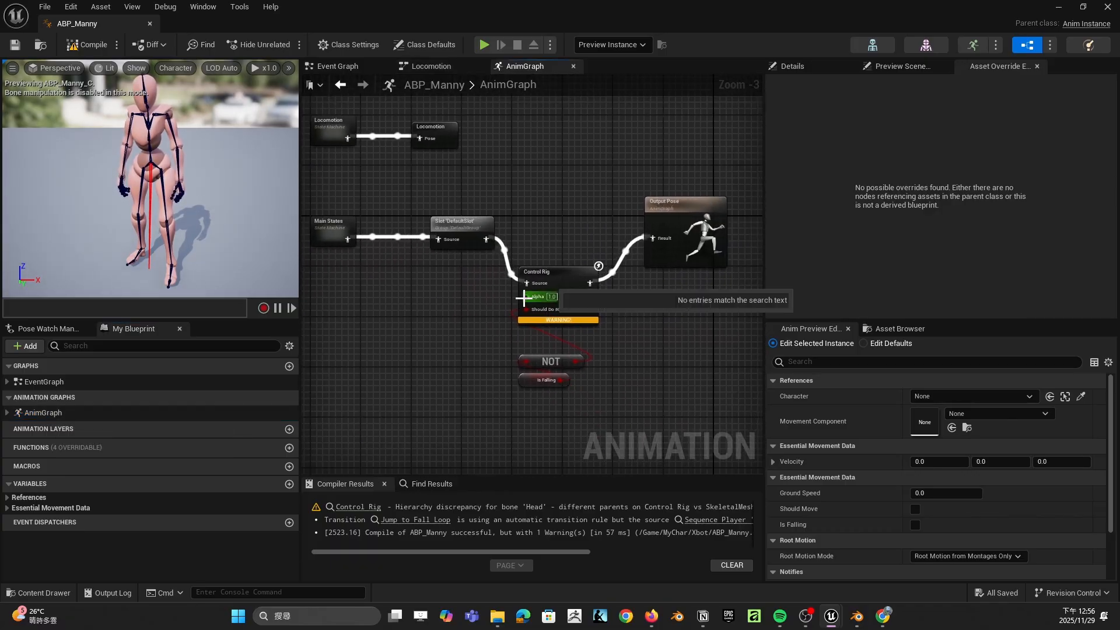
pyautogui.scroll(3, 524, 298)
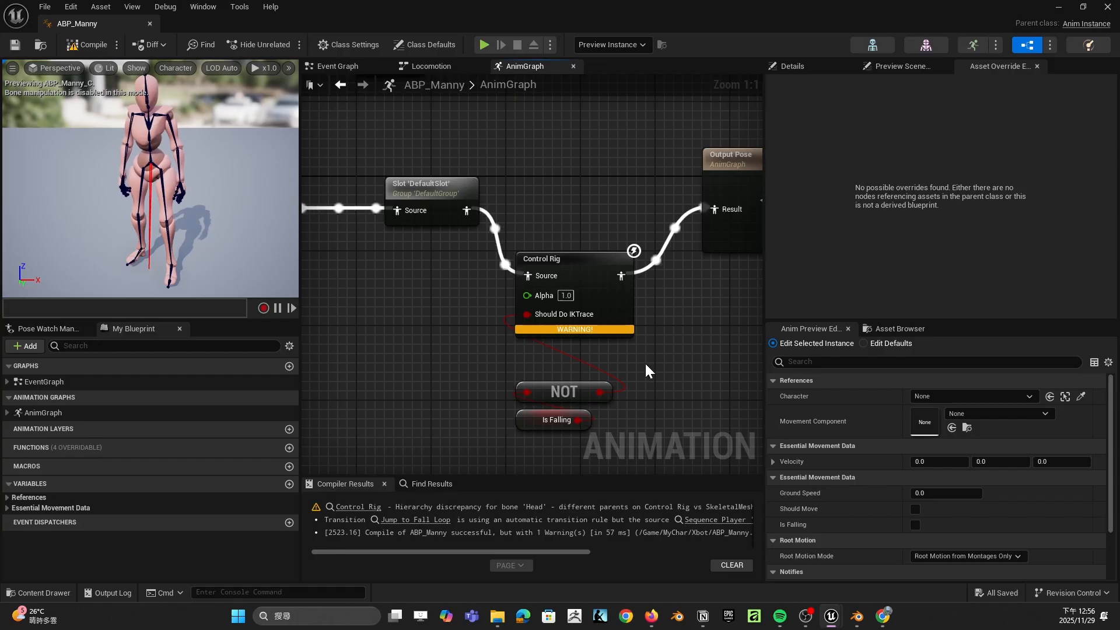
pyautogui.moveTo(467, 367); pyautogui.dragTo(670, 448)
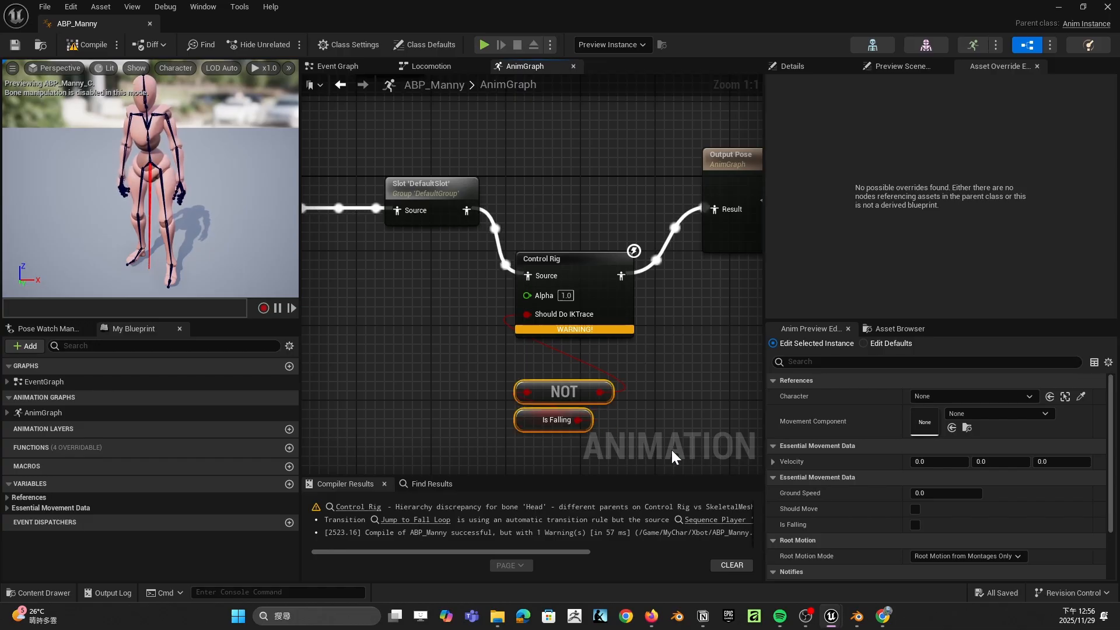
pyautogui.moveTo(565, 392); pyautogui.dragTo(500, 364)
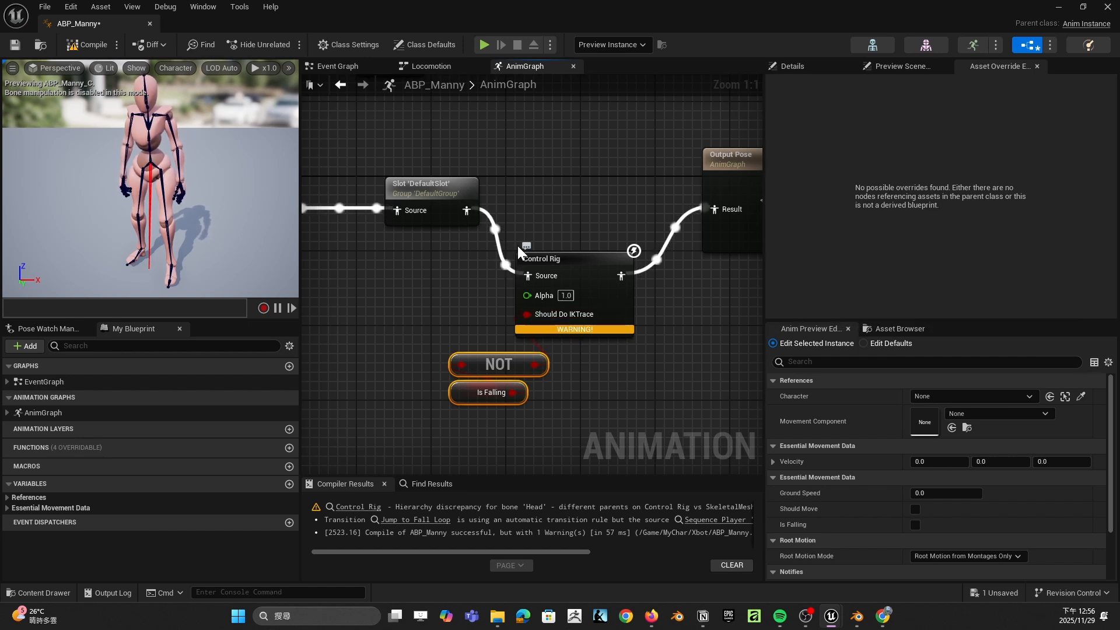
pyautogui.moveTo(472, 209); pyautogui.dragTo(711, 220)
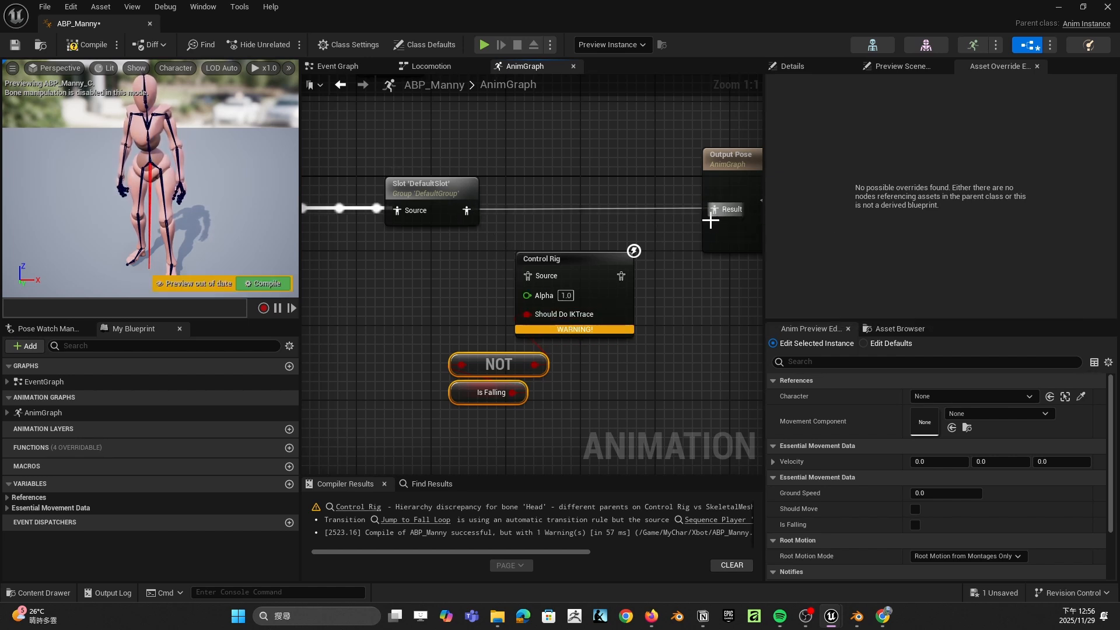
# Step: In the Land state of Main States, connect the cached Locomotion pose directly to Output Animation Pose, bypassing Apply Additive
pyautogui.moveTo(537, 281); pyautogui.dragTo(576, 357, button='right')
pyautogui.doubleClick(365, 312)
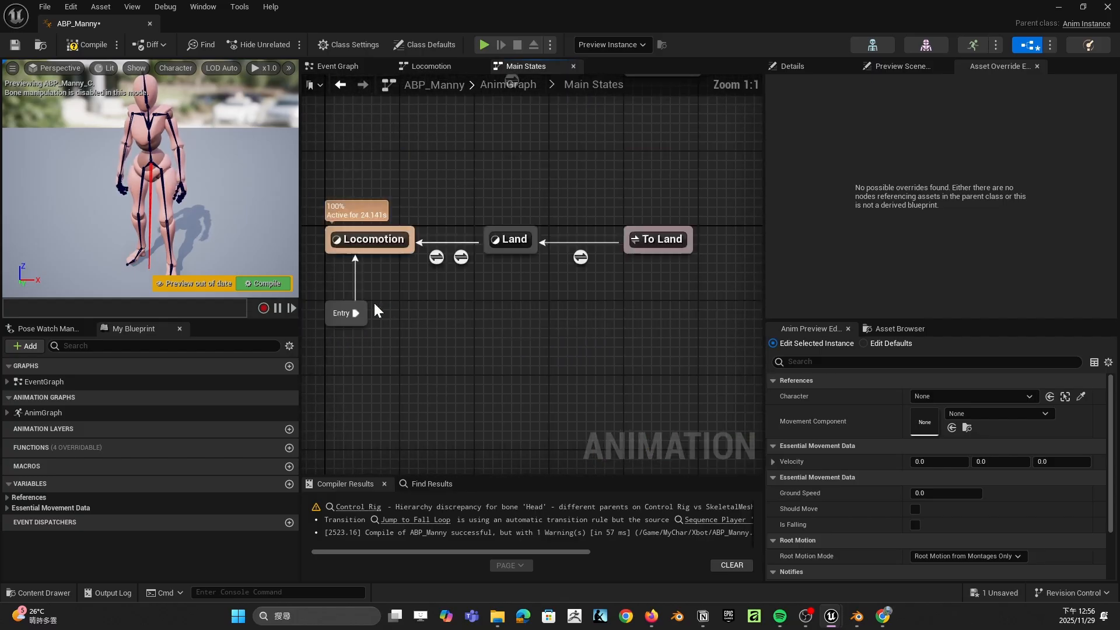
pyautogui.click(527, 363)
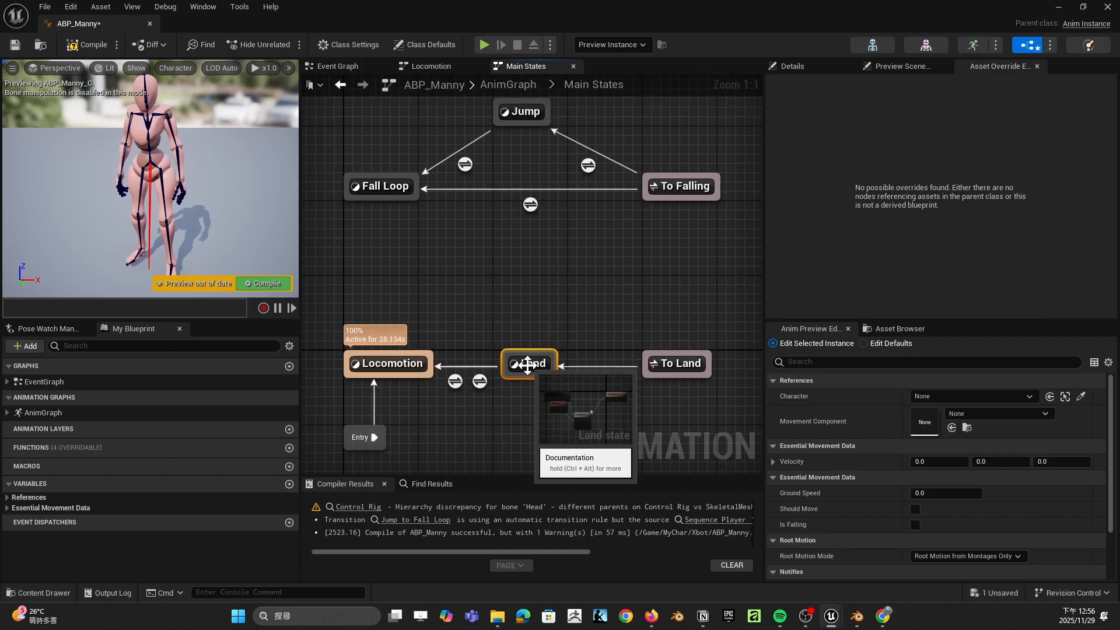
pyautogui.doubleClick(527, 366)
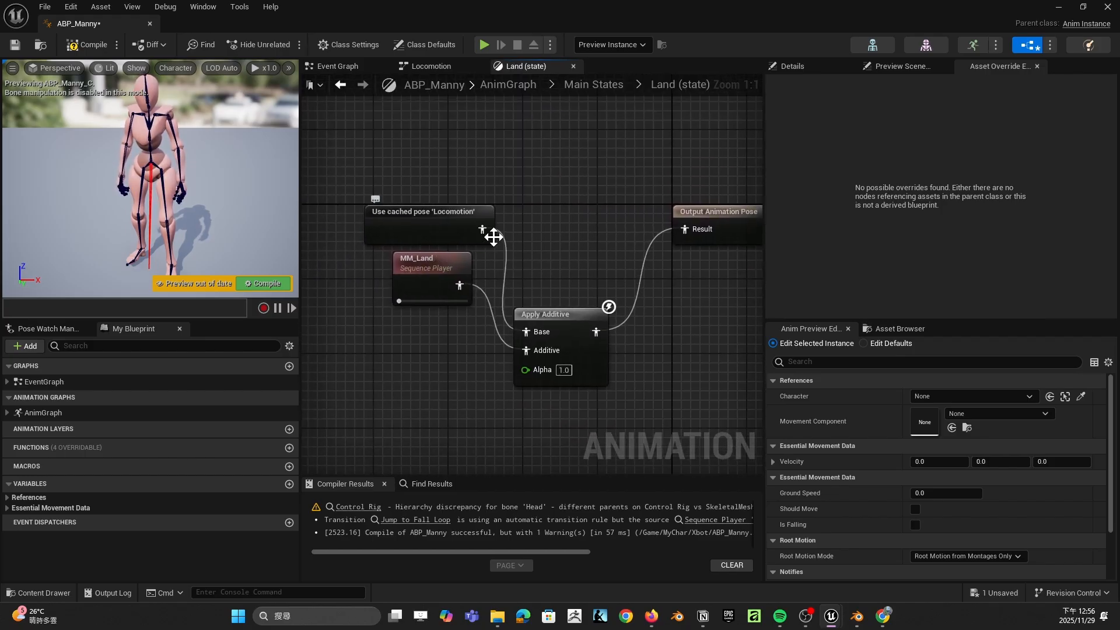
pyautogui.moveTo(482, 230); pyautogui.dragTo(685, 230)
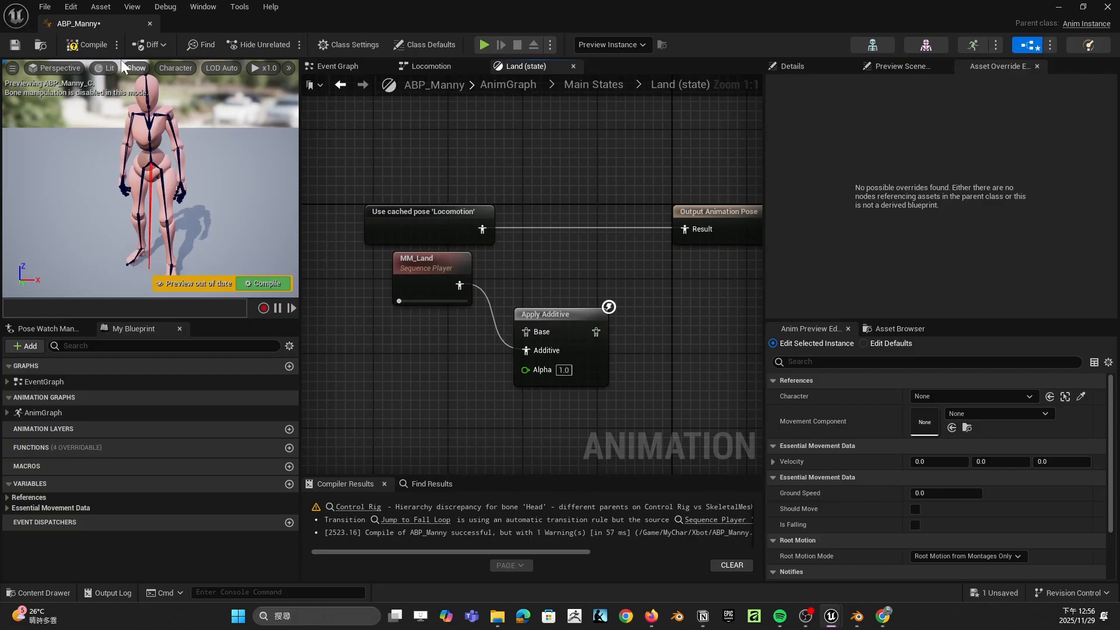
# Step: Compile and save ABP_Manny, and close its editor
pyautogui.click(88, 44)
pyautogui.click(15, 44)
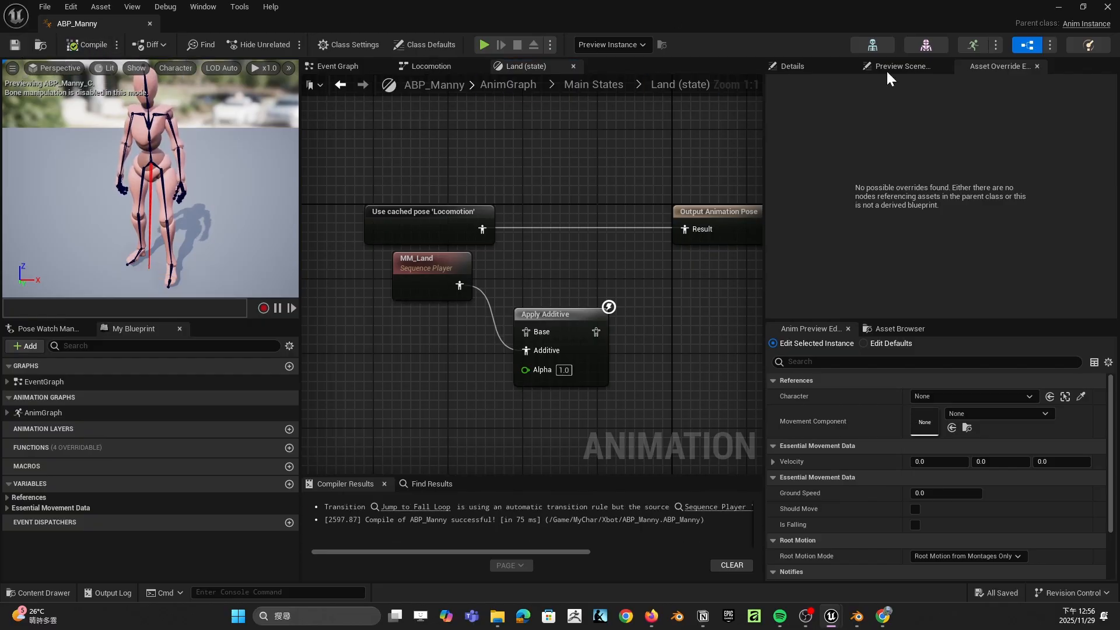
pyautogui.click(1103, 8)
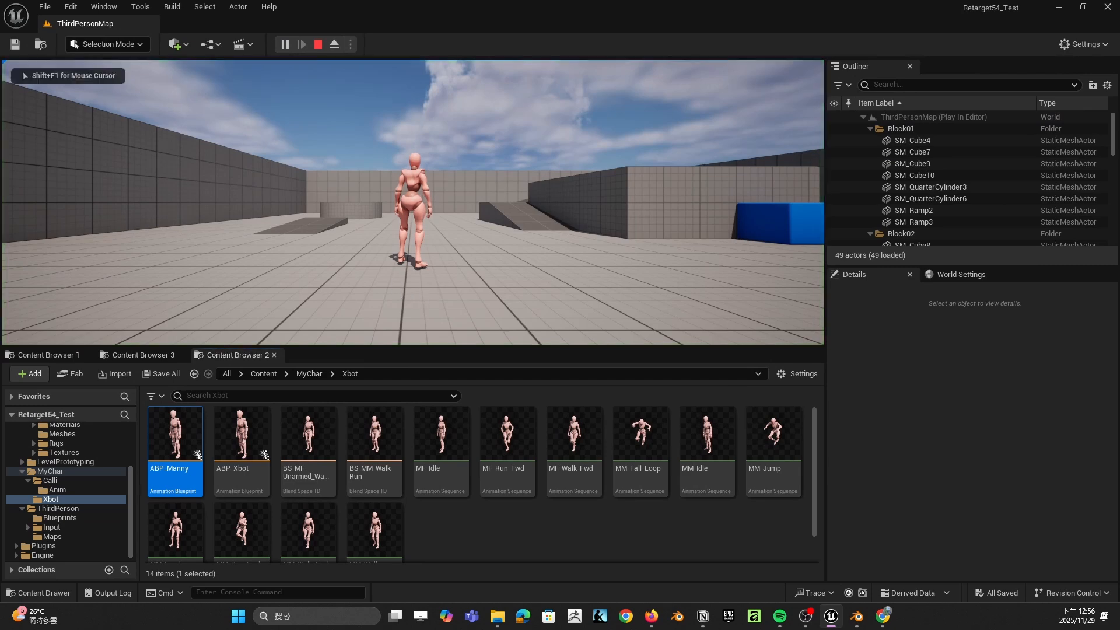
# Step: Play-test X Bot in ThirdPersonMap by running, jumping, landing and standing on and around the ramps and blocks
pyautogui.press('w')
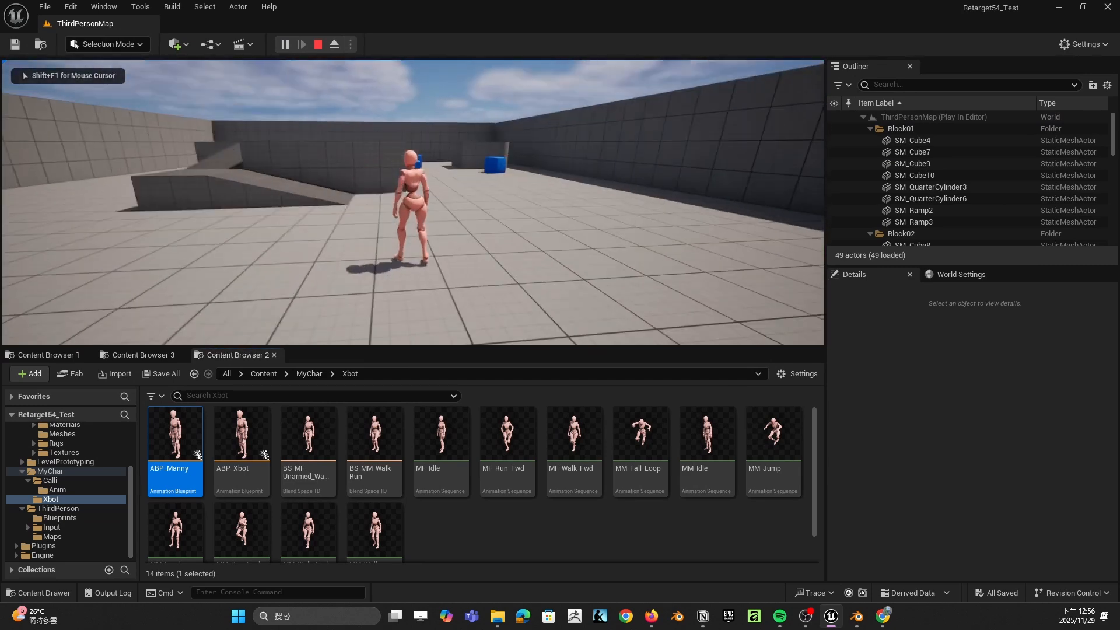
pyautogui.press('space')
pyautogui.press('a')
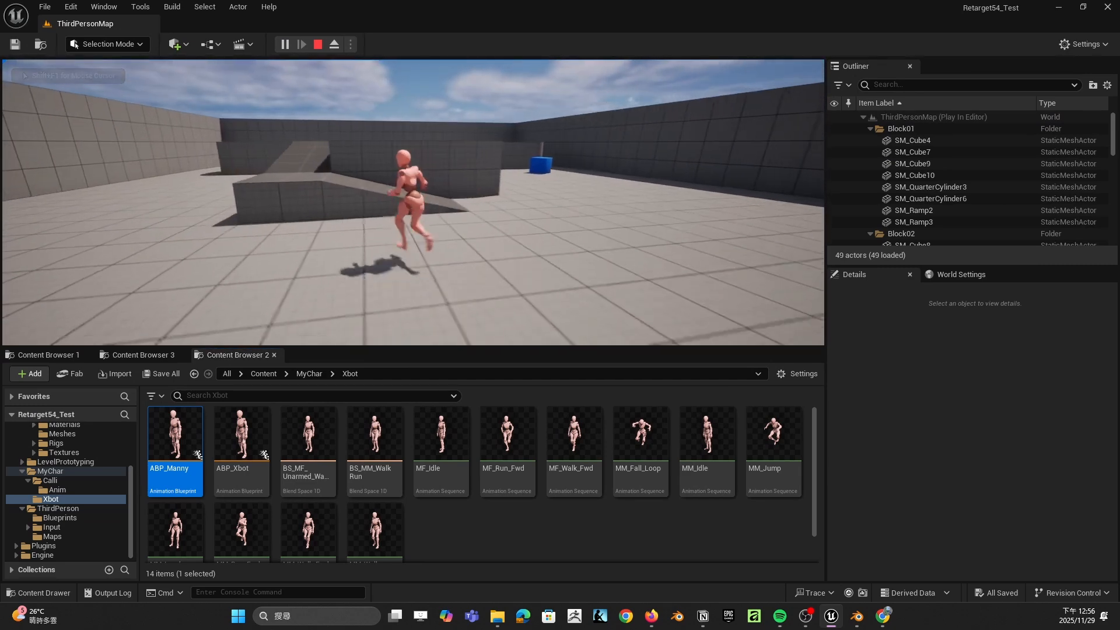
pyautogui.press('a')
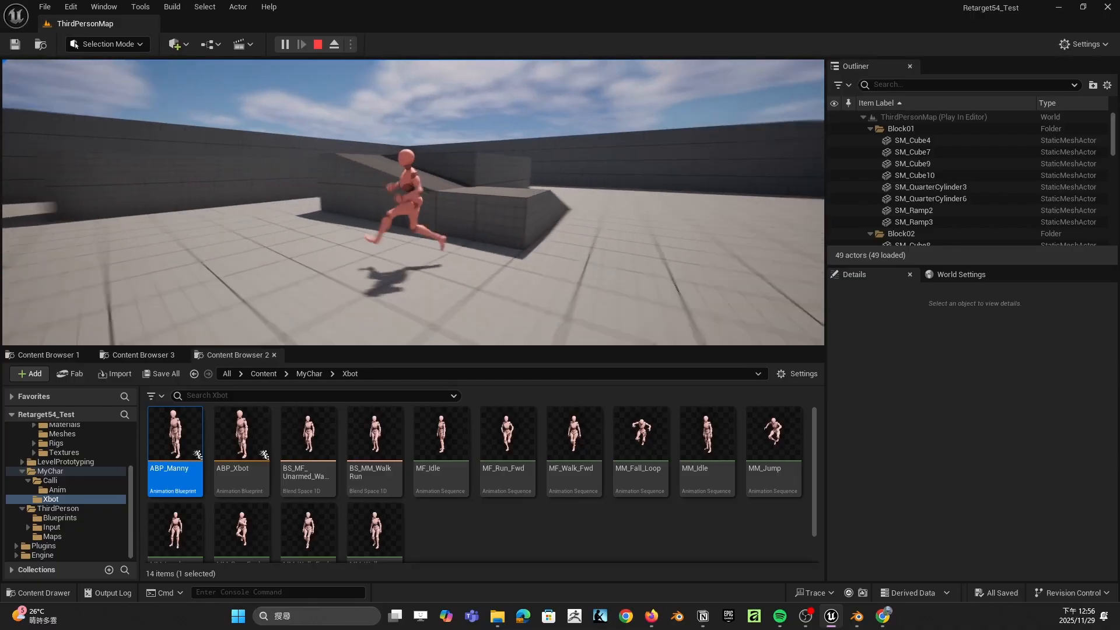
pyautogui.press('space')
pyautogui.press('a')
pyautogui.press('space')
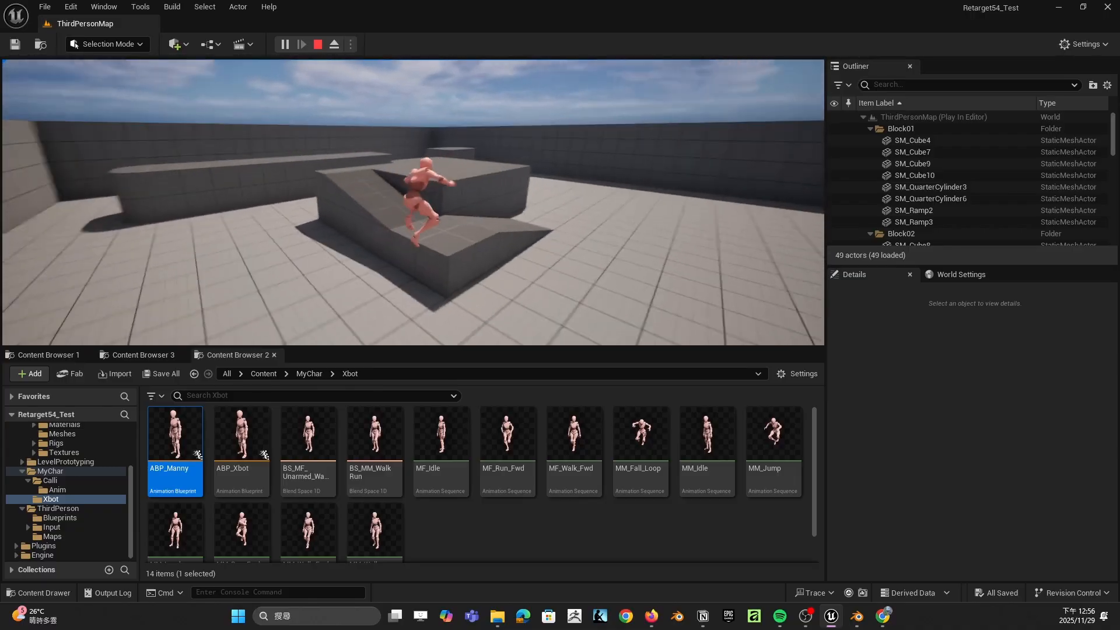
pyautogui.press('d')
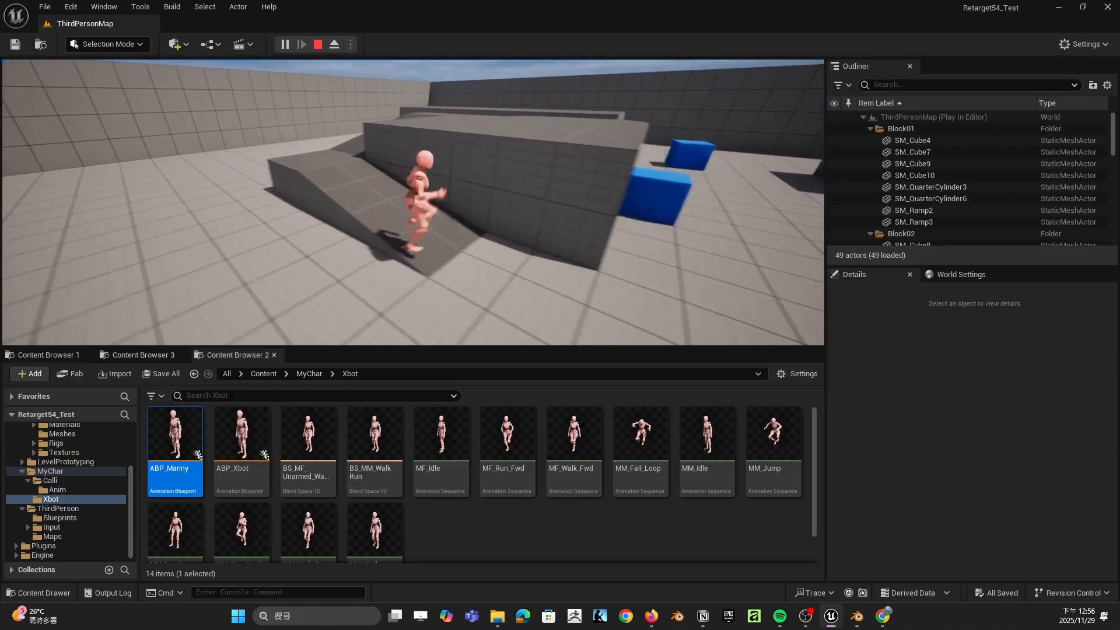
pyautogui.press('a')
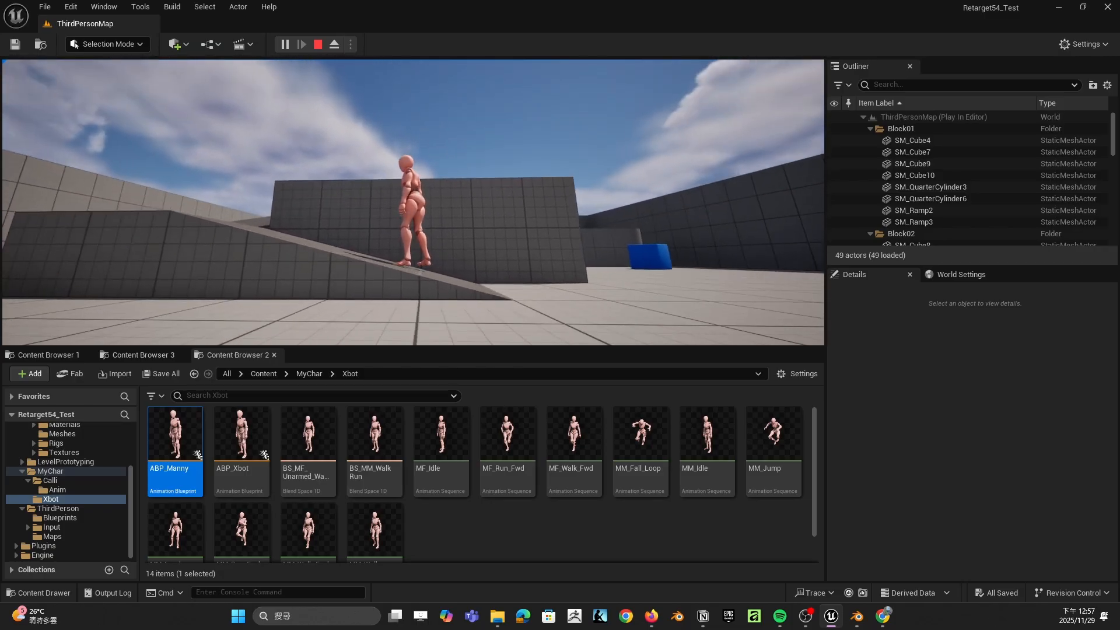
pyautogui.press('a')
pyautogui.press('a')
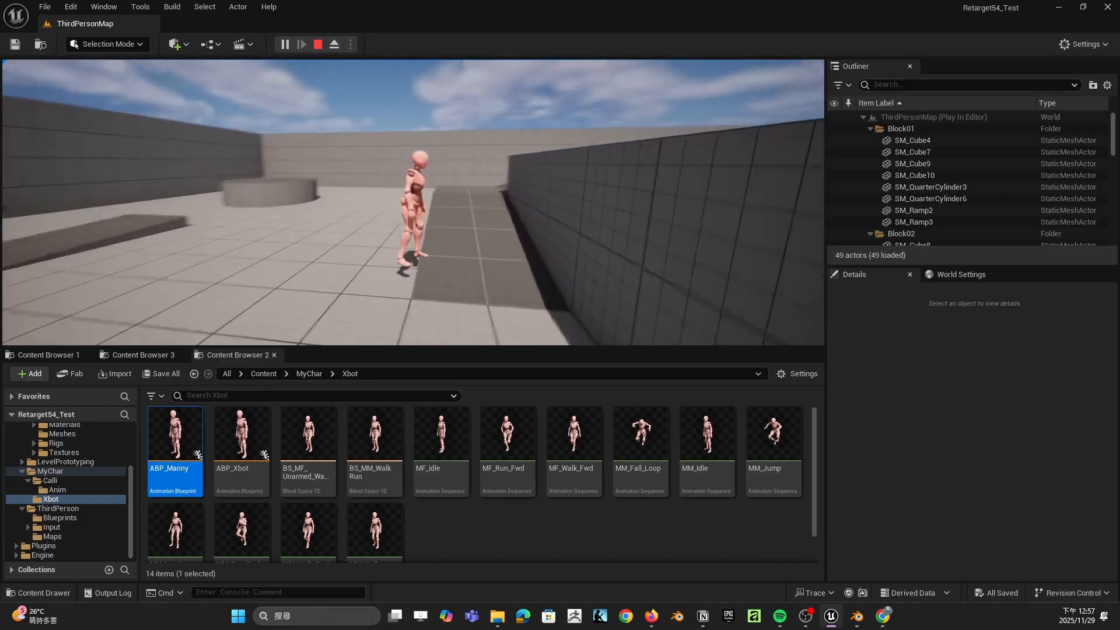
pyautogui.press('d')
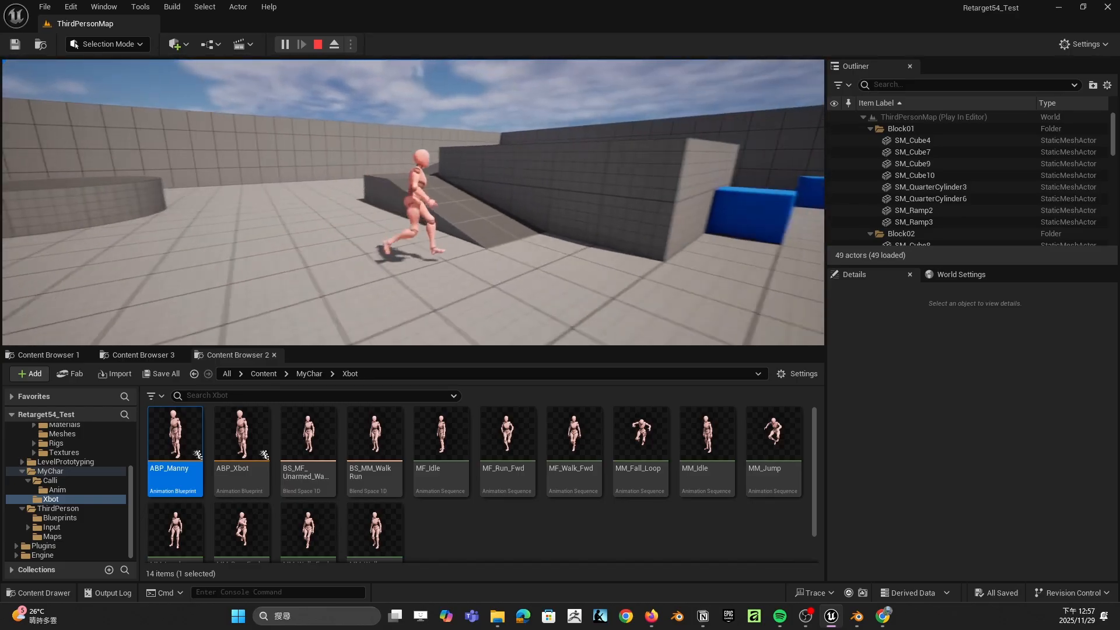
pyautogui.press('w')
pyautogui.press('d')
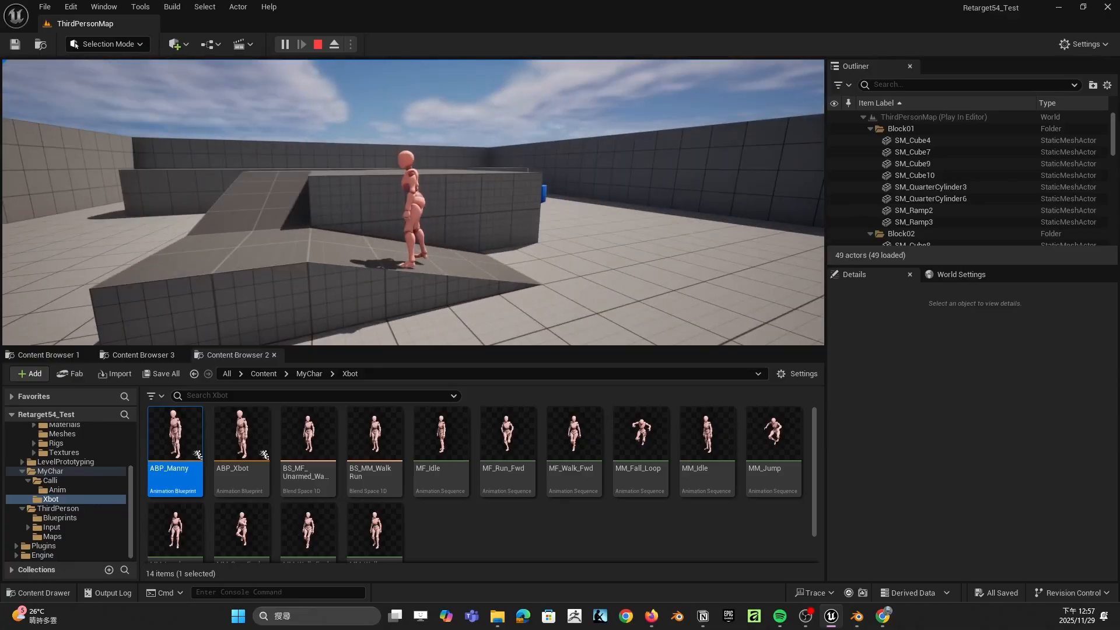
pyautogui.press('s')
pyautogui.press('d')
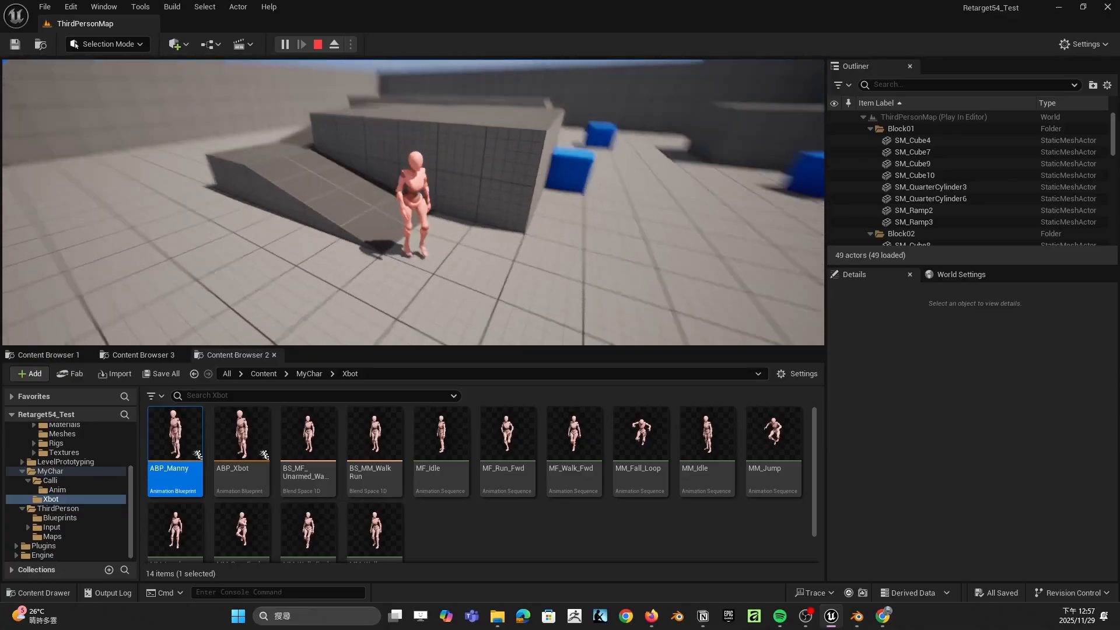
pyautogui.press('w')
pyautogui.press('w')
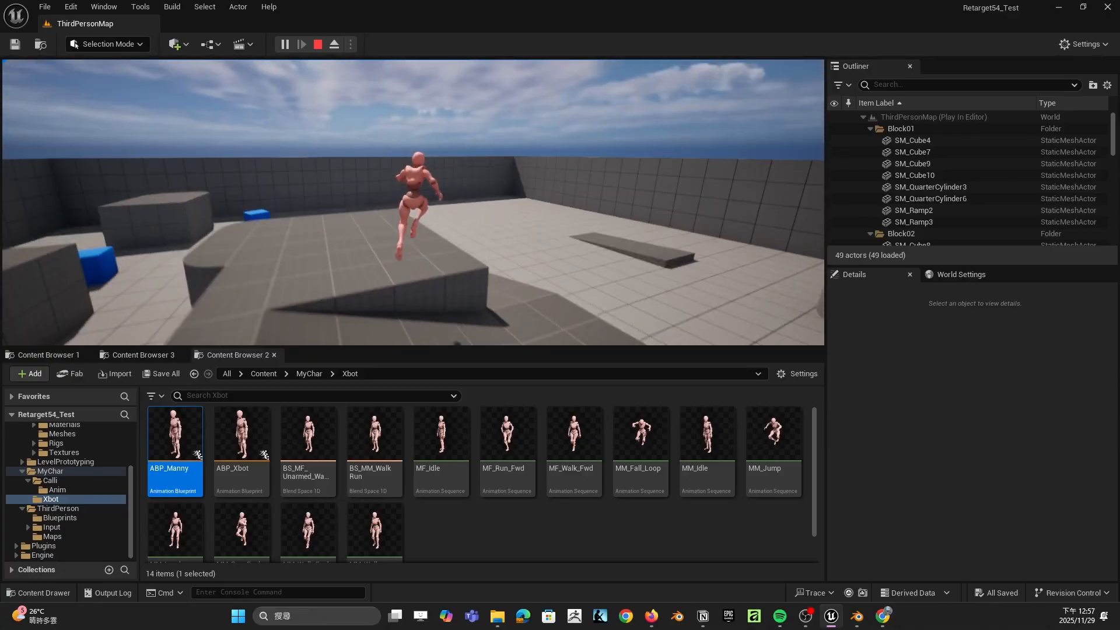
pyautogui.press('space')
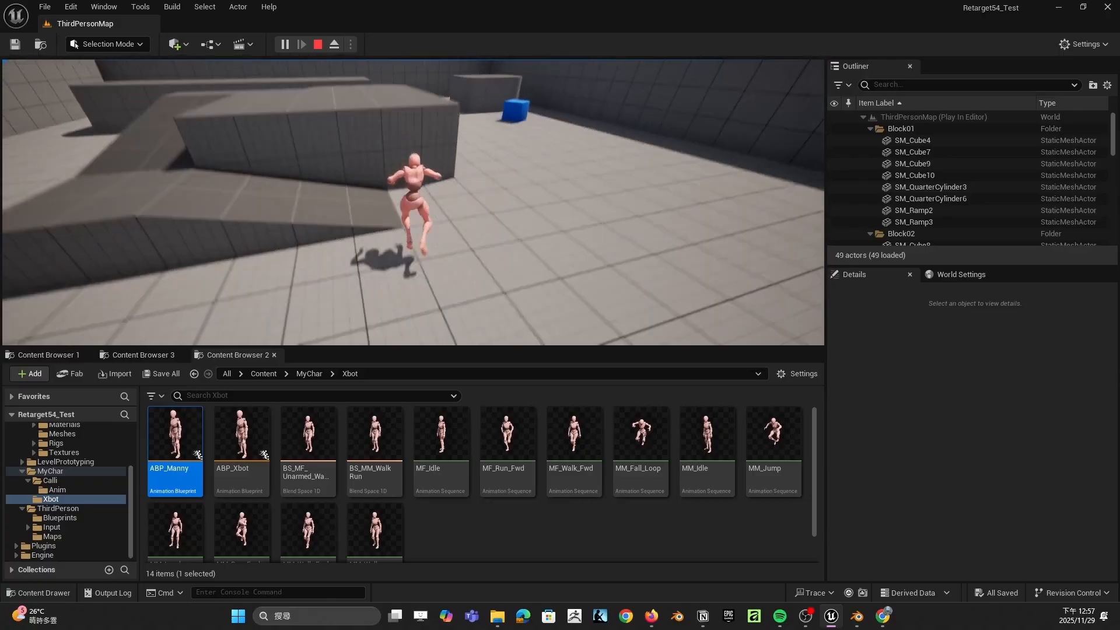
pyautogui.press('s')
pyautogui.press('d')
pyautogui.press('w')
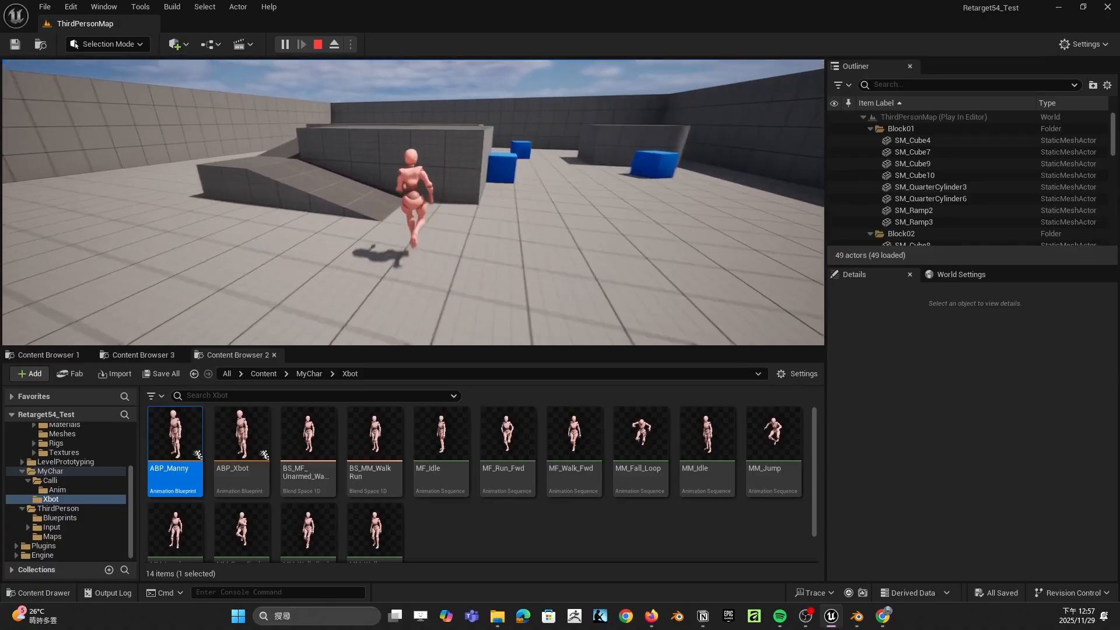
pyautogui.press('a')
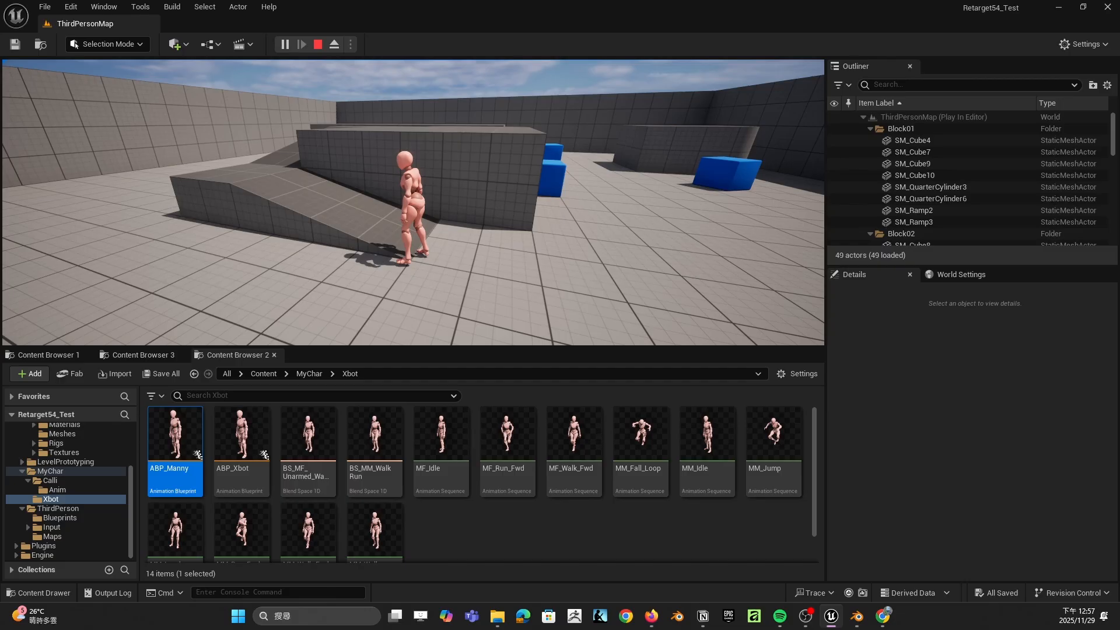
# Step: Stop the play-test of ThirdPersonMap and return to editing the level
pyautogui.press('Escape')
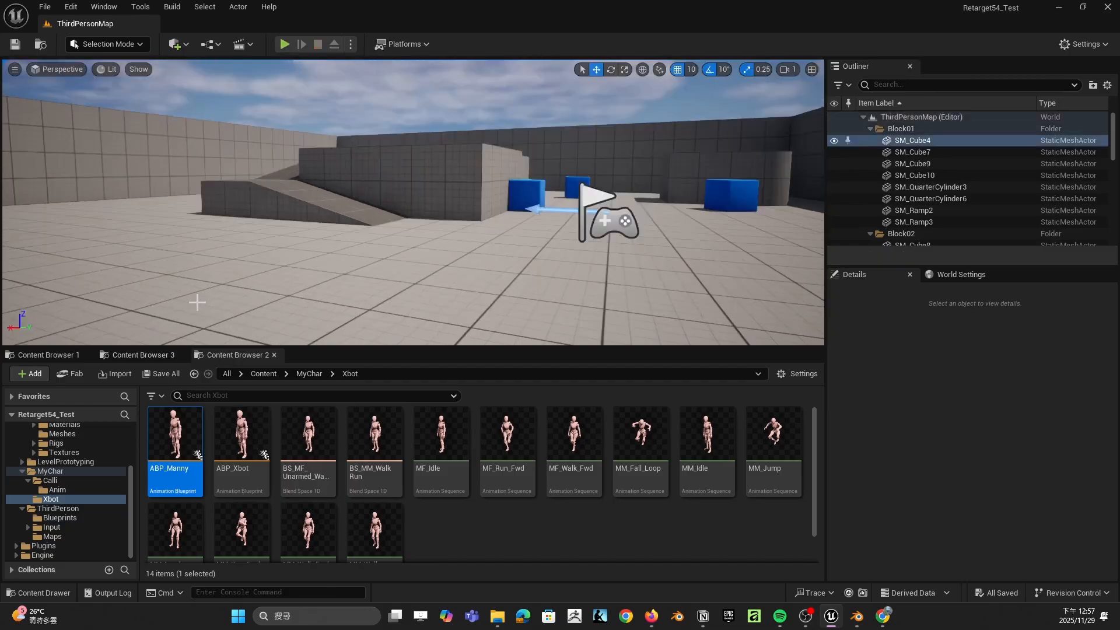
pyautogui.click(586, 239)
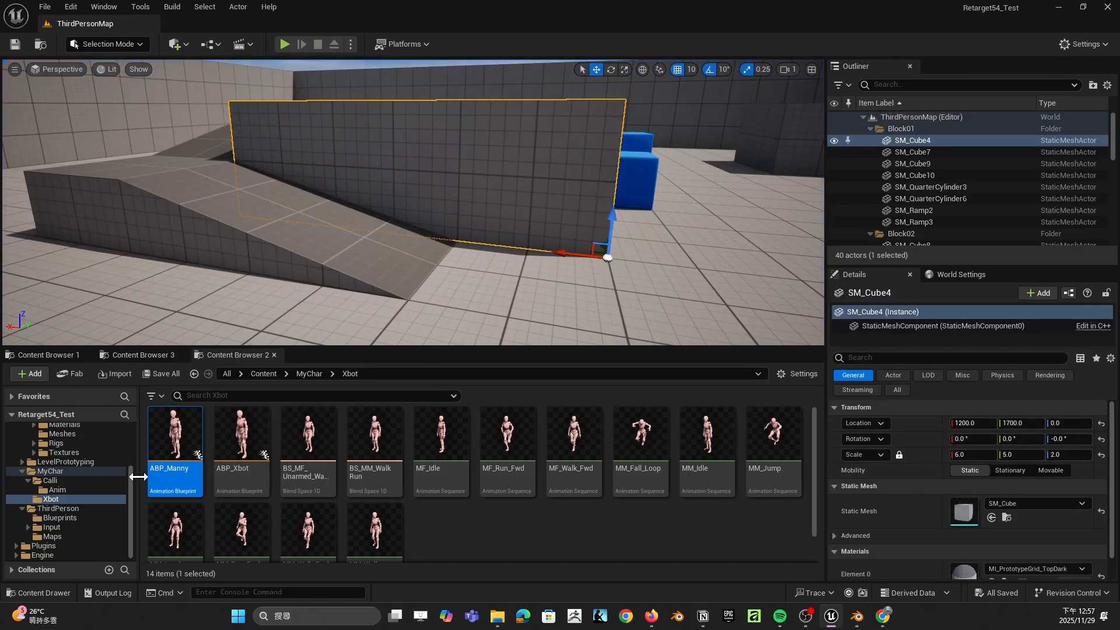
pyautogui.moveTo(196, 440)
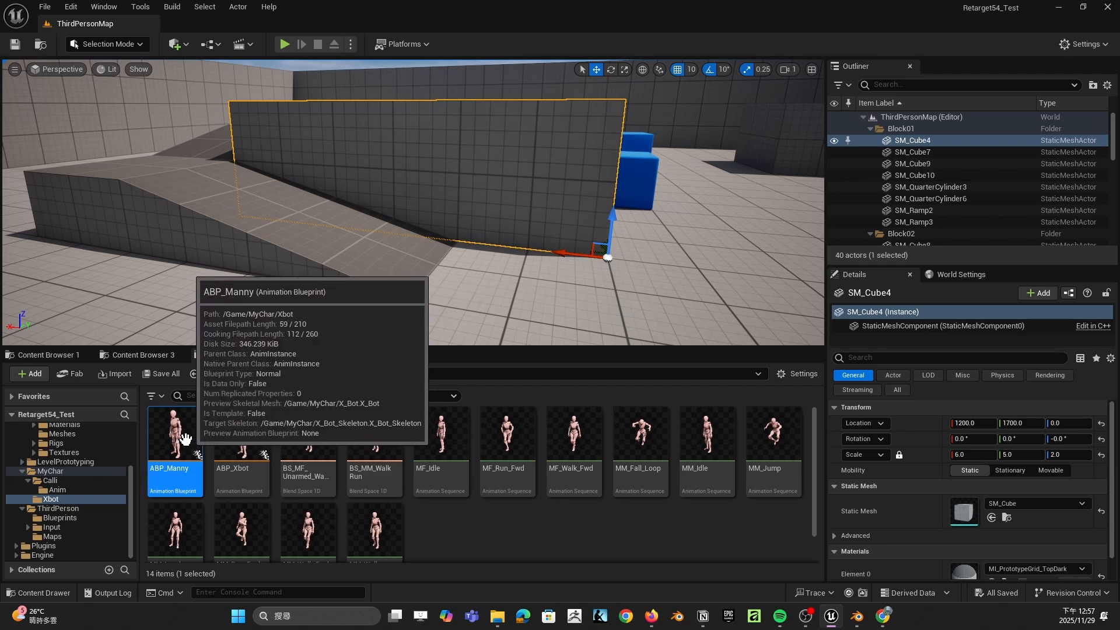
# Step: Locate ABP_Quinn in the Mannequins Animations folder and look at its Retarget Animations action without running it
pyautogui.scroll(3, 72, 468)
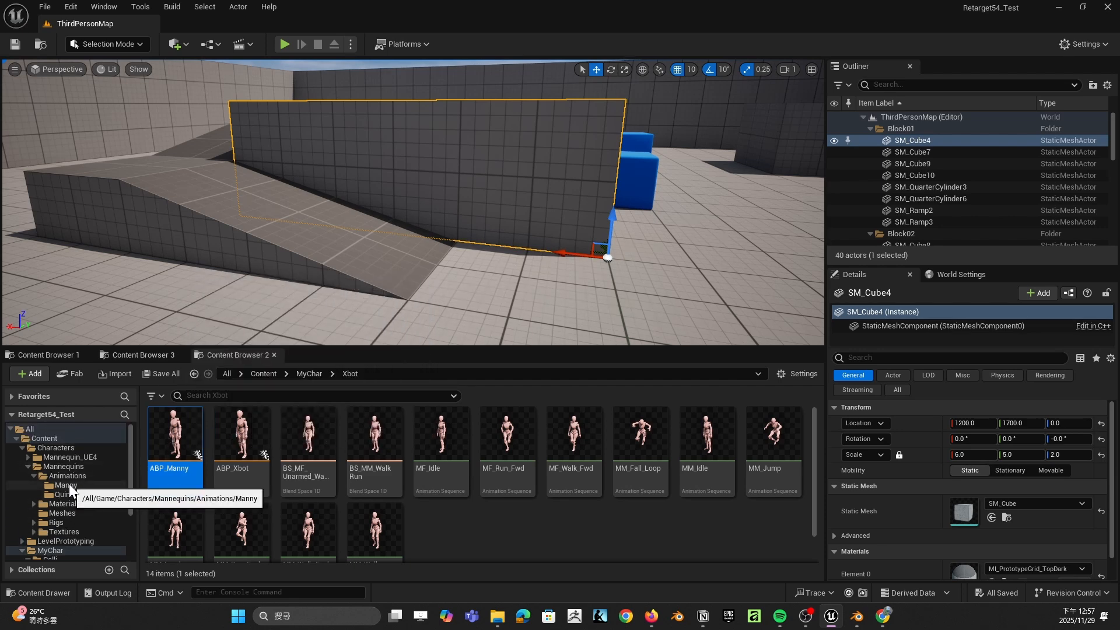
pyautogui.click(68, 465)
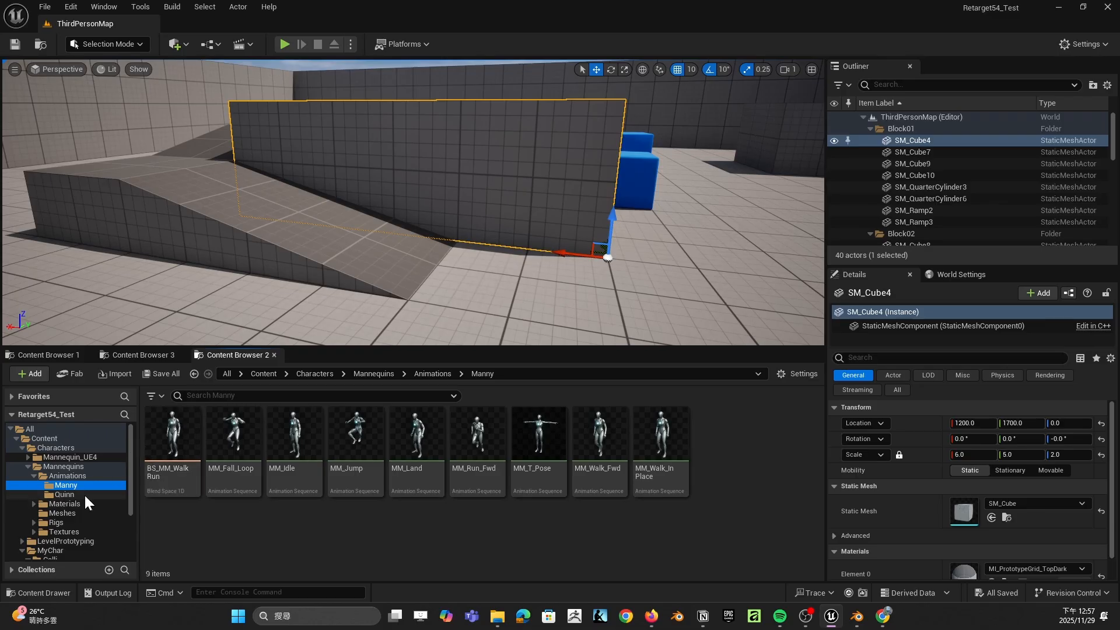
pyautogui.click(65, 466)
pyautogui.click(73, 475)
pyautogui.rightClick(357, 443)
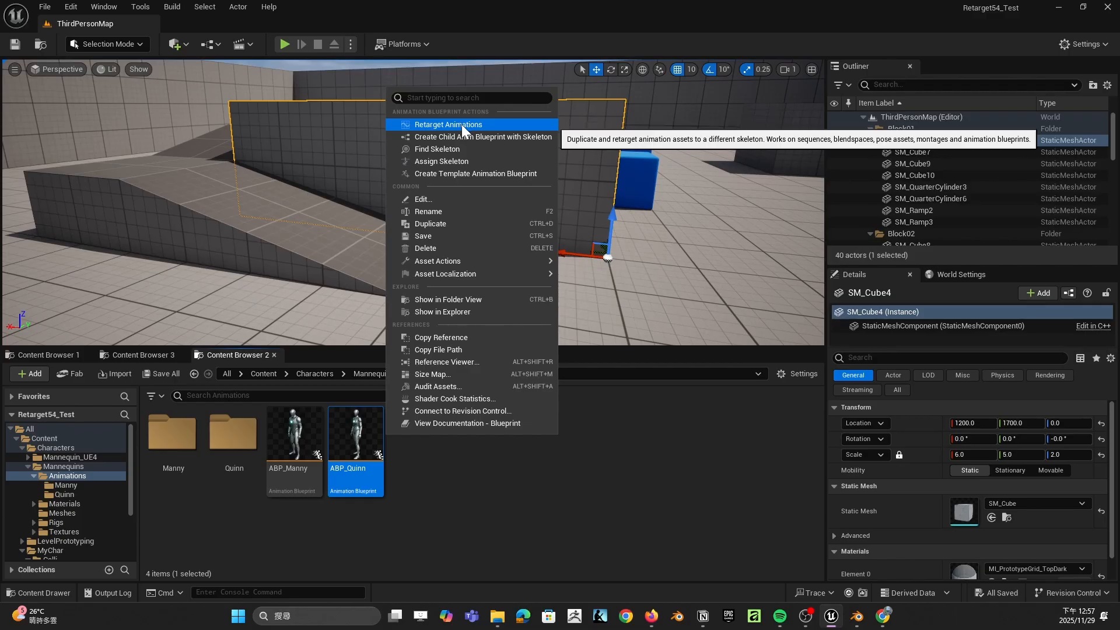
pyautogui.click(526, 25)
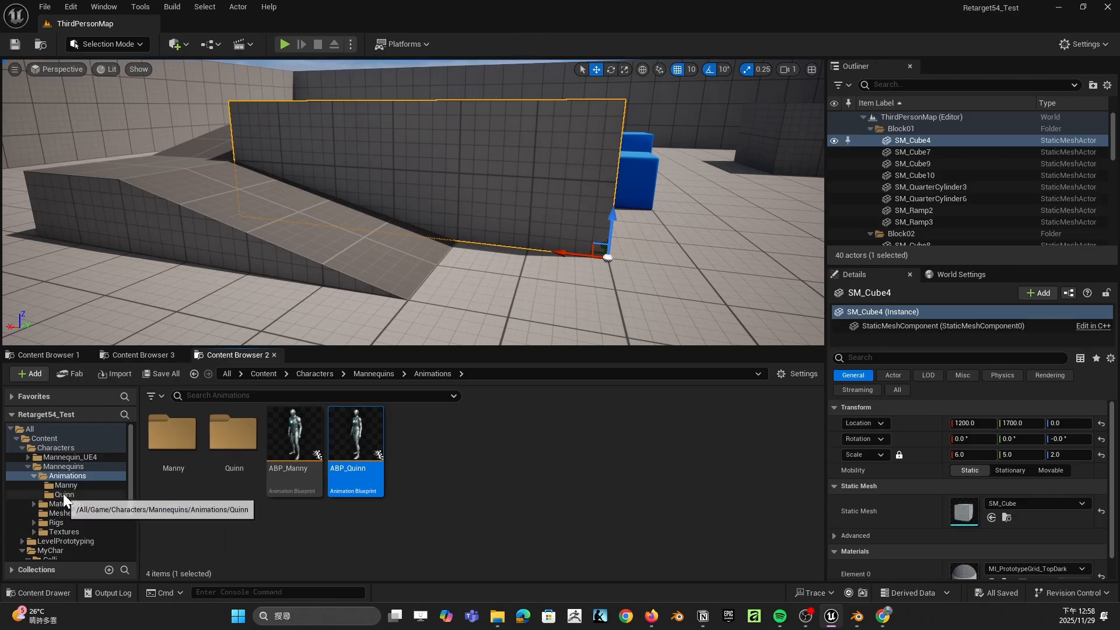
pyautogui.click(35, 474)
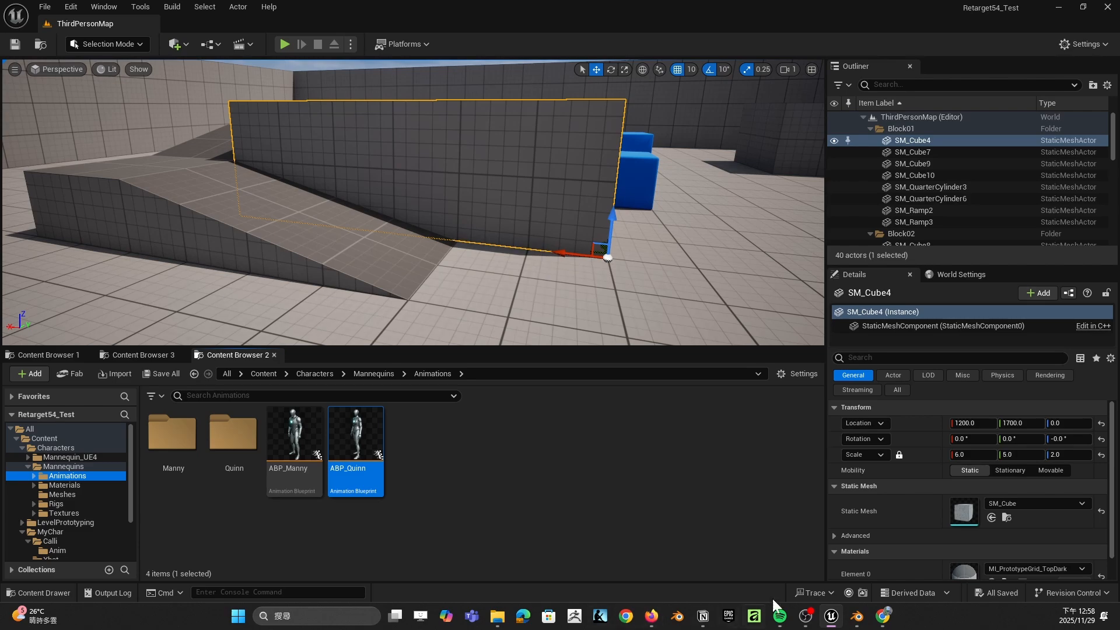
# Step: Switch to Blender to examine the bones of Calli's armature, and return to the Unreal Editor
pyautogui.click(856, 617)
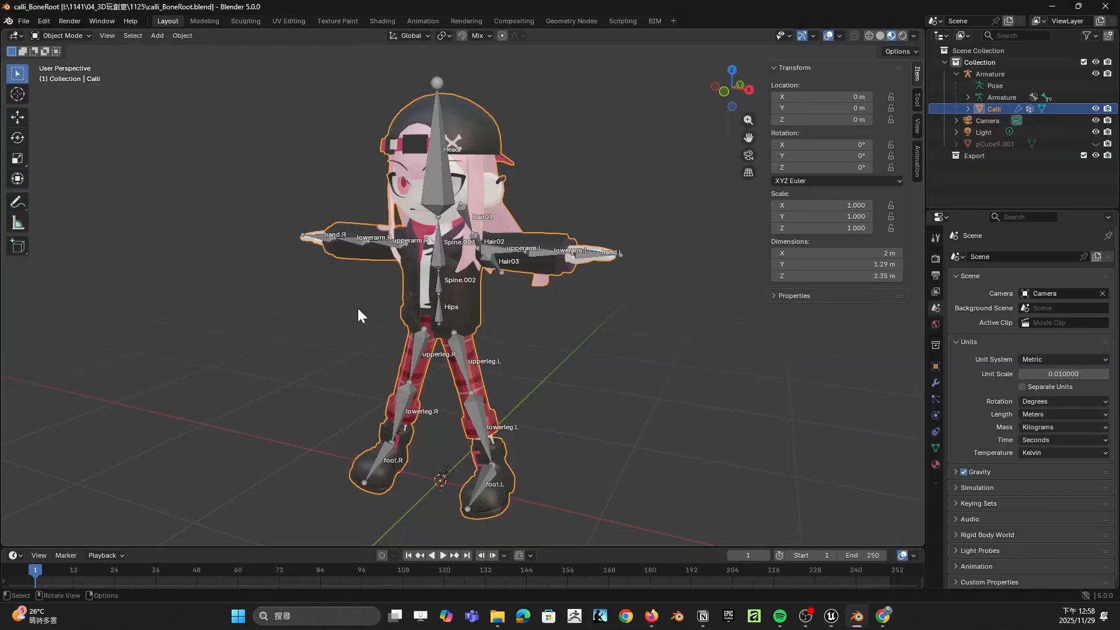
pyautogui.click(1105, 7)
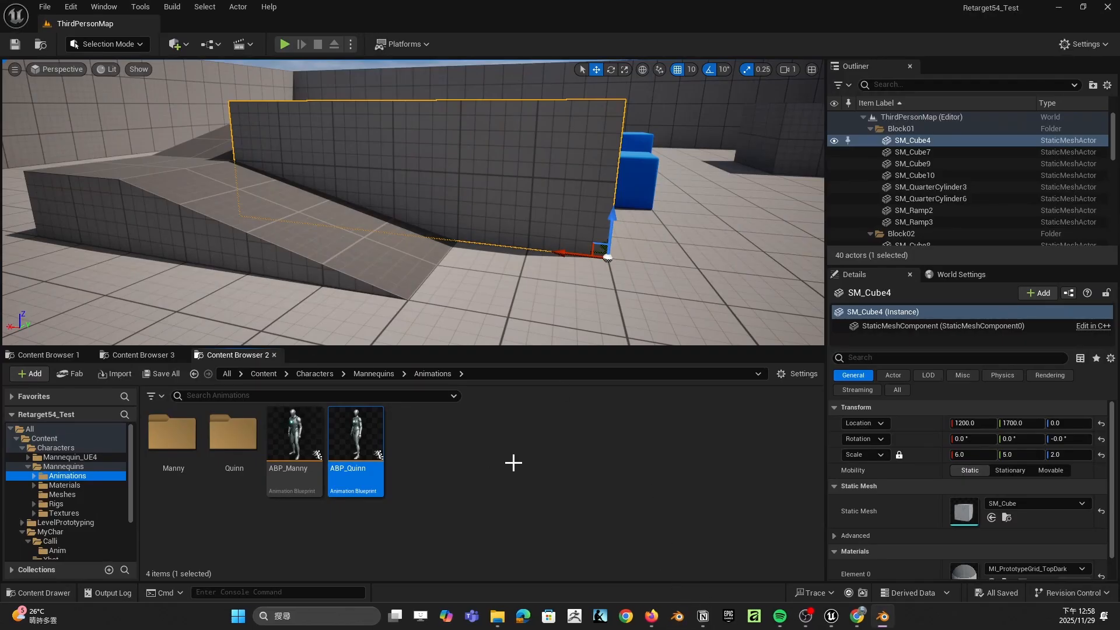
pyautogui.click(537, 511)
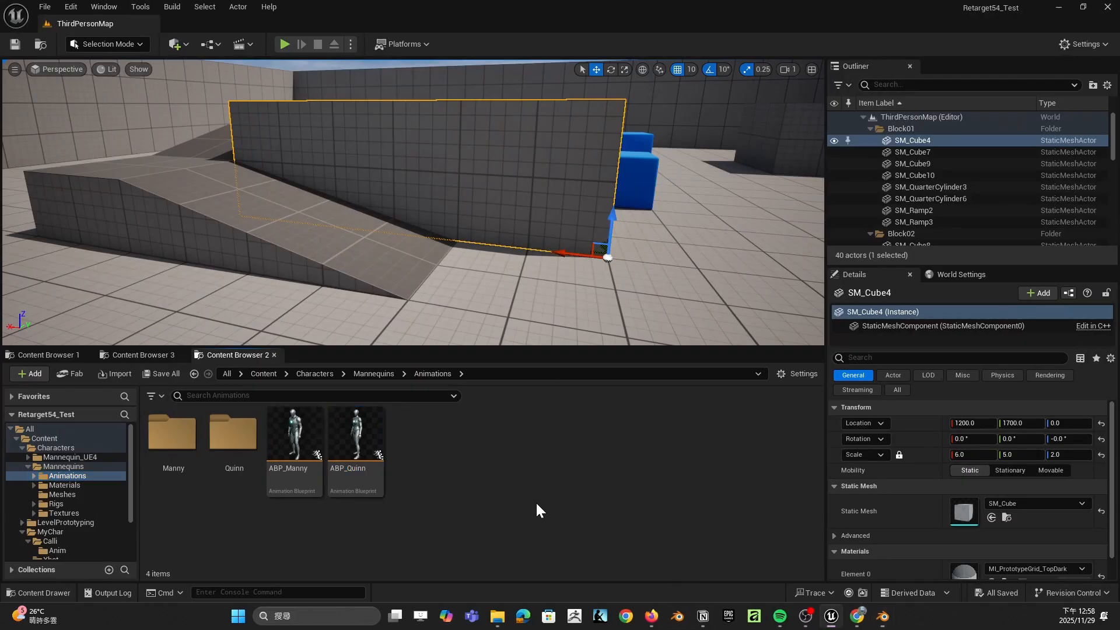
# Step: Move the two Beta materials and the X_Bot mesh, physics asset and skeleton from MyChar into the Xbot folder
pyautogui.click(27, 468)
pyautogui.click(35, 495)
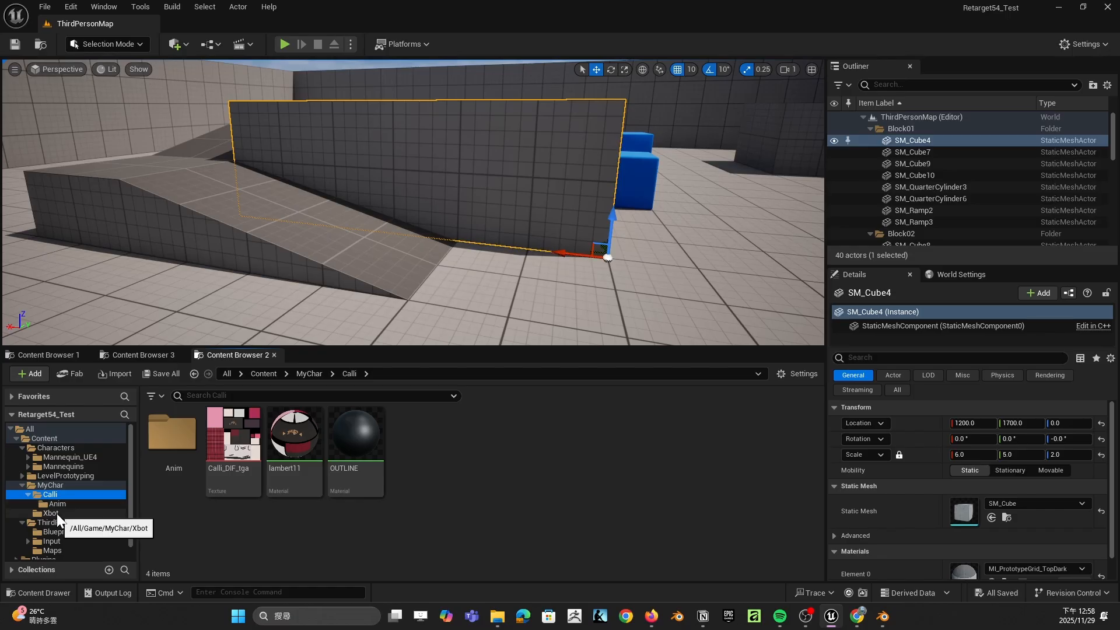
pyautogui.click(56, 514)
pyautogui.click(52, 486)
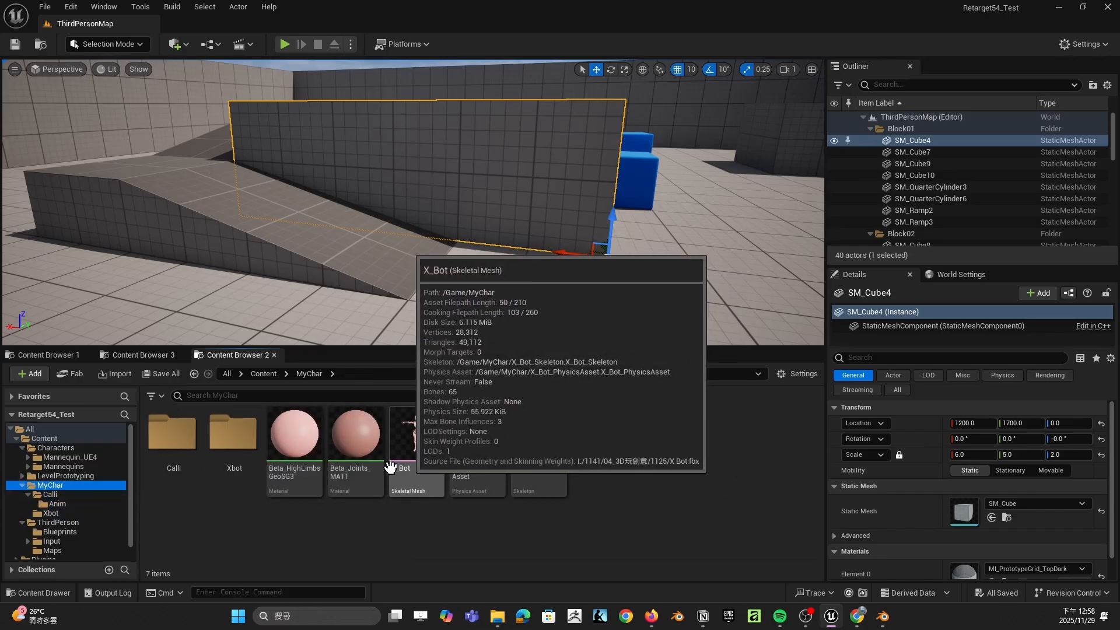
pyautogui.click(281, 466)
pyautogui.keyDown('shift'); pyautogui.click(533, 435); pyautogui.keyUp('shift')
pyautogui.moveTo(496, 437); pyautogui.dragTo(242, 452)
pyautogui.click(256, 460)
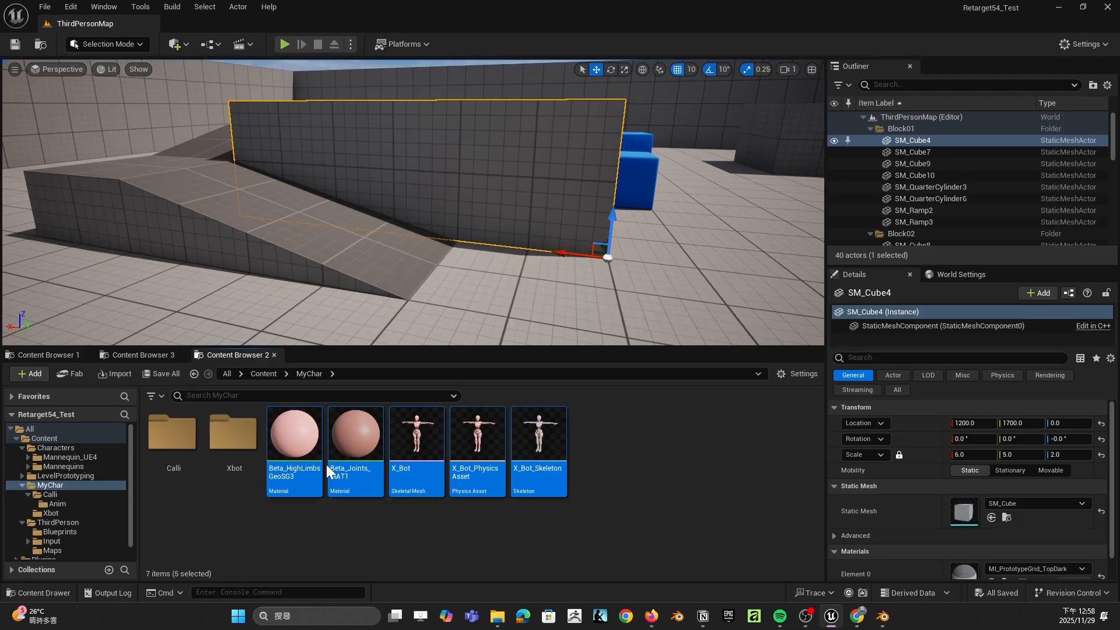
# Step: Import calli_Root.fbx as a skeletal mesh with geometry and skinning weights into the Calli folder, and save all assets
pyautogui.click(48, 495)
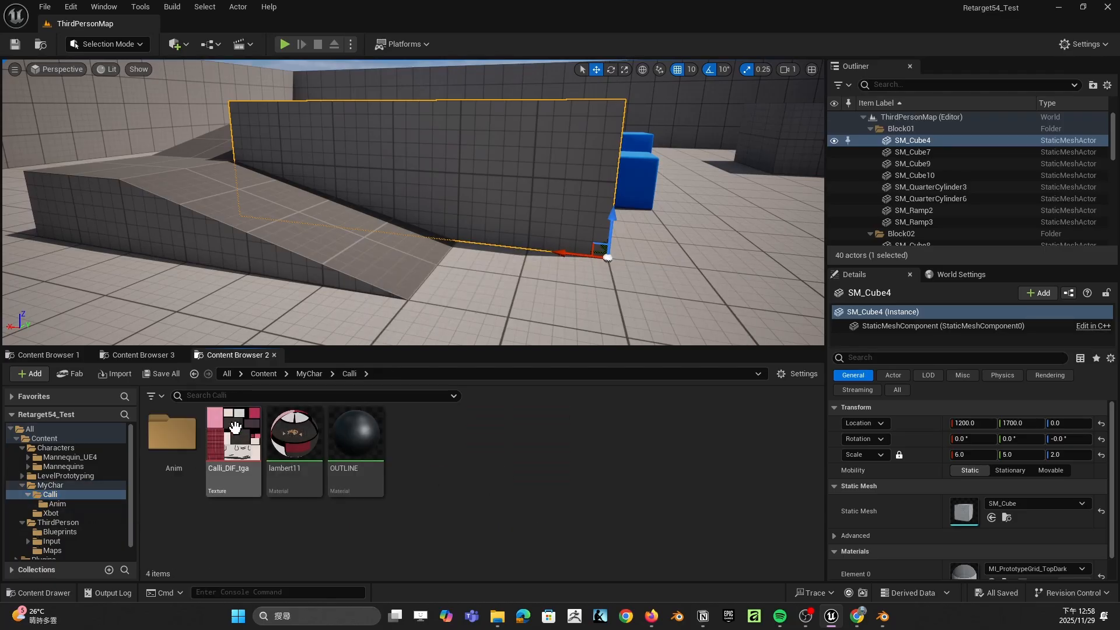
pyautogui.click(119, 374)
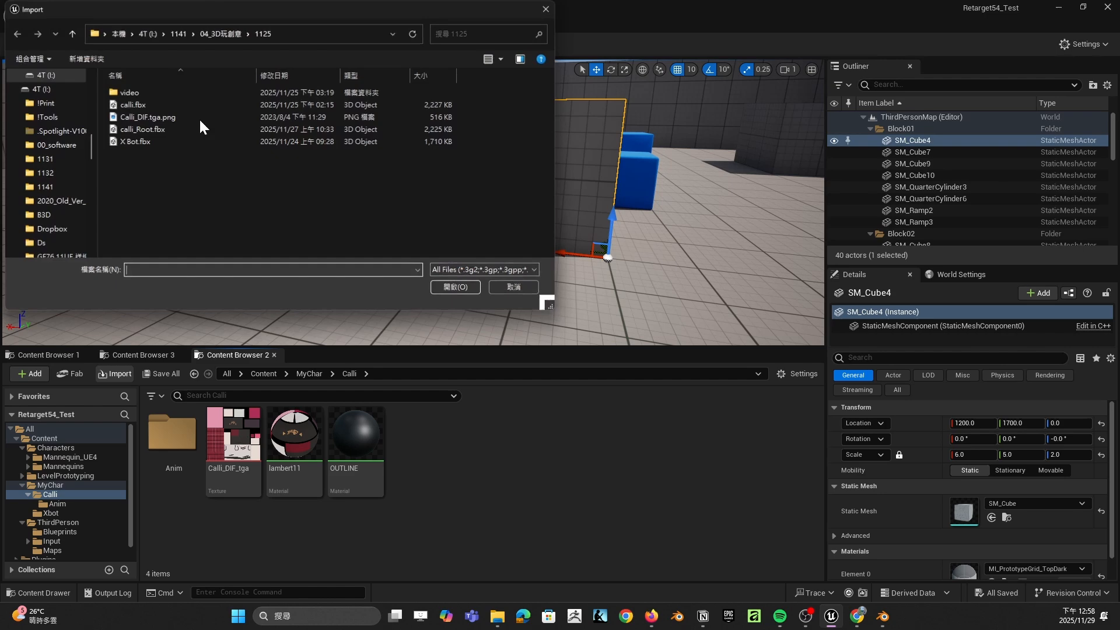
pyautogui.click(154, 103)
pyautogui.click(139, 129)
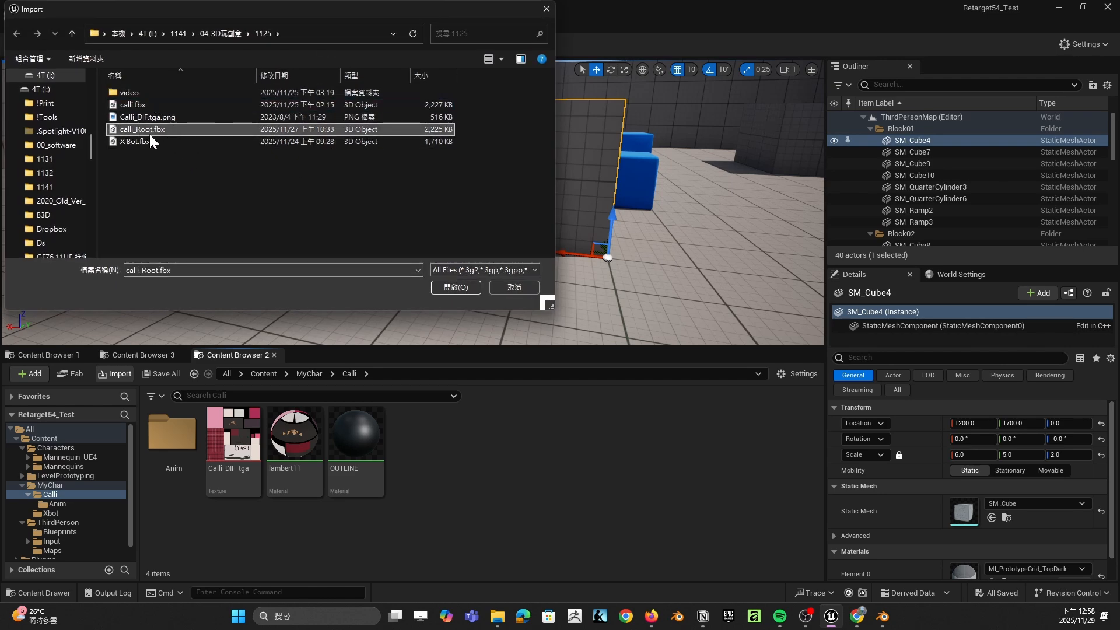
pyautogui.doubleClick(149, 131)
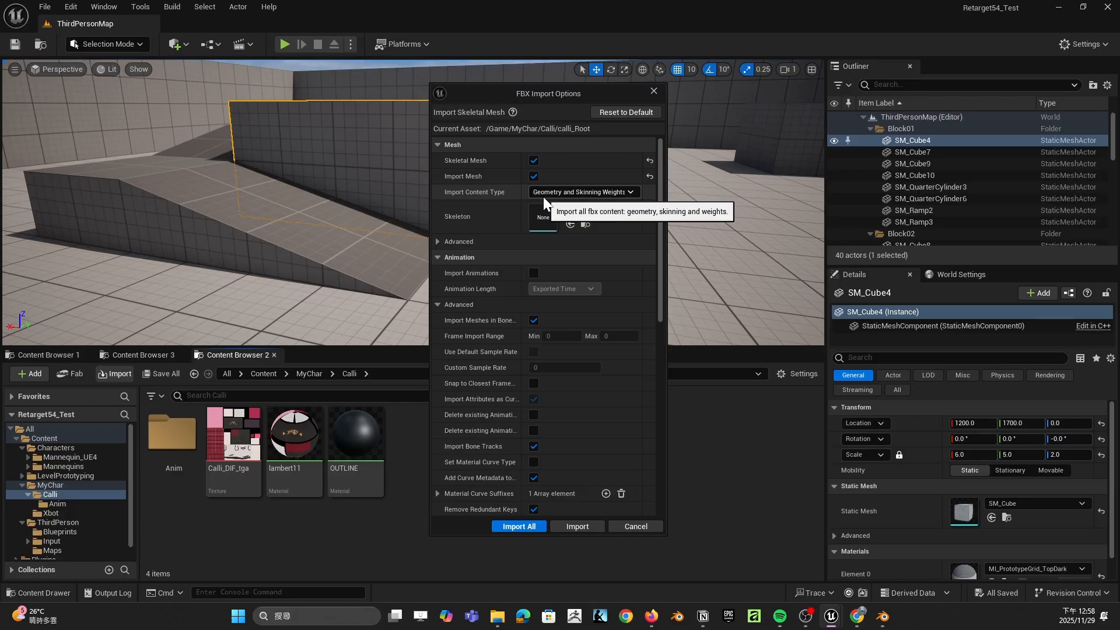
pyautogui.click(517, 525)
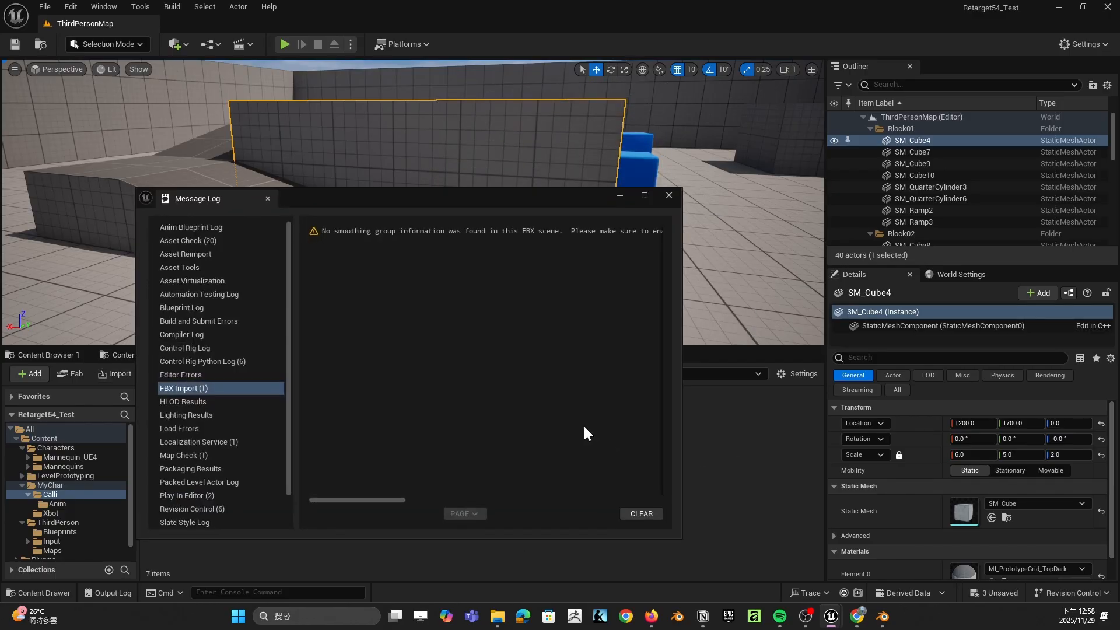
pyautogui.click(671, 200)
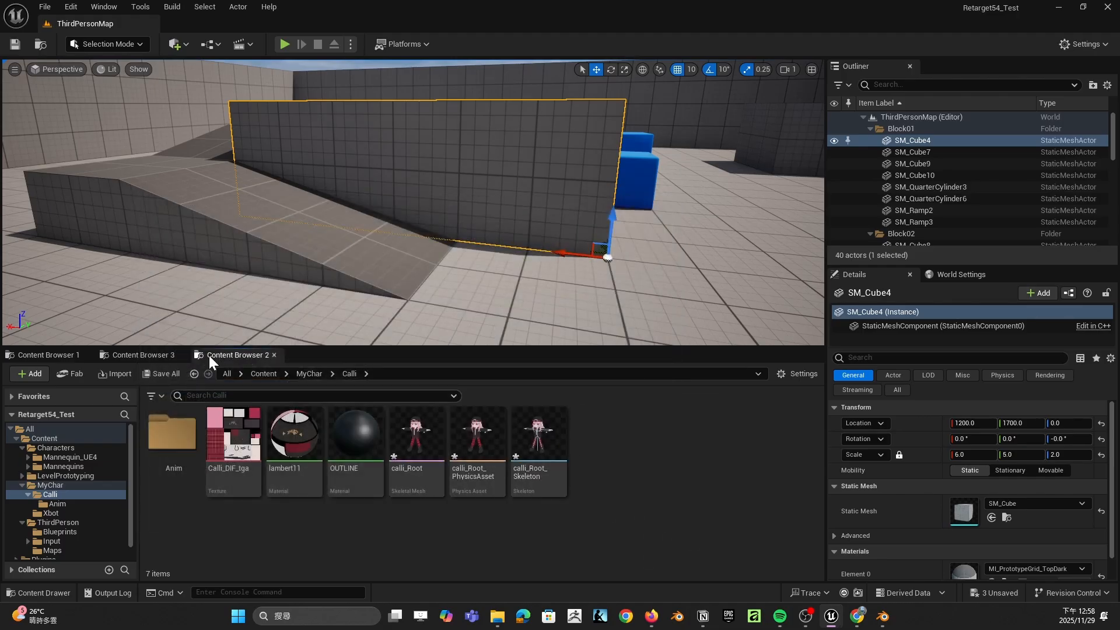
pyautogui.click(46, 11)
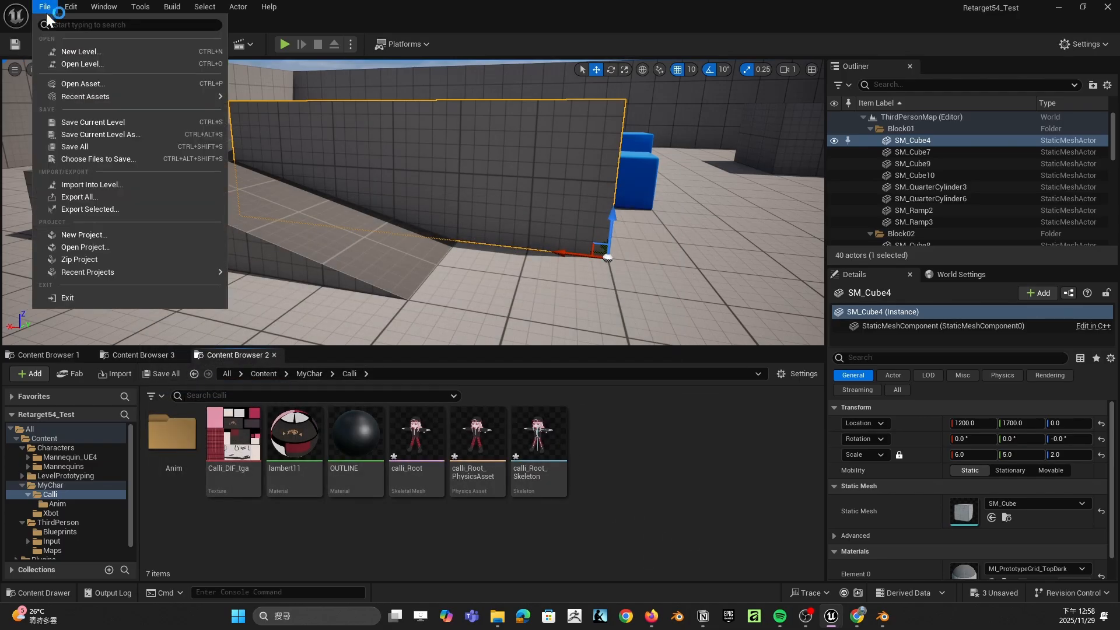
pyautogui.click(64, 152)
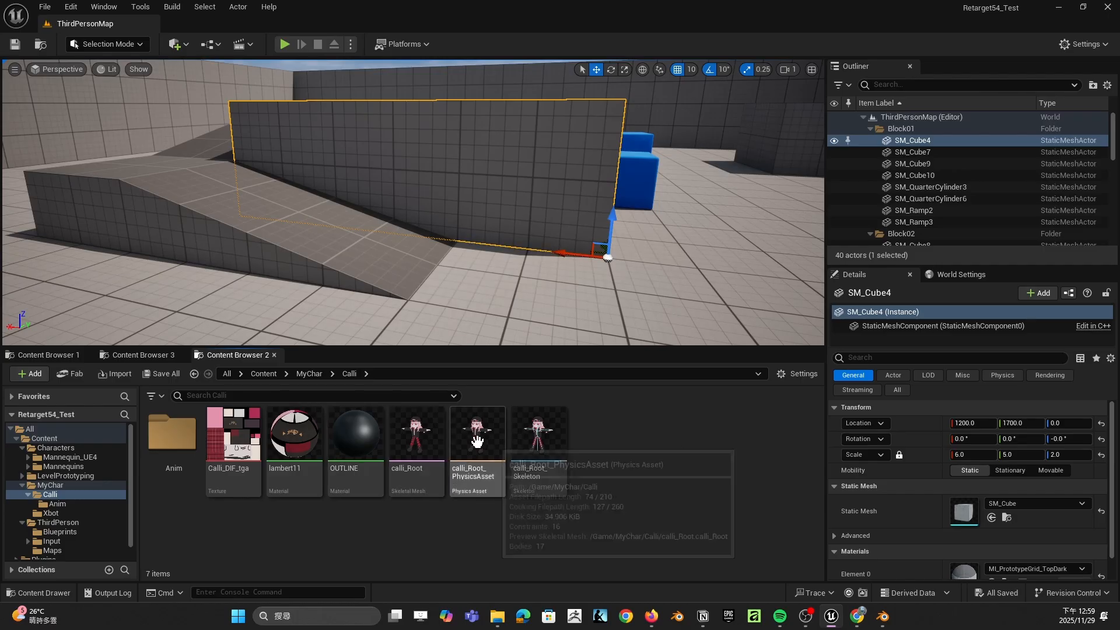
# Step: Start Retarget Animations on ABP_Quinn from the Mannequins Animations folder and set calli_Root as the target skeletal mesh
pyautogui.moveTo(416, 439)
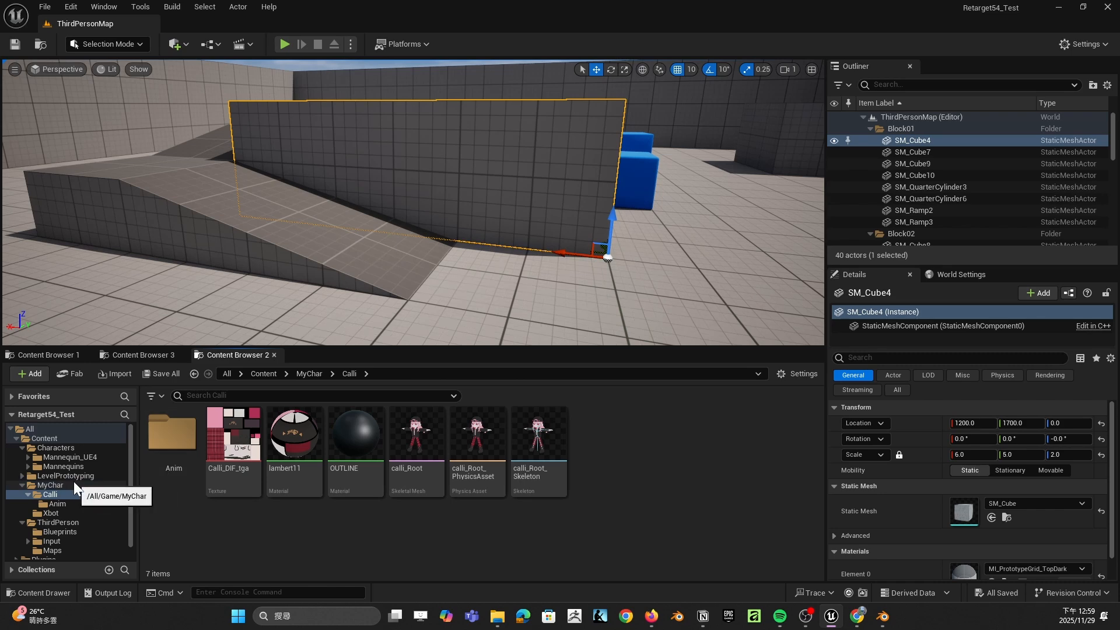
pyautogui.click(76, 466)
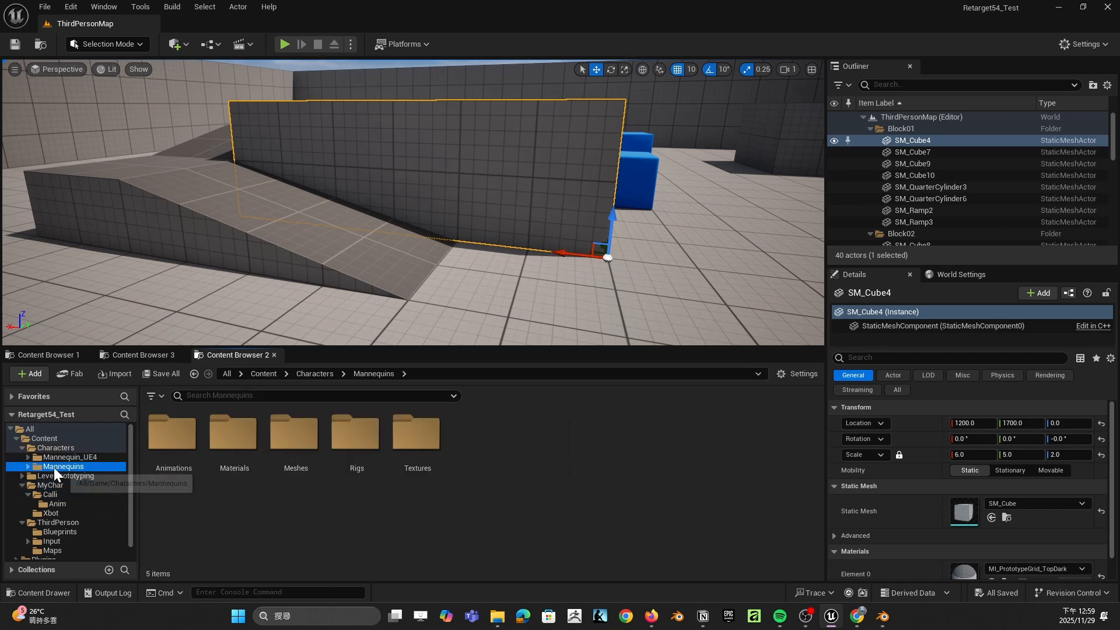
pyautogui.click(27, 466)
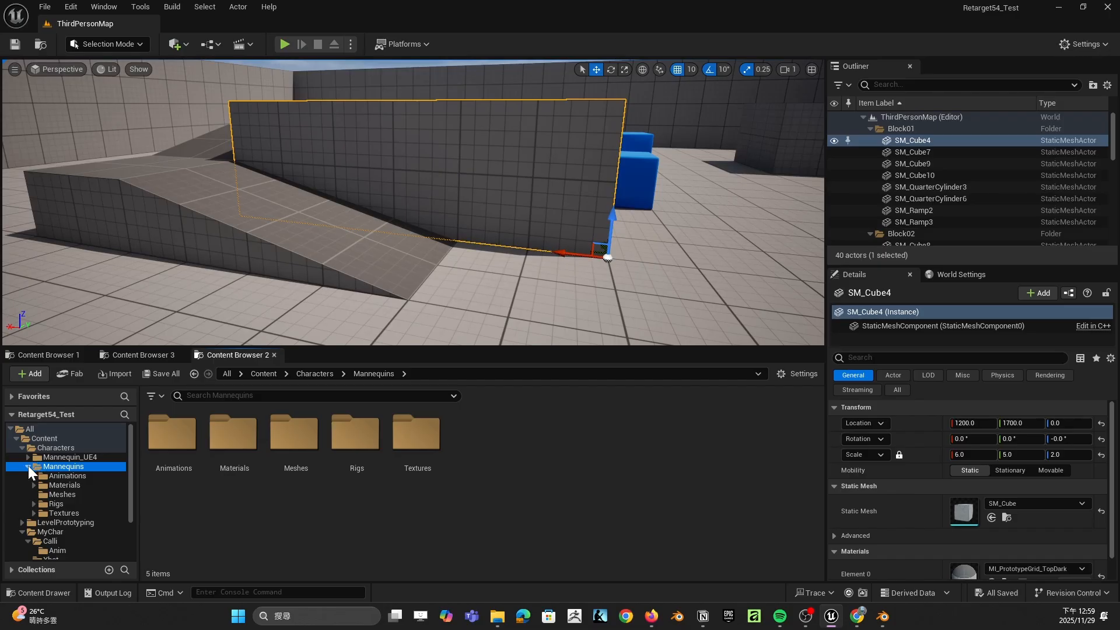
pyautogui.click(28, 465)
pyautogui.click(66, 458)
pyautogui.click(65, 466)
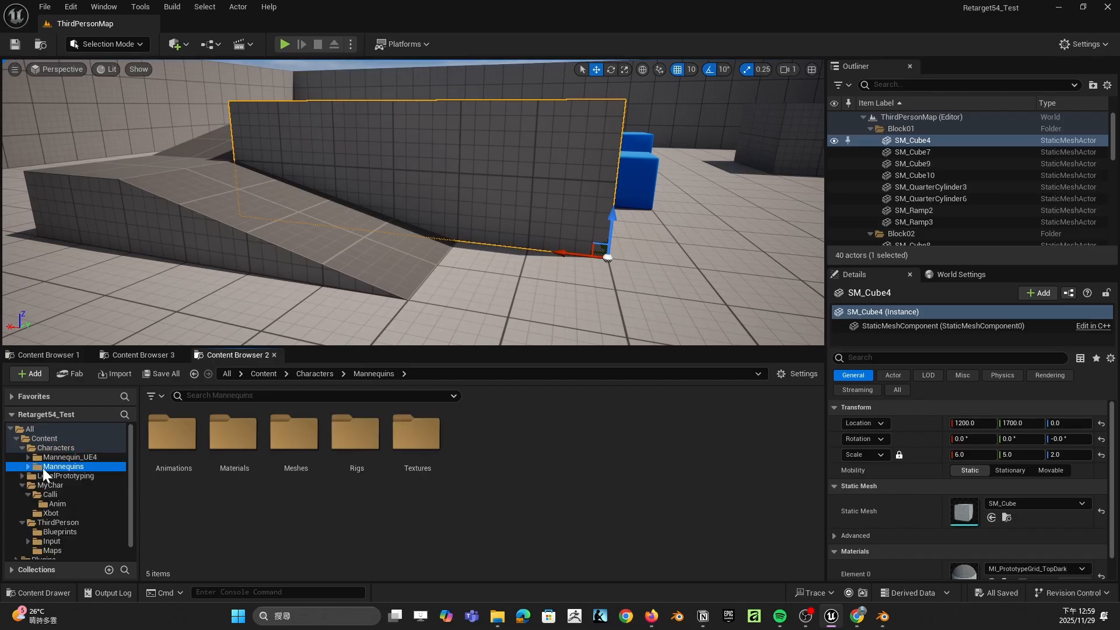
pyautogui.click(26, 467)
pyautogui.click(63, 476)
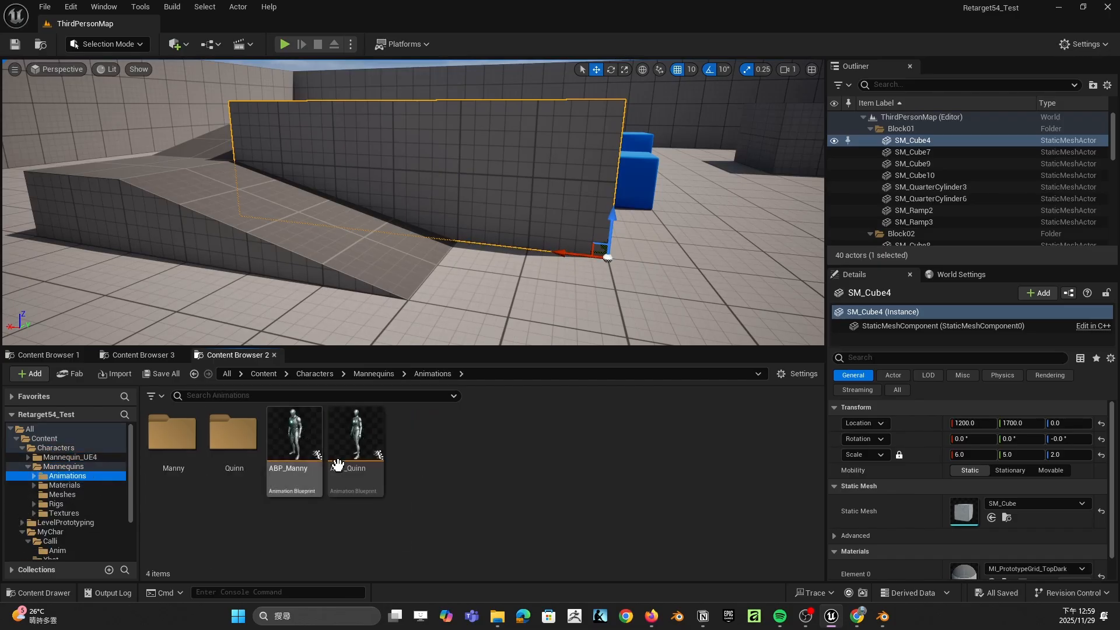
pyautogui.click(357, 425)
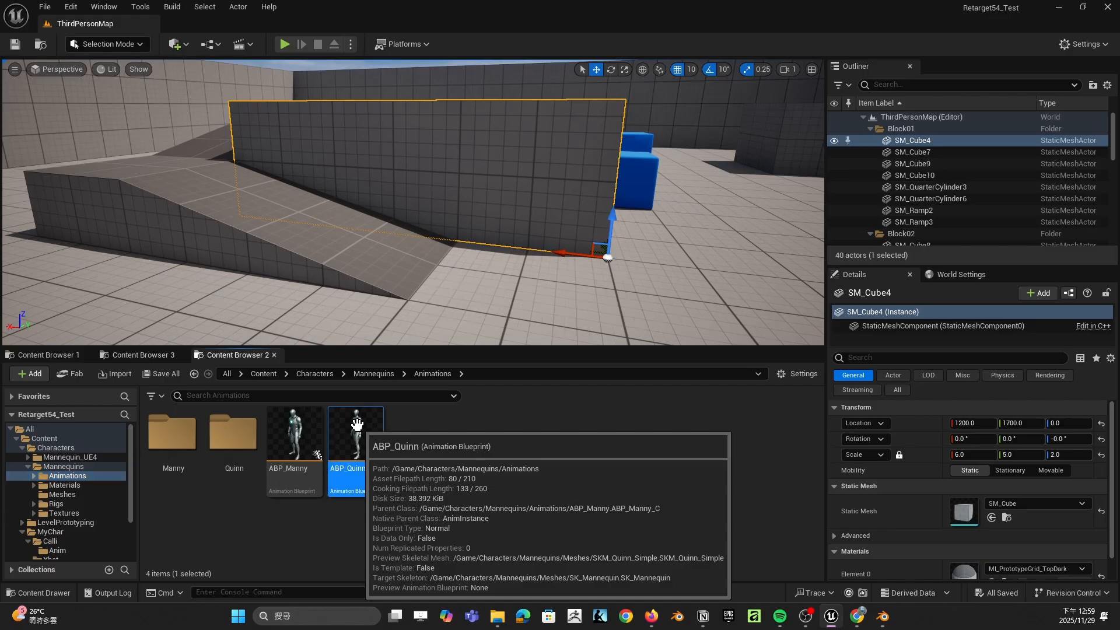
pyautogui.rightClick(357, 424)
pyautogui.click(442, 117)
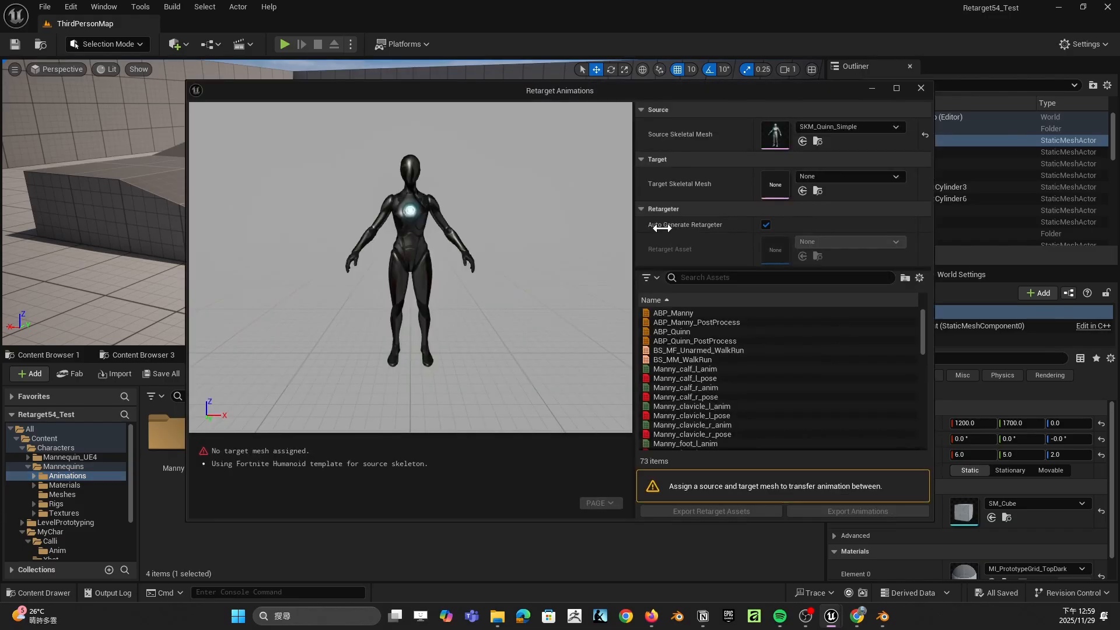
pyautogui.click(827, 175)
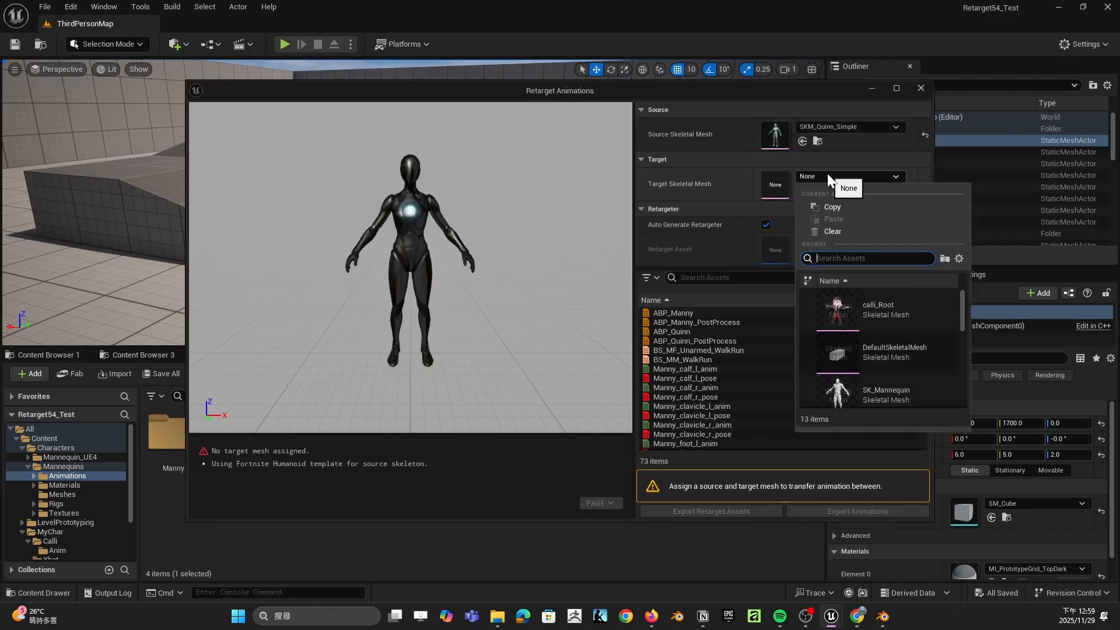
pyautogui.click(914, 306)
# Step: Preview MM_Walk_InPlace and MM_Jump on calli_Root, and close the retargeting window without exporting
pyautogui.scroll(-10, 725, 407)
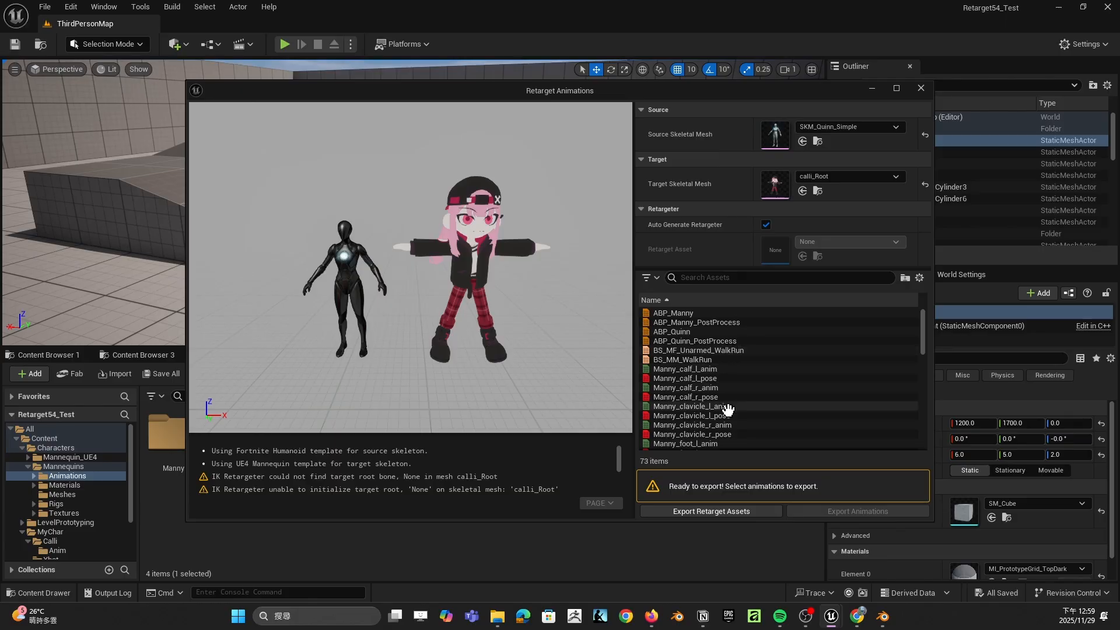
pyautogui.scroll(-5, 723, 402)
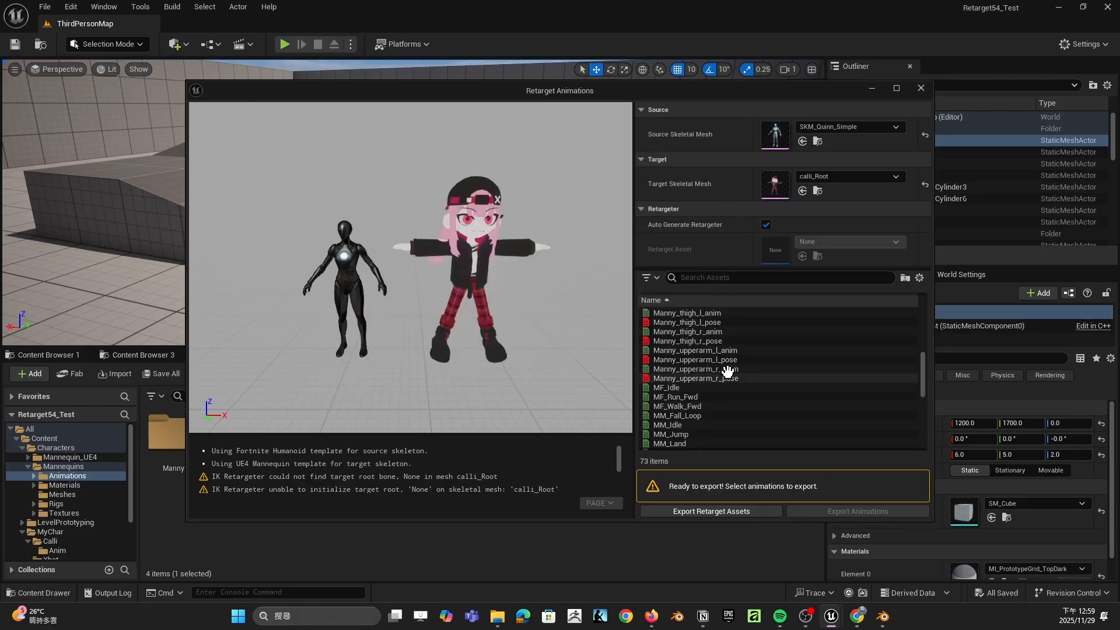
pyautogui.click(714, 424)
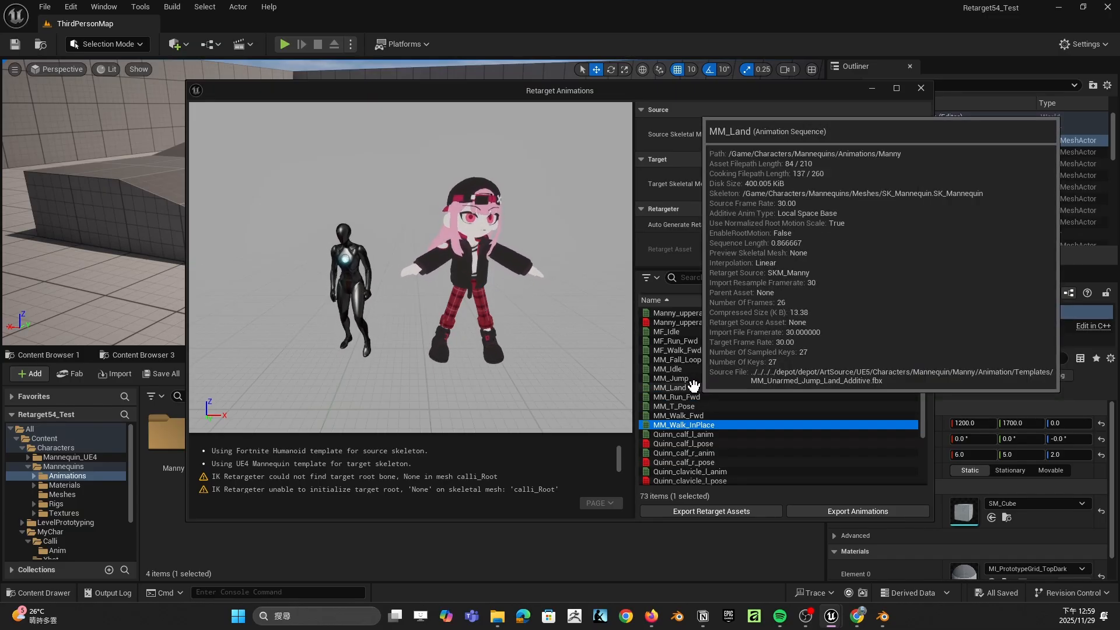
pyautogui.click(694, 378)
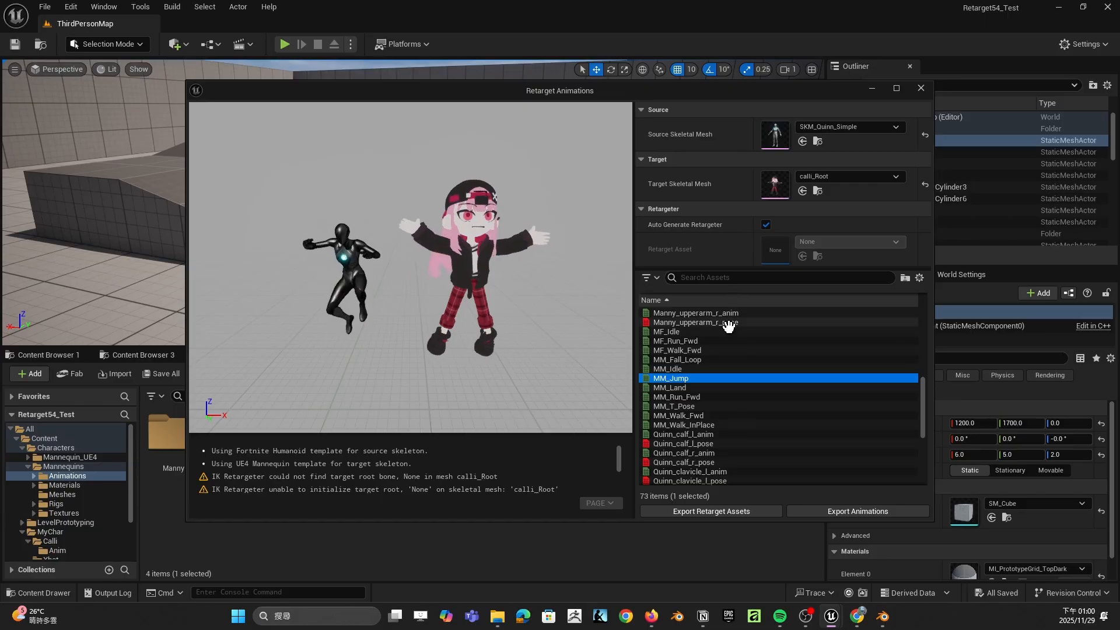
pyautogui.click(919, 90)
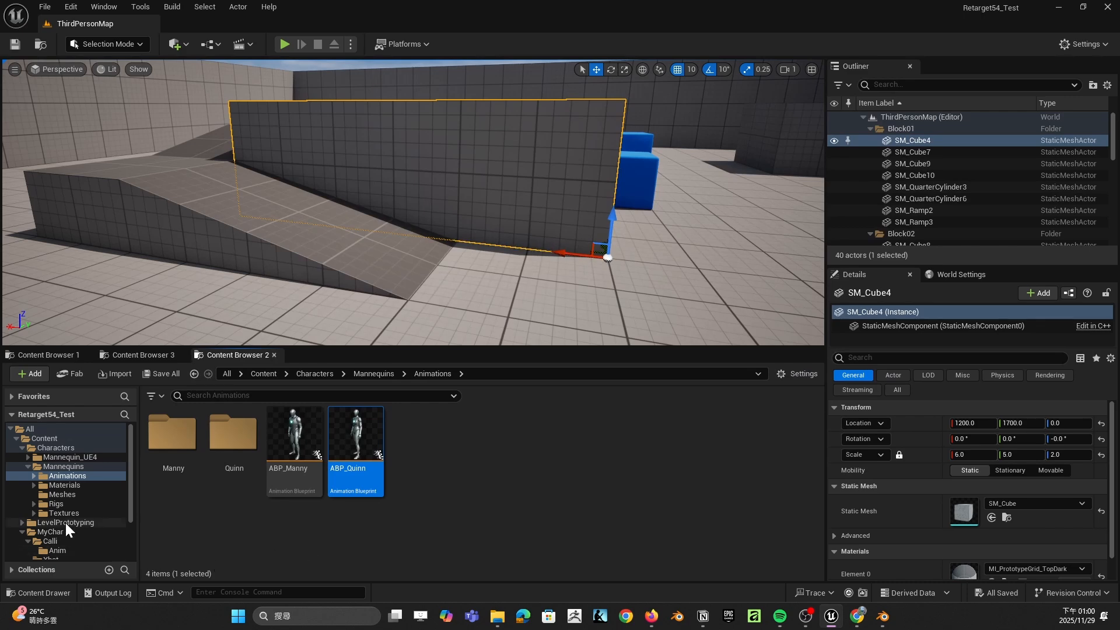
# Step: Create an IK Rig from the calli_Root skeletal mesh in the MyChar Calli folder and open it for editing
pyautogui.scroll(-2, 62, 518)
pyautogui.click(58, 504)
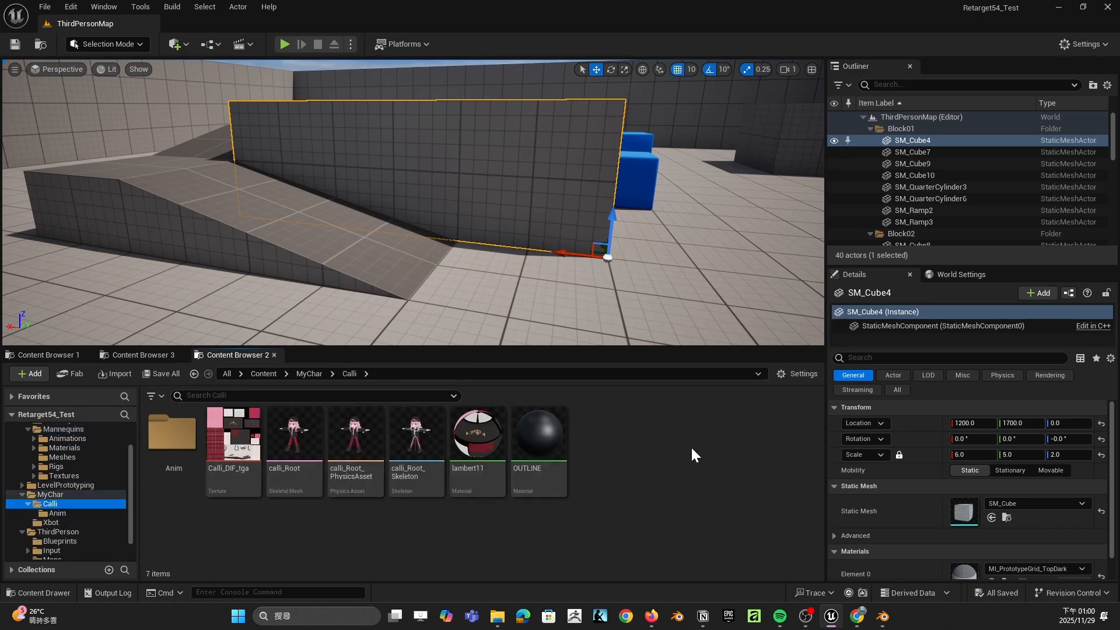
pyautogui.click(647, 484)
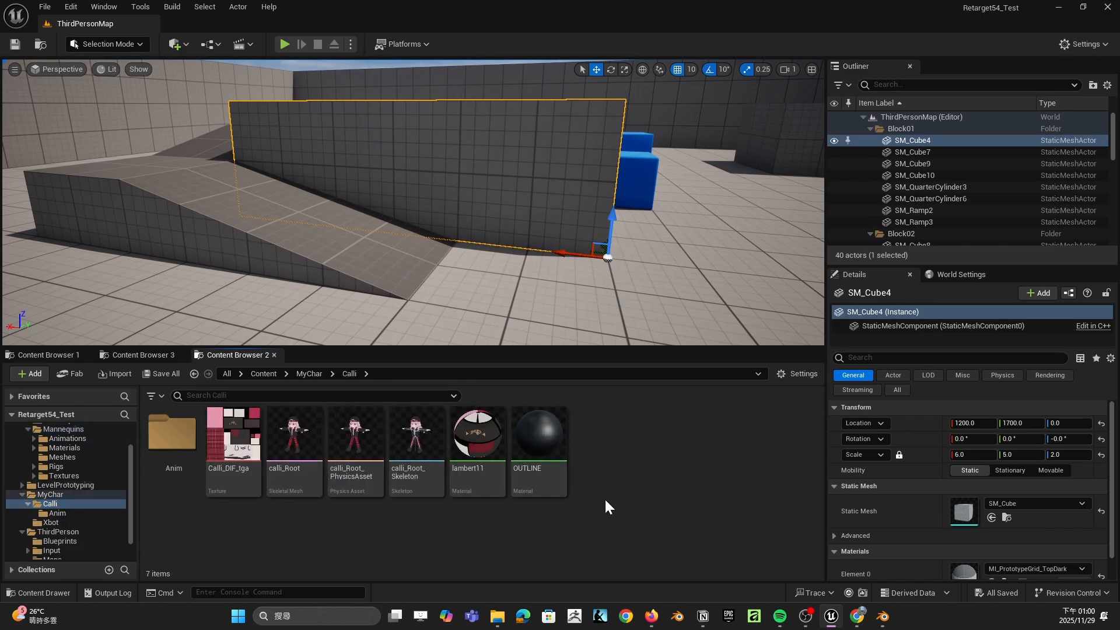
pyautogui.click(297, 429)
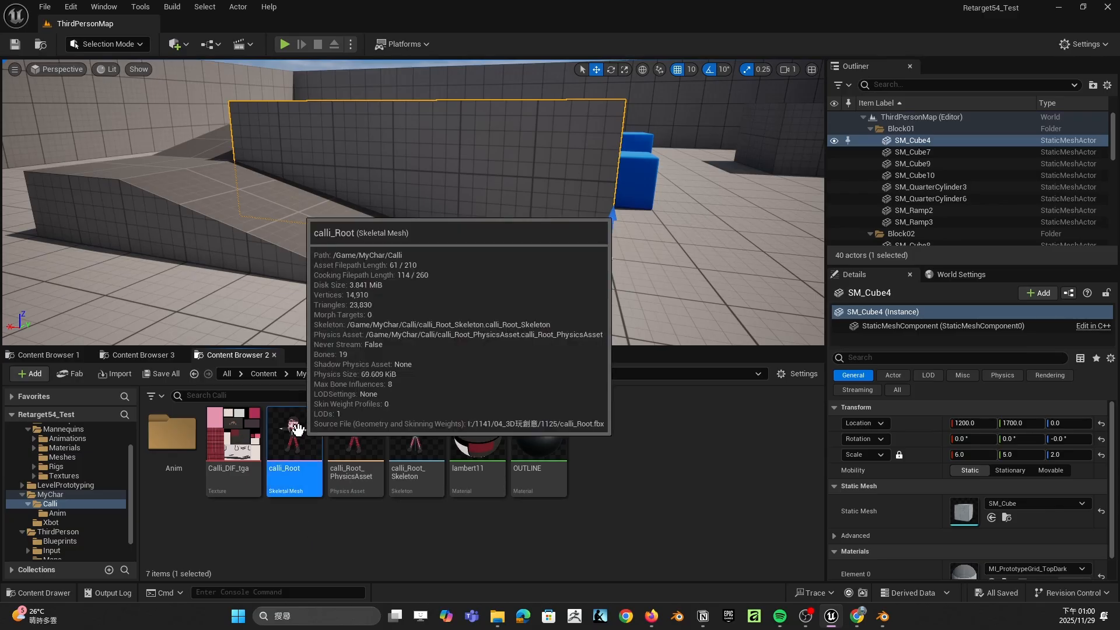
pyautogui.rightClick(282, 442)
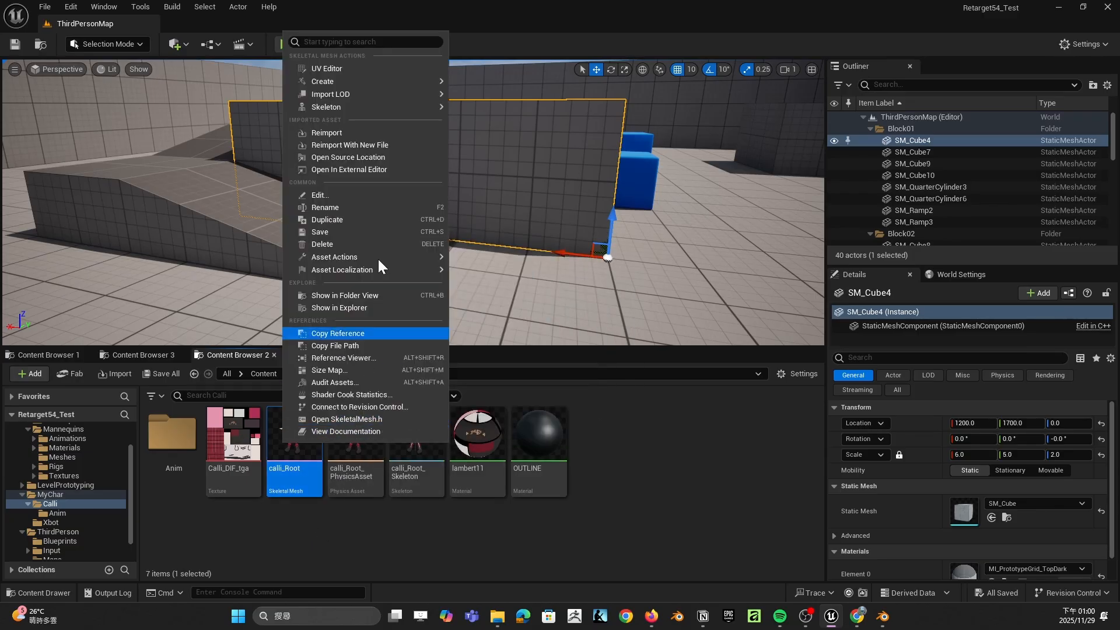
pyautogui.moveTo(389, 81)
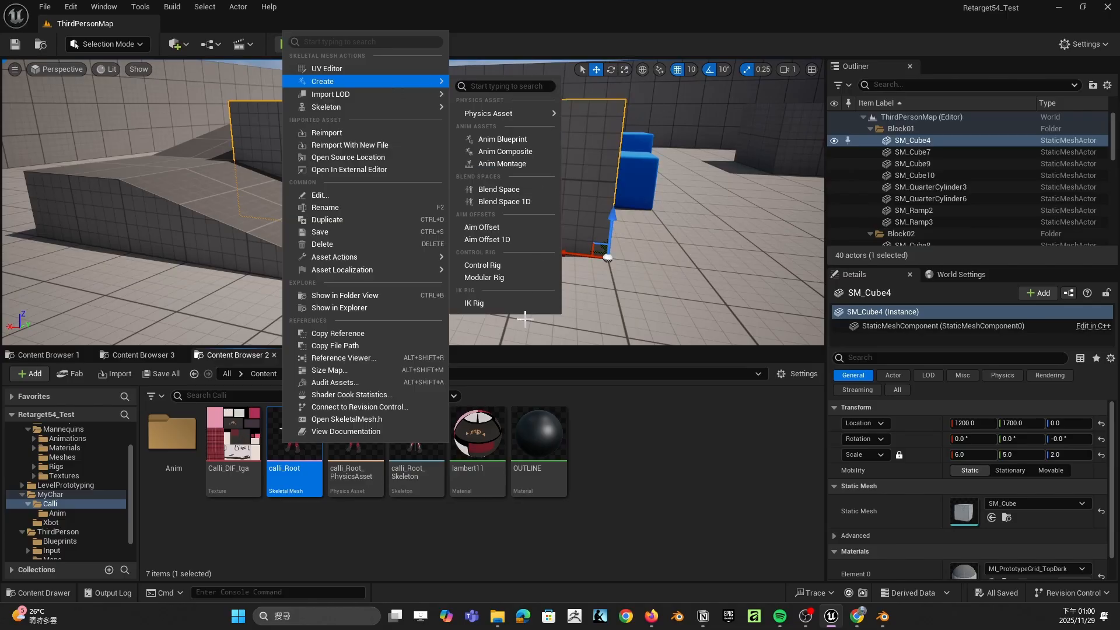
pyautogui.click(510, 306)
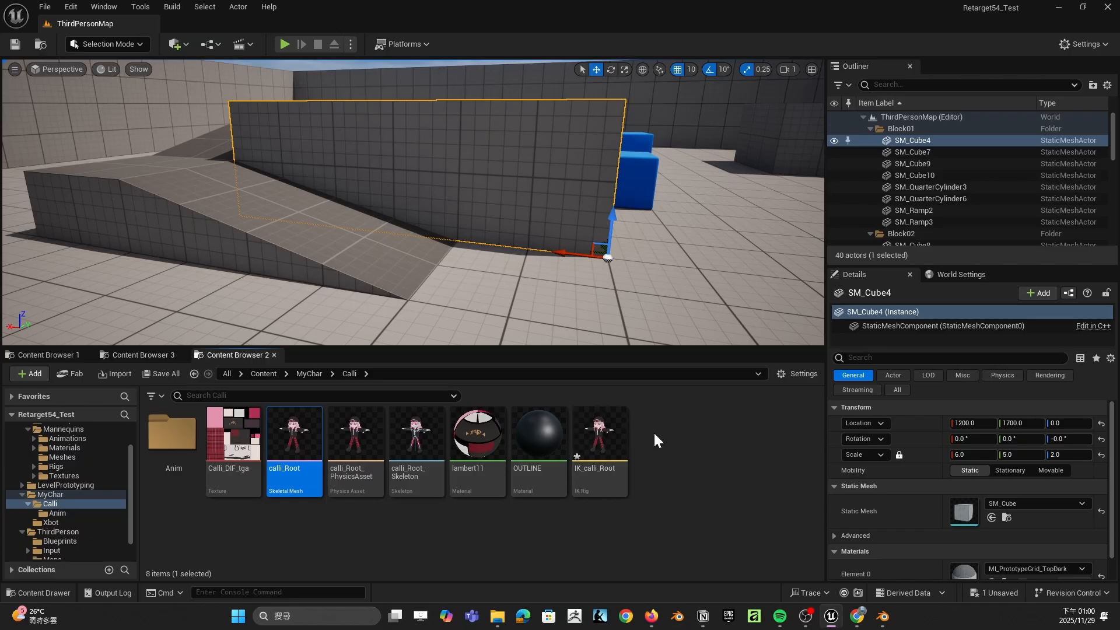
pyautogui.doubleClick(601, 437)
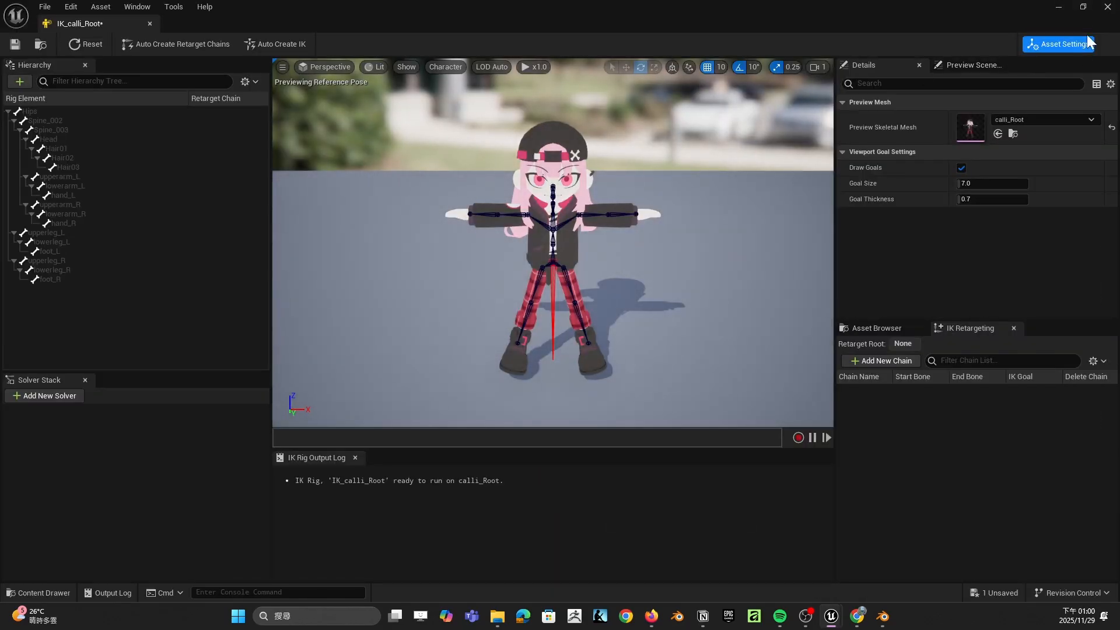
# Step: Search the whole Content folder for "ik" and open the IK_Mannequin rig alongside IK_calli_Root in a maximized editor window
pyautogui.click(1083, 7)
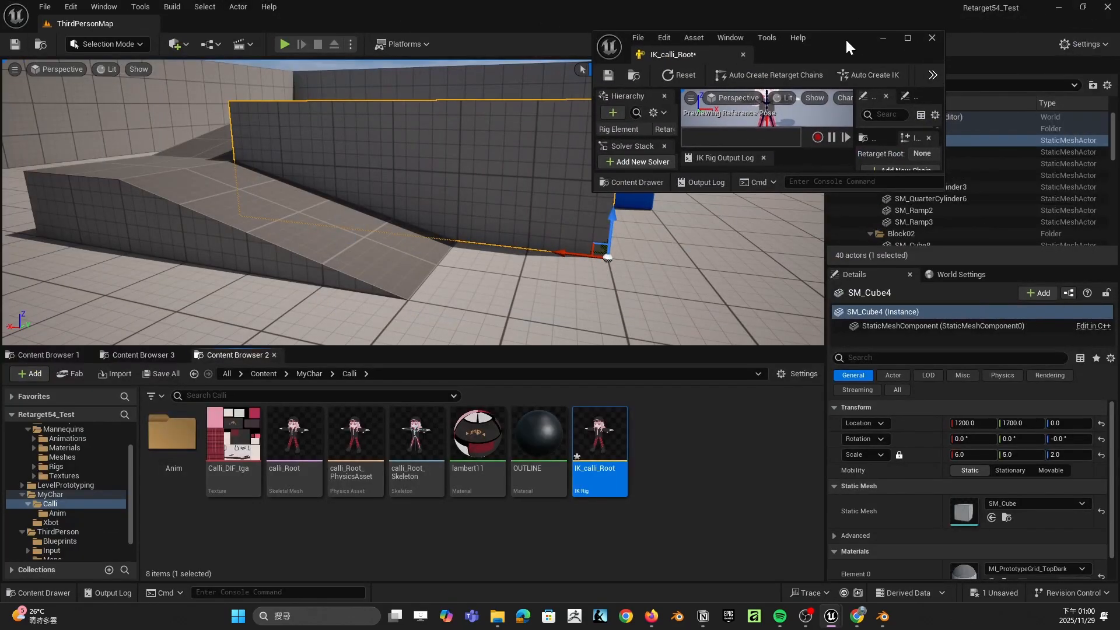
pyautogui.moveTo(846, 38); pyautogui.dragTo(843, 106)
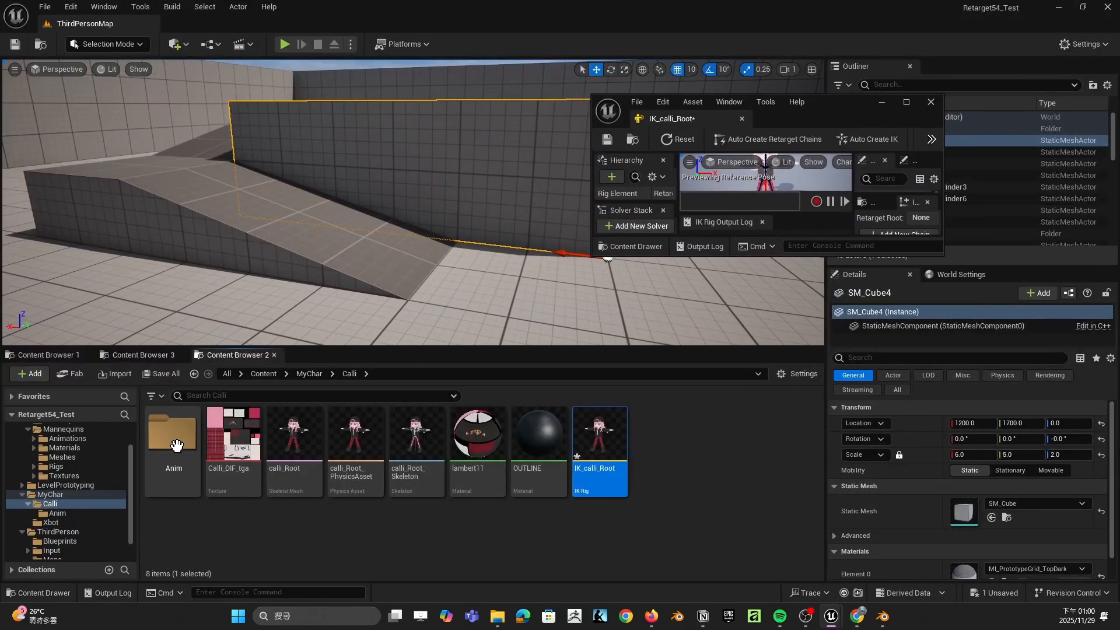
pyautogui.click(60, 429)
pyautogui.scroll(2, 59, 466)
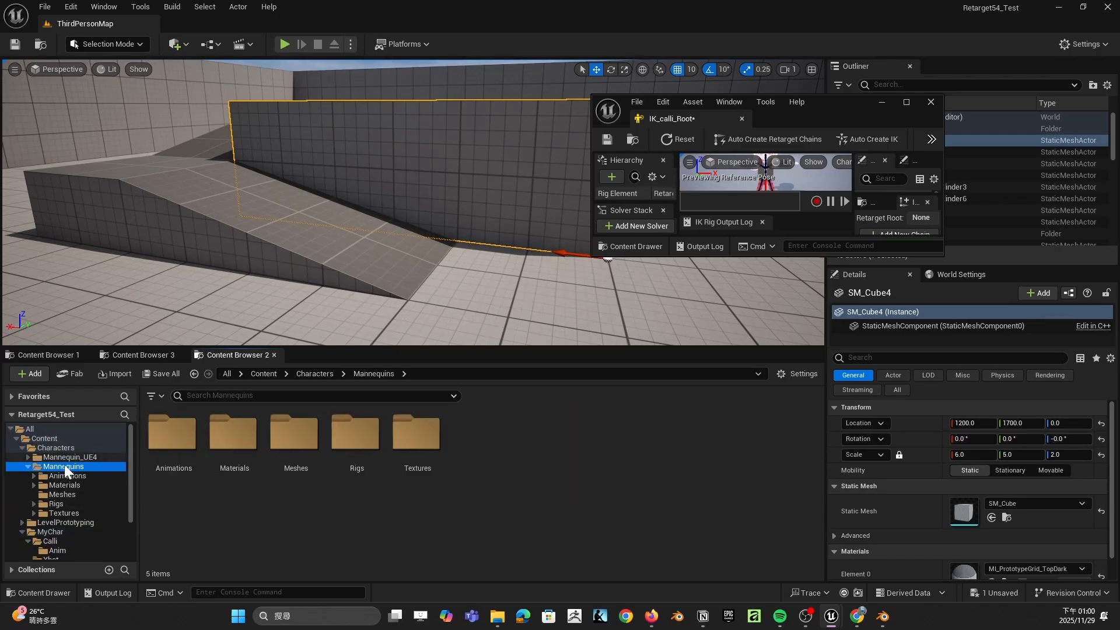
pyautogui.click(50, 448)
pyautogui.click(45, 438)
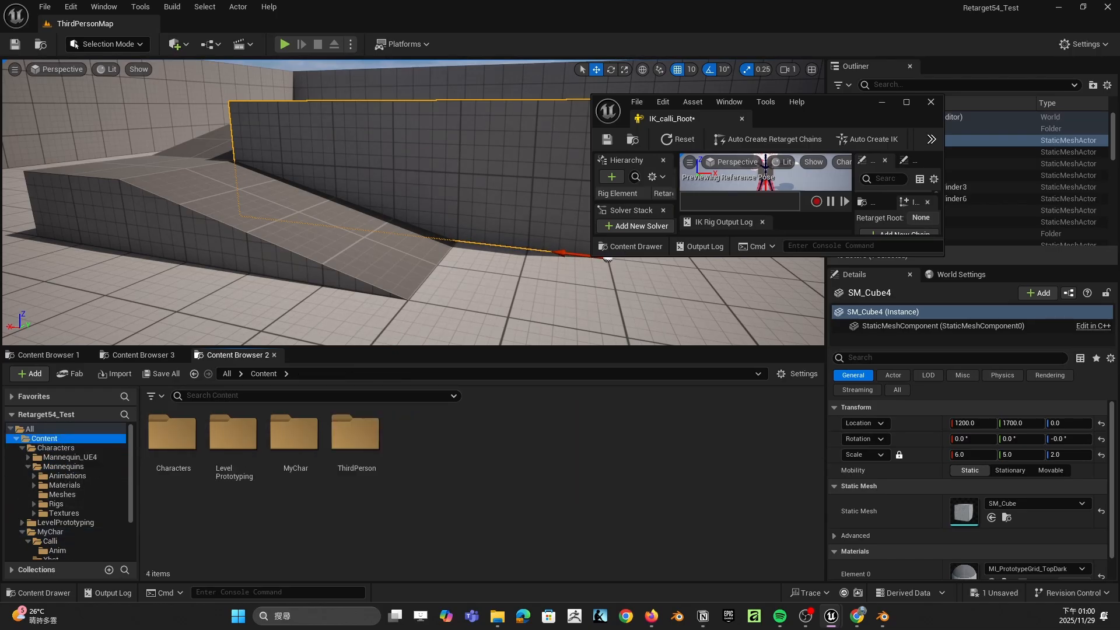
pyautogui.write('ik')
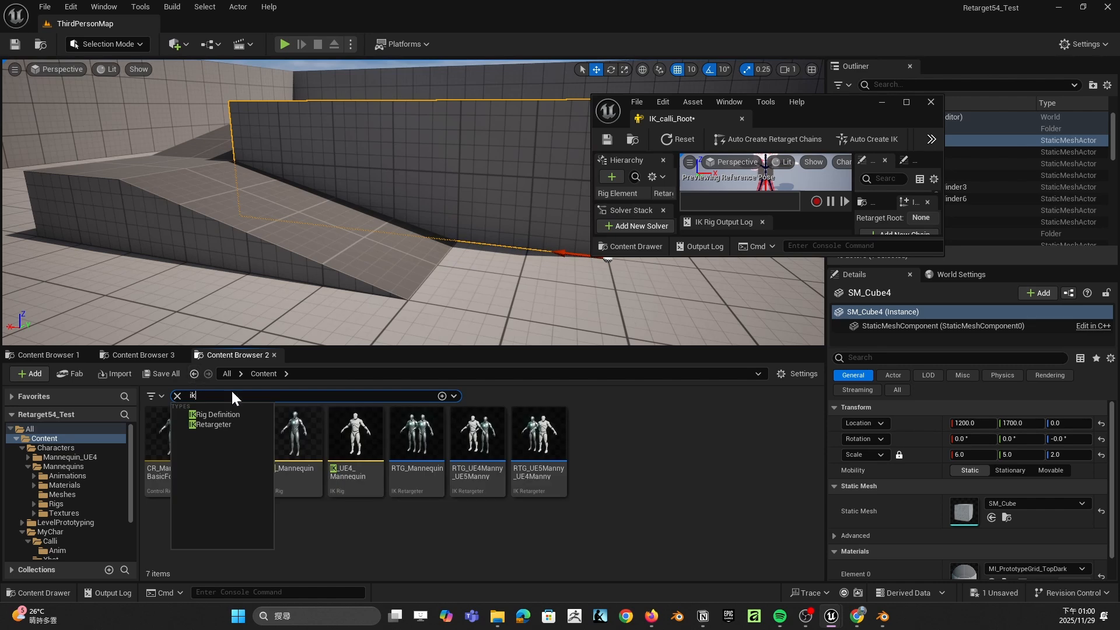
pyautogui.click(313, 413)
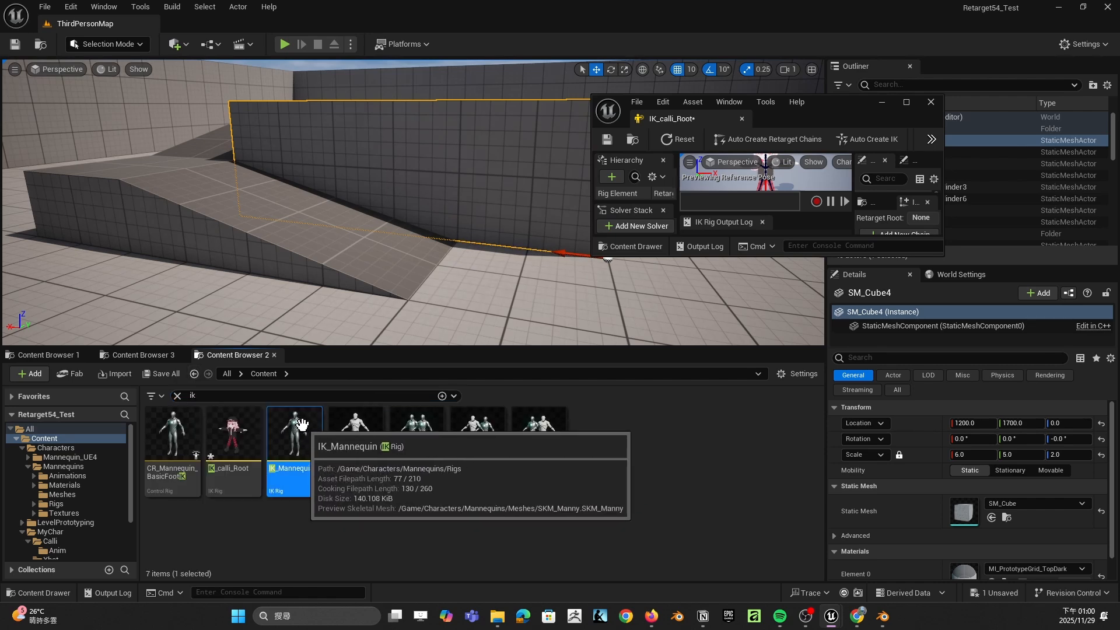
pyautogui.doubleClick(282, 426)
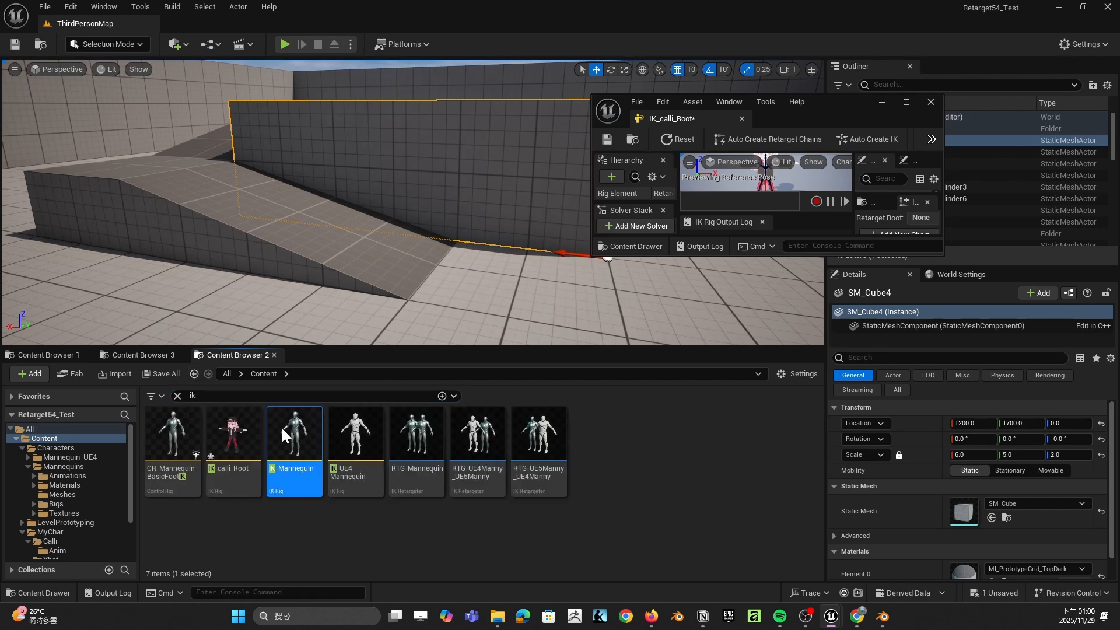
pyautogui.click(906, 100)
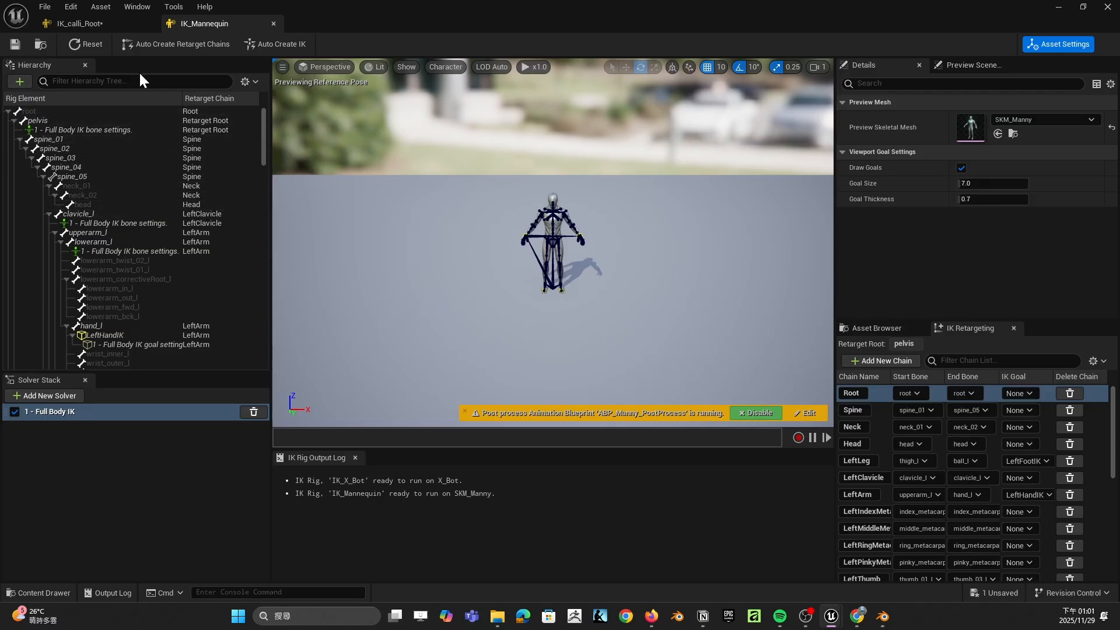
# Step: Inspect the retarget chain assignments of the pelvis and root bones in IK_Mannequin
pyautogui.click(220, 130)
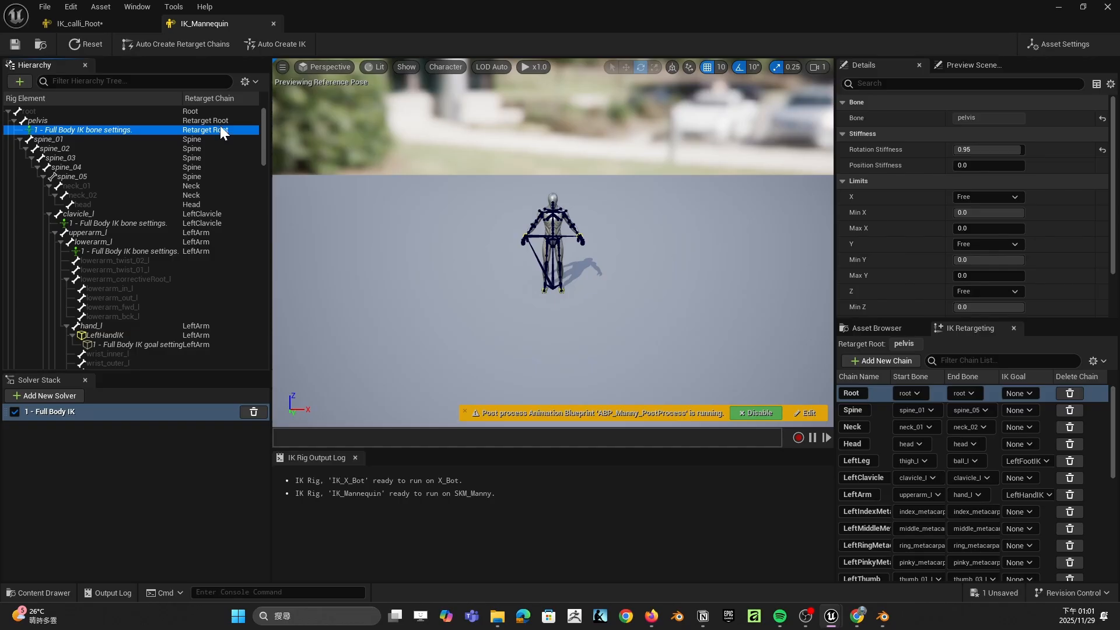
pyautogui.click(190, 120)
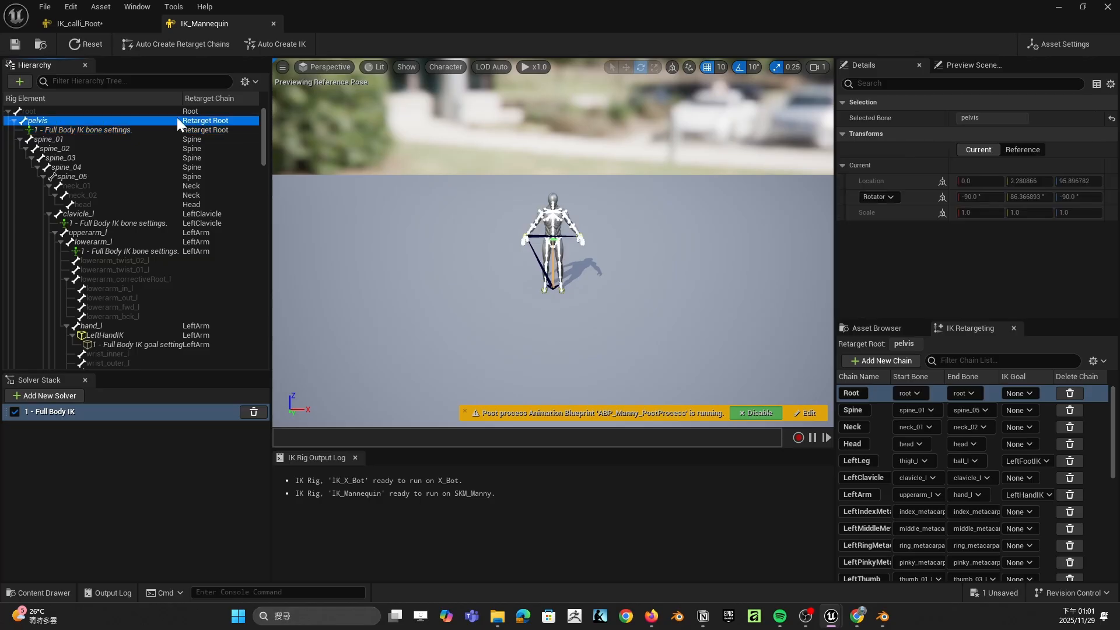
pyautogui.click(79, 112)
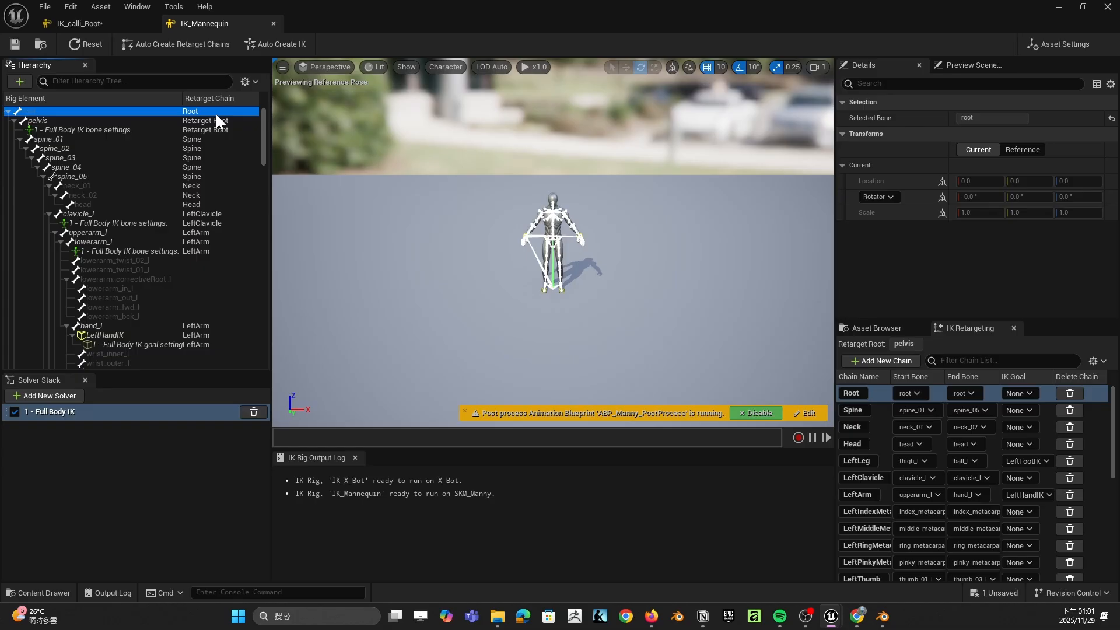
# Step: Set the Hips bone as the retarget root in IK_calli_Root
pyautogui.click(120, 23)
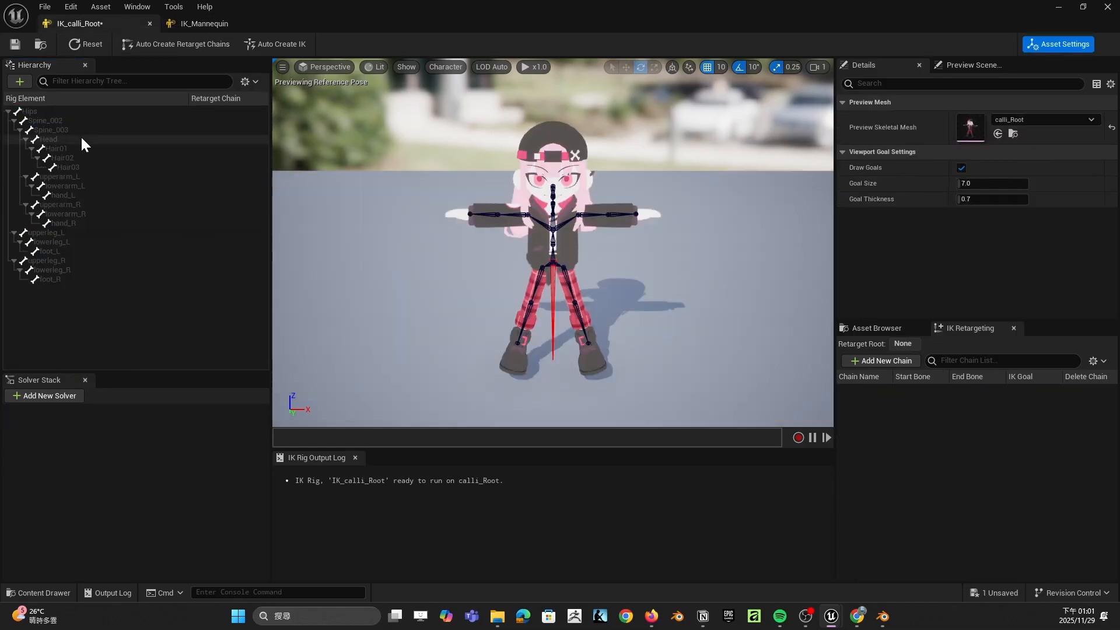
pyautogui.click(49, 111)
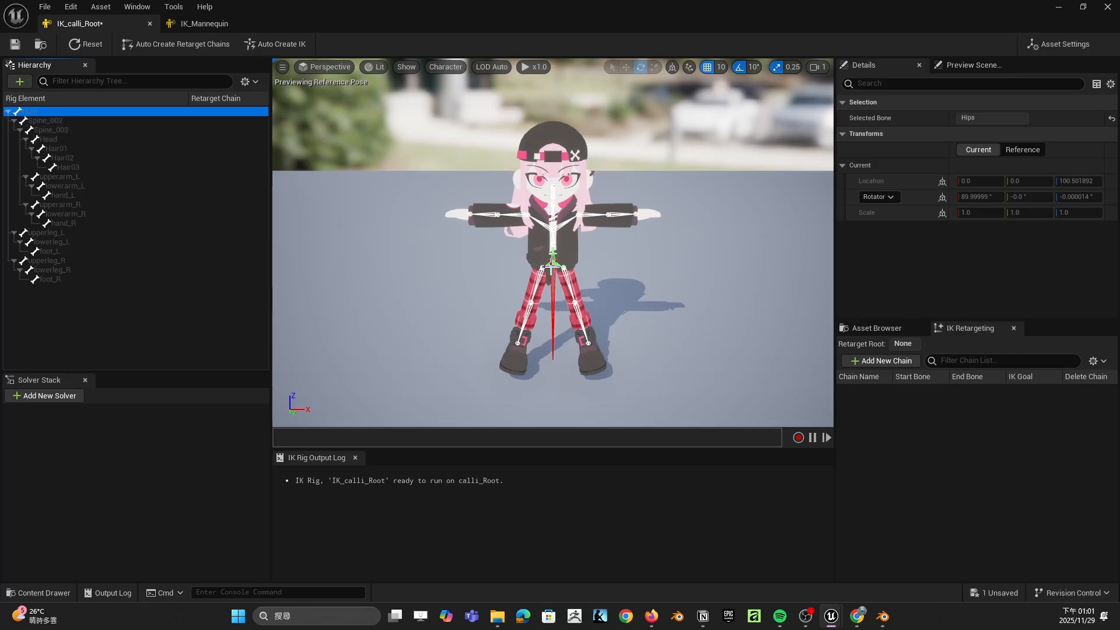
pyautogui.rightClick(77, 115)
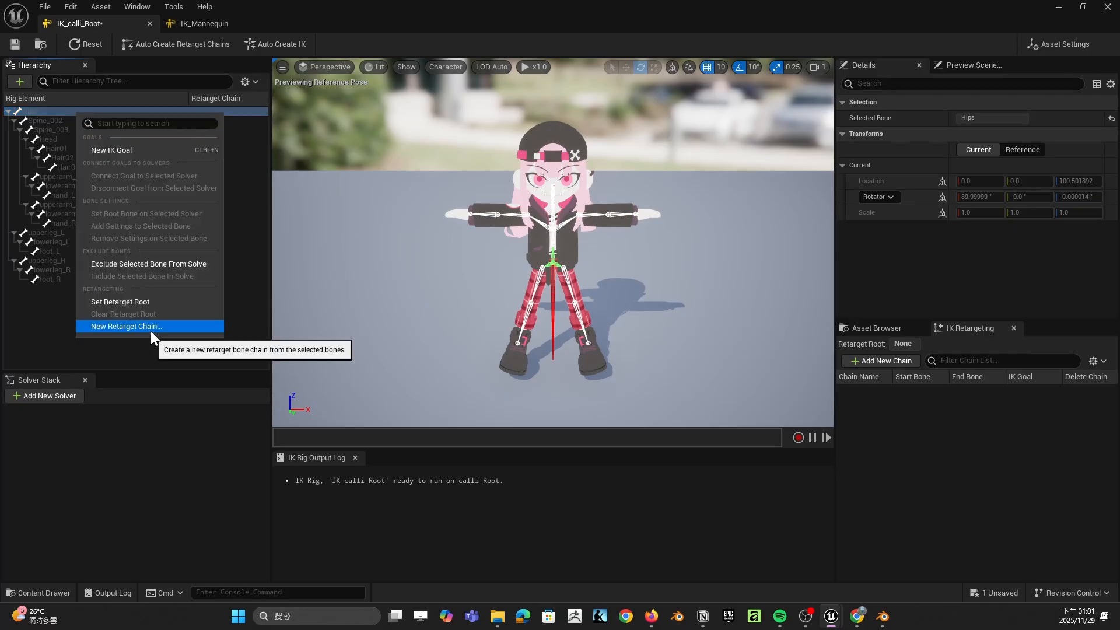
pyautogui.click(159, 302)
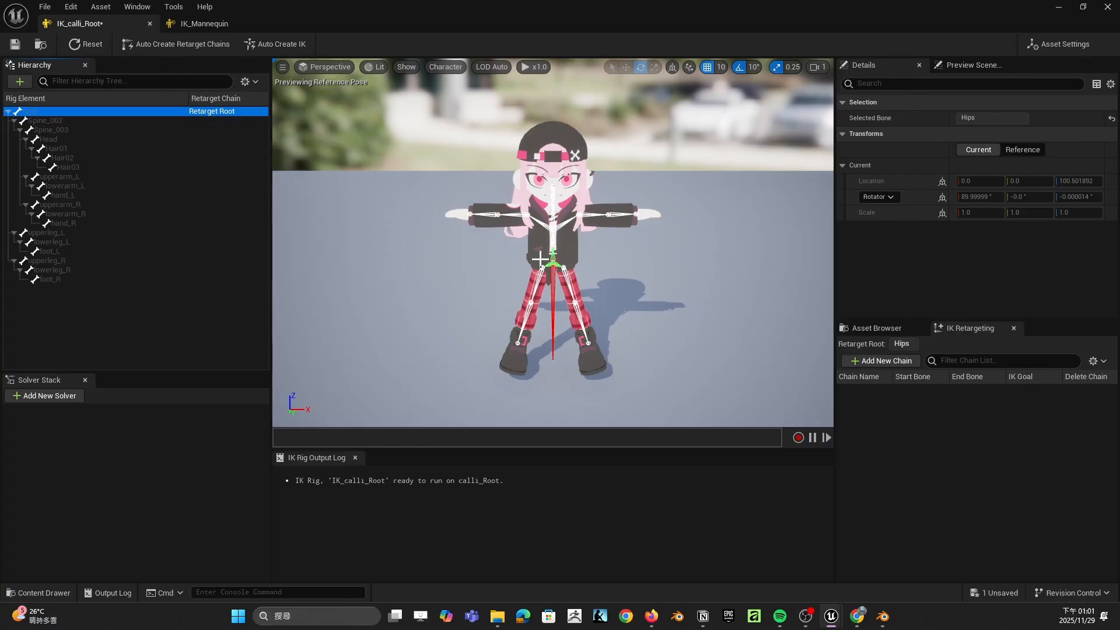
# Step: Examine where the pelvis bone sits on the mannequin's skeleton in IK_Mannequin
pyautogui.click(198, 23)
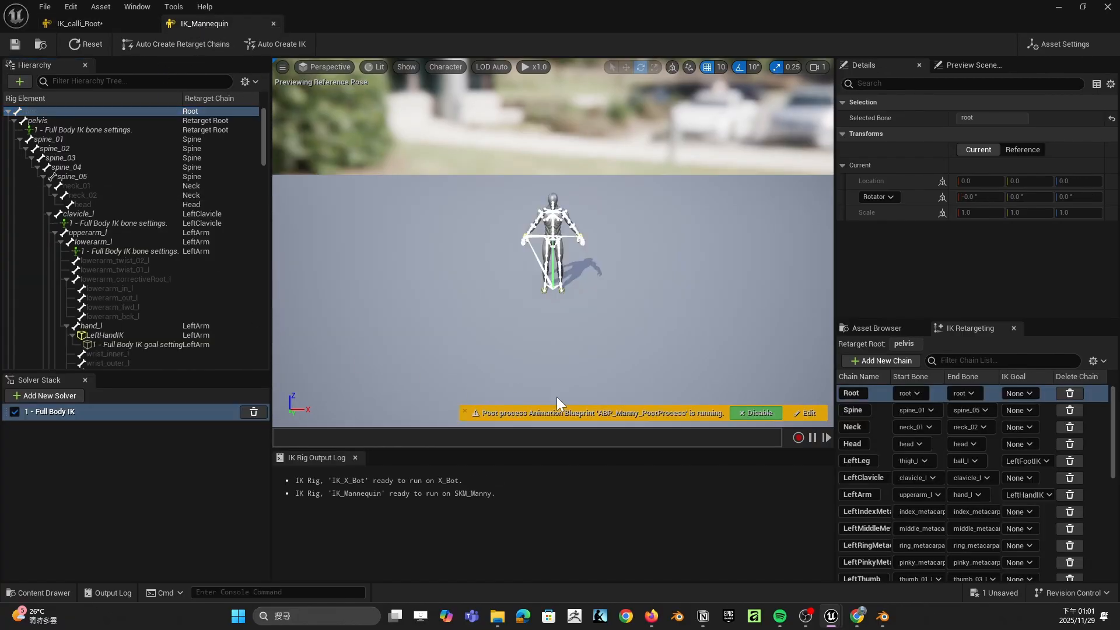
pyautogui.click(119, 122)
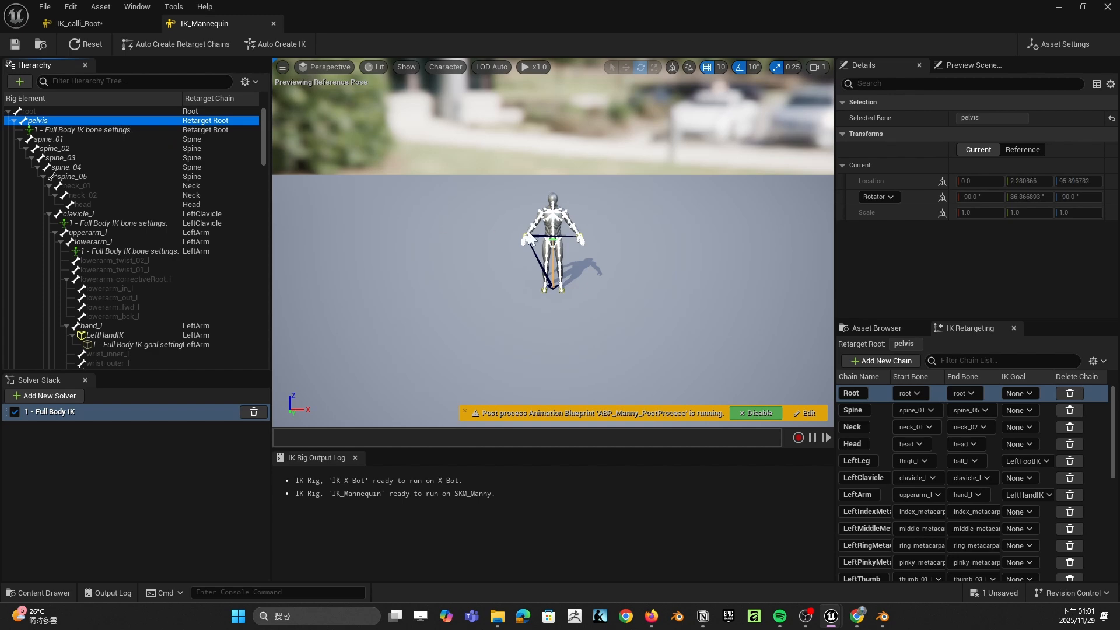
pyautogui.scroll(8, 547, 251)
pyautogui.scroll(-2, 544, 236)
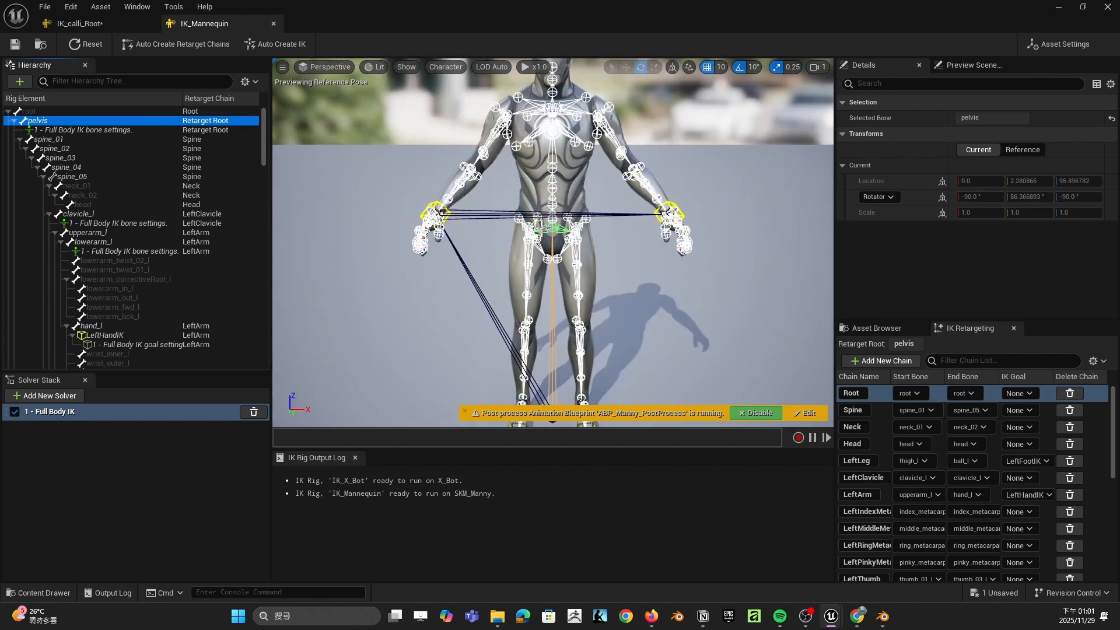
# Step: Add a retarget chain named Spine in IK_calli_Root, running from Spine_002 to Spine_003 without a goal
pyautogui.click(97, 23)
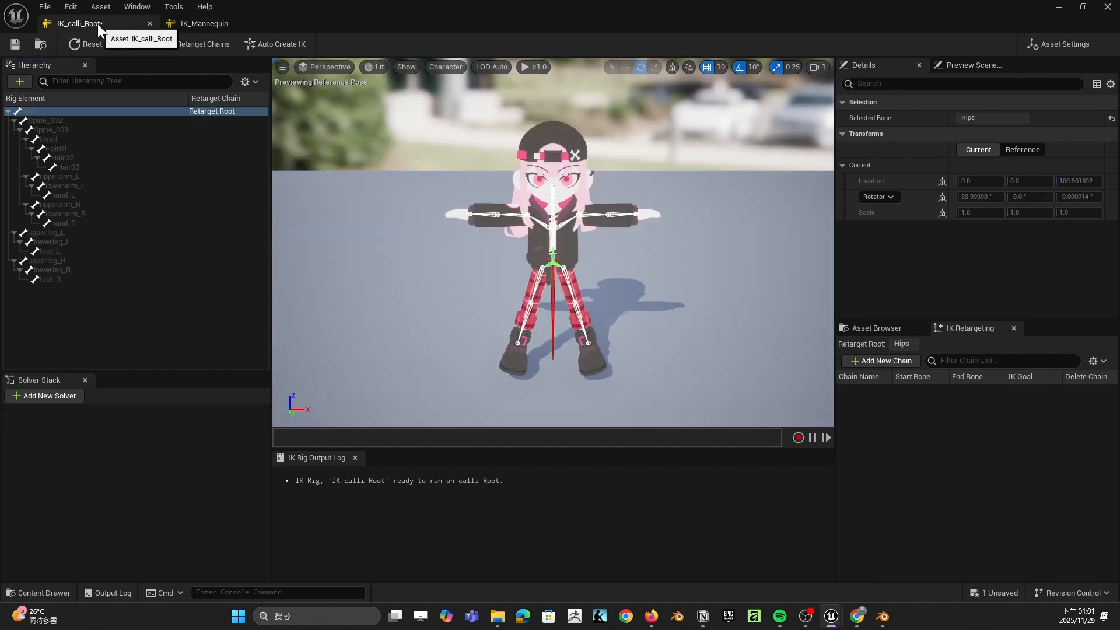
pyautogui.click(86, 121)
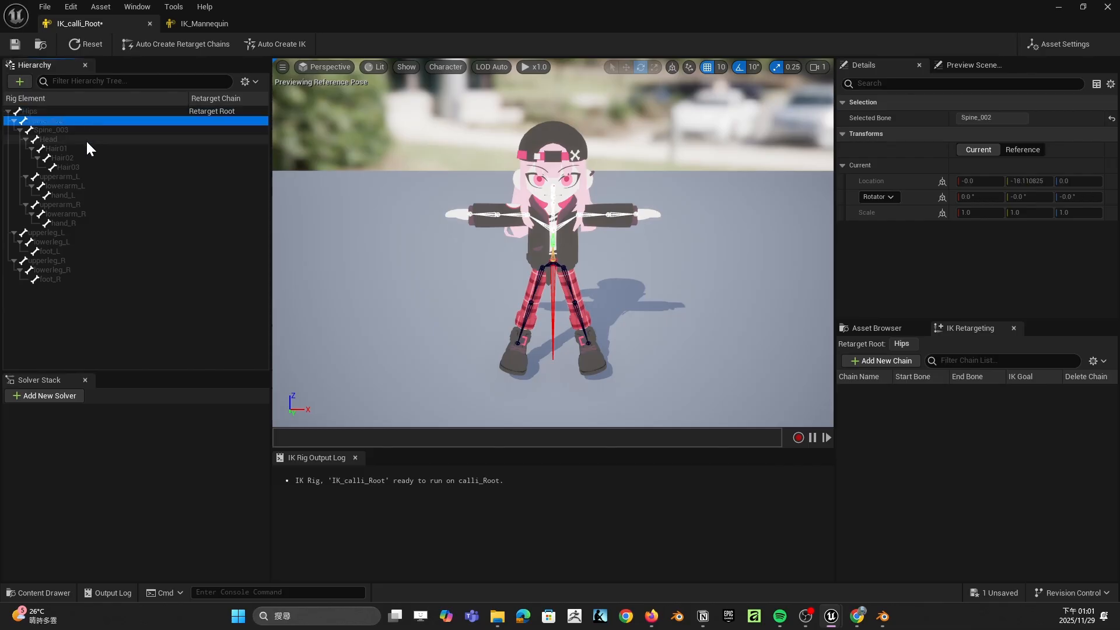
pyautogui.keyDown('shift'); pyautogui.click(80, 129); pyautogui.keyUp('shift')
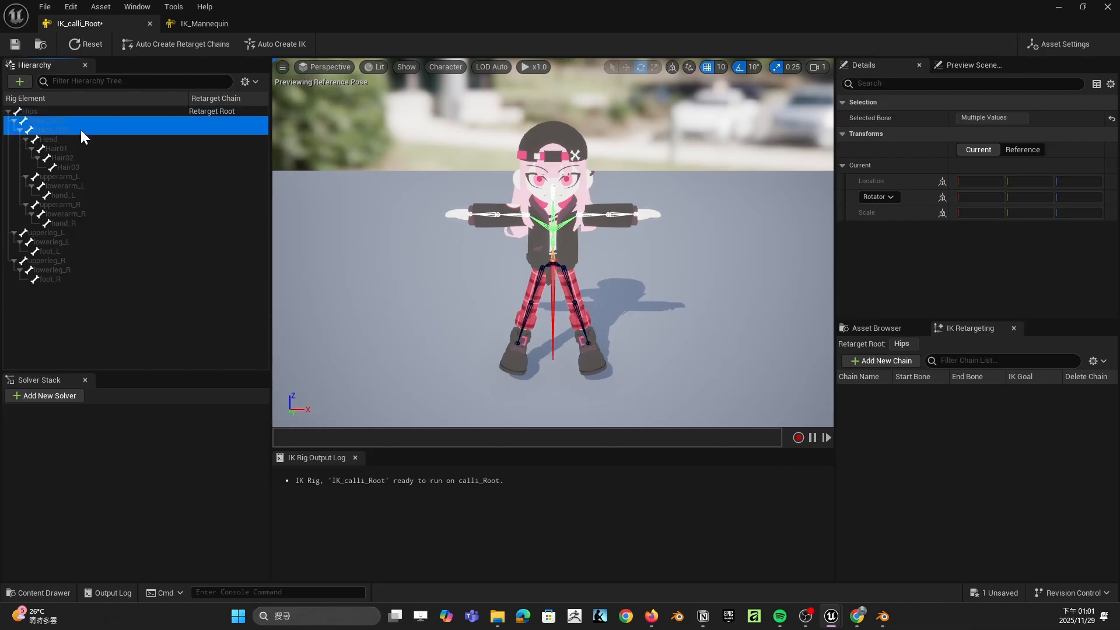
pyautogui.click(869, 363)
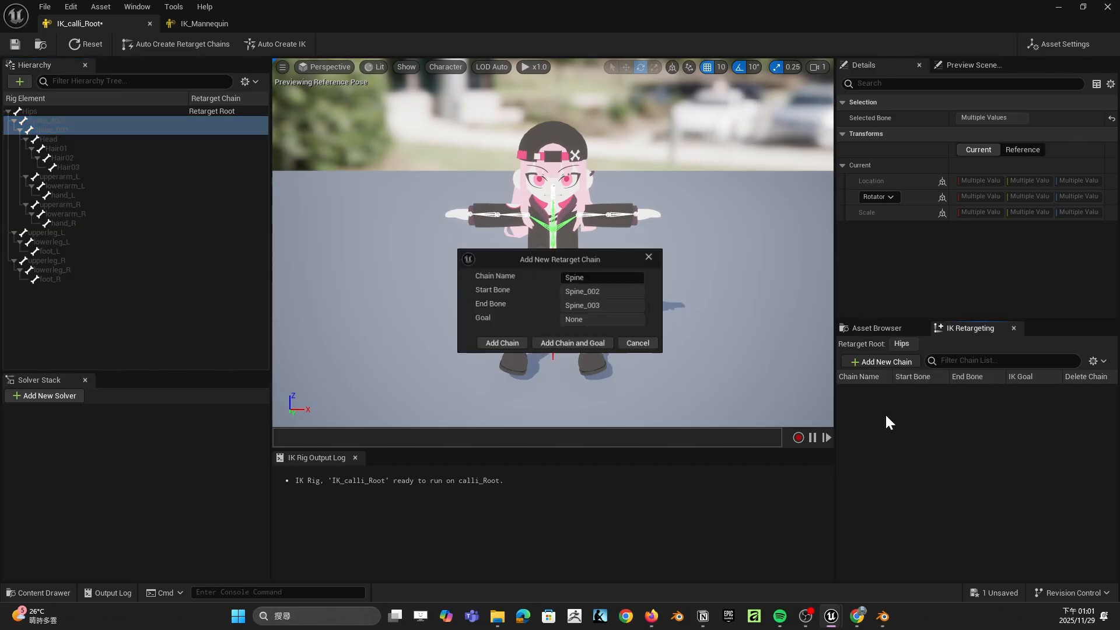
pyautogui.click(502, 344)
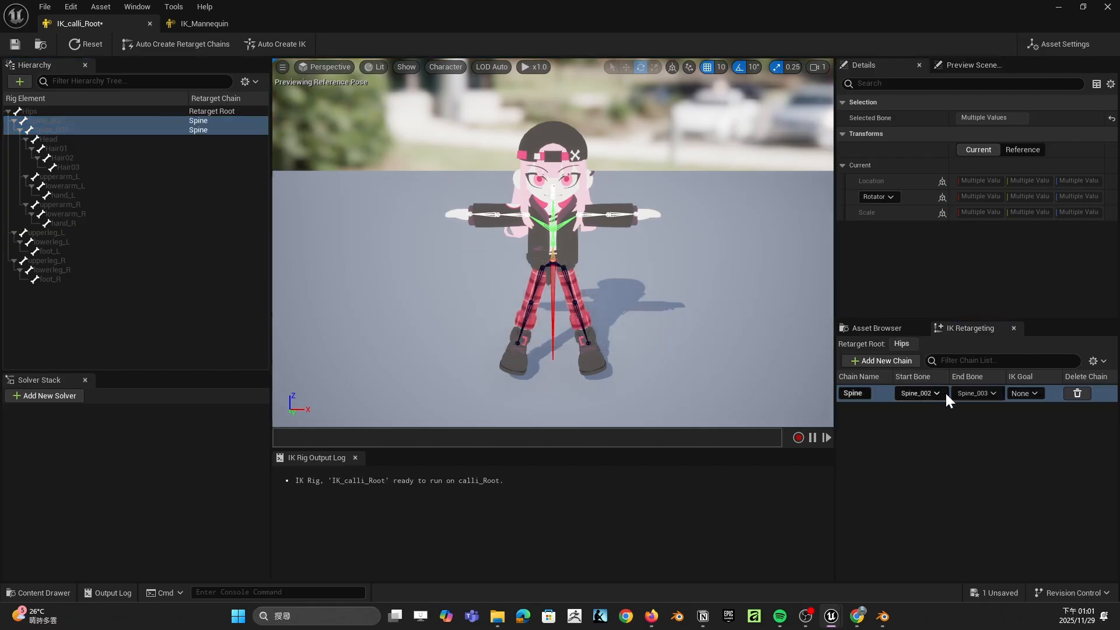
# Step: Add a retarget chain named Head using the Head bone as both start and end, without a goal
pyautogui.click(67, 140)
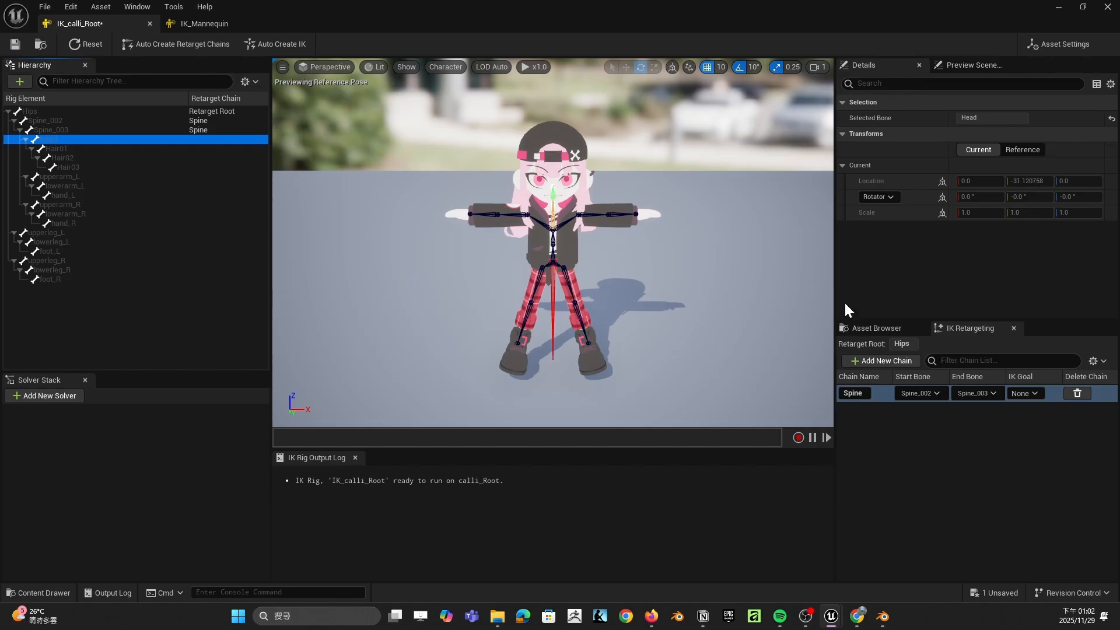
pyautogui.click(863, 359)
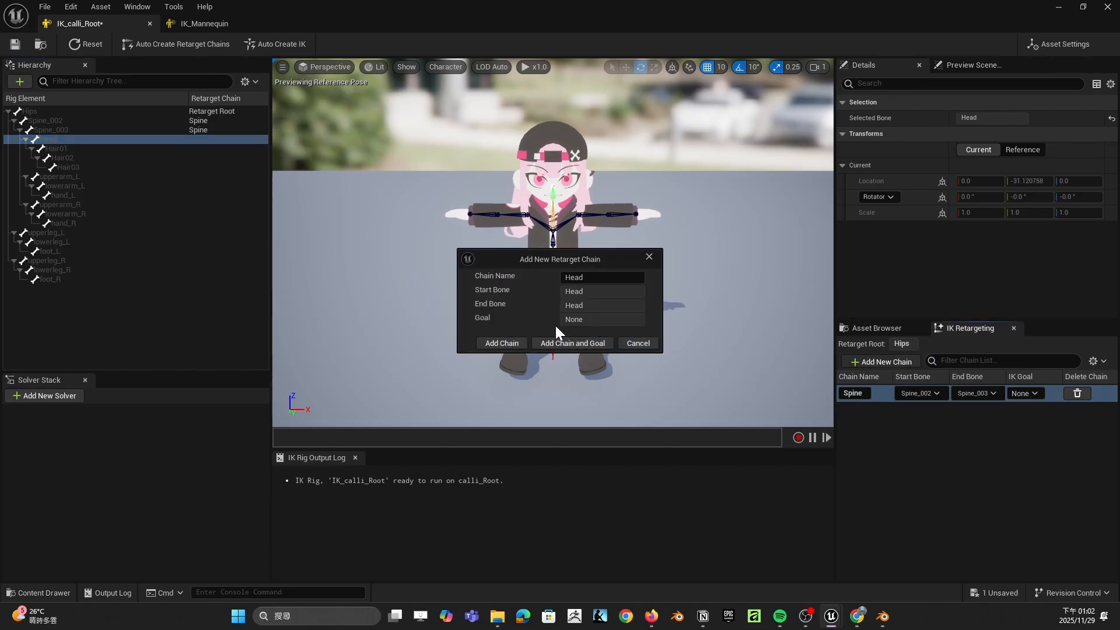
pyautogui.click(502, 344)
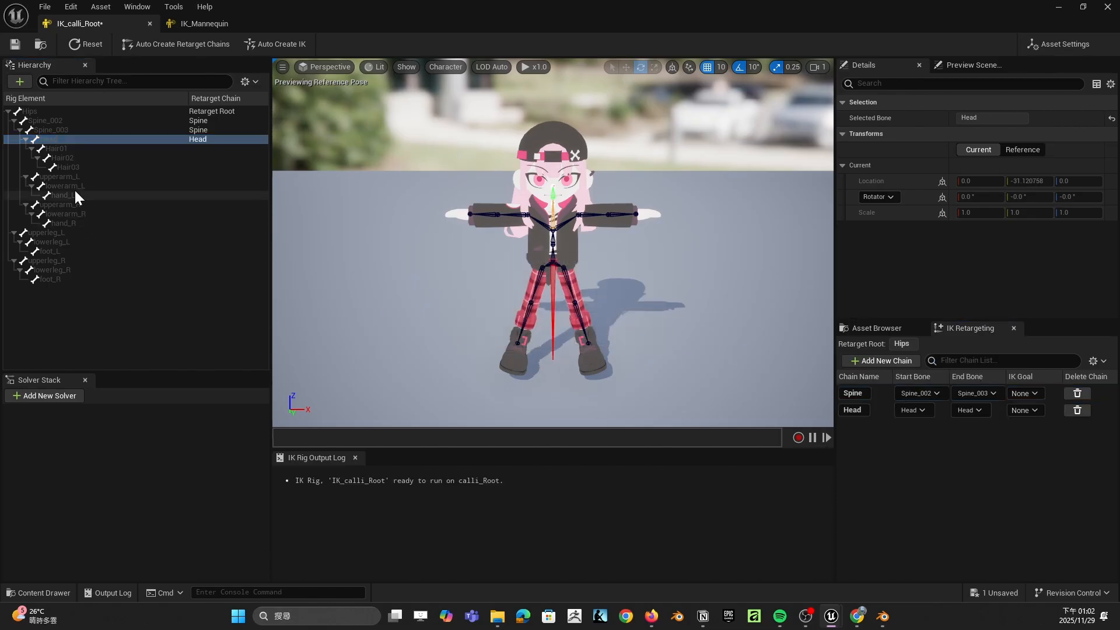
# Step: Examine the hair bones and the left arm bones from upperarm_L to hand_L in the IK_calli_Root hierarchy
pyautogui.click(68, 149)
pyautogui.click(78, 166)
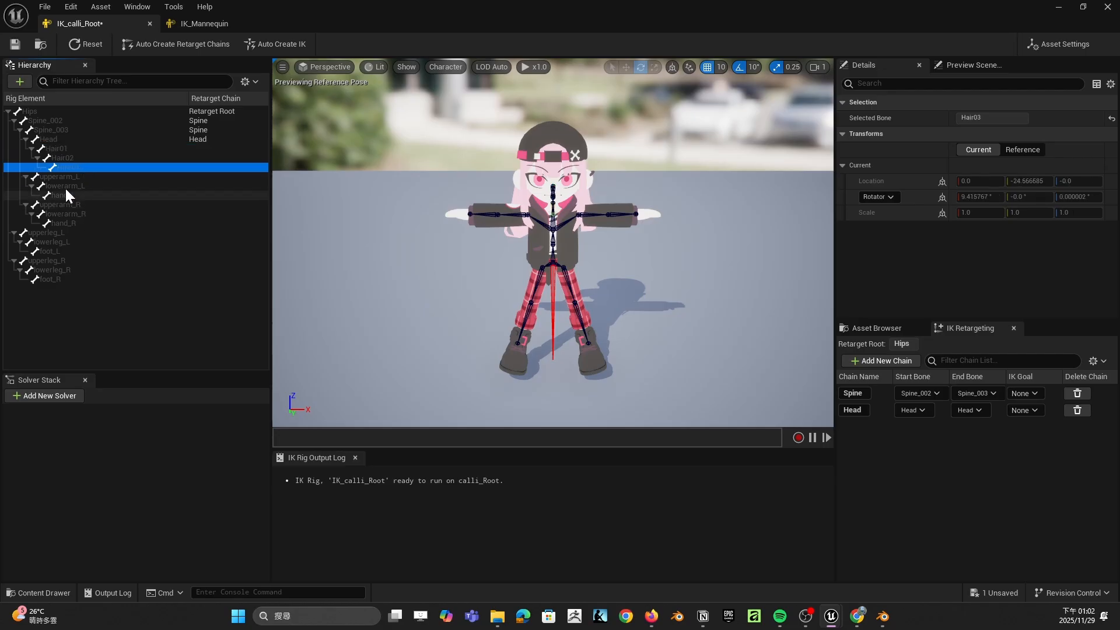
pyautogui.click(68, 177)
pyautogui.keyDown('shift'); pyautogui.click(88, 185); pyautogui.keyUp('shift')
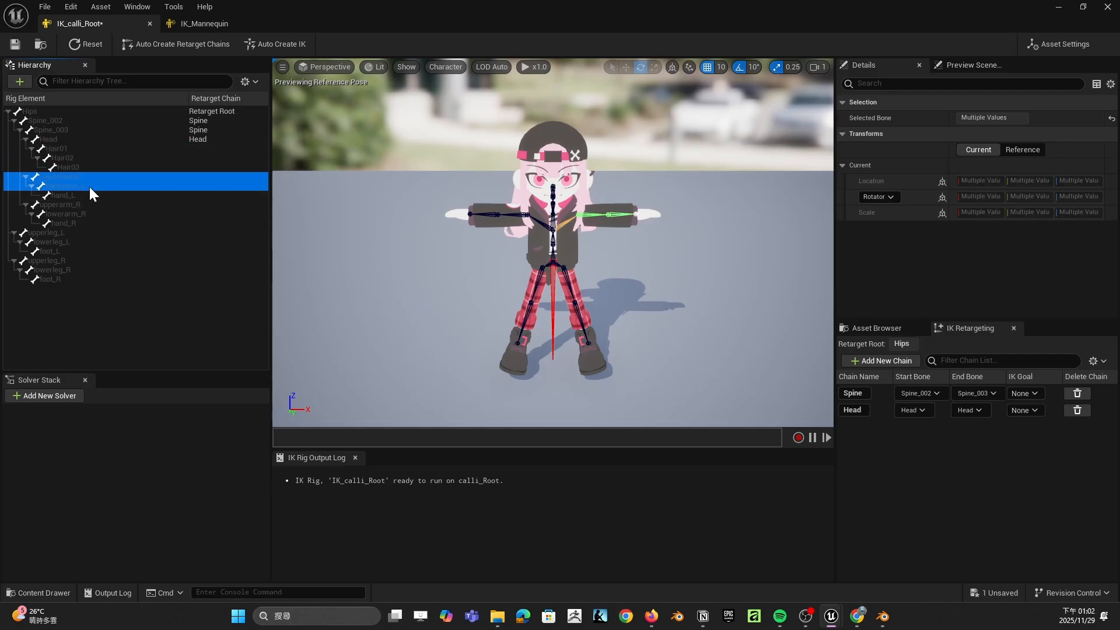
pyautogui.keyDown('shift'); pyautogui.click(93, 196); pyautogui.keyUp('shift')
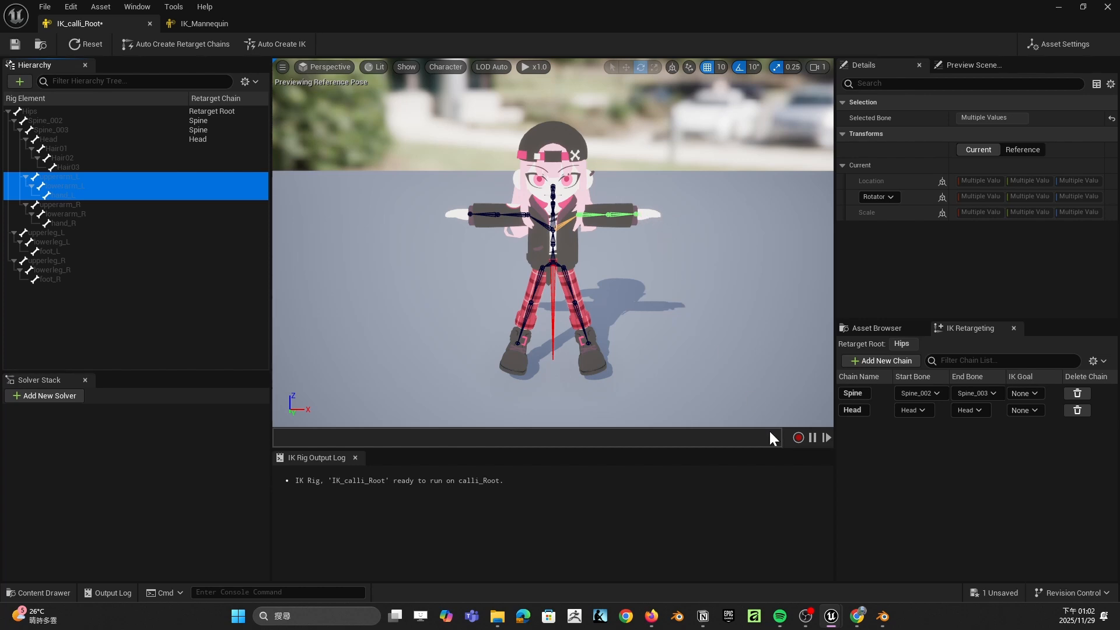
# Step: Switch to Blender and examine the arm bones of Calli's armature out to the tip of the left hand bone
pyautogui.click(882, 616)
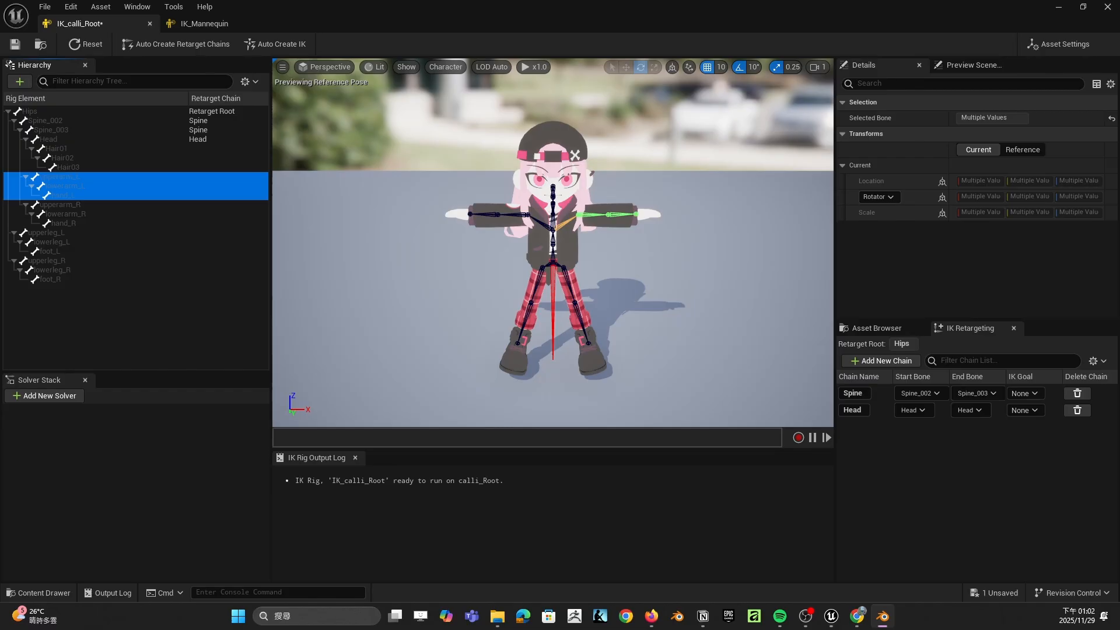
pyautogui.moveTo(922, 42); pyautogui.dragTo(672, 233)
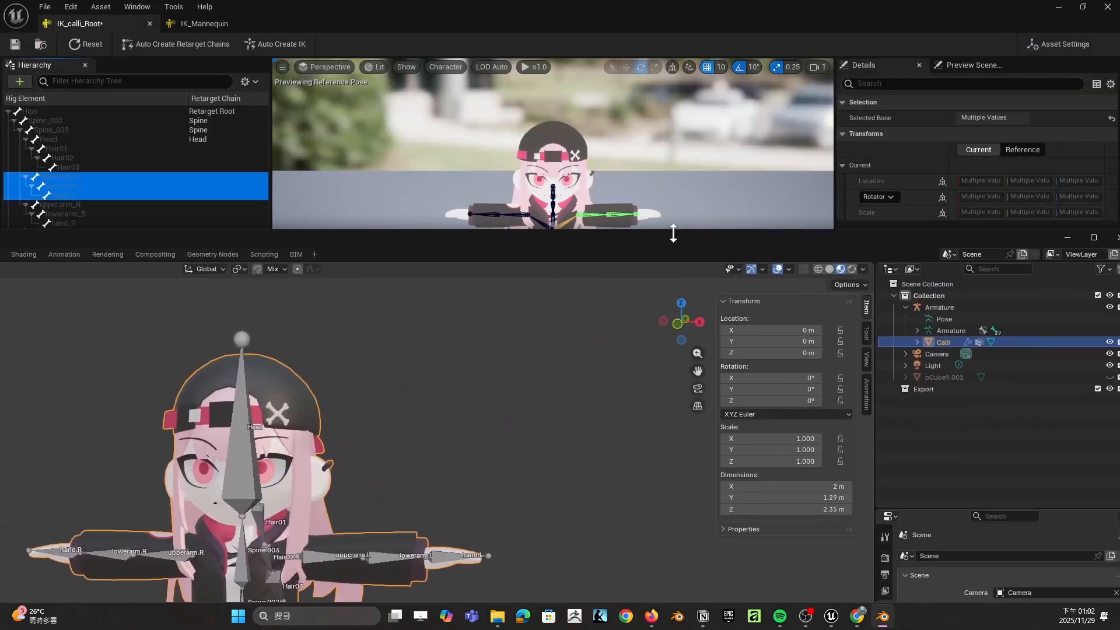
pyautogui.click(1089, 238)
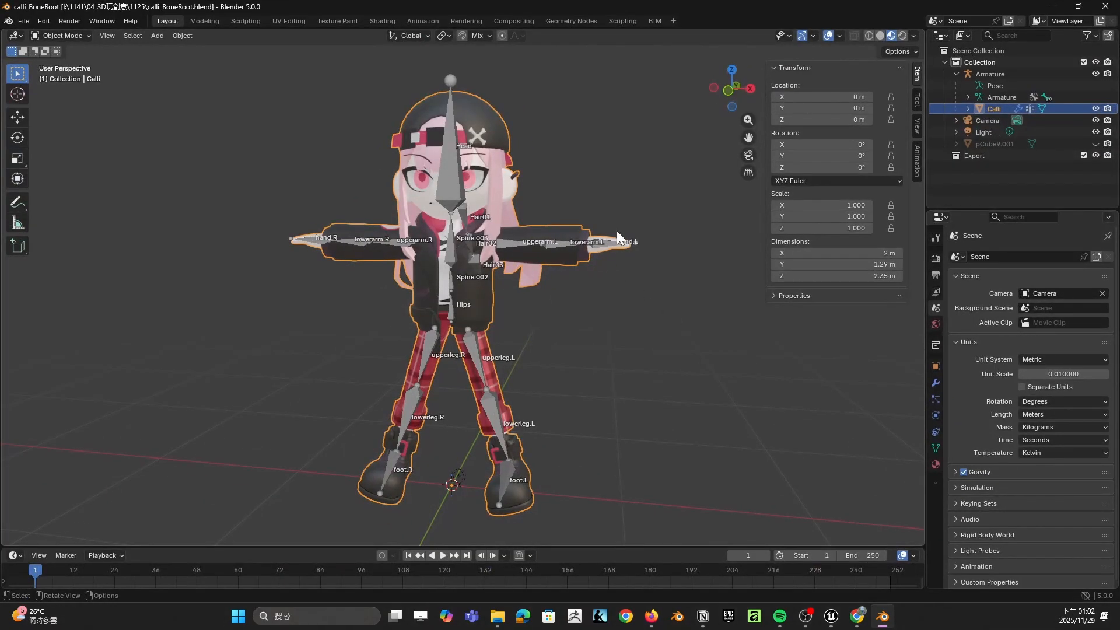
pyautogui.scroll(3, 671, 242)
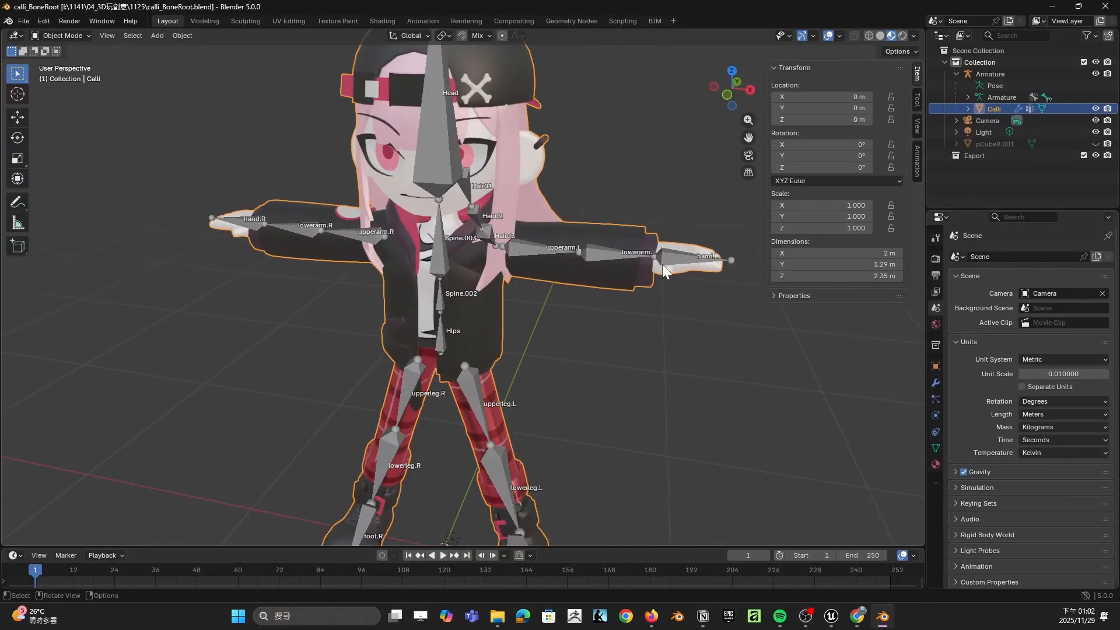
pyautogui.scroll(-5, 690, 255)
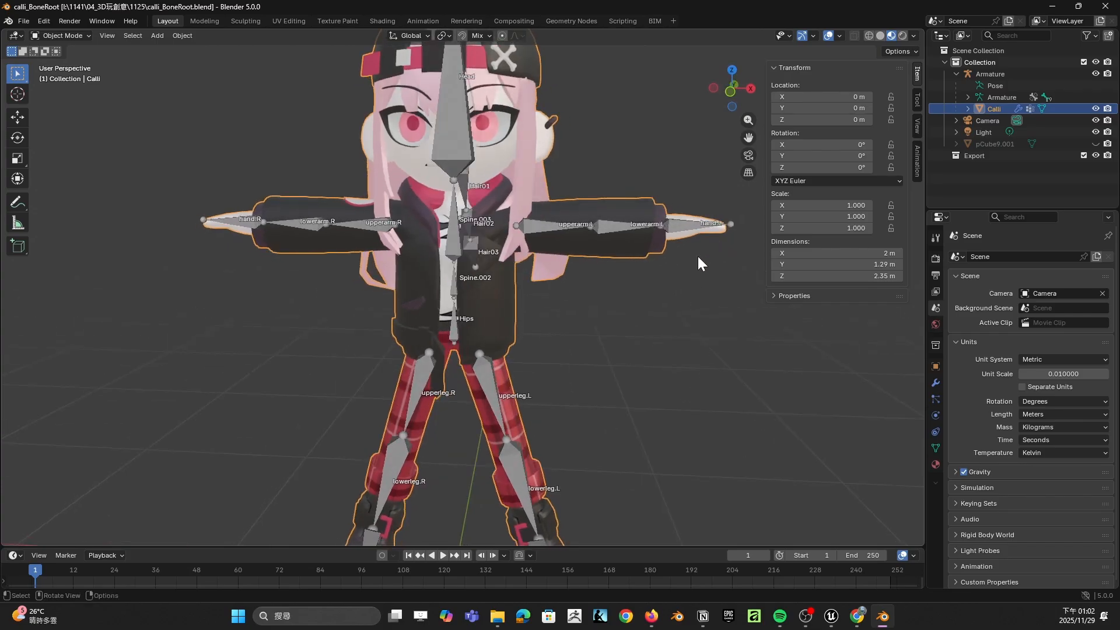
pyautogui.scroll(3, 671, 253)
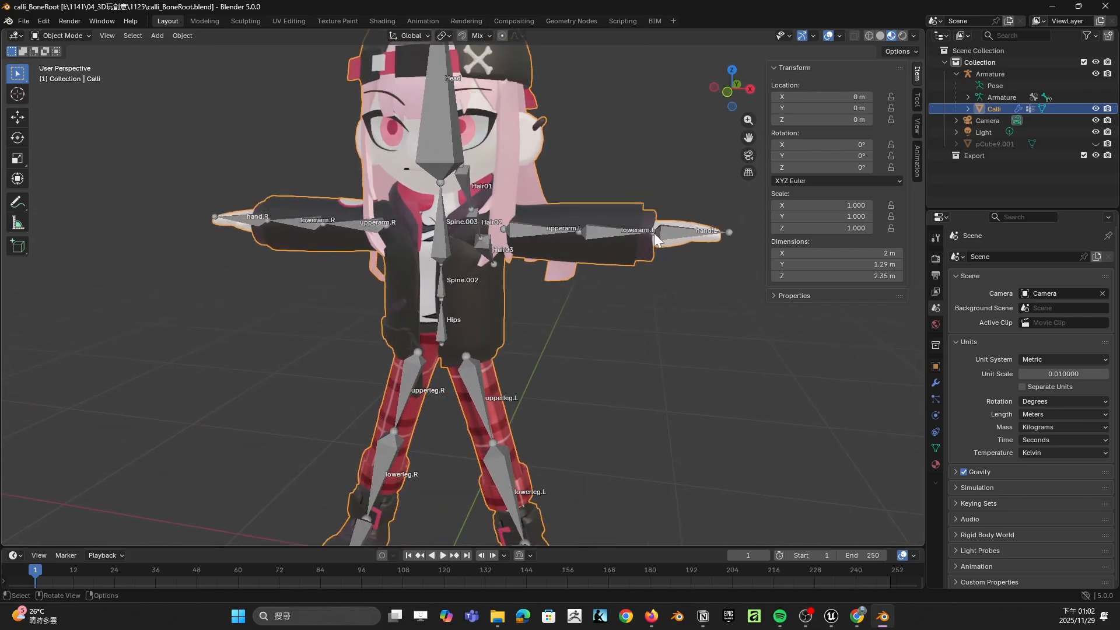
pyautogui.click(724, 230)
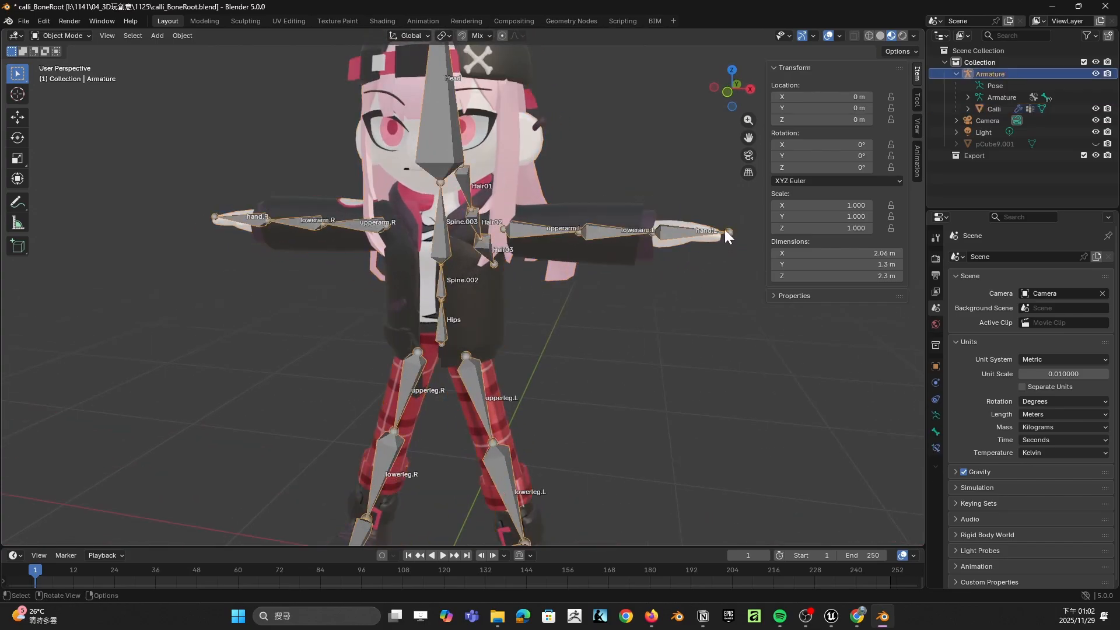
# Step: Inspect the Add Leaf Bones option in the armature settings of the FBX export, and close the export without saving a file
pyautogui.click(24, 20)
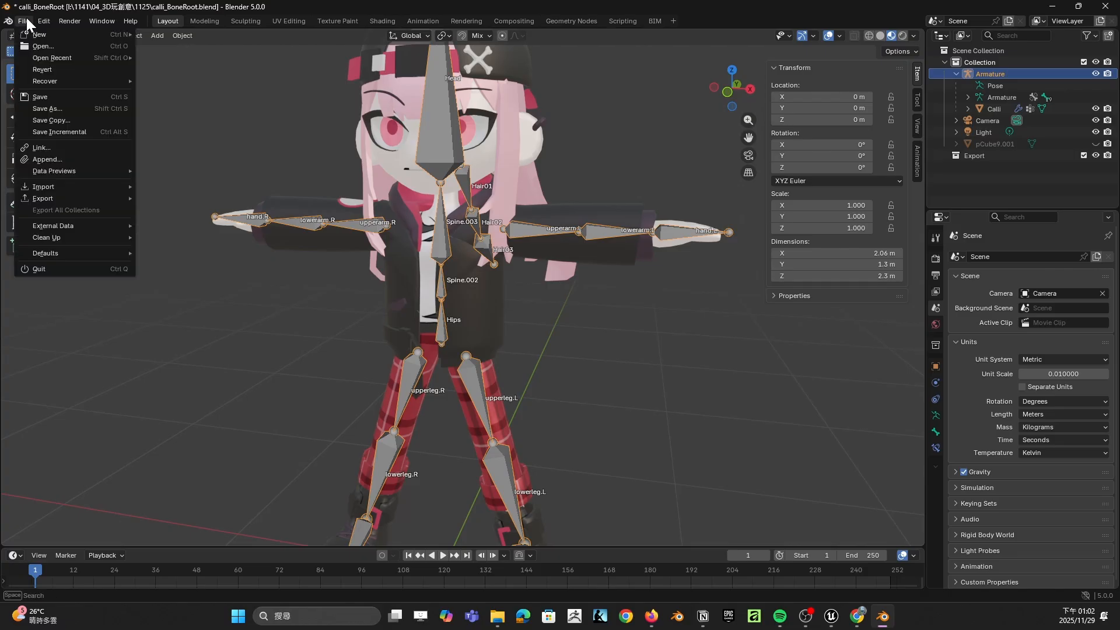
pyautogui.moveTo(54, 199)
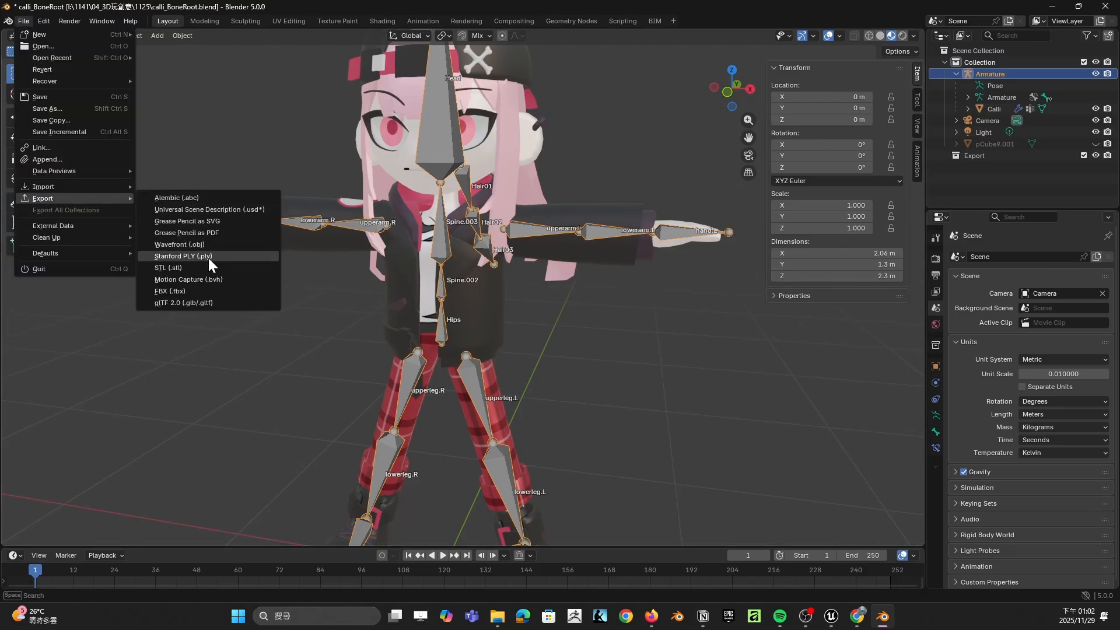
pyautogui.click(216, 293)
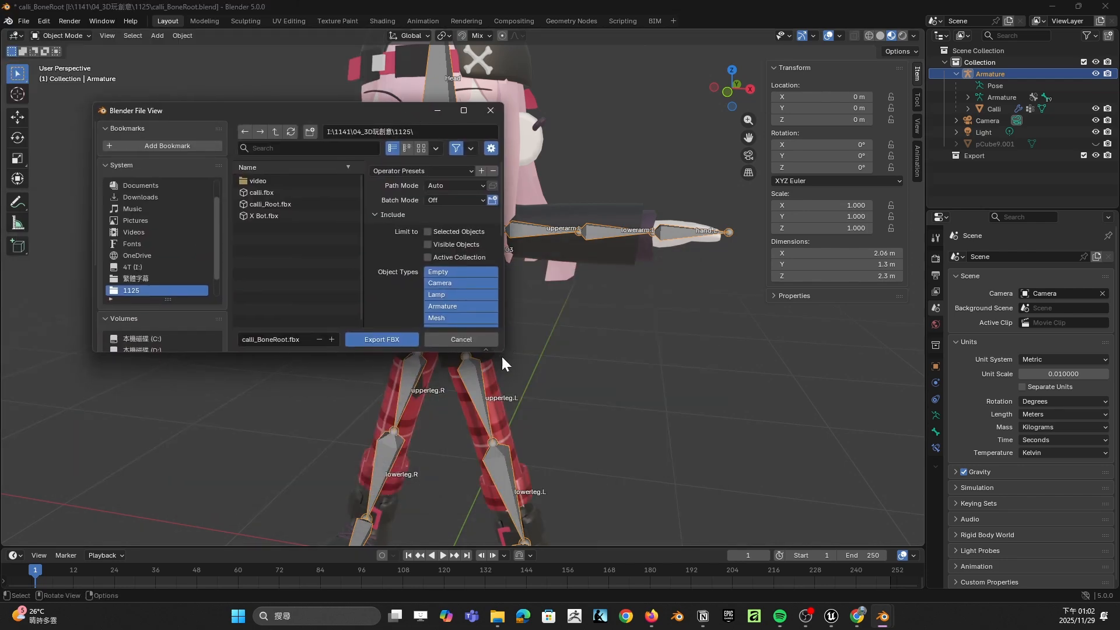
pyautogui.moveTo(502, 354); pyautogui.dragTo(907, 483)
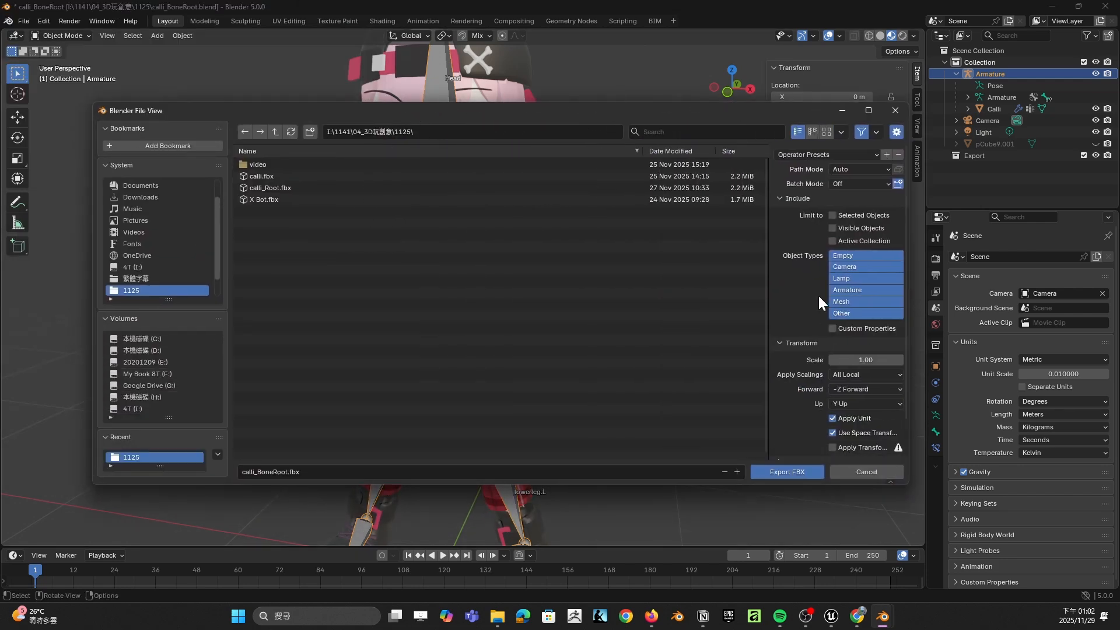
pyautogui.scroll(-3, 850, 291)
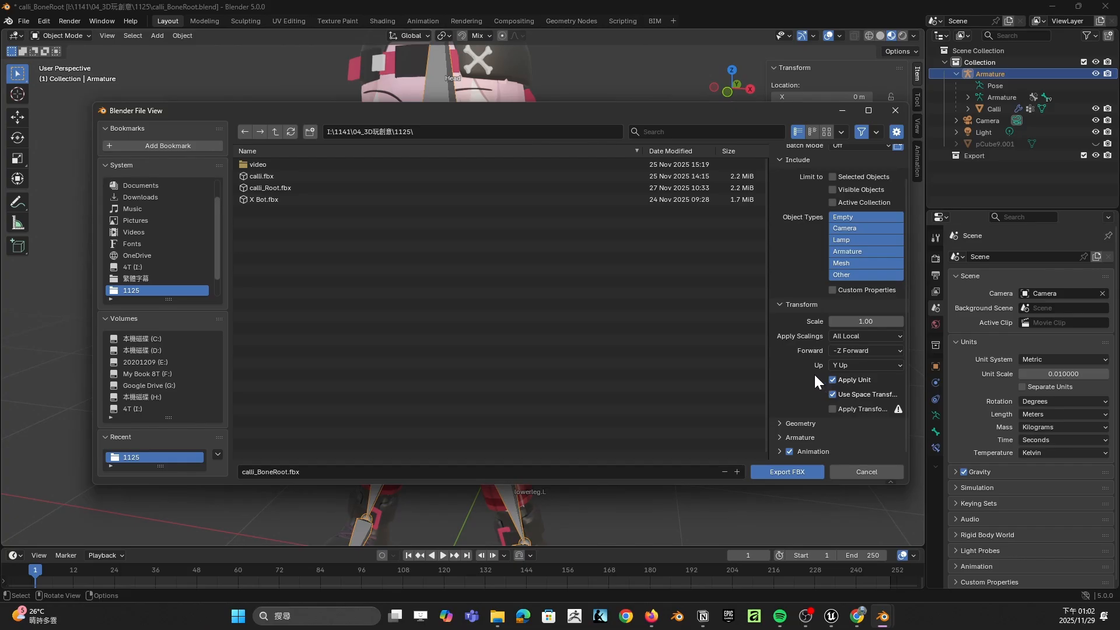
pyautogui.scroll(-3, 789, 365)
pyautogui.click(780, 363)
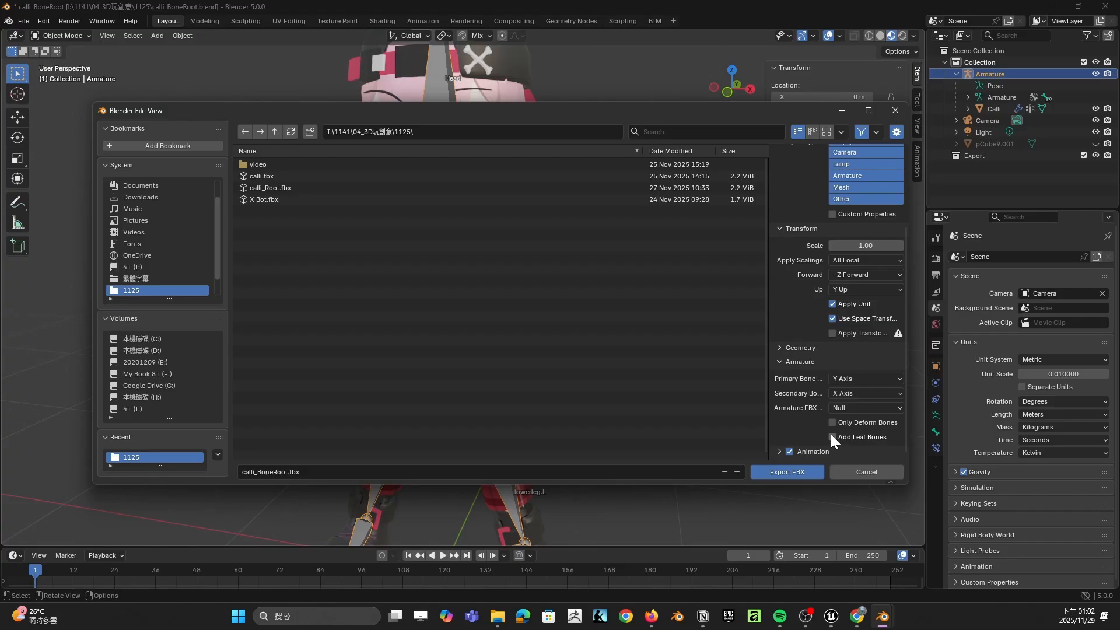
pyautogui.moveTo(782, 113); pyautogui.dragTo(577, 311)
pyautogui.click(656, 310)
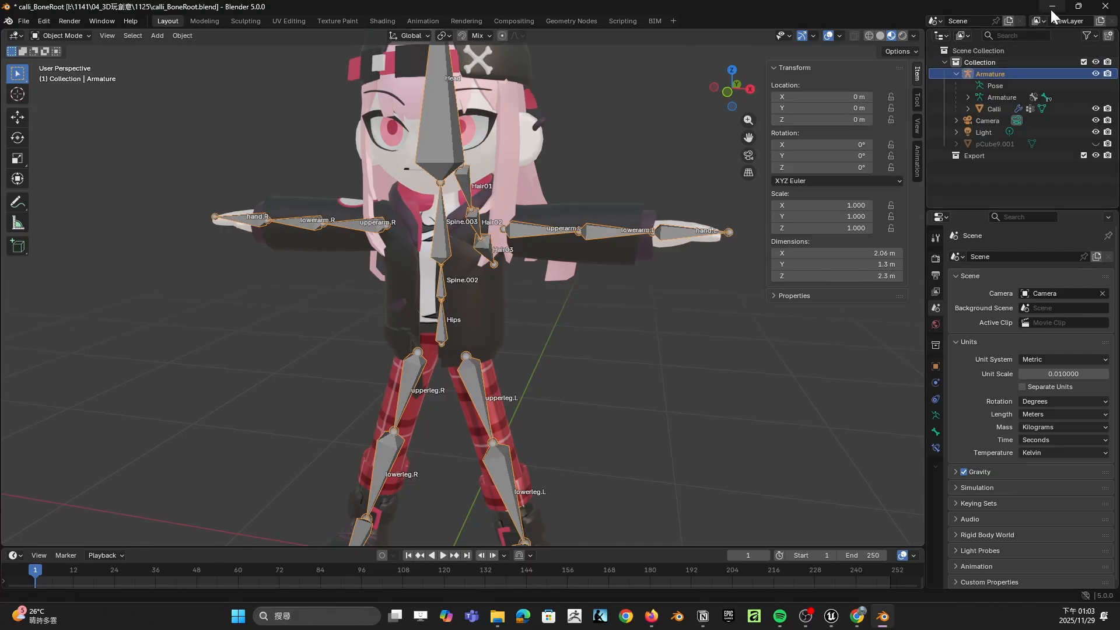
# Step: Switch back to Unreal Engine and inspect the upperarm_L, lowerarm_L and hand_L bones on Calli's skeleton
pyautogui.click(1053, 6)
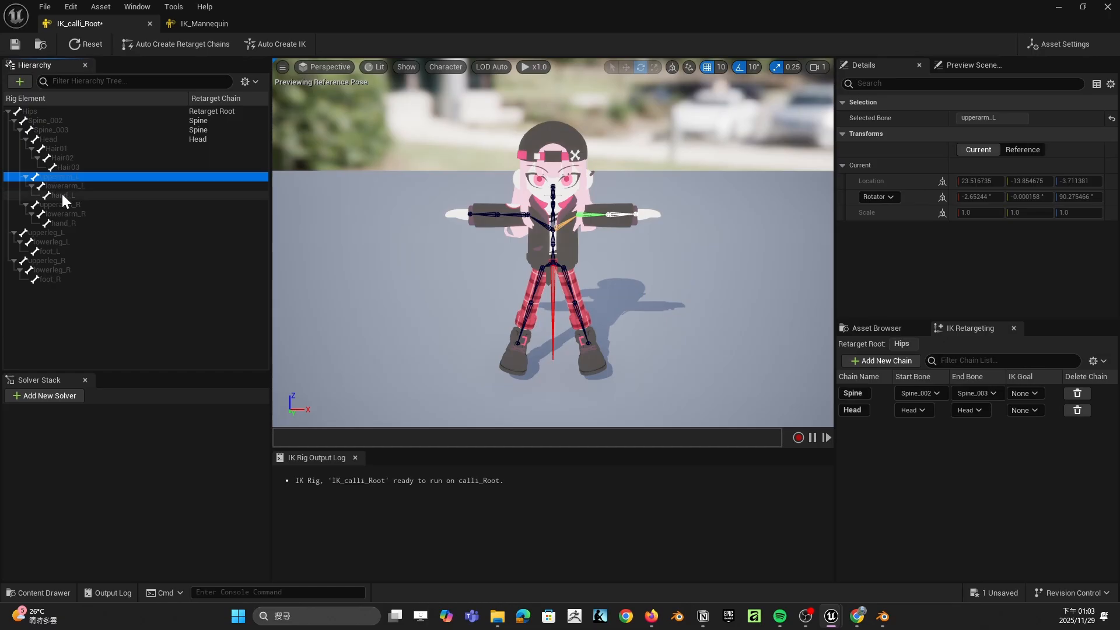
pyautogui.click(65, 177)
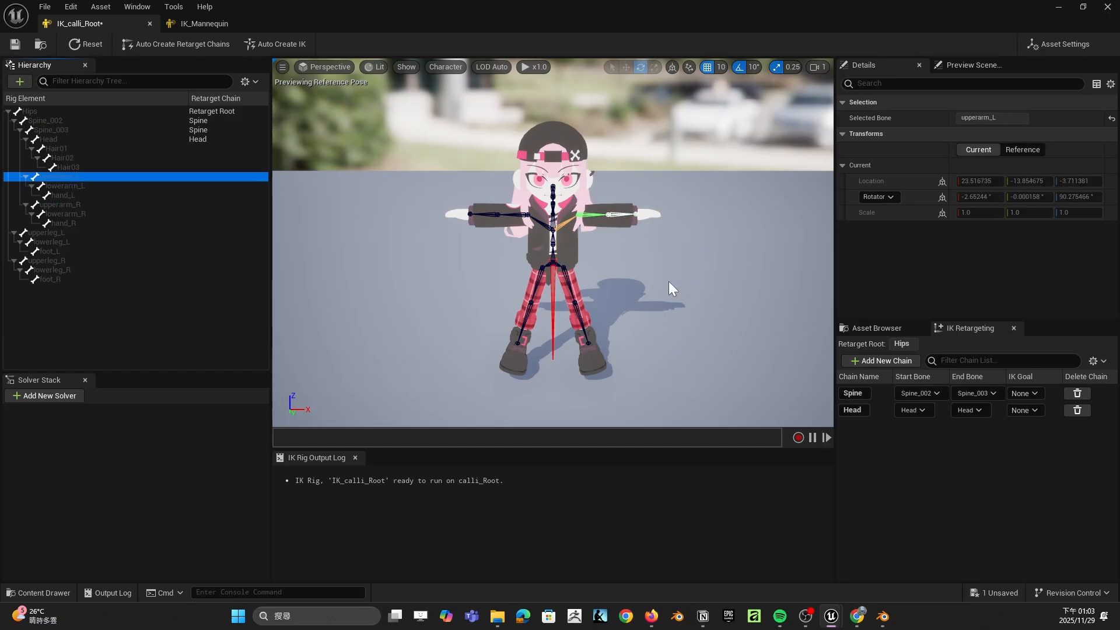
pyautogui.moveTo(581, 215); pyautogui.dragTo(579, 215)
pyautogui.click(611, 214)
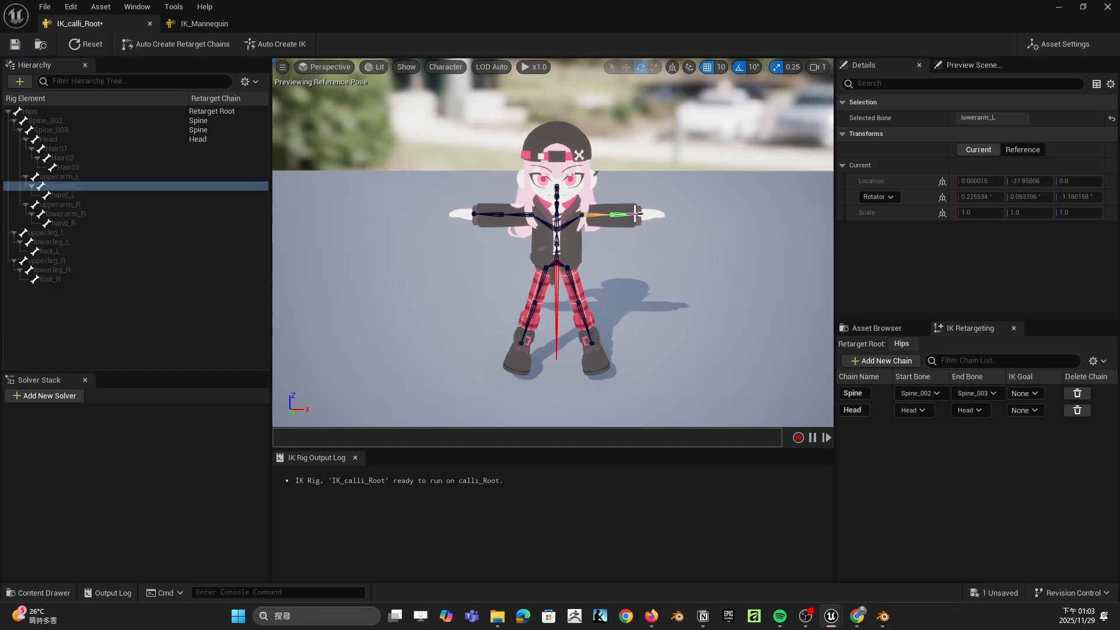
pyautogui.click(639, 214)
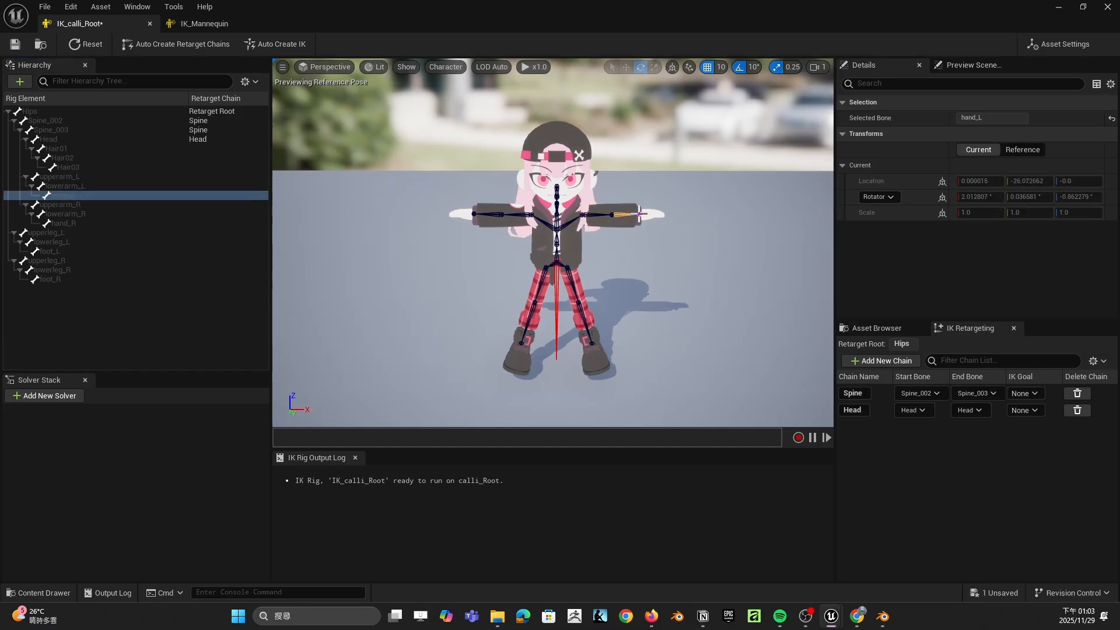
# Step: Add a retarget chain named LeftArm in IK_calli_Root, running from upperarm_L to hand_L without a goal
pyautogui.click(60, 180)
pyautogui.keyDown('shift'); pyautogui.click(63, 188); pyautogui.keyUp('shift')
pyautogui.click(63, 194)
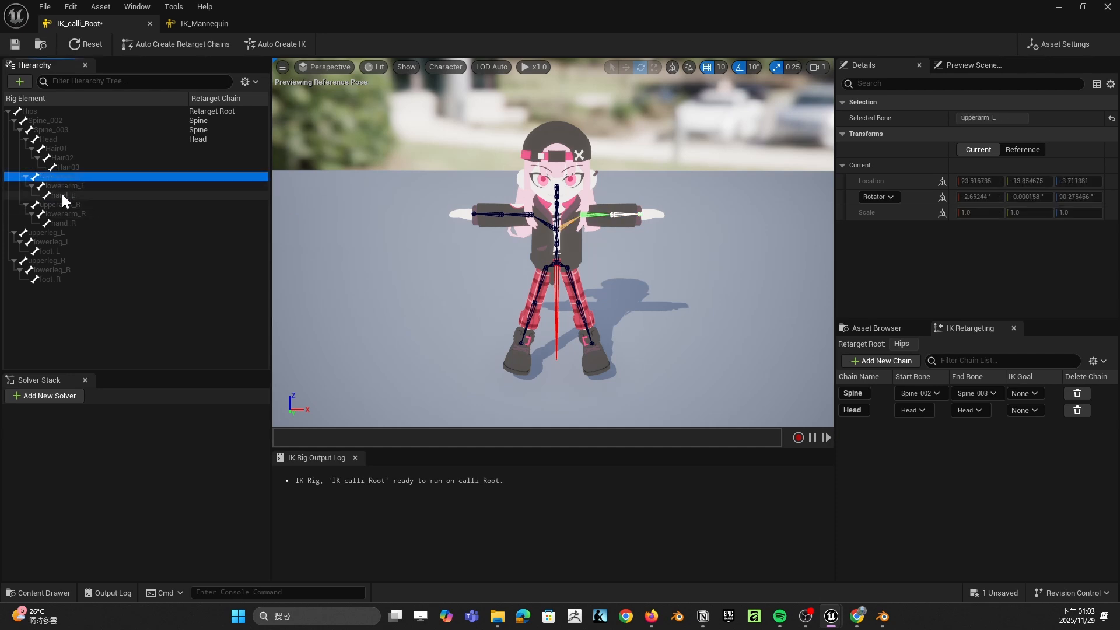
pyautogui.keyDown('shift'); pyautogui.click(64, 176); pyautogui.keyUp('shift')
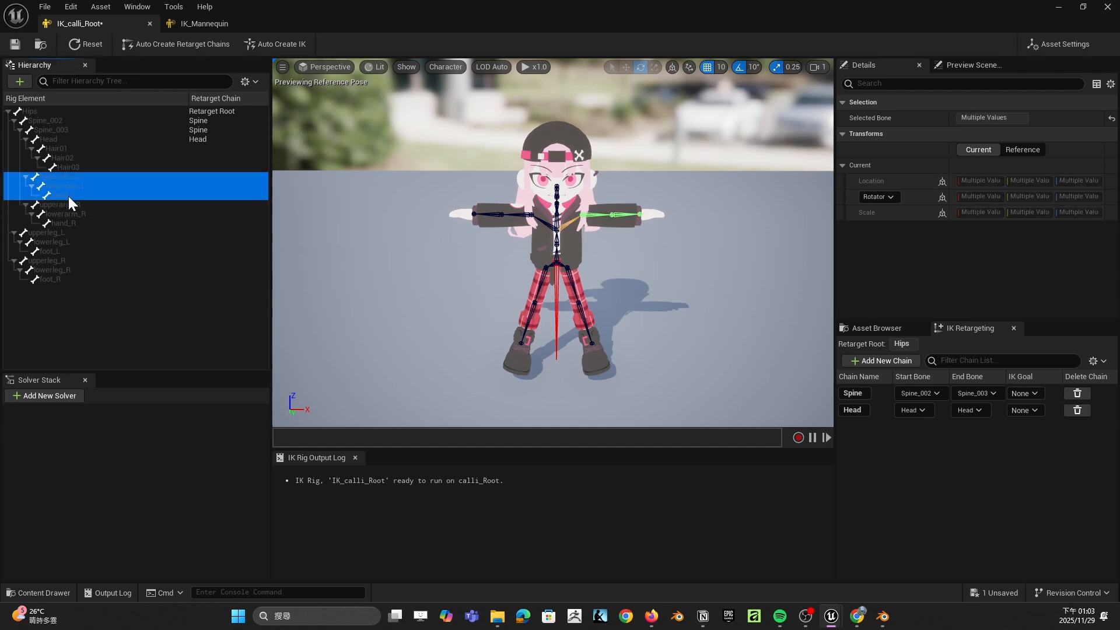
pyautogui.click(895, 361)
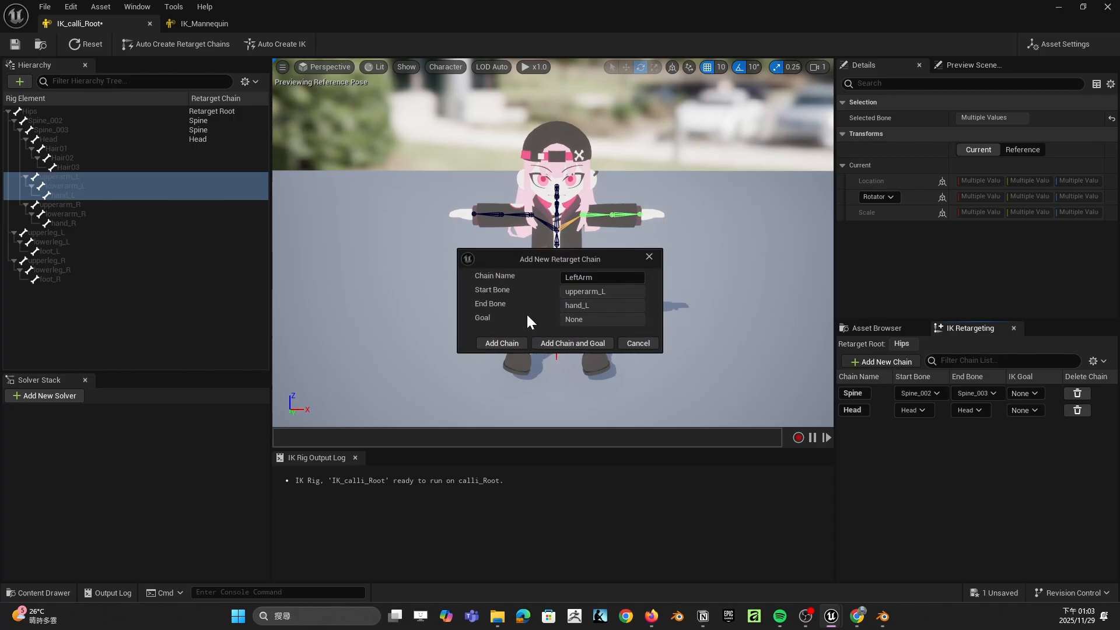
pyautogui.click(508, 344)
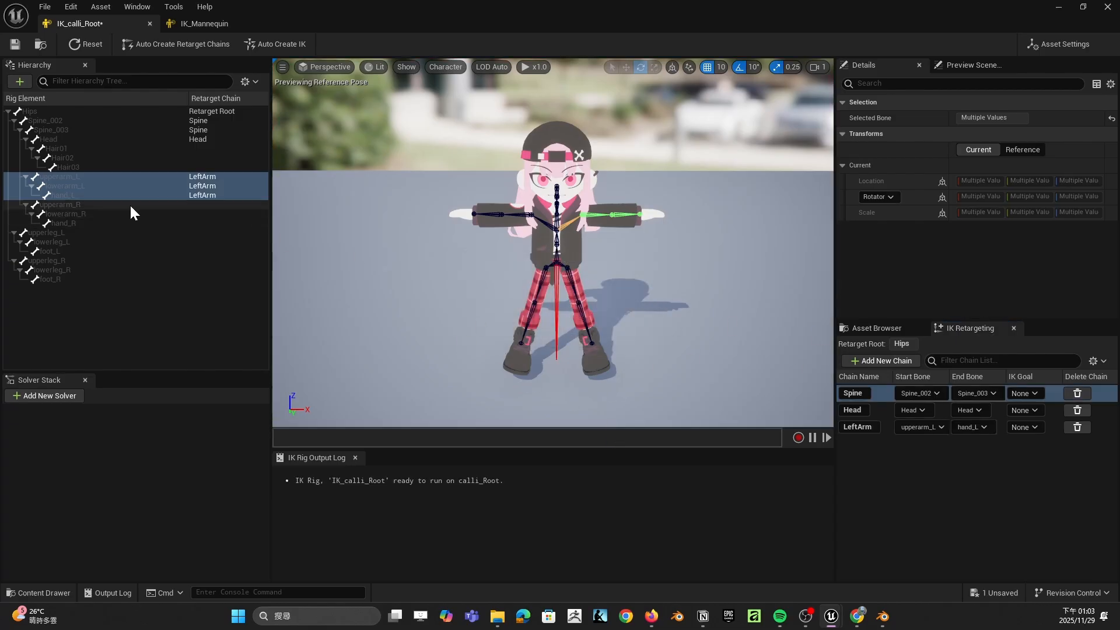
# Step: Add a retarget chain named RightArm running from upperarm_R to hand_R, without a goal
pyautogui.click(83, 205)
pyautogui.keyDown('shift'); pyautogui.click(65, 223); pyautogui.keyUp('shift')
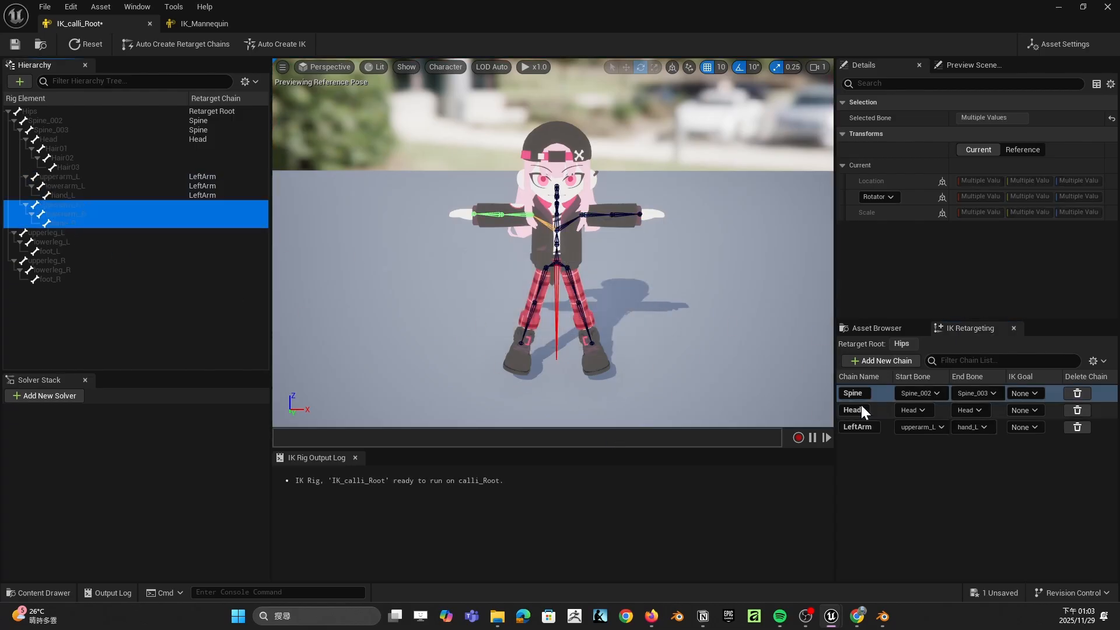
pyautogui.click(875, 361)
pyautogui.click(501, 343)
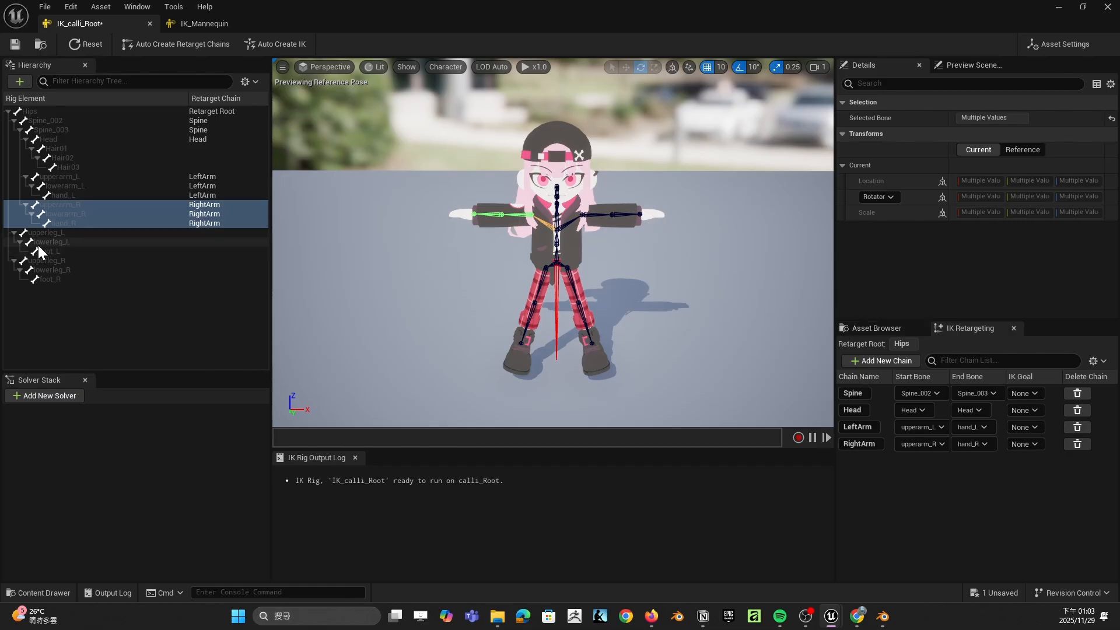
# Step: Add a retarget chain named LeftLeg running from upperleg_L to foot_L, without a goal
pyautogui.click(55, 230)
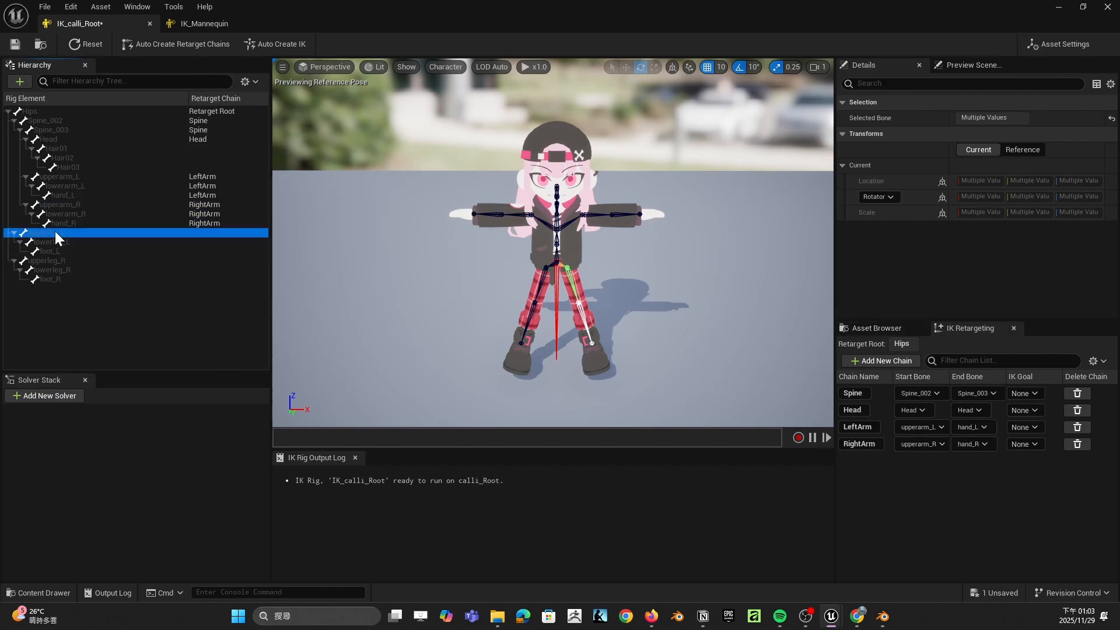
pyautogui.keyDown('shift'); pyautogui.click(61, 250); pyautogui.keyUp('shift')
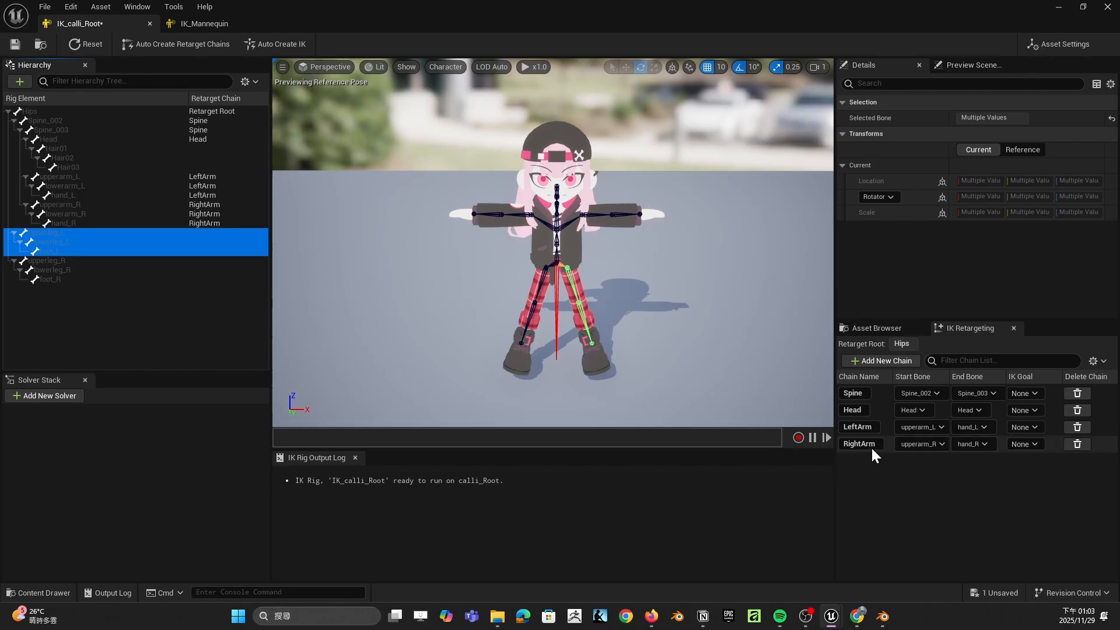
pyautogui.click(878, 359)
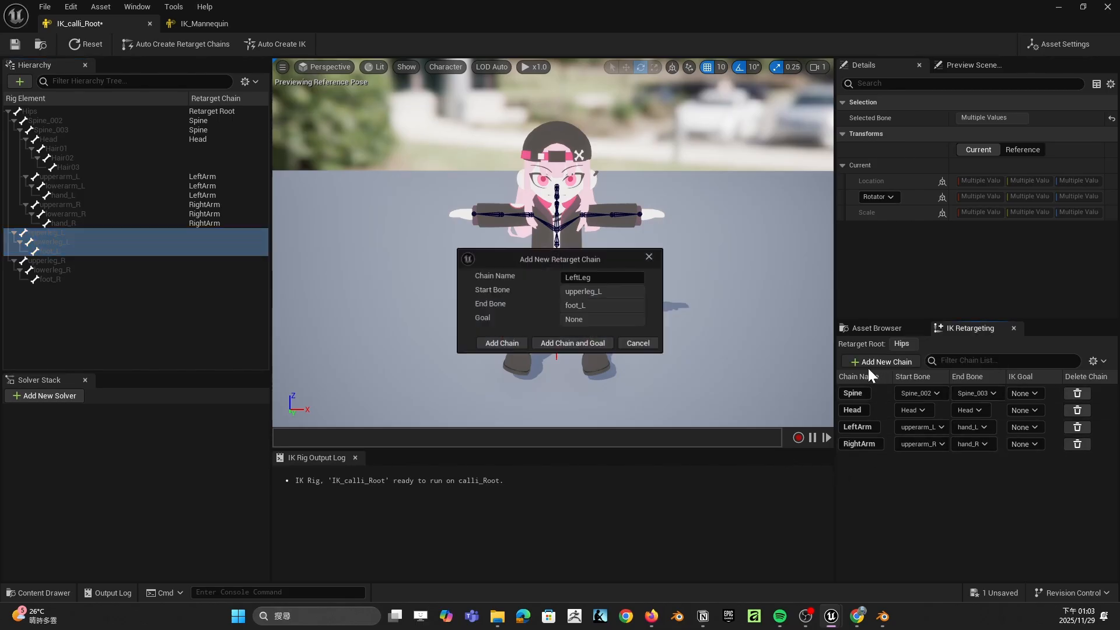
pyautogui.click(491, 343)
# Step: Add a retarget chain named RightLeg running from upperleg_R to foot_R, without a goal
pyautogui.click(50, 260)
pyautogui.keyDown('shift'); pyautogui.click(50, 279); pyautogui.keyUp('shift')
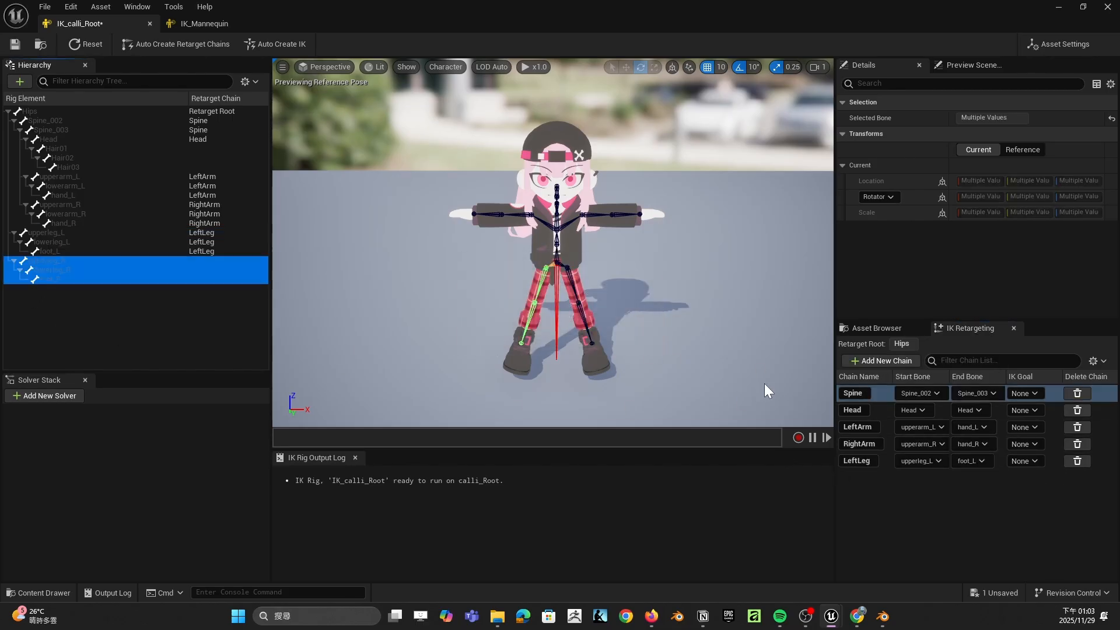
pyautogui.click(853, 362)
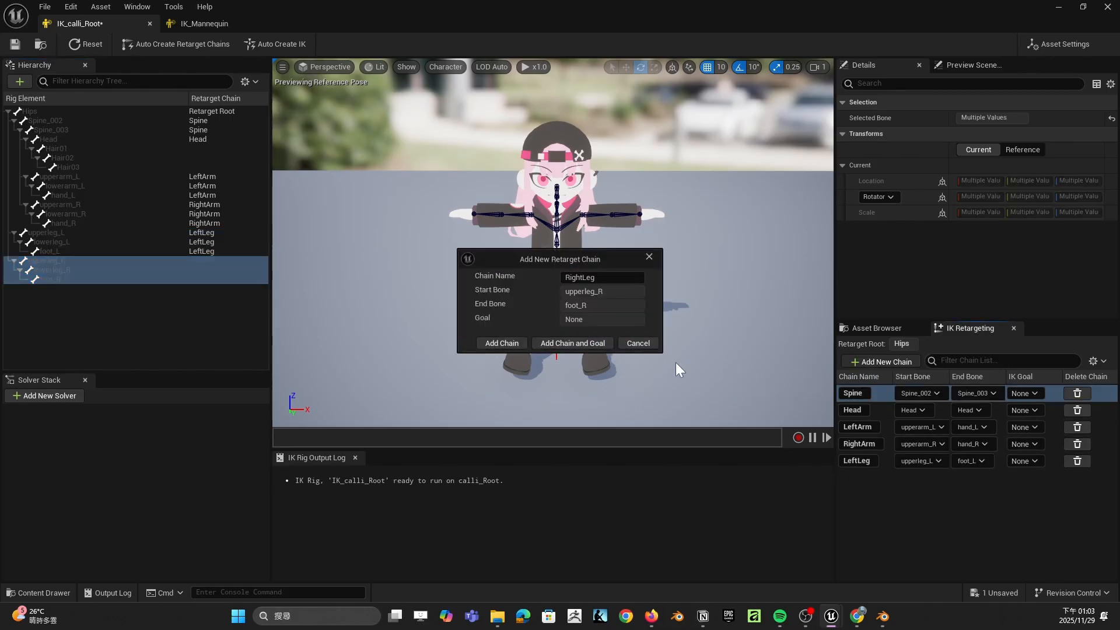
pyautogui.click(503, 343)
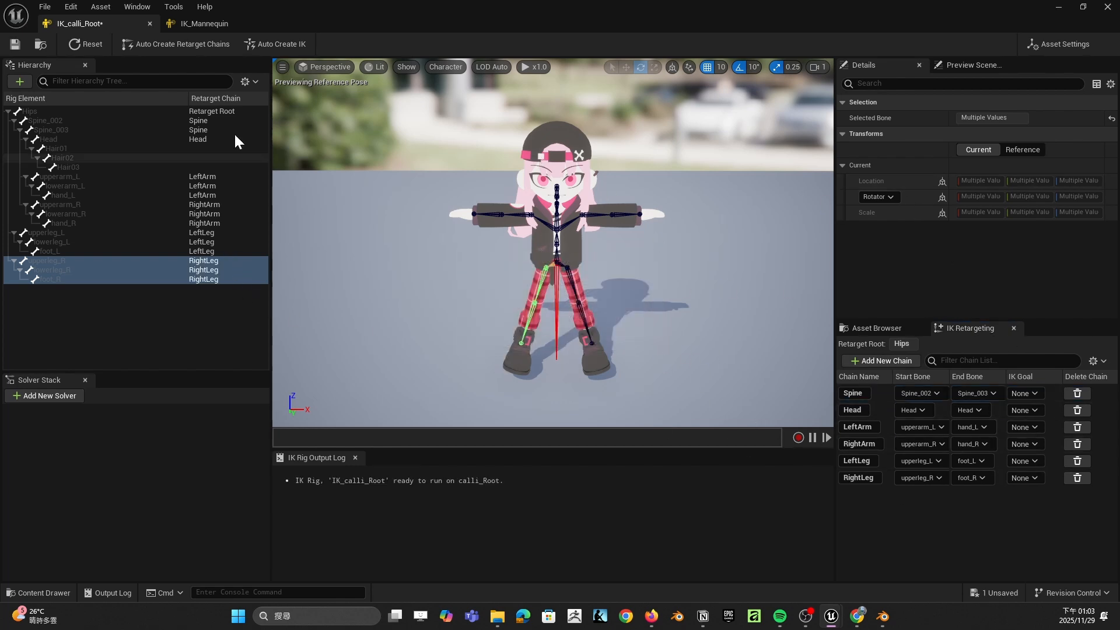
# Step: Compare the retarget root and head bones with the IK_Mannequin rig, and save IK_calli_Root
pyautogui.click(104, 111)
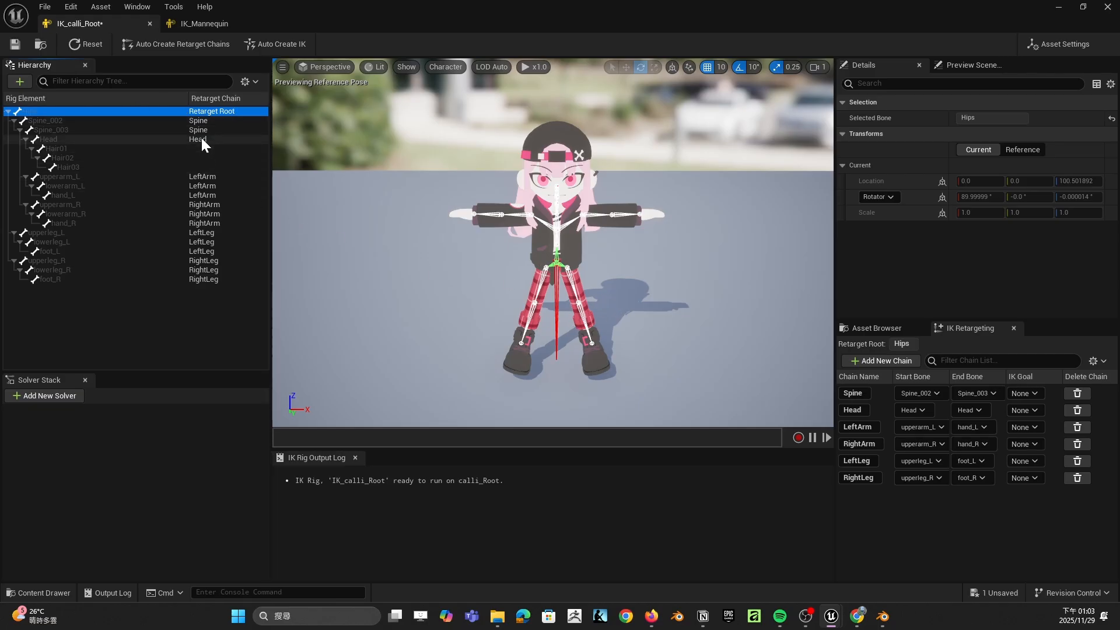
pyautogui.click(106, 148)
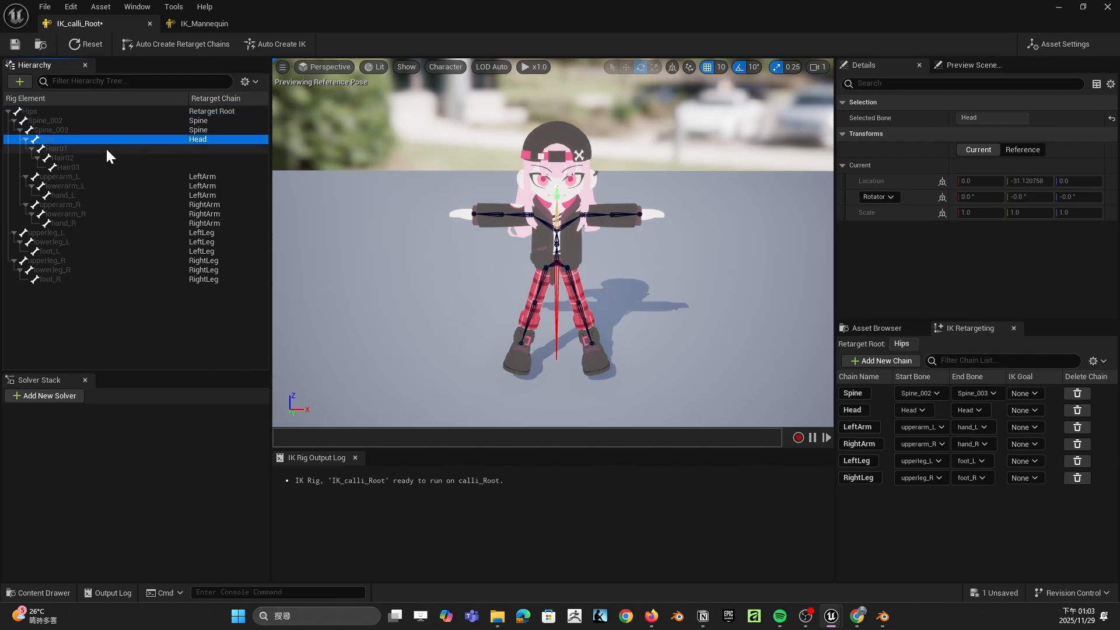
pyautogui.click(196, 24)
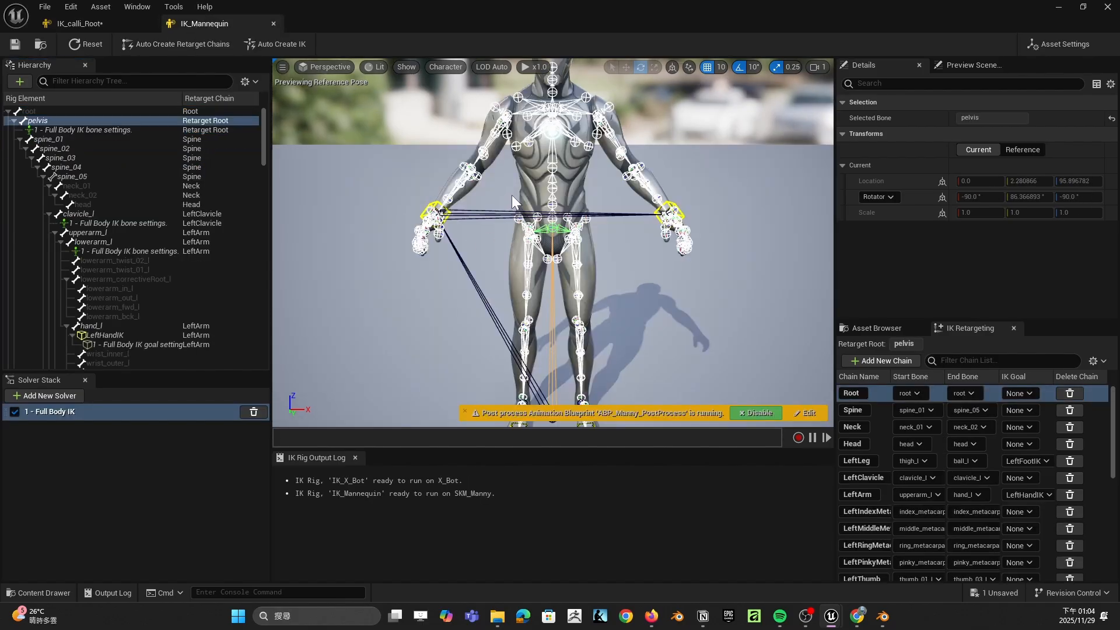
pyautogui.click(108, 24)
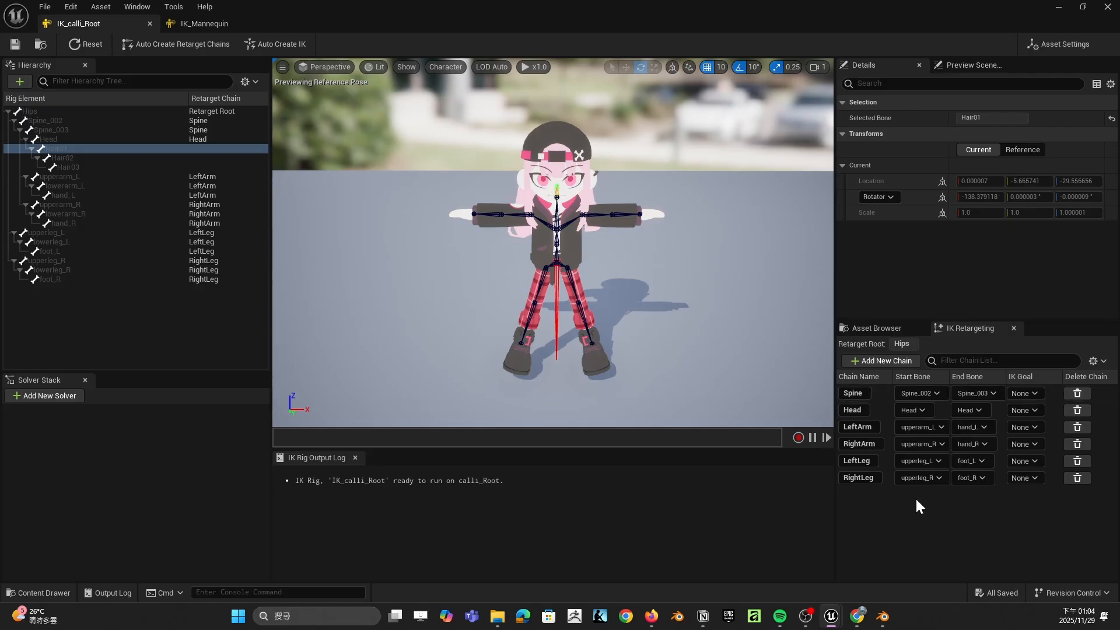
# Step: Return to the level editor, clear the asset search and open the Calli folder under MyChar
pyautogui.click(1106, 9)
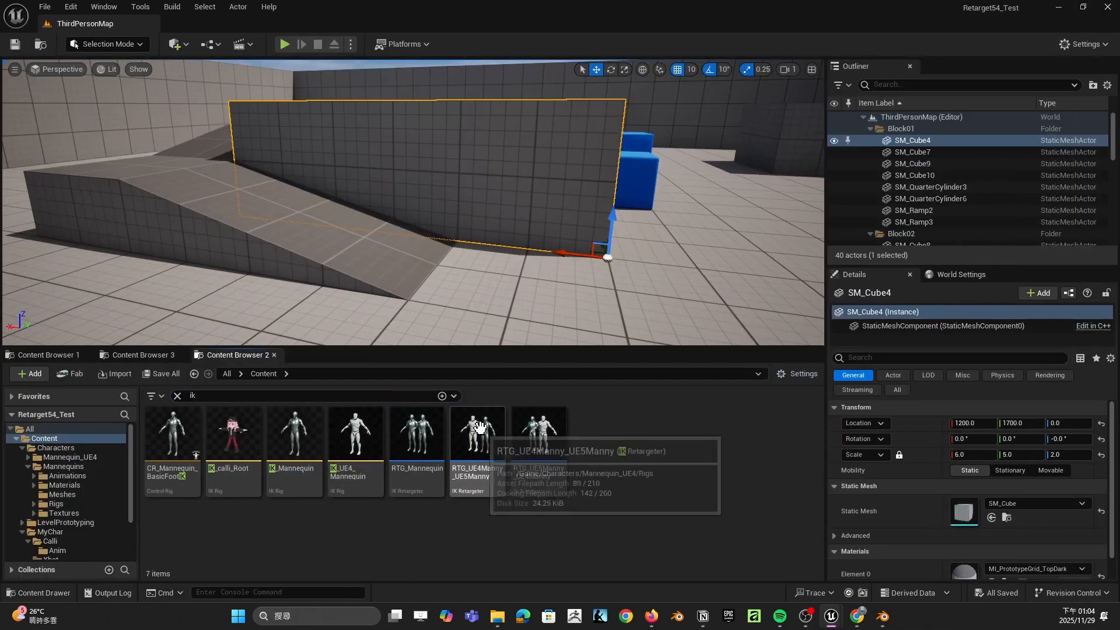
pyautogui.click(178, 395)
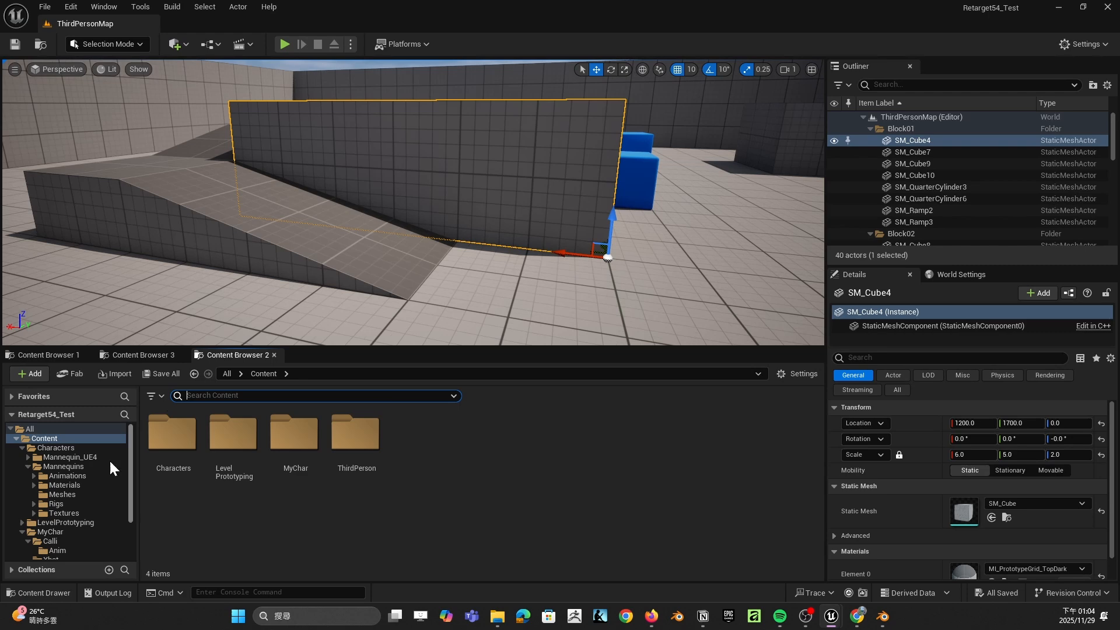
pyautogui.click(61, 540)
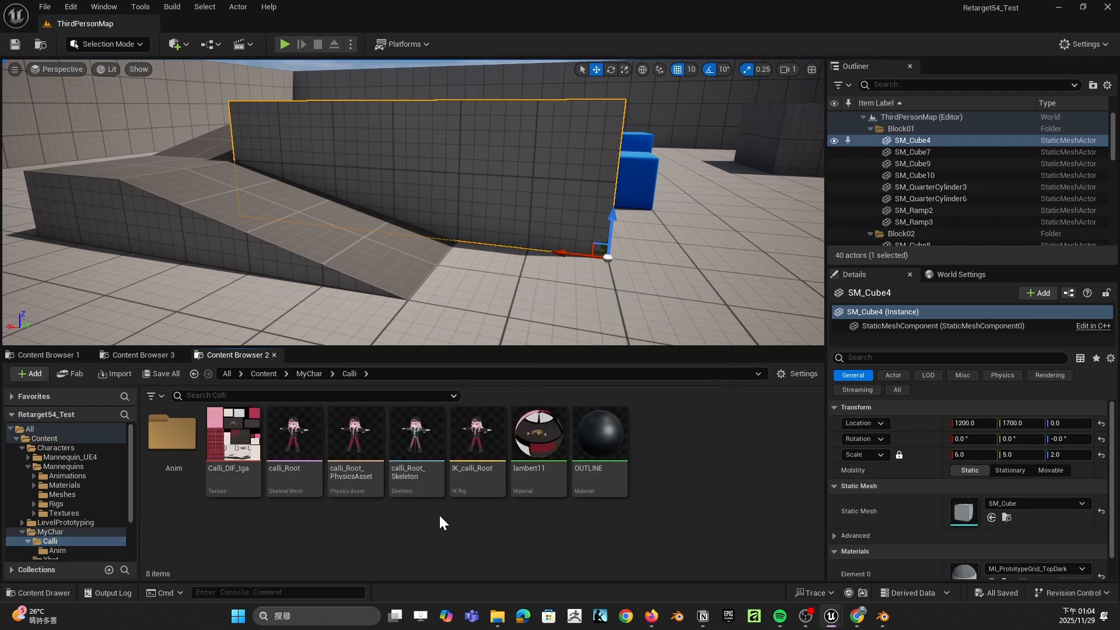
# Step: Create an IK Retargeter named RTG_Calli in the Calli folder and open it
pyautogui.rightClick(379, 524)
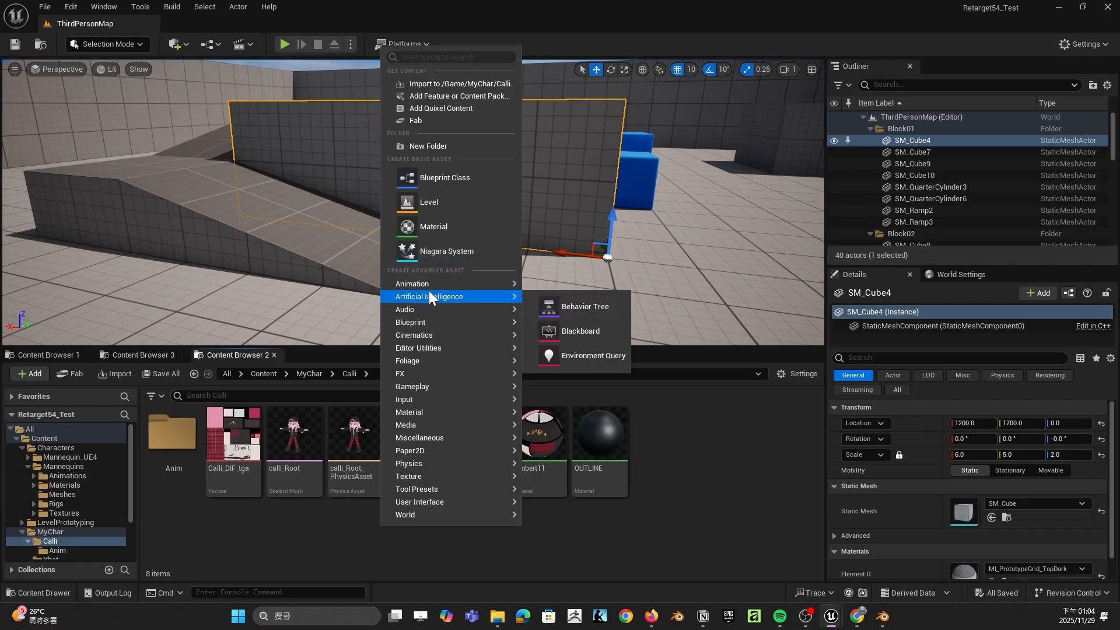
pyautogui.moveTo(443, 284)
pyautogui.moveTo(563, 571)
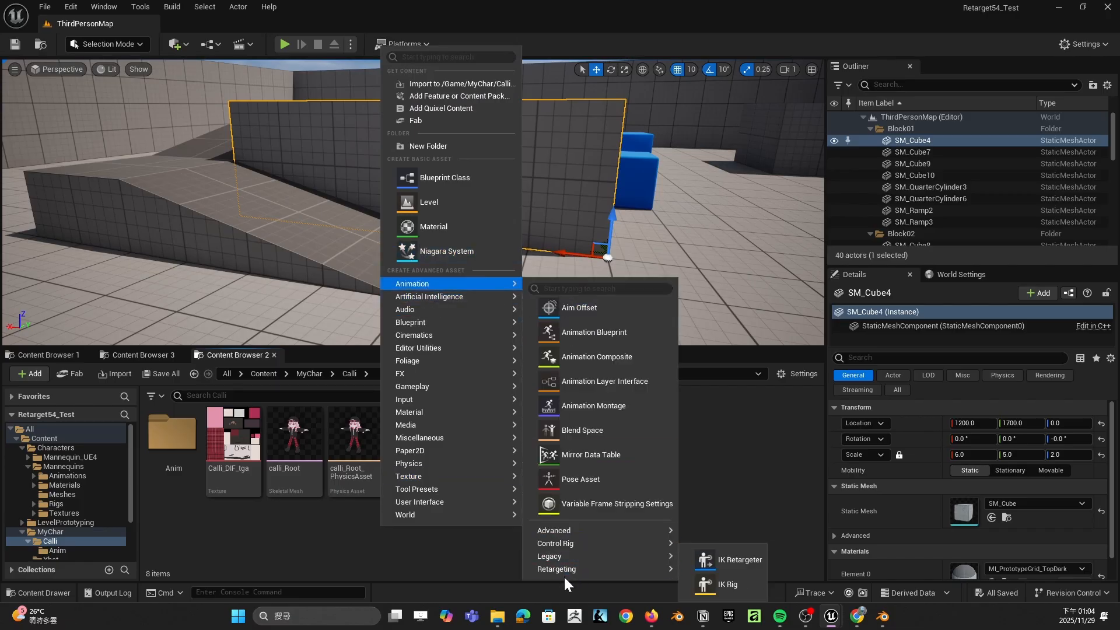
pyautogui.click(731, 555)
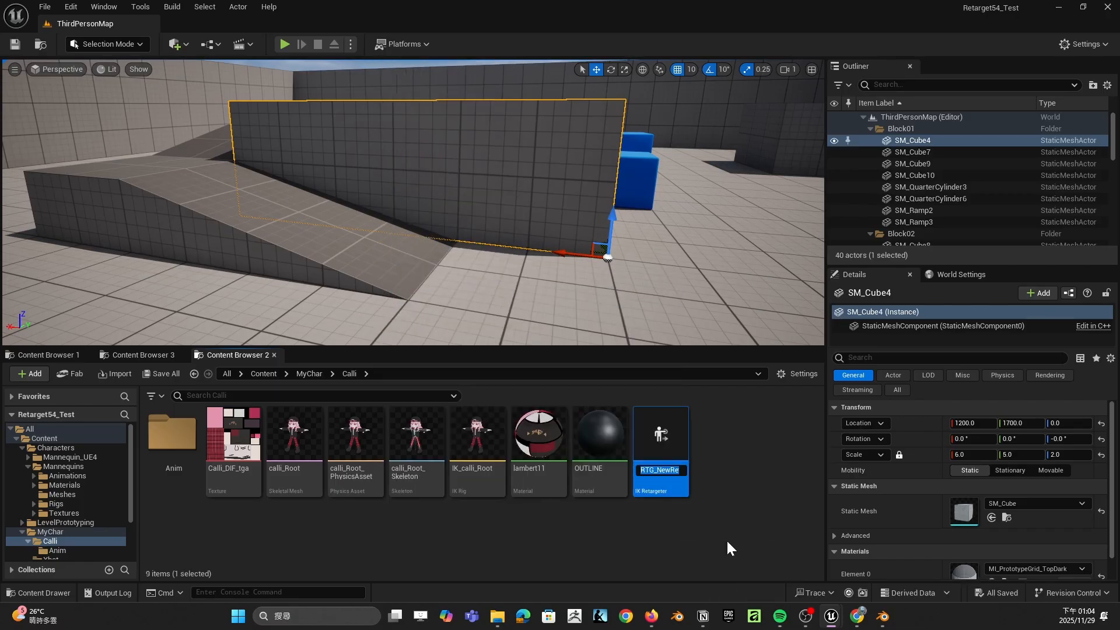
pyautogui.write('RTG_NewR')
pyautogui.press('BackSpace')
pyautogui.press('BackSpace')
pyautogui.press('BackSpace')
pyautogui.press('BackSpace')
pyautogui.write('Calli')
pyautogui.press('Return')
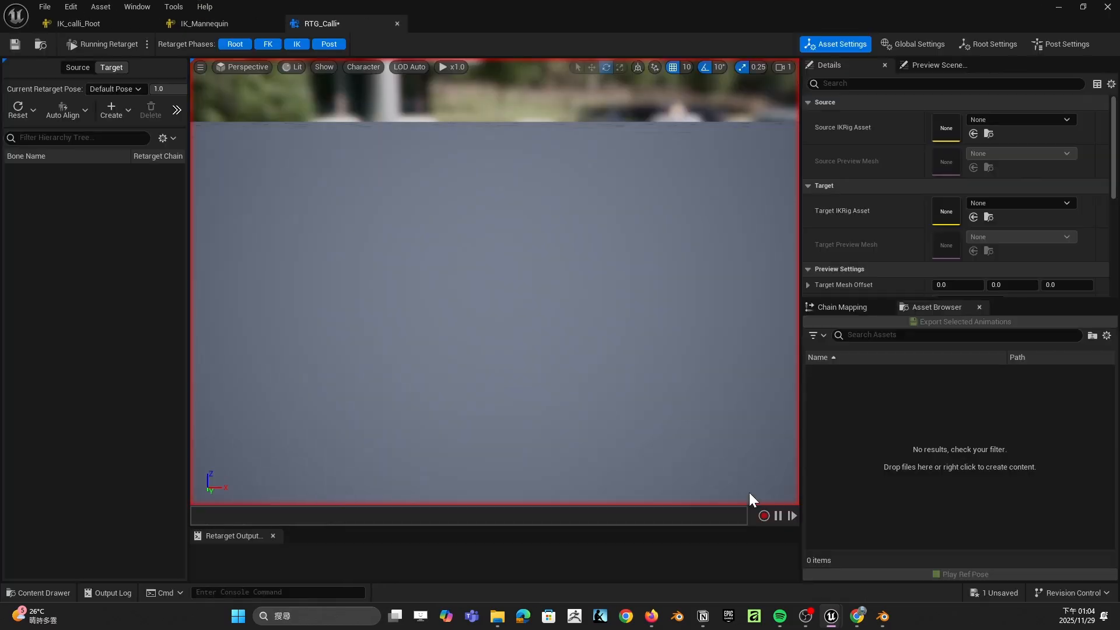
# Step: Assign IK_Mannequin as the source IK Rig and IK_calli_Root as the target IK Rig of RTG_Calli
pyautogui.click(1006, 121)
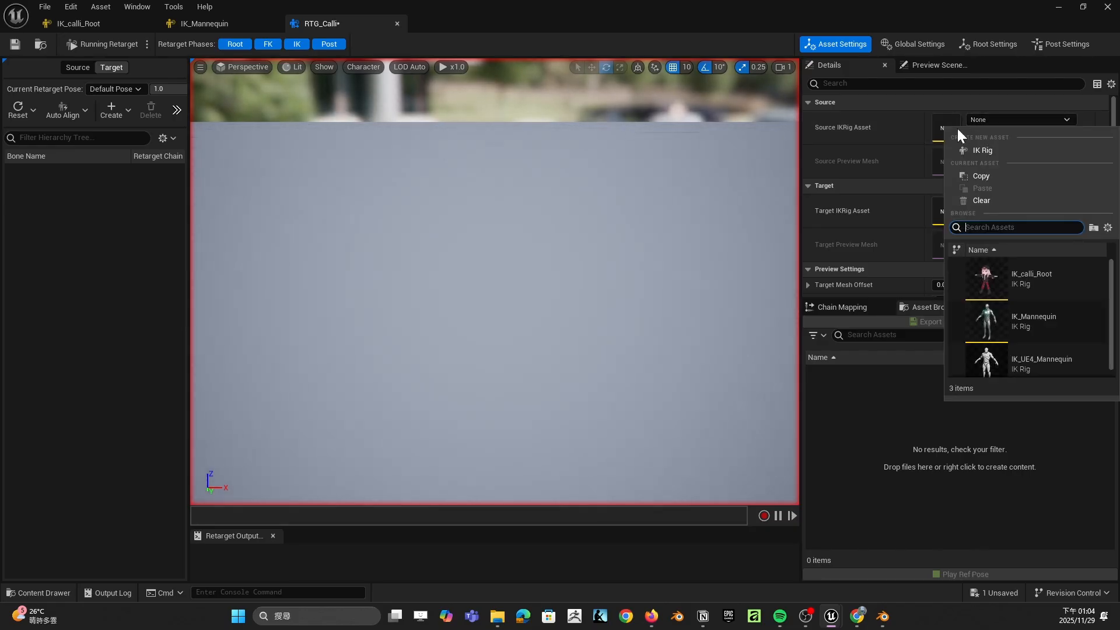
pyautogui.click(1067, 320)
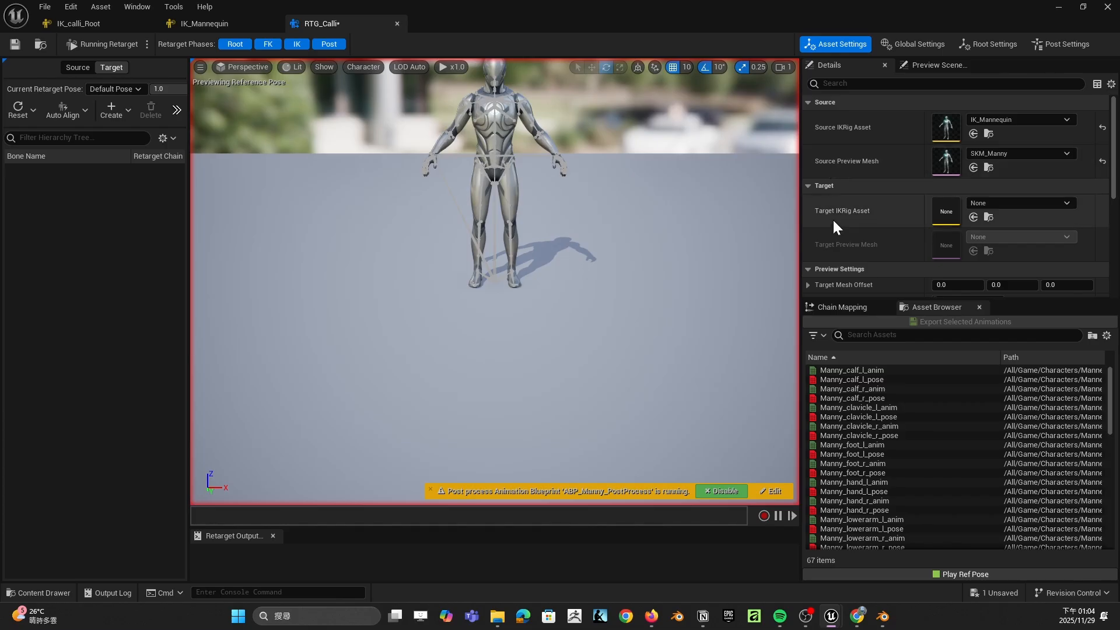
pyautogui.click(1023, 203)
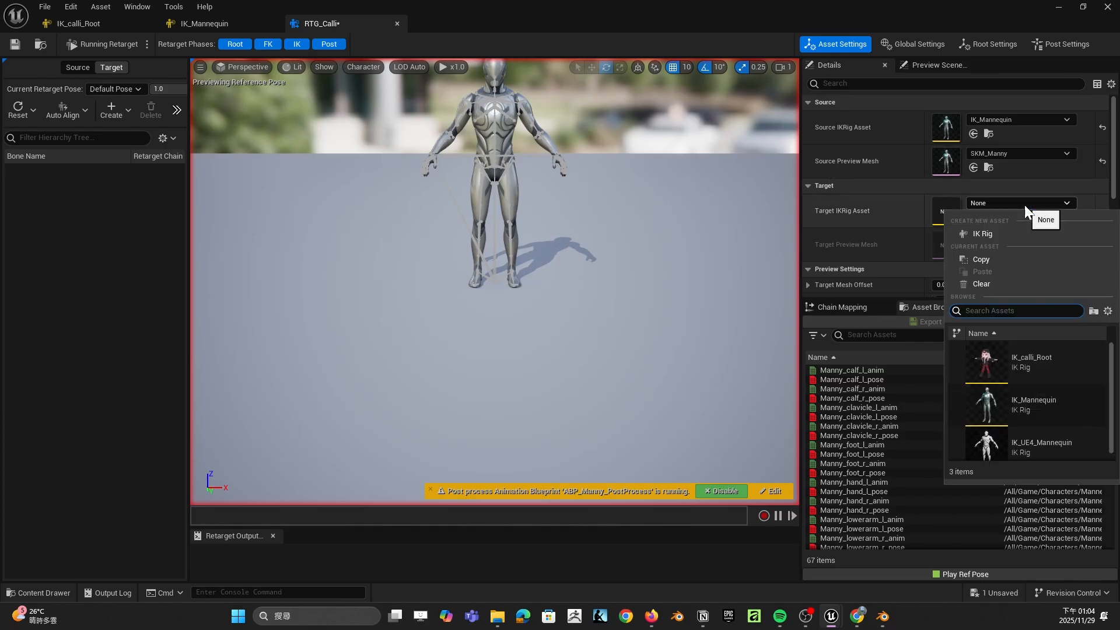
pyautogui.click(1027, 376)
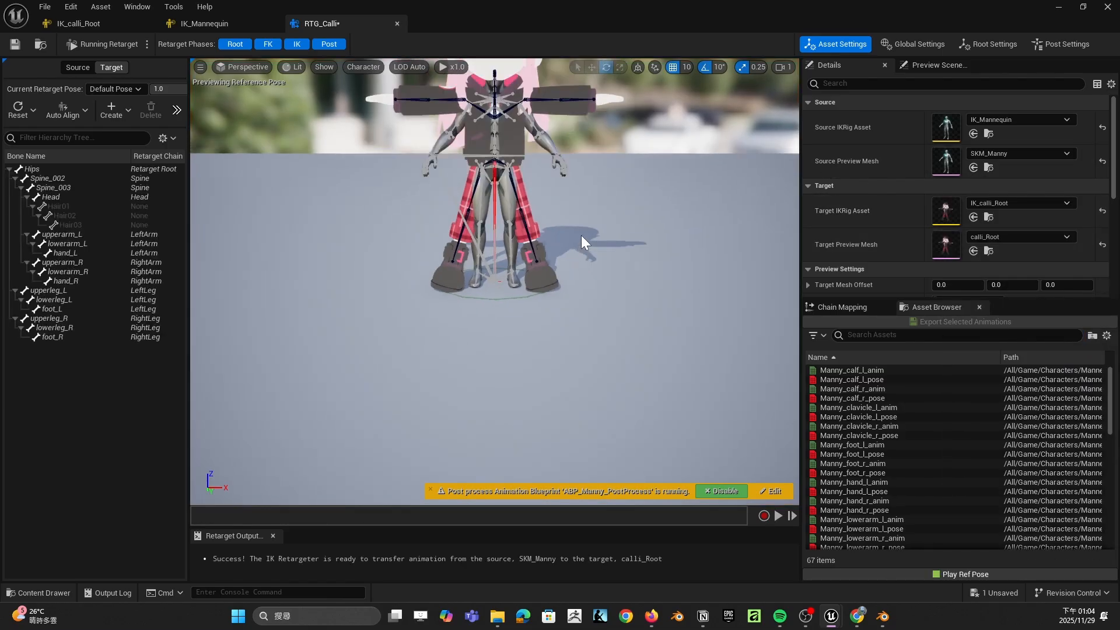
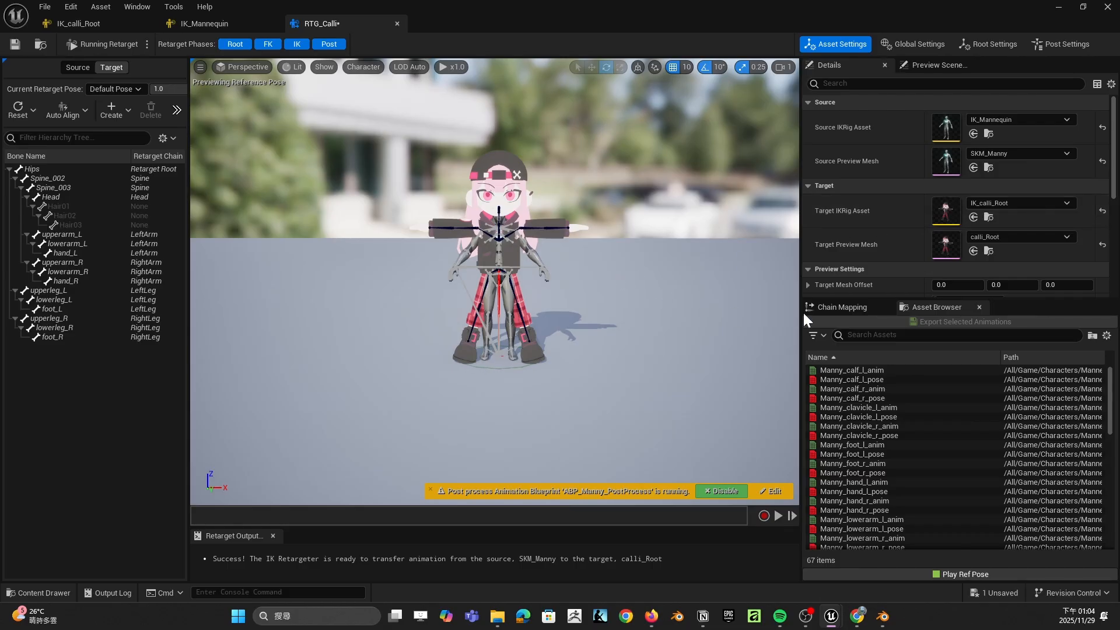
# Step: Set the X value of the target mesh offset to 148 to separate the two preview characters
pyautogui.moveTo(954, 285); pyautogui.dragTo(980, 285)
pyautogui.click(955, 287)
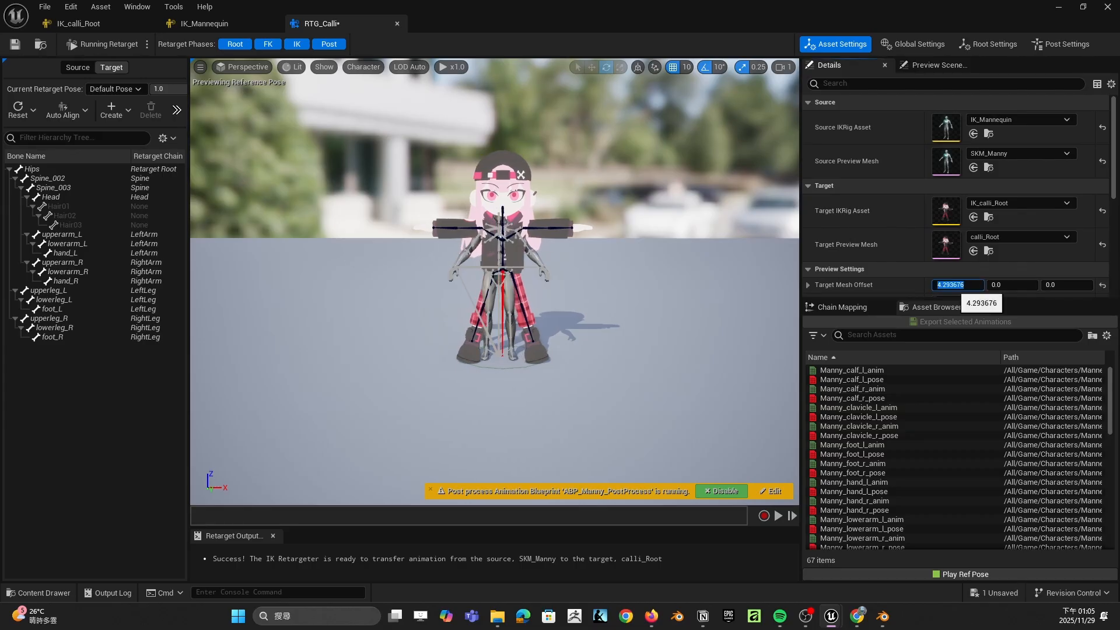
pyautogui.write('150')
pyautogui.press('Return')
# Step: Try a target mesh scale of 0.75, and set it to 0.87
pyautogui.scroll(-3, 970, 270)
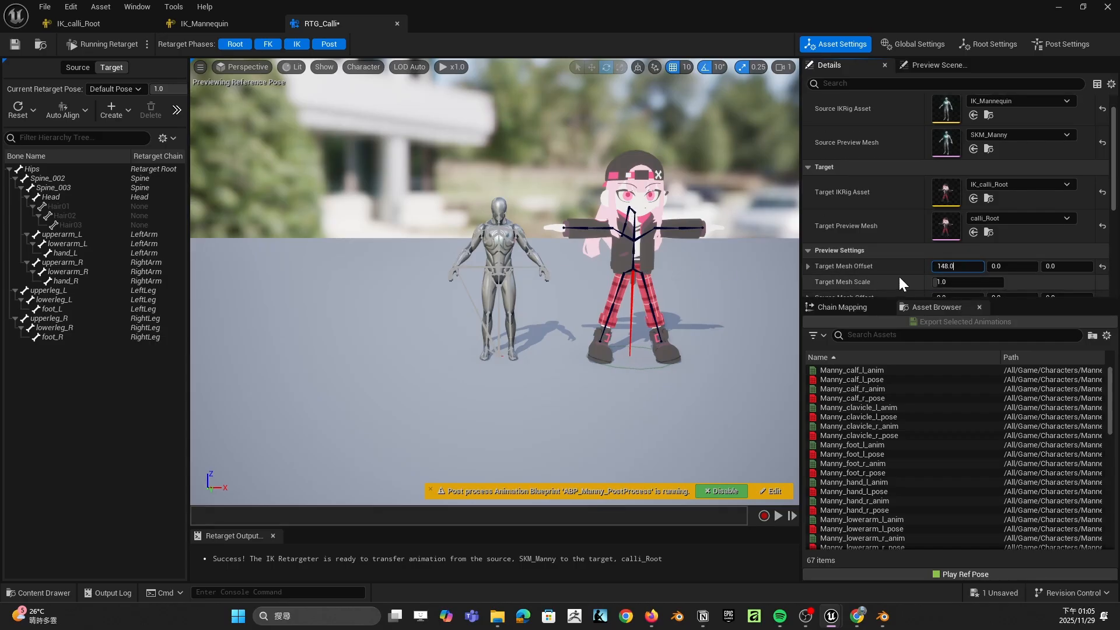
pyautogui.click(955, 282)
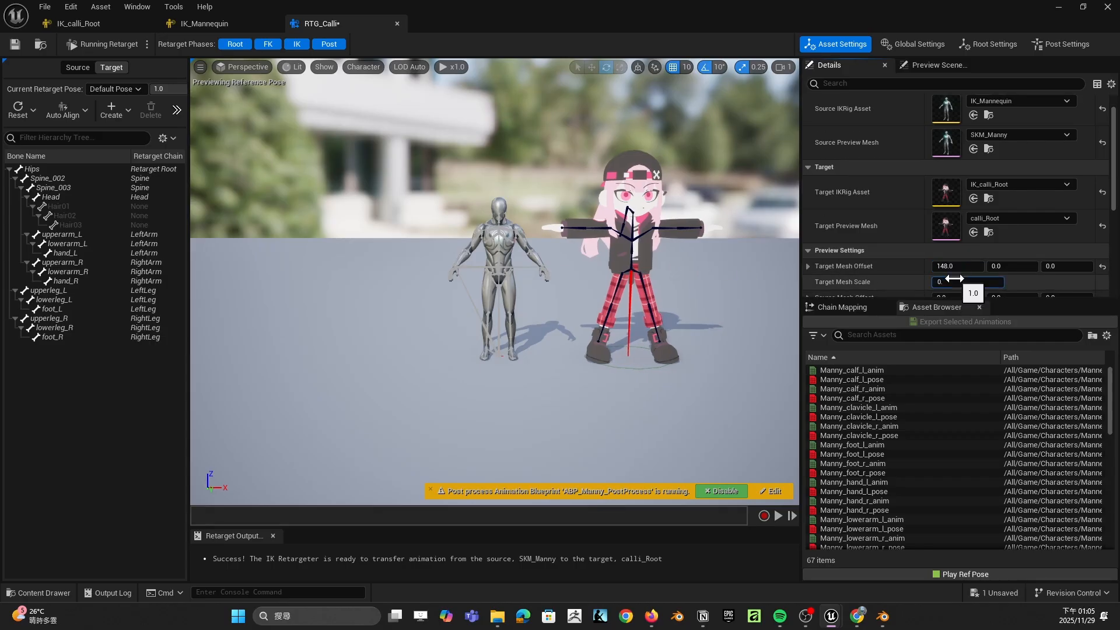
pyautogui.press('Return')
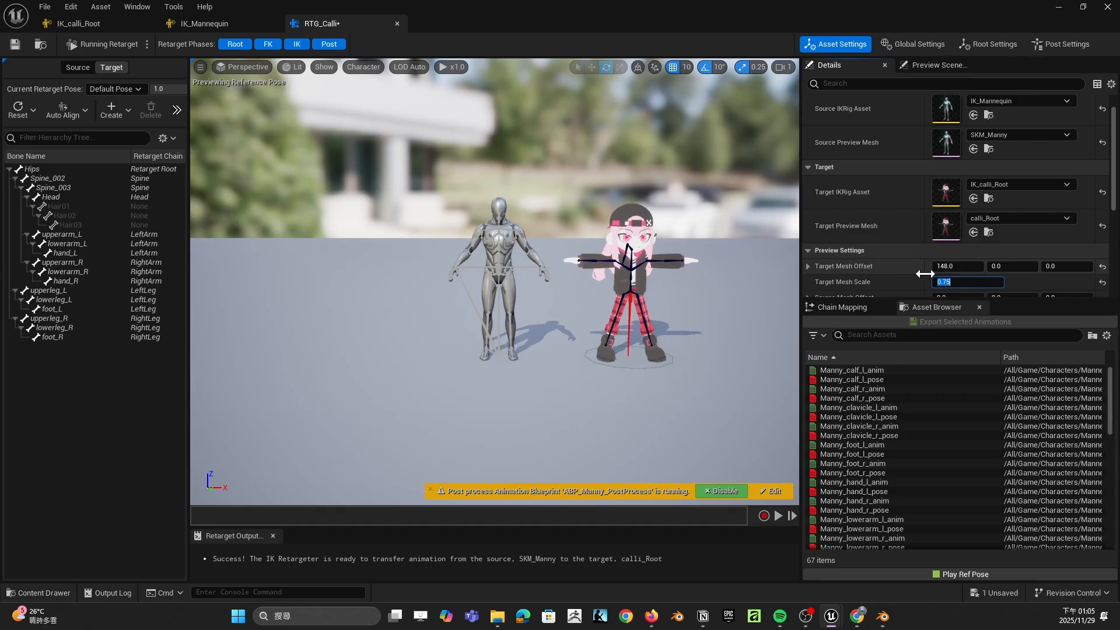
pyautogui.write('0.87')
pyautogui.press('Return')
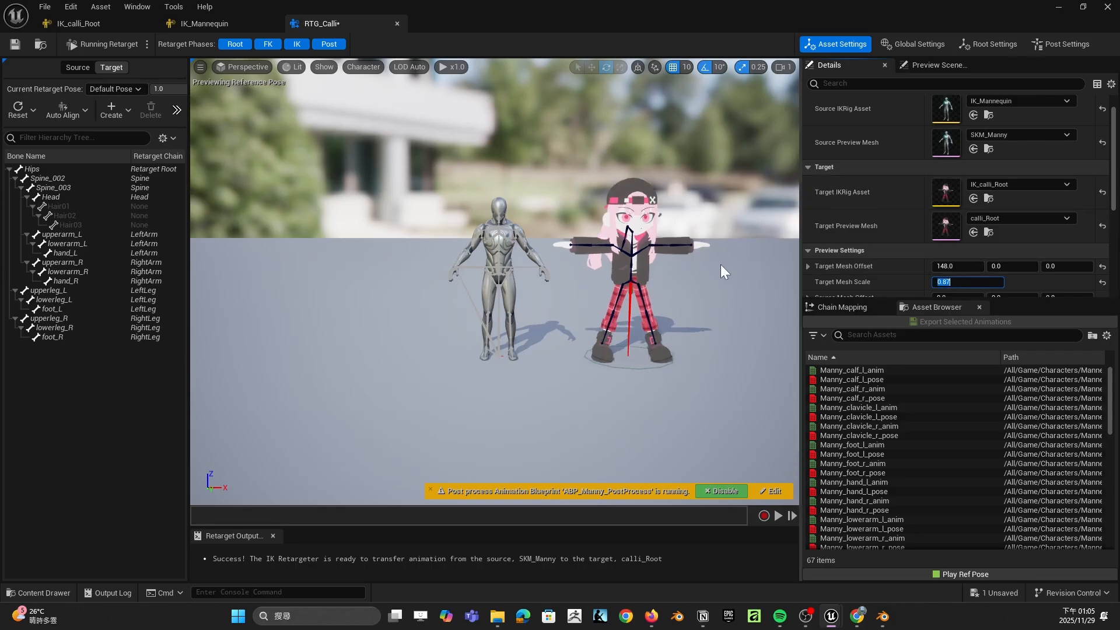
pyautogui.click(957, 266)
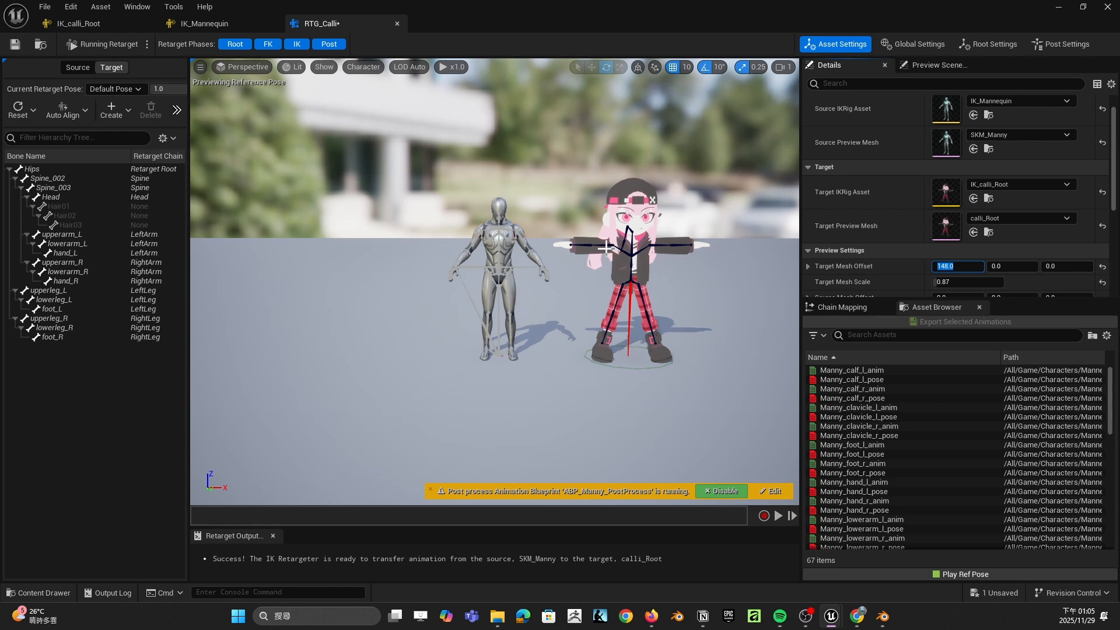
# Step: Check how the target chains map to the mannequin's source chains, and return to the animation list
pyautogui.scroll(-10, 895, 467)
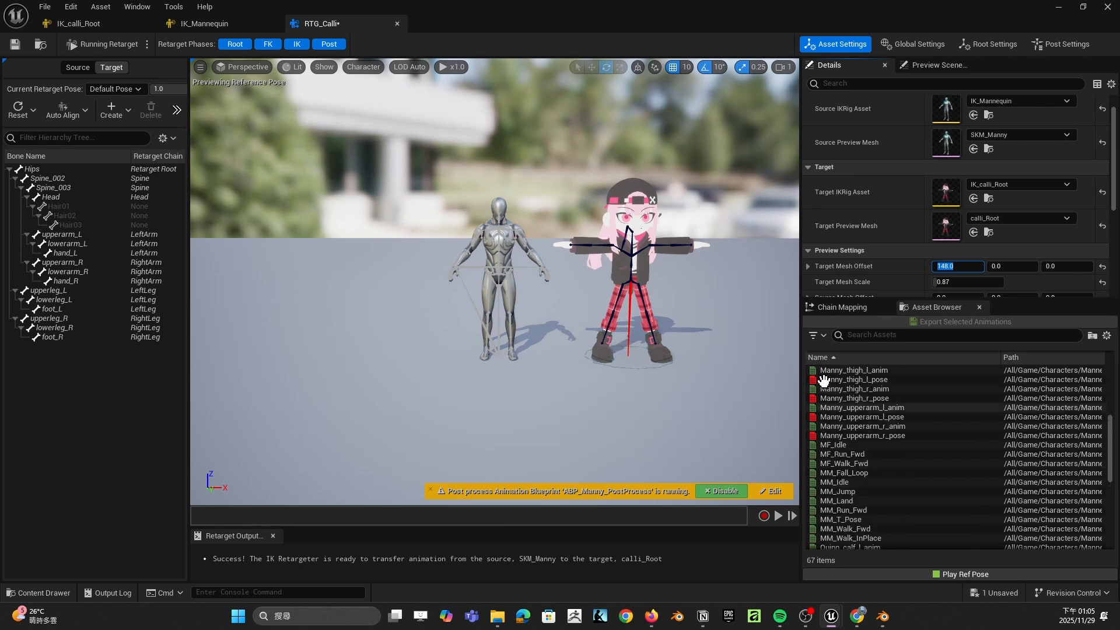
pyautogui.click(852, 309)
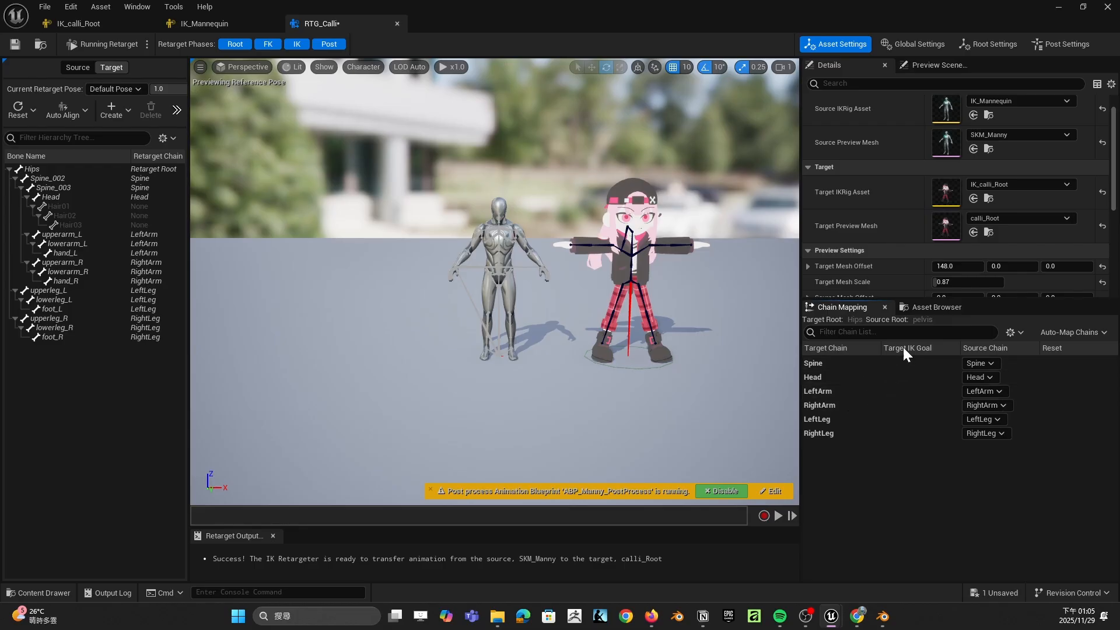
pyautogui.click(936, 307)
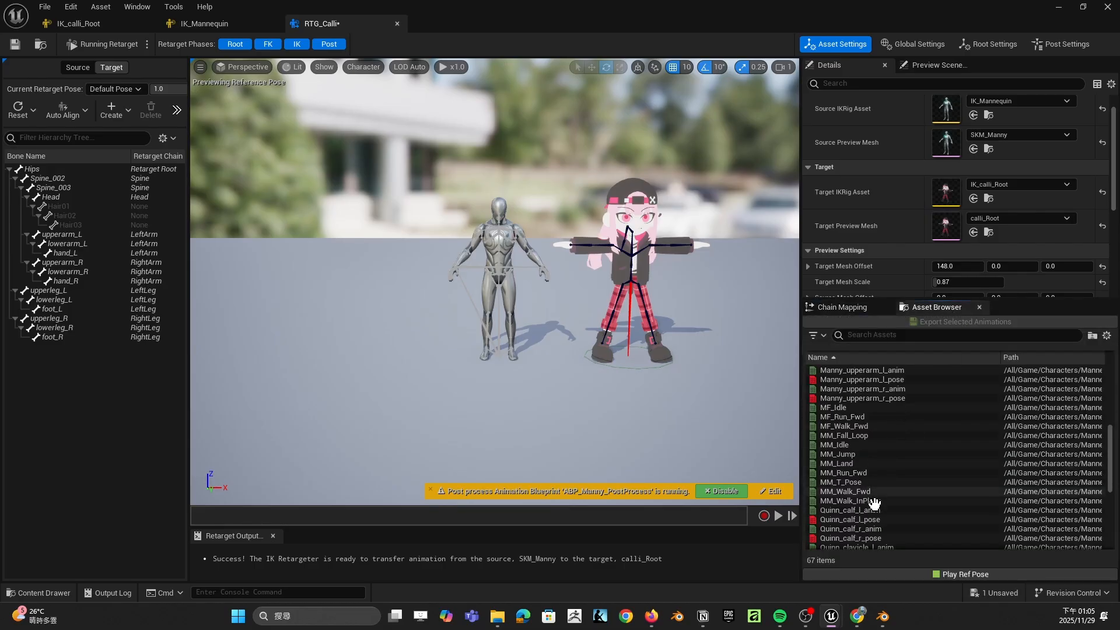
# Step: Preview the MM_Walk_InPlace animation on both characters and set the target mesh's X offset to 0
pyautogui.scroll(4, 877, 495)
pyautogui.click(878, 501)
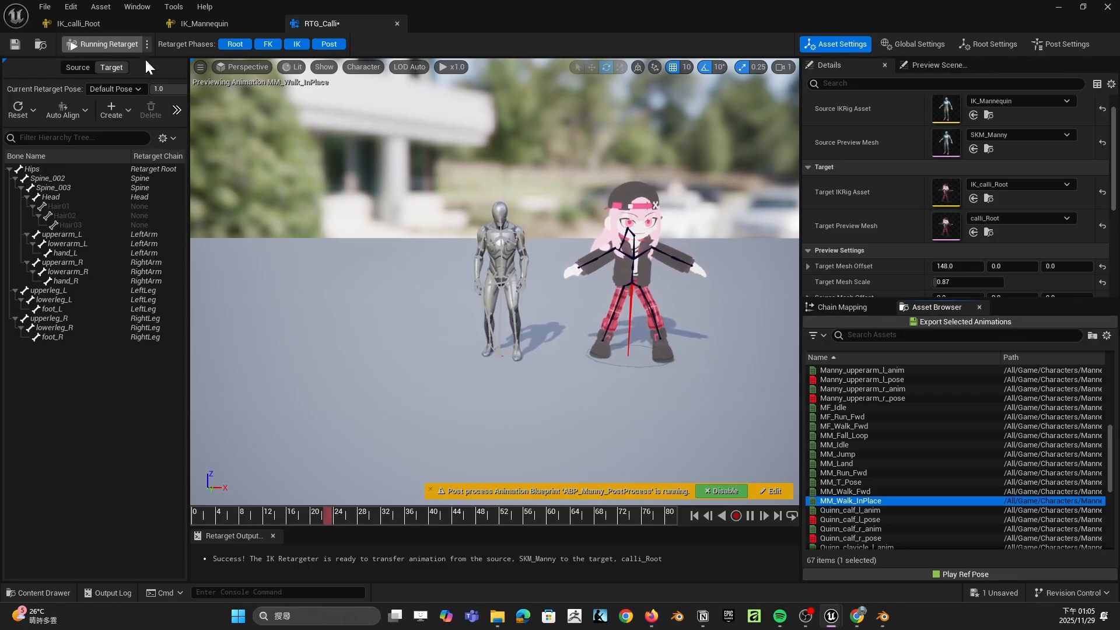
pyautogui.moveTo(937, 266); pyautogui.dragTo(1090, 262)
pyautogui.write('0')
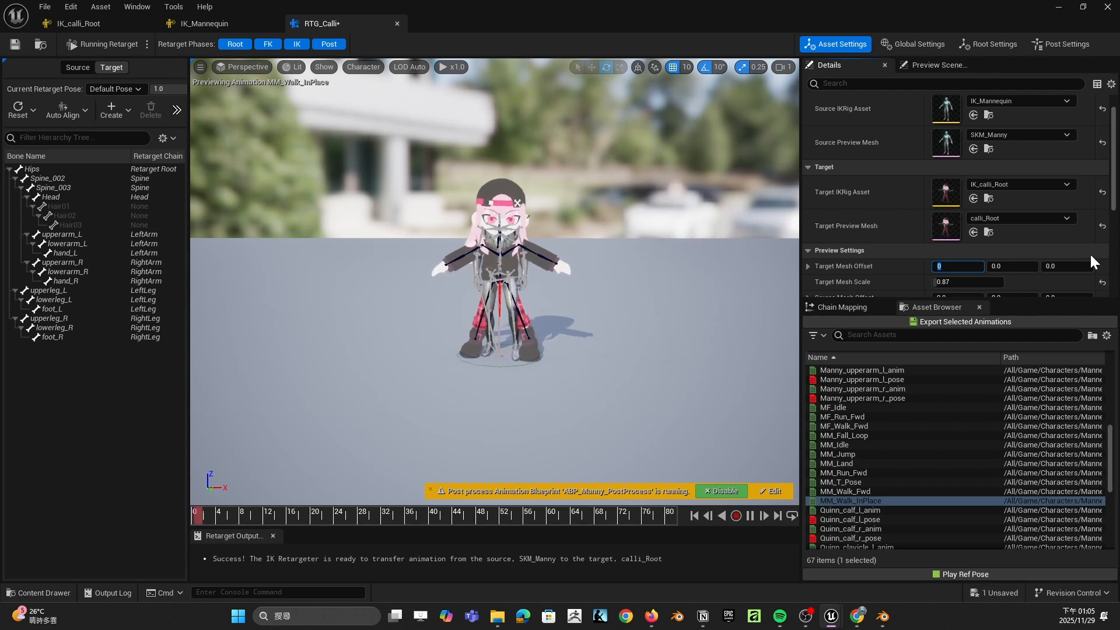
pyautogui.press('Return')
# Step: Set the target mesh scale to 0.8
pyautogui.scroll(1, 959, 297)
pyautogui.click(962, 289)
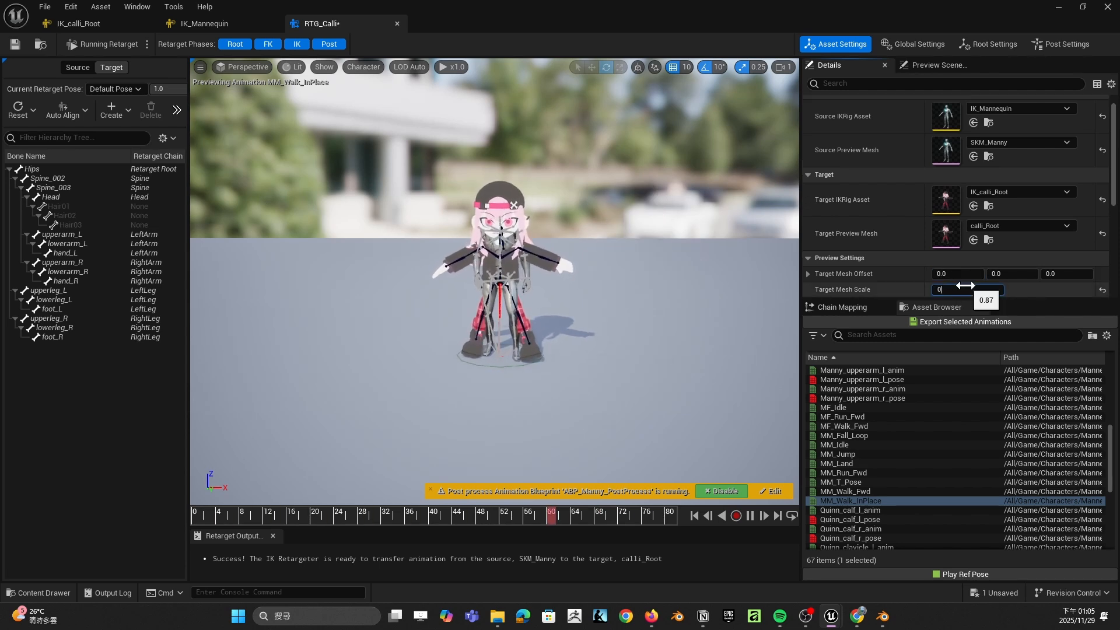
pyautogui.write('0.8')
pyautogui.press('Return')
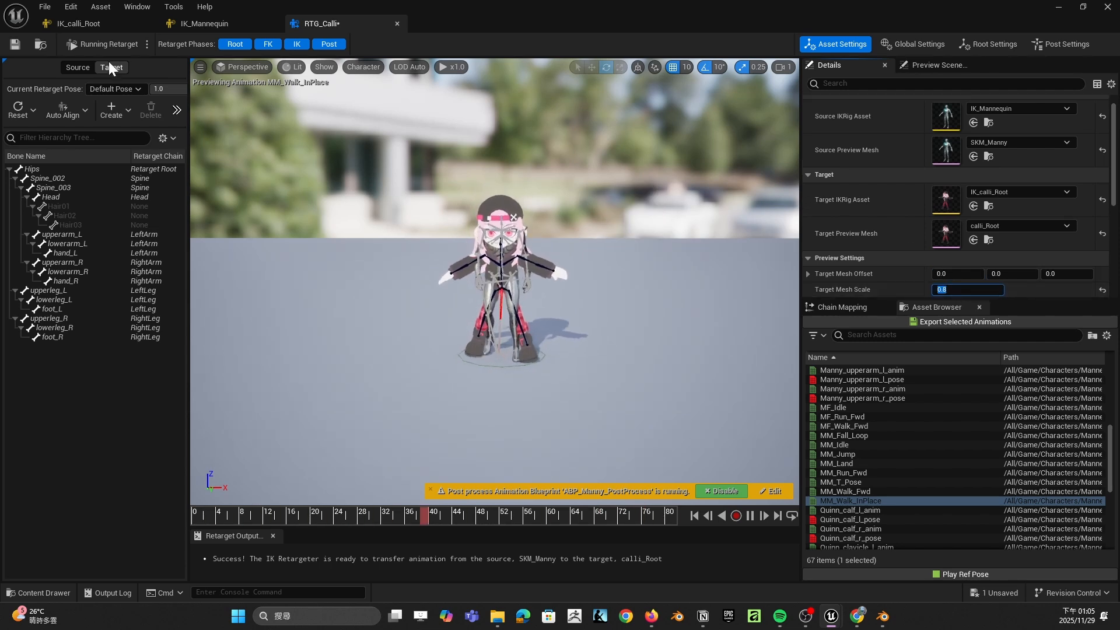
# Step: Switch the retargeter from running the retarget to editing the target's retarget pose
pyautogui.click(87, 44)
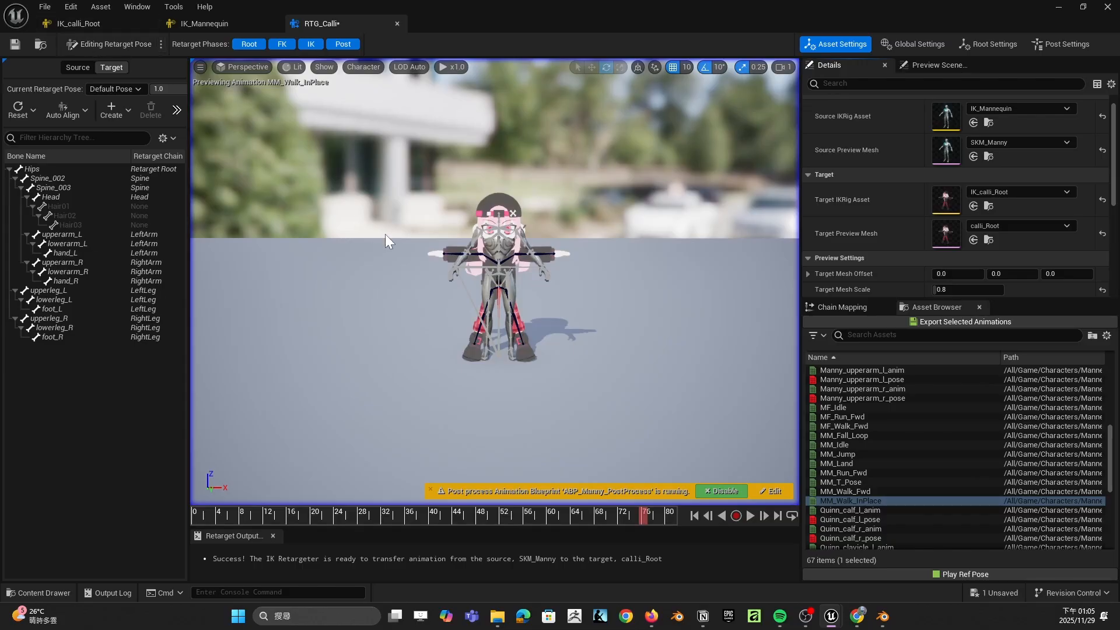
pyautogui.moveTo(495, 281); pyautogui.dragTo(478, 328, button='right')
pyautogui.moveTo(647, 204); pyautogui.dragTo(647, 225, button='right')
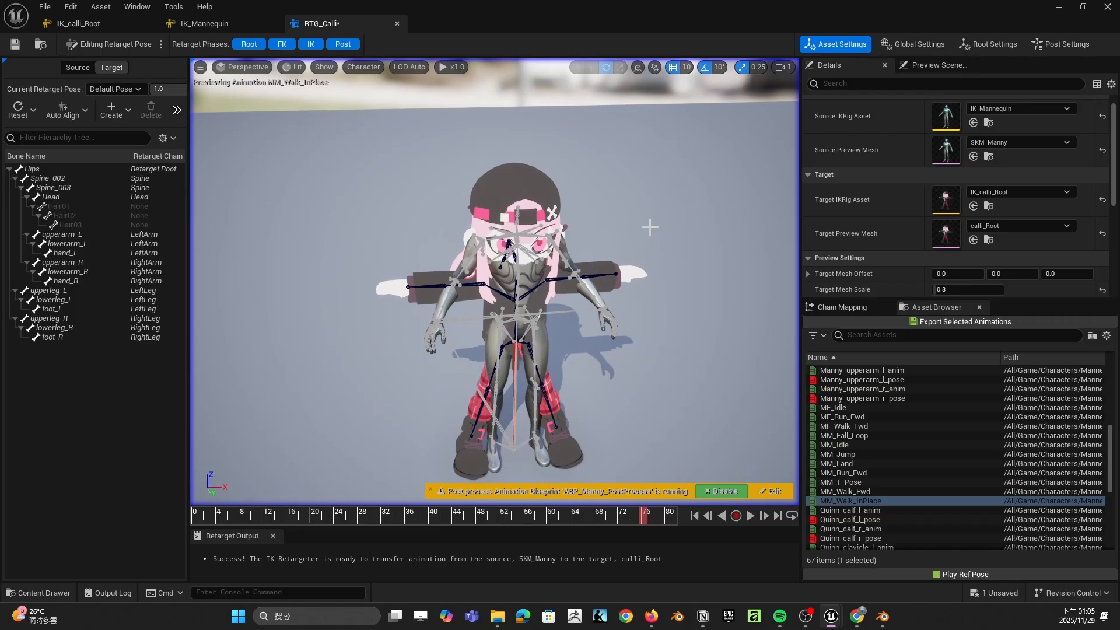
# Step: Set the target mesh scale to 1.0
pyautogui.click(955, 288)
pyautogui.write('1')
pyautogui.press('Return')
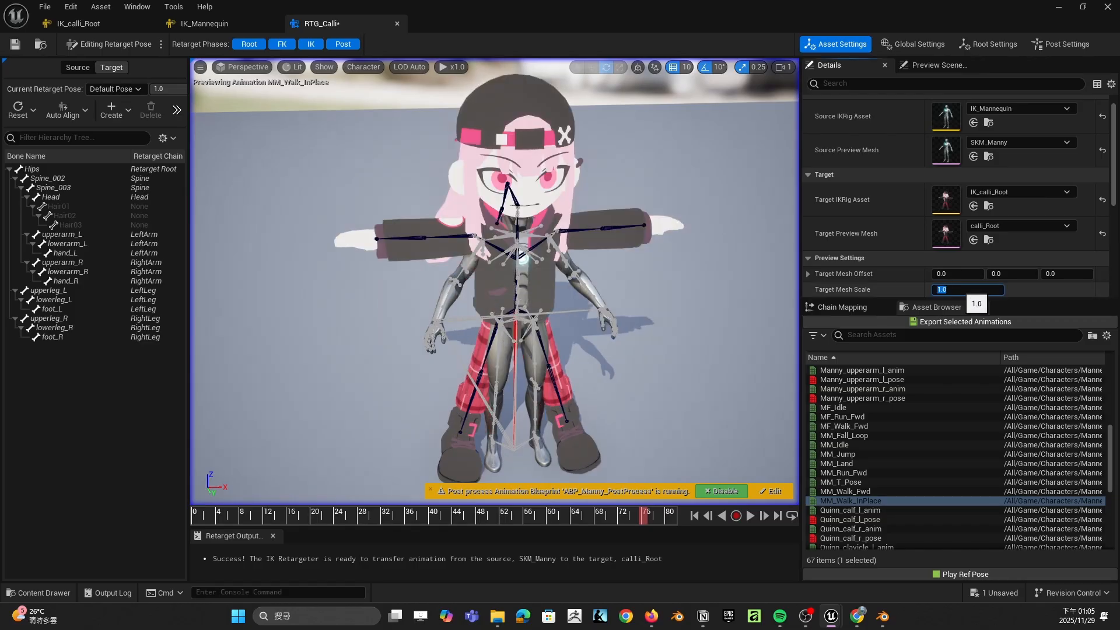
# Step: Rotate the upperarm_R bone to -60° about Z so the arm lines up with the mannequin's upper arm
pyautogui.moveTo(595, 232)
pyautogui.mouseDown(button='middle')
pyautogui.moveTo(579, 232)
pyautogui.moveTo(776, 232)
pyautogui.moveTo(575, 232)
pyautogui.mouseUp(button='middle')
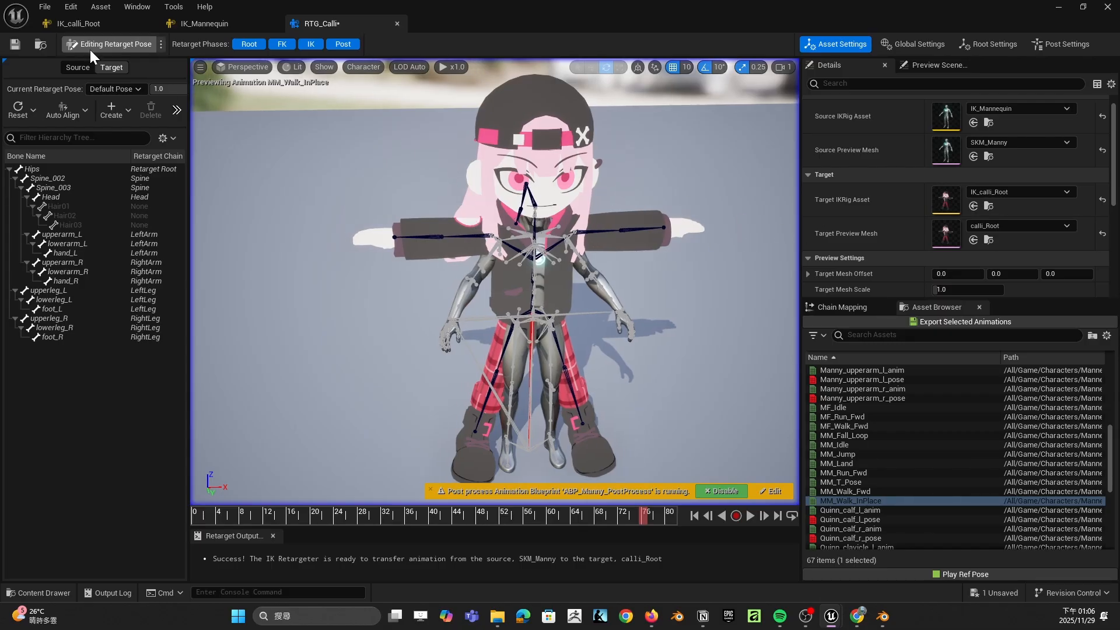
pyautogui.click(466, 237)
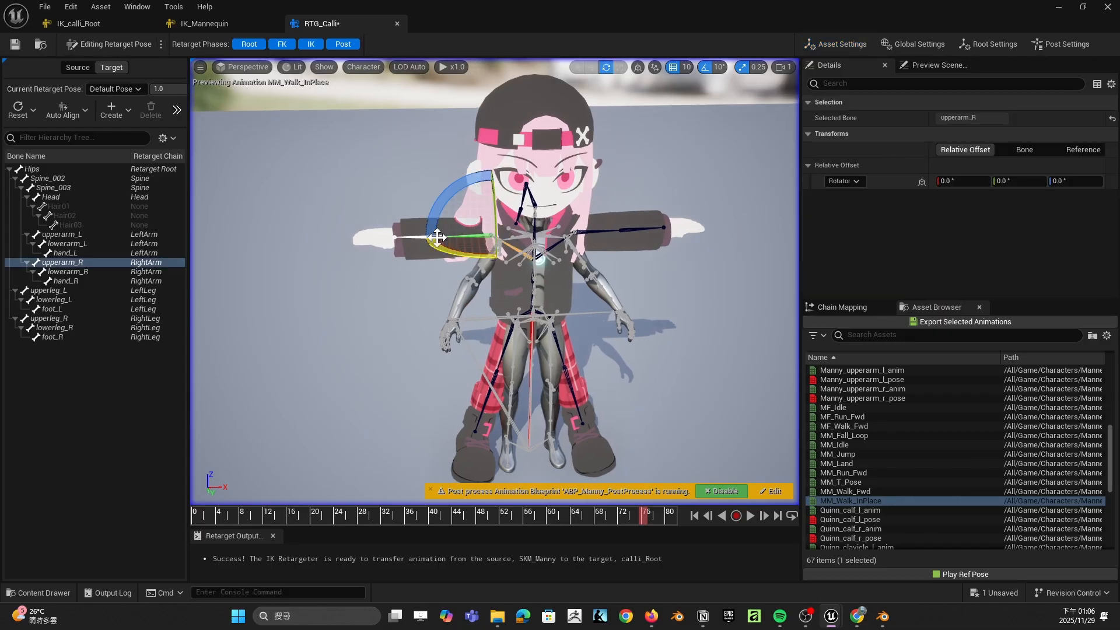
pyautogui.moveTo(454, 183); pyautogui.dragTo(416, 246)
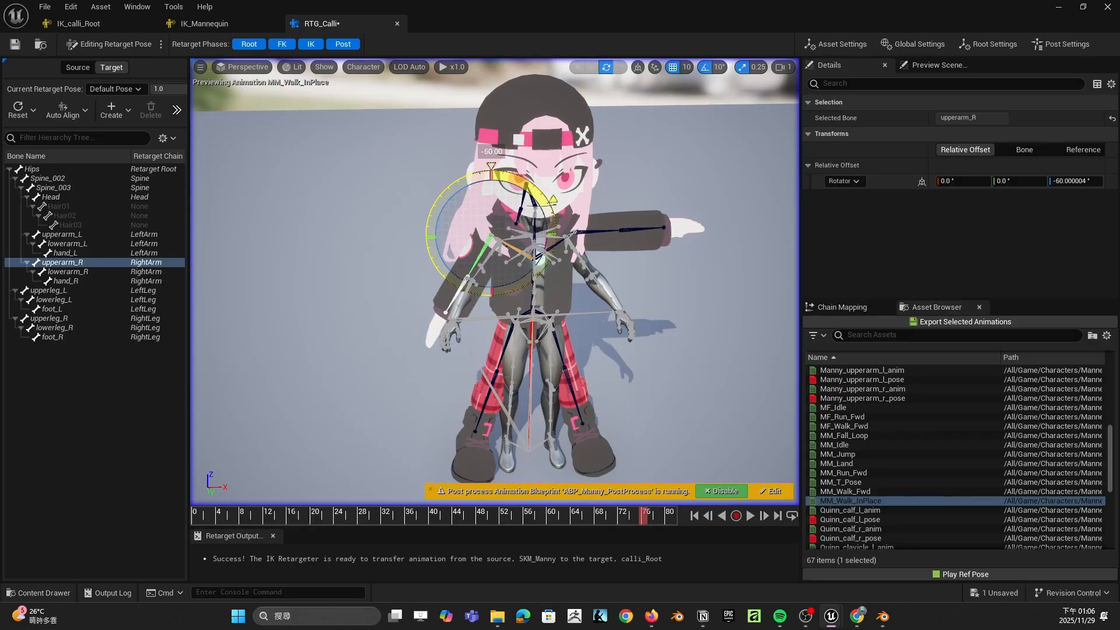
# Step: Try to rotate the lowerarm_R bone freely to match the mannequin's bent forearm
pyautogui.click(460, 292)
pyautogui.moveTo(460, 290)
pyautogui.mouseDown()
pyautogui.moveTo(326, 290)
pyautogui.moveTo(444, 296)
pyautogui.mouseUp()
pyautogui.press('f')
# Step: Lower the viewport camera speed to 0.33
pyautogui.press('s')
pyautogui.moveTo(227, 315); pyautogui.dragTo(460, 127, button='right')
pyautogui.scroll(-2, 699, 175)
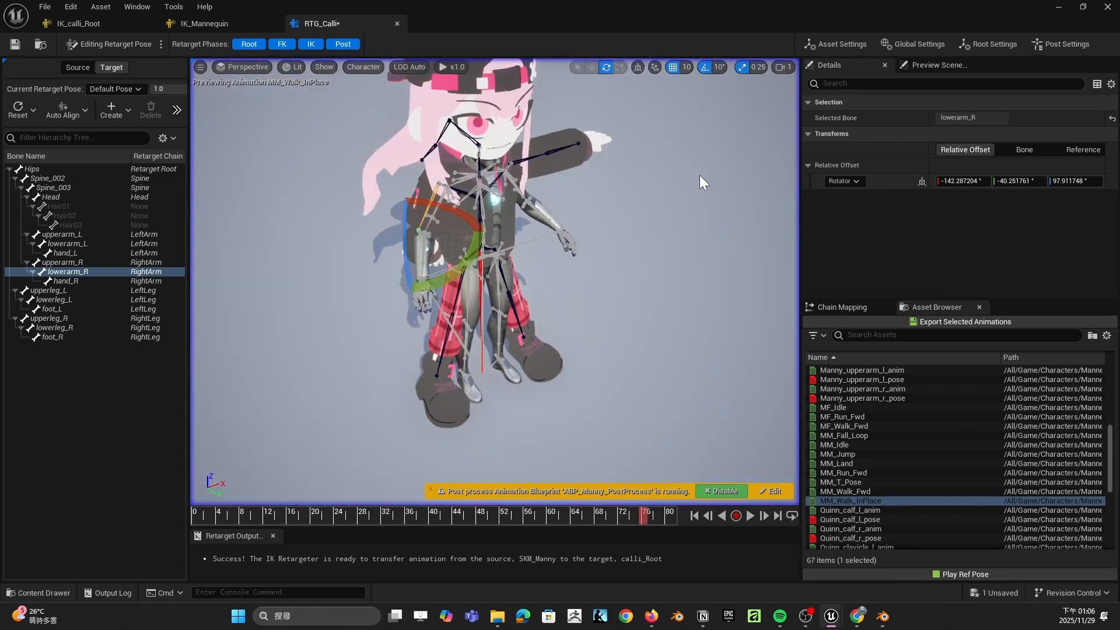
pyautogui.click(784, 67)
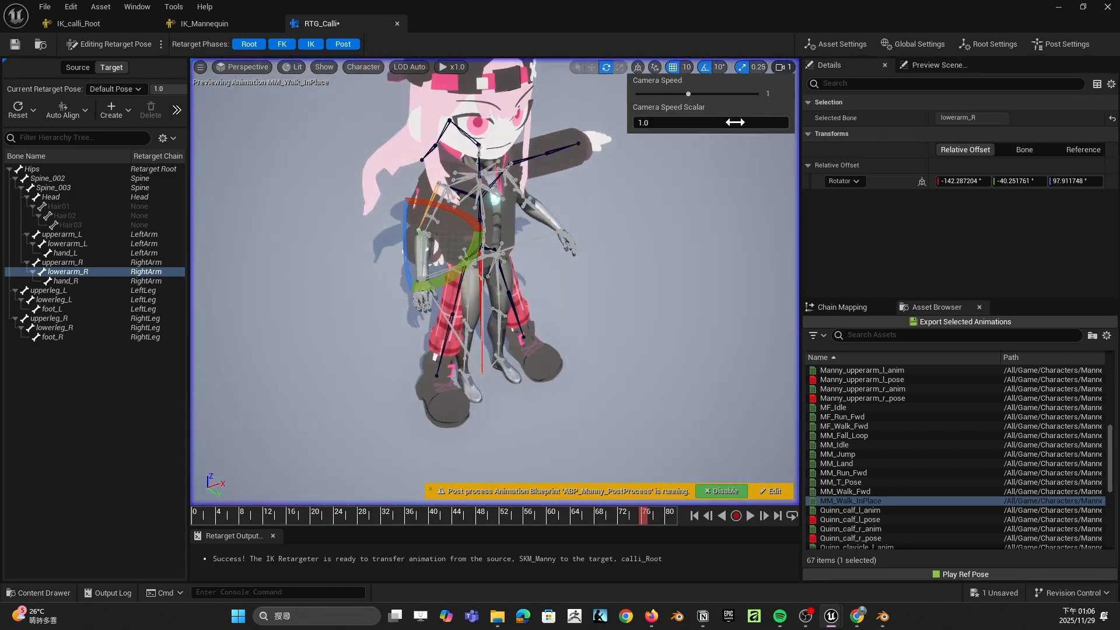
pyautogui.moveTo(689, 94); pyautogui.dragTo(677, 94)
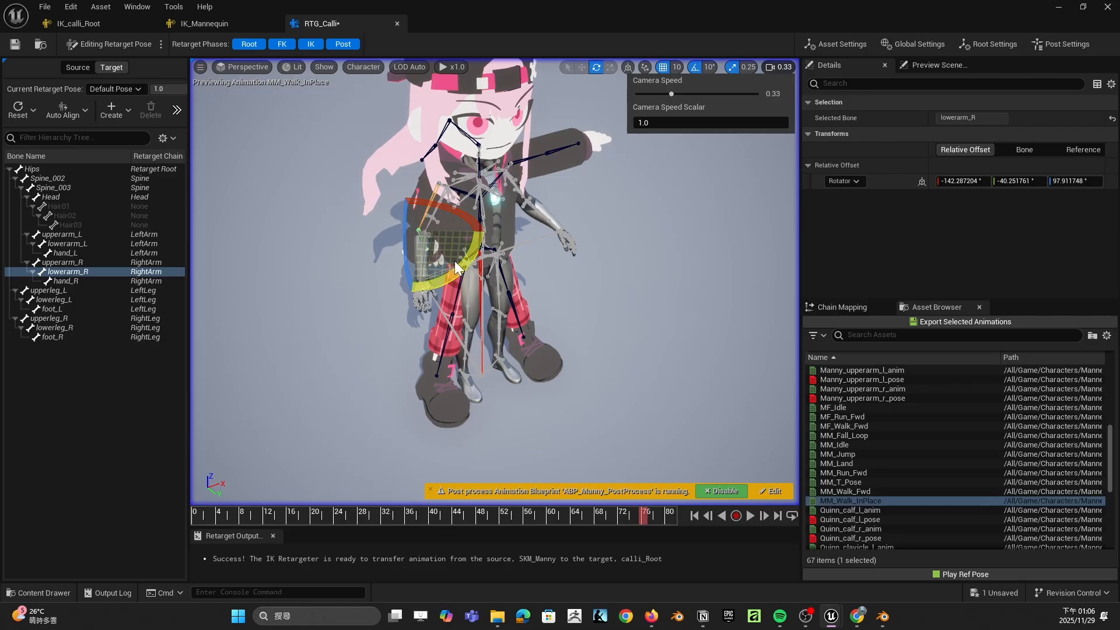
# Step: Try further rotations of the lowerarm_R bone while comparing it with the mannequin's forearm
pyautogui.moveTo(454, 262); pyautogui.dragTo(437, 268)
pyautogui.moveTo(437, 268); pyautogui.dragTo(397, 277, button='right')
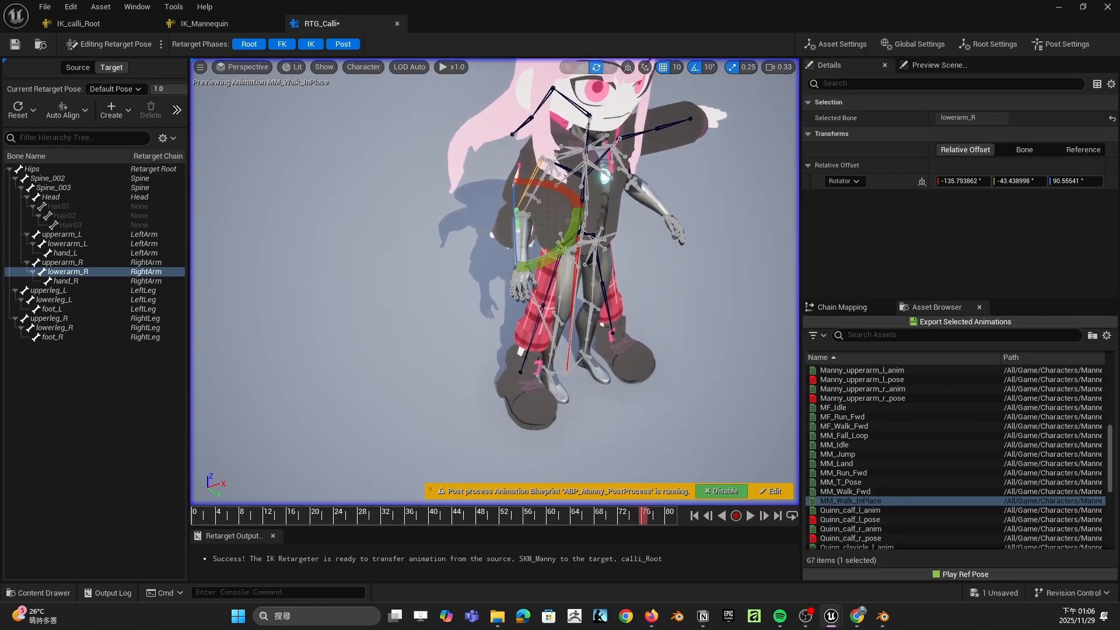
pyautogui.moveTo(506, 322)
pyautogui.mouseDown(button='right')
pyautogui.moveTo(548, 309)
pyautogui.moveTo(496, 321)
pyautogui.moveTo(506, 323)
pyautogui.mouseUp(button='right')
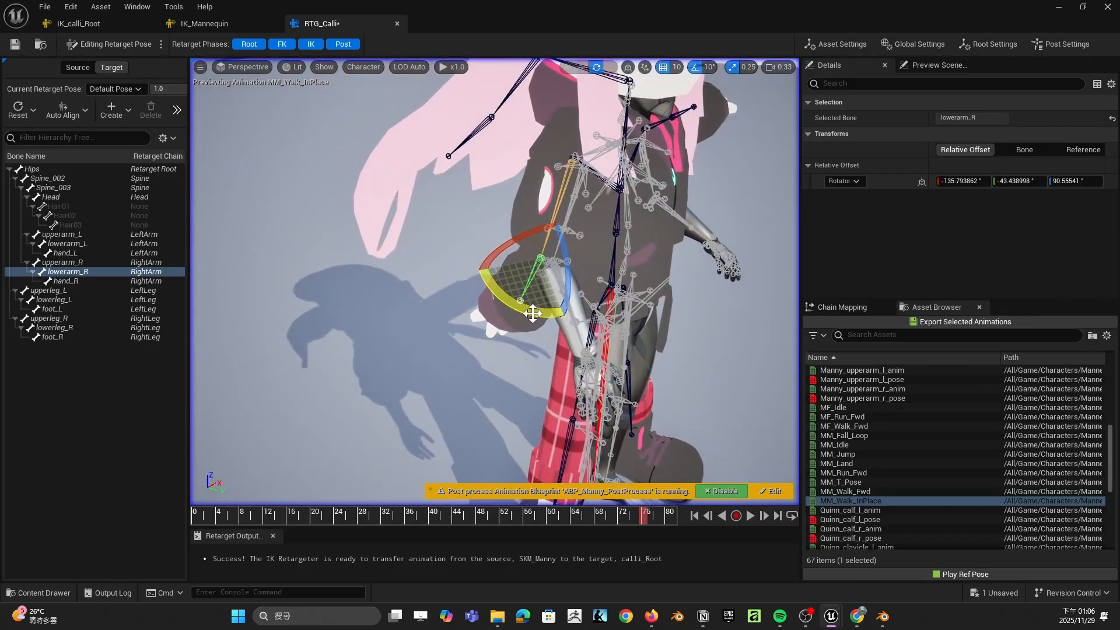
pyautogui.moveTo(533, 313); pyautogui.dragTo(507, 315)
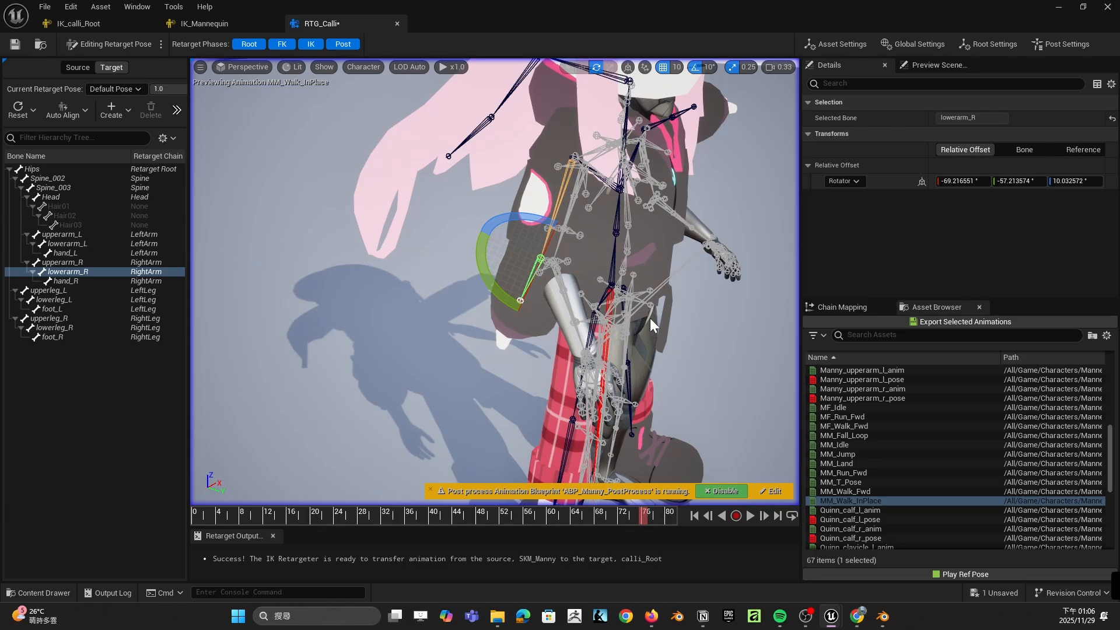
# Step: Undo all the rotations made to the lowerarm_R bone
pyautogui.hotkey('ctrl', 'z')
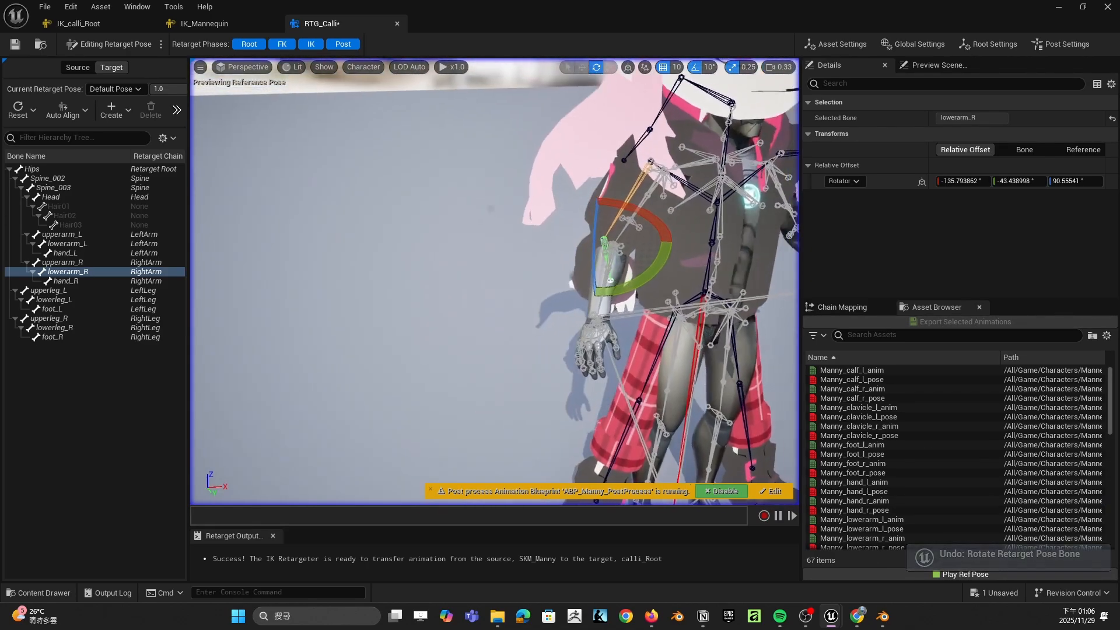
pyautogui.moveTo(495, 282); pyautogui.dragTo(636, 236, button='right')
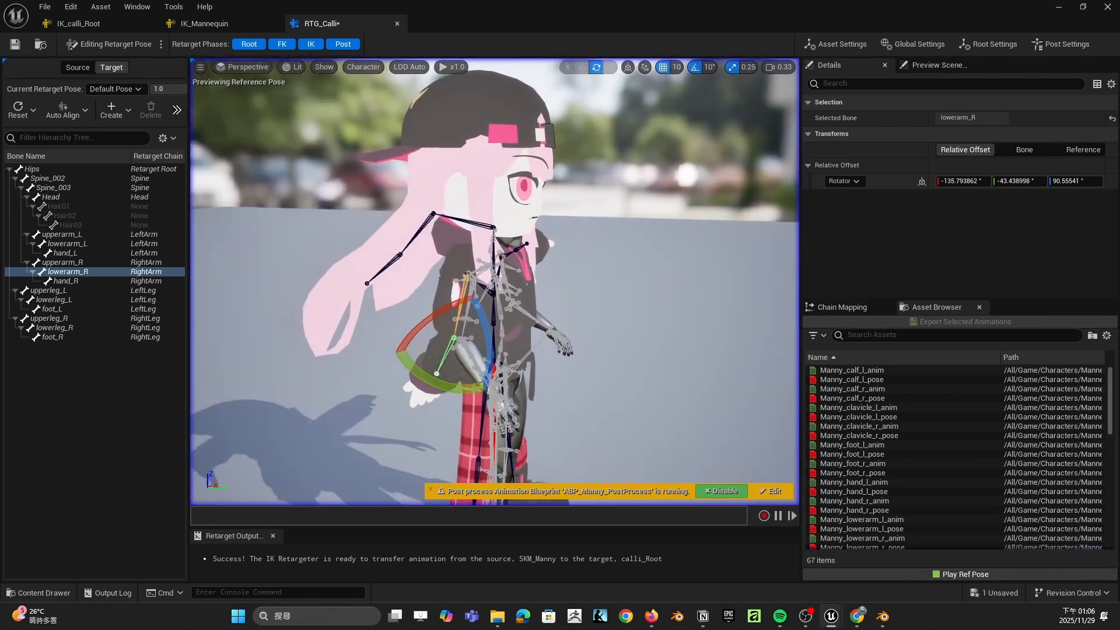
pyautogui.moveTo(542, 333); pyautogui.dragTo(473, 347, button='right')
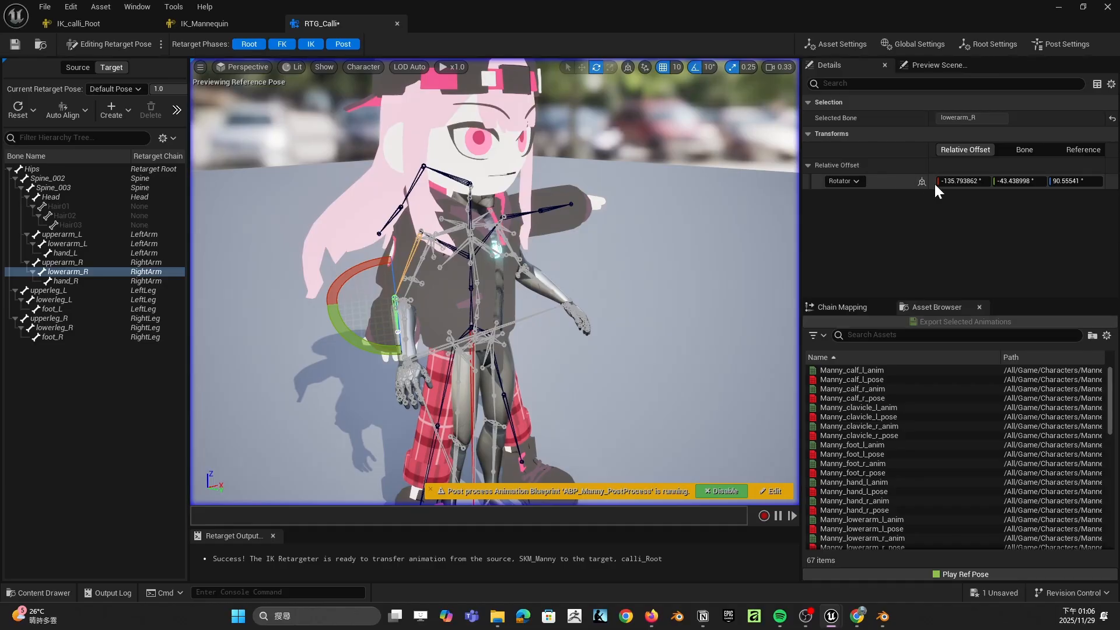
pyautogui.hotkey('ctrl', 'z')
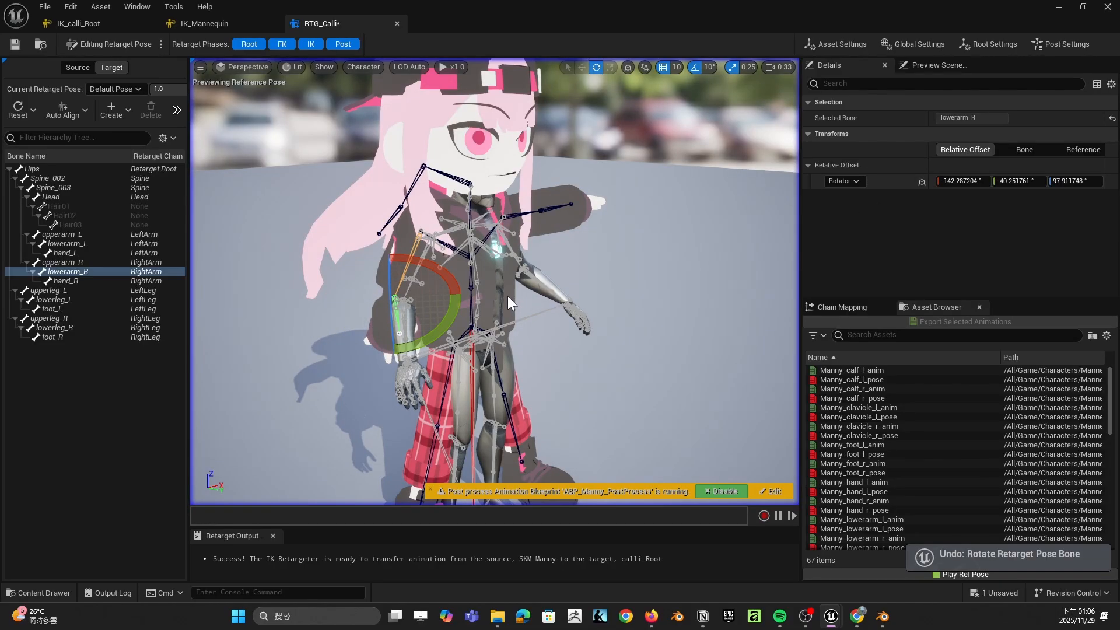
pyautogui.hotkey('ctrl', 'z')
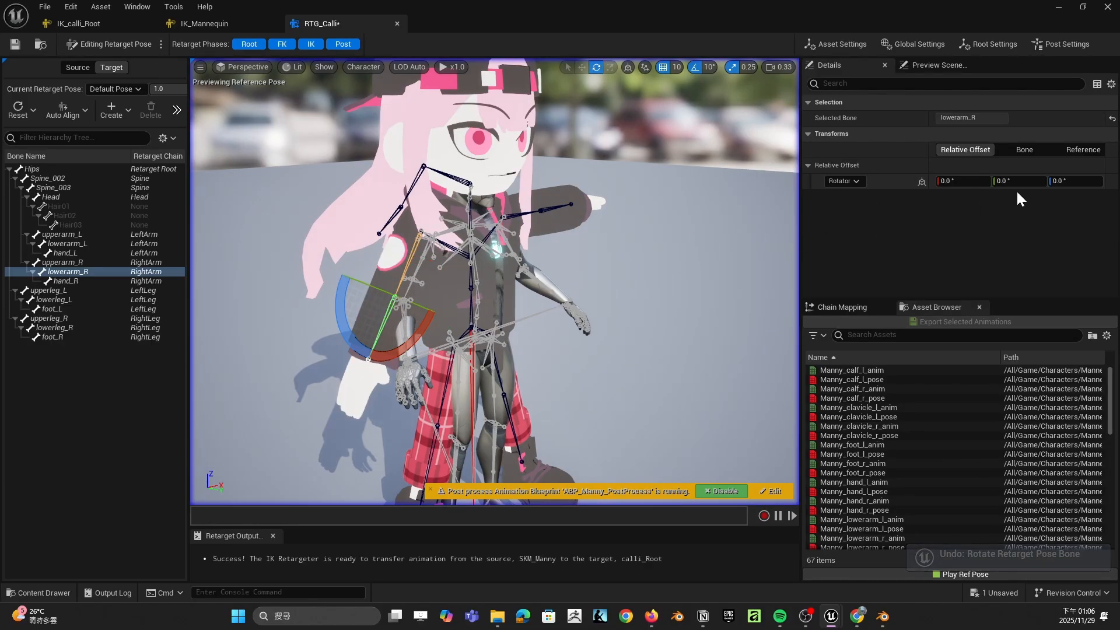
# Step: Rotate the lowerarm_R bone to 40° about X to match the mannequin's forearm bend
pyautogui.moveTo(406, 339); pyautogui.dragTo(425, 320)
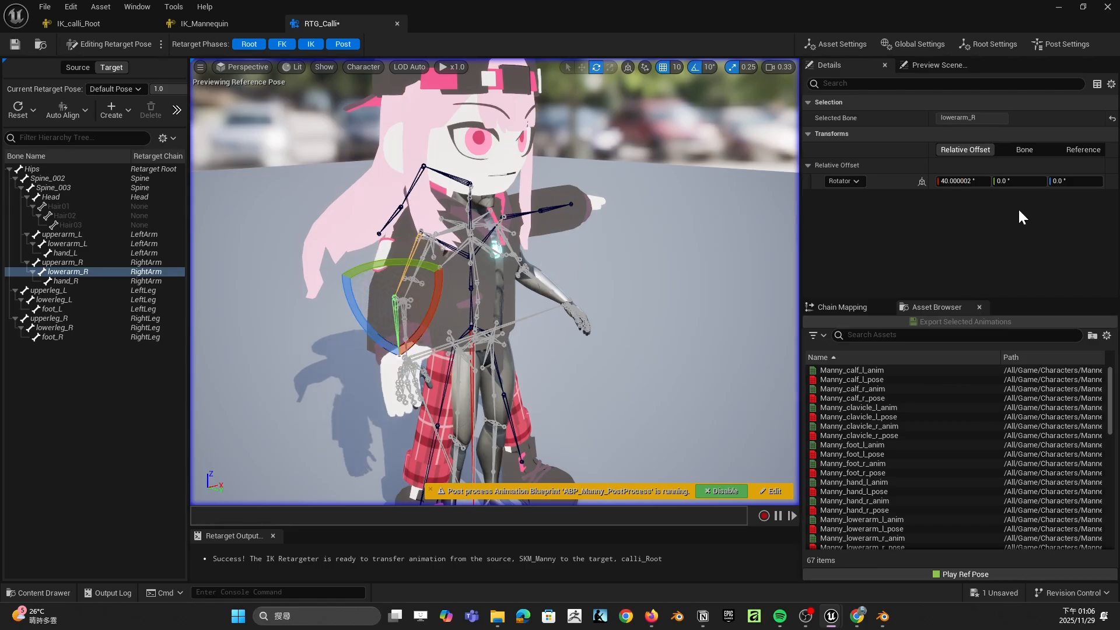
pyautogui.click(416, 248)
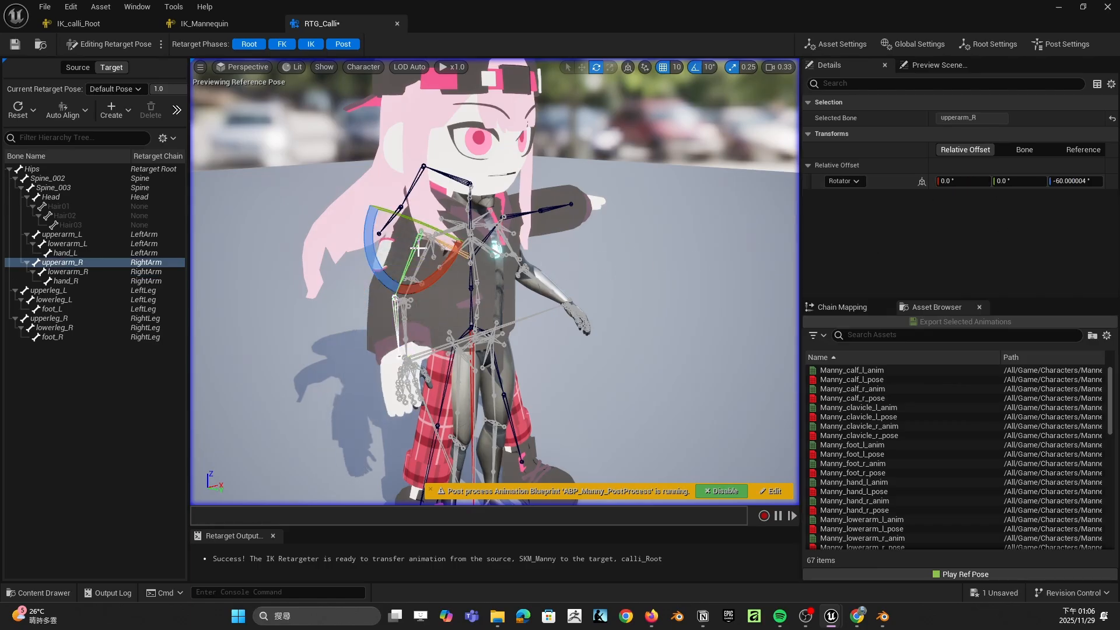
pyautogui.click(396, 331)
# Step: Set the upperarm_L bone's relative Z rotation to 60°, mirroring the opposite upper arm
pyautogui.moveTo(497, 412); pyautogui.dragTo(556, 259, button='right')
pyautogui.press('d')
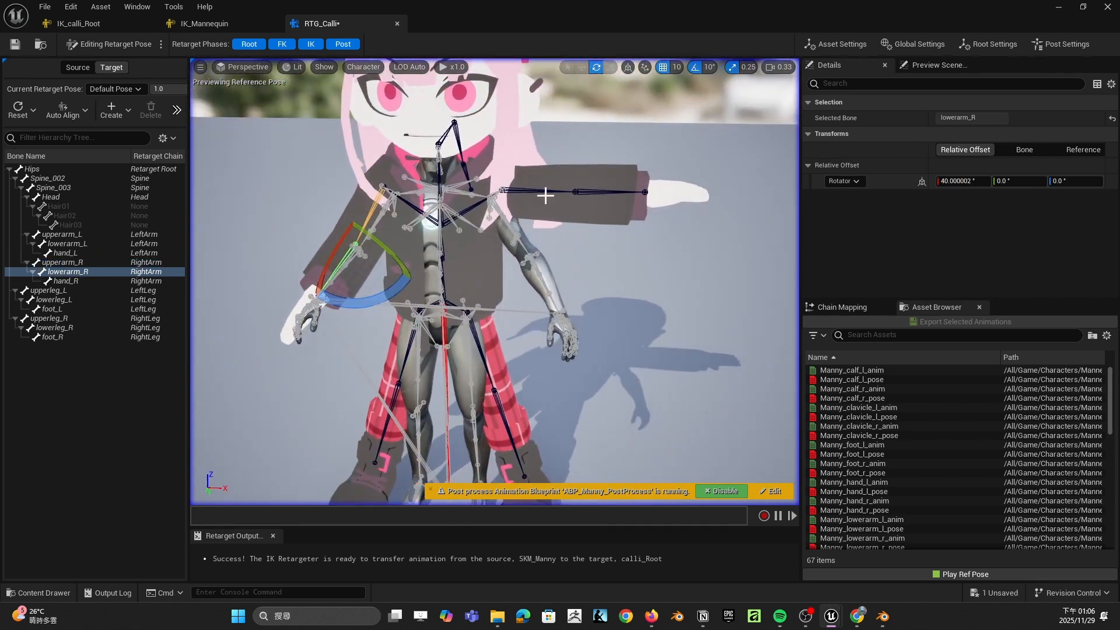
pyautogui.click(584, 194)
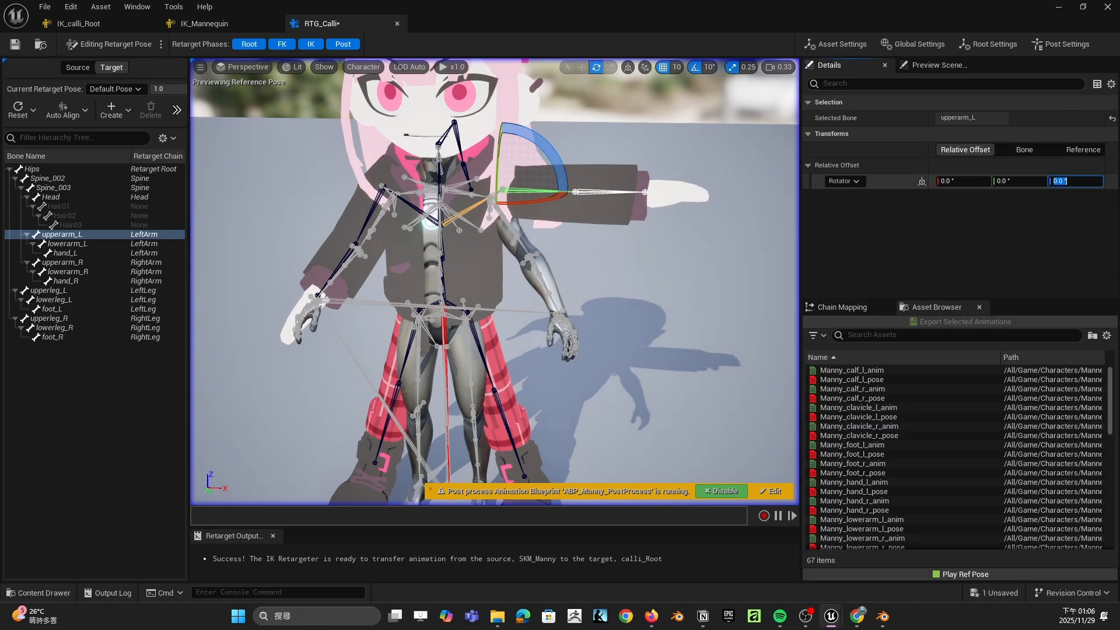
pyautogui.write('60')
pyautogui.press('Return')
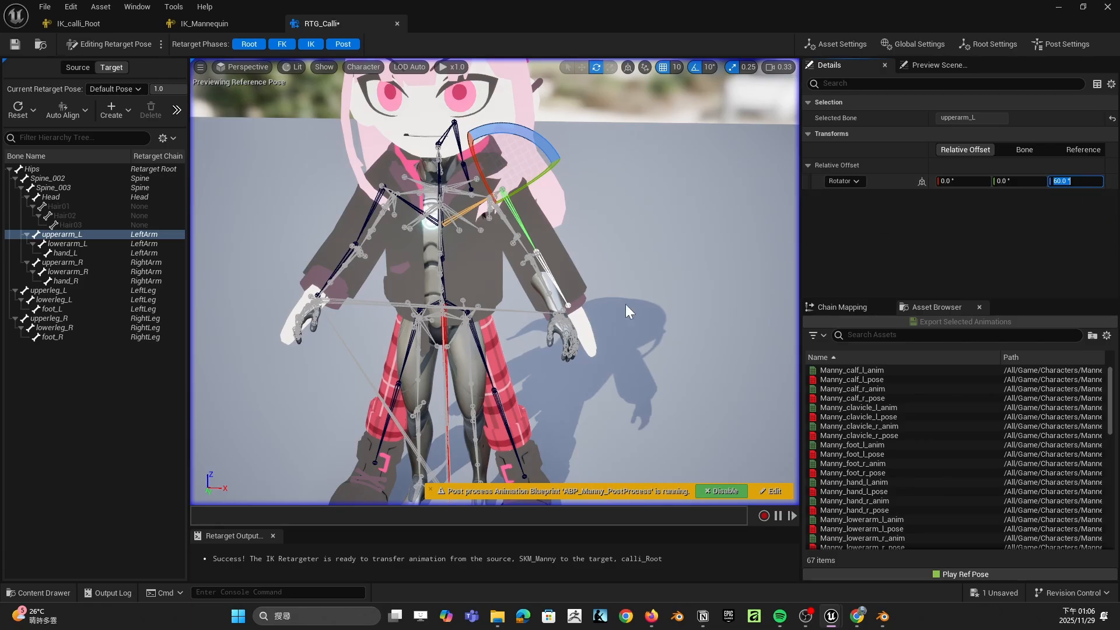
# Step: Set the lowerarm_L bone's relative X rotation to 40° to bend the forearm like the mannequin's
pyautogui.click(539, 255)
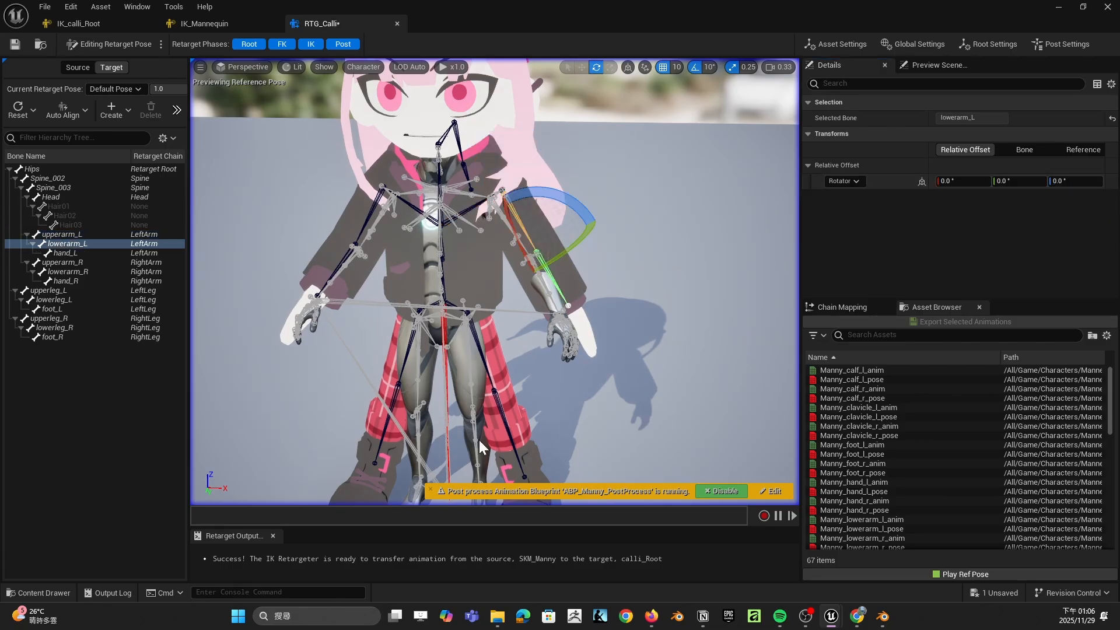
pyautogui.keyDown('alt'); pyautogui.moveTo(703, 314); pyautogui.dragTo(615, 308); pyautogui.keyUp('alt')
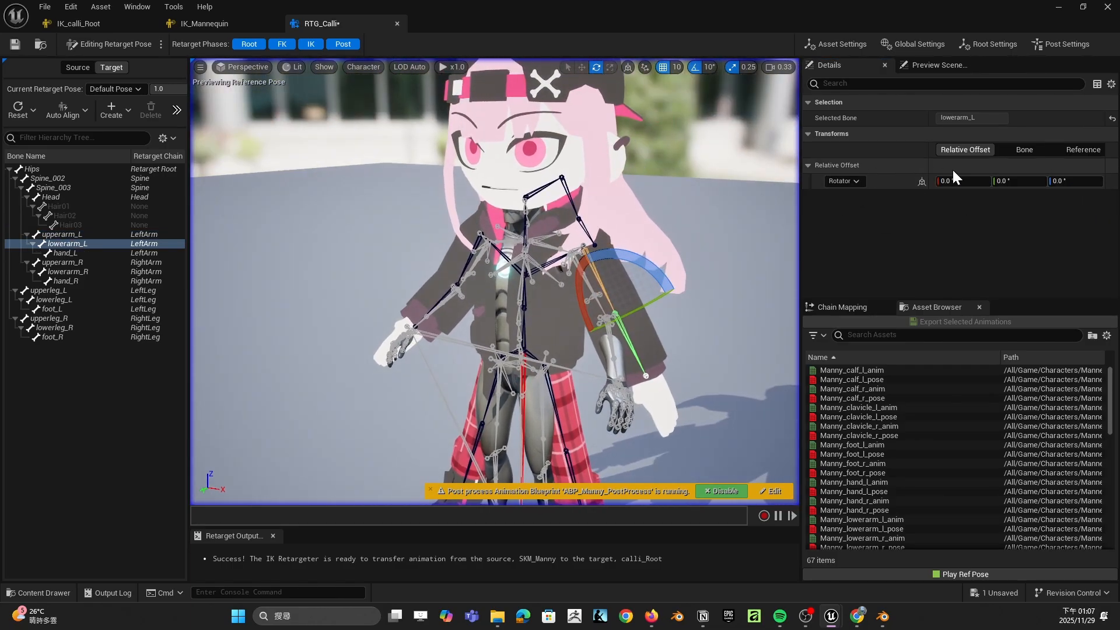
pyautogui.click(959, 179)
pyautogui.write('40')
pyautogui.press('Return')
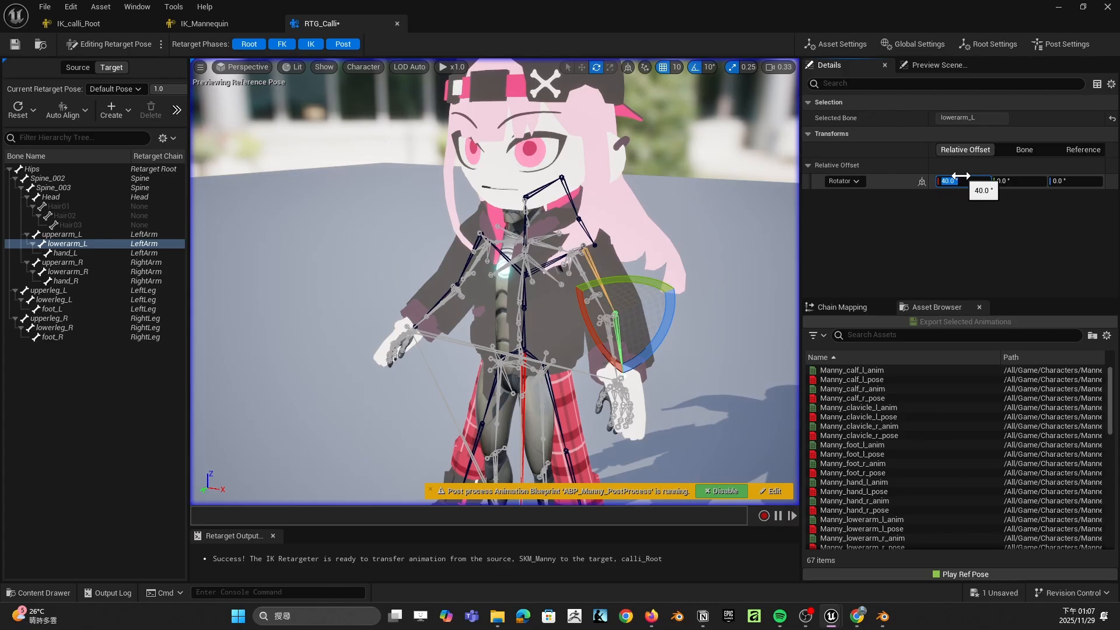
# Step: Rotate the upperleg_R bone inward to a relative Z rotation of -14° so it aligns with the mannequin's leg
pyautogui.moveTo(474, 344); pyautogui.dragTo(440, 362, button='right')
pyautogui.click(529, 197)
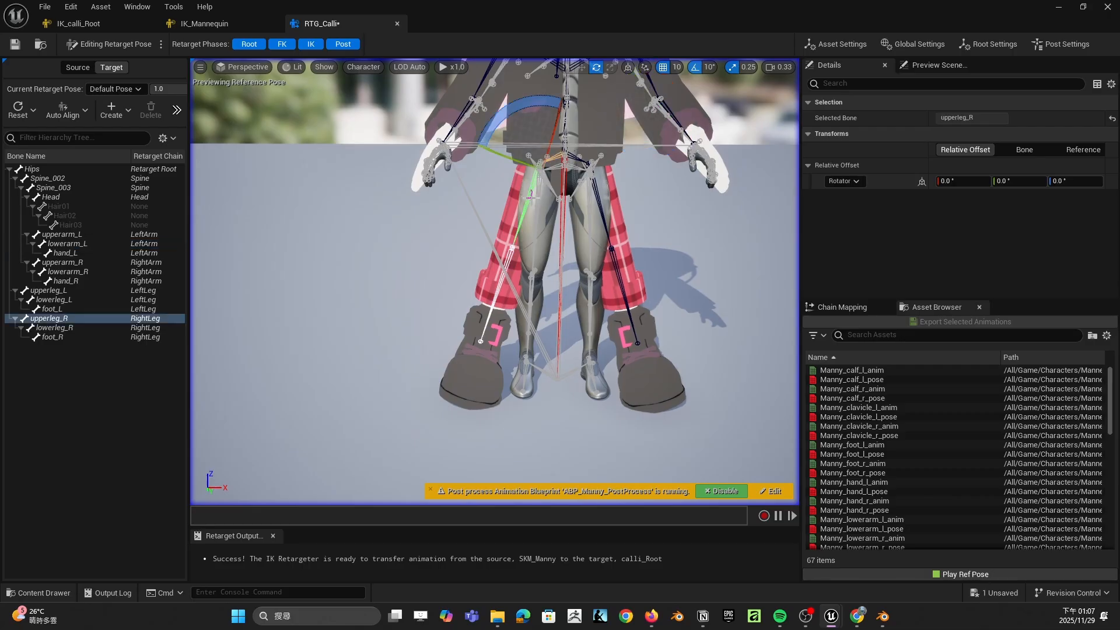
pyautogui.moveTo(541, 105); pyautogui.dragTo(478, 129)
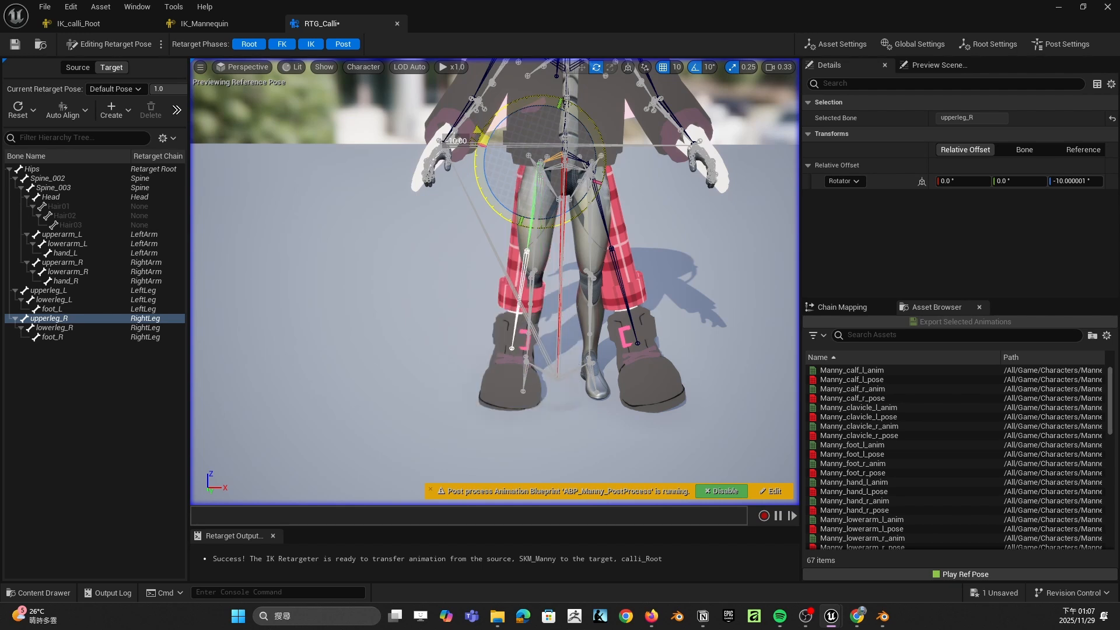
pyautogui.moveTo(1076, 180)
pyautogui.mouseDown()
pyautogui.moveTo(1059, 180)
pyautogui.moveTo(1070, 180)
pyautogui.mouseUp()
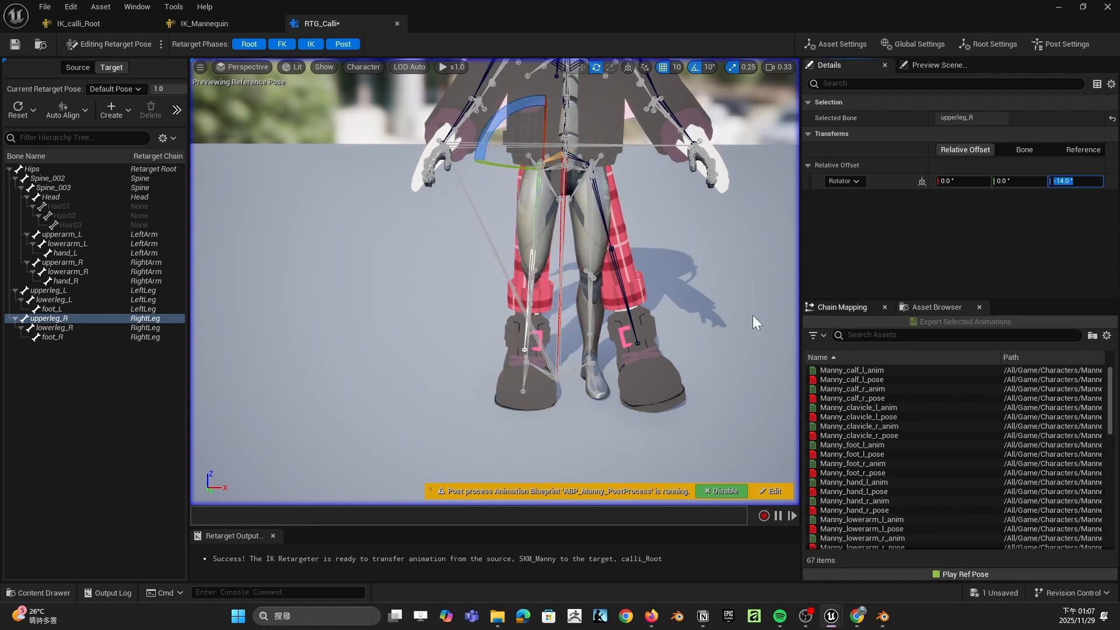
# Step: Set the upperleg_L bone's relative Z rotation to 14° so the leg mirrors the opposite one
pyautogui.moveTo(599, 314); pyautogui.dragTo(579, 222, button='right')
pyautogui.click(631, 167)
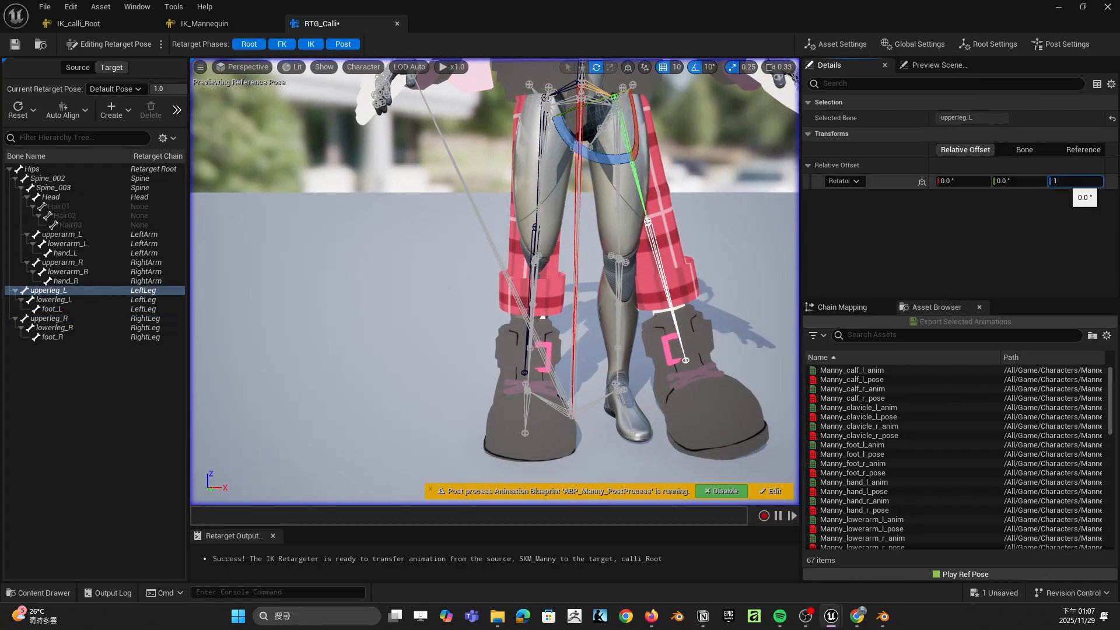
pyautogui.write('-14')
pyautogui.press('Return')
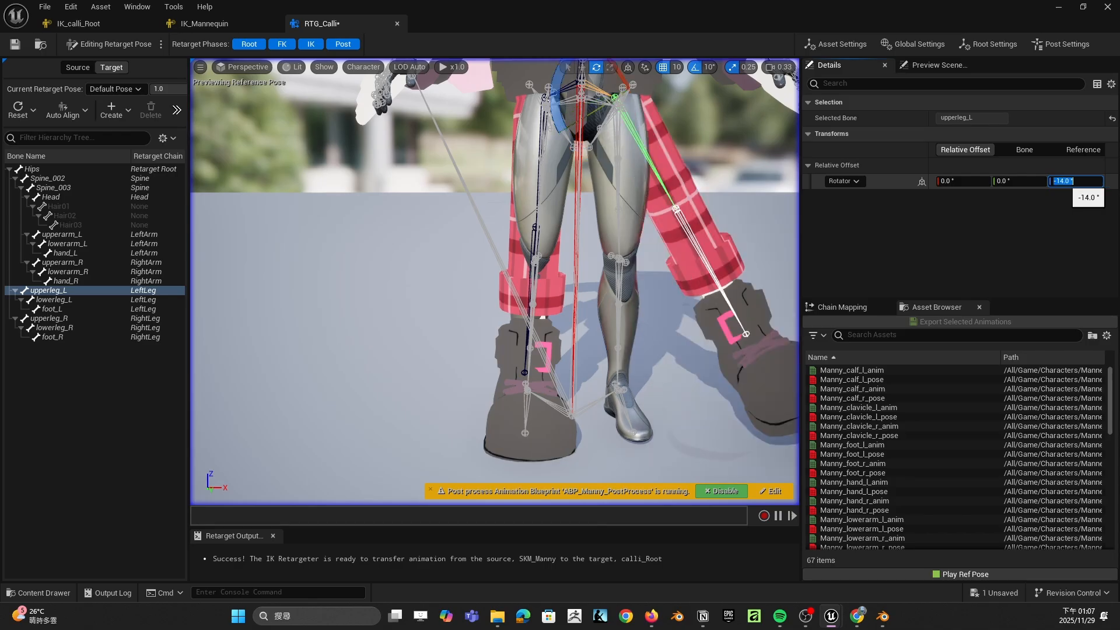
pyautogui.press('Return')
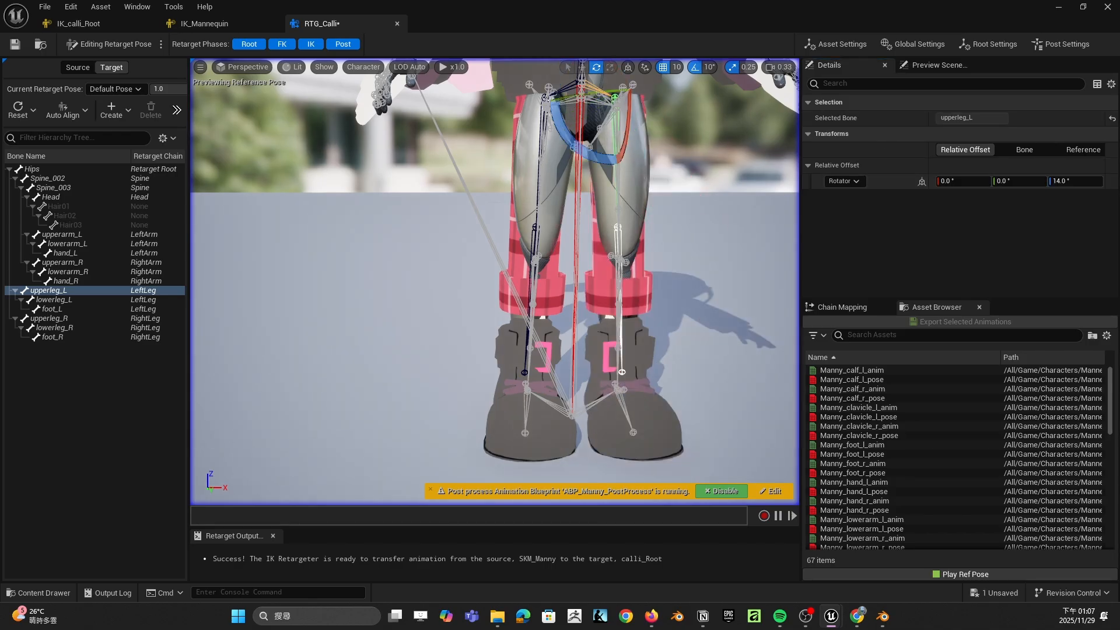
# Step: Run the retarget preview with the MM_Walk_InPlace animation to check the adjusted pose in motion
pyautogui.moveTo(495, 282); pyautogui.dragTo(475, 247, button='right')
pyautogui.press('s')
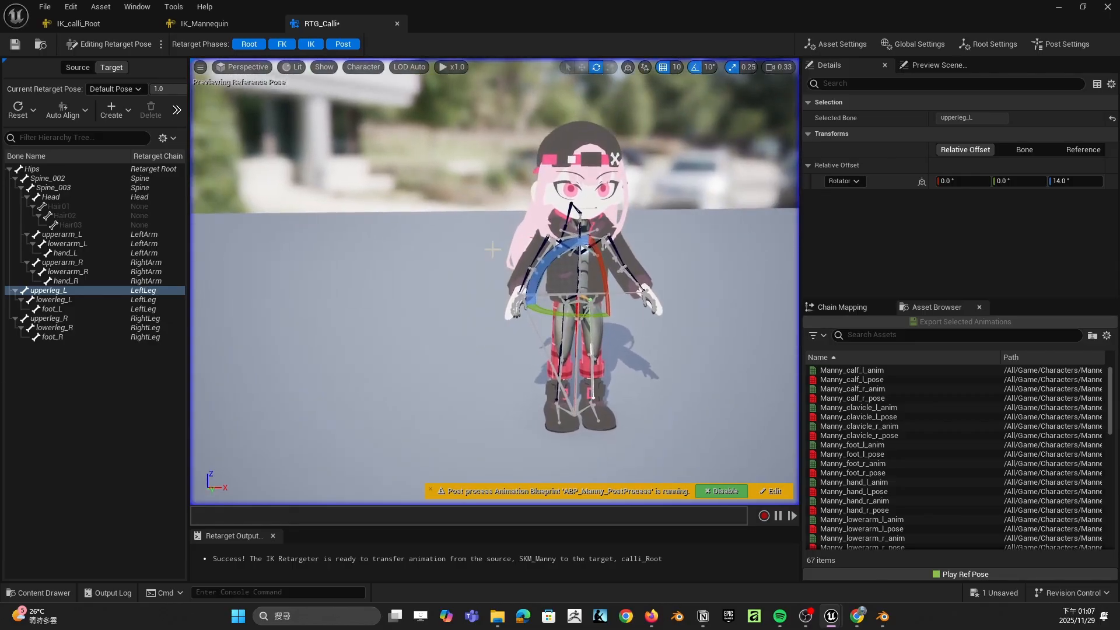
pyautogui.click(71, 66)
pyautogui.click(115, 63)
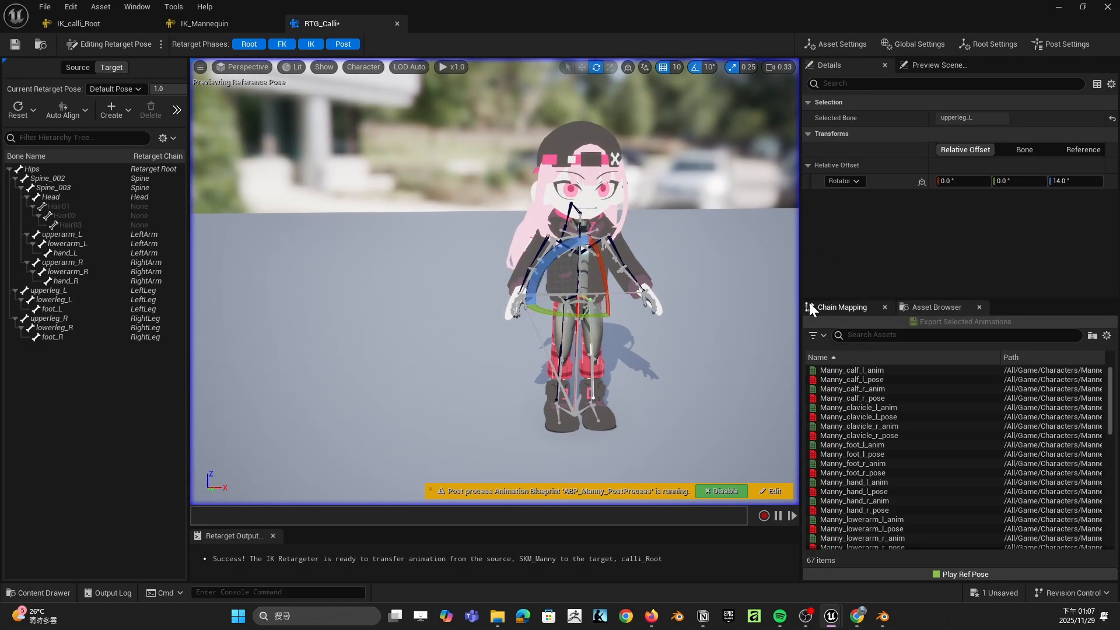
pyautogui.click(128, 47)
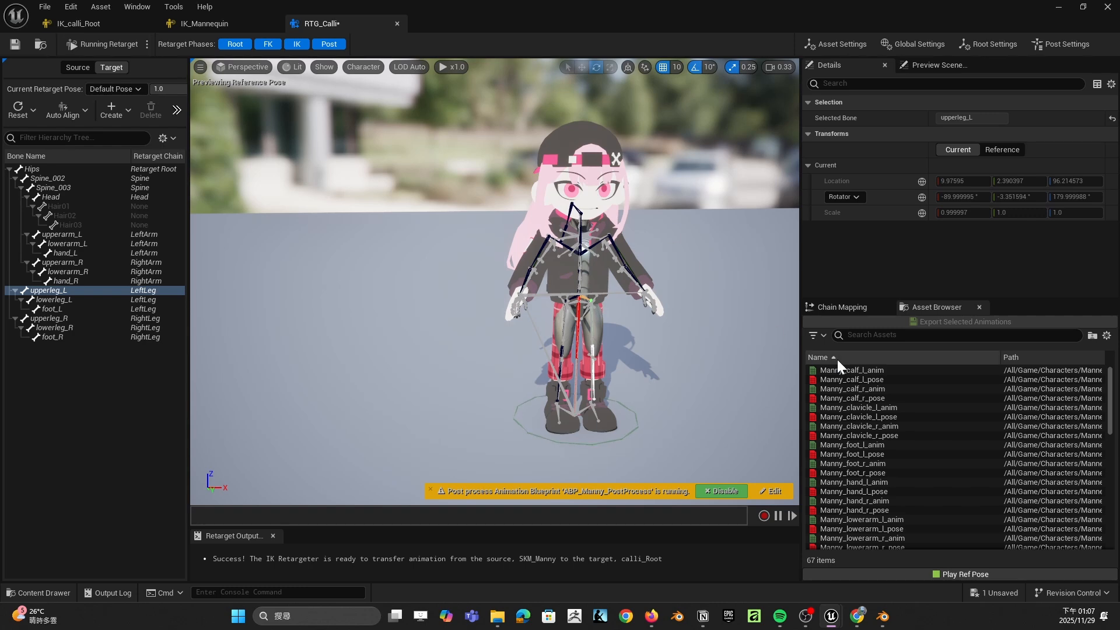
pyautogui.scroll(-1, 940, 445)
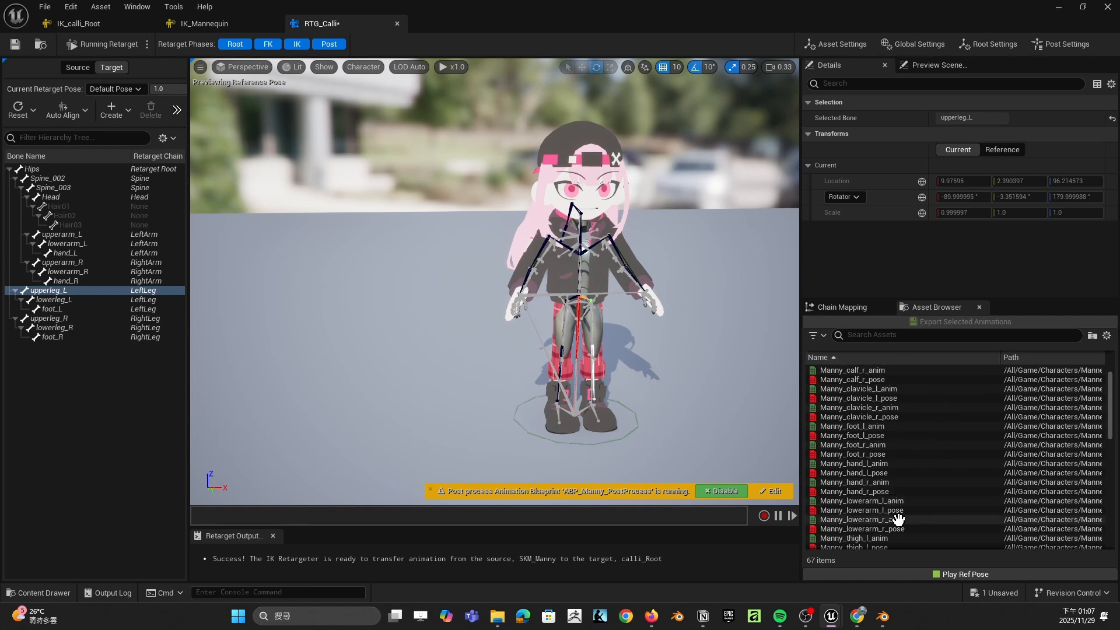
pyautogui.scroll(-5, 888, 471)
pyautogui.scroll(-6, 887, 484)
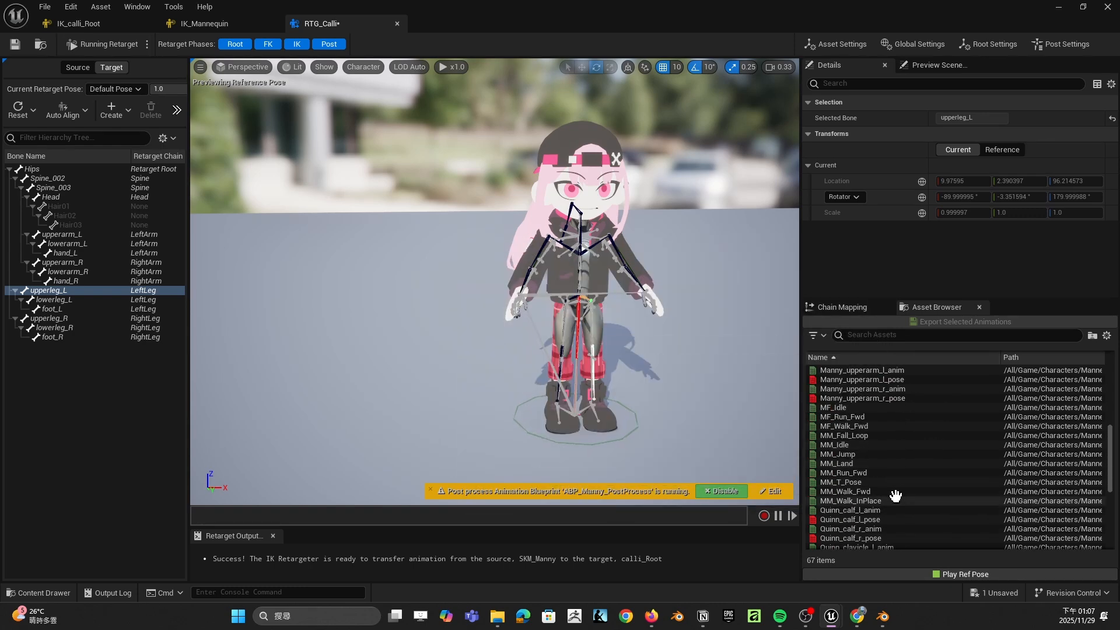
pyautogui.click(872, 500)
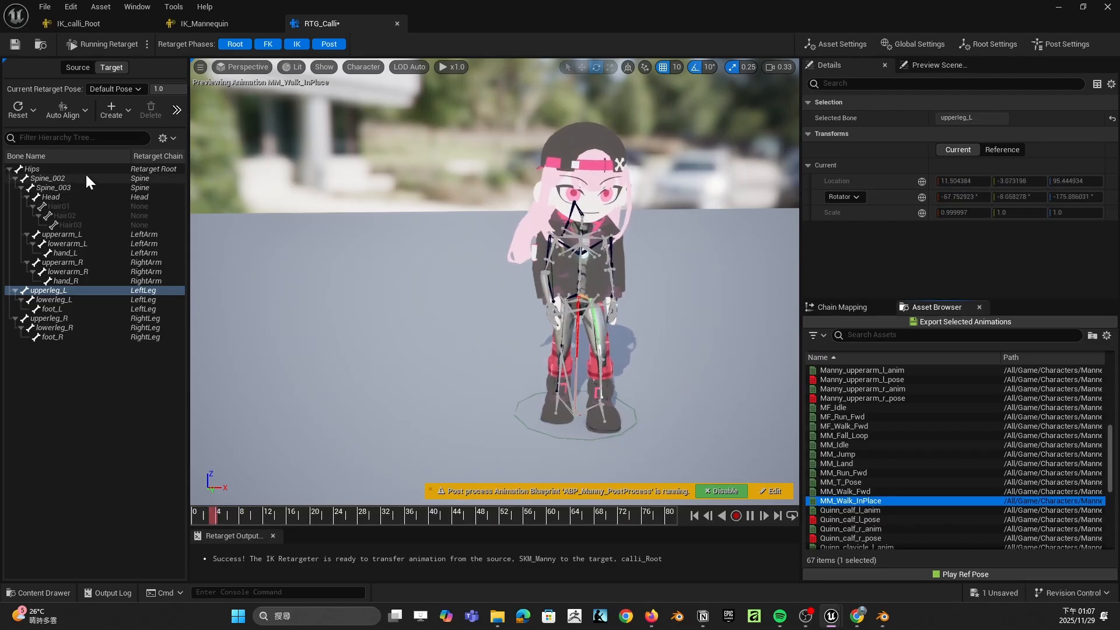
# Step: Set the Target Mesh Offset's X value to 150 so the character stands beside the mannequin
pyautogui.click(960, 63)
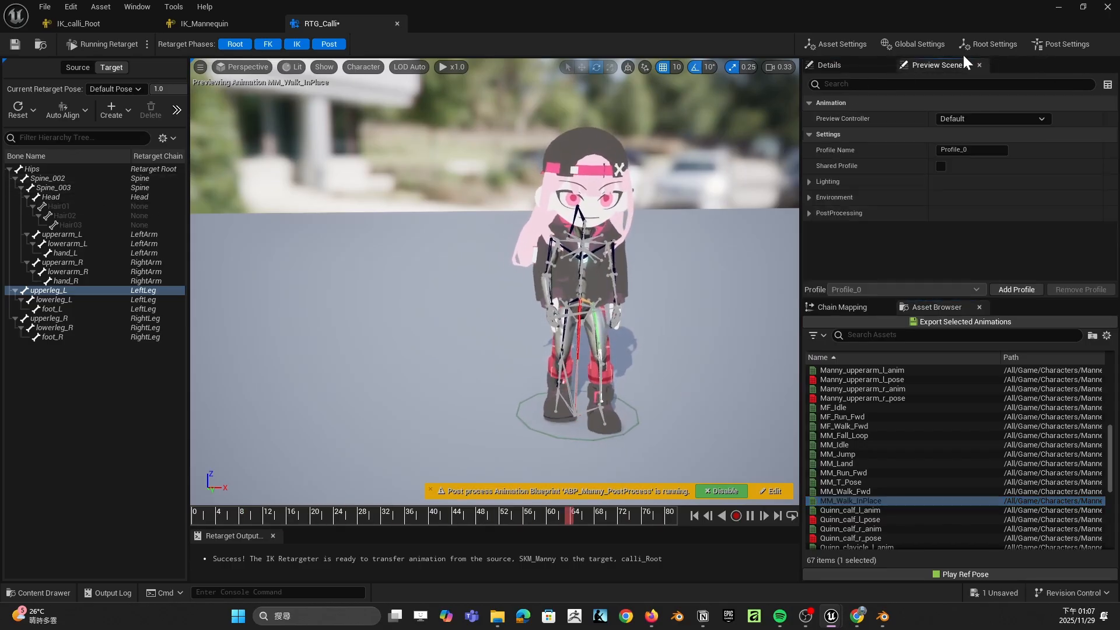
pyautogui.click(827, 65)
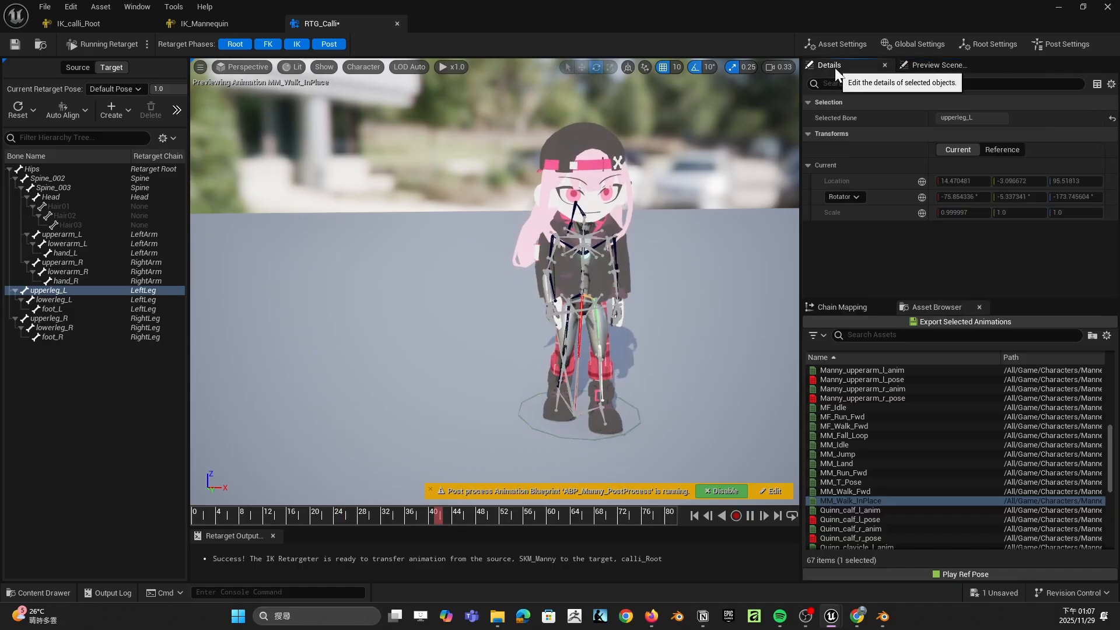
pyautogui.click(51, 181)
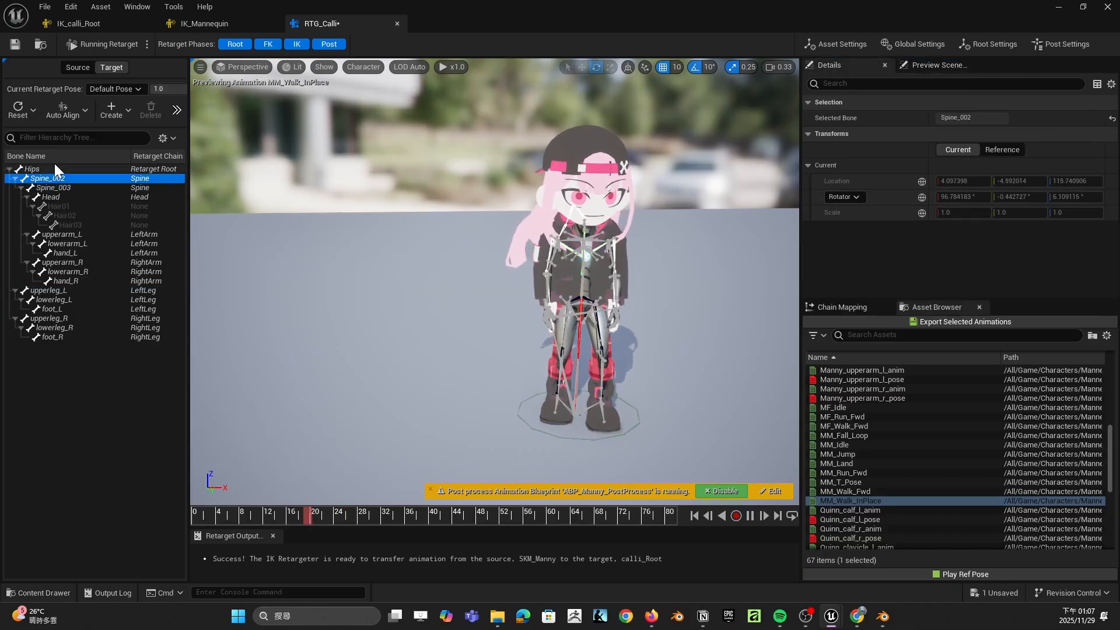
pyautogui.click(91, 67)
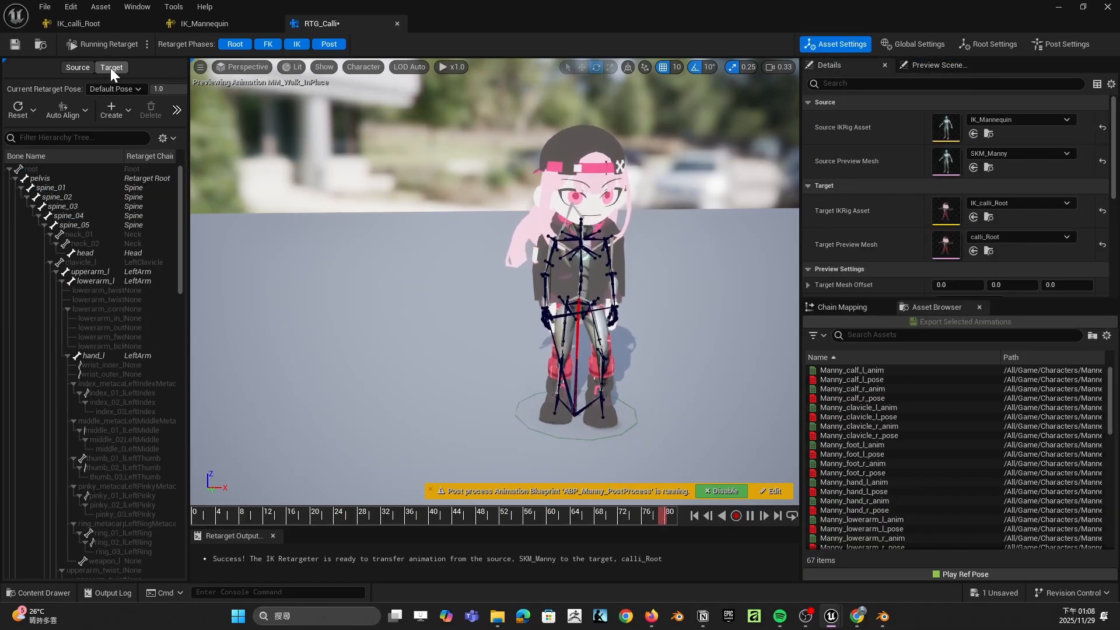
pyautogui.click(959, 188)
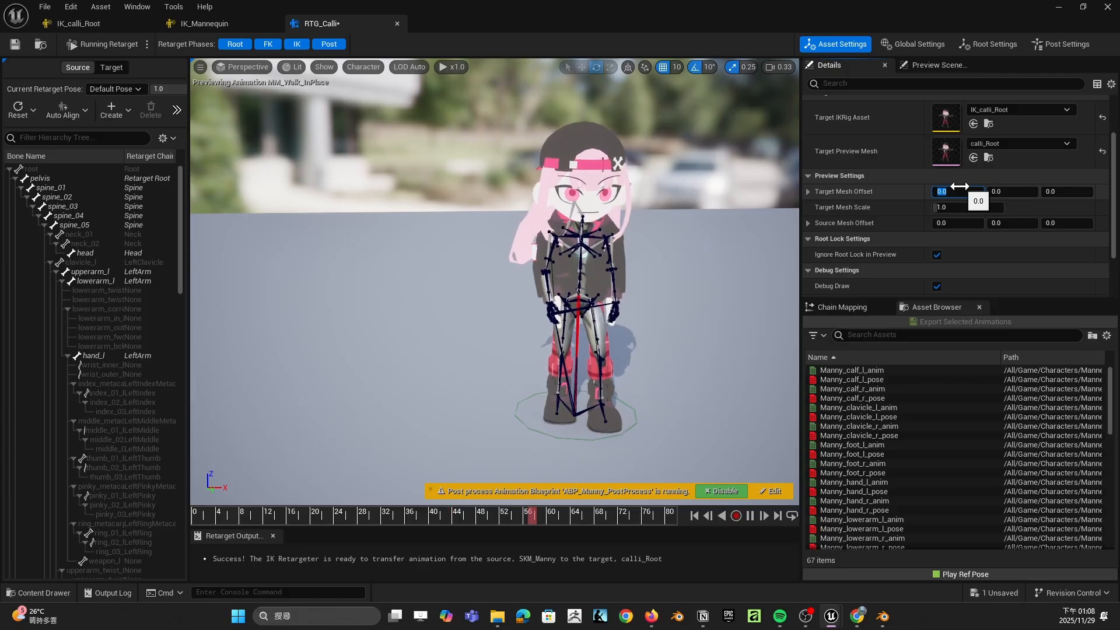
pyautogui.write('150')
pyautogui.press('Return')
pyautogui.moveTo(642, 245); pyautogui.dragTo(787, 245, button='right')
pyautogui.moveTo(585, 334); pyautogui.dragTo(525, 342, button='middle')
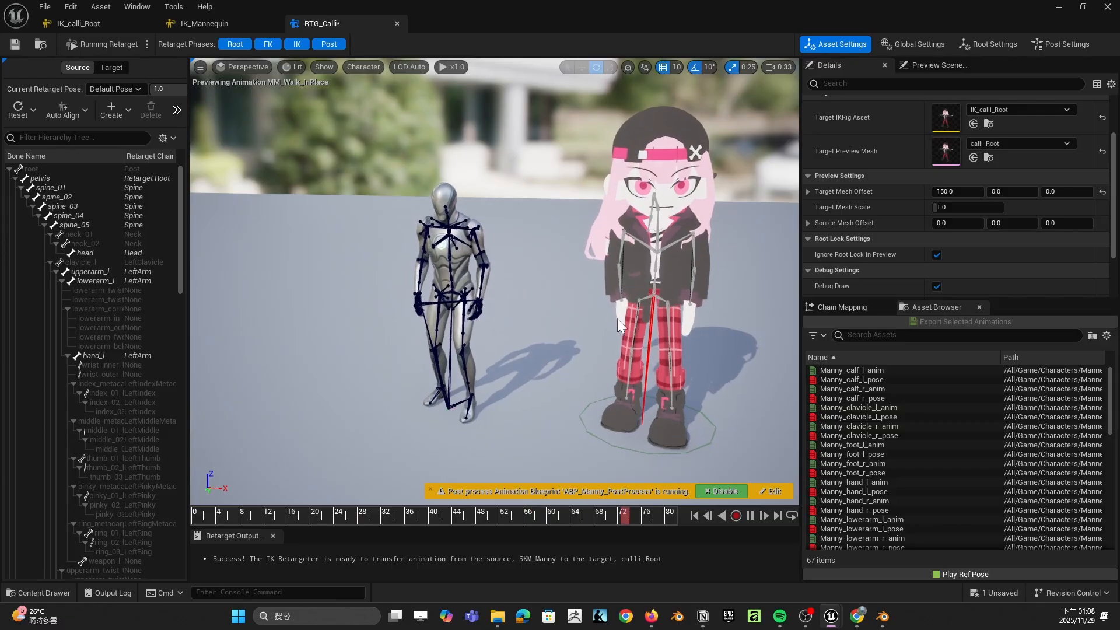
pyautogui.scroll(-1, 915, 454)
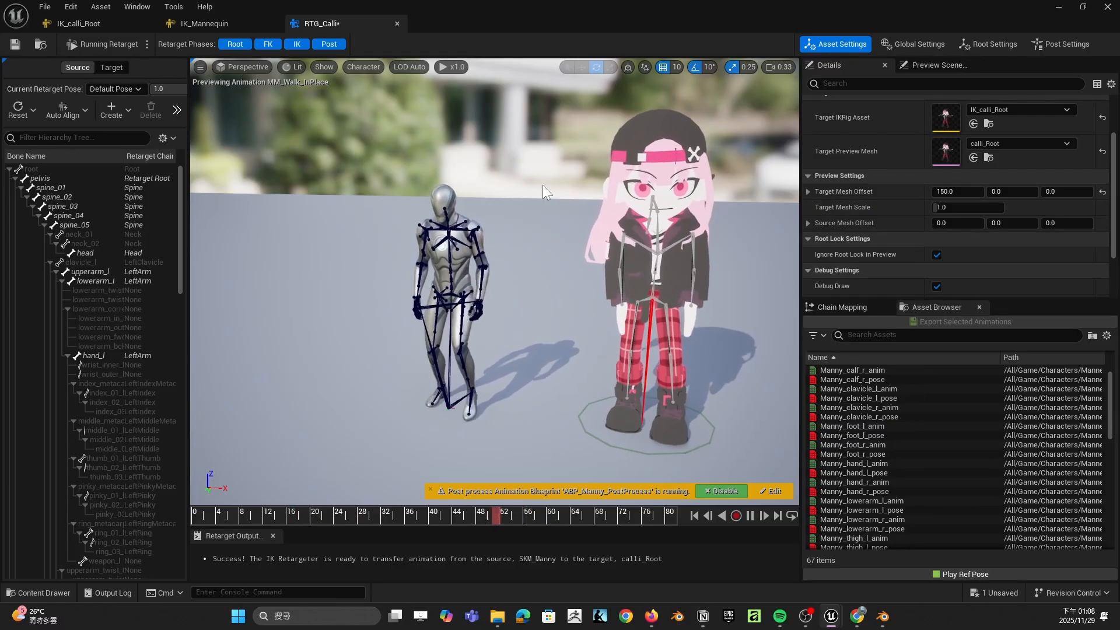
# Step: Set the relative Z rotation of upperarm_R to -55° and upperarm_L to 55° in the target retarget pose, and preview the walk
pyautogui.click(112, 41)
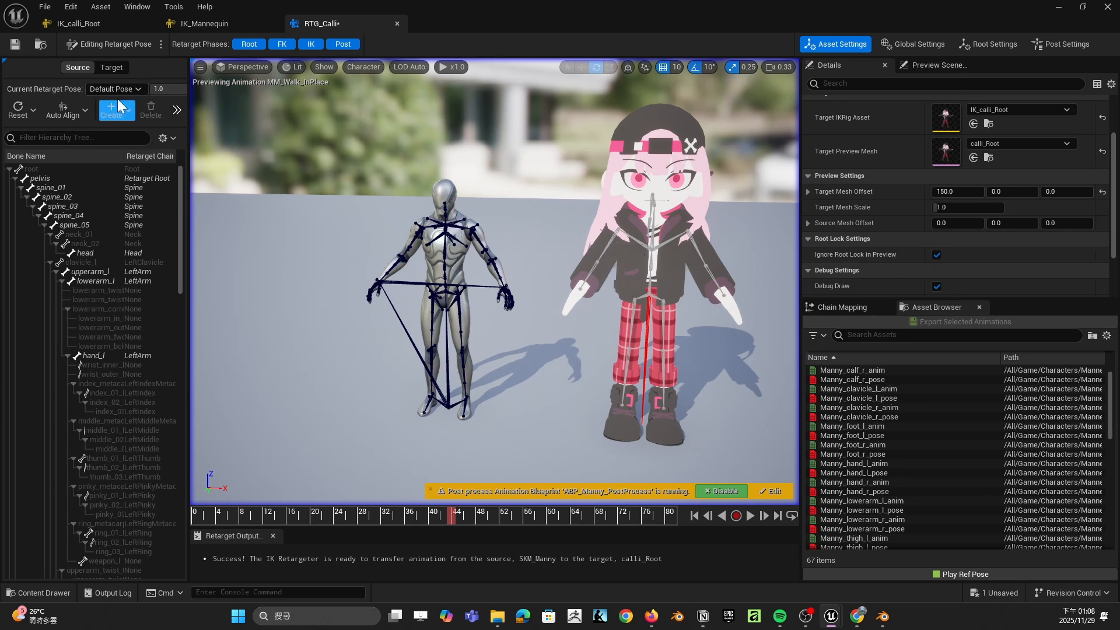
pyautogui.click(109, 69)
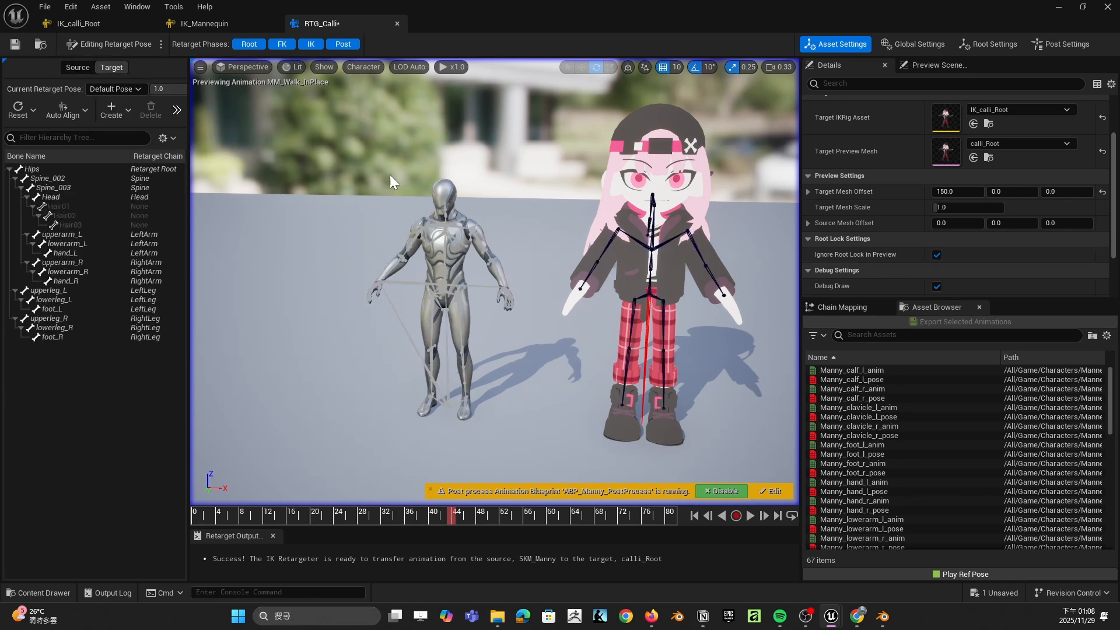
pyautogui.click(612, 239)
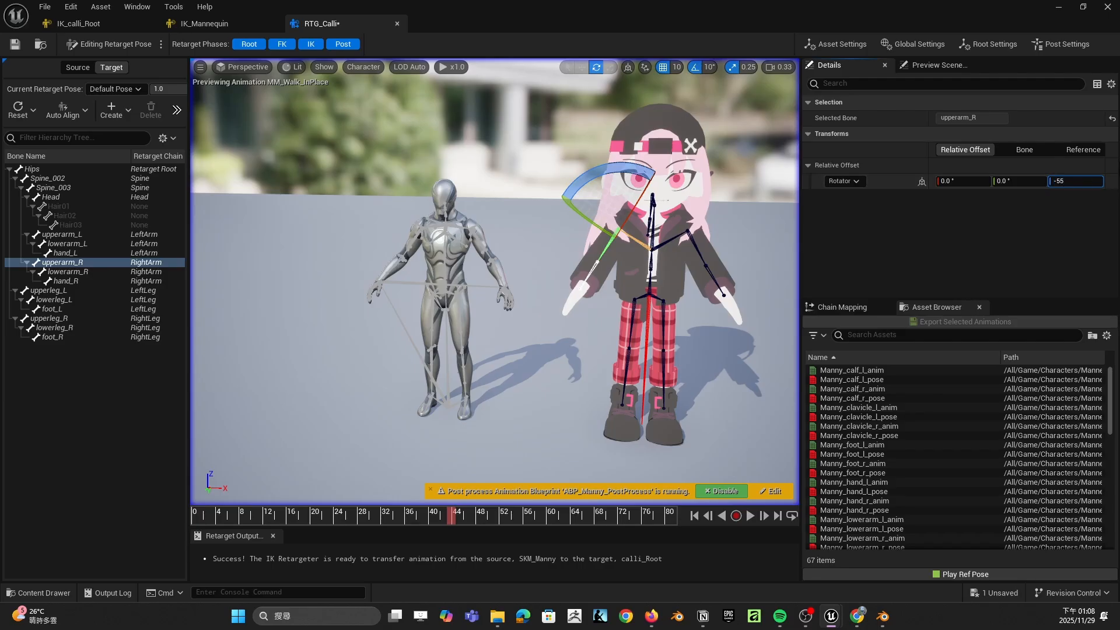
pyautogui.click(689, 241)
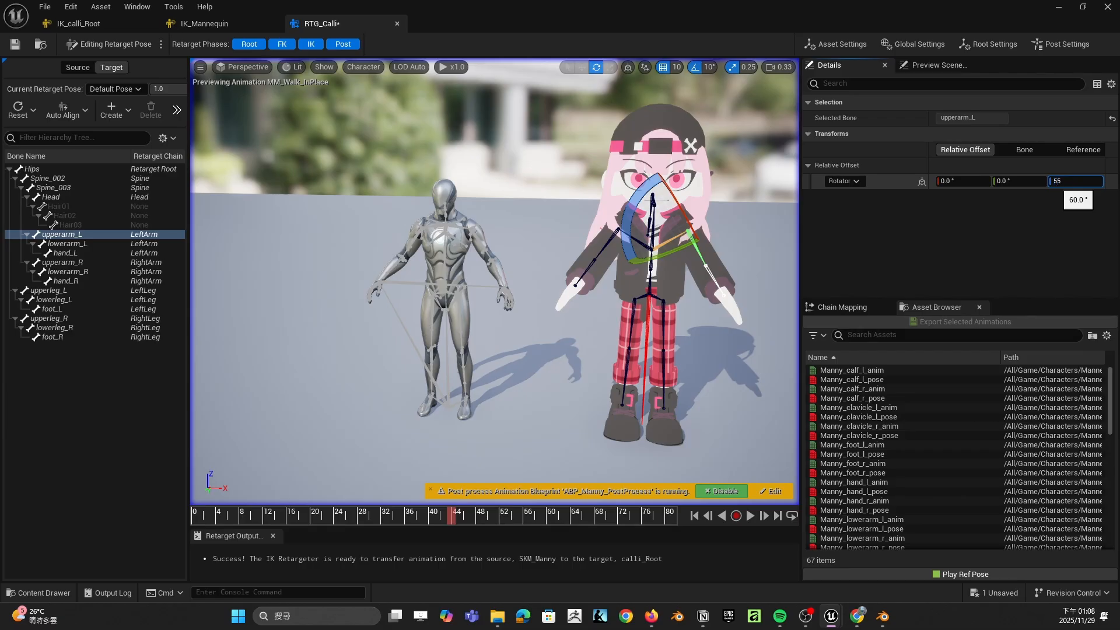
pyautogui.click(124, 49)
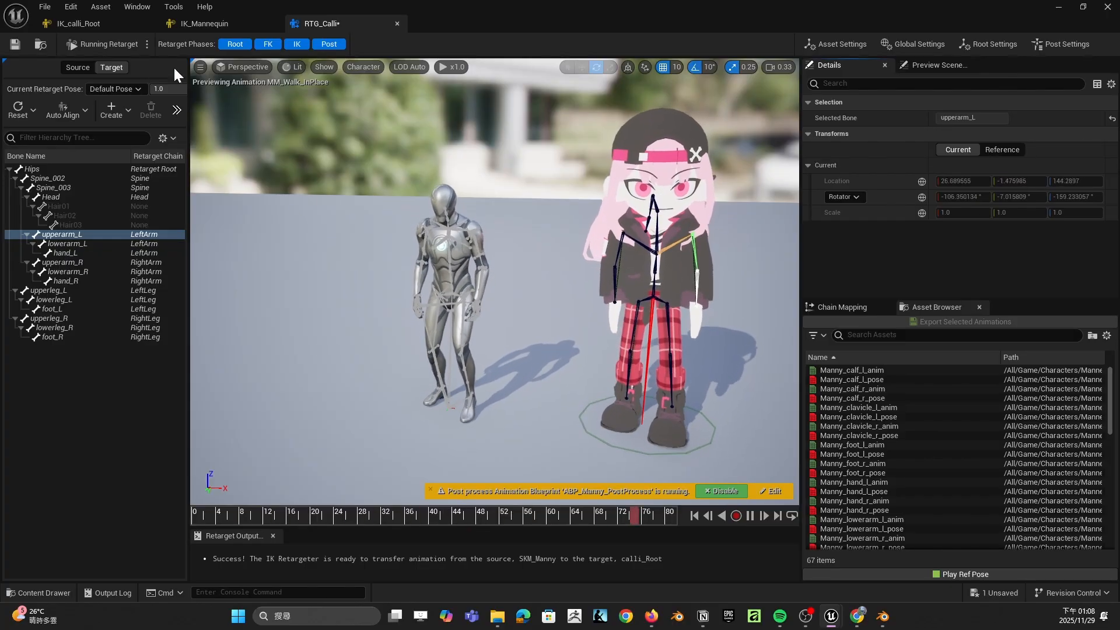
# Step: Raise both upper arms slightly farther from the body through their relative Z rotations, and save RTG_Calli after previewing the walk
pyautogui.click(105, 44)
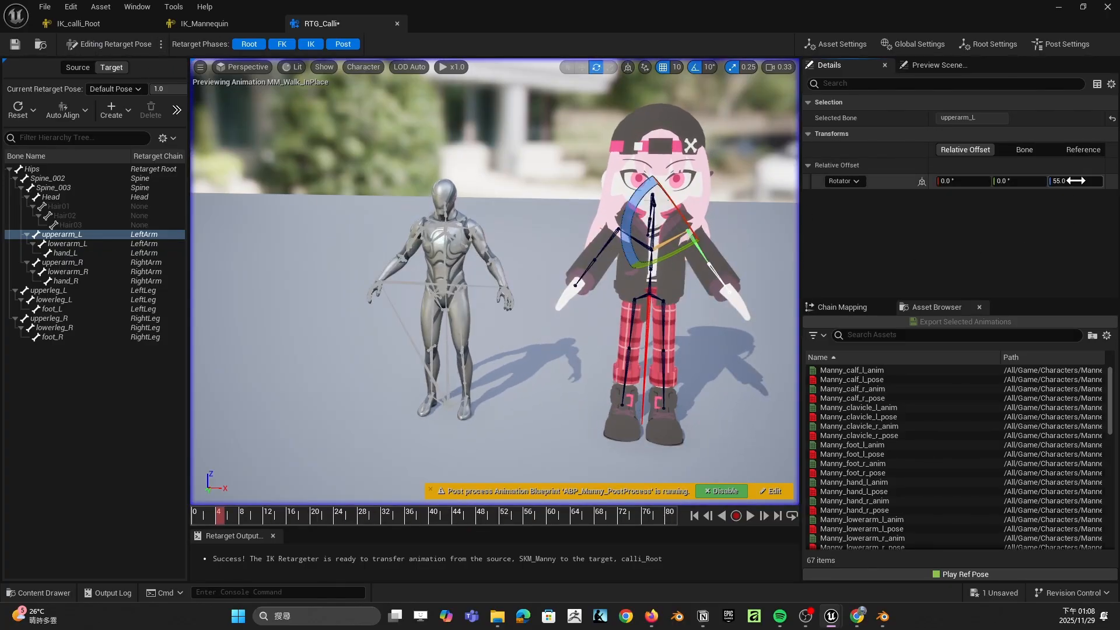
pyautogui.click(612, 242)
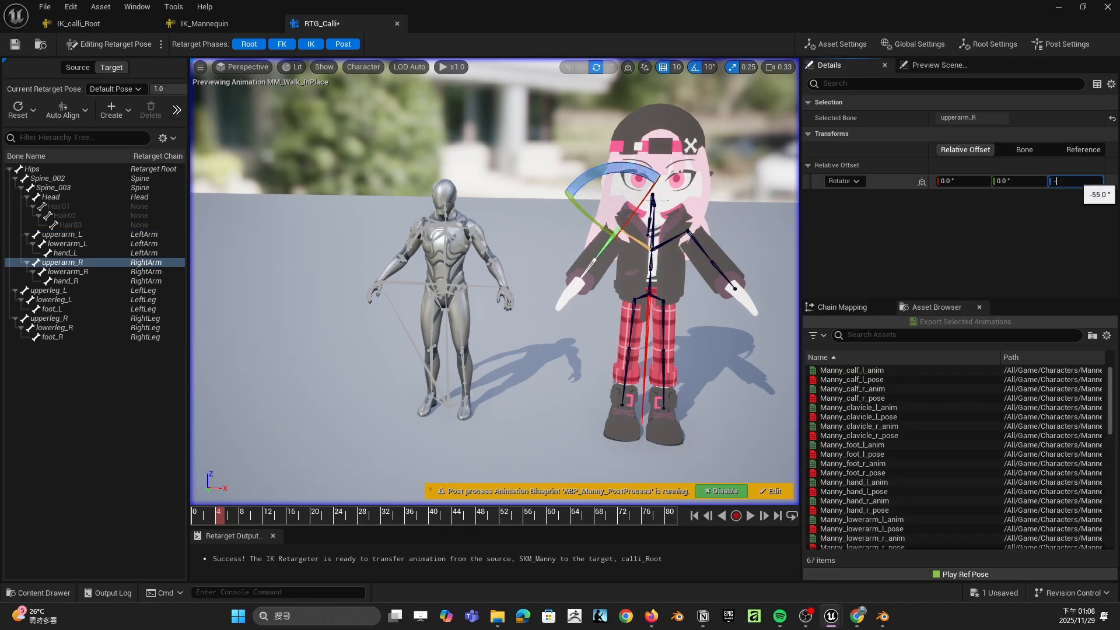
pyautogui.click(81, 46)
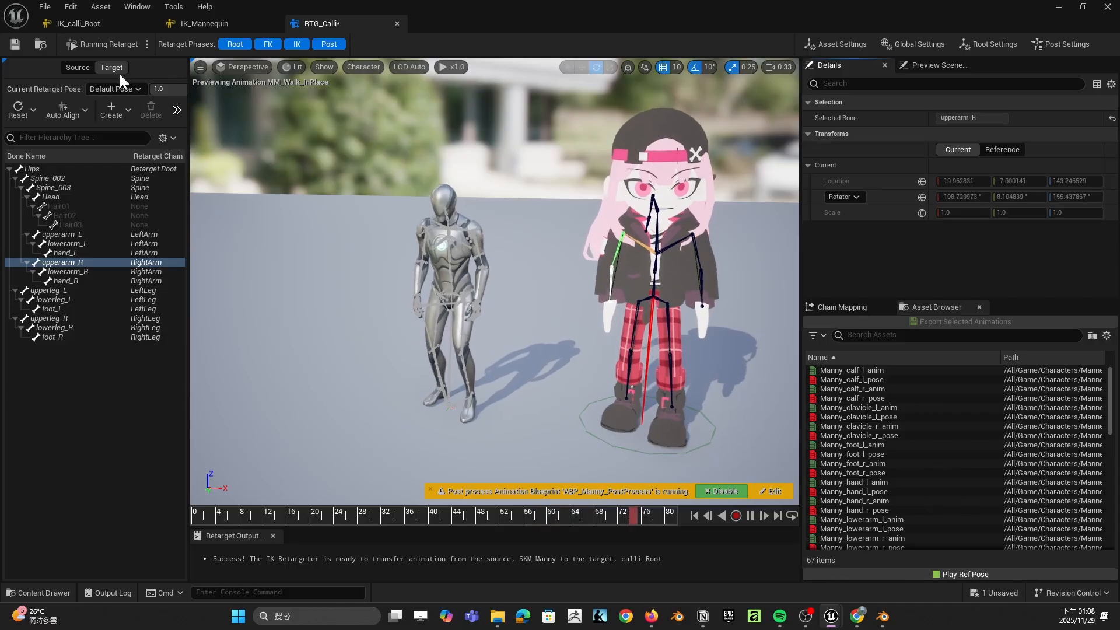
pyautogui.click(17, 45)
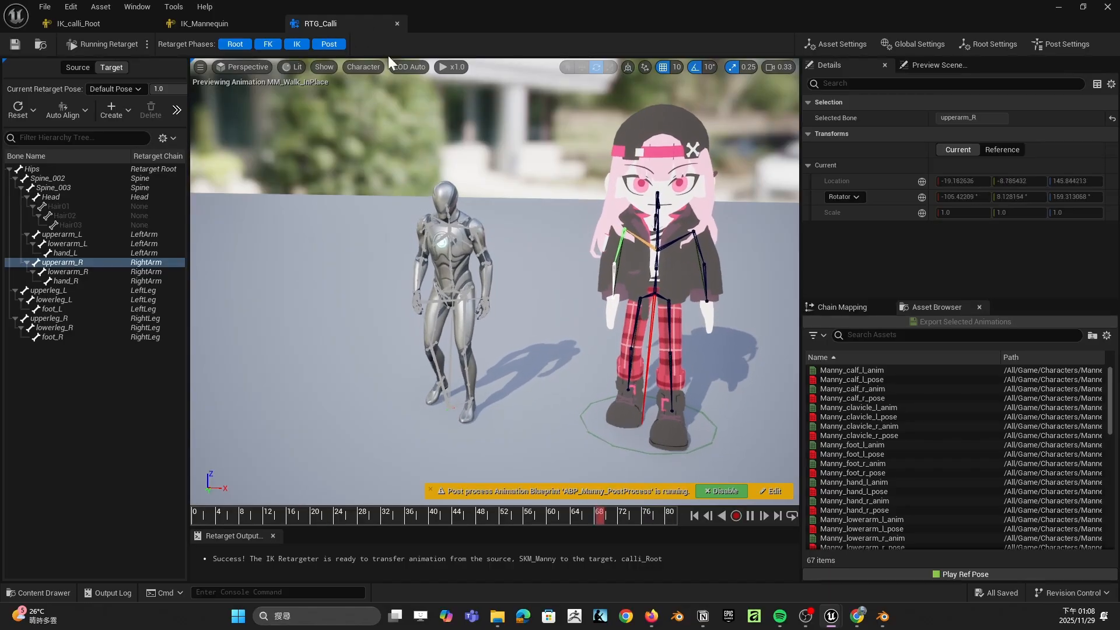
# Step: Close the retargeter and open Retarget Animations for ABP_Quinn in the Mannequins Animations folder
pyautogui.click(1107, 7)
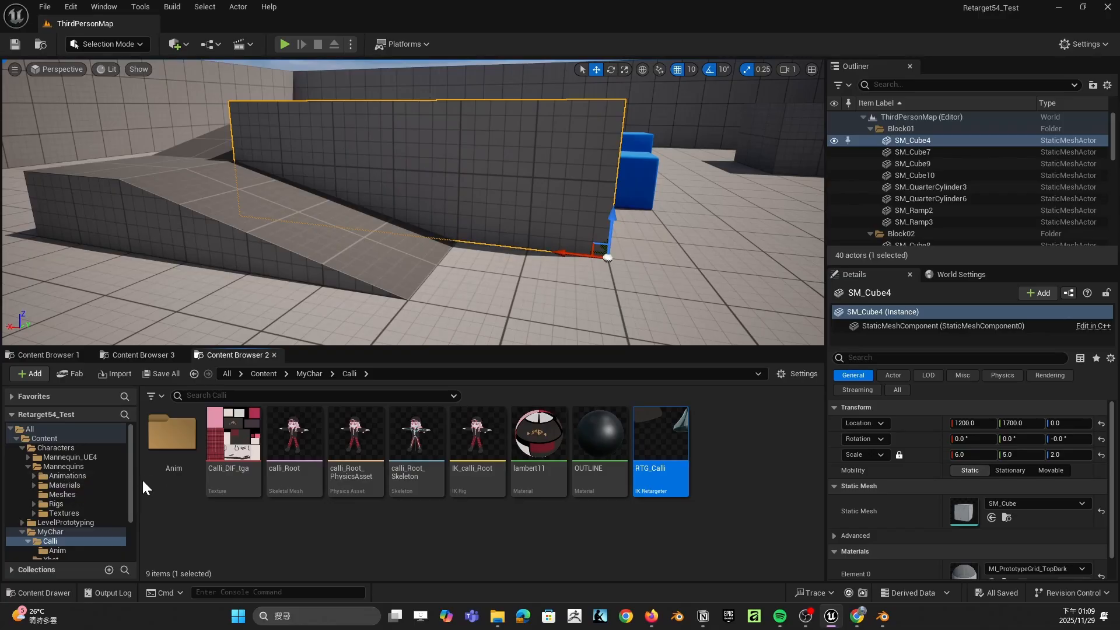
pyautogui.click(62, 468)
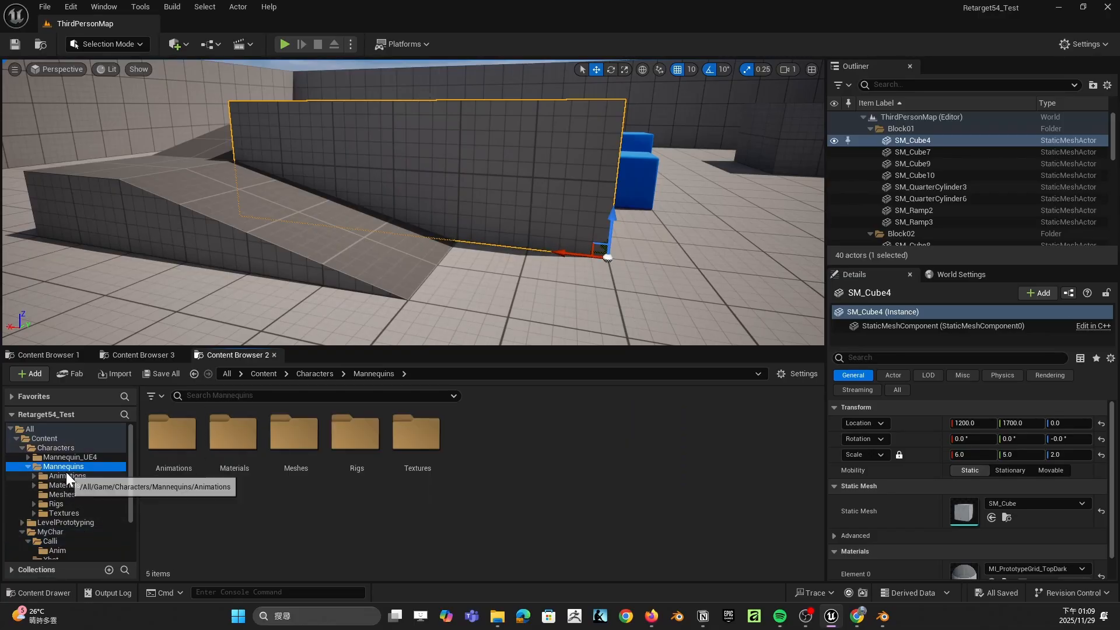
pyautogui.click(65, 474)
pyautogui.rightClick(333, 431)
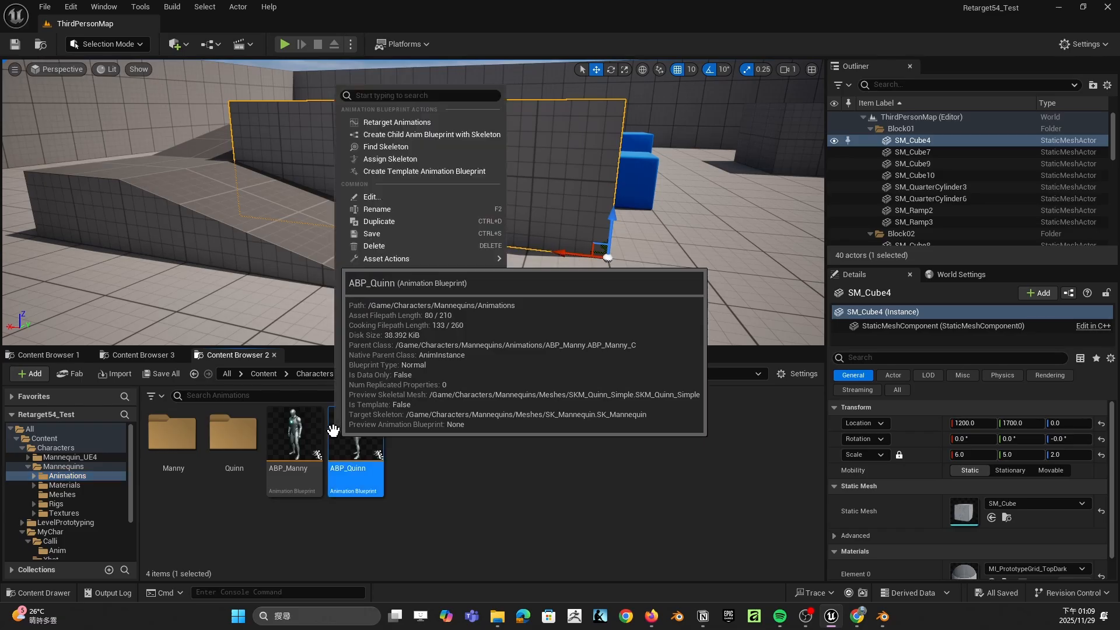
pyautogui.click(407, 117)
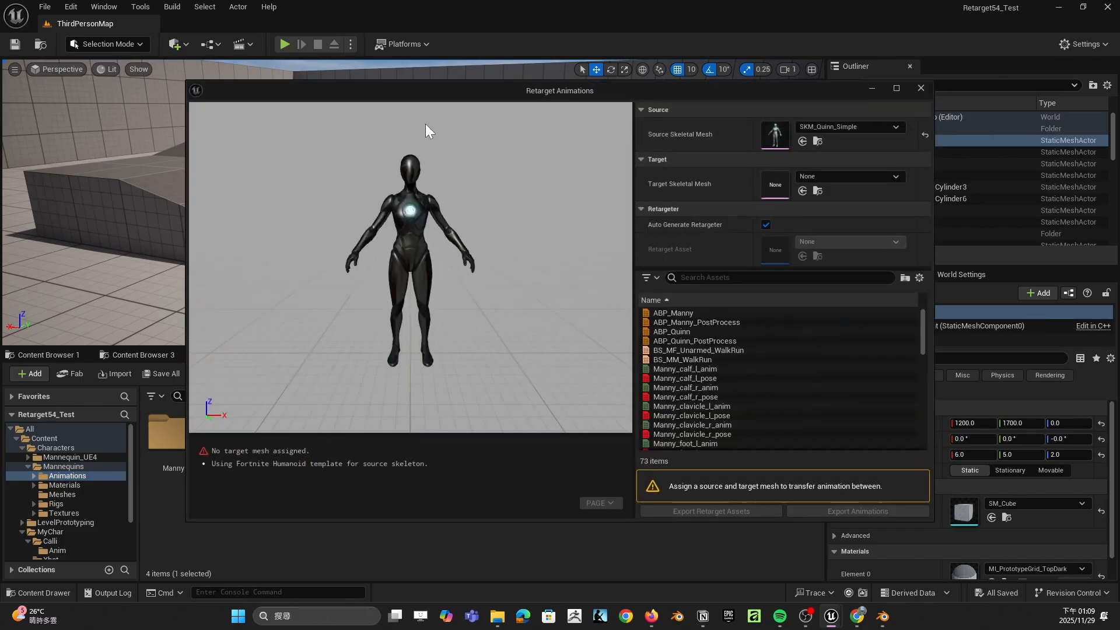
# Step: Assign calli_Root as the target skeletal mesh and preview the MM_Walk_InPlace animation on it
pyautogui.click(834, 176)
pyautogui.click(900, 306)
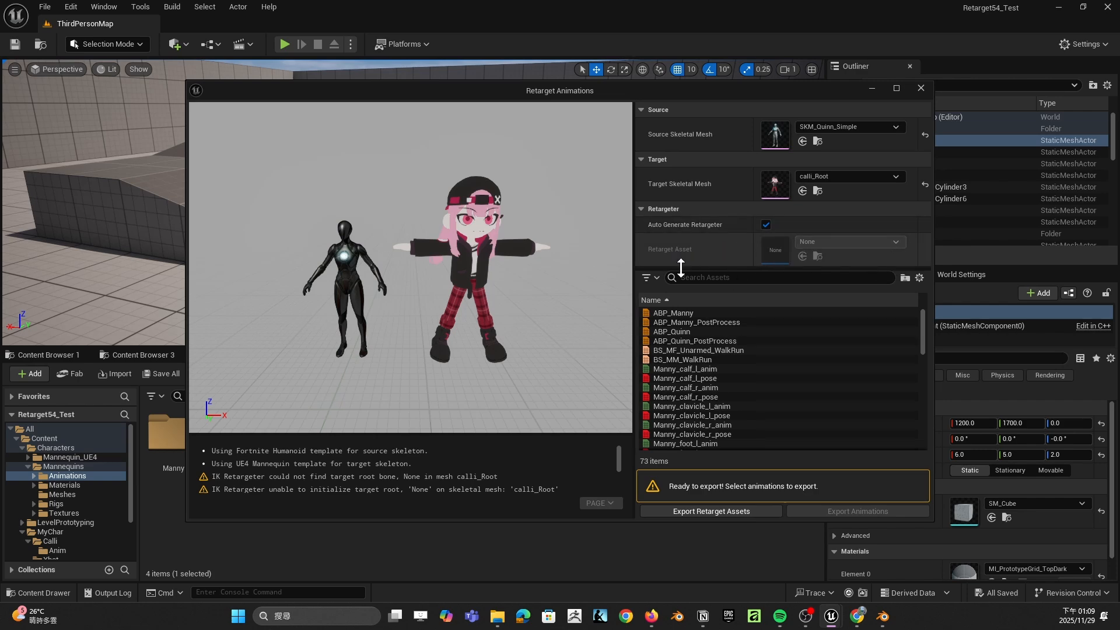
pyautogui.scroll(-10, 689, 403)
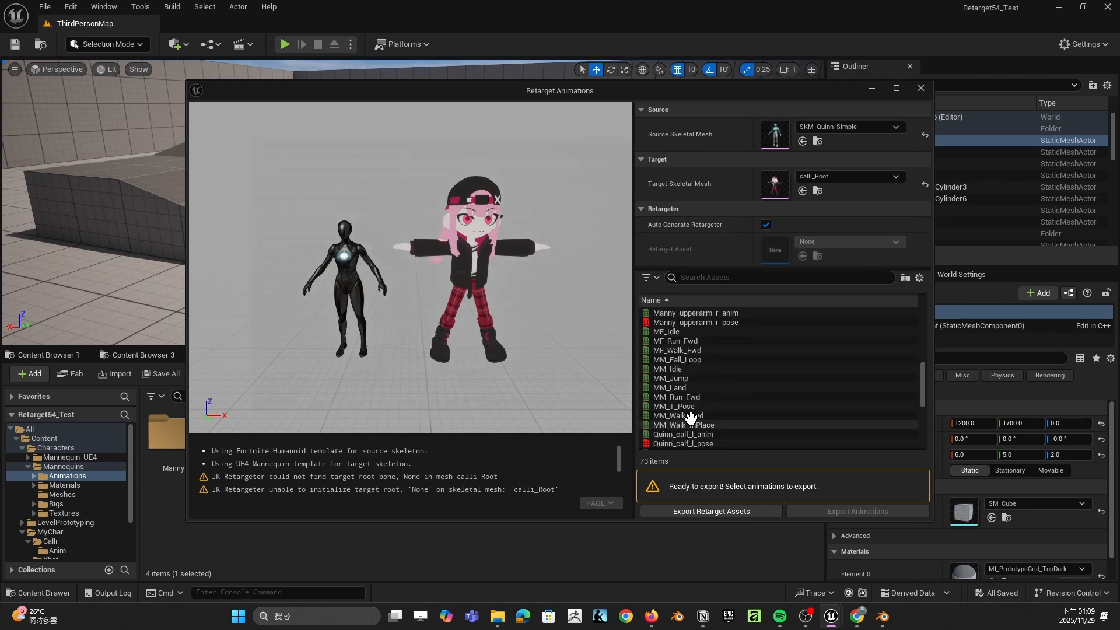
pyautogui.click(688, 425)
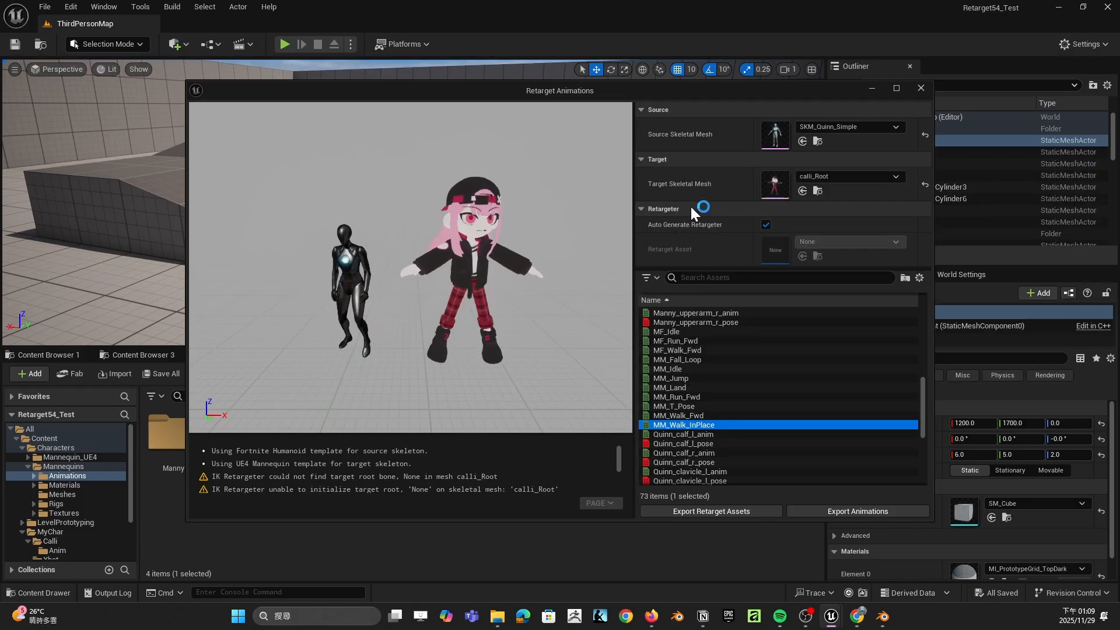
# Step: Turn off Auto Generate Retargeter and assign RTG_Calli as the retarget asset
pyautogui.click(766, 224)
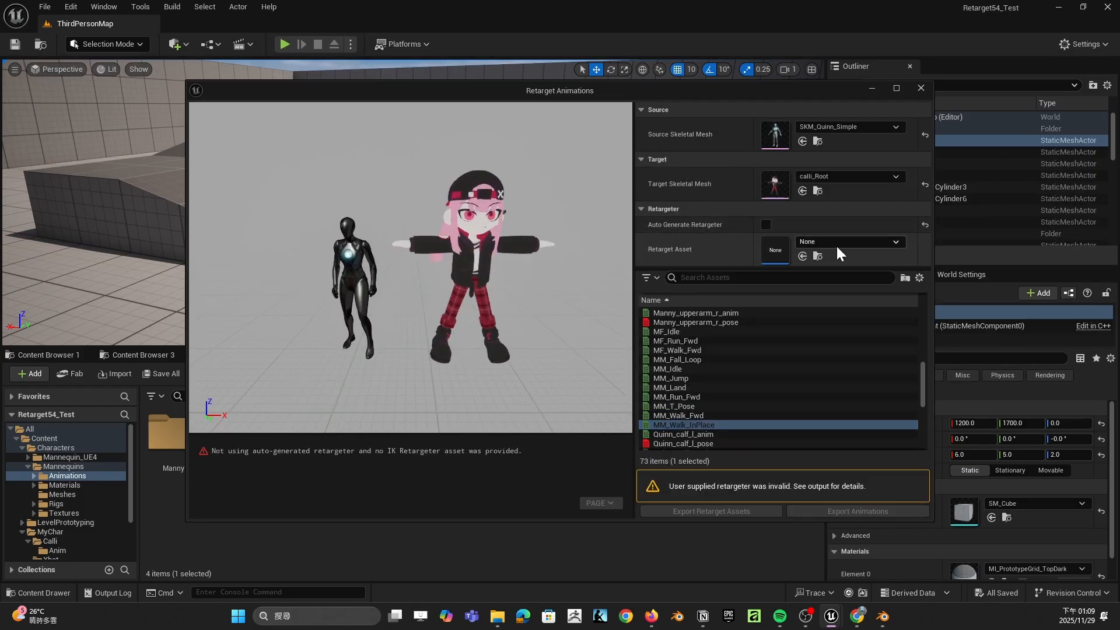
pyautogui.click(880, 244)
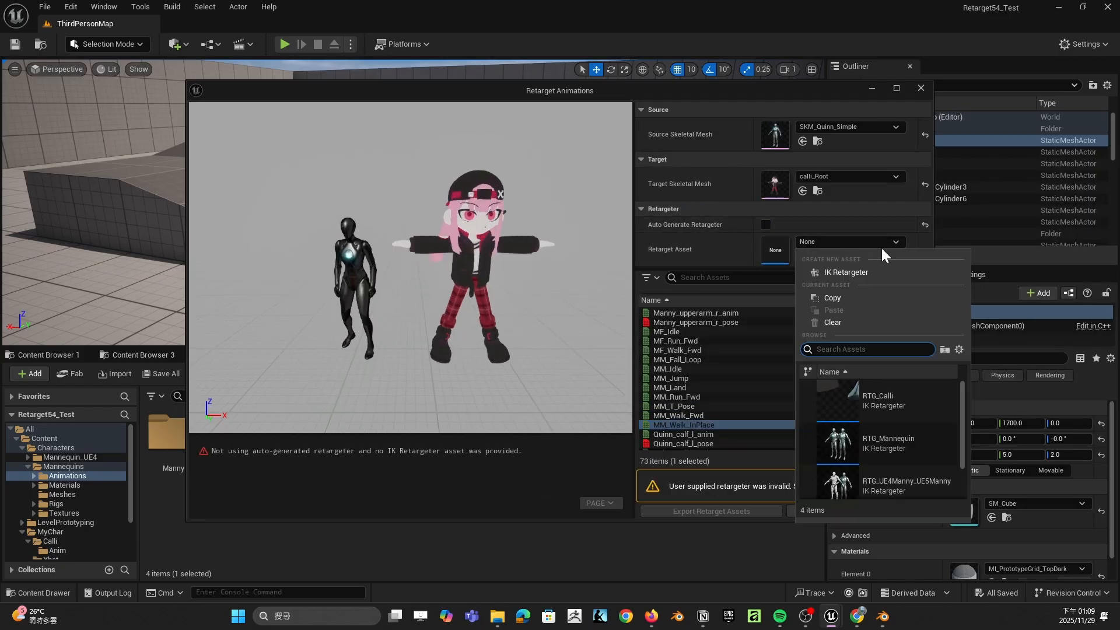
pyautogui.click(908, 401)
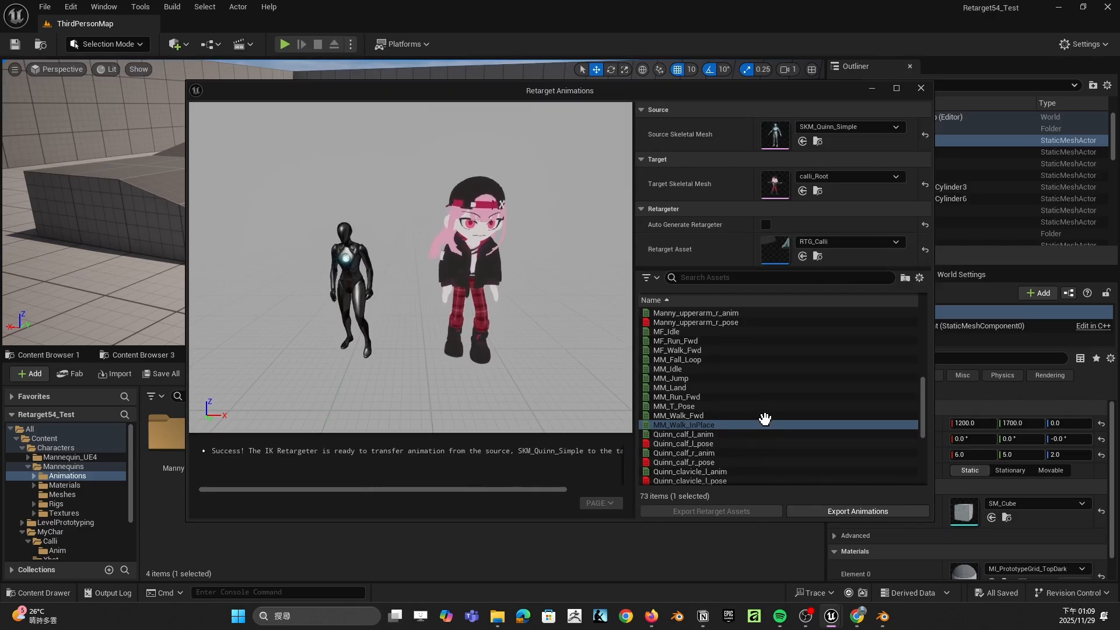
# Step: Export ABP_Quinn with its referenced assets to MyChar/Calli/Anim, replacing Quinn with Calli in the new asset names
pyautogui.scroll(4, 758, 427)
pyautogui.scroll(-2, 759, 427)
pyautogui.moveTo(923, 402); pyautogui.dragTo(913, 332)
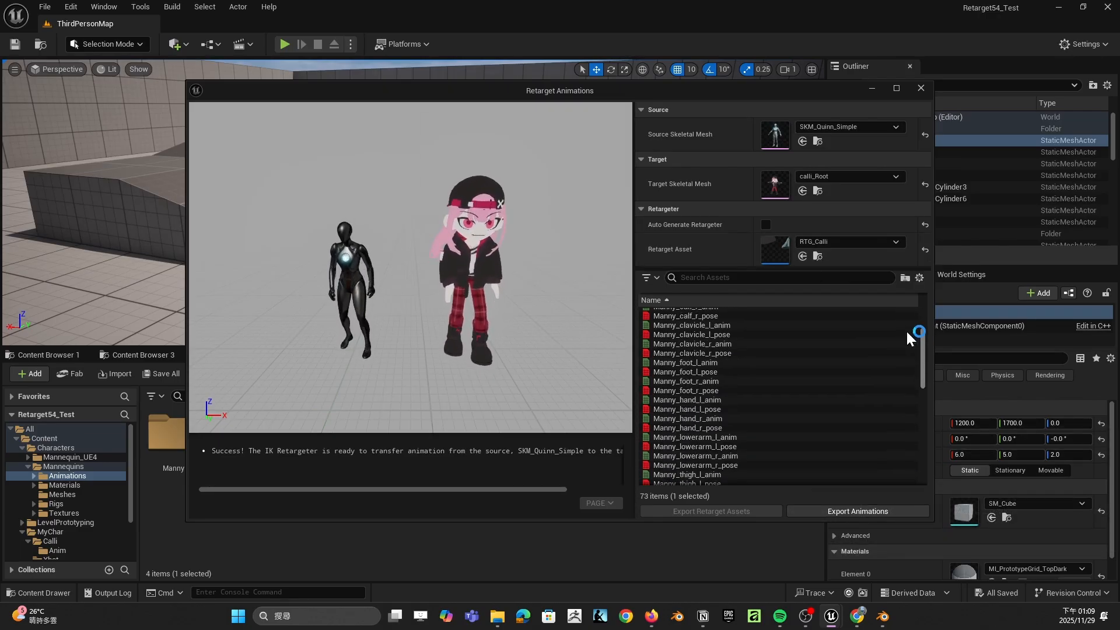
pyautogui.click(709, 331)
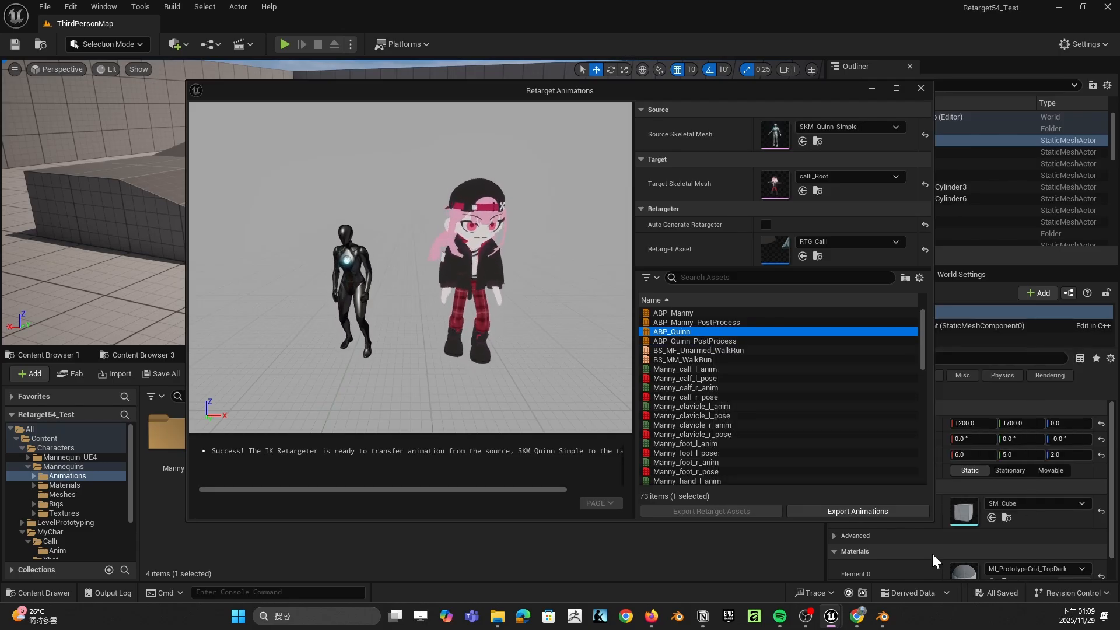
pyautogui.click(881, 511)
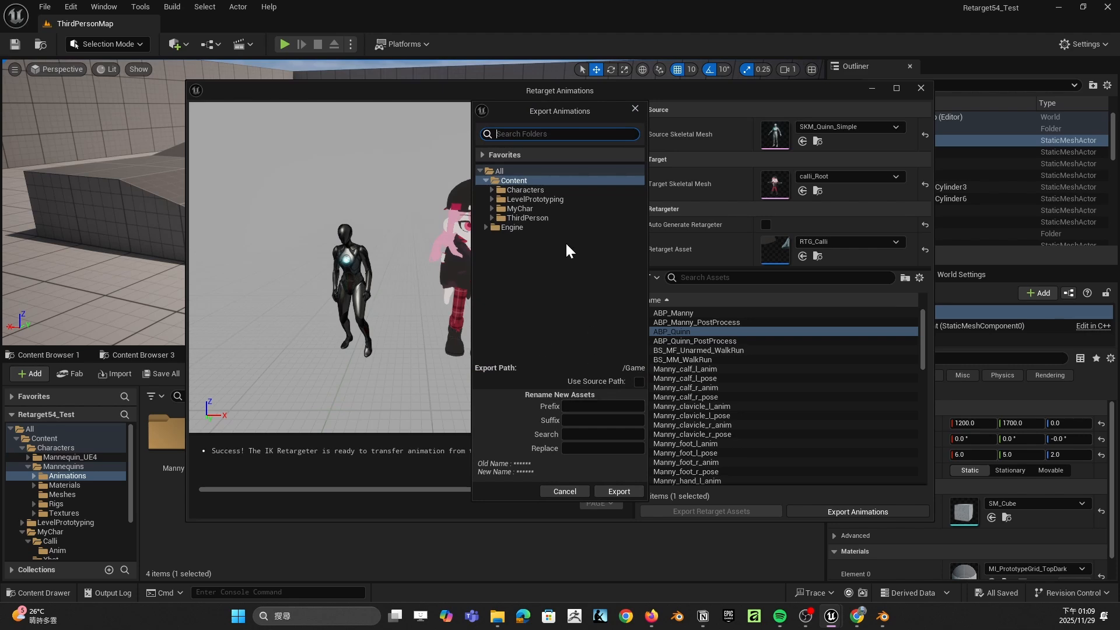
pyautogui.click(517, 218)
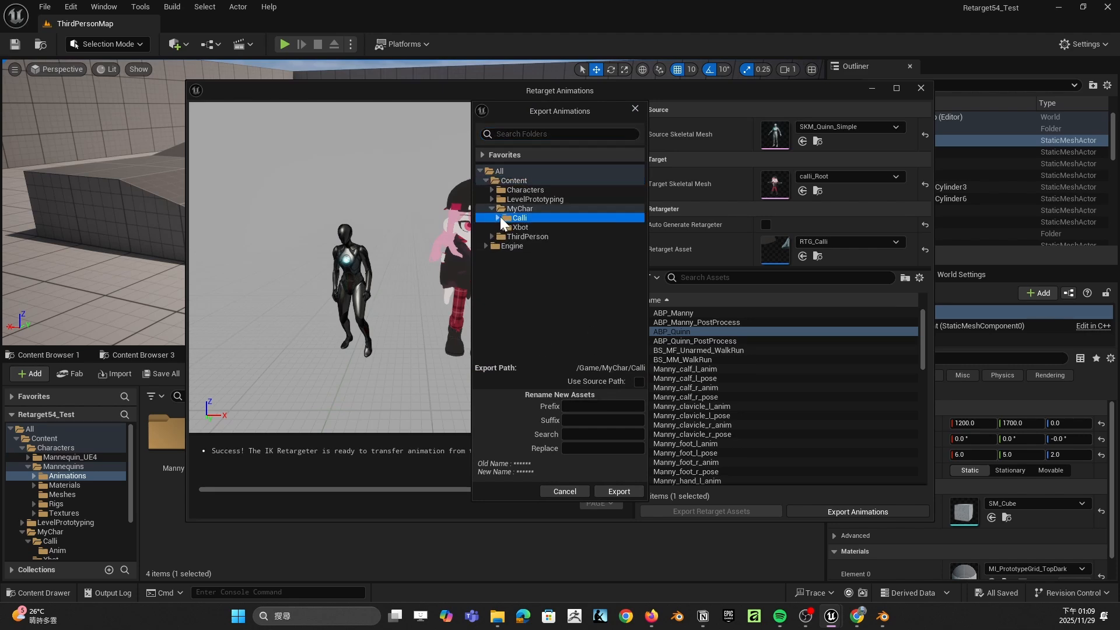
pyautogui.click(524, 228)
pyautogui.click(581, 436)
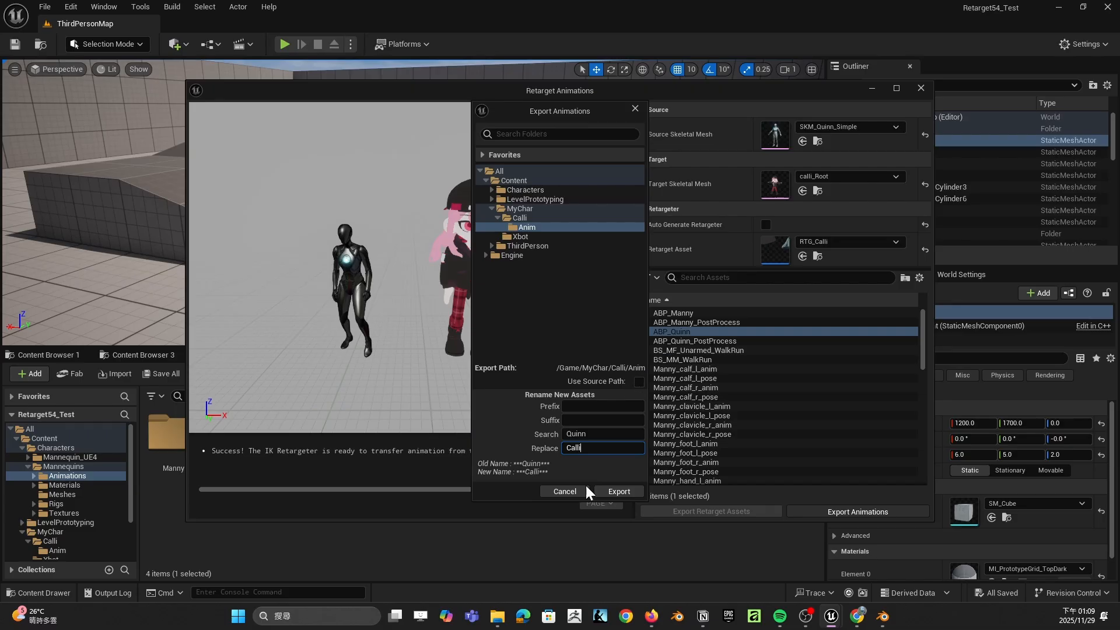
pyautogui.click(632, 490)
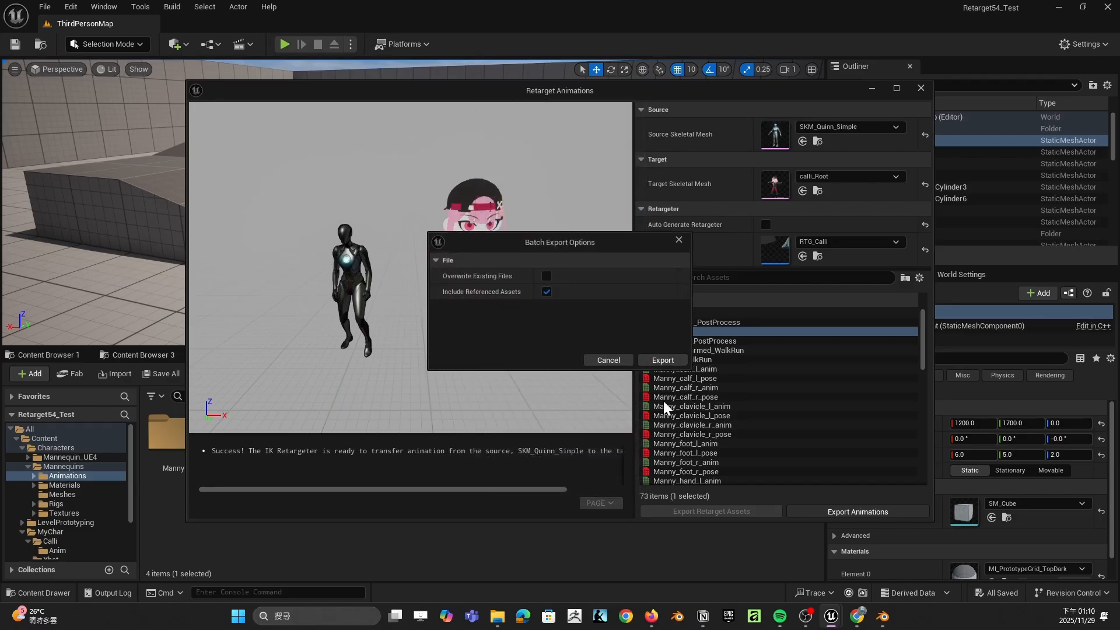
pyautogui.click(659, 361)
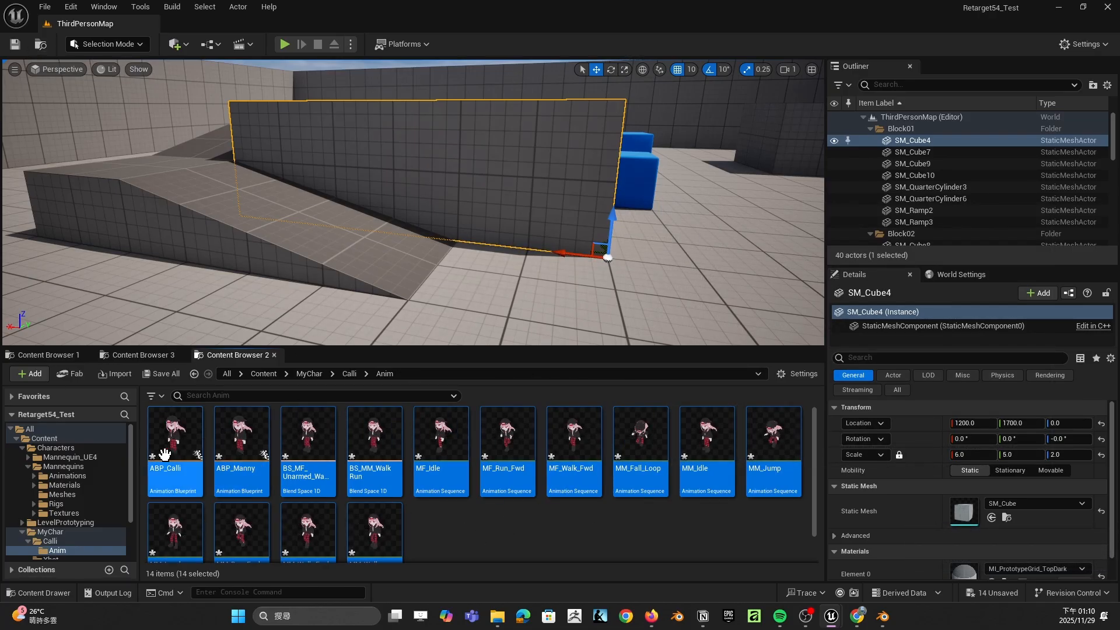
# Step: Preview the exported MM_Walk_InPlace animation, close it and save all unsaved assets
pyautogui.doubleClick(368, 521)
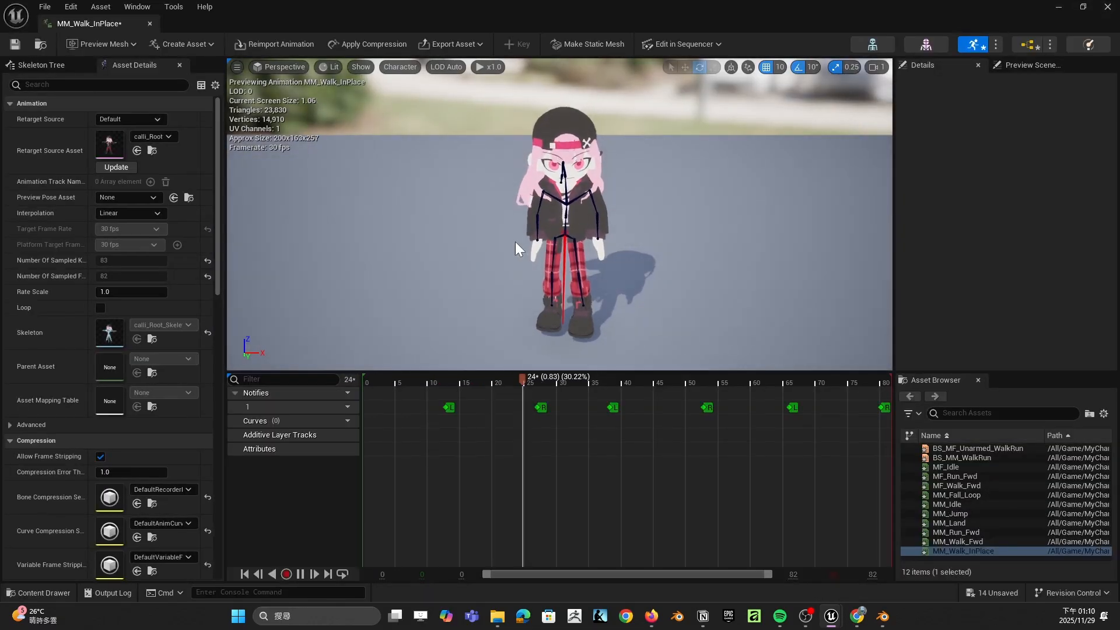
pyautogui.click(1106, 7)
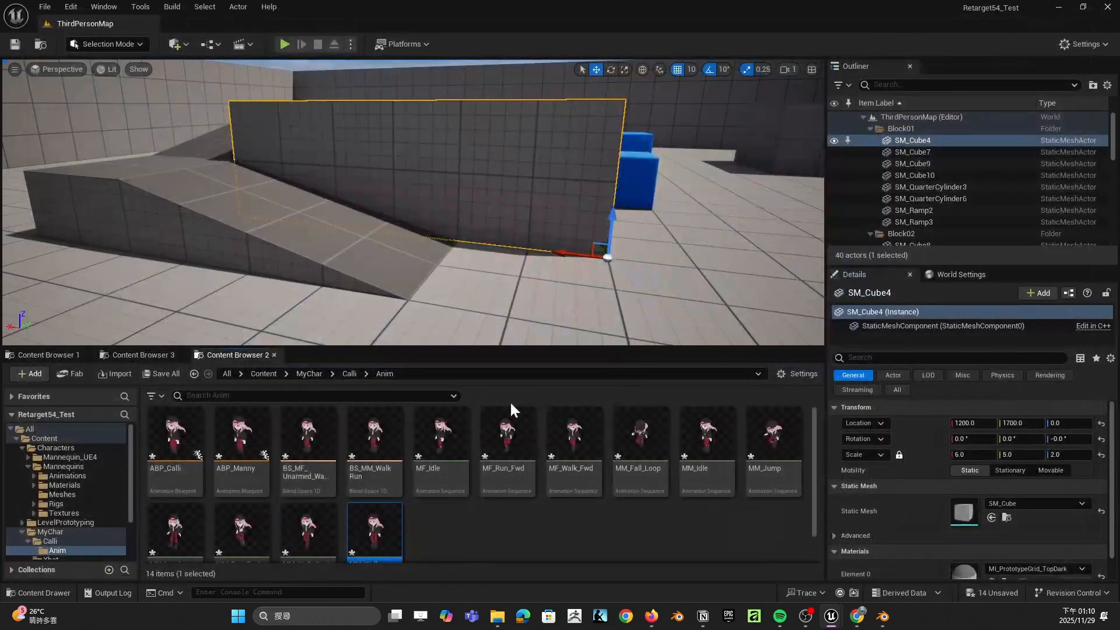
pyautogui.click(53, 10)
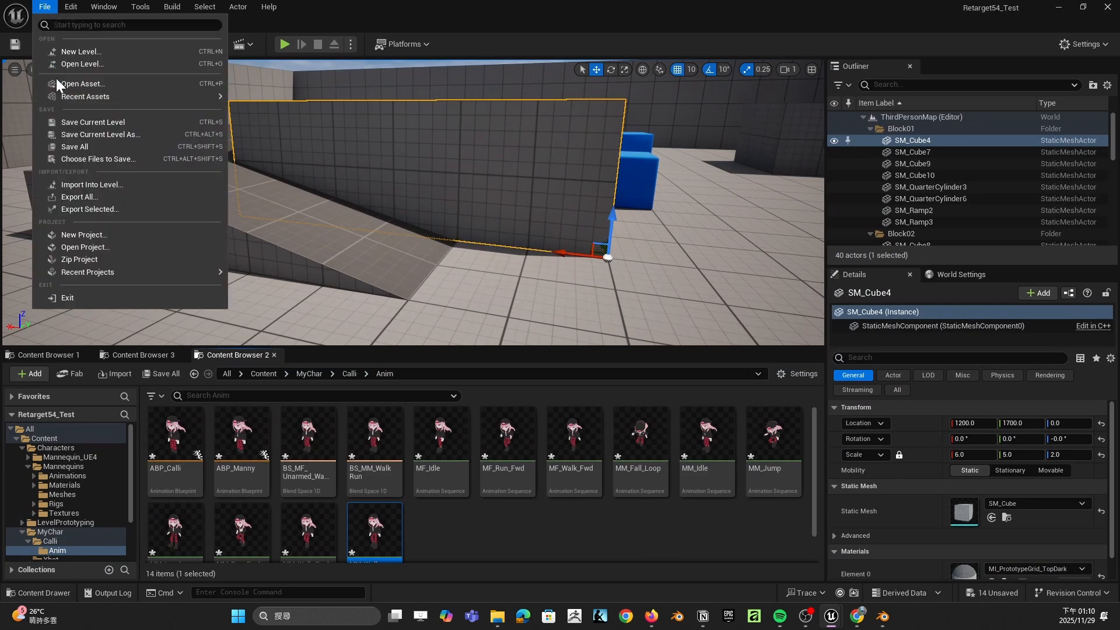
pyautogui.click(73, 145)
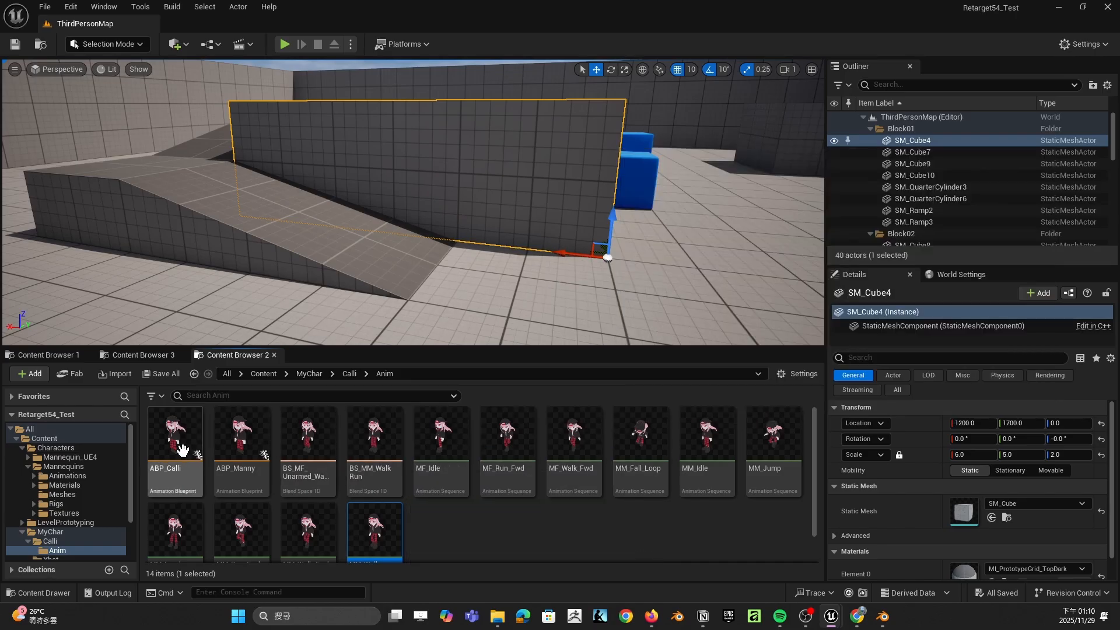
# Step: Open the BP_ThirdPersonCharacter blueprint from the ThirdPerson/Blueprints folder
pyautogui.scroll(-3, 77, 486)
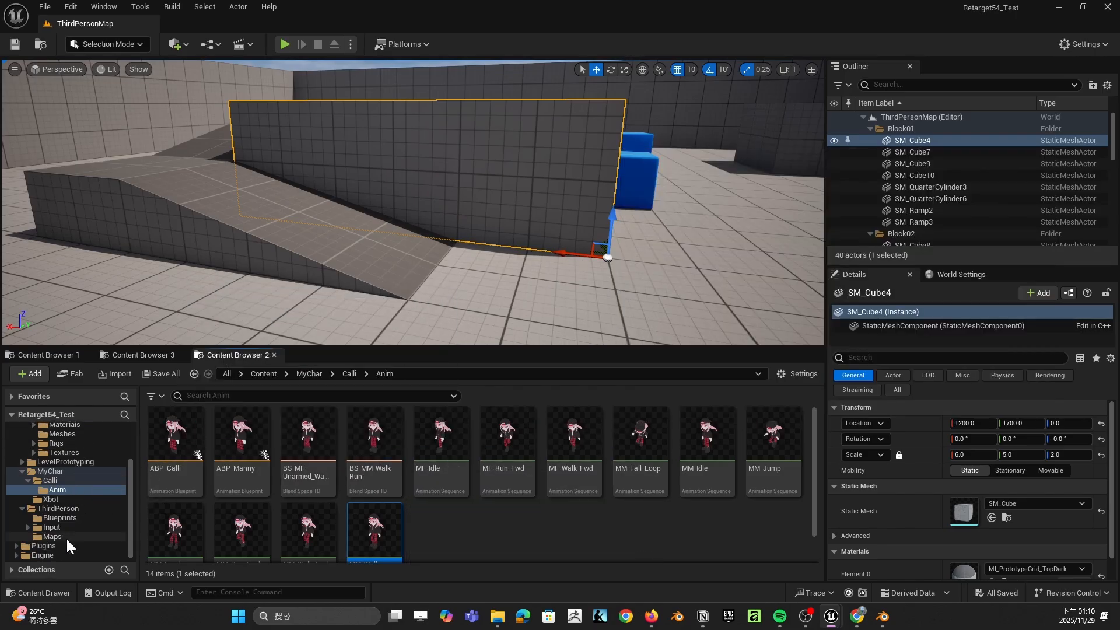
pyautogui.click(58, 508)
pyautogui.click(59, 517)
pyautogui.click(177, 439)
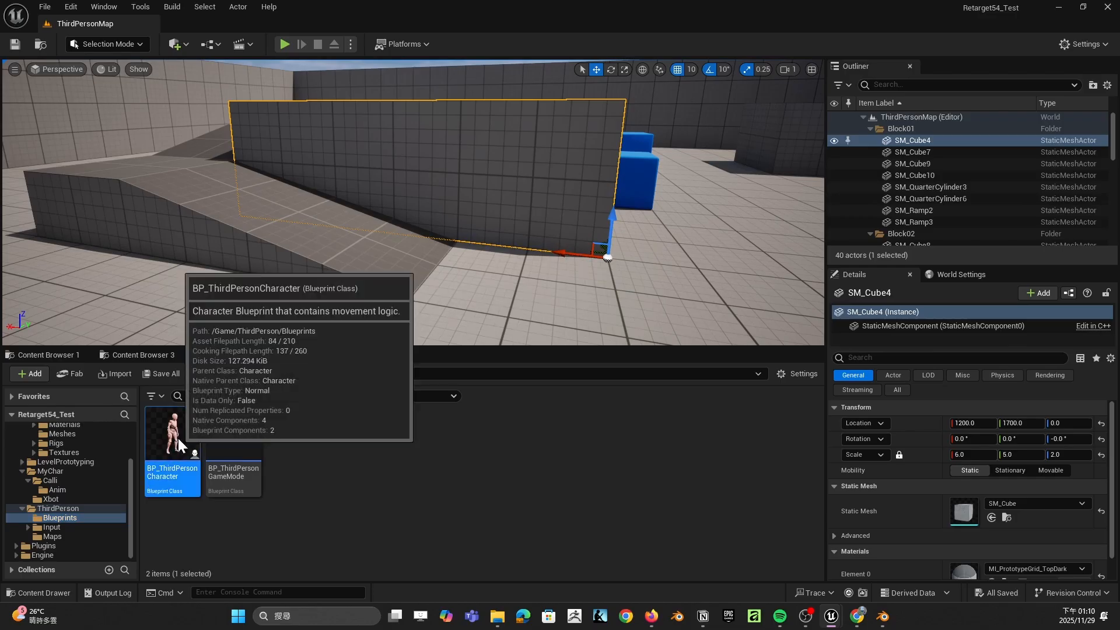
pyautogui.doubleClick(177, 439)
# Step: Set the character's Skeletal Mesh Asset to calli_Root and its Anim Class to ABP_Calli
pyautogui.click(1031, 325)
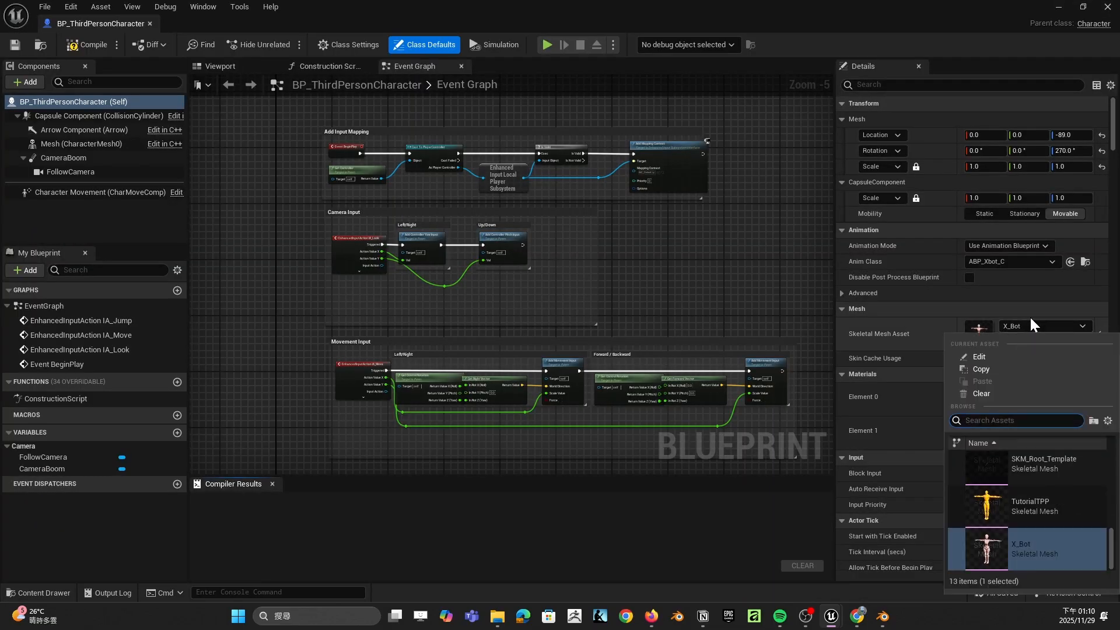
pyautogui.scroll(2, 1045, 477)
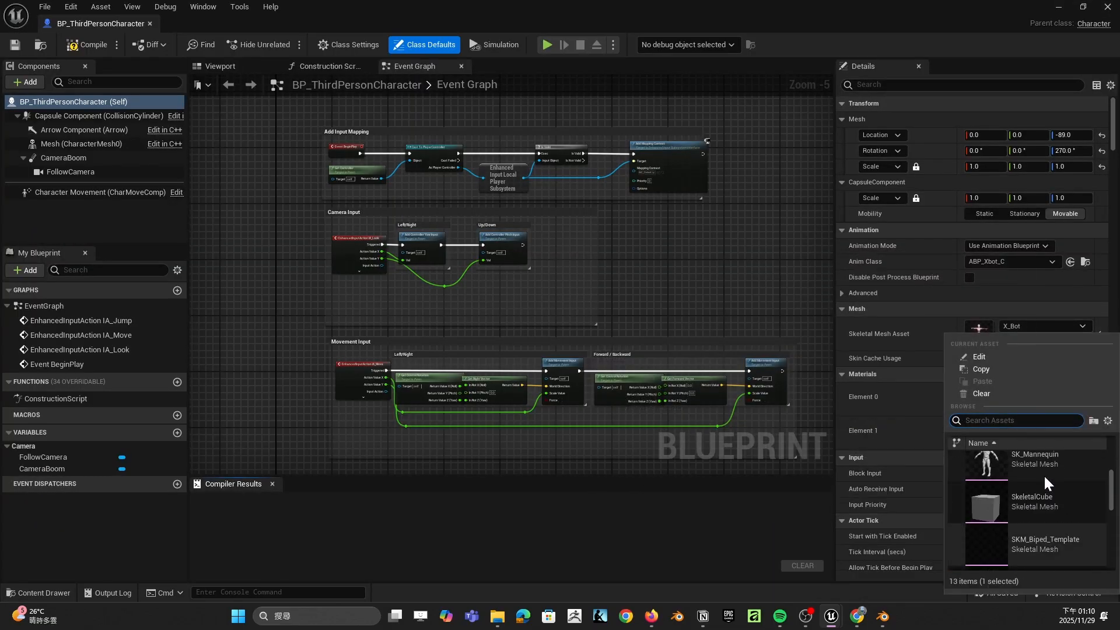
pyautogui.scroll(2, 1044, 474)
pyautogui.click(1032, 471)
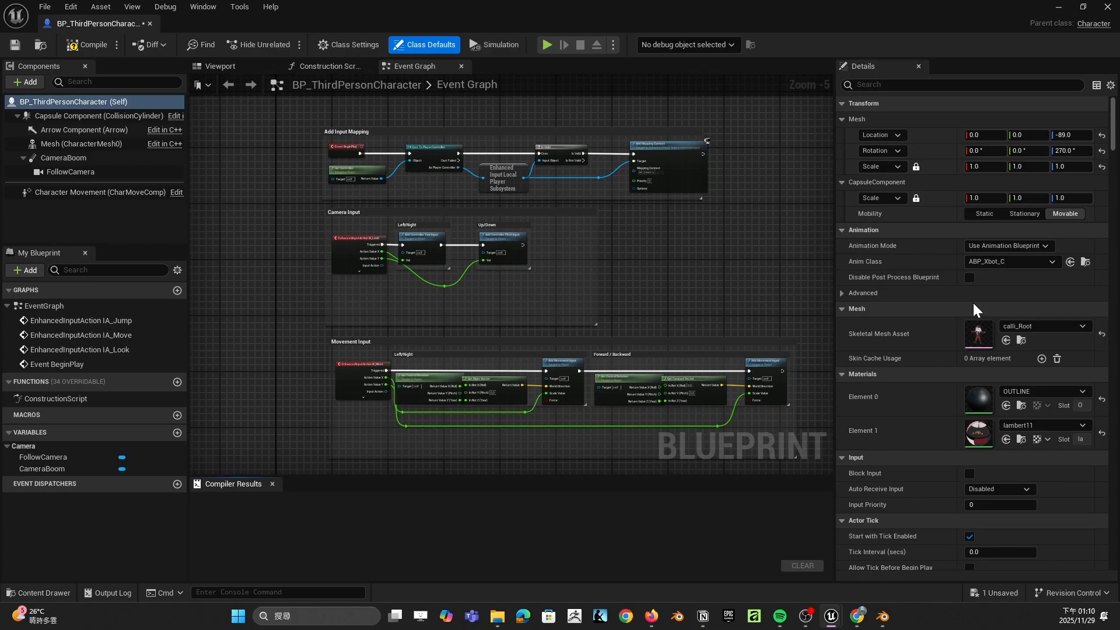
pyautogui.click(1005, 258)
pyautogui.click(1021, 308)
# Step: Check the character in the blueprint viewport, compile and save BP_ThirdPersonCharacter, and close it
pyautogui.click(216, 64)
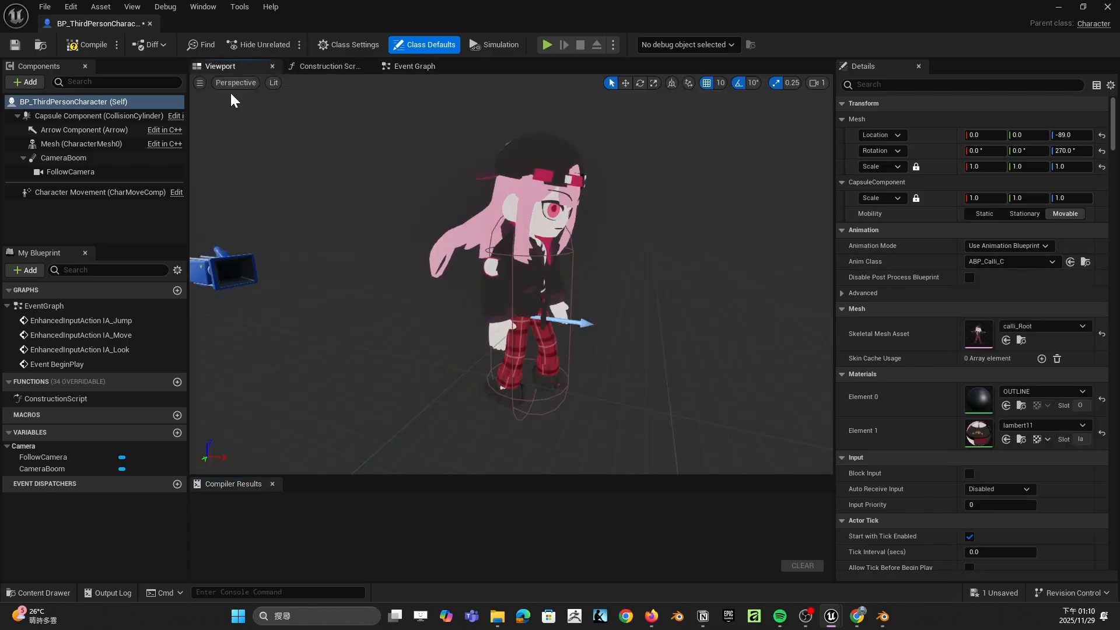
pyautogui.click(88, 45)
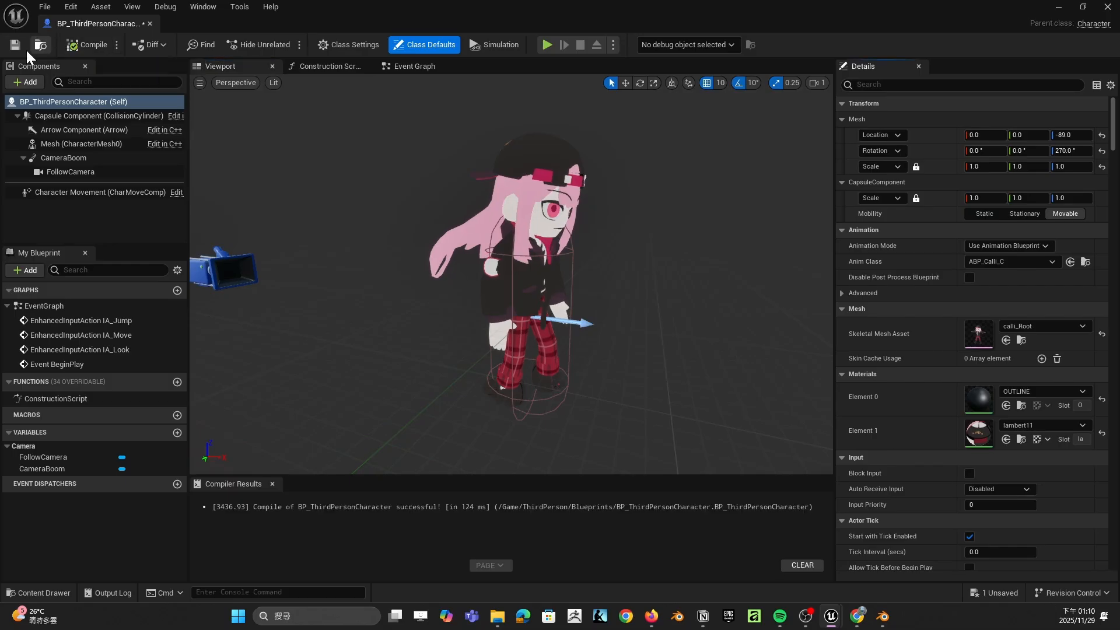
pyautogui.click(15, 44)
pyautogui.click(1108, 6)
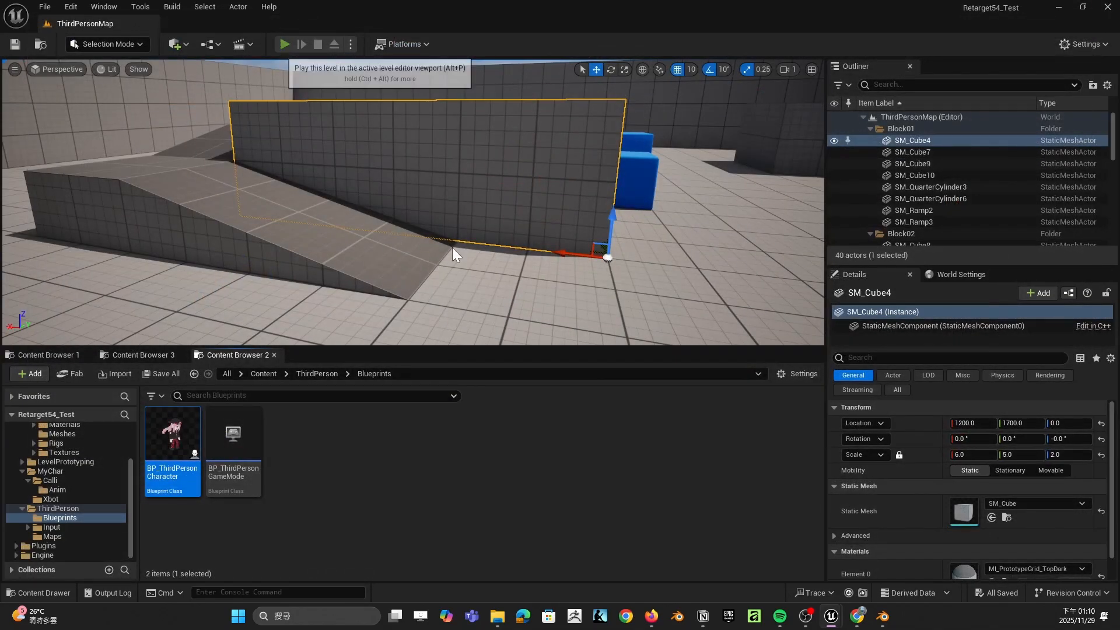
# Step: Play the level and test the character's running and jumping in several directions, ending with the play session stopped
pyautogui.hotkey('alt', 'p')
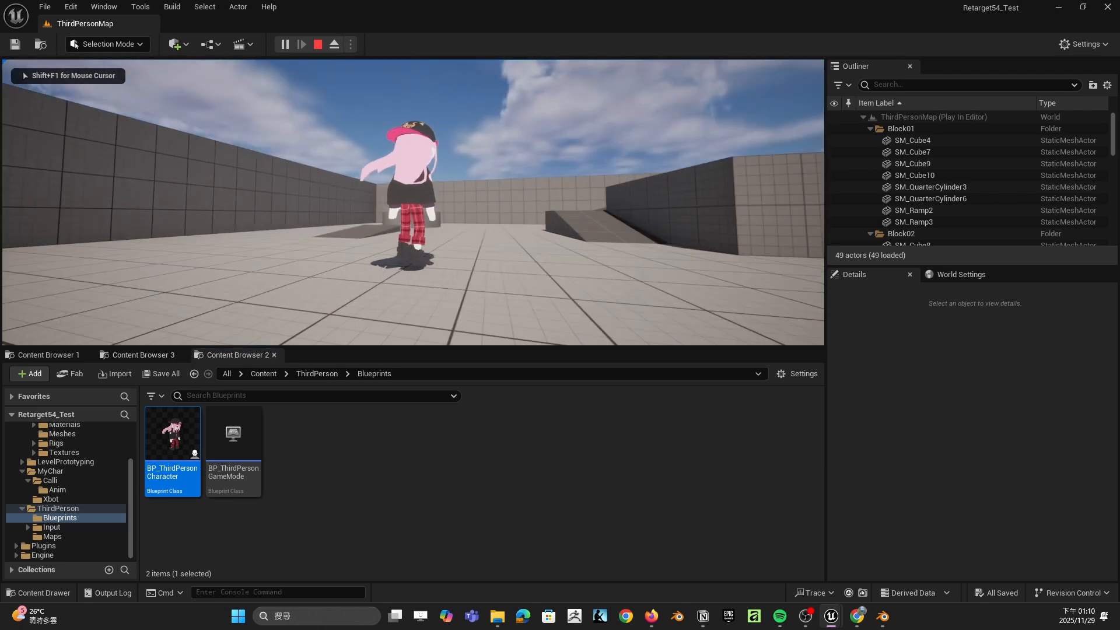
pyautogui.press('w')
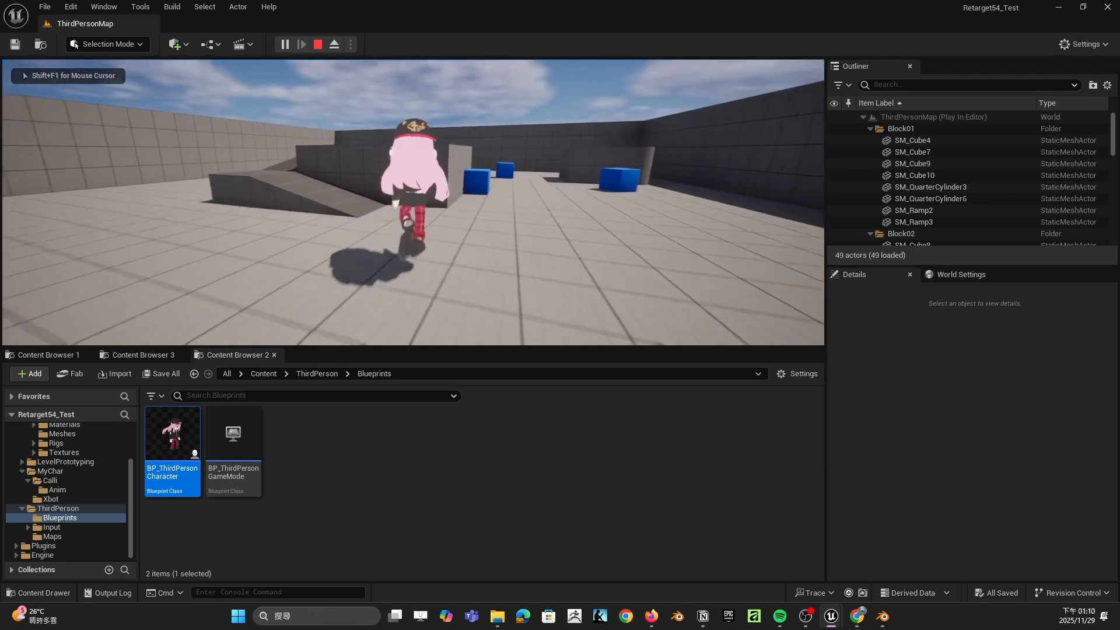
pyautogui.press('space')
pyautogui.press('s')
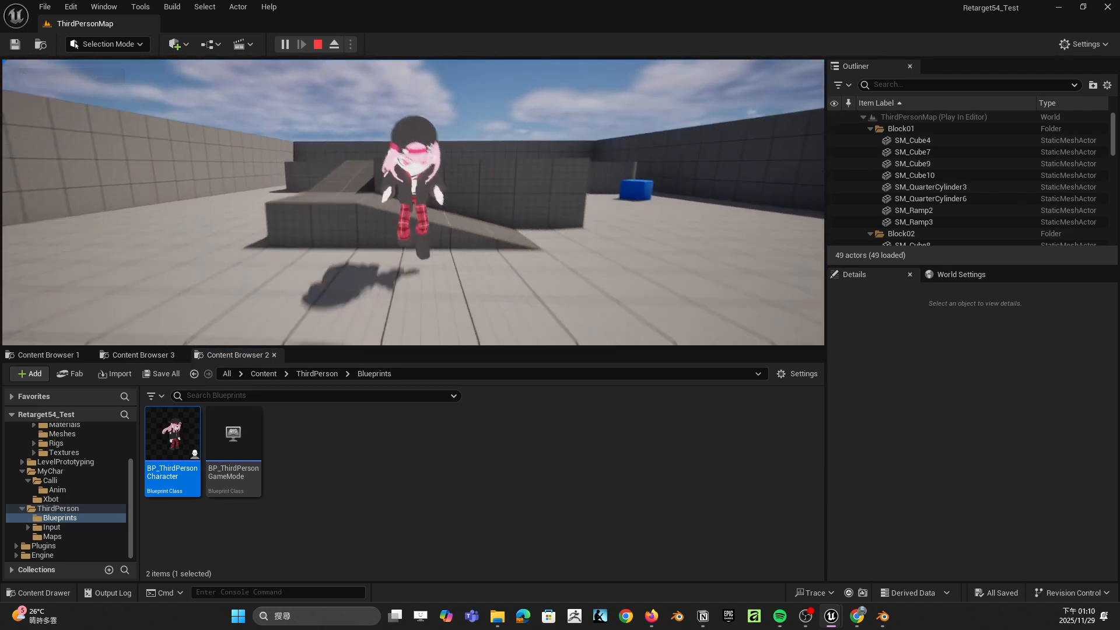
pyautogui.press('d')
pyautogui.press('s')
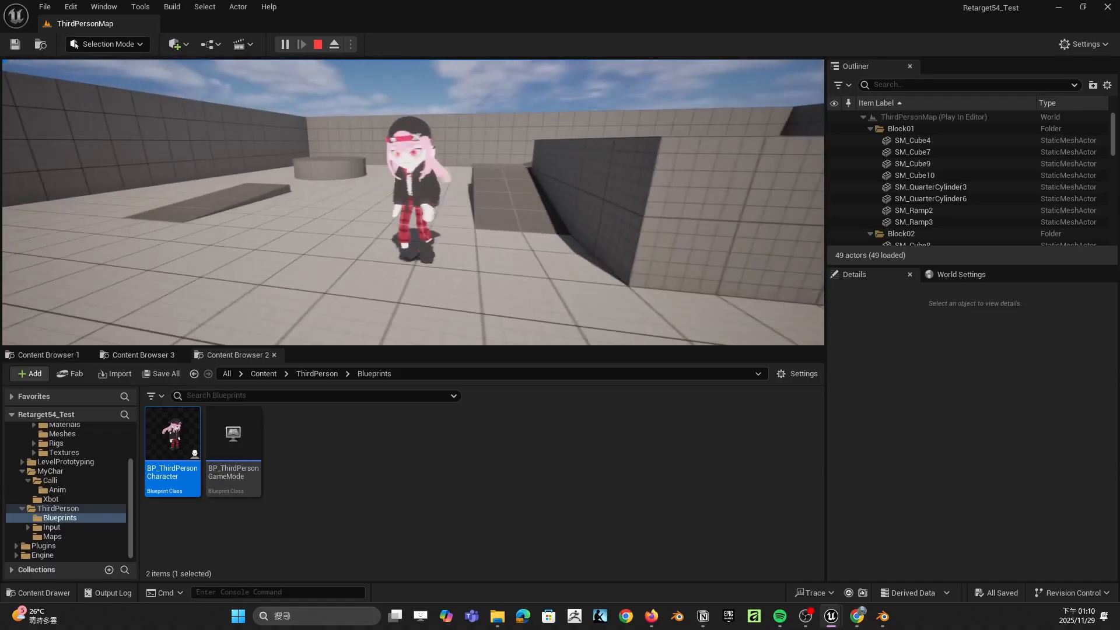
pyautogui.press('a')
pyautogui.press('space')
pyautogui.press('s')
pyautogui.press('a')
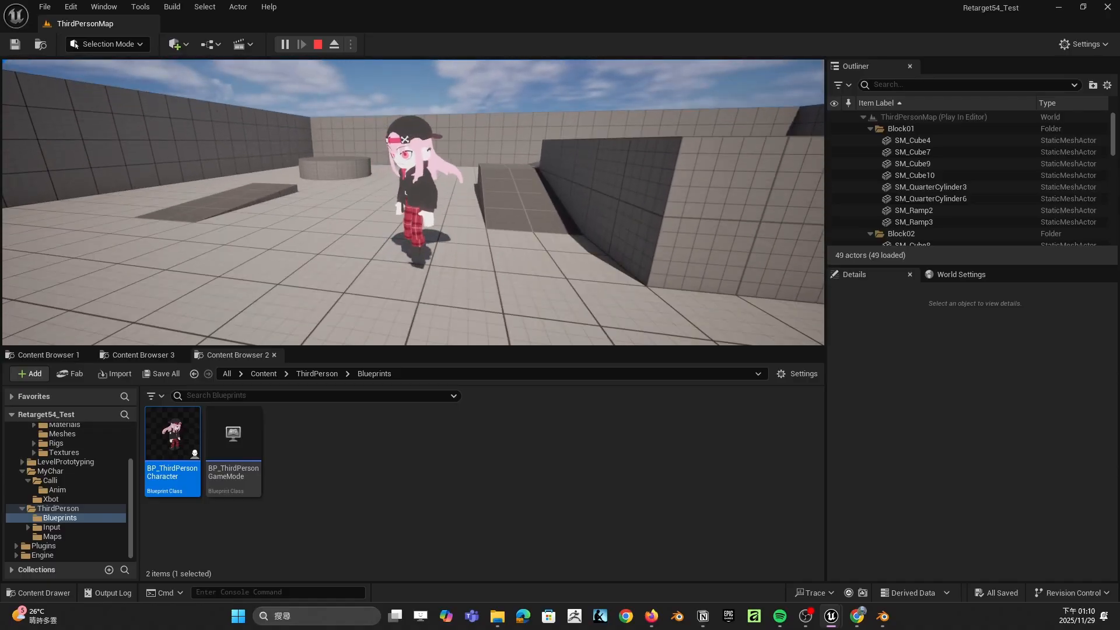
pyautogui.press('Escape')
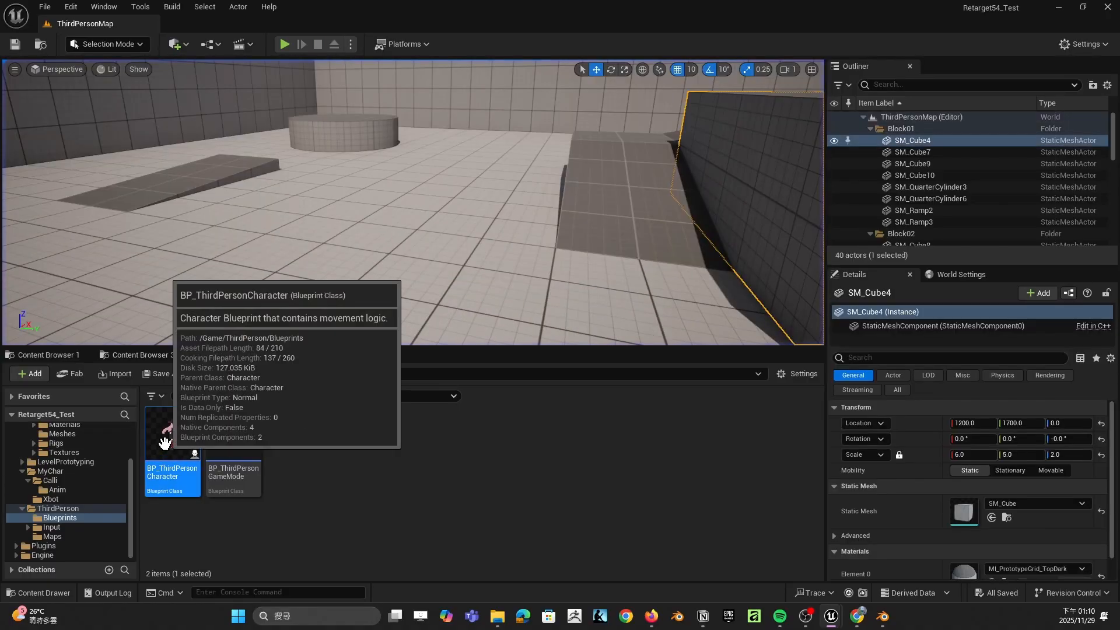
# Step: Reopen BP_ThirdPersonCharacter, inspect its viewport and Event Graph, and return to the level editor
pyautogui.doubleClick(165, 443)
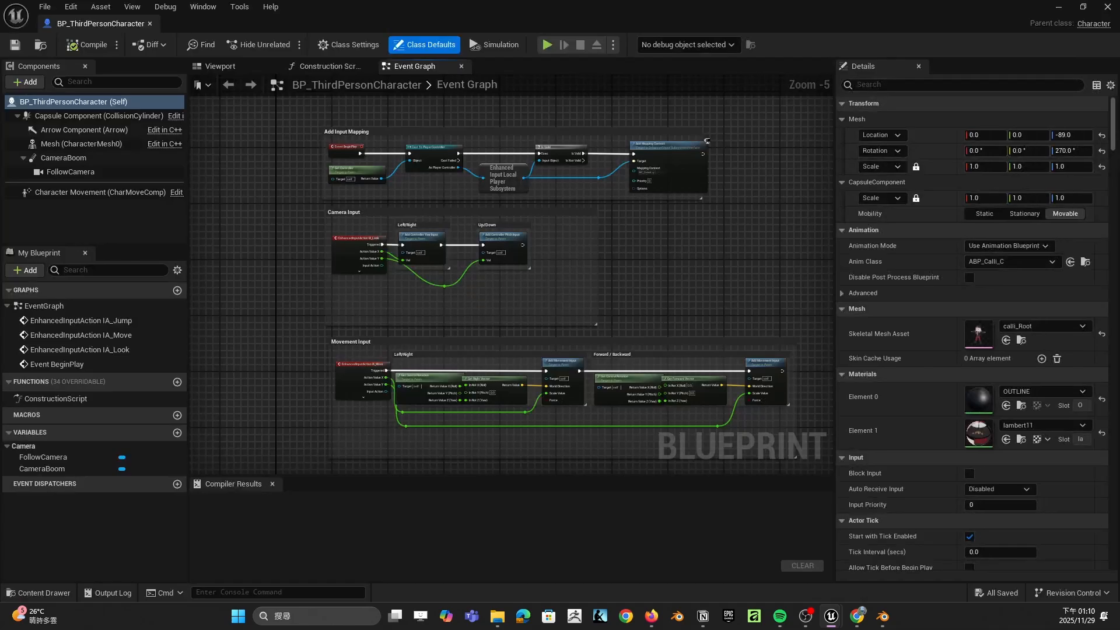
pyautogui.click(239, 66)
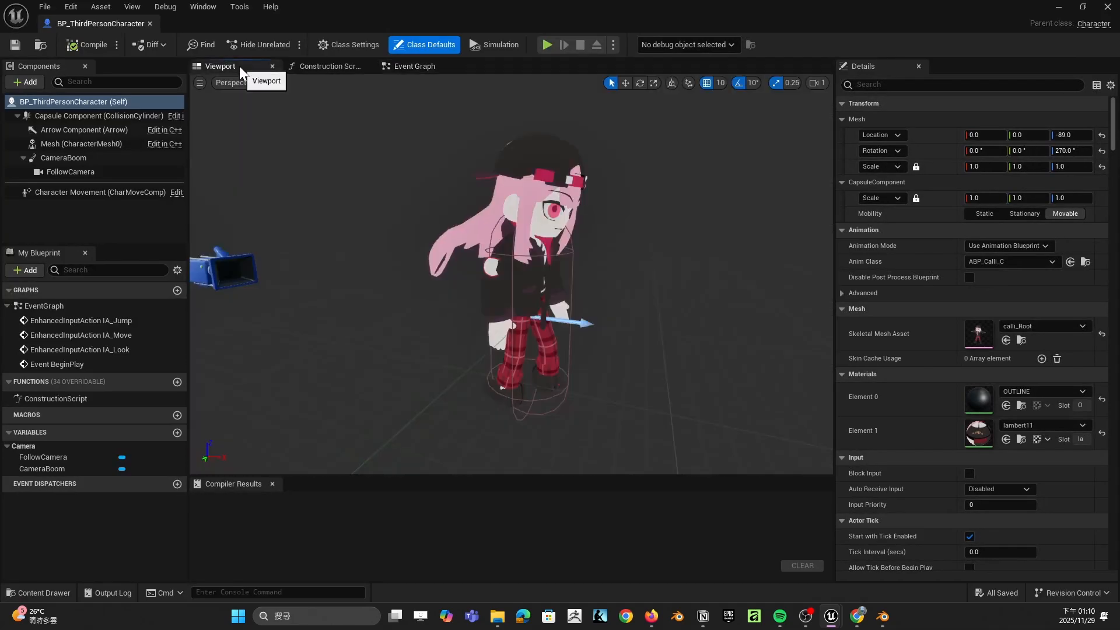
pyautogui.click(410, 67)
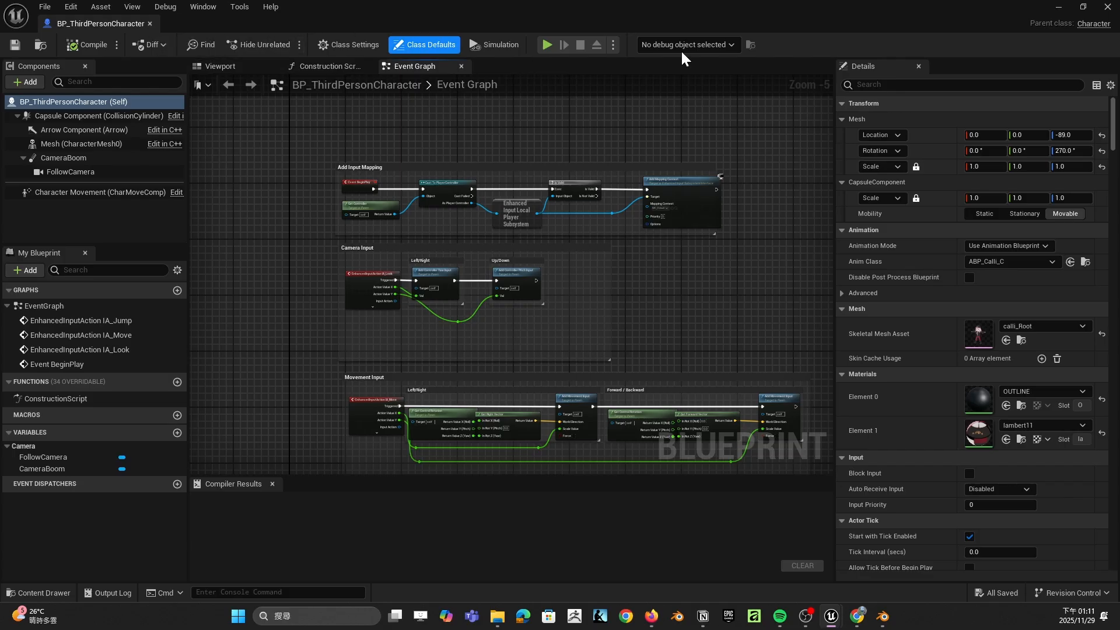
pyautogui.click(1058, 7)
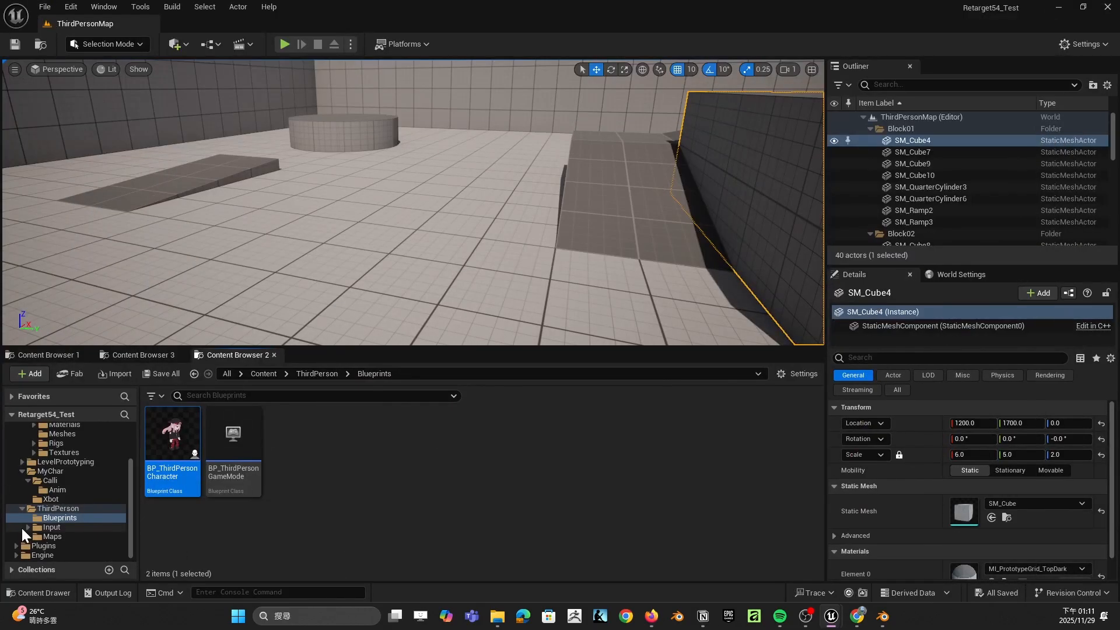
# Step: Open ABP_Manny from the Calli Anim folder and bring up the Control Rig node in its AnimGraph
pyautogui.click(33, 536)
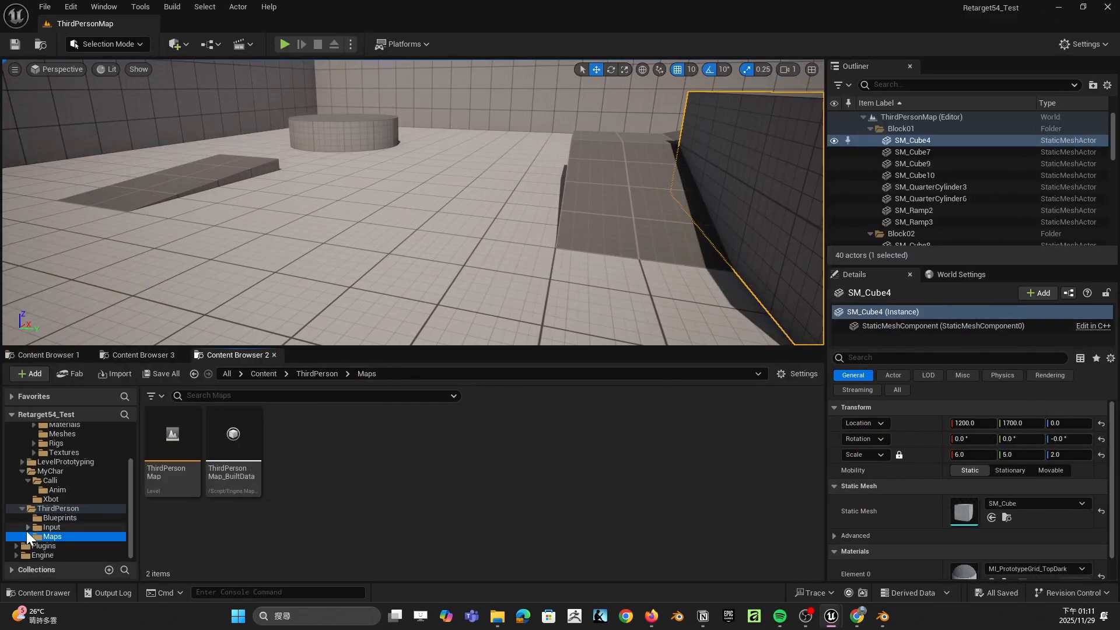
pyautogui.click(58, 489)
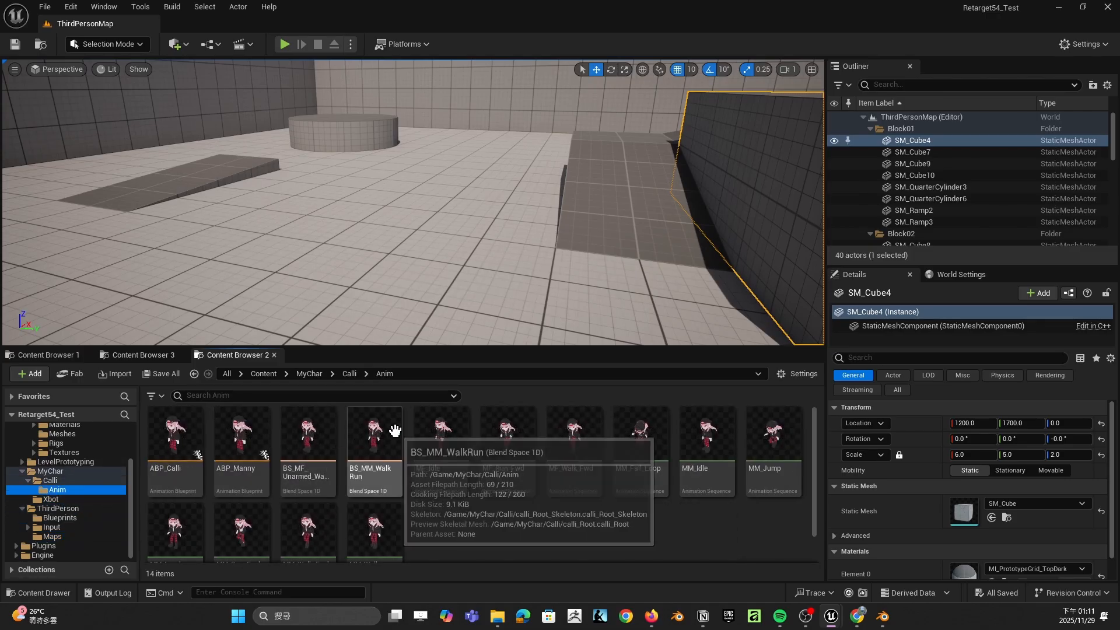
pyautogui.doubleClick(232, 441)
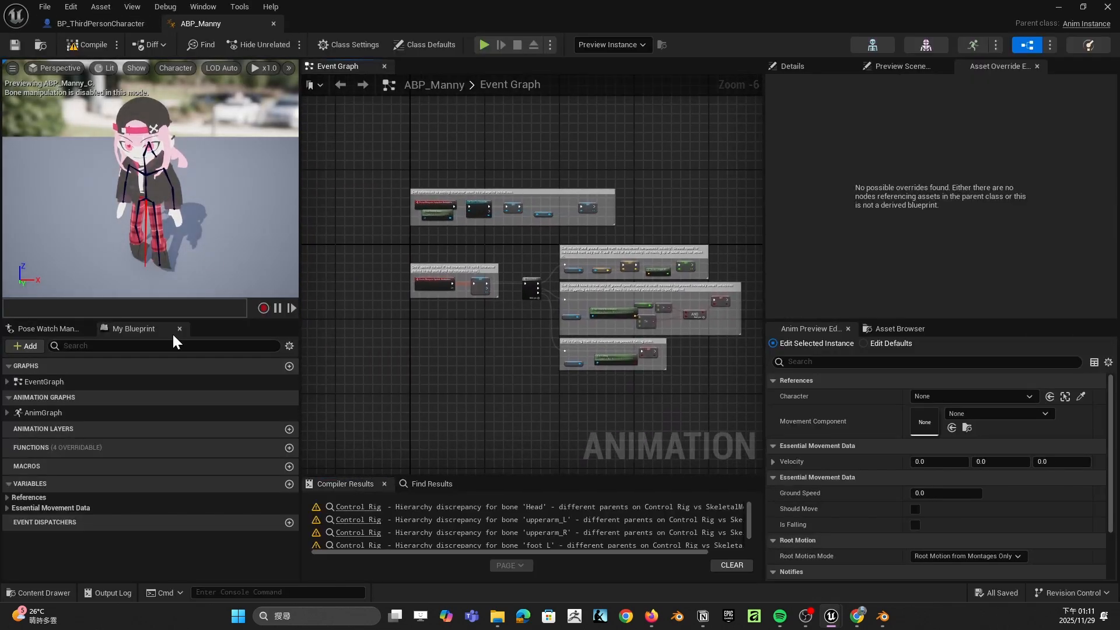
pyautogui.doubleClick(34, 412)
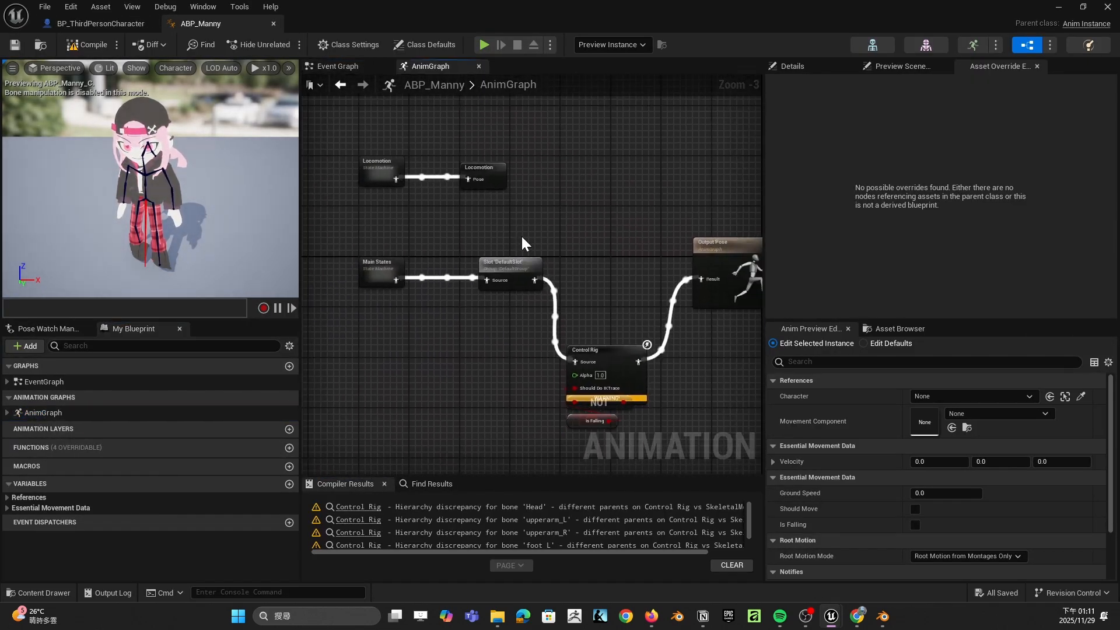
pyautogui.scroll(3, 578, 409)
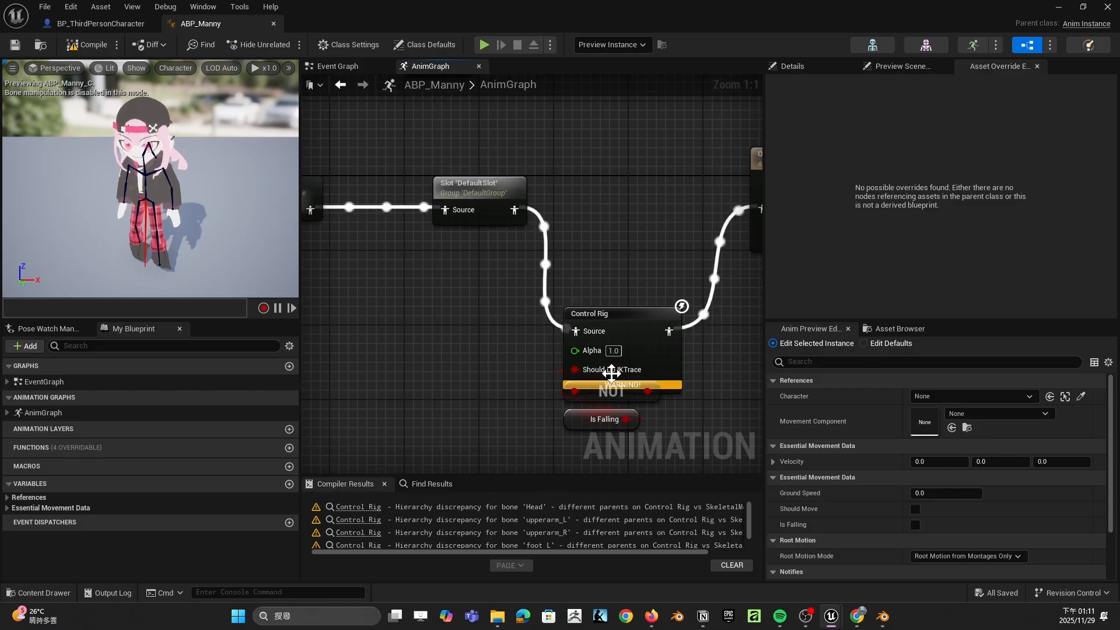
pyautogui.moveTo(611, 374); pyautogui.dragTo(545, 382, button='right')
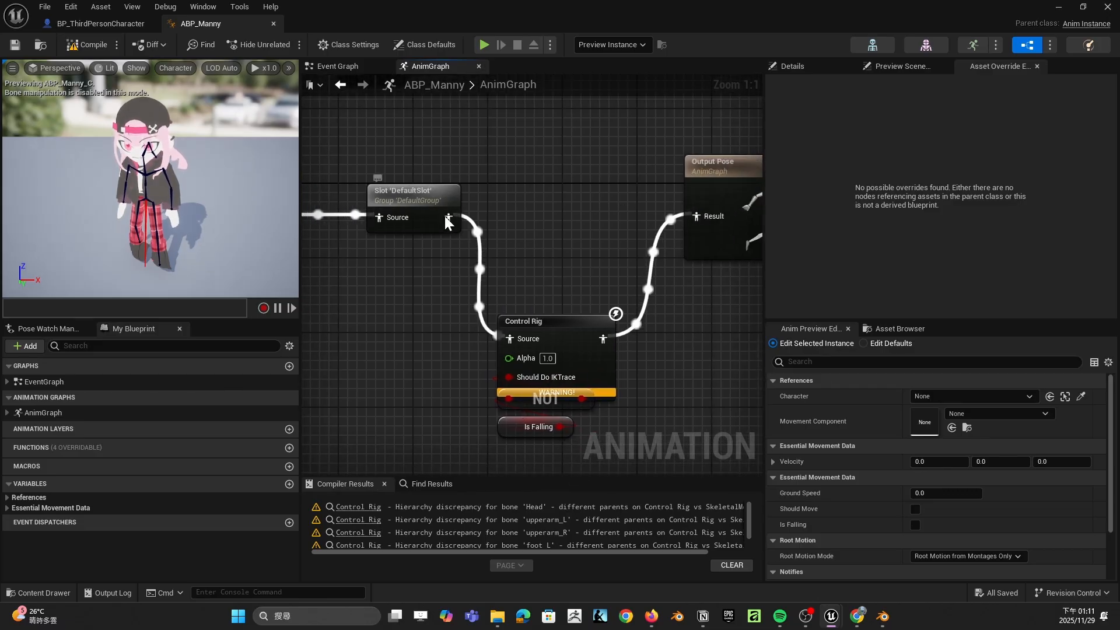
# Step: Connect the Slot 'DefaultSlot' output directly to Output Pose in the AnimGraph, bypassing Control Rig, and move the Control Rig node above the NOT node
pyautogui.moveTo(447, 221); pyautogui.dragTo(701, 214)
pyautogui.moveTo(529, 277); pyautogui.dragTo(674, 281, button='right')
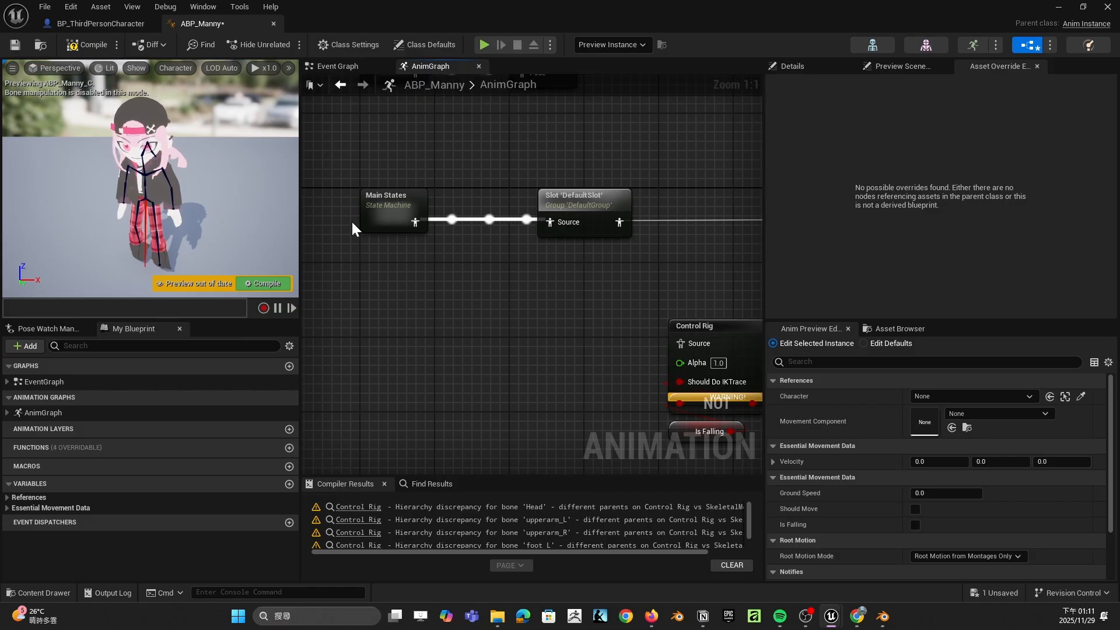
pyautogui.moveTo(717, 392); pyautogui.dragTo(632, 365, button='right')
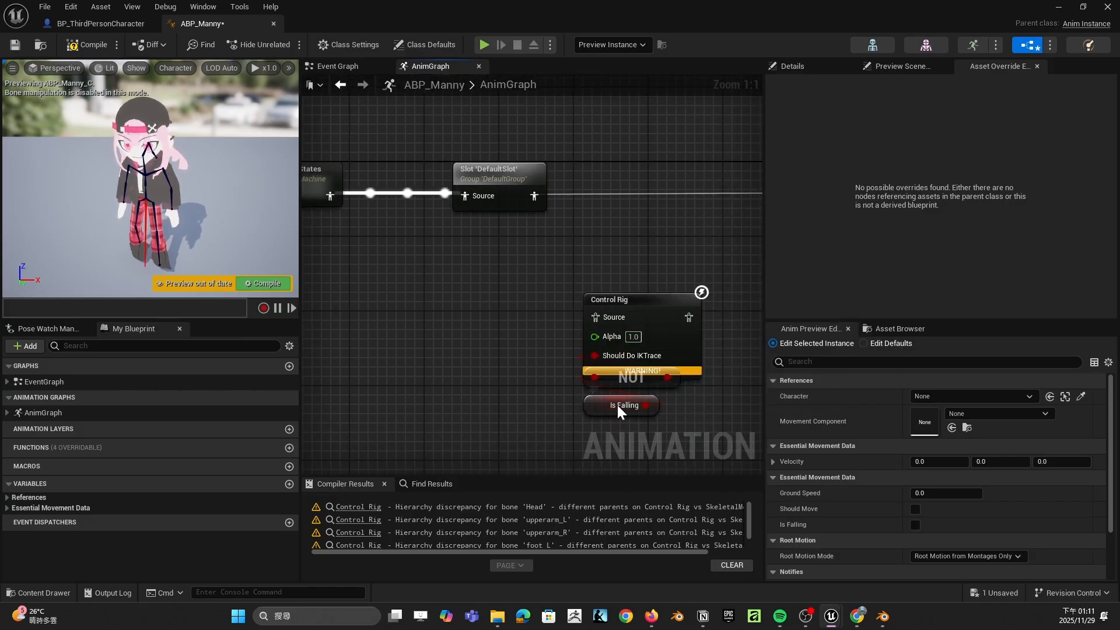
pyautogui.moveTo(667, 315); pyautogui.dragTo(694, 258)
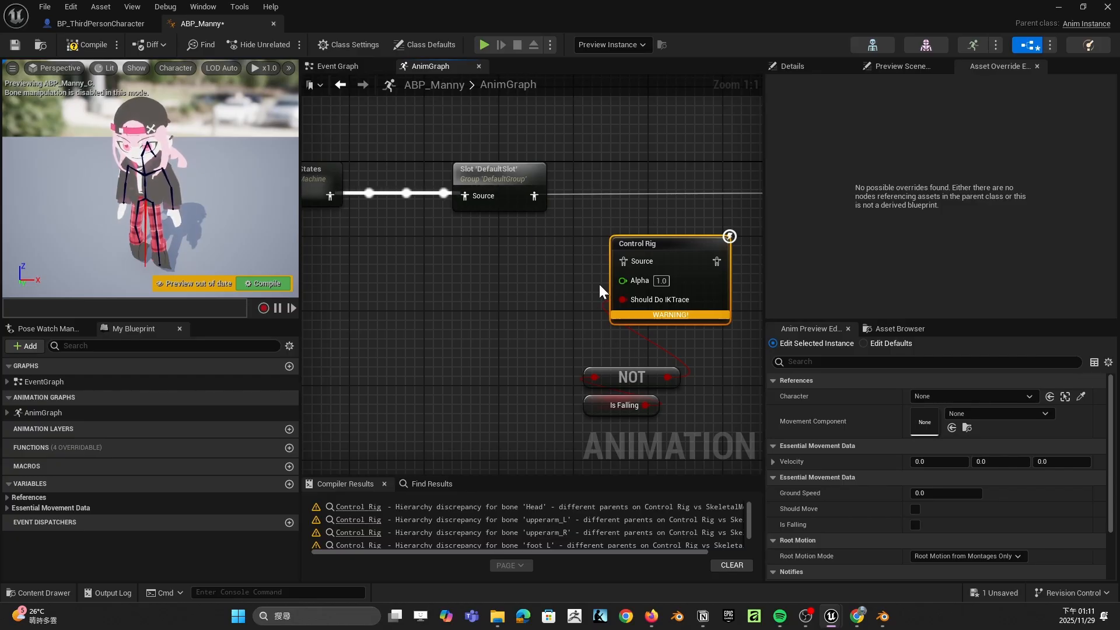
pyautogui.moveTo(475, 292); pyautogui.dragTo(484, 292, button='right')
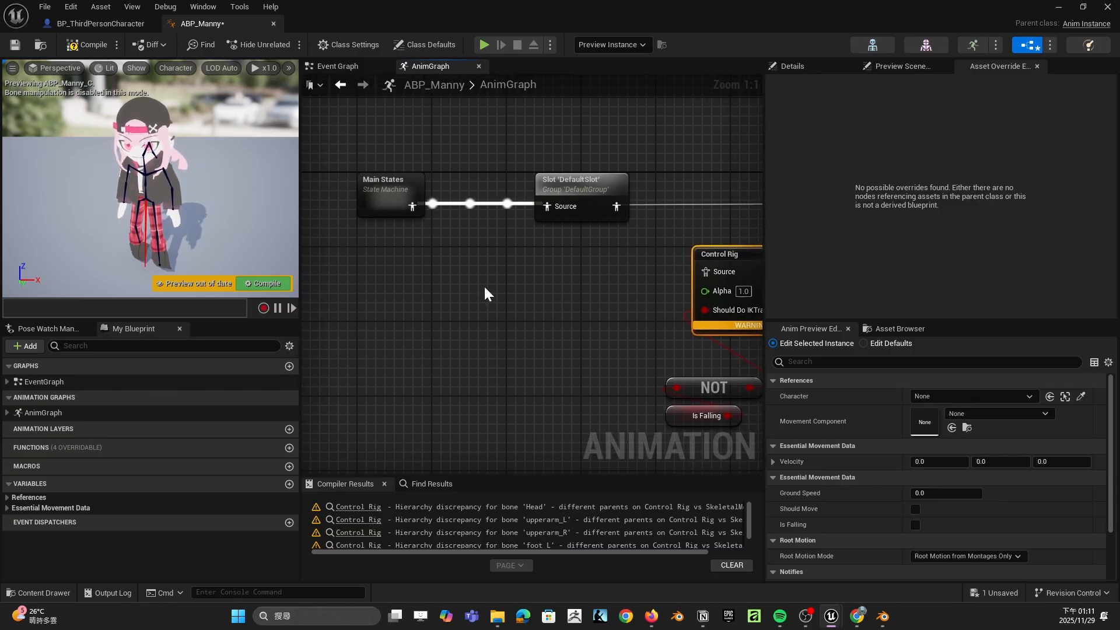
# Step: Move the Apply Additive node below the MM_Land wire in the Land state of Main States, and compile and close ABP_Manny
pyautogui.doubleClick(382, 187)
pyautogui.doubleClick(520, 359)
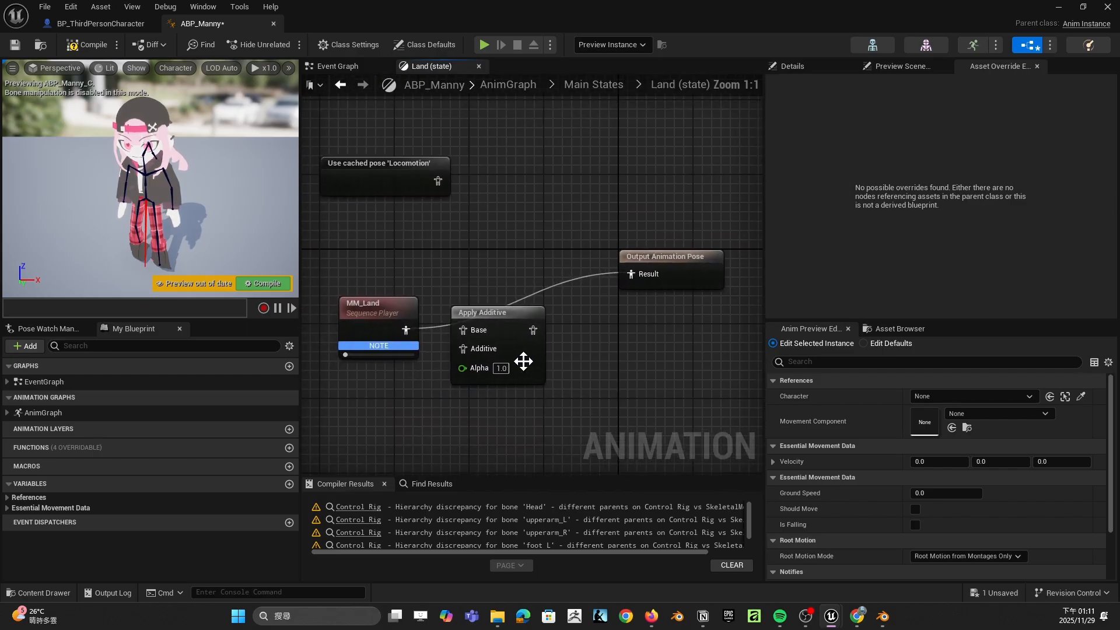
pyautogui.moveTo(530, 363); pyautogui.dragTo(601, 383, button='right')
pyautogui.moveTo(561, 354); pyautogui.dragTo(573, 422)
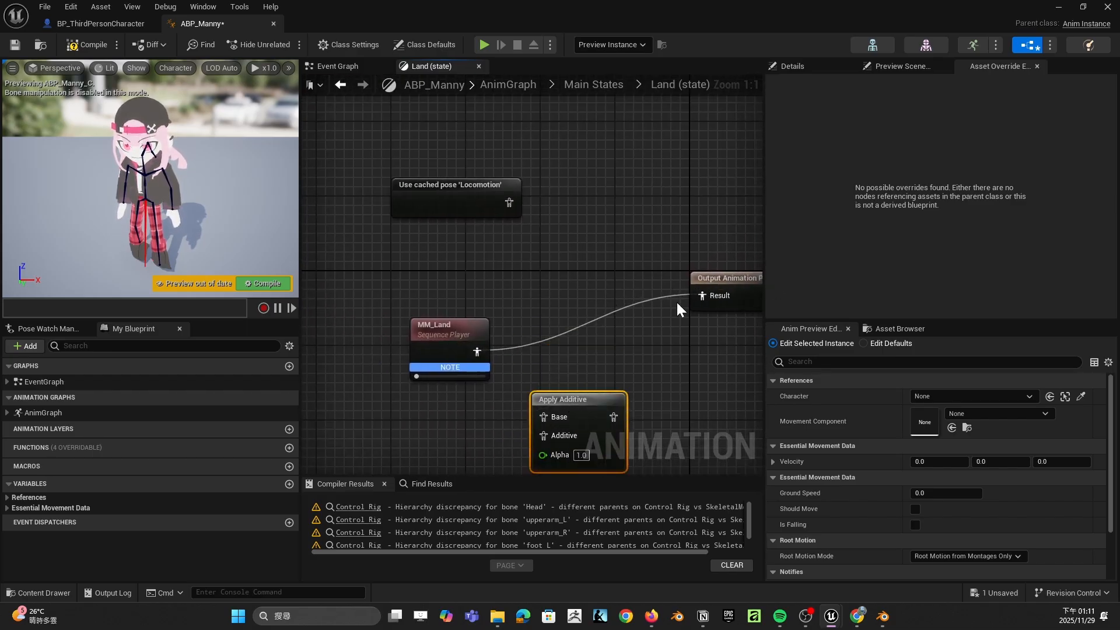
pyautogui.click(98, 43)
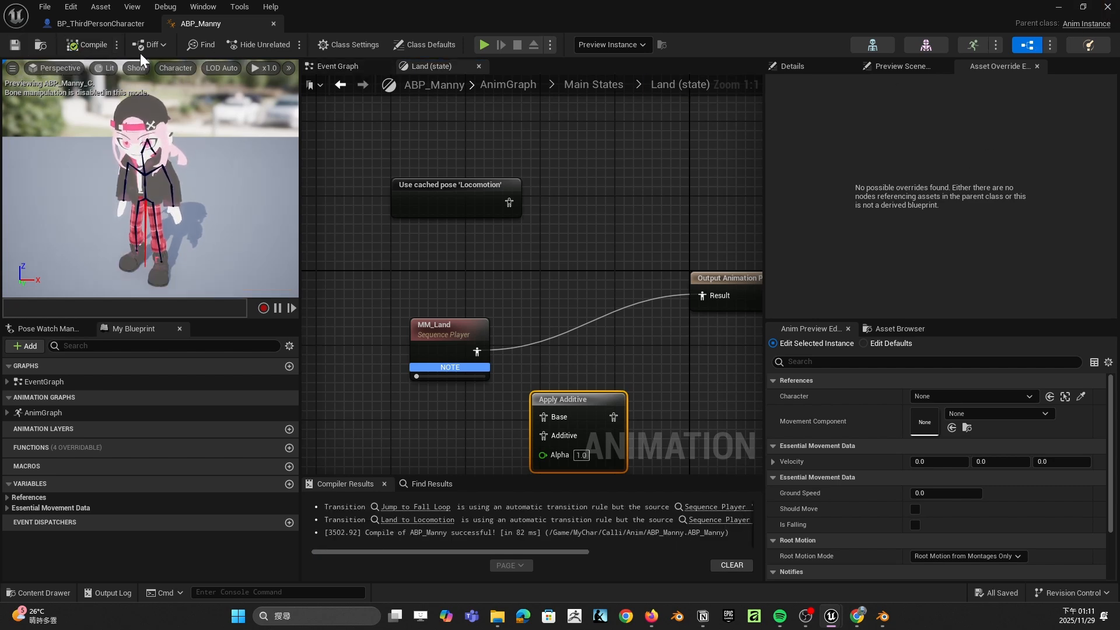
pyautogui.click(1108, 7)
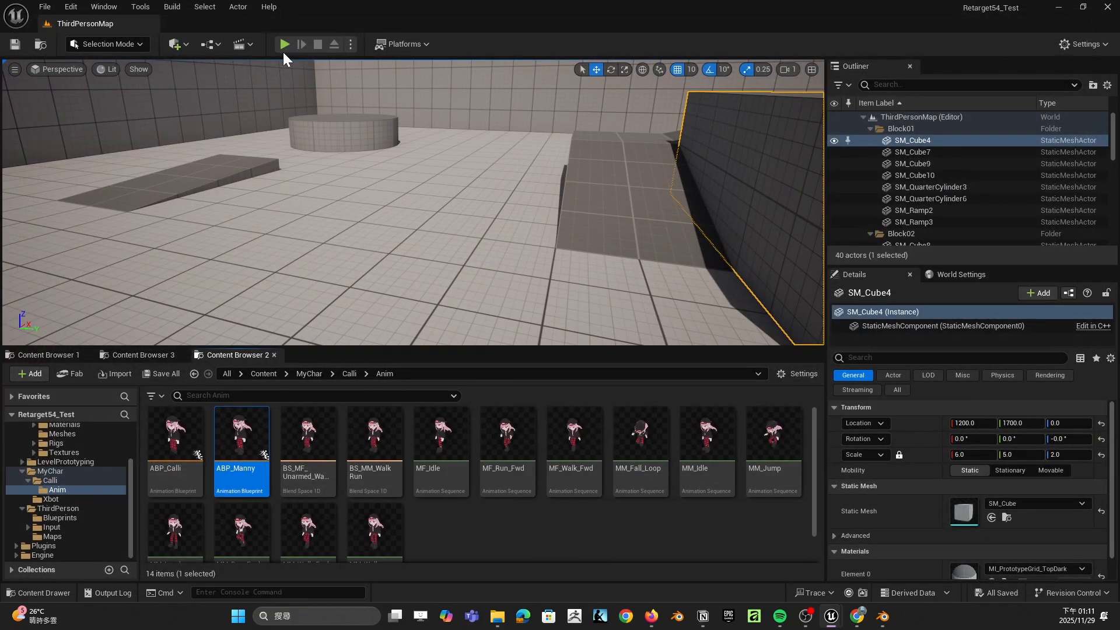
# Step: Play the level and test the character's running, jumping and landing on the floor, ramps and platforms, ending with the play session stopped
pyautogui.hotkey('alt', 'p')
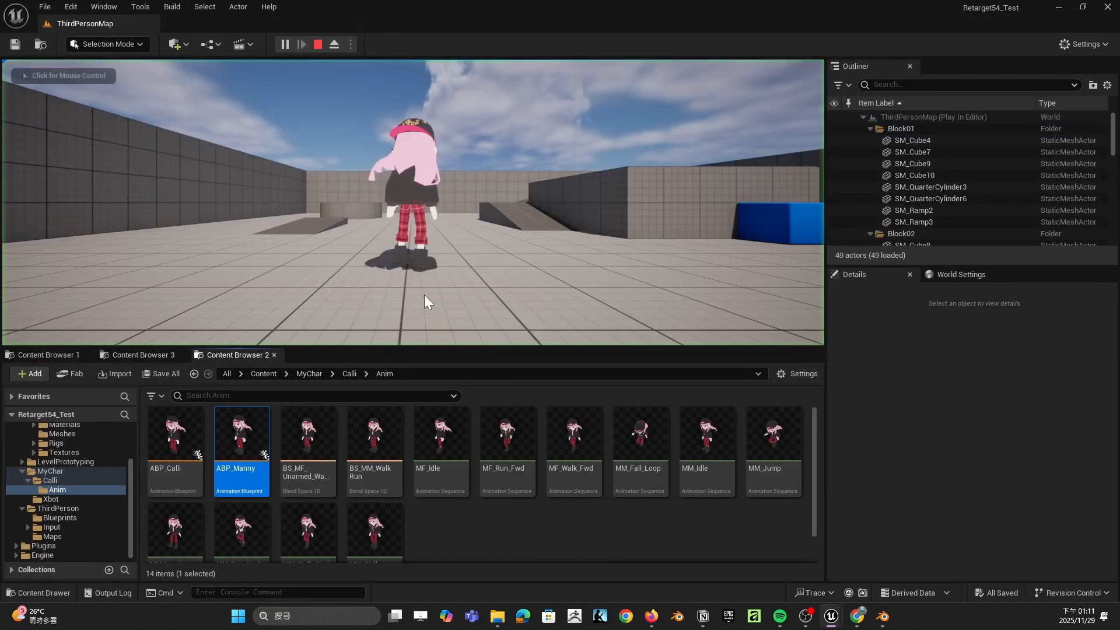
pyautogui.press('a')
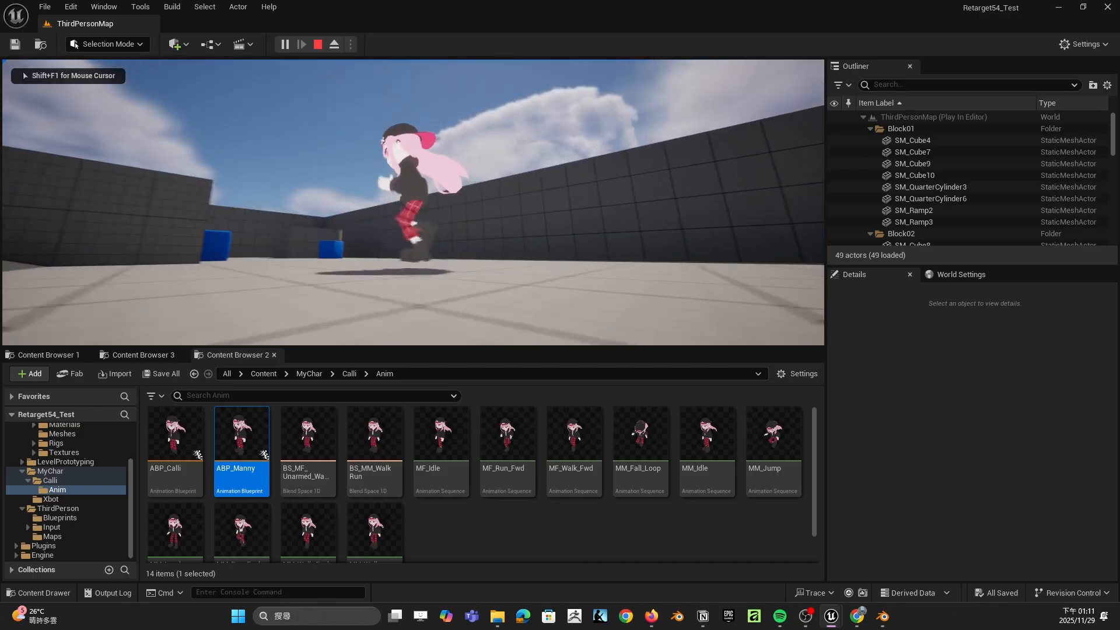
pyautogui.press('a')
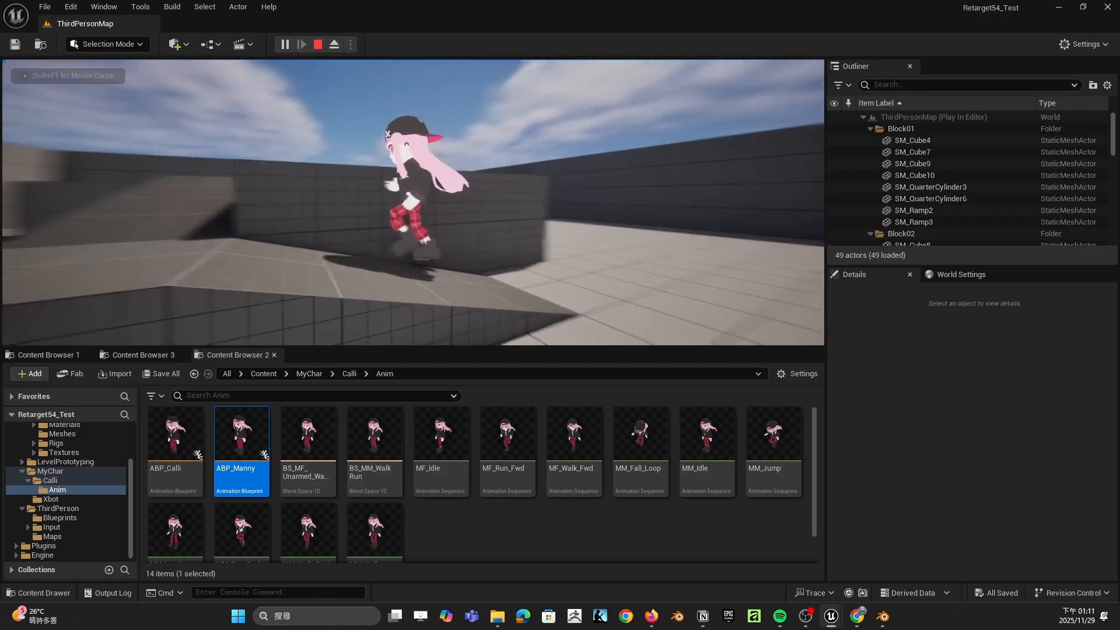
pyautogui.press('a')
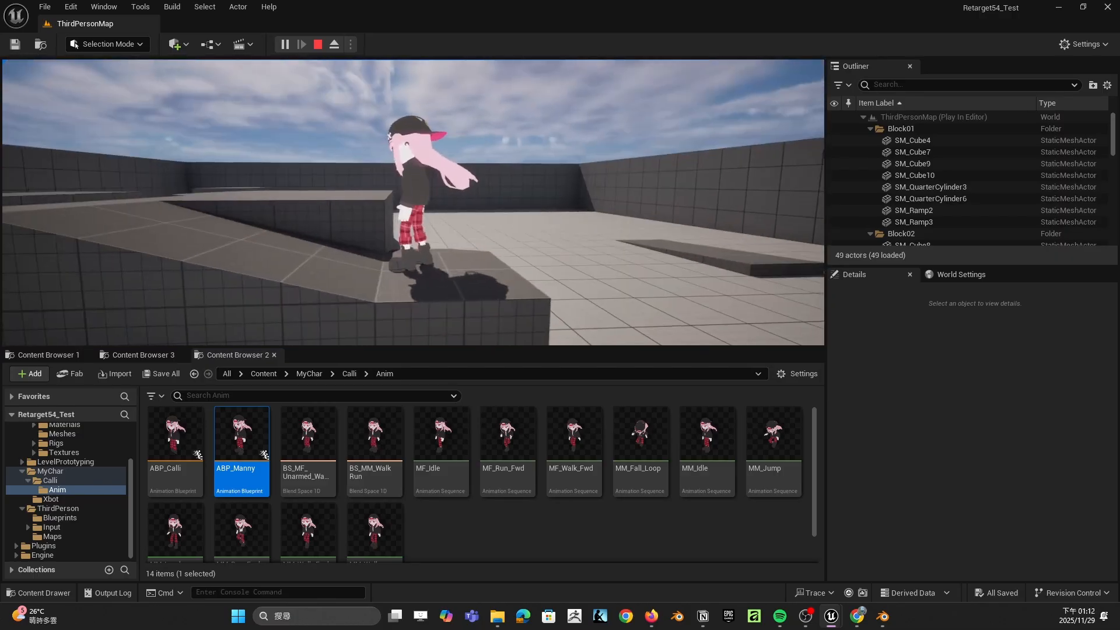
pyautogui.press('s')
pyautogui.press('w')
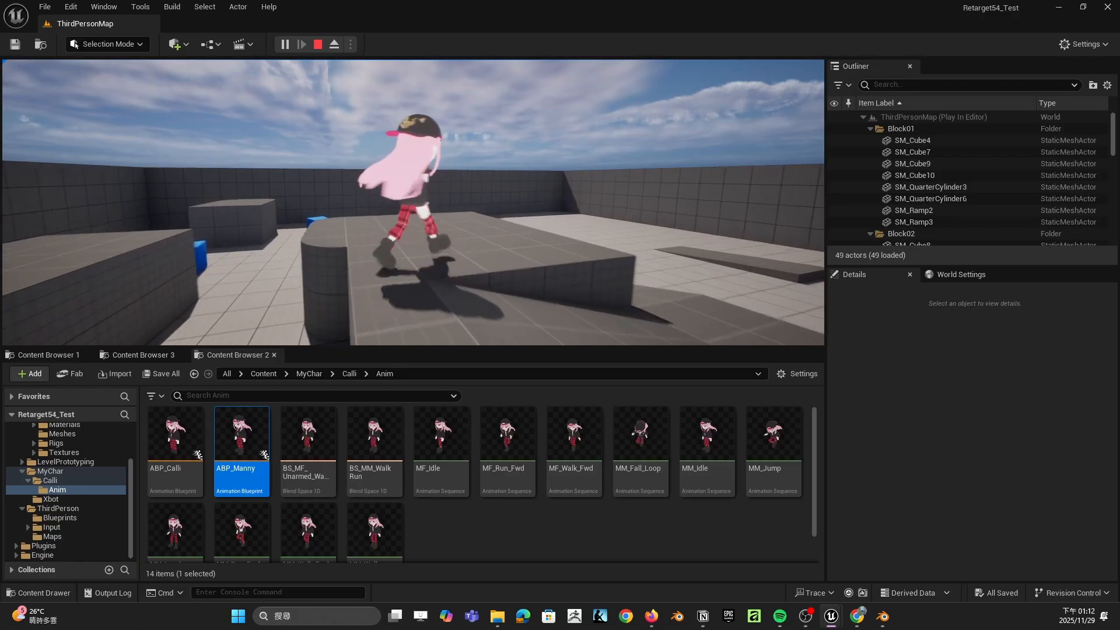
pyautogui.press('d')
pyautogui.press('d')
pyautogui.press('space')
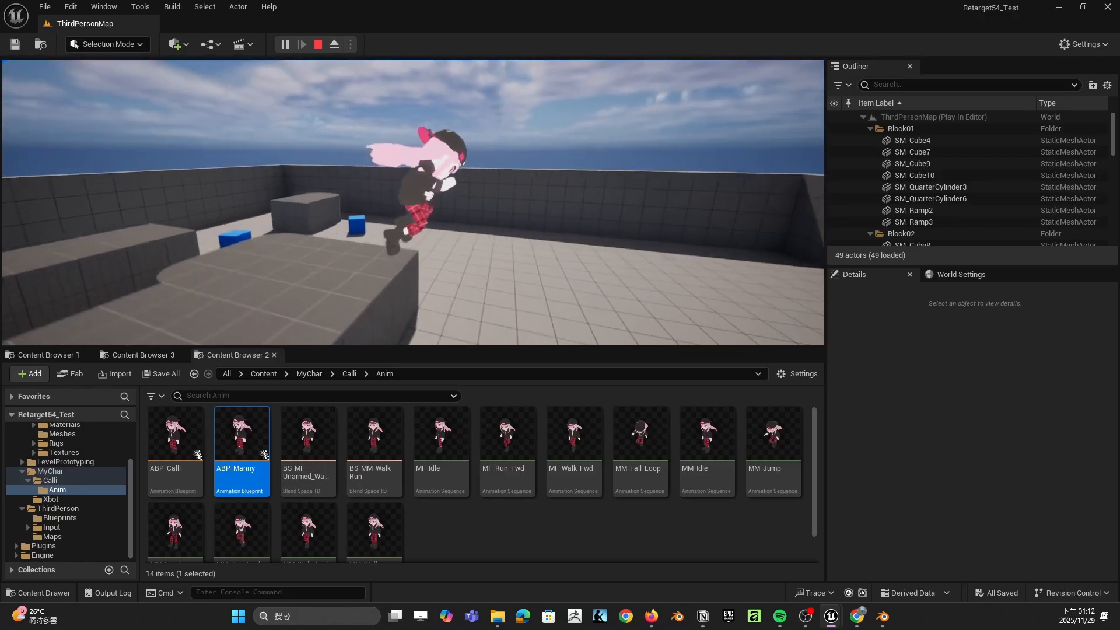
pyautogui.press('space')
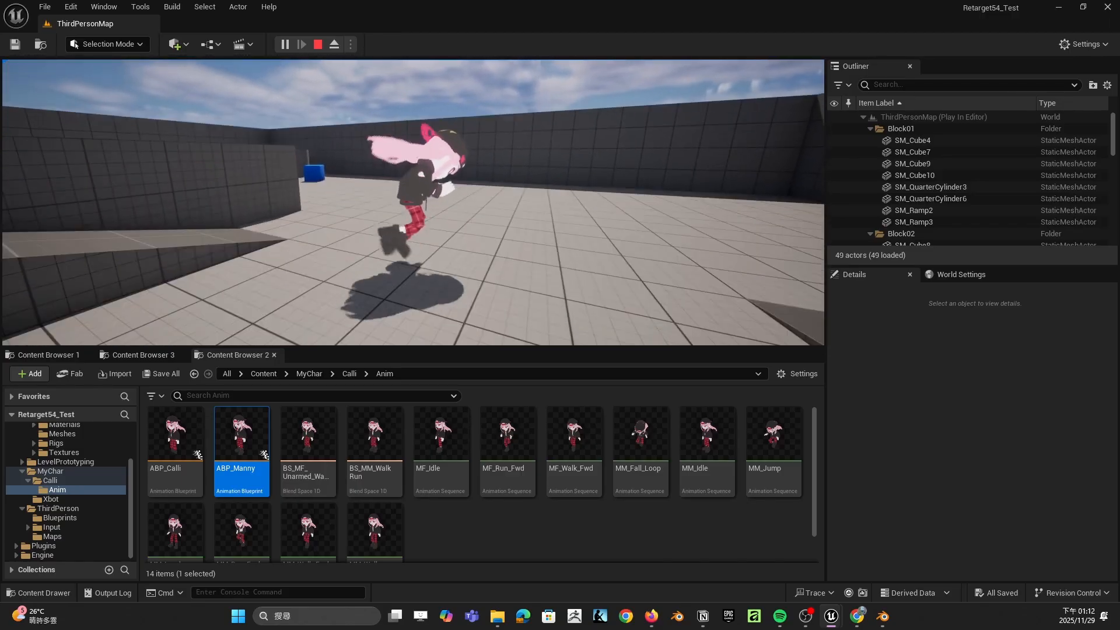
pyautogui.press('a')
pyautogui.press('space')
pyautogui.press('w')
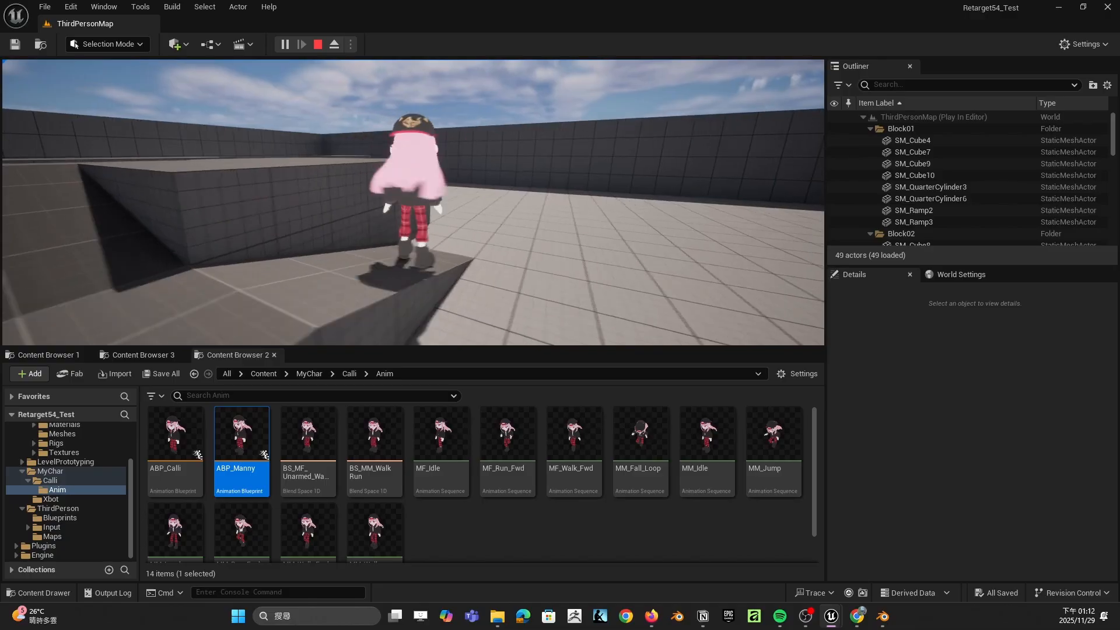
pyautogui.press('d')
pyautogui.press('space')
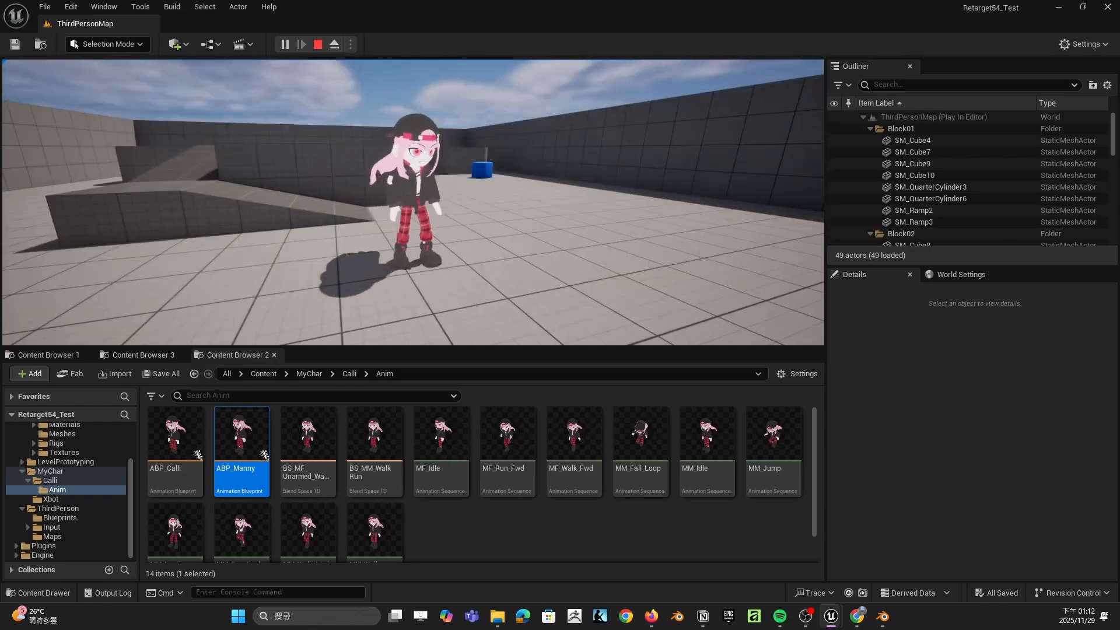
pyautogui.press('Escape')
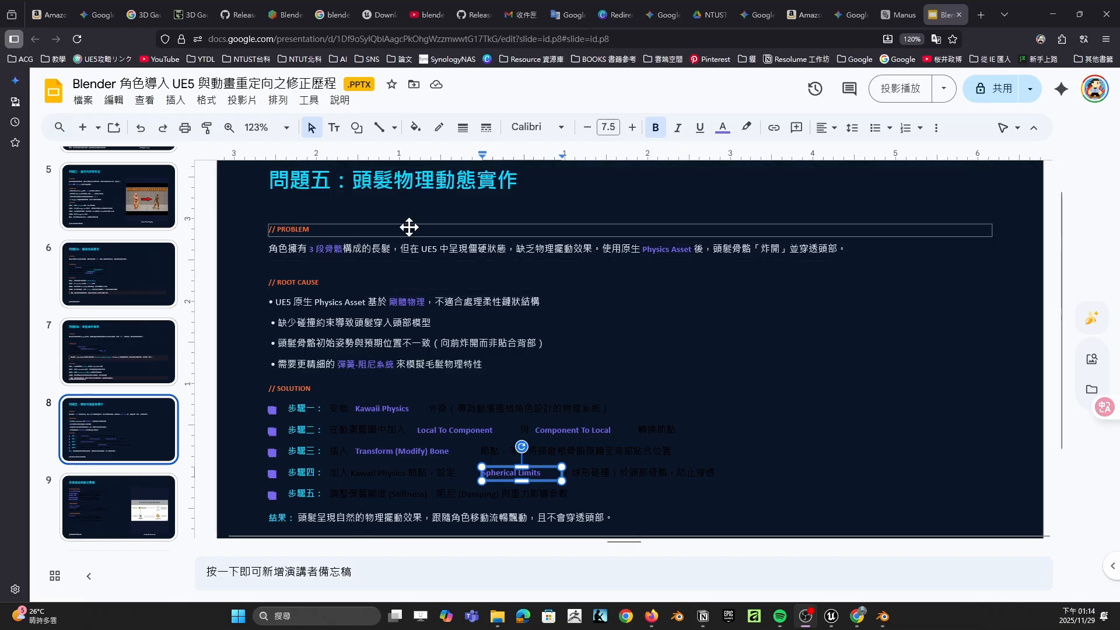
# Step: Switch to the Google Slides presentation and review the problem, root cause and Kawaii Physics solution on the hair physics slide
pyautogui.click(587, 256)
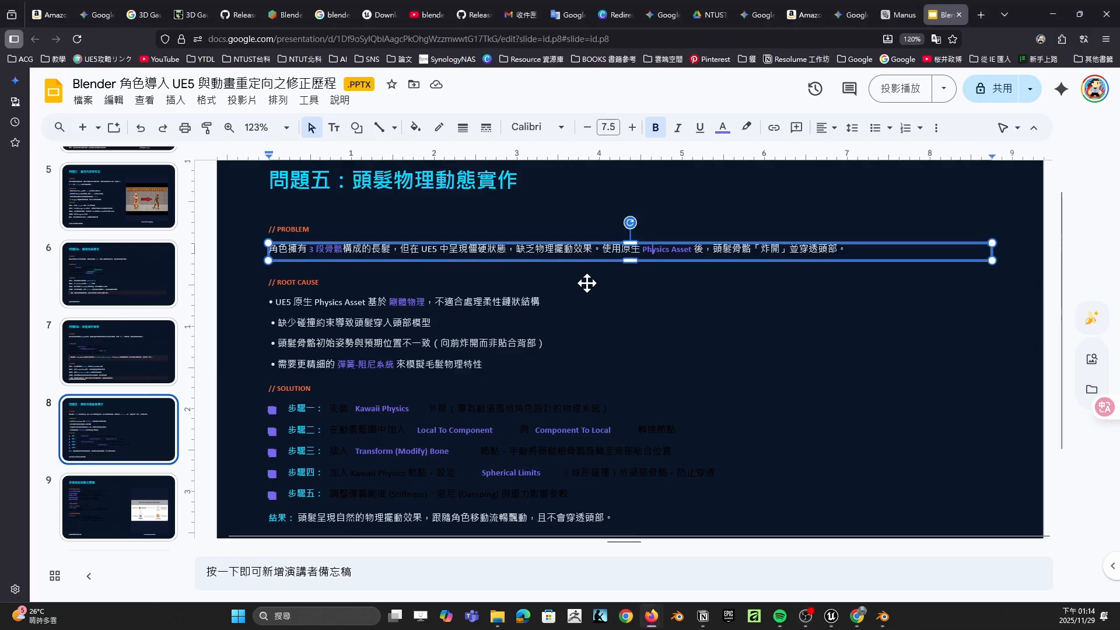
pyautogui.click(512, 302)
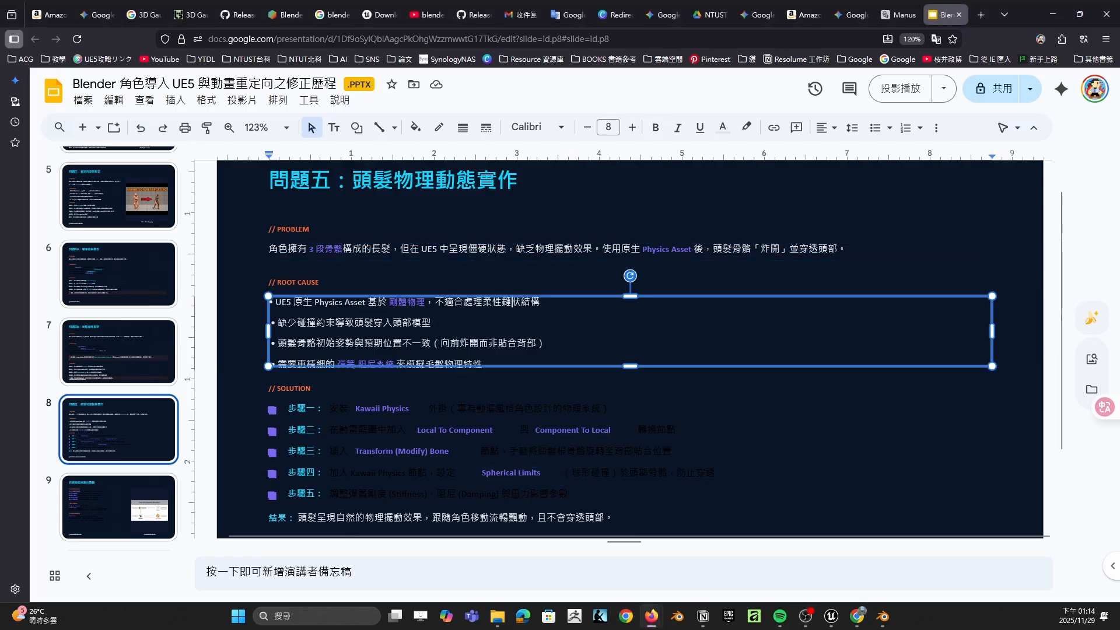
pyautogui.click(408, 409)
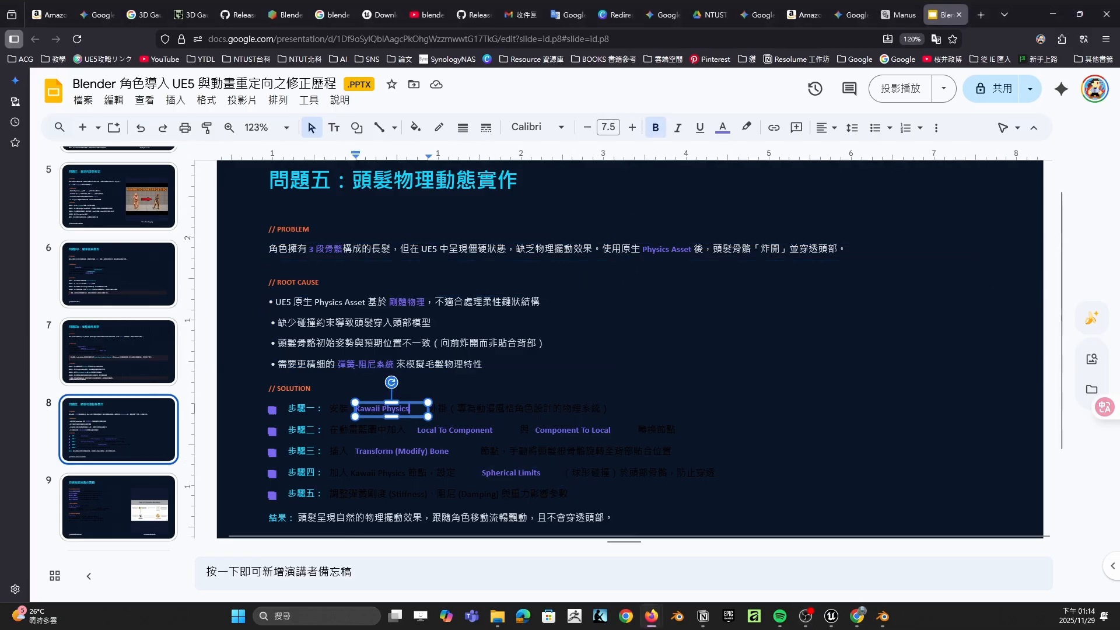
pyautogui.click(411, 402)
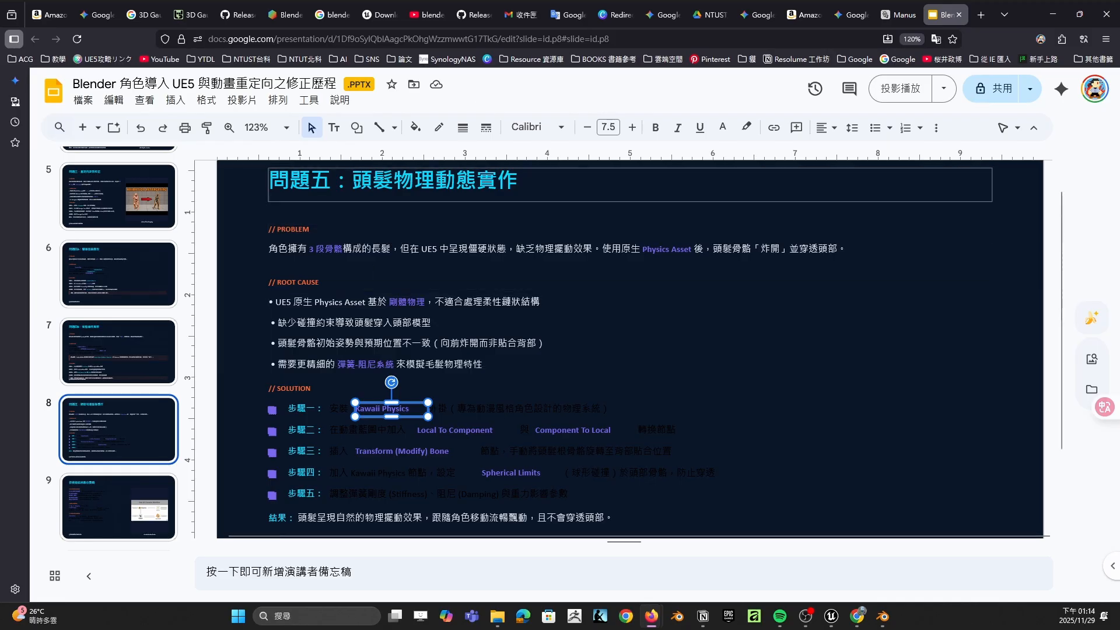
# Step: Bring up the KawaiiPhysics GitHub repository in Chrome and look through its file list, README and releases section
pyautogui.moveTo(710, 0); pyautogui.dragTo(631, 86)
pyautogui.click(789, 77)
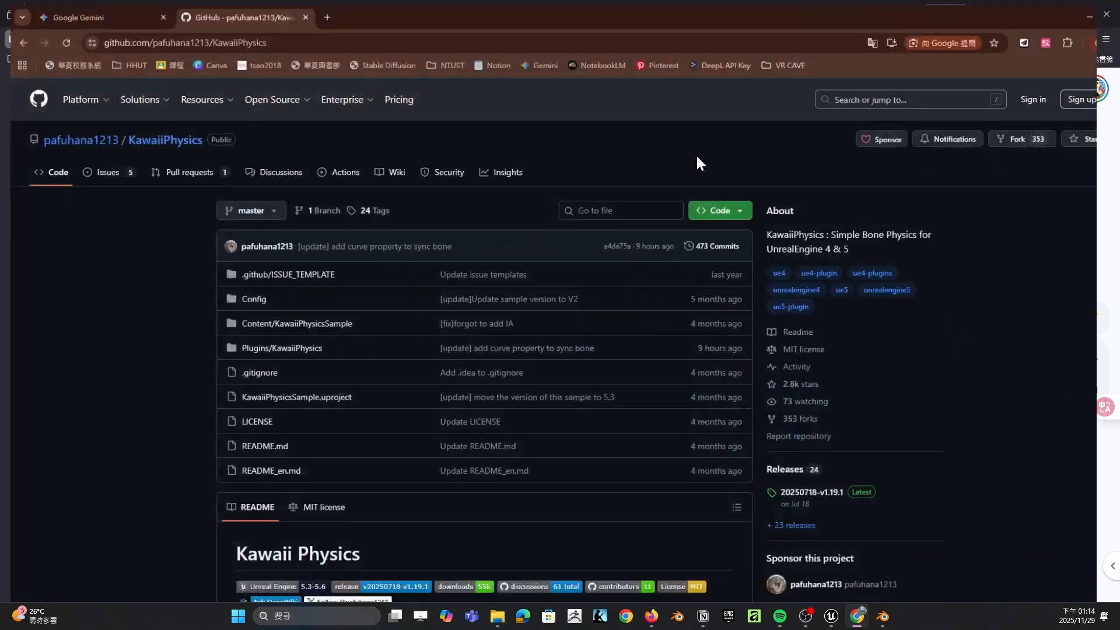
pyautogui.scroll(-10, 441, 277)
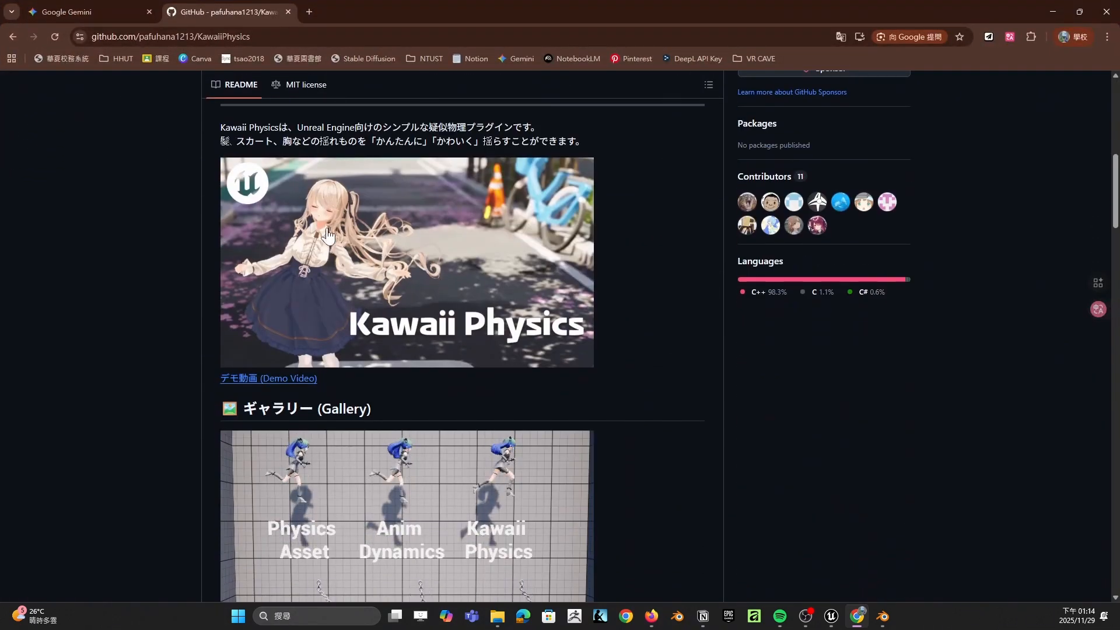
pyautogui.scroll(5, 181, 193)
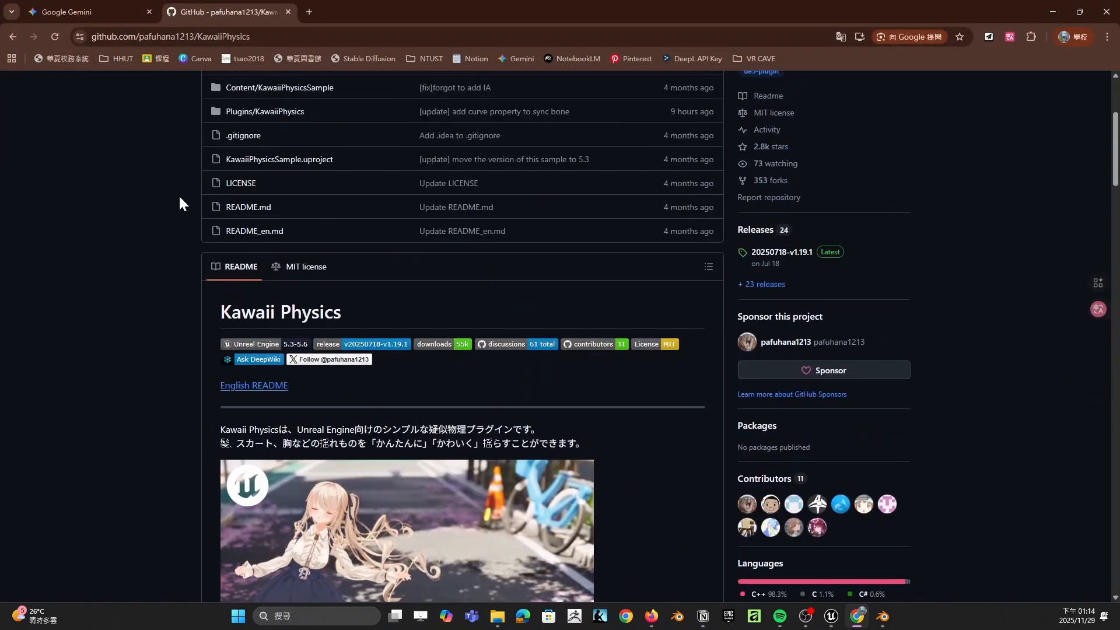
pyautogui.scroll(4, 179, 201)
pyautogui.moveTo(221, 534); pyautogui.dragTo(362, 541)
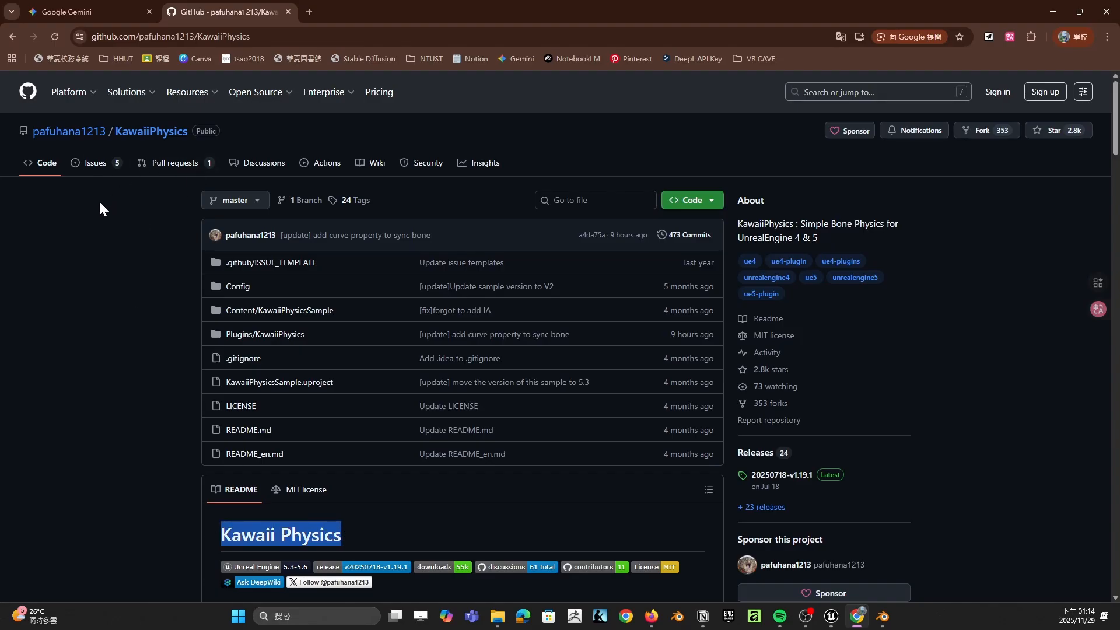
pyautogui.scroll(-1, 100, 202)
pyautogui.scroll(-2, 630, 280)
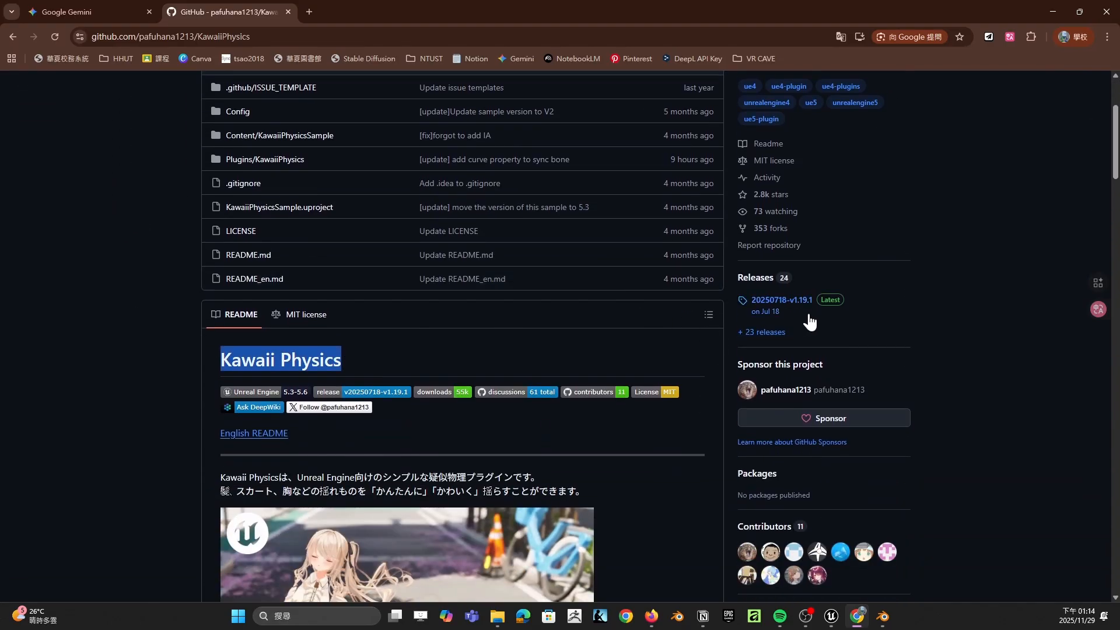
# Step: Open the KawaiiPhysics release 20250718-v1.19.1, examine its engine-version zip assets, and minimize the browser
pyautogui.click(782, 300)
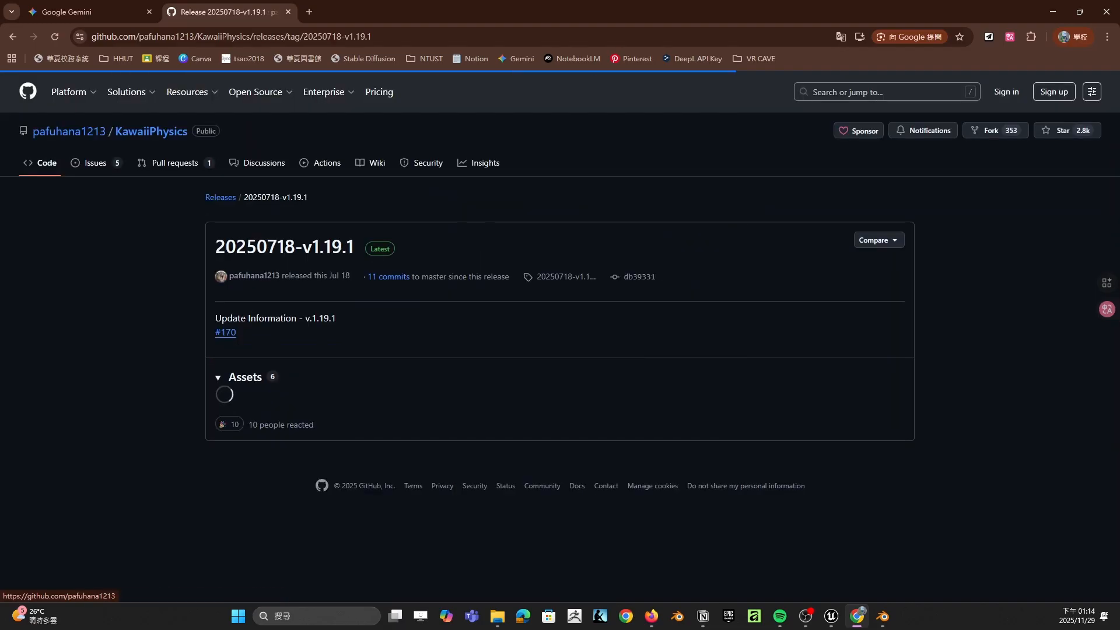
pyautogui.scroll(-1, 286, 327)
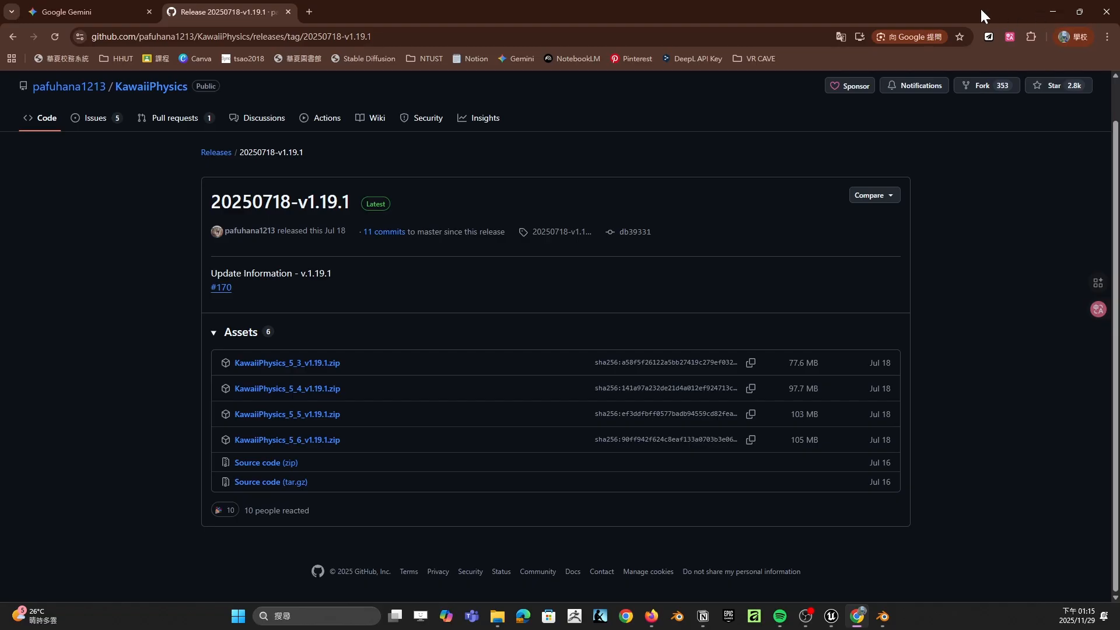
pyautogui.click(1048, 11)
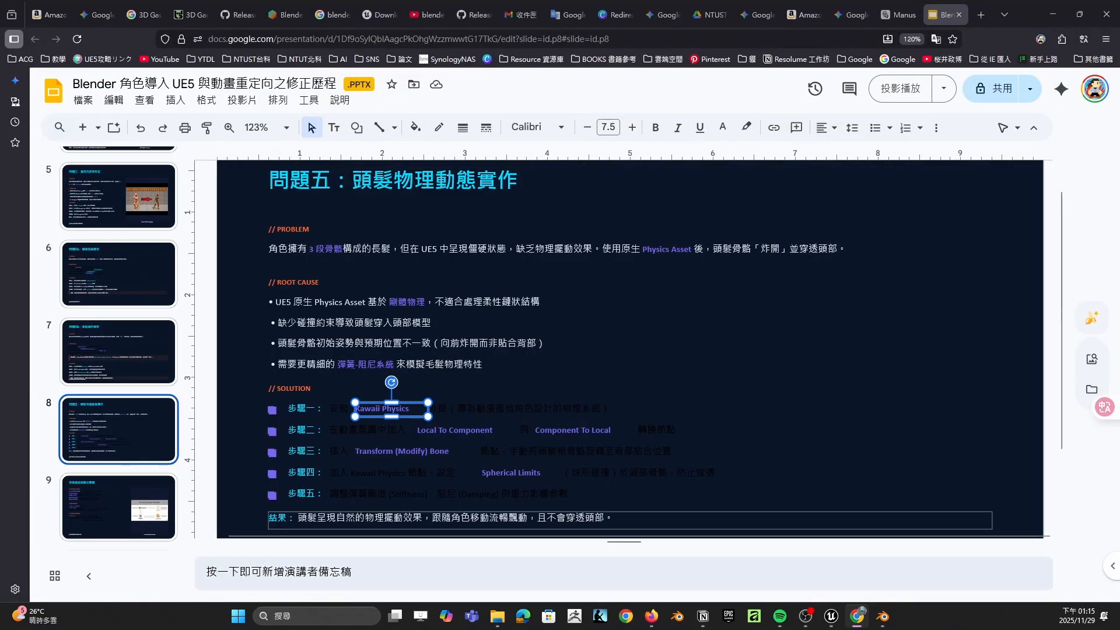
# Step: Switch back to the Unreal Editor level window and show the project's Content folder in File Explorer
pyautogui.moveTo(832, 616)
pyautogui.click(787, 565)
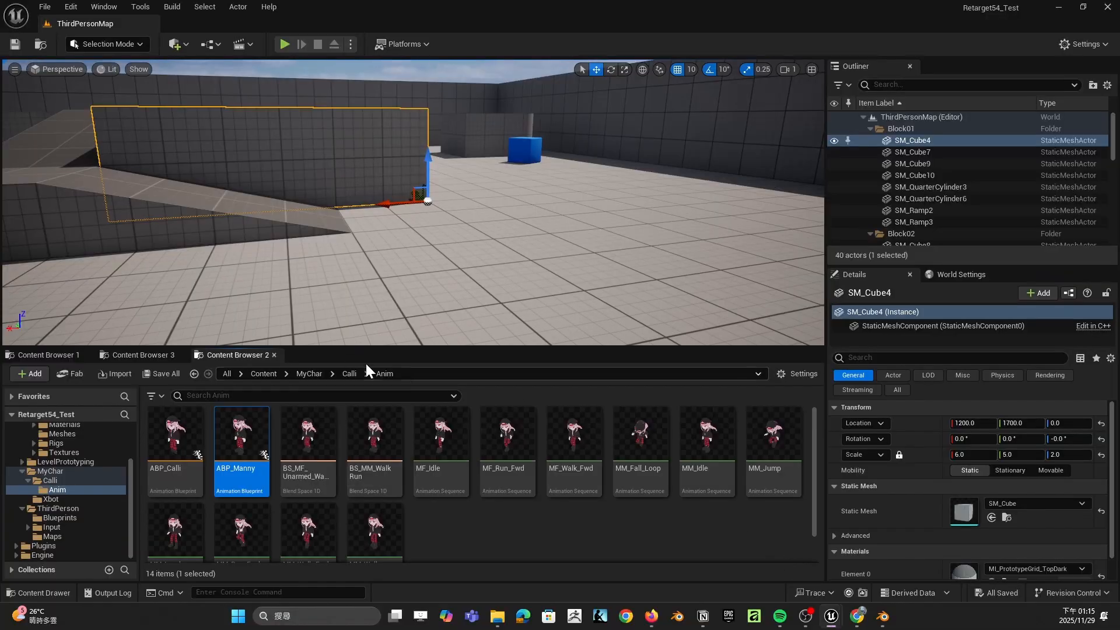
pyautogui.moveTo(130, 474); pyautogui.dragTo(127, 426)
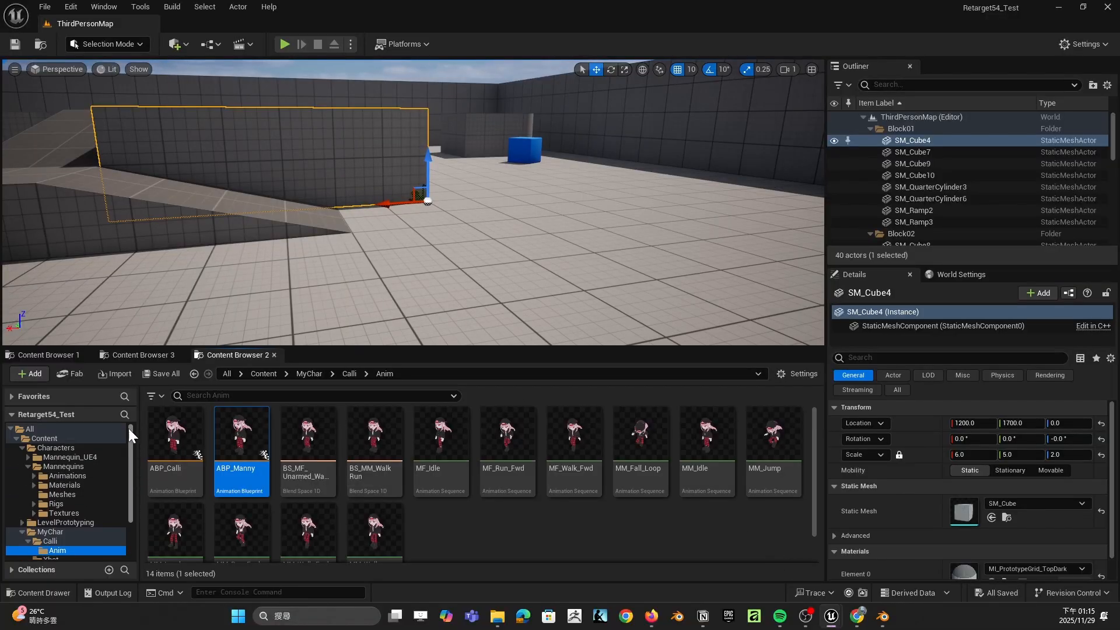
pyautogui.click(35, 438)
pyautogui.rightClick(36, 439)
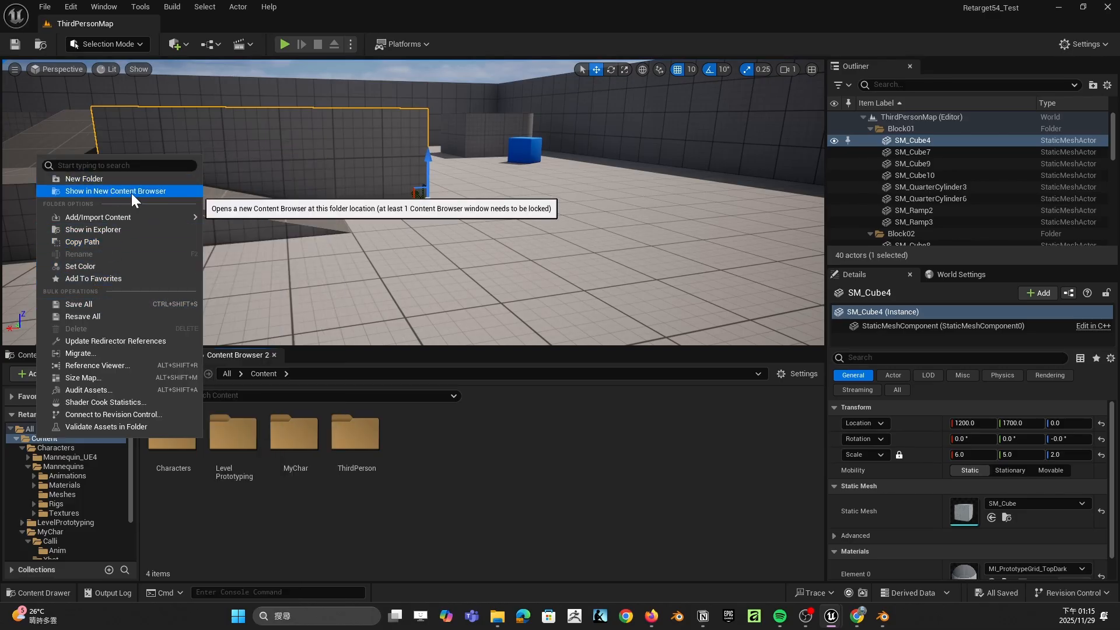
pyautogui.click(115, 229)
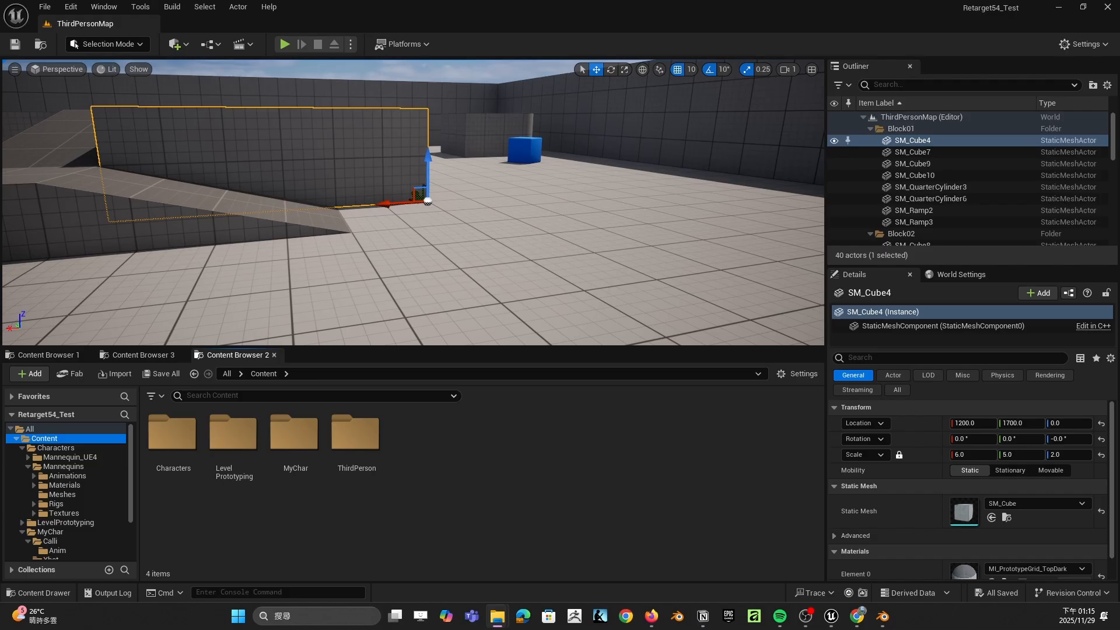
pyautogui.moveTo(917, 3); pyautogui.dragTo(798, 145)
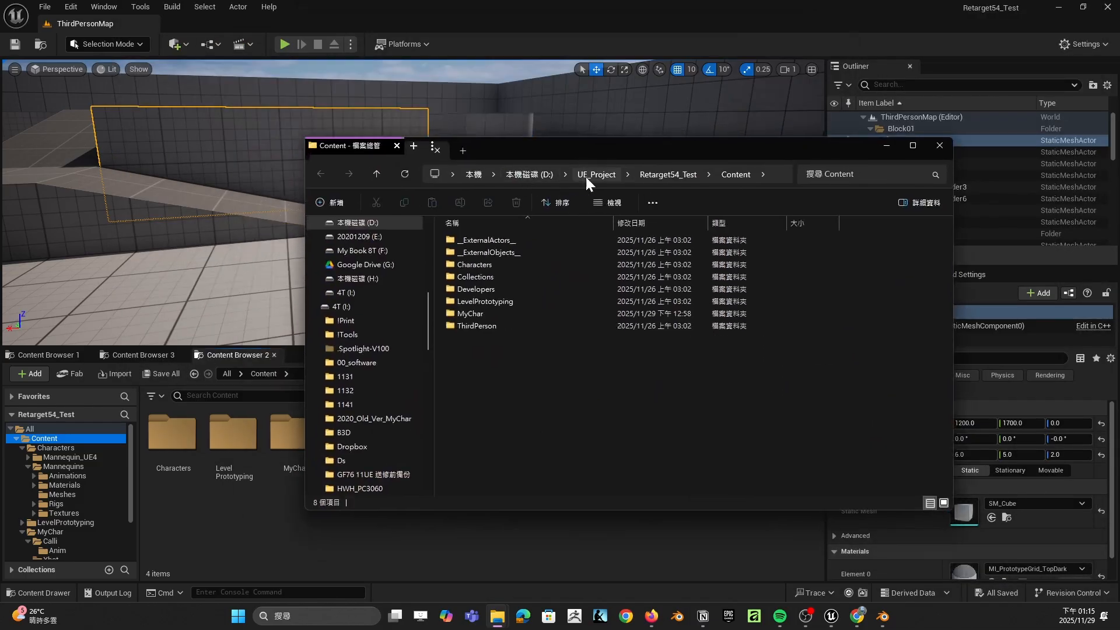
# Step: Check the Retarget54_Test project folder in File Explorer for the Plugins folder containing KawaiiPhysics, and return to the Unreal Editor
pyautogui.click(772, 174)
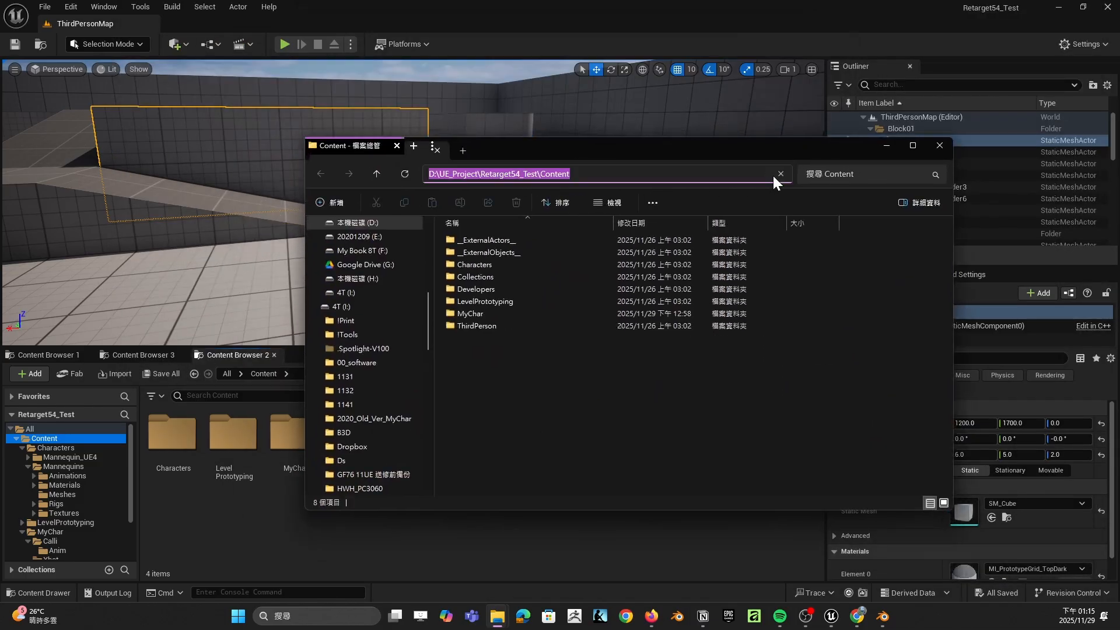
pyautogui.click(565, 352)
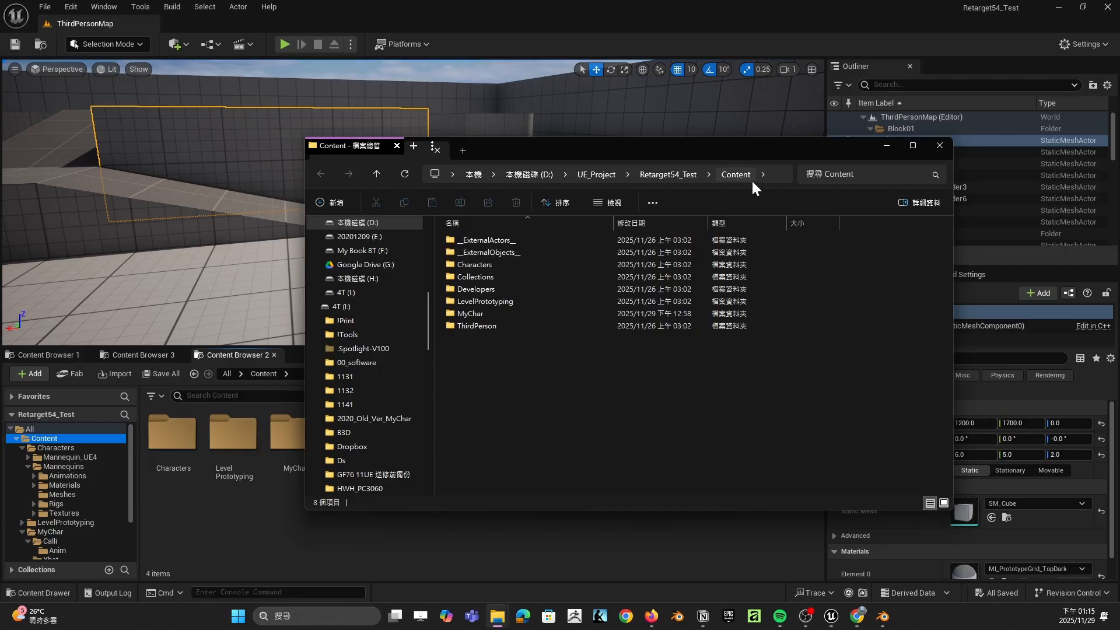
pyautogui.click(676, 176)
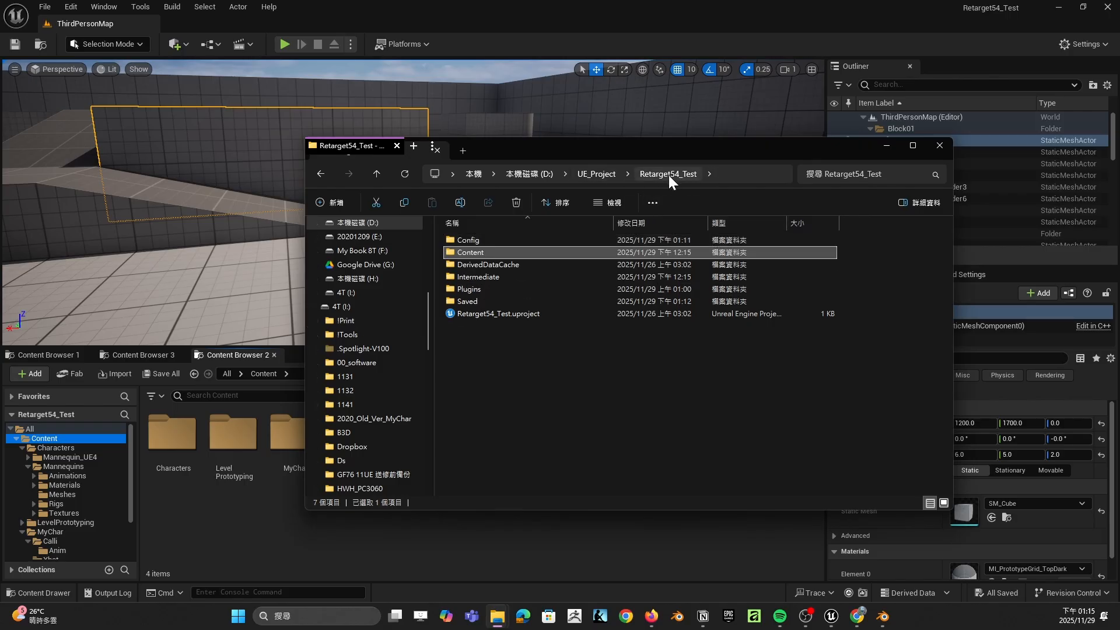
pyautogui.click(603, 169)
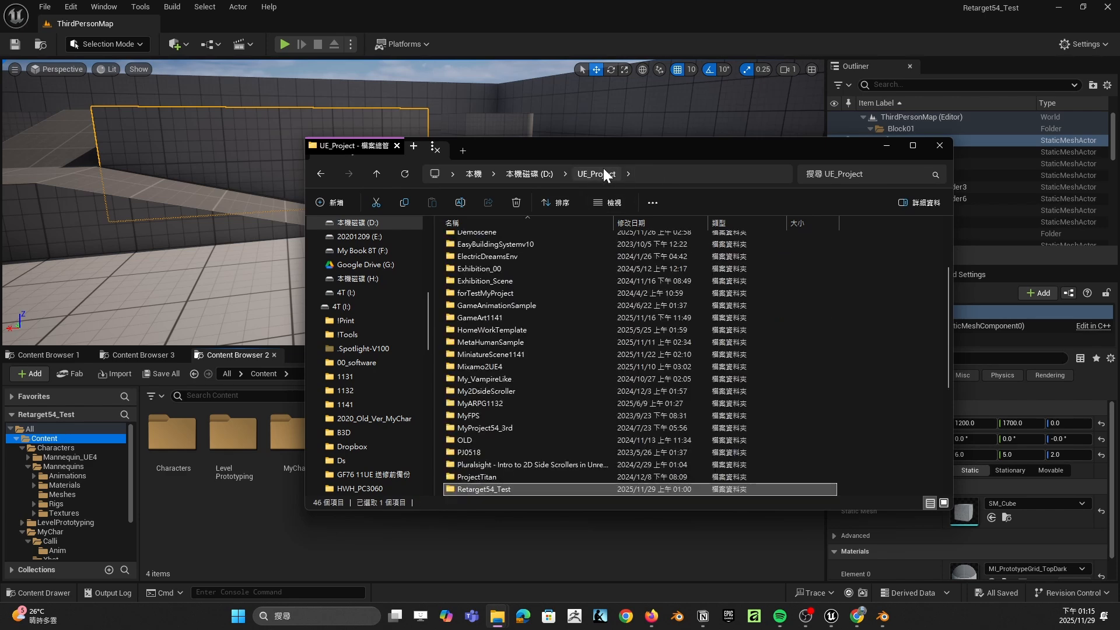
pyautogui.doubleClick(483, 489)
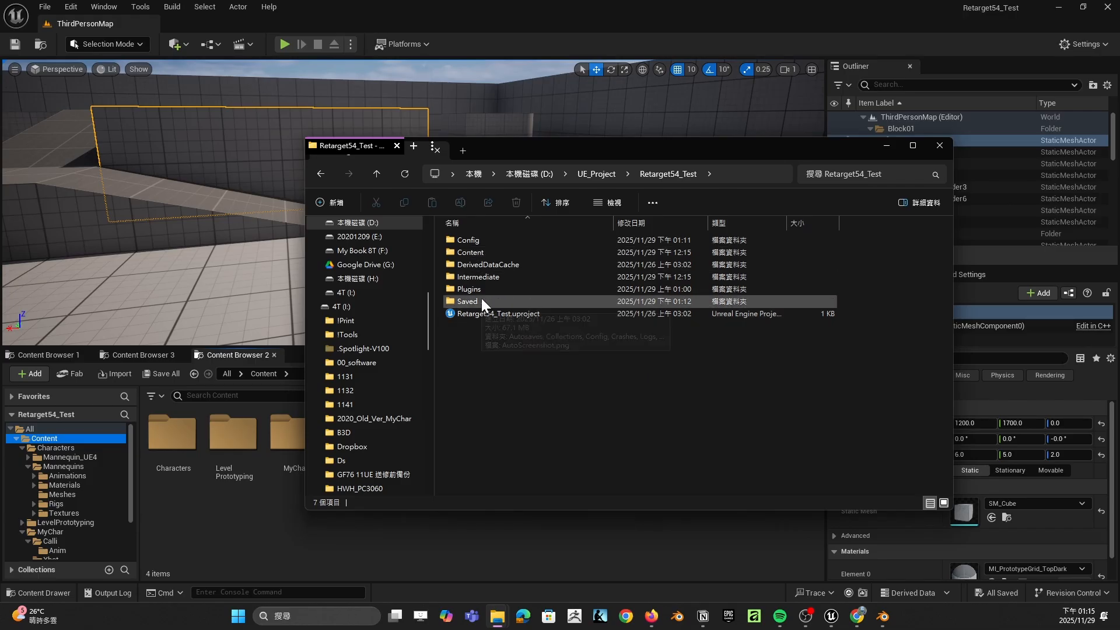
pyautogui.moveTo(481, 298)
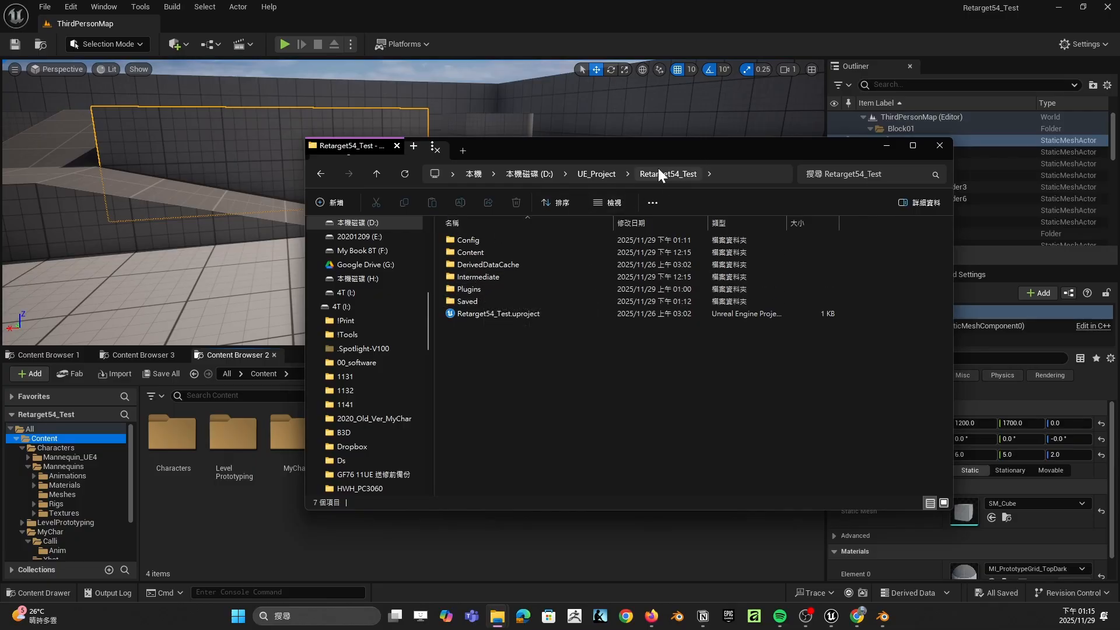
pyautogui.doubleClick(474, 289)
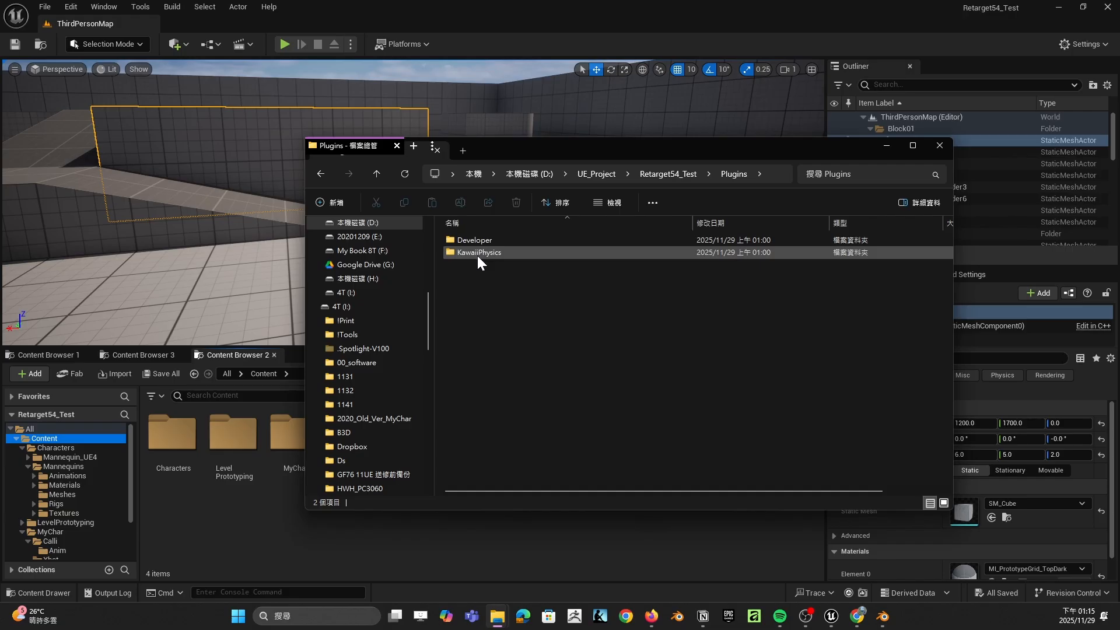
pyautogui.click(479, 239)
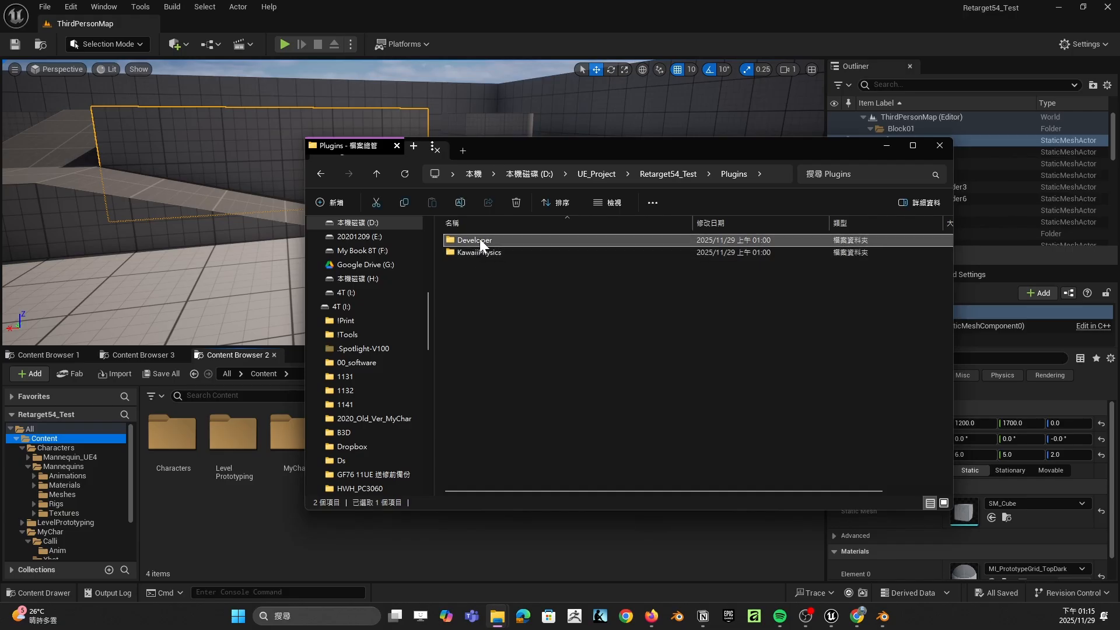
pyautogui.click(668, 174)
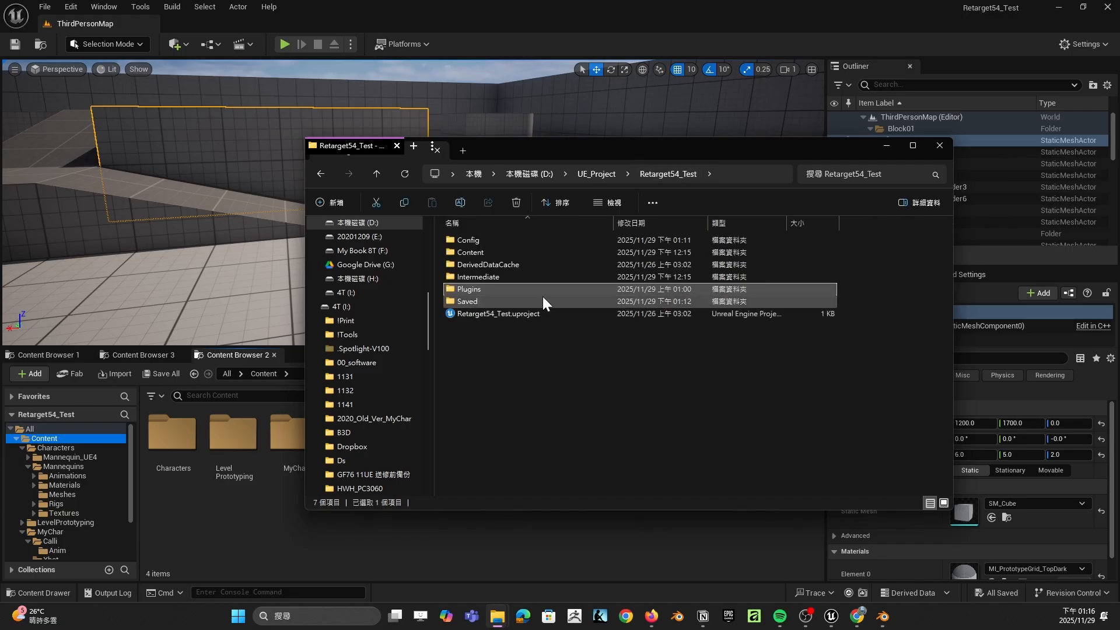
pyautogui.click(698, 23)
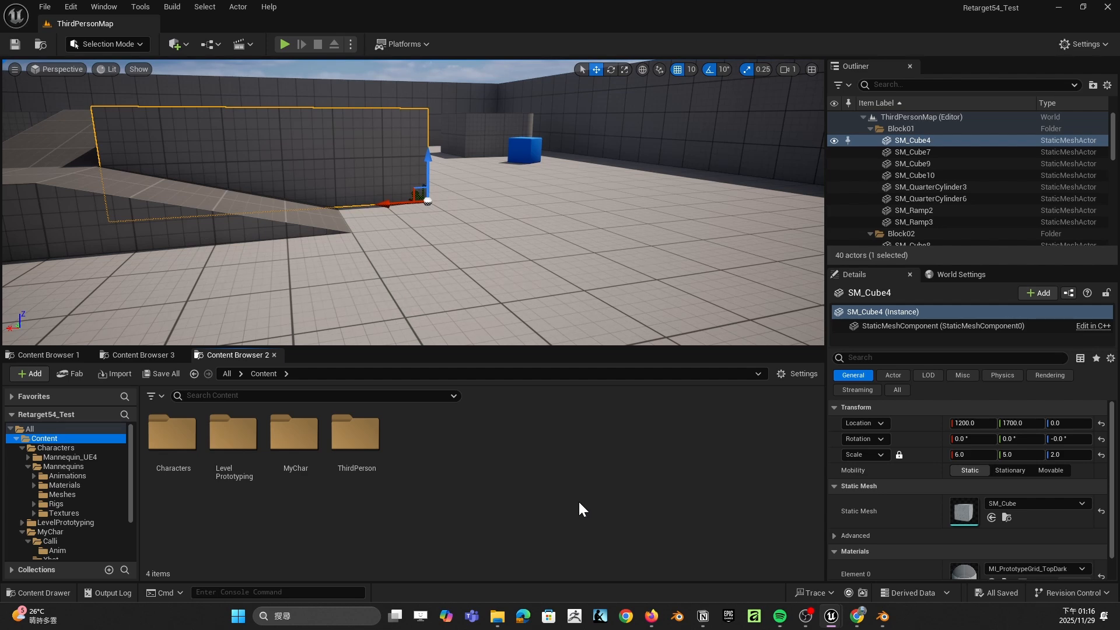
# Step: Browse to the MyChar/Calli/Anim folder, look at the ABP_Calli child animation blueprint, and close it
pyautogui.scroll(-3, 65, 485)
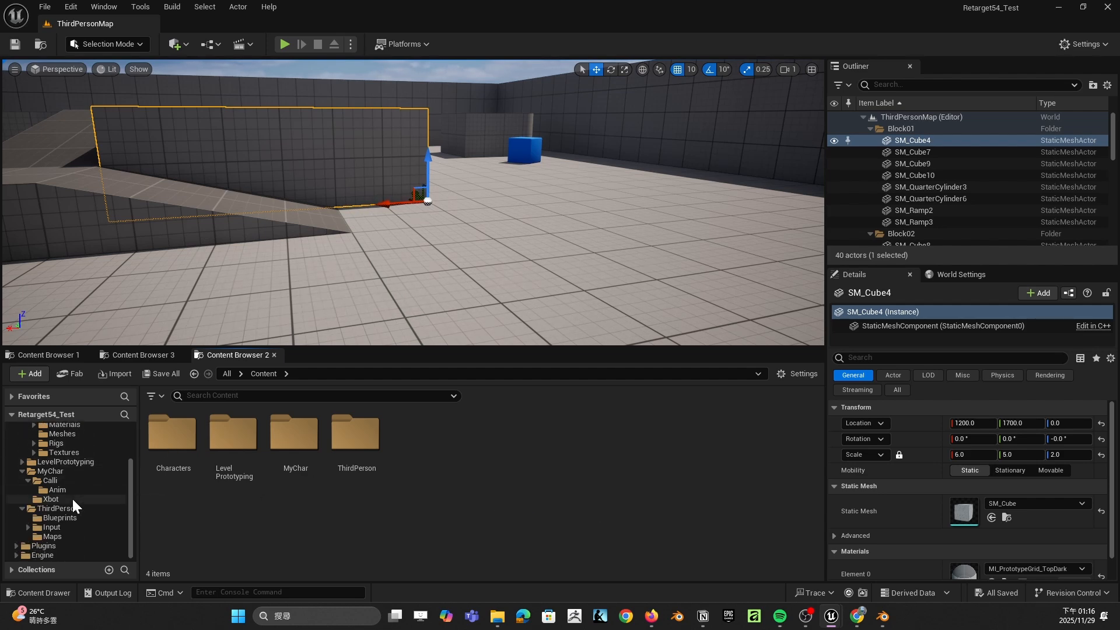
pyautogui.click(58, 490)
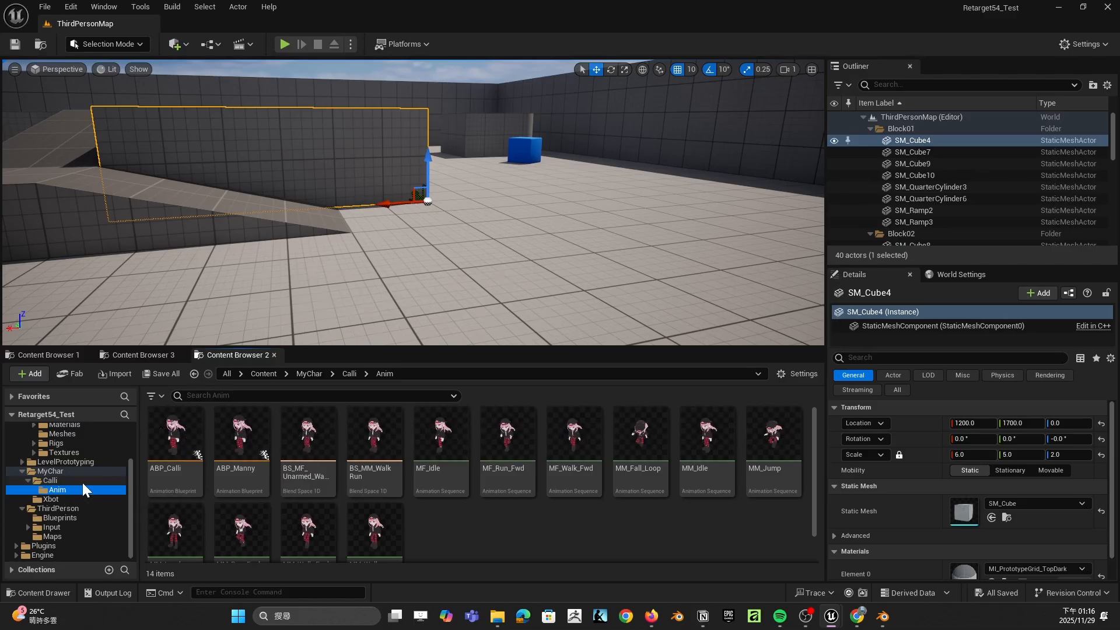
pyautogui.click(163, 447)
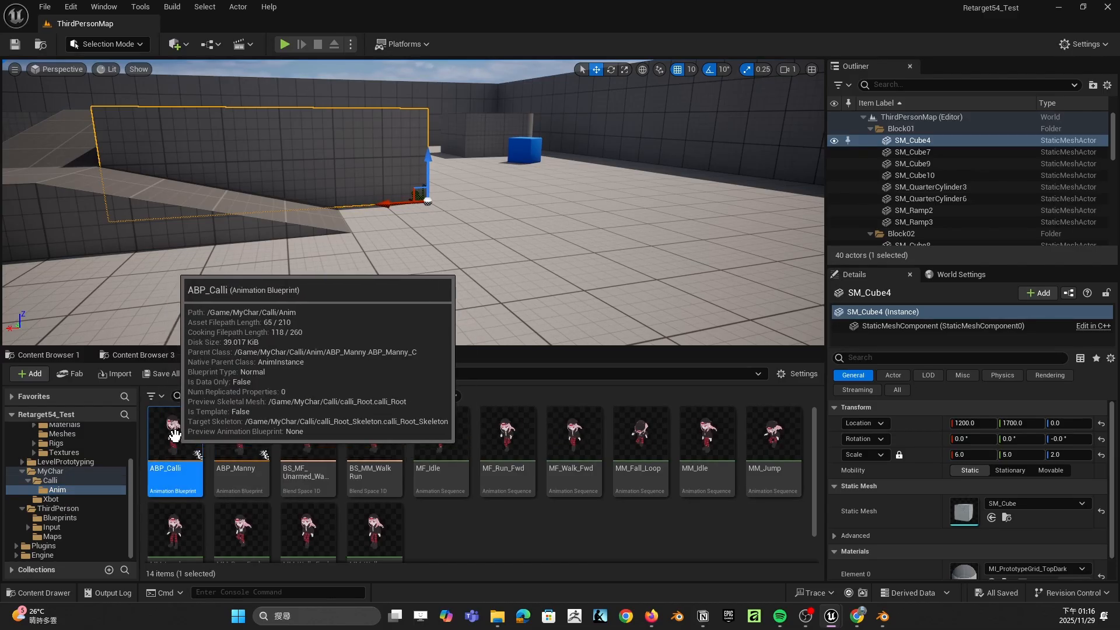
pyautogui.doubleClick(163, 448)
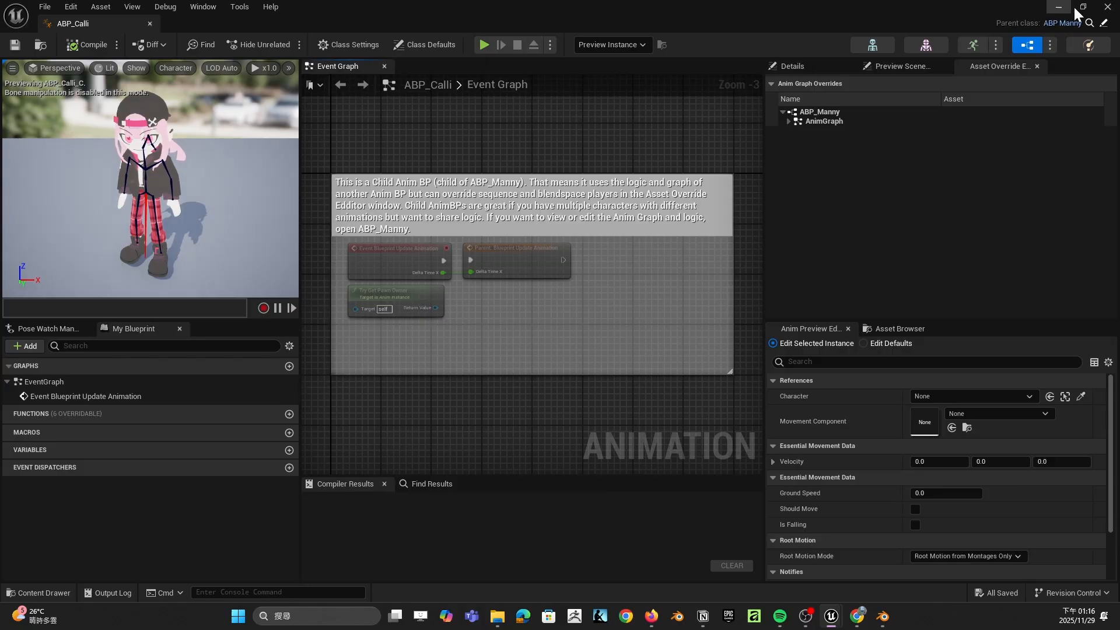
pyautogui.click(1107, 7)
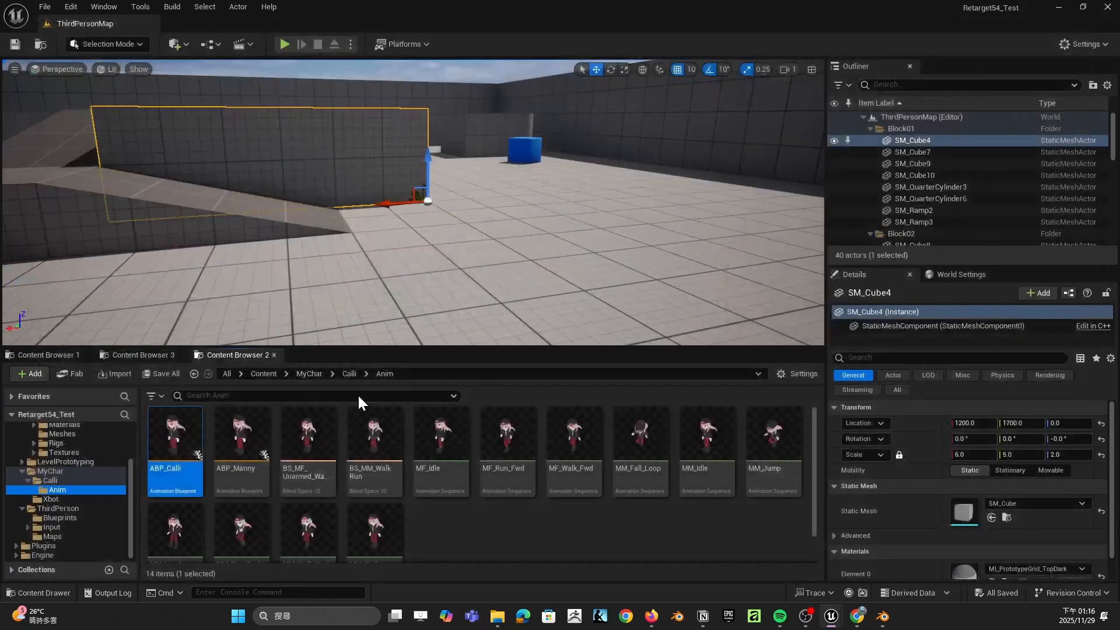
# Step: Open the ABP_Manny animation blueprint from Calli's Anim folder and show its AnimGraph
pyautogui.doubleClick(250, 437)
pyautogui.moveTo(566, 301); pyautogui.dragTo(493, 306, button='right')
pyautogui.doubleClick(45, 410)
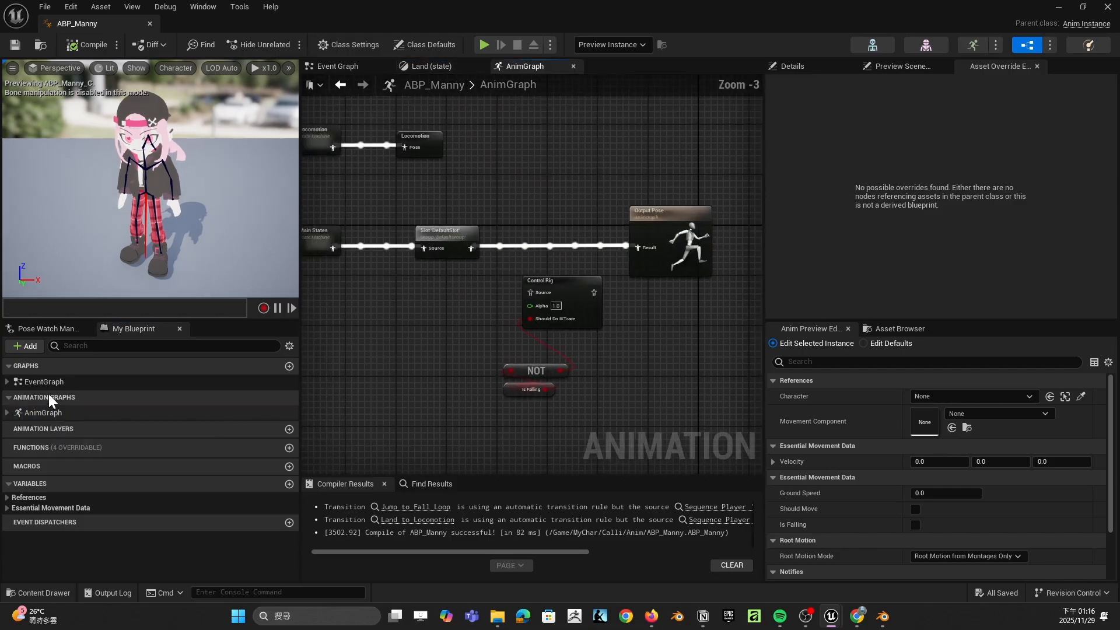
# Step: Make room in the AnimGraph by moving the unused Control Rig and NOT nodes lower and Output Pose farther right
pyautogui.moveTo(553, 259)
pyautogui.mouseDown(button='right')
pyautogui.moveTo(583, 272)
pyautogui.moveTo(553, 253)
pyautogui.moveTo(551, 276)
pyautogui.mouseUp(button='right')
pyautogui.moveTo(492, 305); pyautogui.dragTo(555, 416)
pyautogui.moveTo(584, 312); pyautogui.dragTo(572, 387)
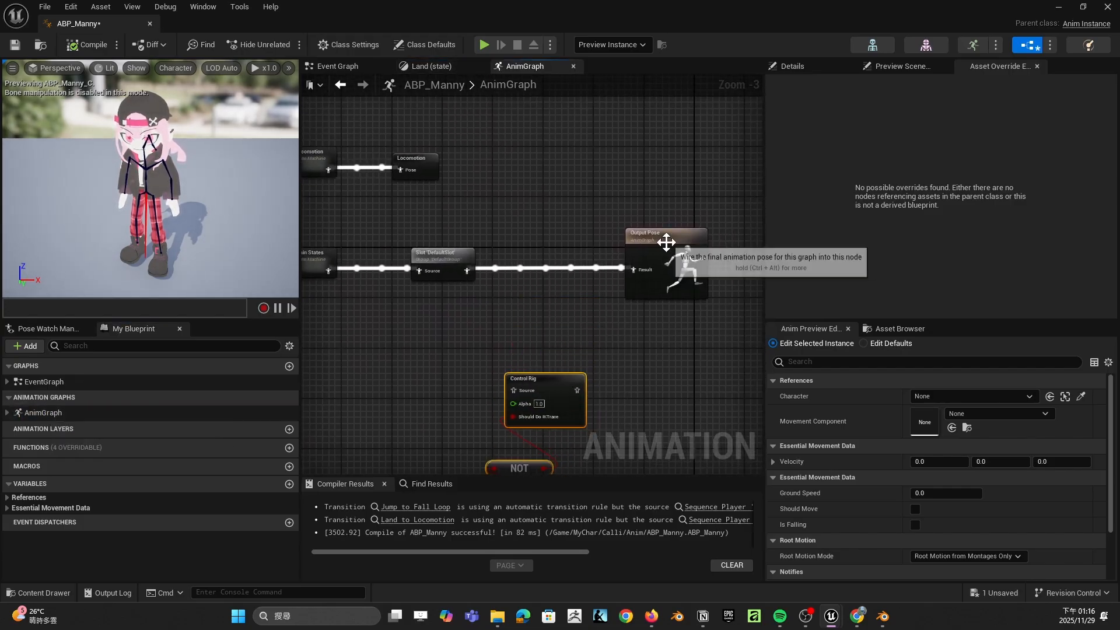
pyautogui.moveTo(670, 250); pyautogui.dragTo(734, 251)
# Step: Add a Kawaii Physics skeletal control node to the AnimGraph above the Slot 'DefaultSlot' to Output Pose connection
pyautogui.moveTo(543, 204); pyautogui.dragTo(553, 229, button='right')
pyautogui.scroll(2, 552, 231)
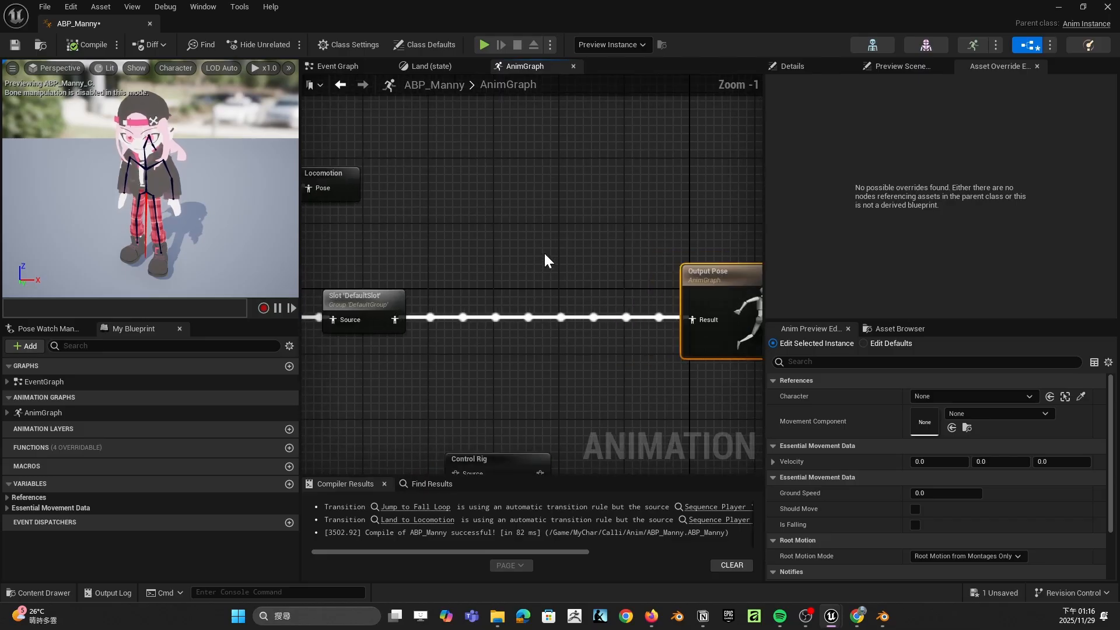
pyautogui.rightClick(545, 254)
pyautogui.write('kaw')
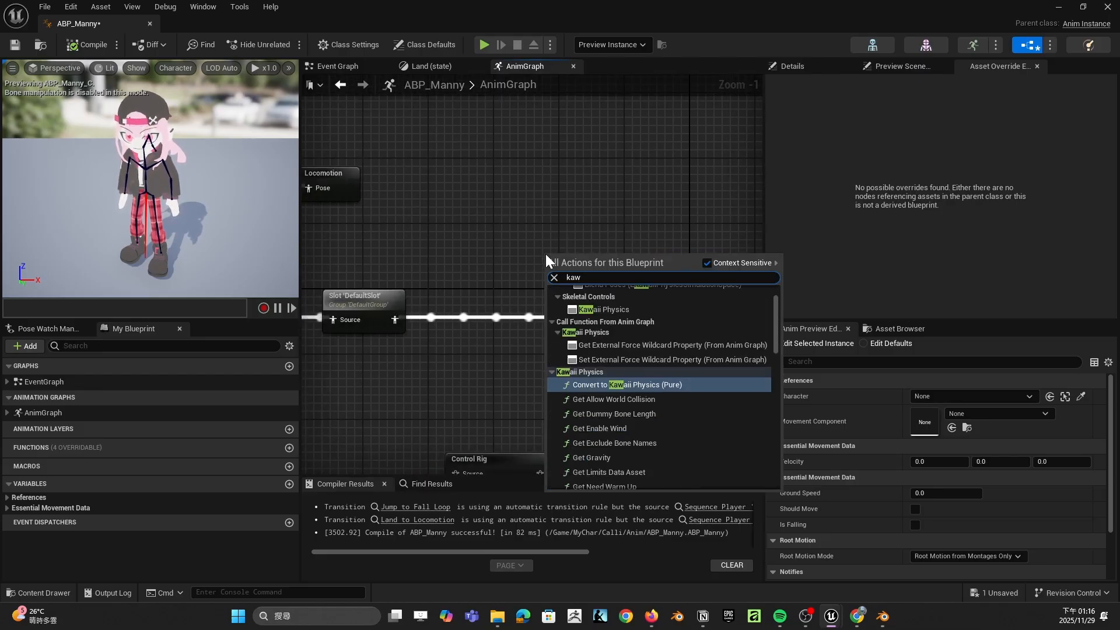
pyautogui.click(607, 309)
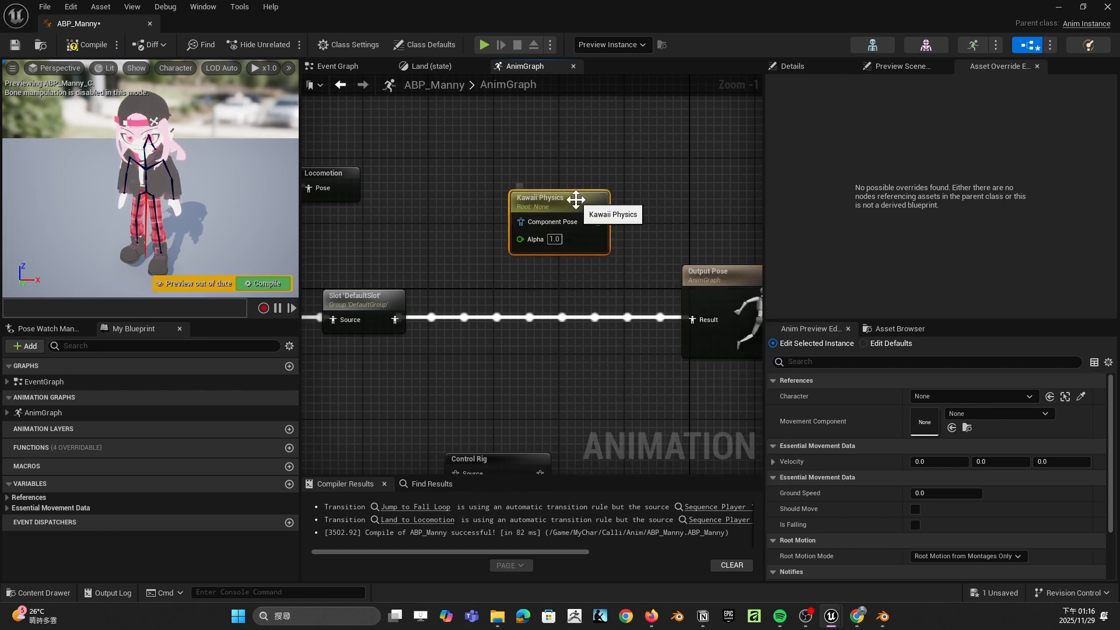
# Step: Wire Slot 'DefaultSlot' into the Kawaii Physics node's Component Pose and connect its output to the Output Pose Result
pyautogui.moveTo(583, 231); pyautogui.dragTo(551, 215)
pyautogui.moveTo(395, 320); pyautogui.dragTo(497, 238)
pyautogui.moveTo(574, 238); pyautogui.dragTo(702, 320)
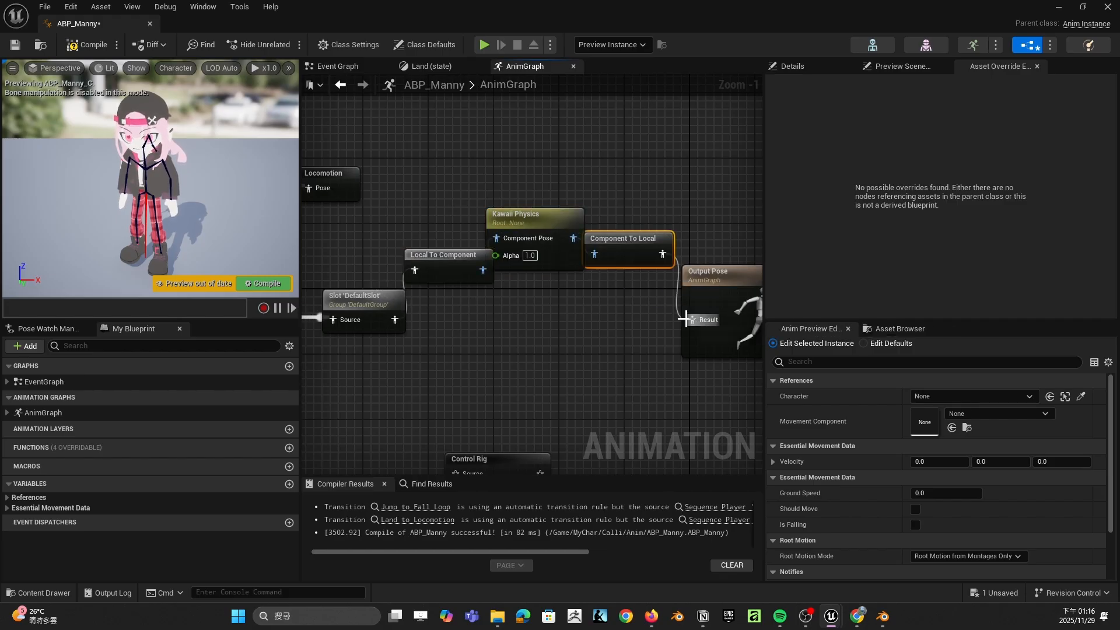
# Step: Spread out the Kawaii Physics, Local To Component, Component To Local and Output Pose nodes, and compile ABP_Manny
pyautogui.moveTo(549, 230); pyautogui.dragTo(547, 166)
pyautogui.moveTo(452, 257); pyautogui.dragTo(427, 216)
pyautogui.moveTo(642, 240); pyautogui.dragTo(675, 216)
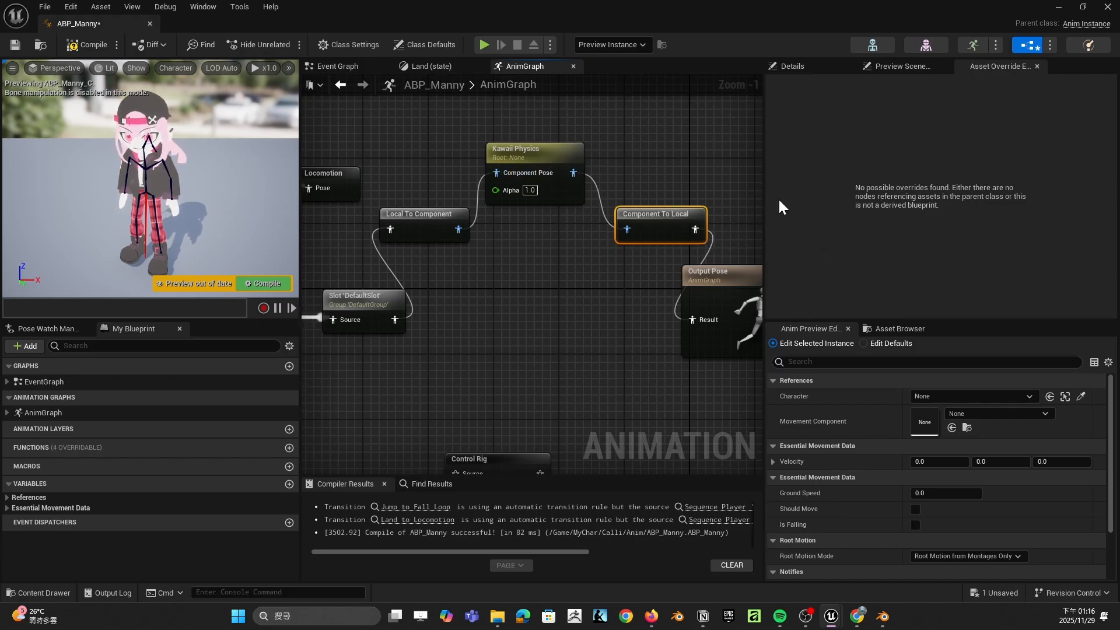
pyautogui.moveTo(722, 282); pyautogui.dragTo(752, 281)
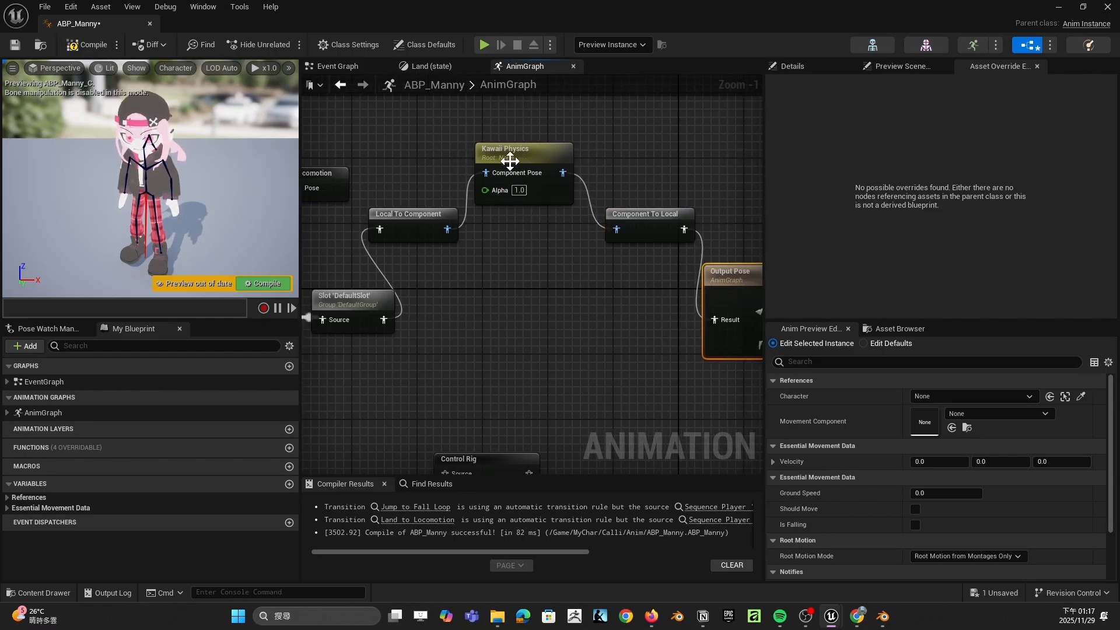
pyautogui.click(97, 43)
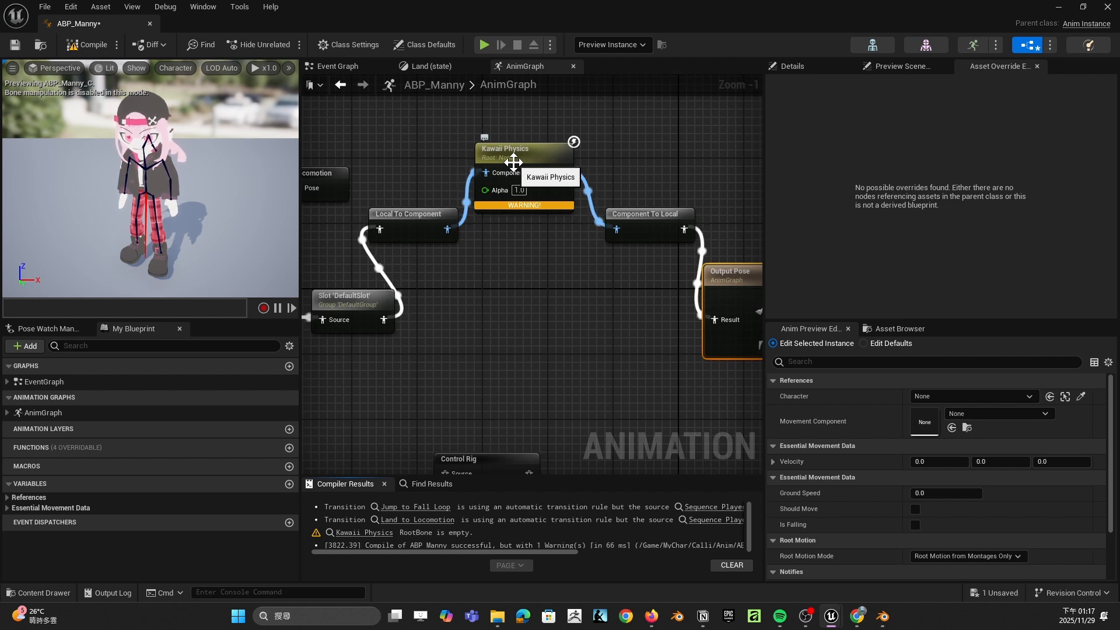
# Step: Set the Kawaii Physics node's Root Bone to Hair01 and recompile ABP_Manny
pyautogui.click(520, 146)
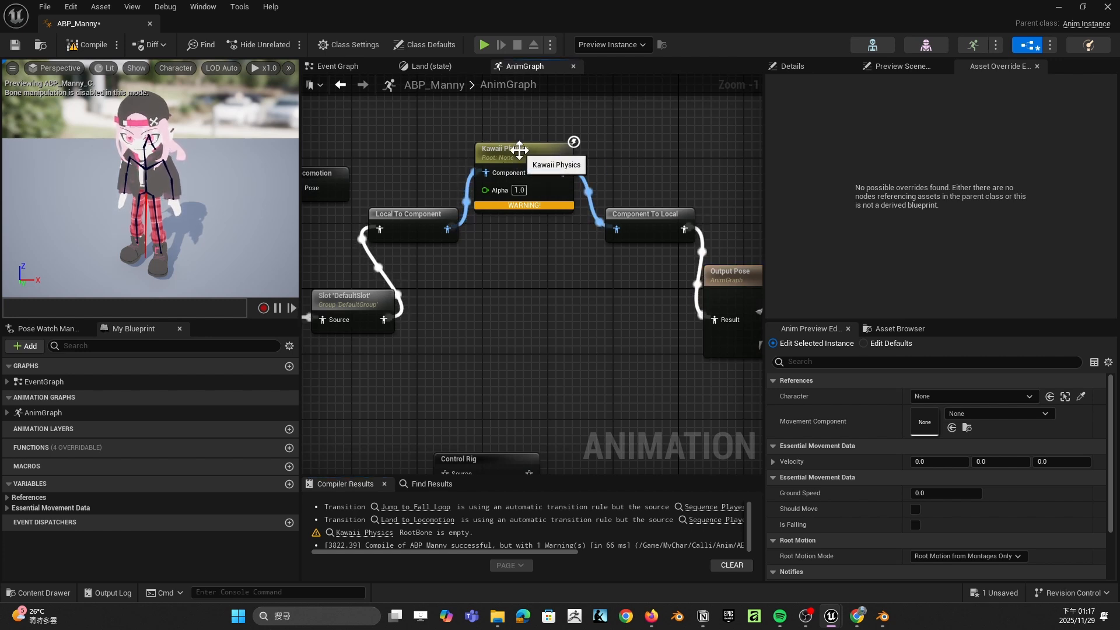
pyautogui.click(822, 68)
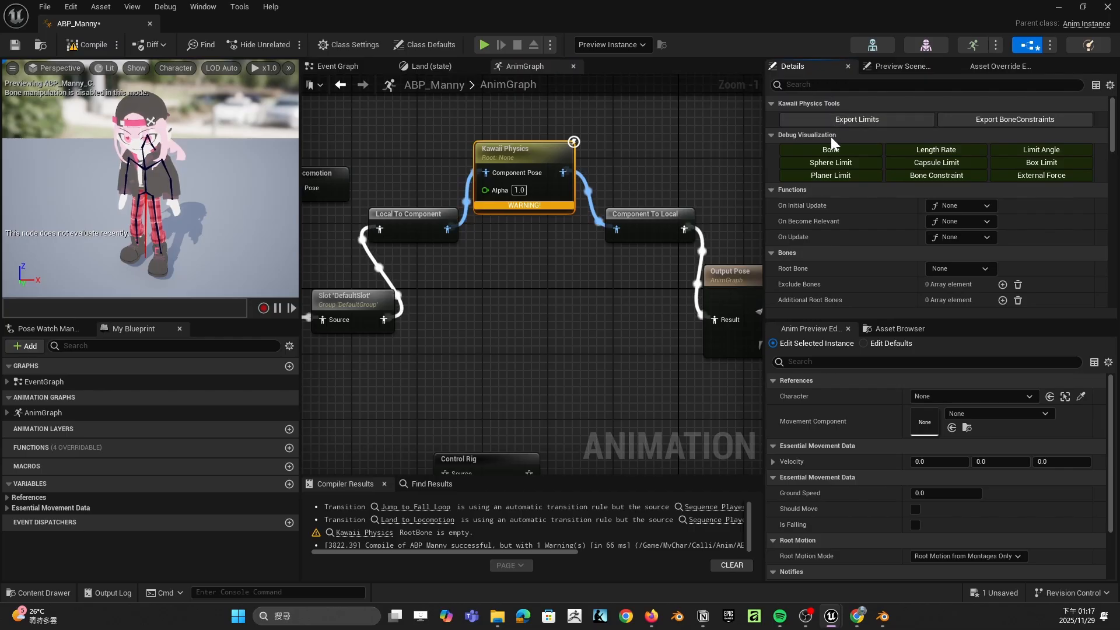
pyautogui.click(976, 272)
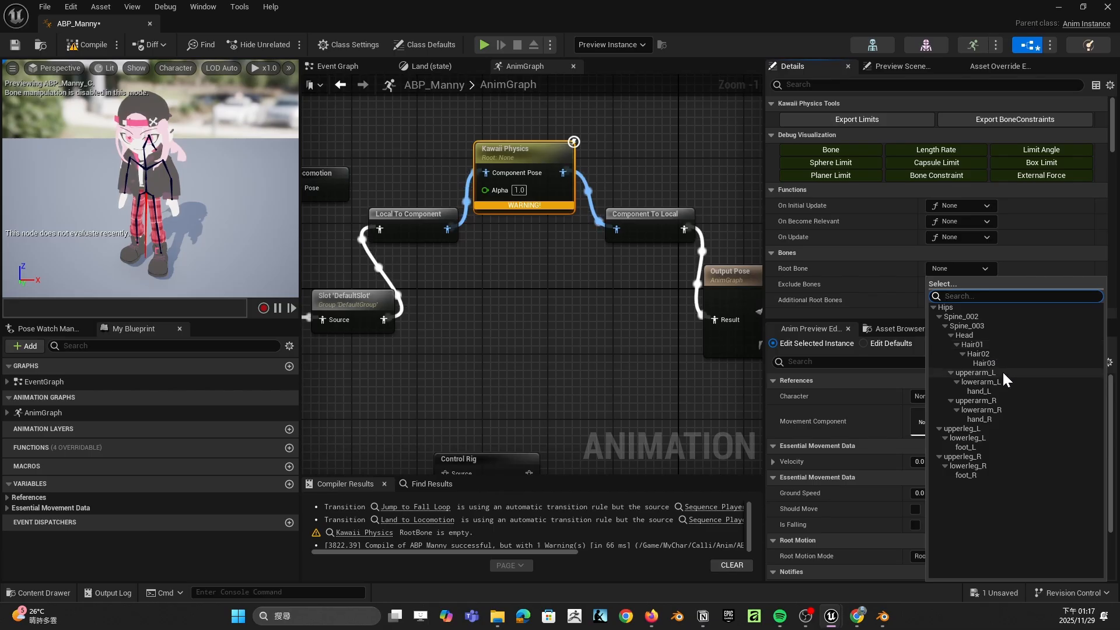
pyautogui.click(983, 335)
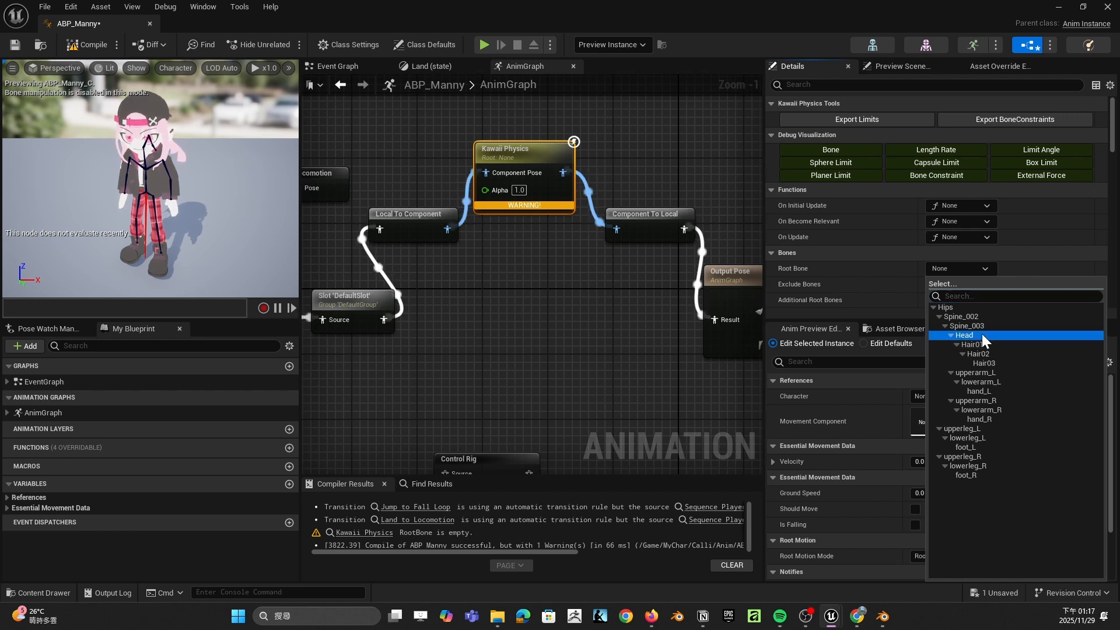
pyautogui.click(985, 269)
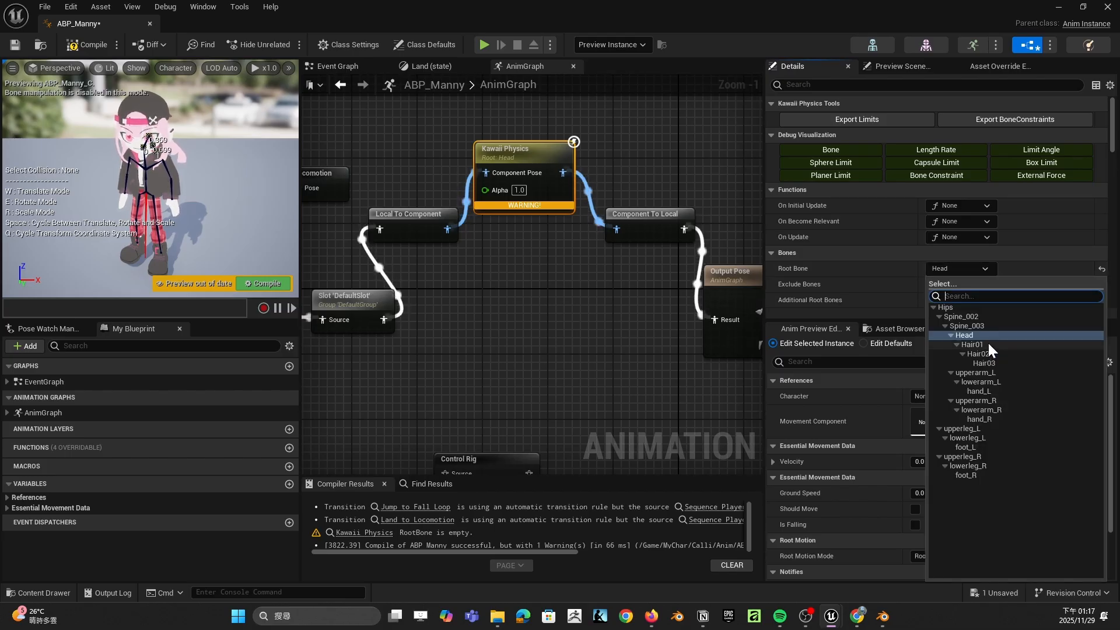
pyautogui.click(988, 341)
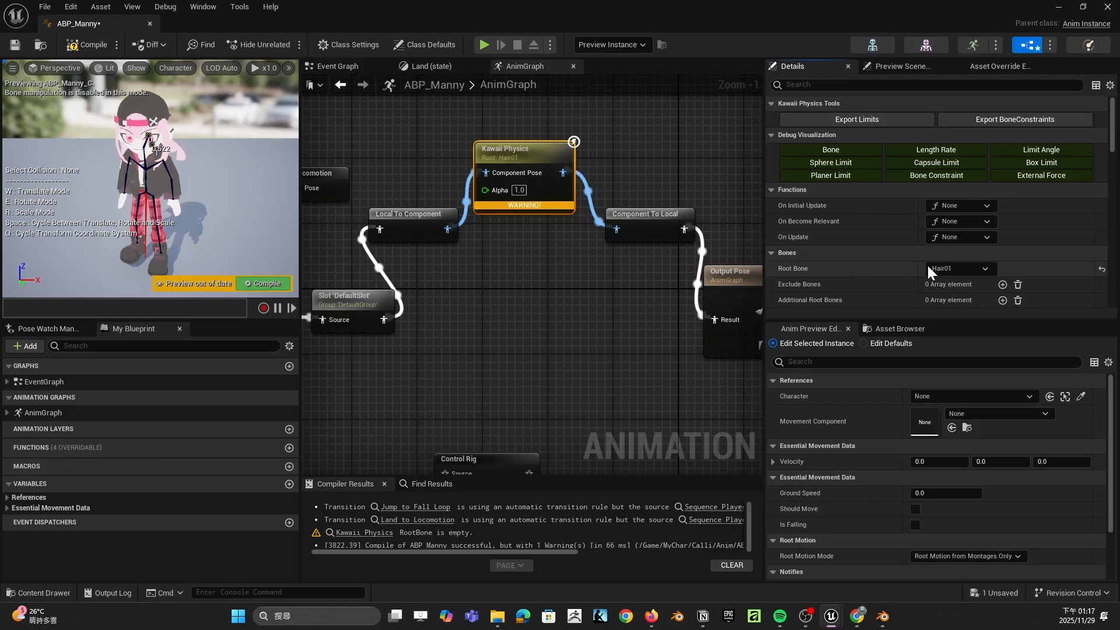
pyautogui.click(86, 45)
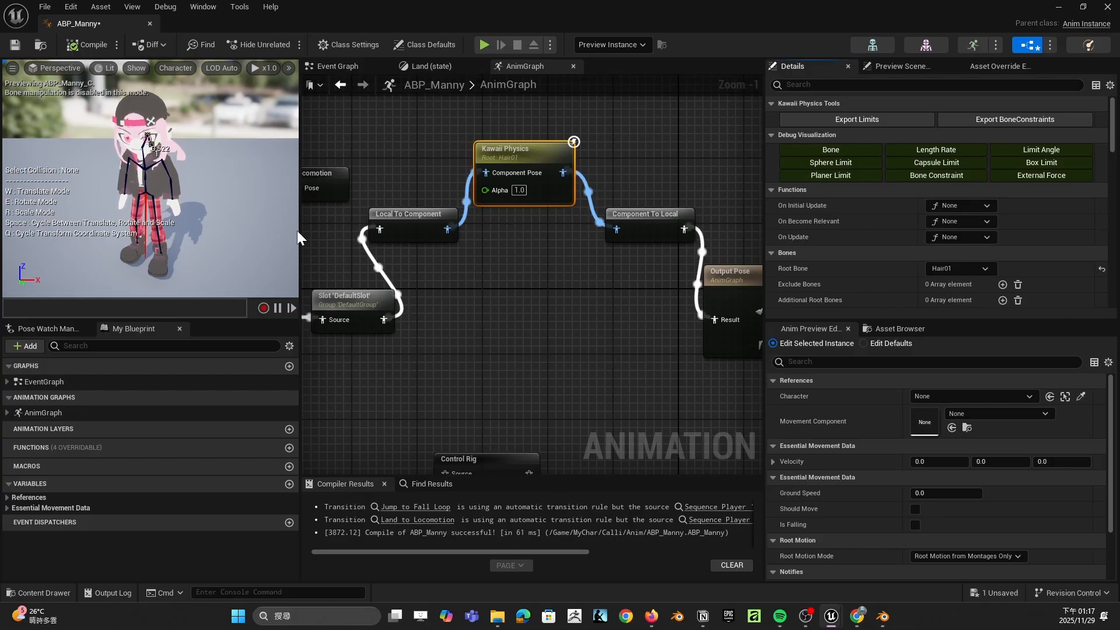
# Step: Close the ABP_Manny editor and play the level, running and jumping with Calli to test the hair physics
pyautogui.click(1102, 8)
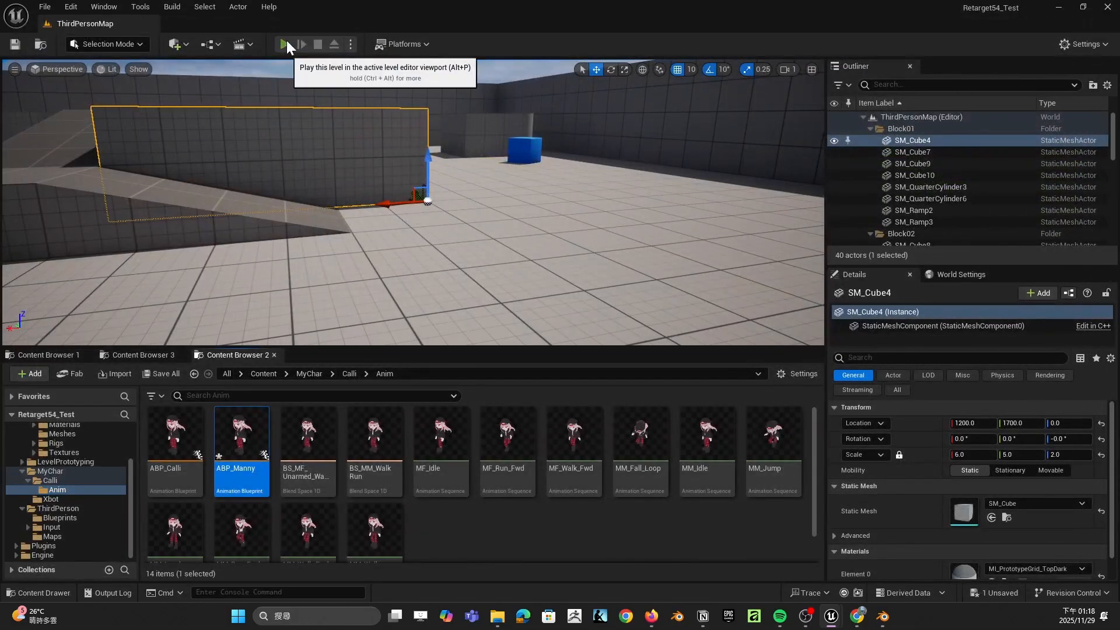
pyautogui.hotkey('alt', 'p')
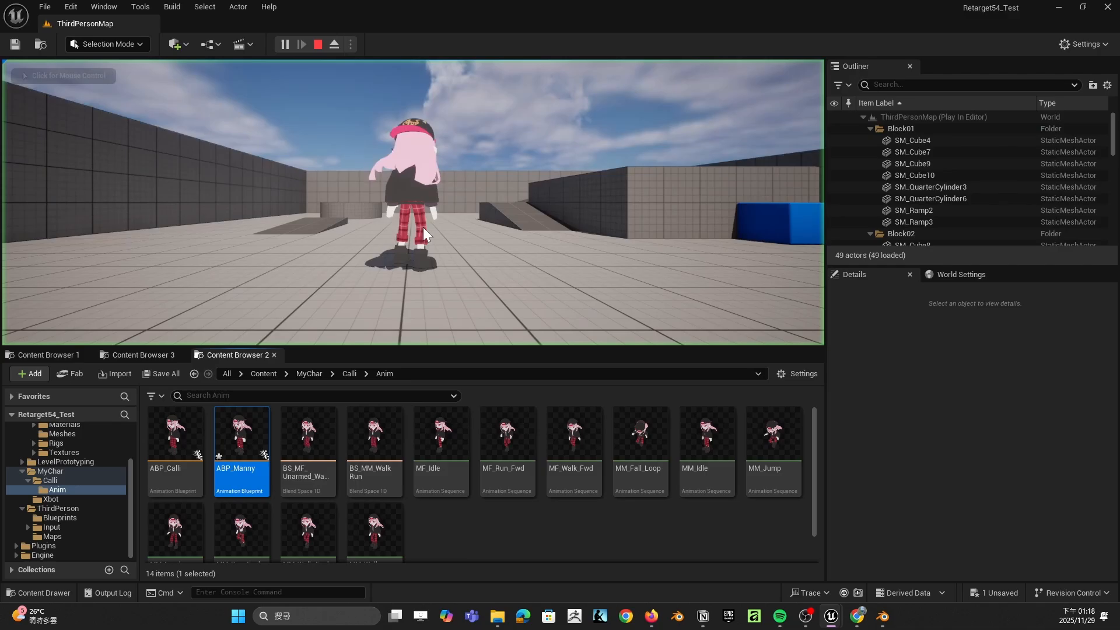
pyautogui.click(485, 265)
pyautogui.press('w')
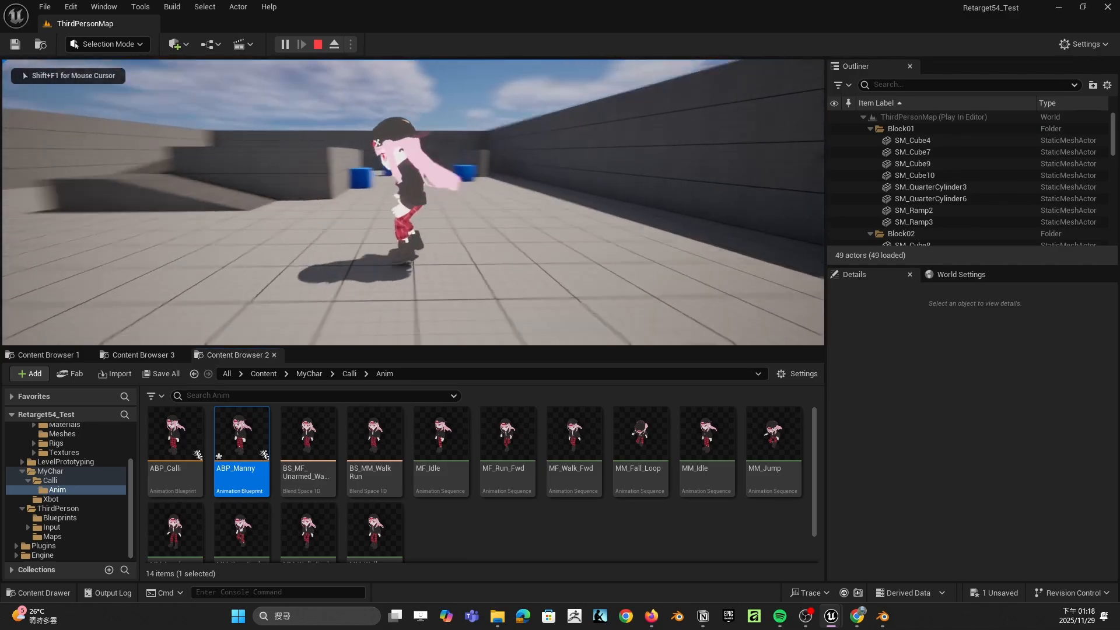
pyautogui.press('space')
pyautogui.press('space')
pyautogui.press('space')
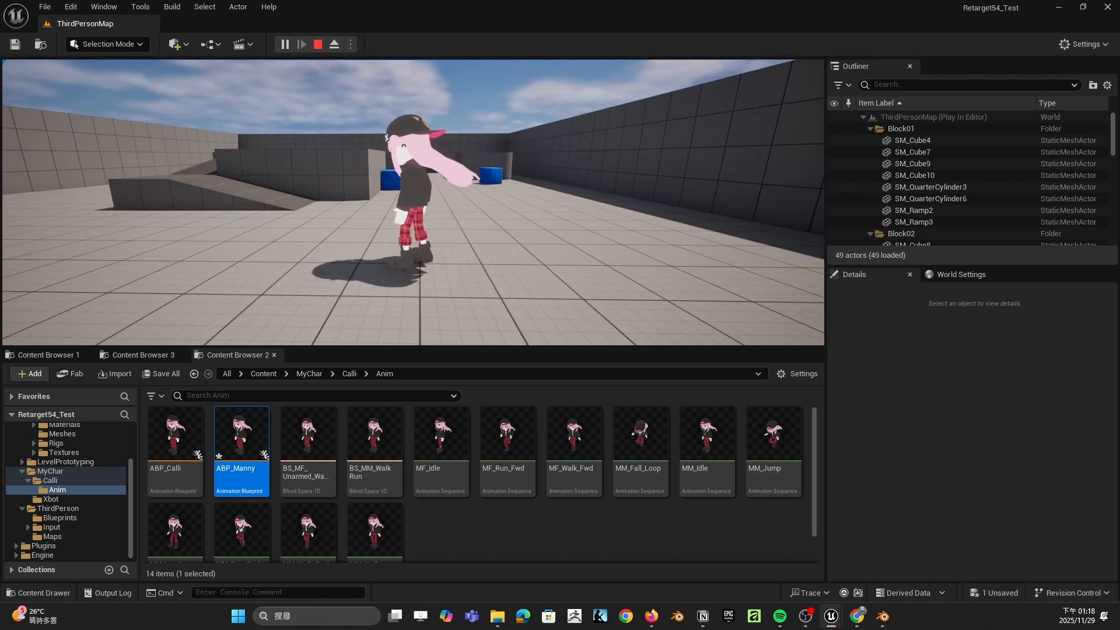
# Step: Jump and turn with Calli in the running level to examine how the hair swings
pyautogui.press('space')
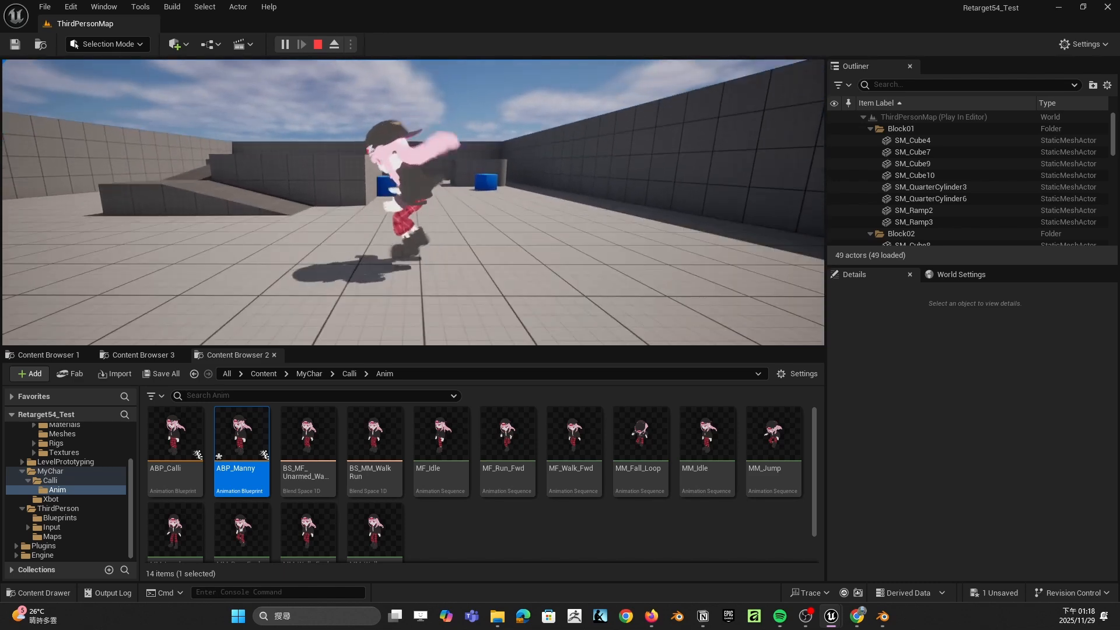
pyautogui.press('a')
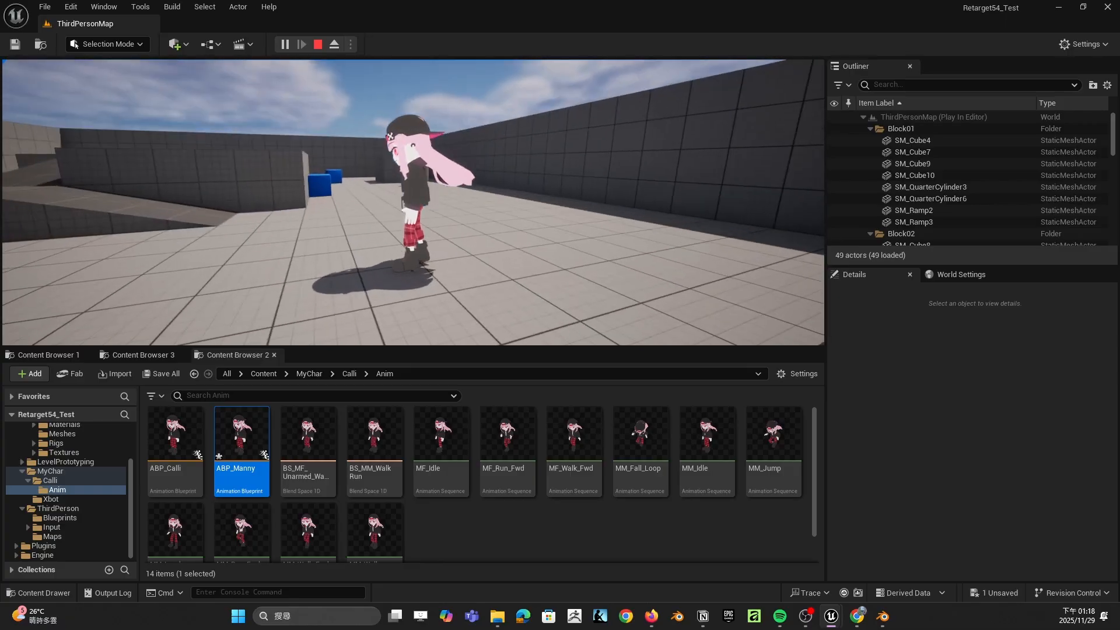
pyautogui.press('space')
pyautogui.press('space')
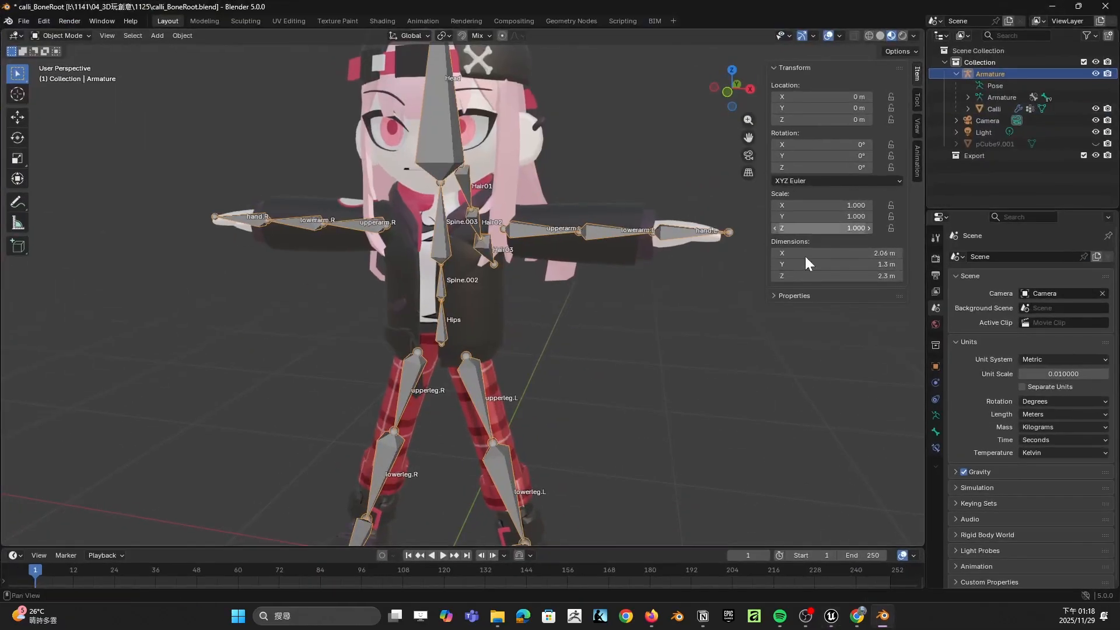
# Step: Switch to Blender, duplicate the Armature in place and view the Hair01 to Hair03 bone chain from the side
pyautogui.press('g')
pyautogui.rightClick(665, 314)
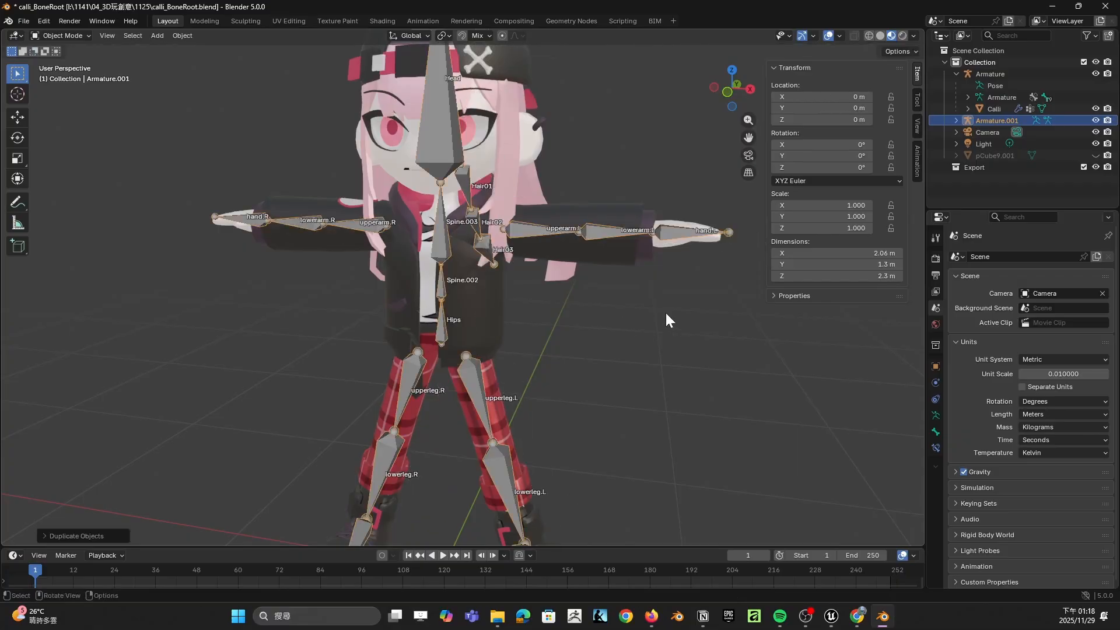
pyautogui.moveTo(665, 314); pyautogui.dragTo(514, 268, button='middle')
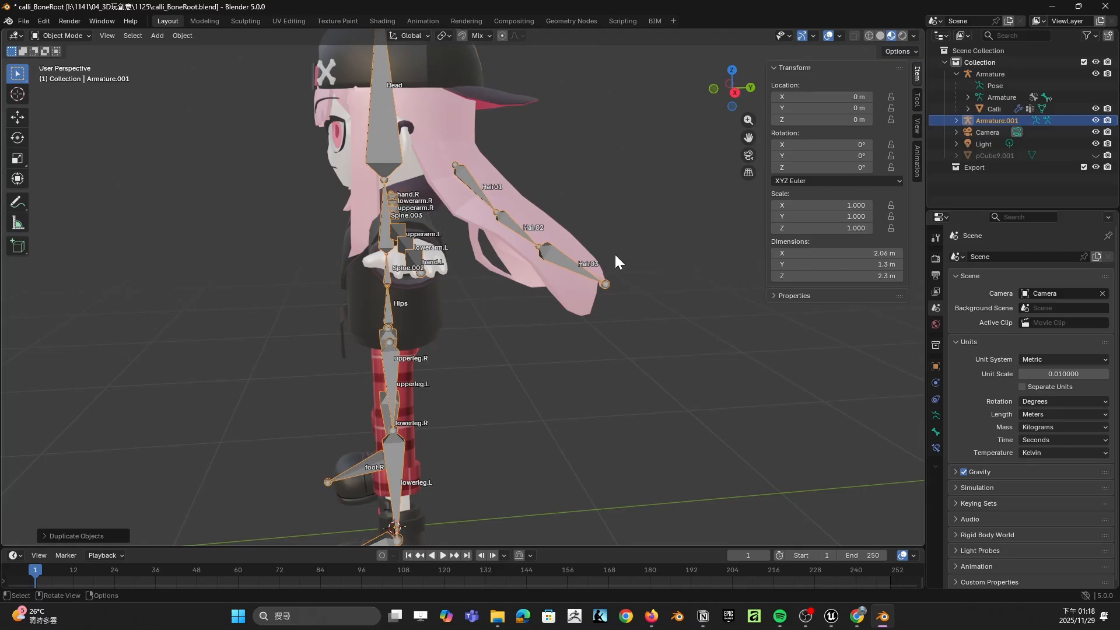
# Step: Switch back to the Unreal Editor, run and jump with Calli to recheck the hair motion, and stop the play session
pyautogui.moveTo(832, 616)
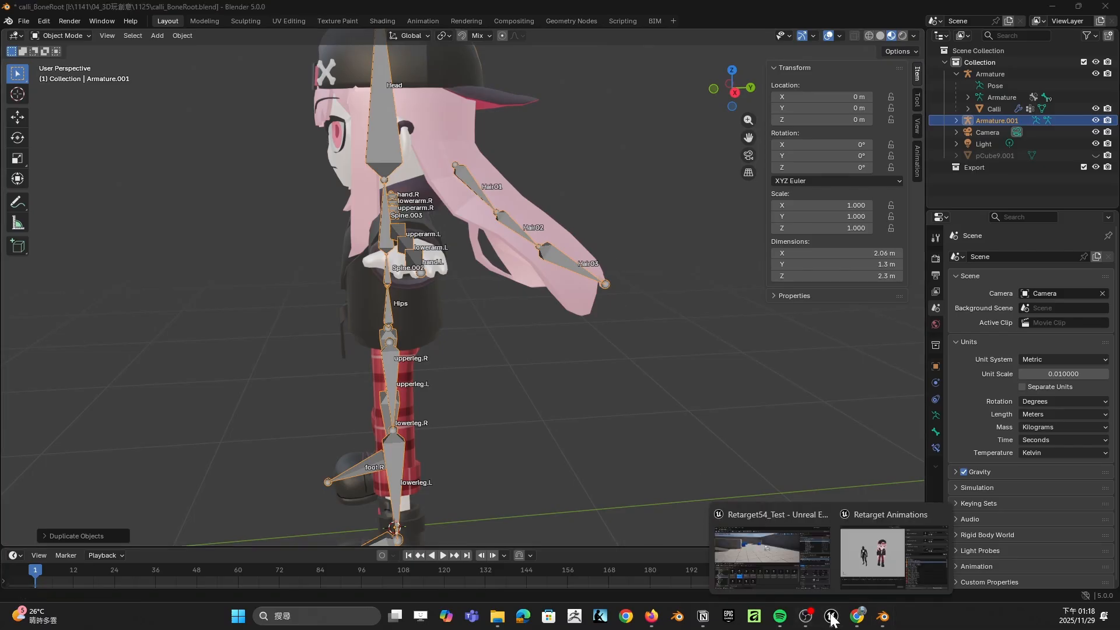
pyautogui.click(799, 569)
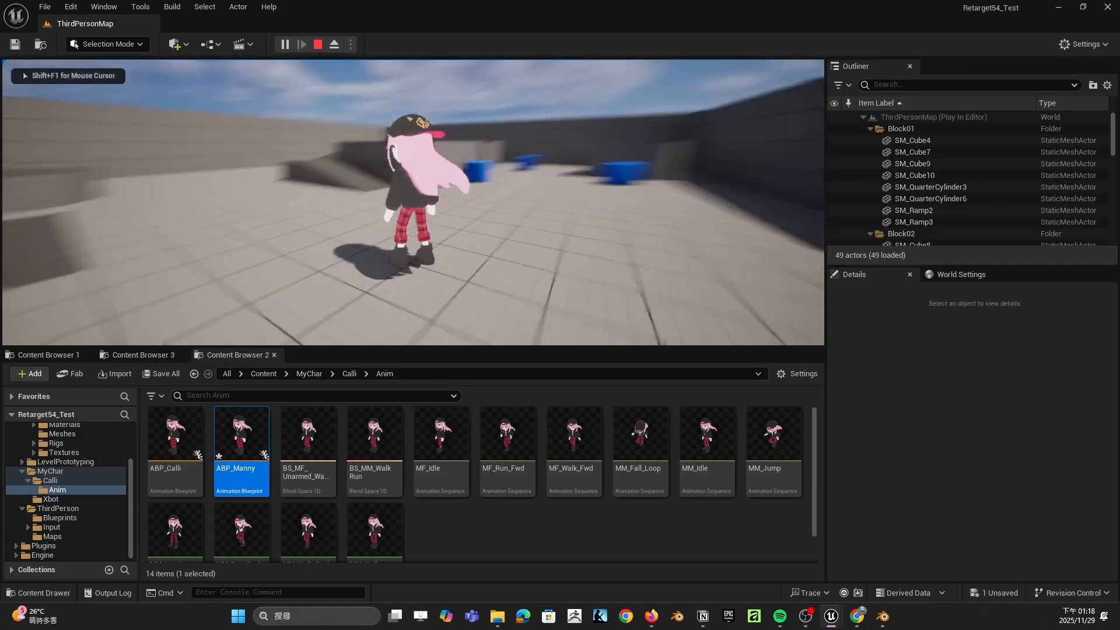
pyautogui.press('s')
pyautogui.press('space')
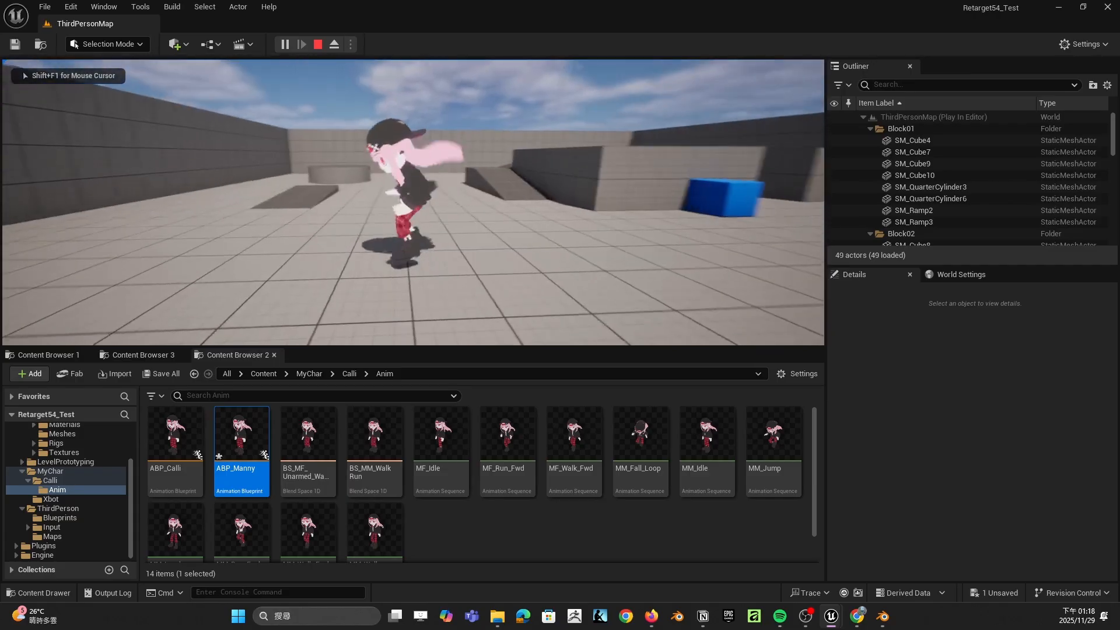
pyautogui.press('w')
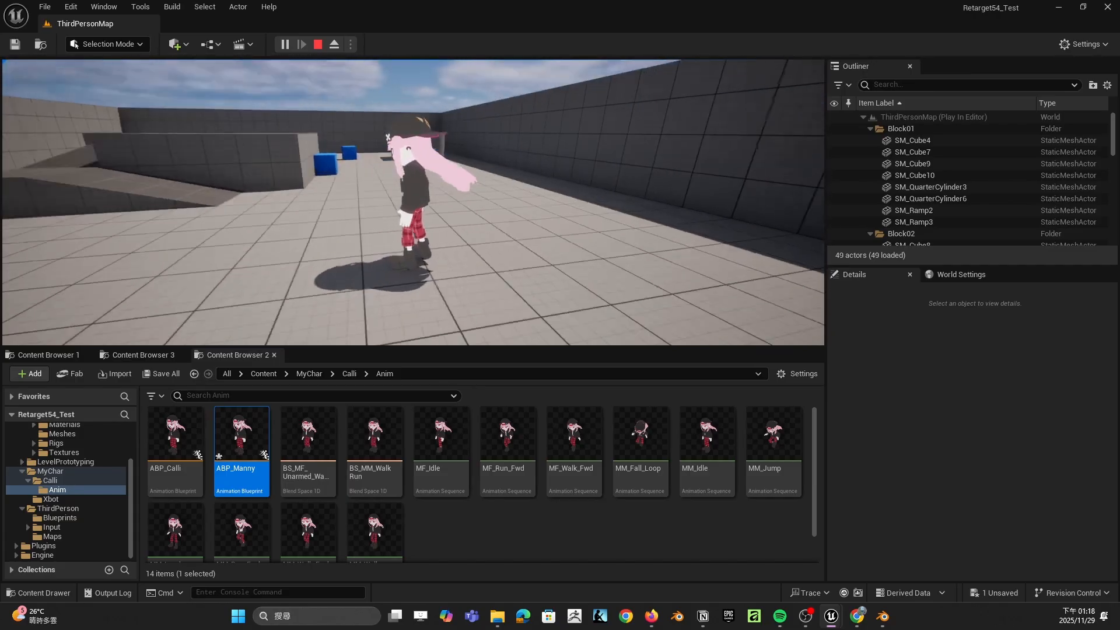
pyautogui.press('Escape')
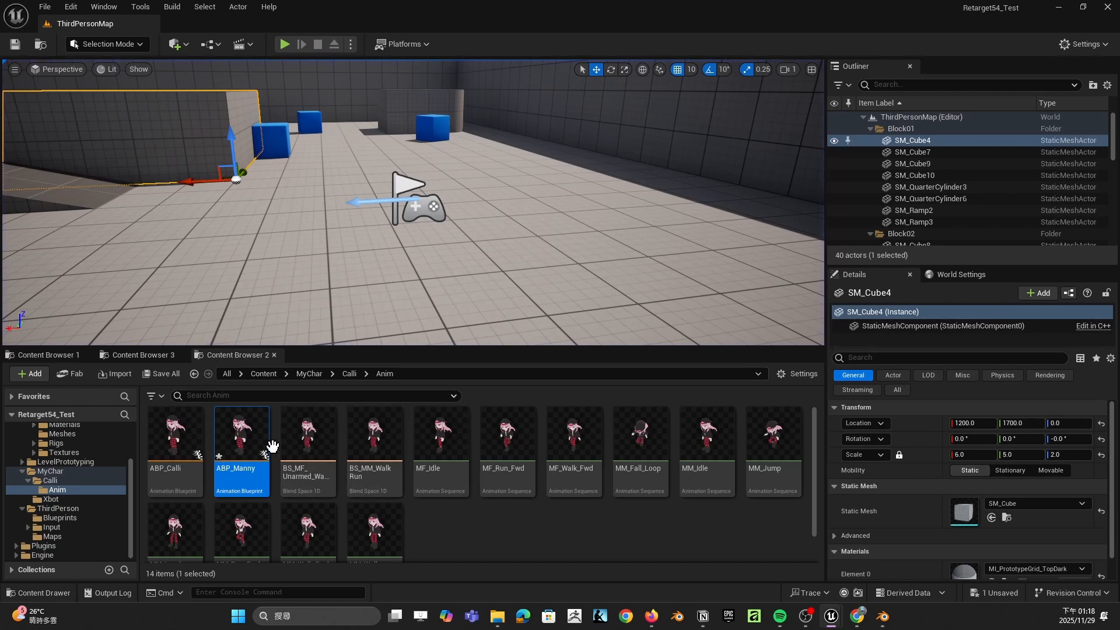
# Step: Reopen ABP_Manny, move Local To Component and Kawaii Physics further from Slot 'DefaultSlot', and open the node search list in the freed space
pyautogui.doubleClick(234, 432)
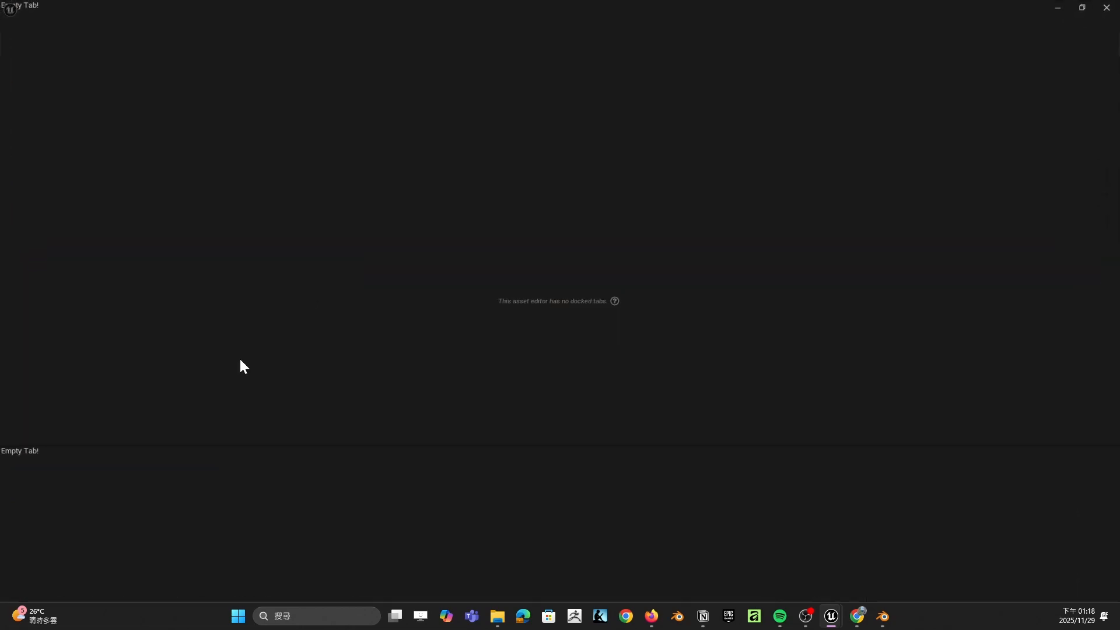
pyautogui.moveTo(480, 322); pyautogui.dragTo(448, 337, button='right')
pyautogui.scroll(-2, 542, 284)
pyautogui.moveTo(542, 285); pyautogui.dragTo(498, 285, button='right')
pyautogui.moveTo(338, 170); pyautogui.dragTo(706, 383)
pyautogui.moveTo(642, 306); pyautogui.dragTo(731, 319)
pyautogui.moveTo(466, 345); pyautogui.dragTo(615, 337, button='right')
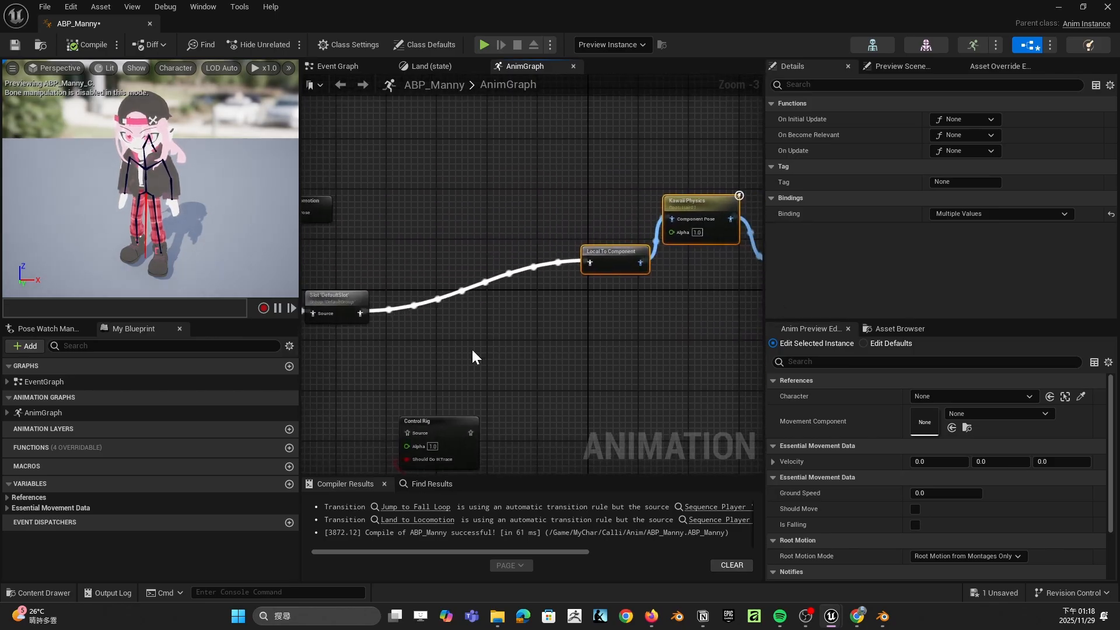
pyautogui.moveTo(473, 351); pyautogui.dragTo(530, 368, button='right')
pyautogui.rightClick(560, 322)
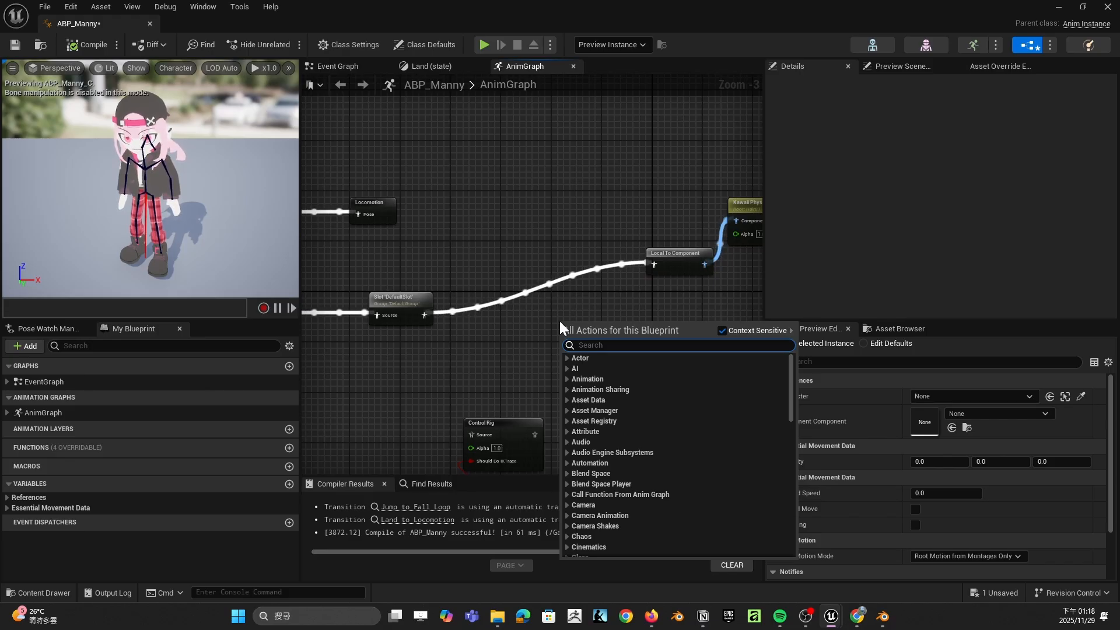
pyautogui.write('add')
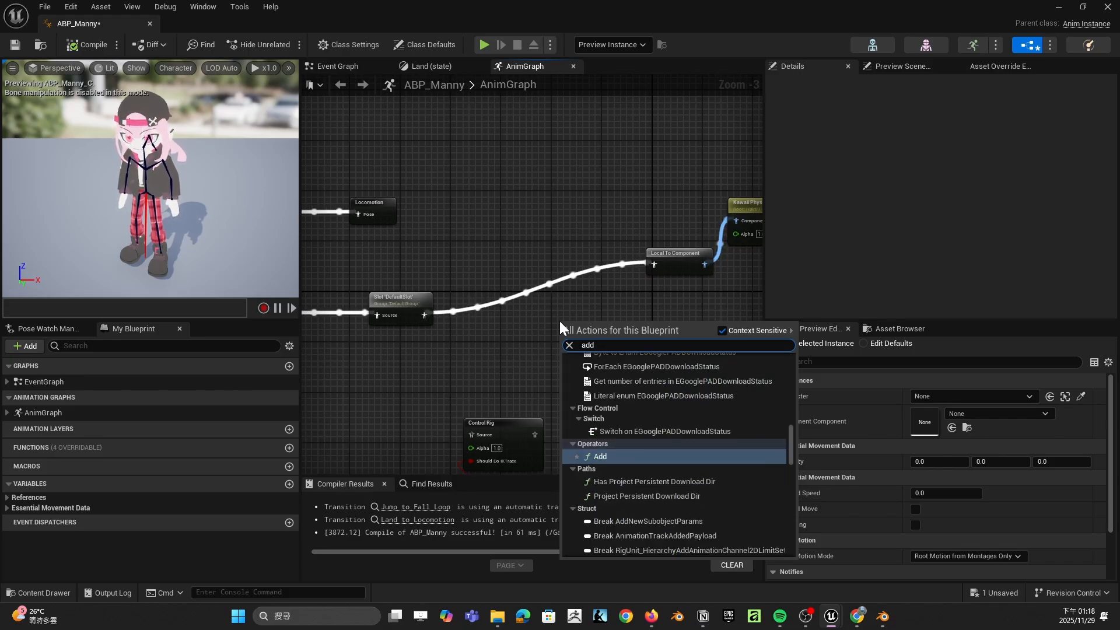
pyautogui.write(' tran')
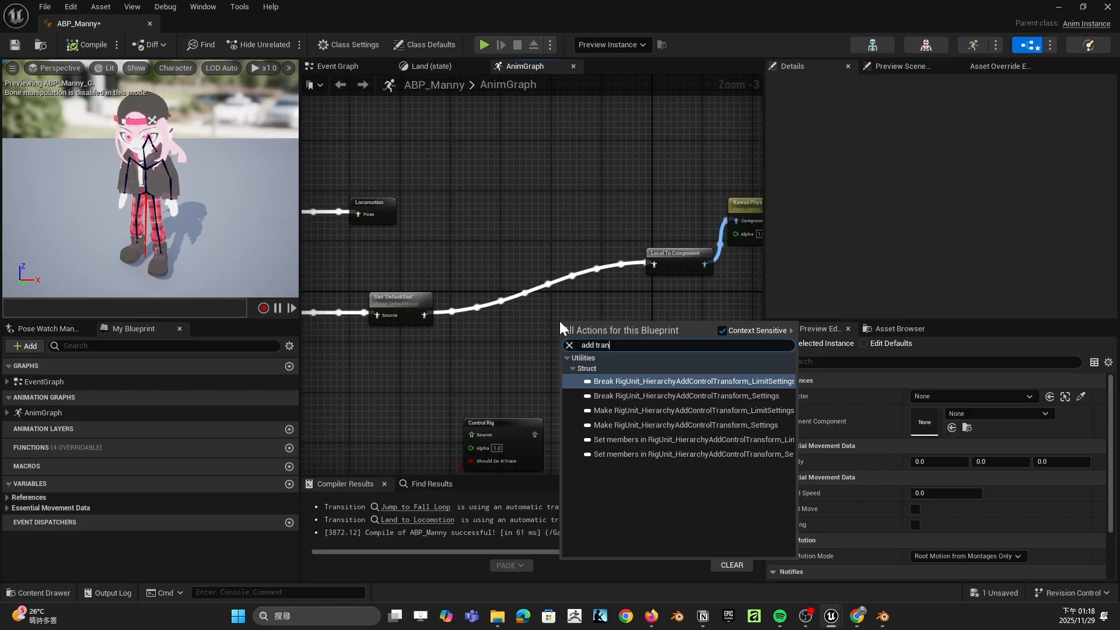
pyautogui.press('BackSpace')
pyautogui.press('BackSpace')
pyautogui.press('BackSpace')
pyautogui.press('BackSpace')
pyautogui.press('BackSpace')
pyautogui.press('BackSpace')
pyautogui.press('BackSpace')
pyautogui.press('BackSpace')
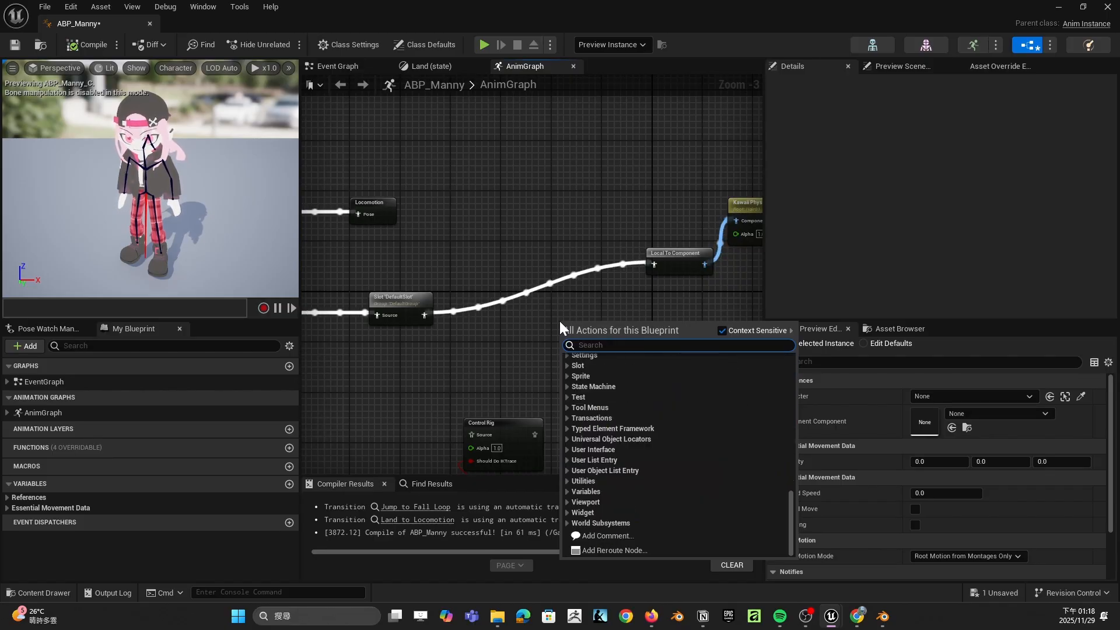
# Step: Add a Transform (Modify) Bone node between Slot 'DefaultSlot' and the Kawaii Physics node
pyautogui.write('trans')
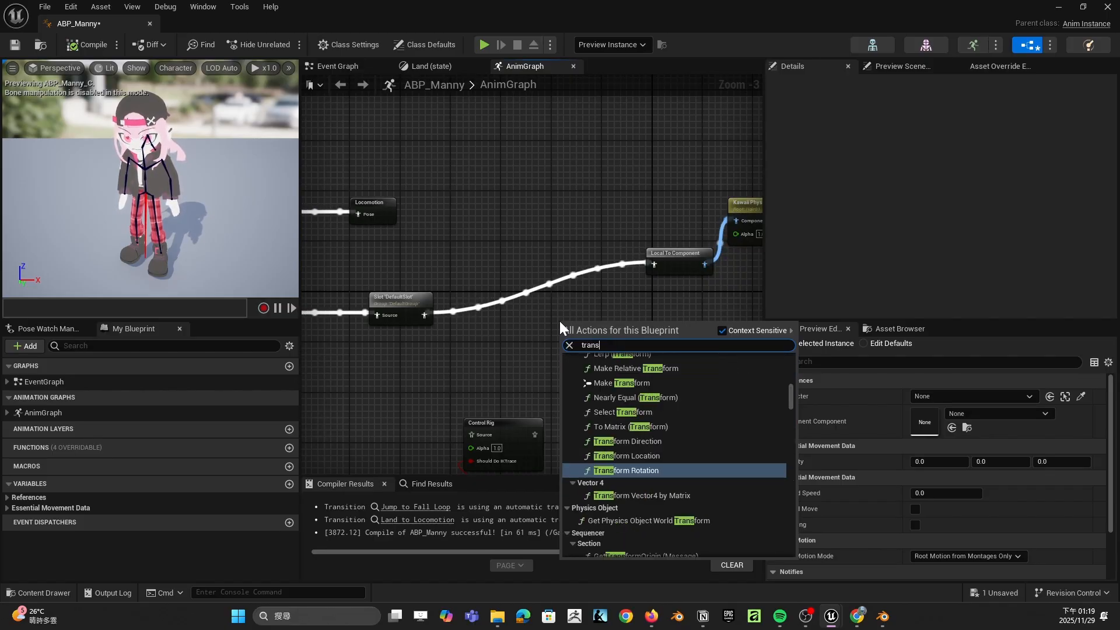
pyautogui.write('f')
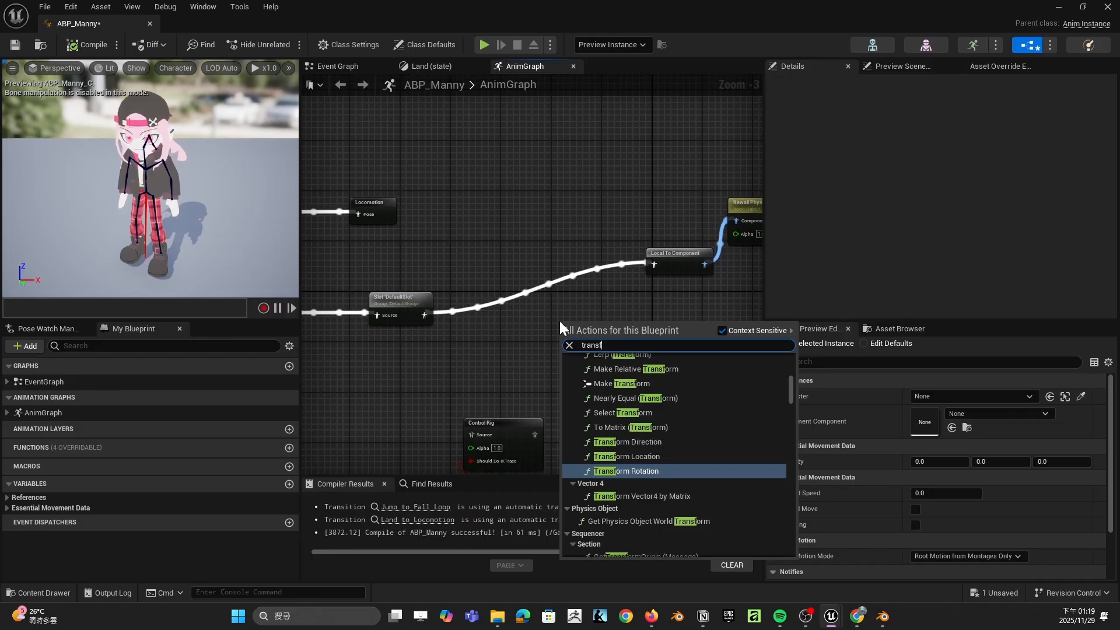
pyautogui.write('ormb')
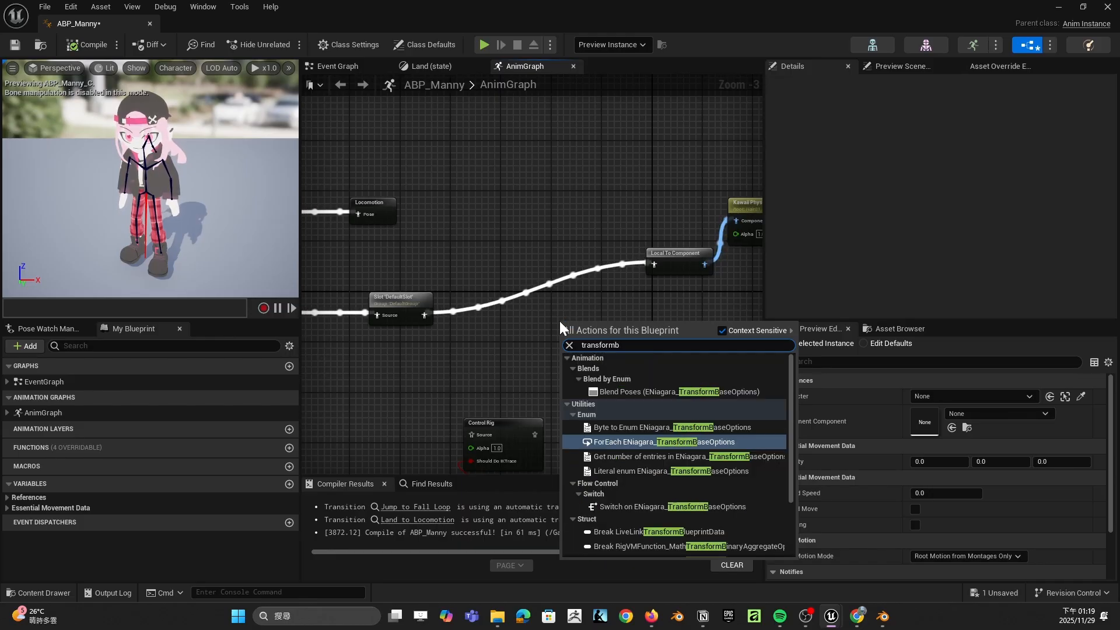
pyautogui.press('BackSpace')
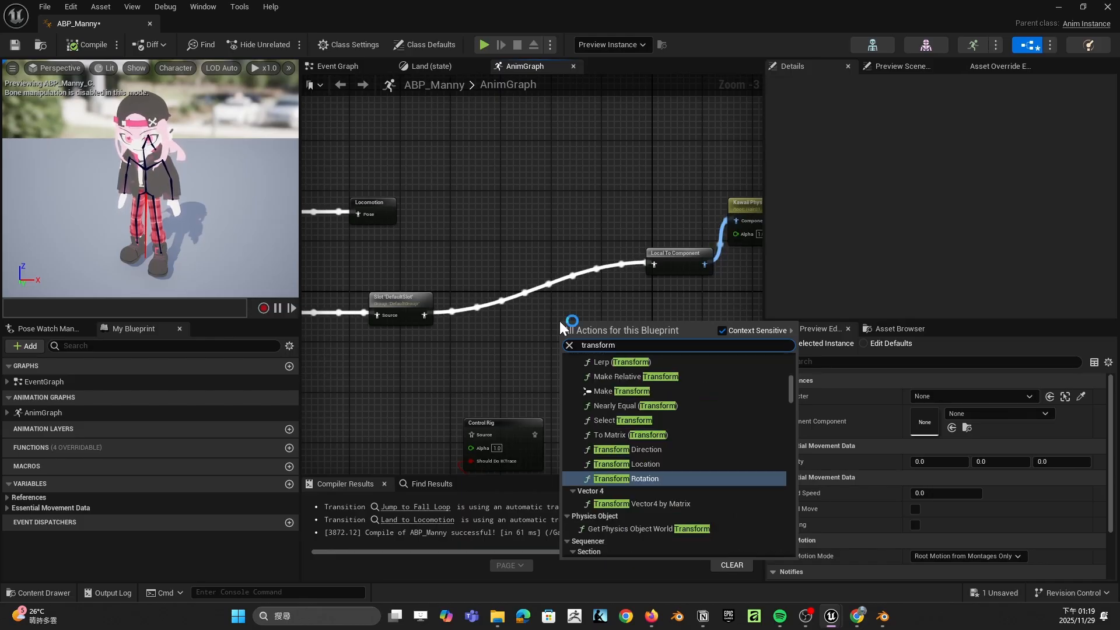
pyautogui.write('(')
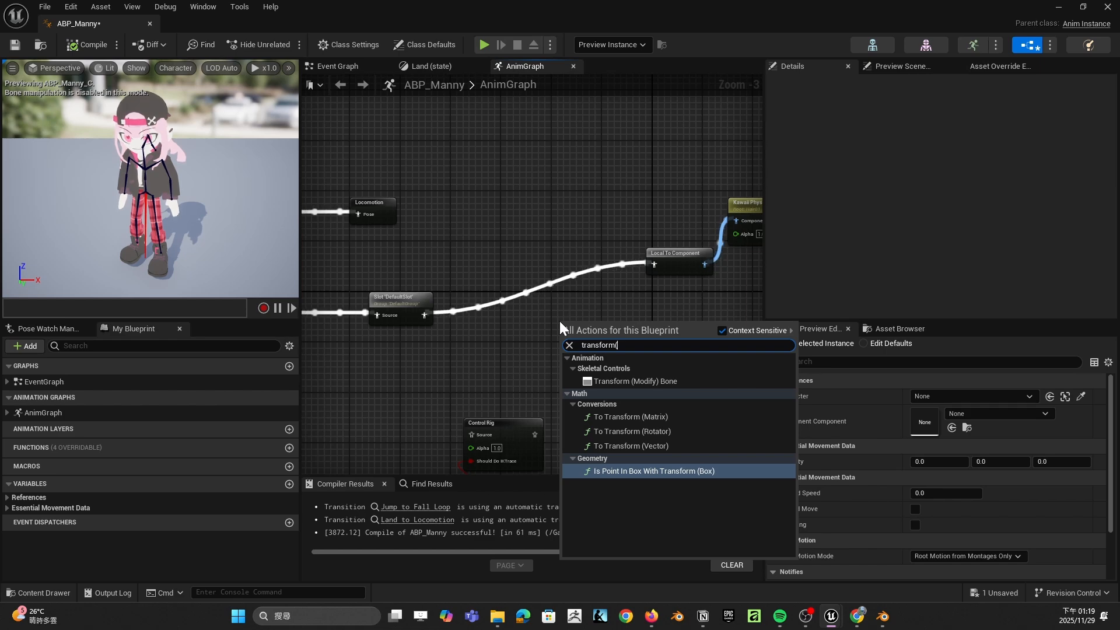
pyautogui.click(643, 381)
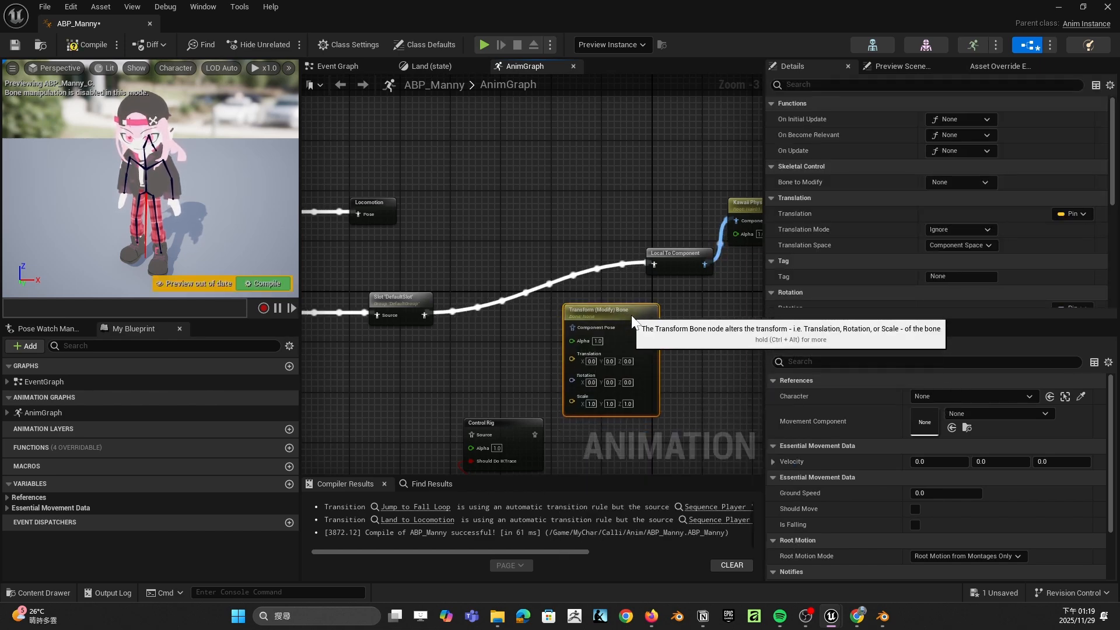
pyautogui.moveTo(632, 316); pyautogui.dragTo(595, 304)
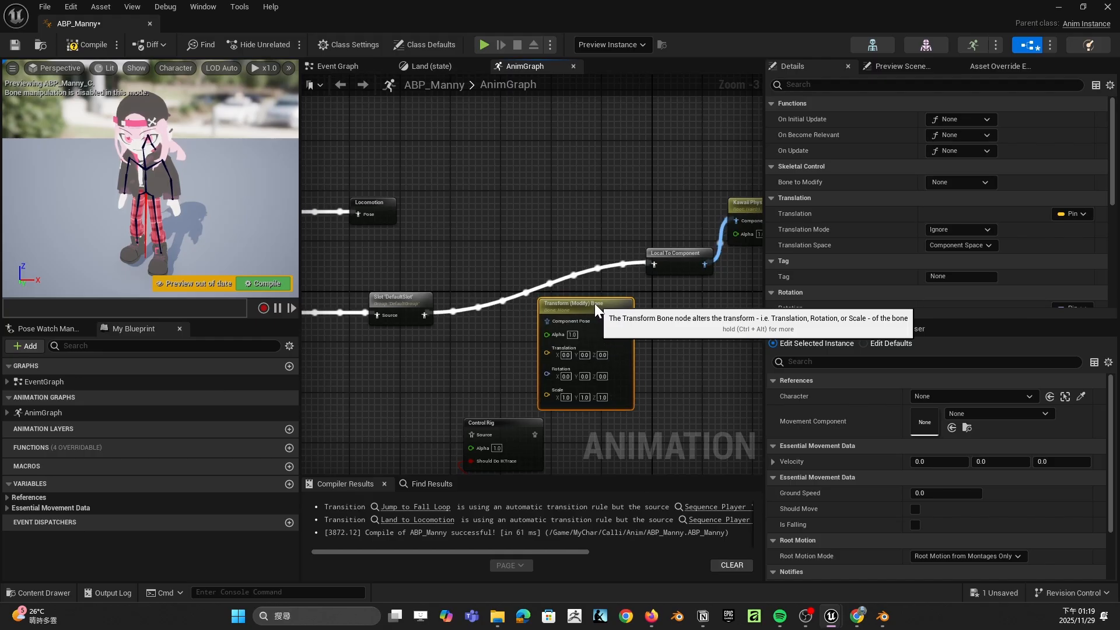
# Step: Wire Slot 'DefaultSlot' into Transform (Modify) Bone through a new Local To Component node, and its output into Kawaii Physics' Component Pose
pyautogui.moveTo(682, 315); pyautogui.dragTo(545, 296, button='right')
pyautogui.moveTo(587, 178); pyautogui.dragTo(693, 165, button='right')
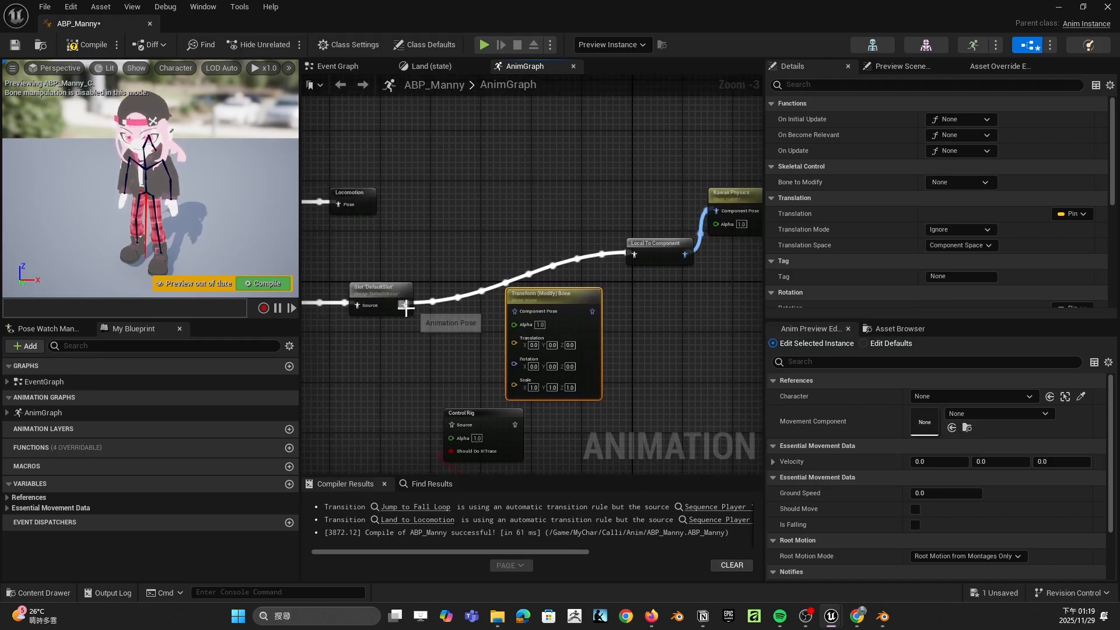
pyautogui.moveTo(405, 305); pyautogui.dragTo(615, 311)
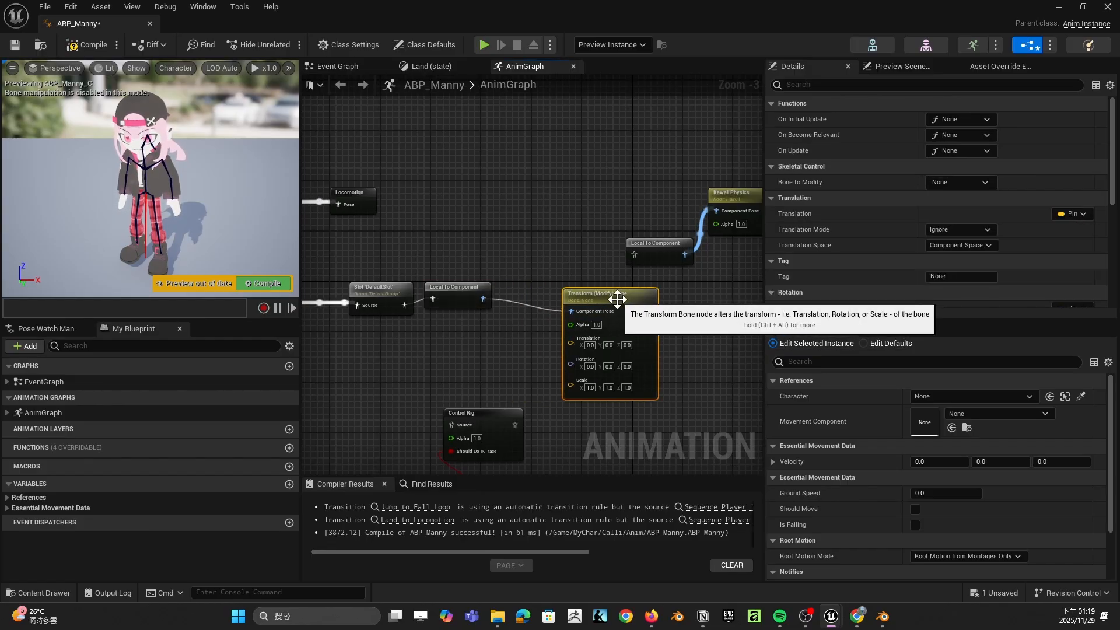
pyautogui.moveTo(671, 245); pyautogui.dragTo(512, 207)
pyautogui.moveTo(653, 307); pyautogui.dragTo(716, 212)
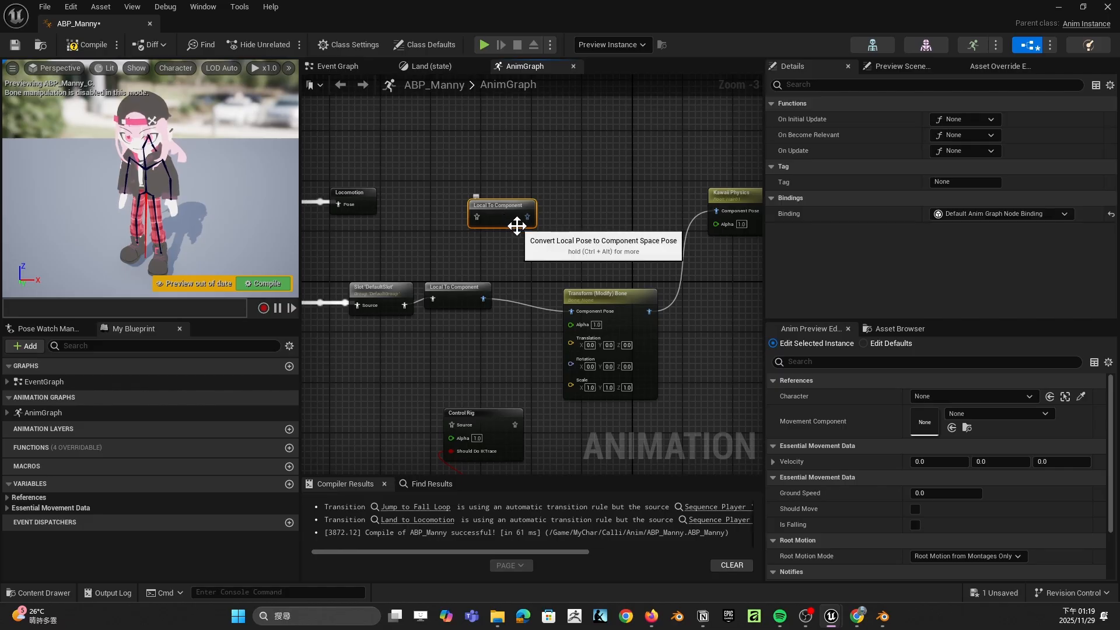
# Step: Delete the disconnected Local To Component node, tidy the position of the remaining one, and compile ABP_Manny
pyautogui.press('Delete')
pyautogui.moveTo(519, 226); pyautogui.dragTo(463, 248, button='right')
pyautogui.moveTo(405, 304); pyautogui.dragTo(424, 311)
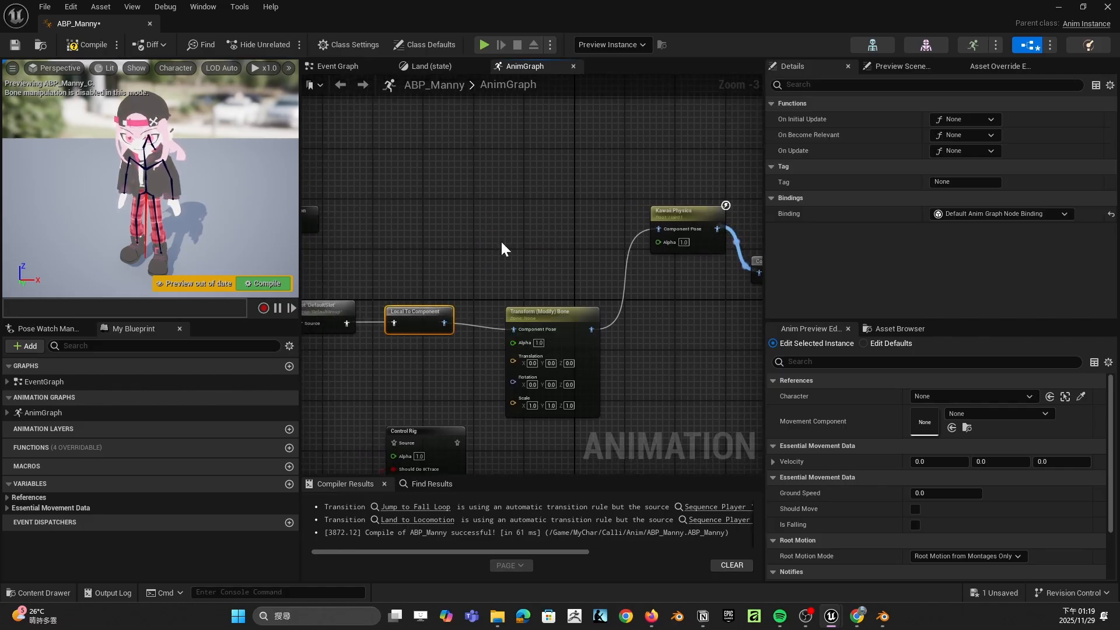
pyautogui.click(80, 51)
# Step: Set the Transform (Modify) Bone node's Bone to Modify to Hair01, view the hair from the side in the preview, and recompile
pyautogui.moveTo(434, 225); pyautogui.dragTo(442, 155, button='right')
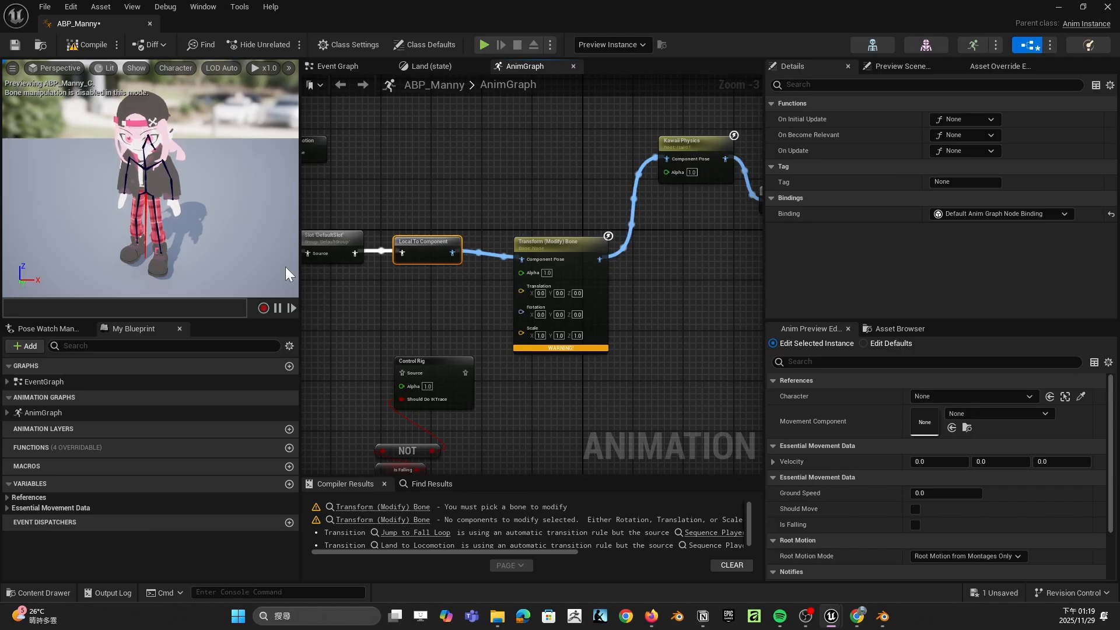
pyautogui.click(561, 266)
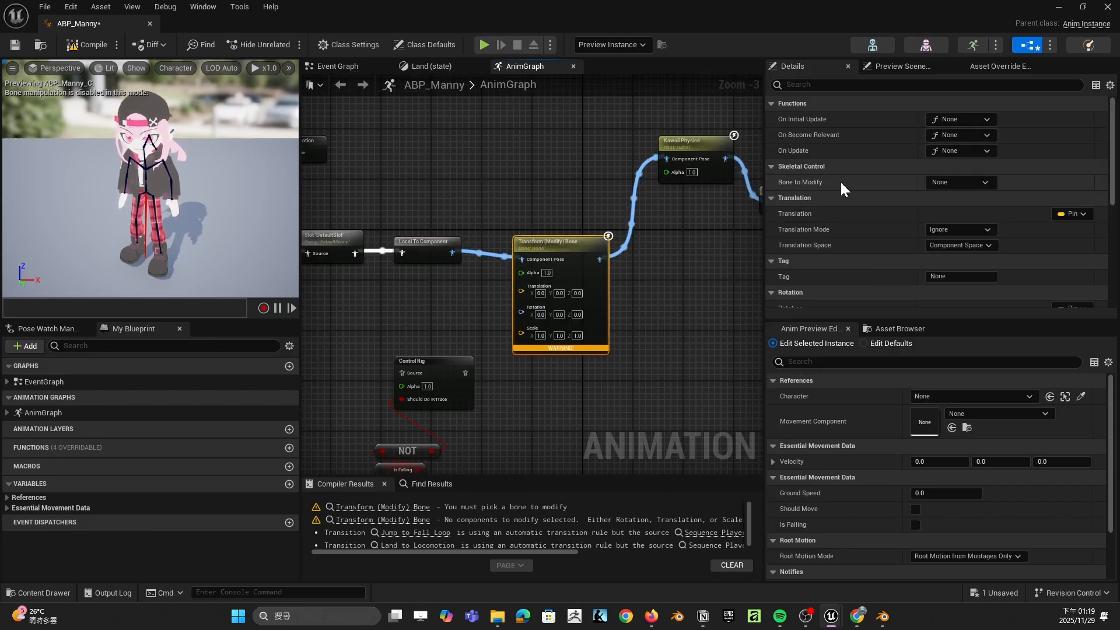
pyautogui.click(974, 182)
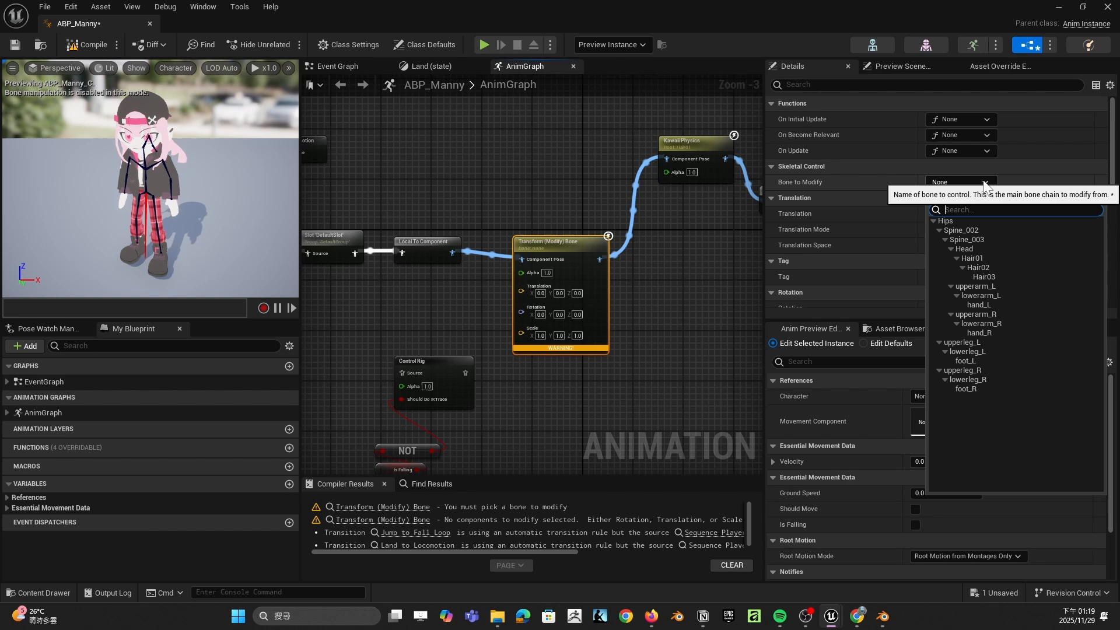
pyautogui.click(980, 257)
pyautogui.keyDown('alt'); pyautogui.moveTo(197, 166); pyautogui.dragTo(93, 169); pyautogui.keyUp('alt')
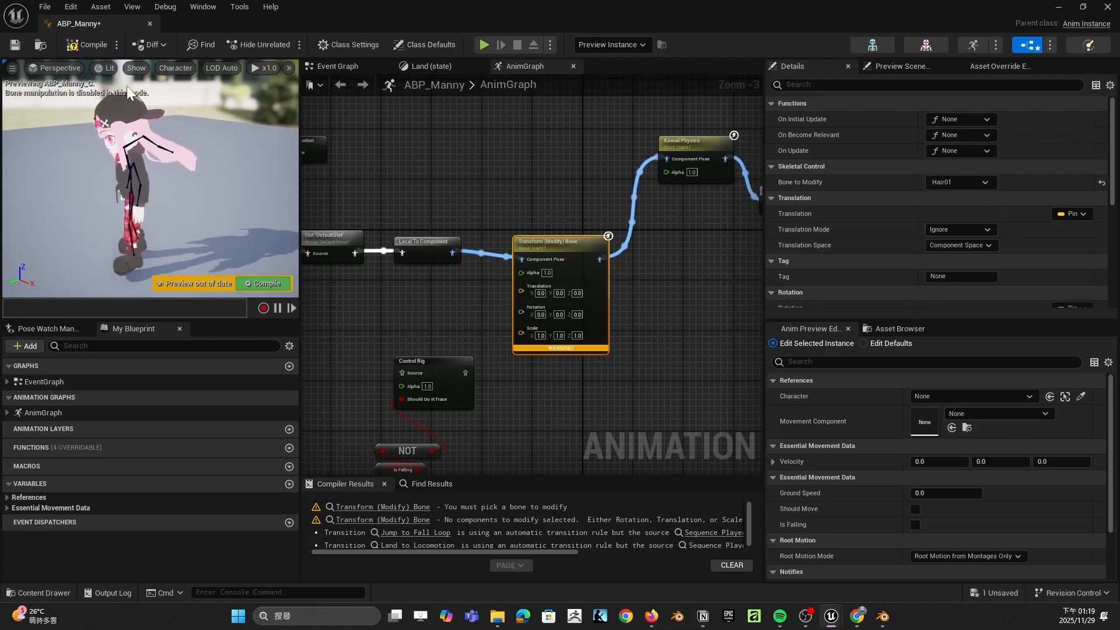
pyautogui.click(80, 47)
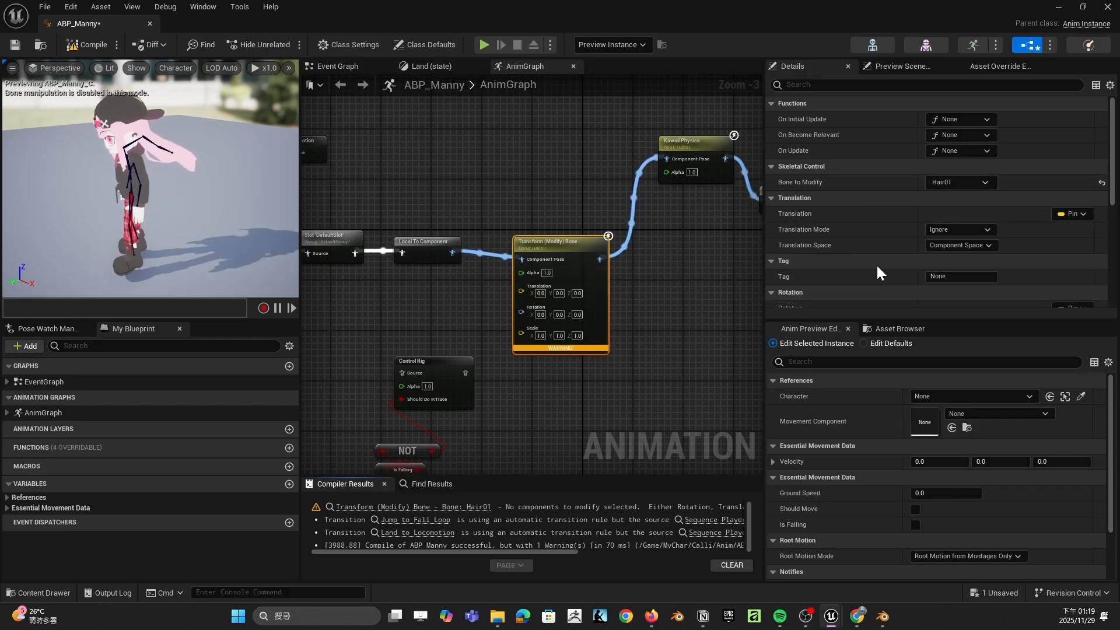
# Step: Set the Transform (Modify) Bone node's Rotation Mode to Add to Existing
pyautogui.scroll(-4, 1044, 205)
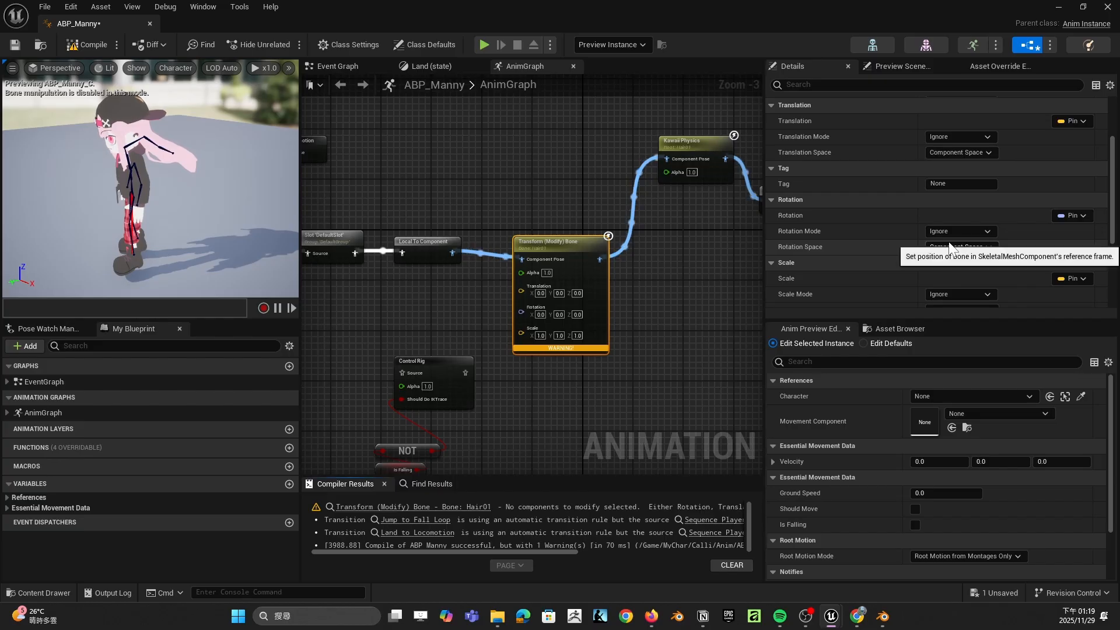
pyautogui.click(969, 231)
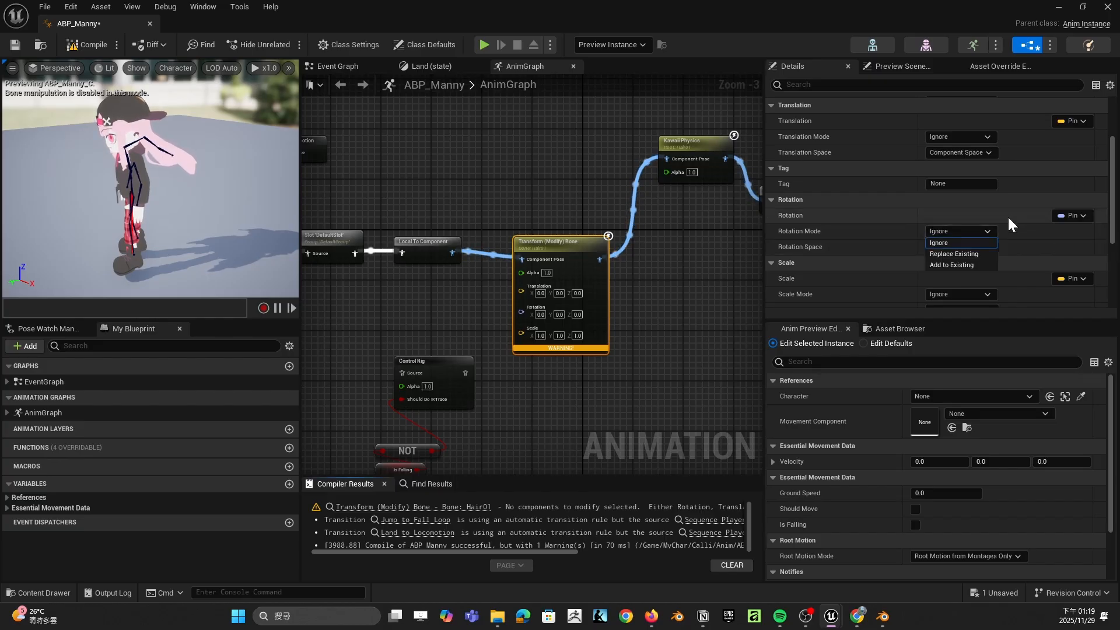
pyautogui.click(971, 265)
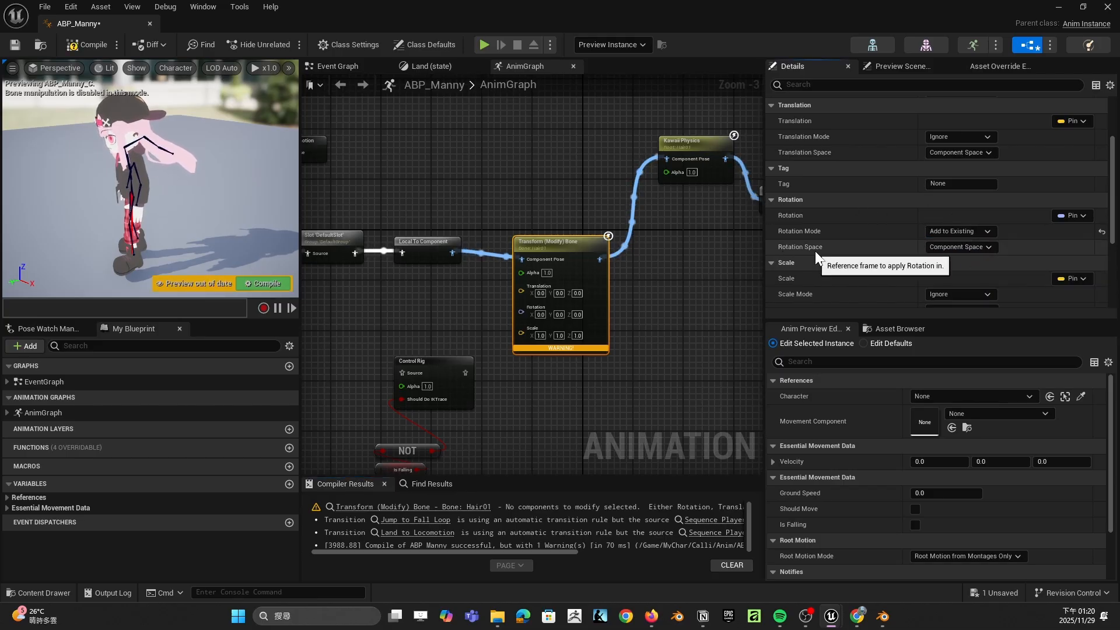
# Step: Set the Transform (Modify) Bone node's Rotation Space to Bone Space and compile ABP_Manny
pyautogui.click(995, 247)
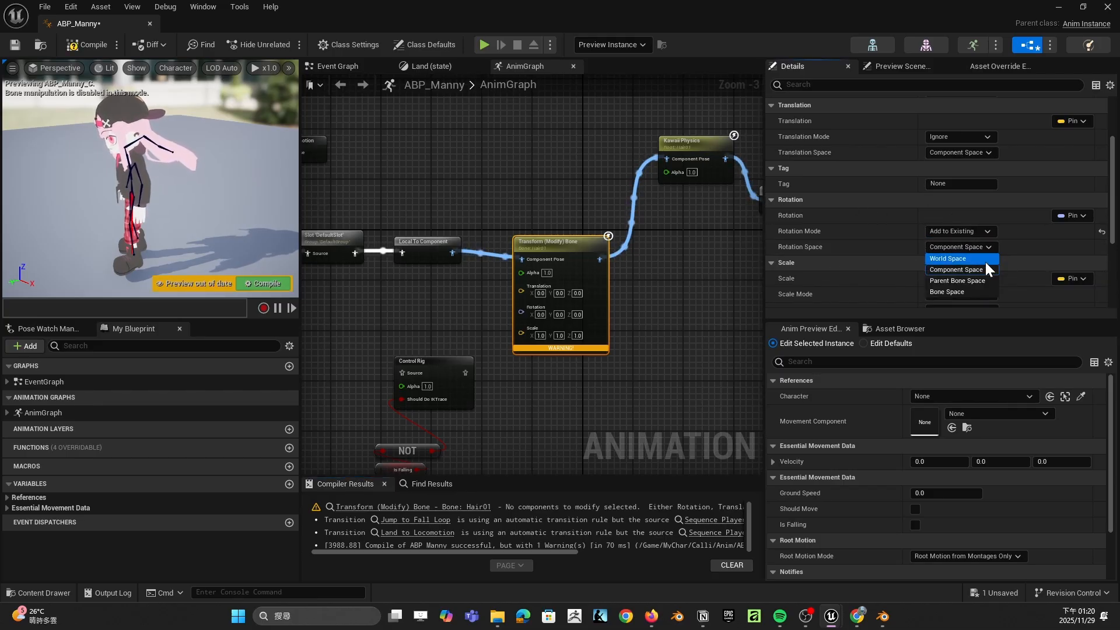
pyautogui.click(971, 293)
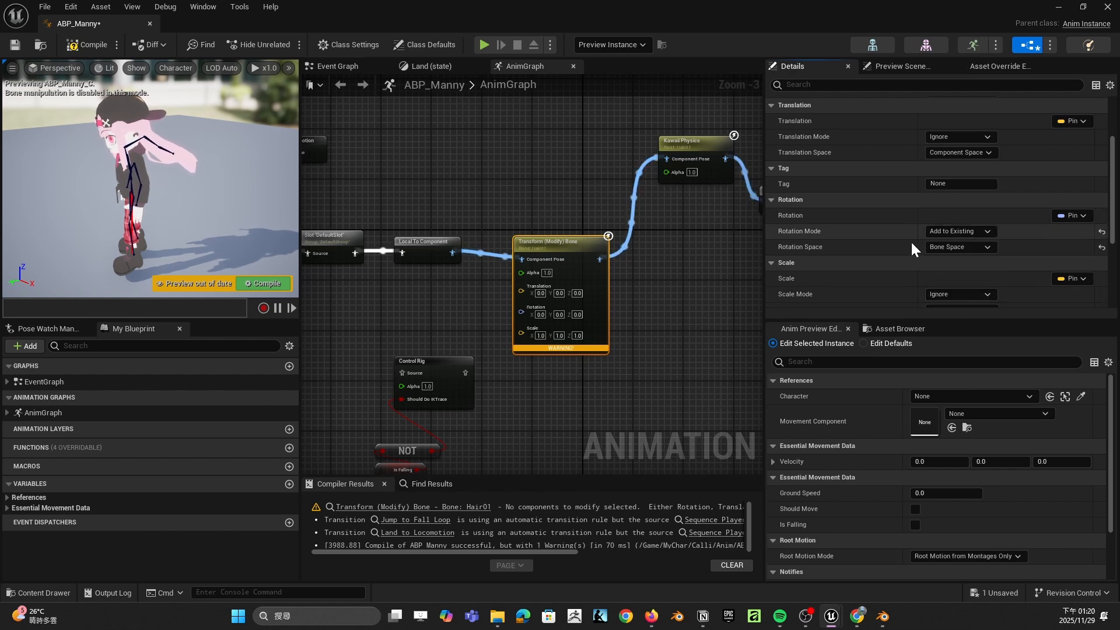
pyautogui.click(95, 47)
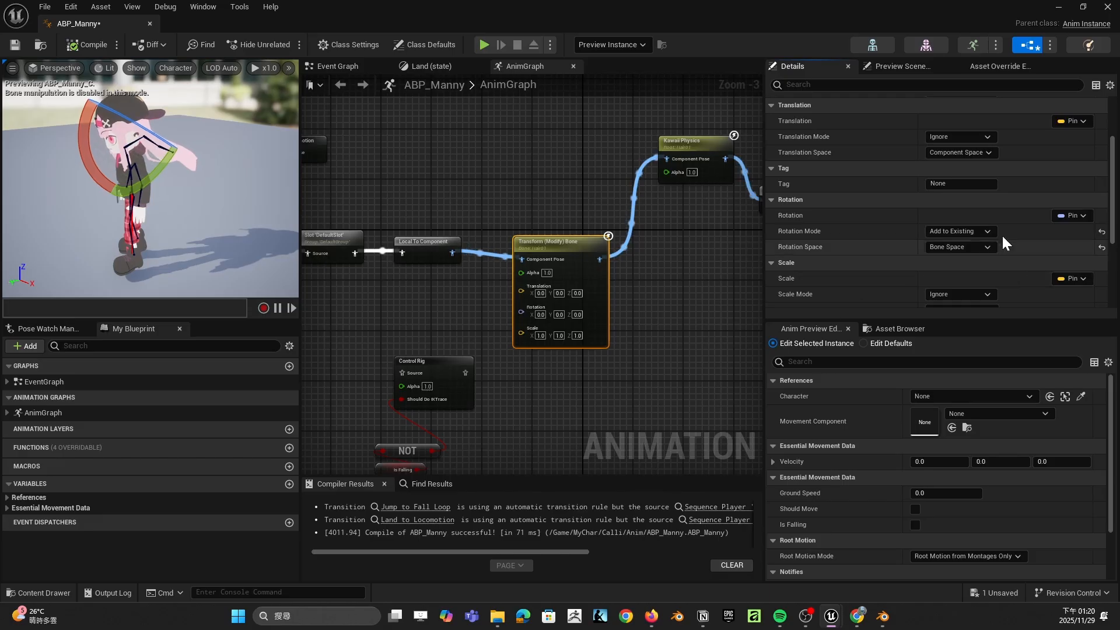
# Step: Rotate Hair01 downward with the Transform (Modify) Bone node to an X rotation of -40, fine-tune it in the preview, and compile and save
pyautogui.scroll(-5, 981, 233)
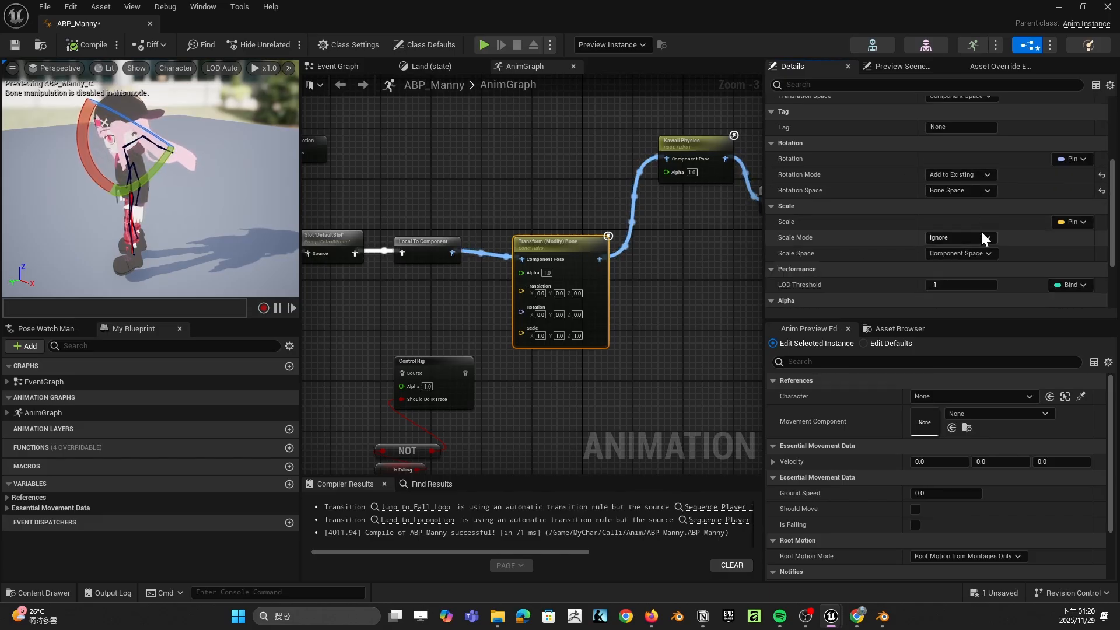
pyautogui.scroll(3, 981, 229)
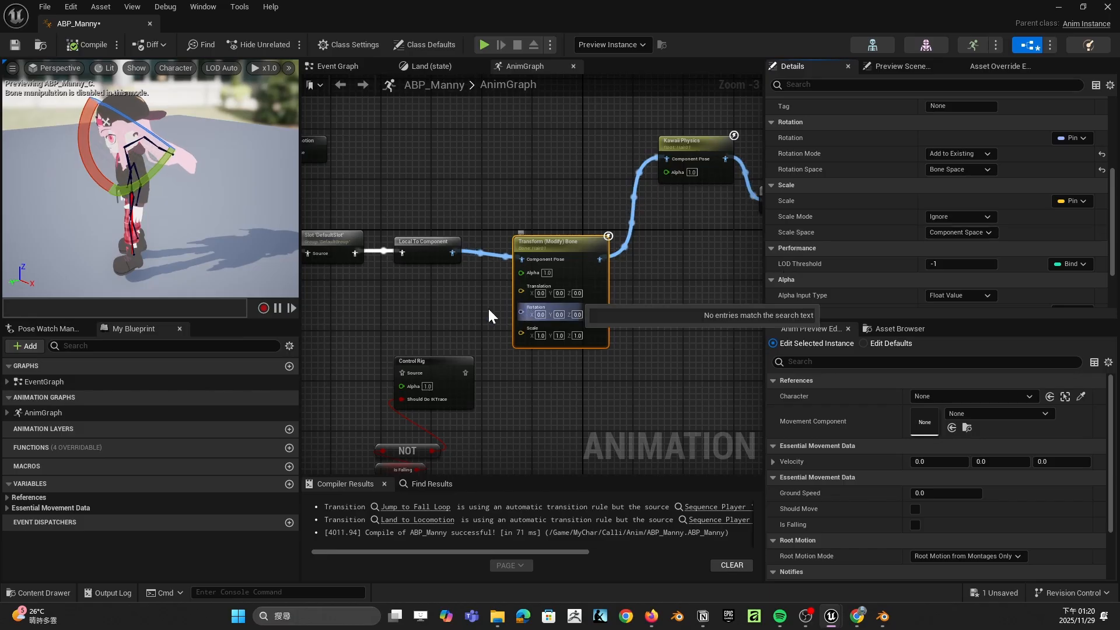
pyautogui.scroll(3, 488, 307)
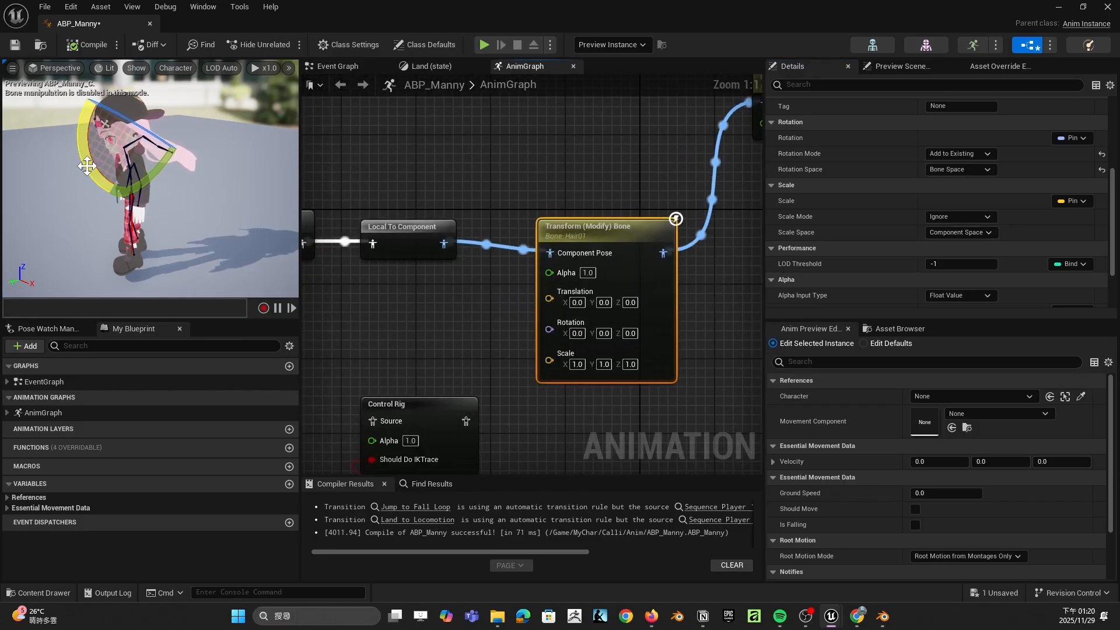
pyautogui.moveTo(86, 146); pyautogui.dragTo(91, 175)
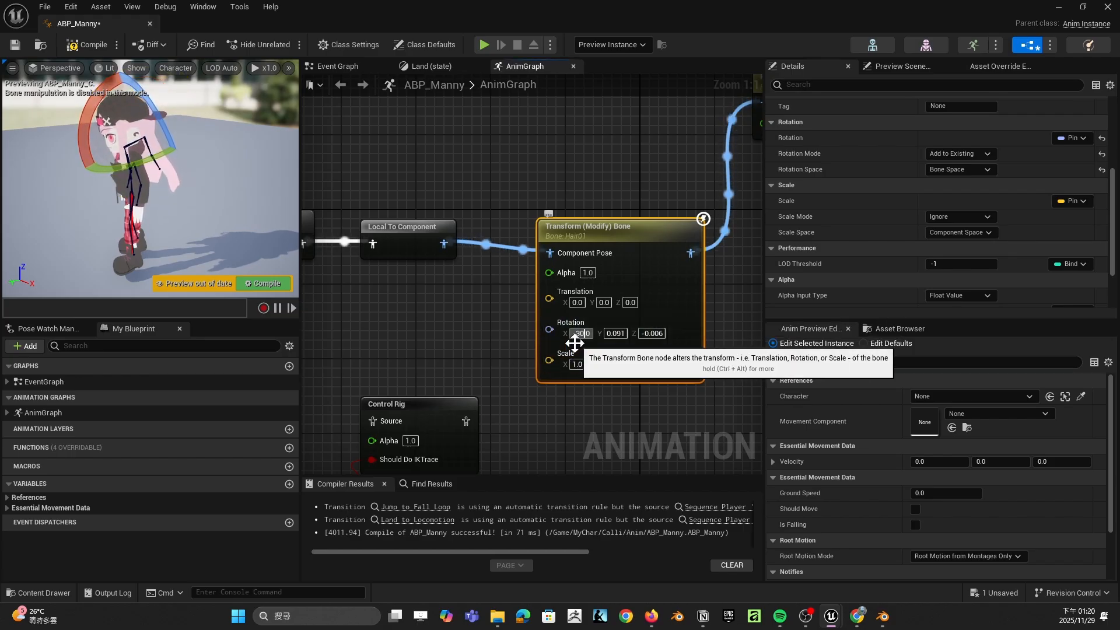
pyautogui.keyDown('alt'); pyautogui.moveTo(244, 238); pyautogui.dragTo(182, 150); pyautogui.keyUp('alt')
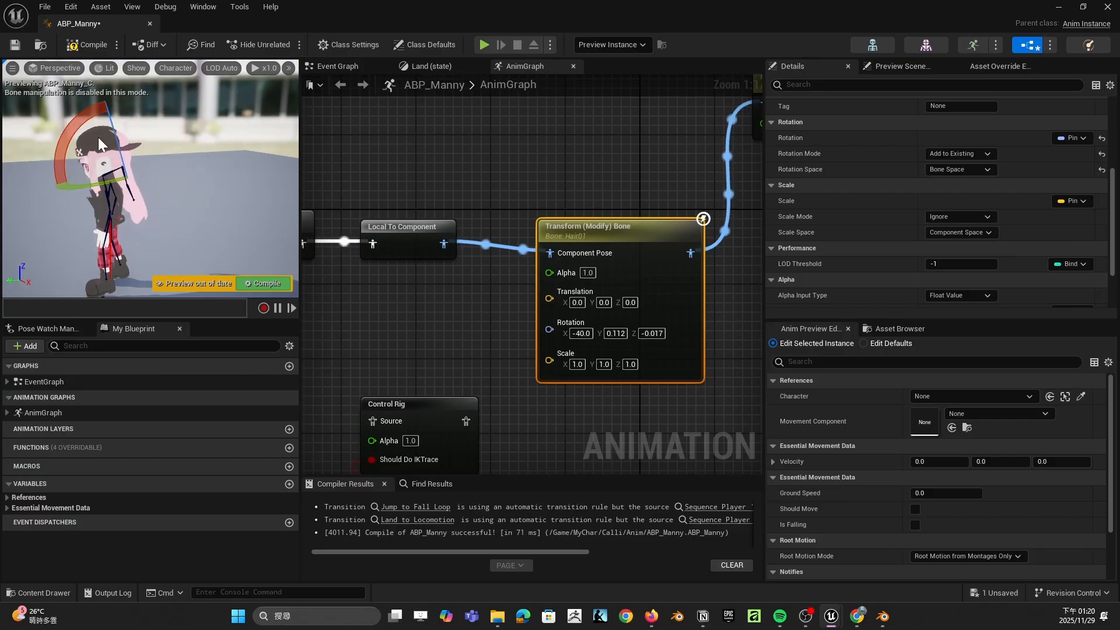
pyautogui.moveTo(84, 125); pyautogui.dragTo(89, 120)
pyautogui.moveTo(185, 147); pyautogui.dragTo(188, 151)
pyautogui.click(534, 272)
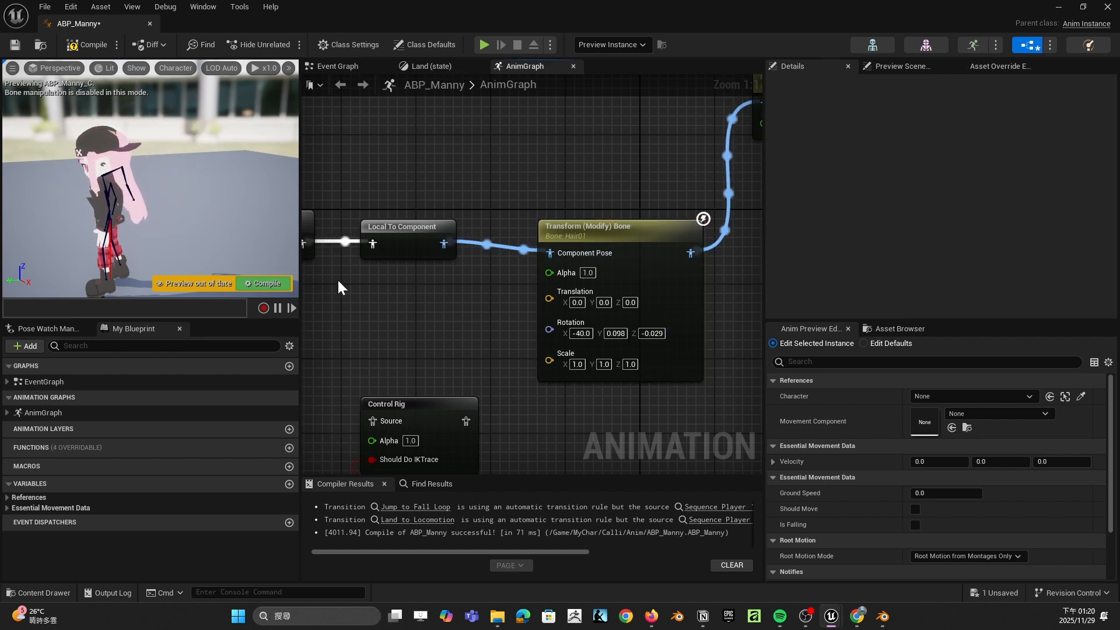
pyautogui.click(94, 44)
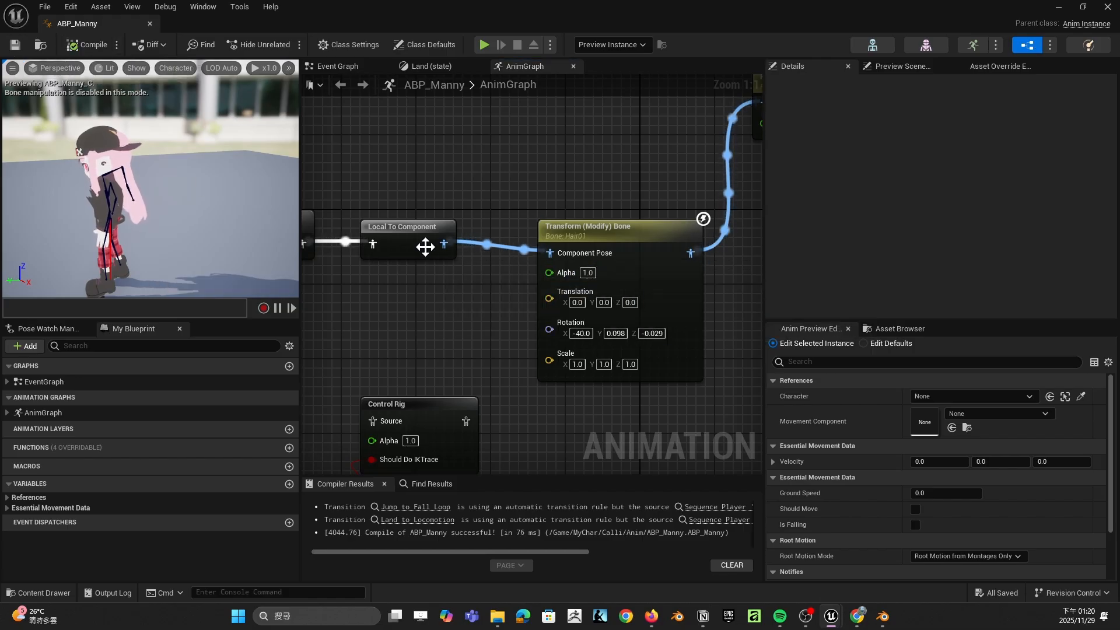
# Step: Close the ABP_Manny editor and play-test ThirdPersonMap, making the character jump repeatedly to check the hair movement, and stop playing
pyautogui.moveTo(395, 232); pyautogui.dragTo(555, 241, button='right')
pyautogui.moveTo(582, 285); pyautogui.dragTo(431, 284, button='right')
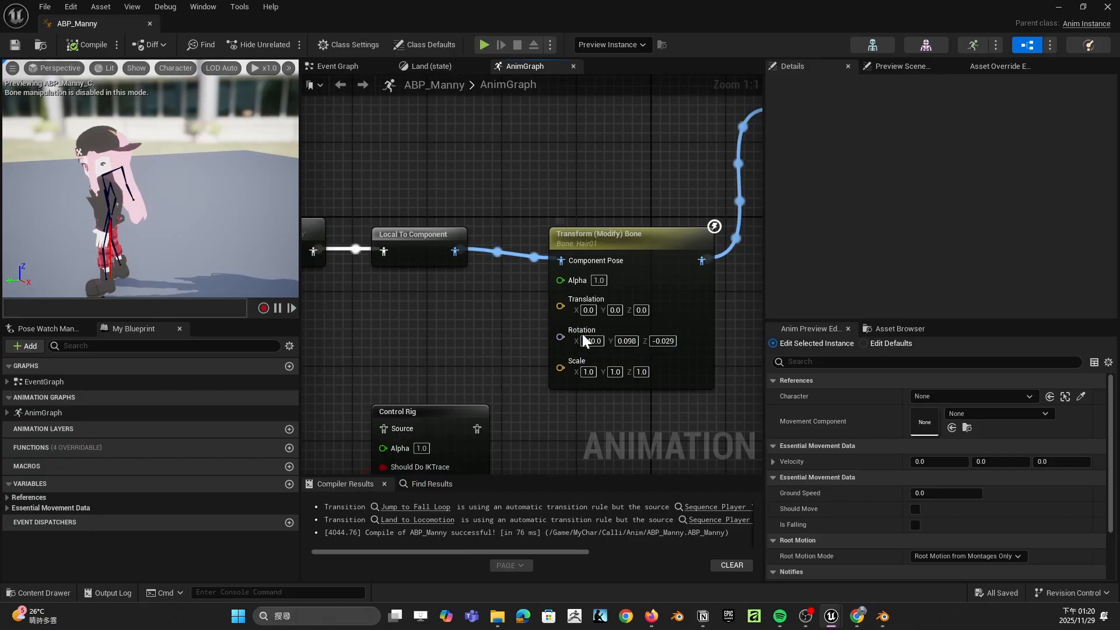
pyautogui.moveTo(583, 341); pyautogui.dragTo(382, 430, button='right')
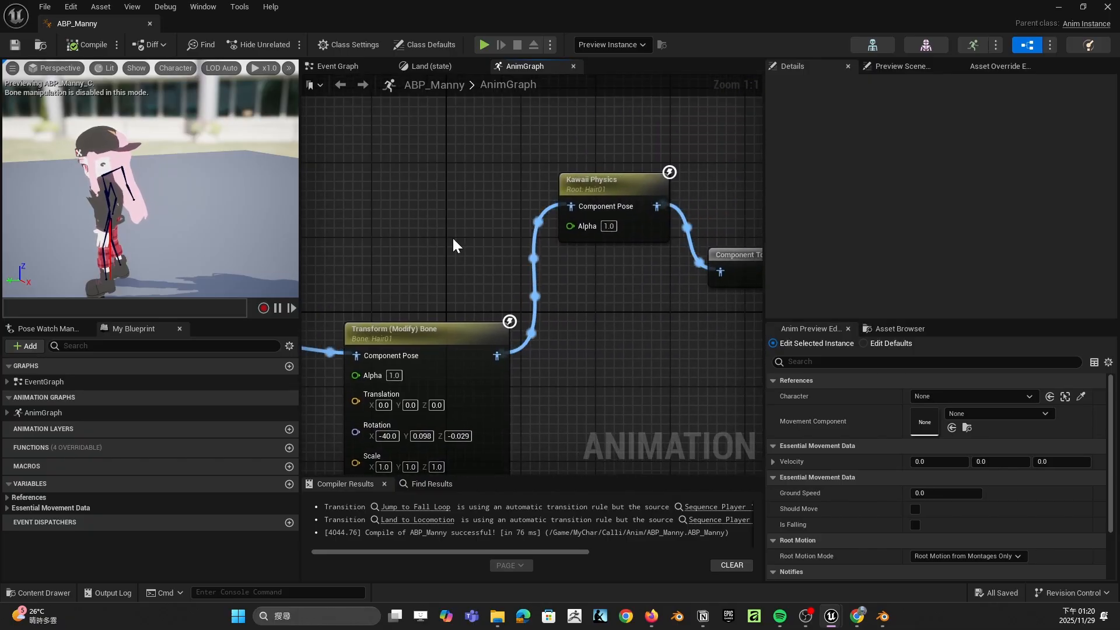
pyautogui.click(1107, 7)
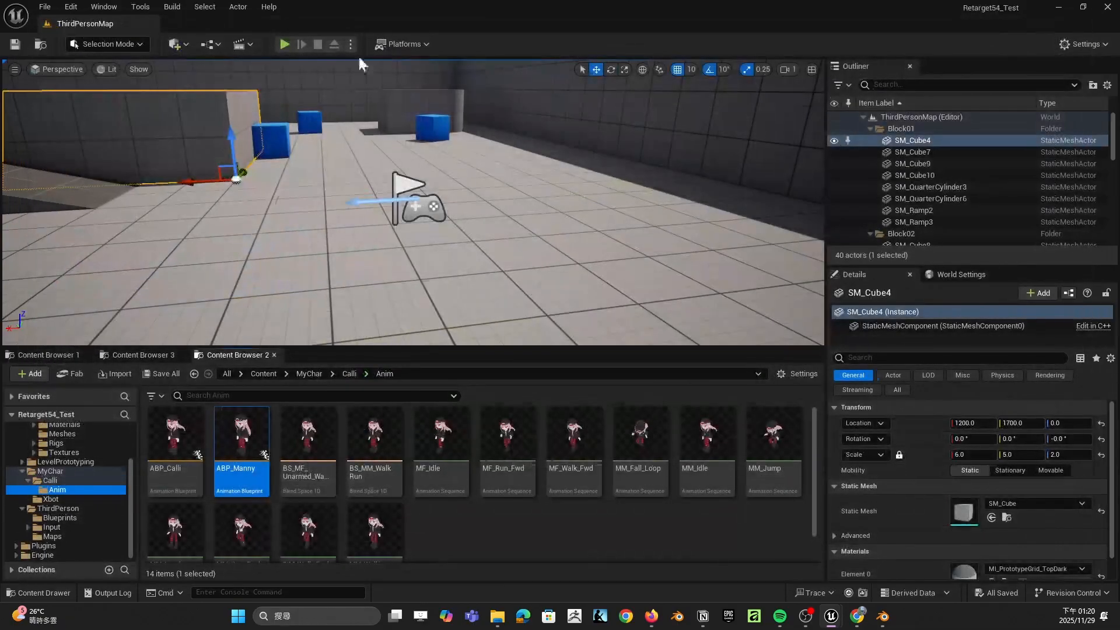
pyautogui.hotkey('alt', 'p')
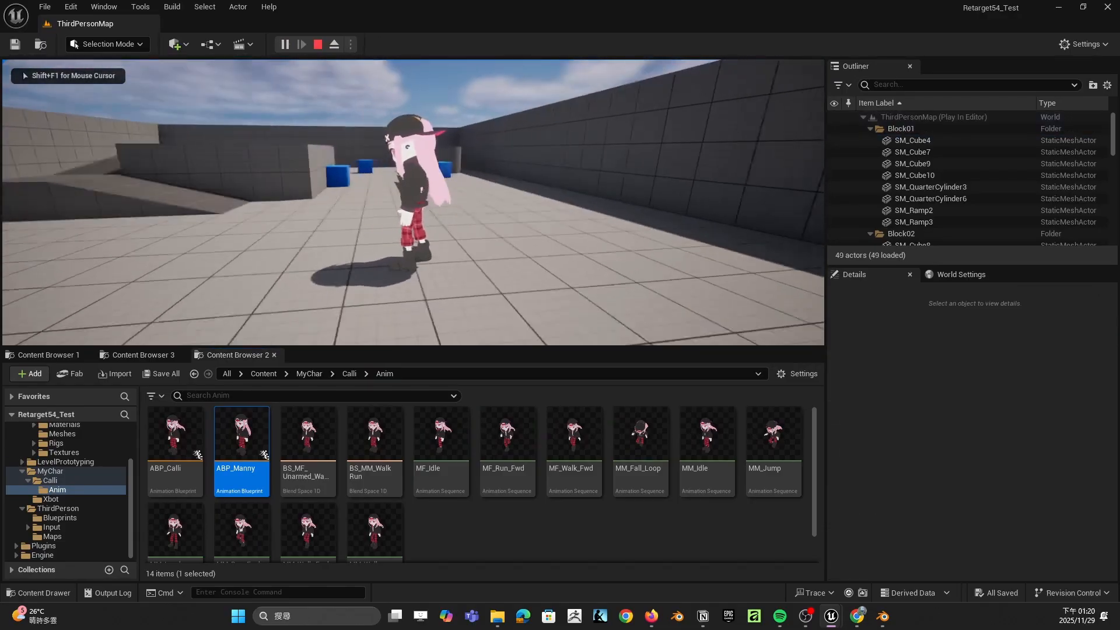
pyautogui.press('space')
pyautogui.press('space')
pyautogui.press('space')
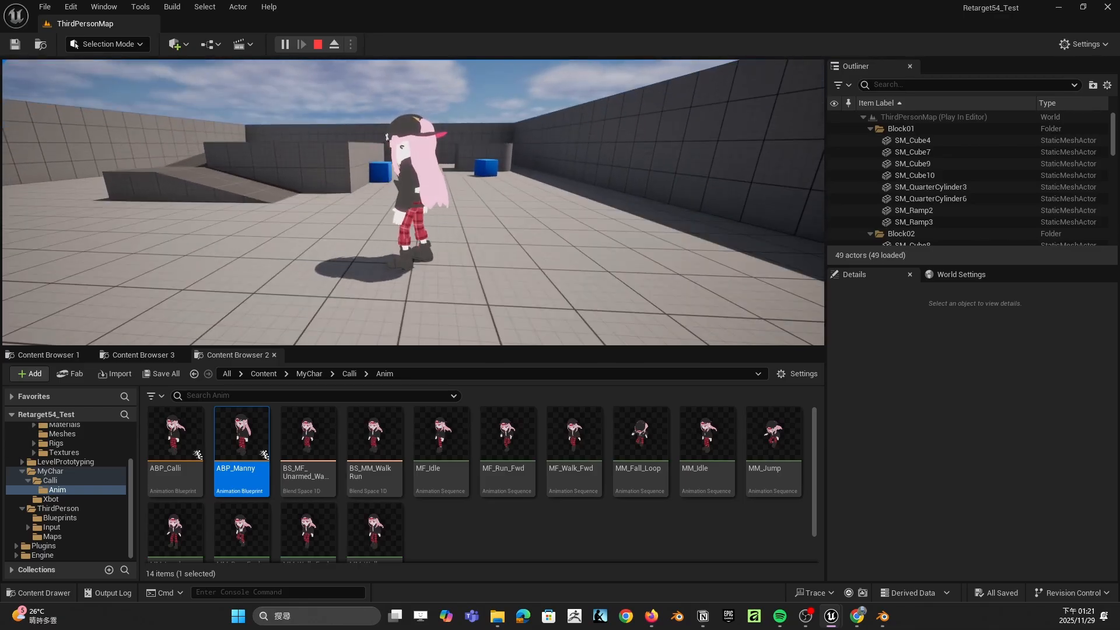
pyautogui.press('space')
pyautogui.press('space')
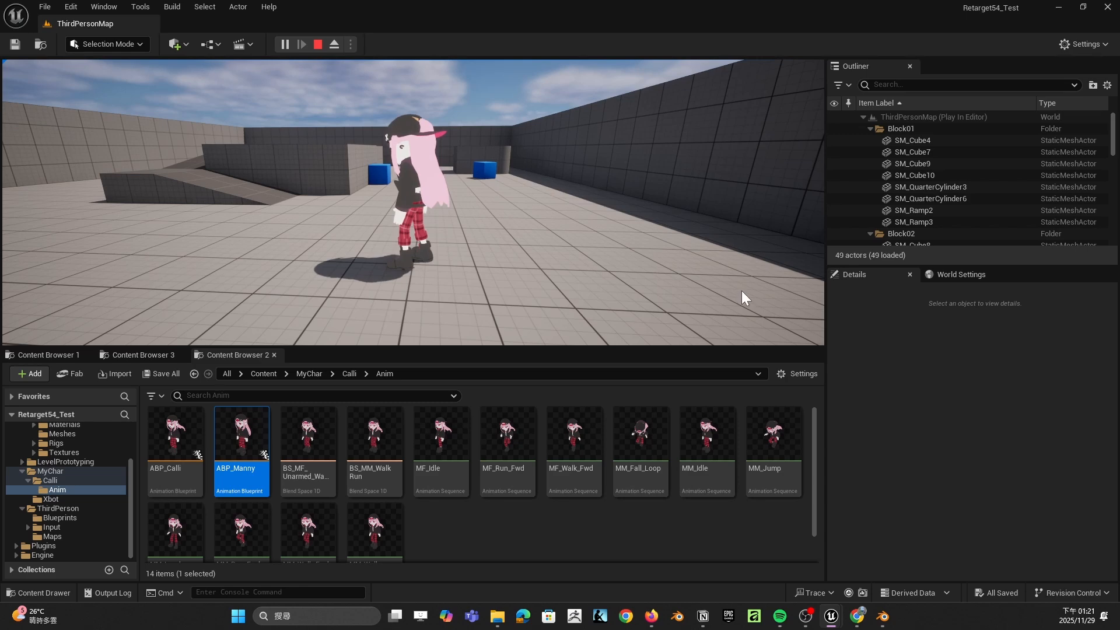
pyautogui.press('Escape')
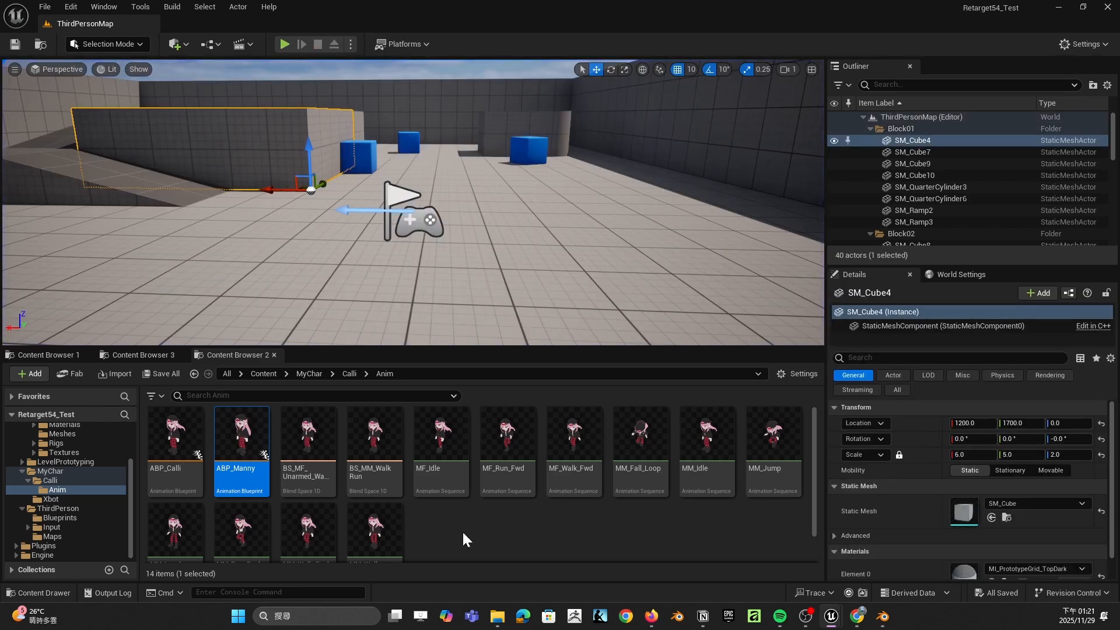
# Step: Reopen ABP_Manny and select the Kawaii Physics node in the AnimGraph
pyautogui.doubleClick(225, 456)
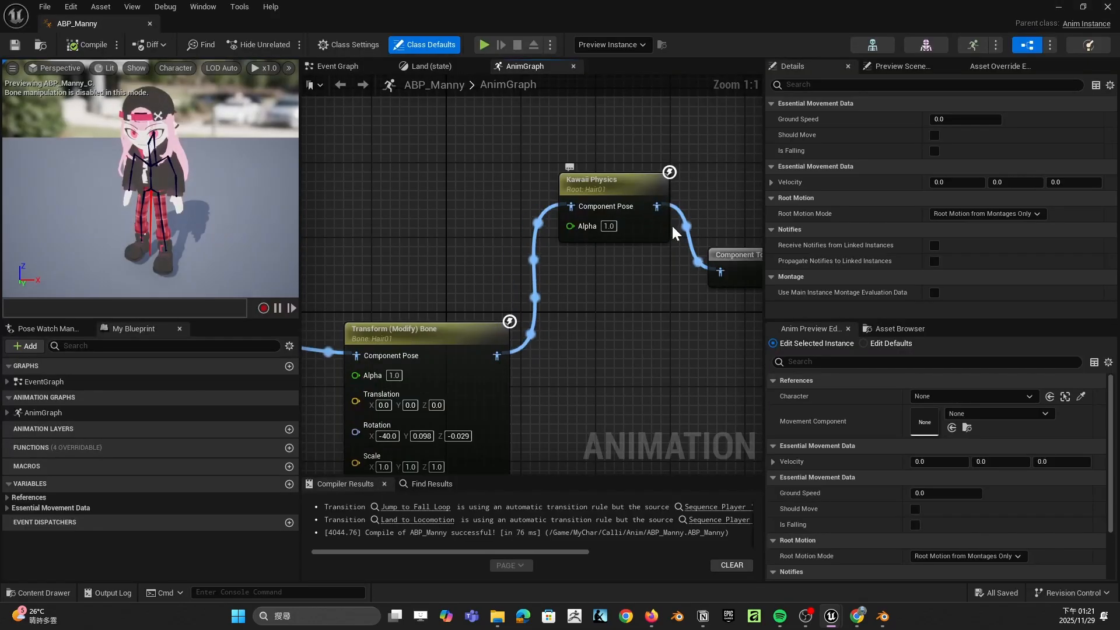
pyautogui.moveTo(668, 305); pyautogui.dragTo(565, 310, button='right')
pyautogui.click(514, 182)
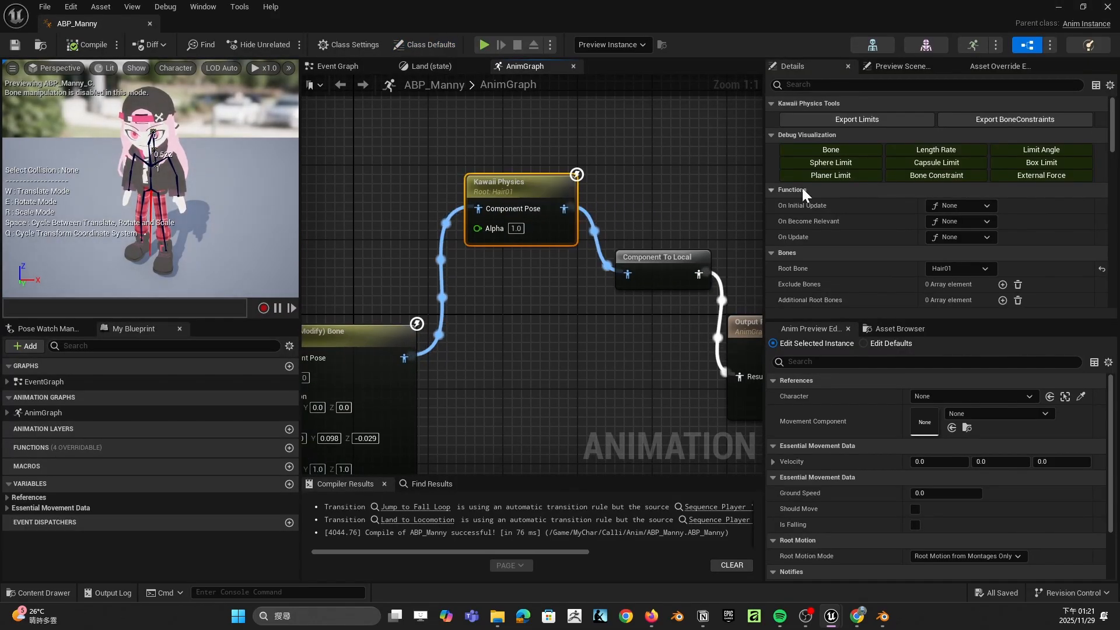
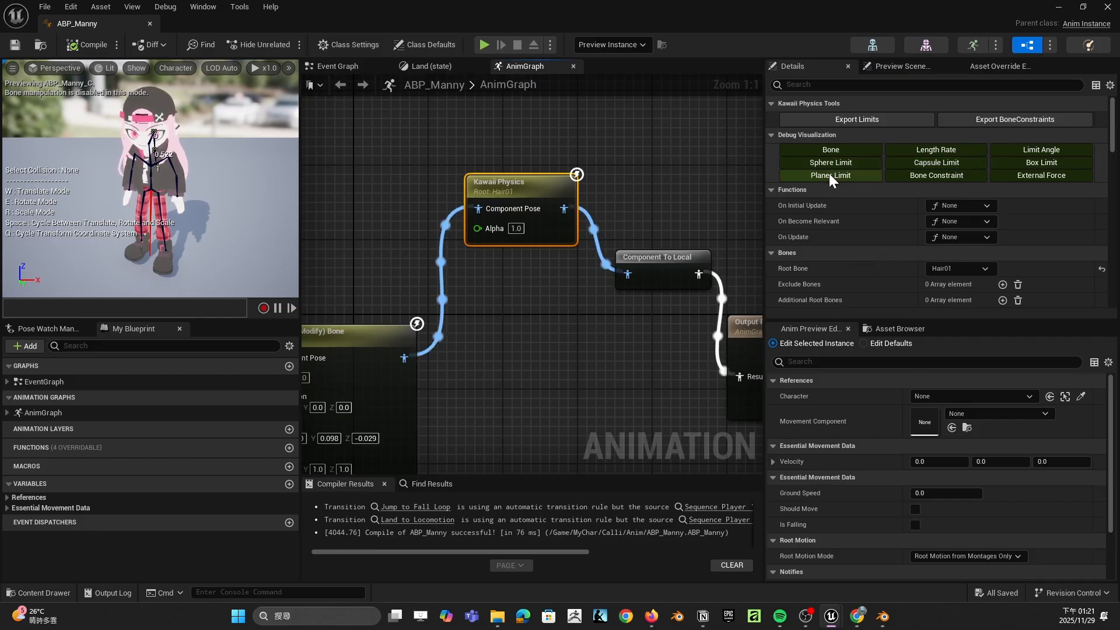
# Step: Review the Kawaii Physics node's physics, limits, world collision, external force and bone constraint settings
pyautogui.scroll(-4, 870, 210)
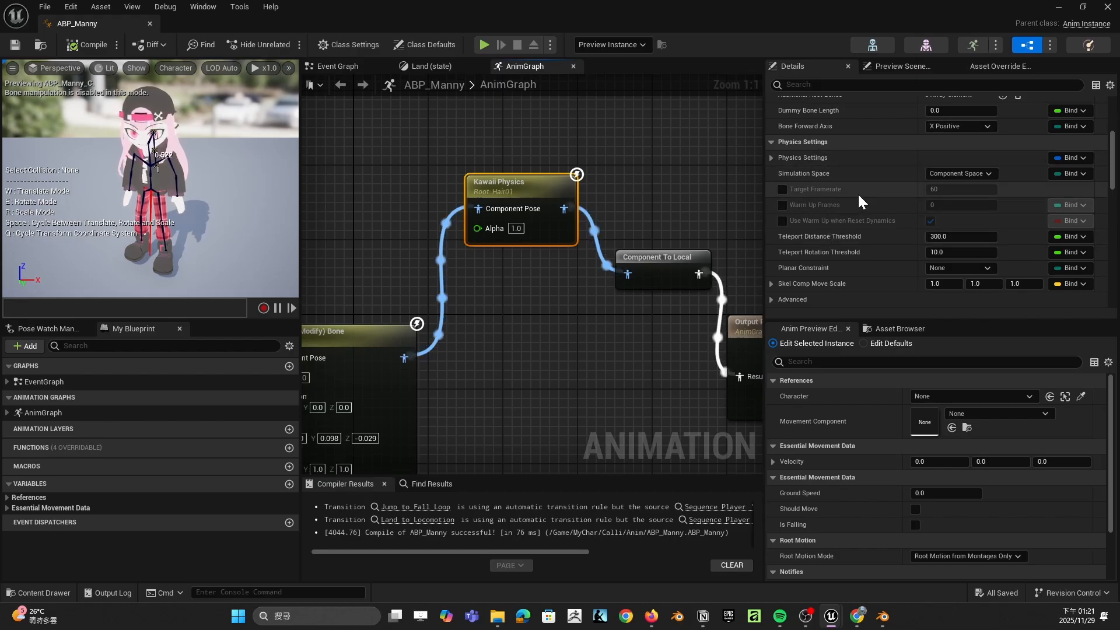
pyautogui.scroll(-8, 846, 254)
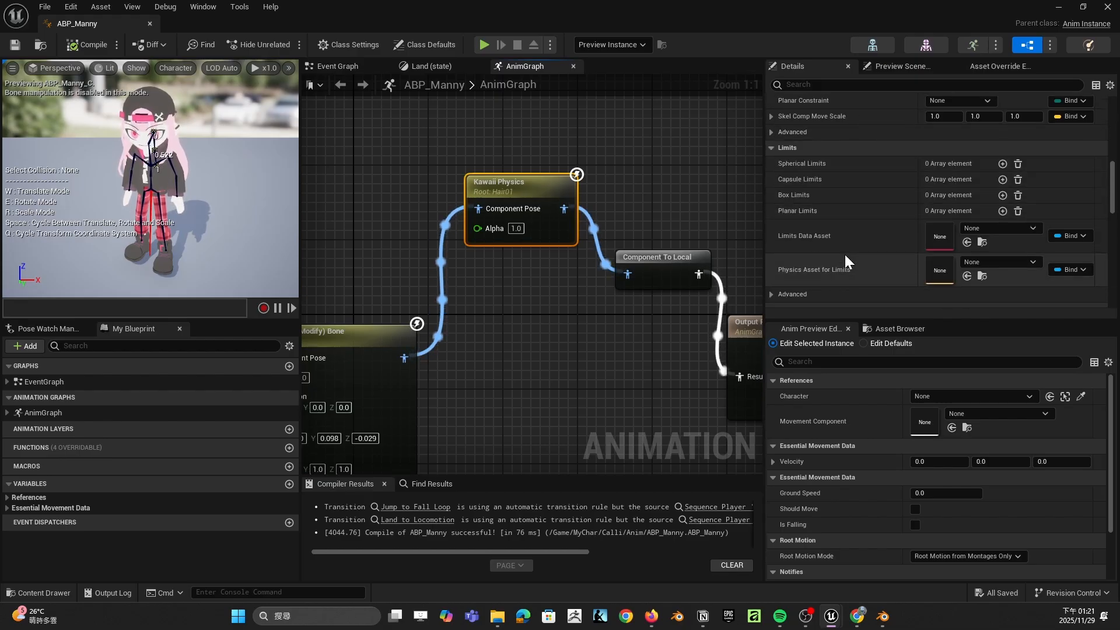
pyautogui.scroll(-5, 814, 217)
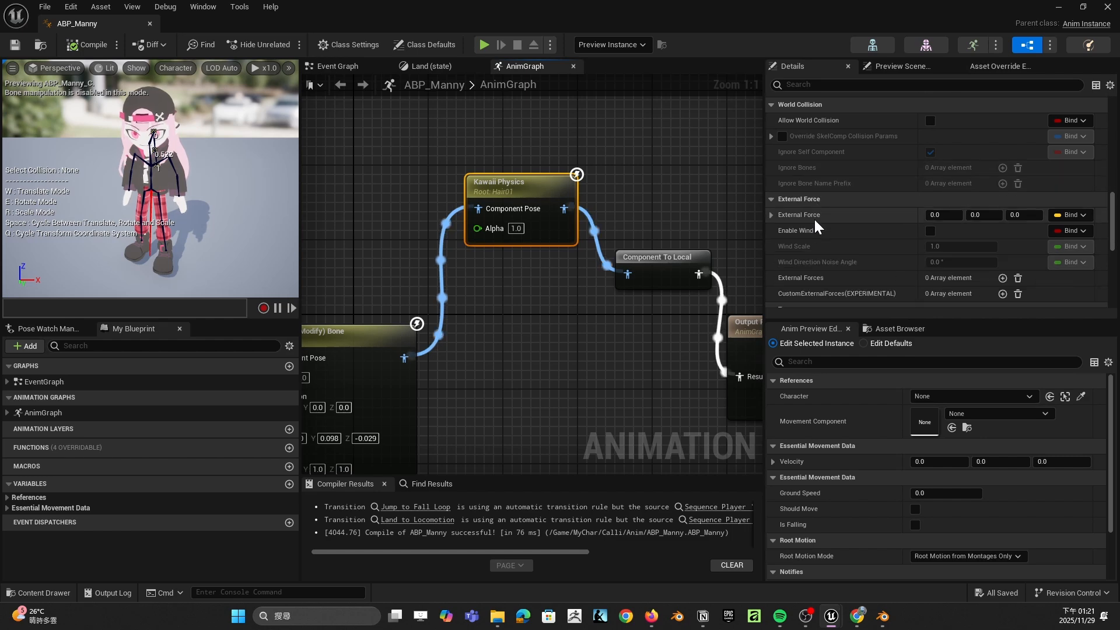
pyautogui.scroll(-4, 834, 197)
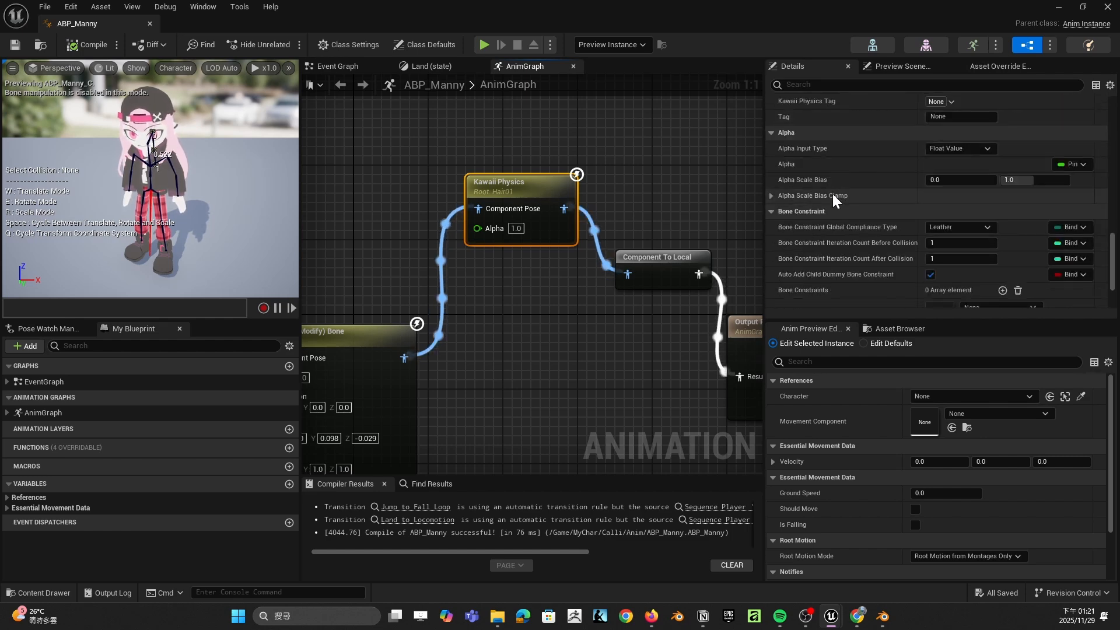
pyautogui.scroll(-4, 836, 242)
pyautogui.scroll(10, 833, 236)
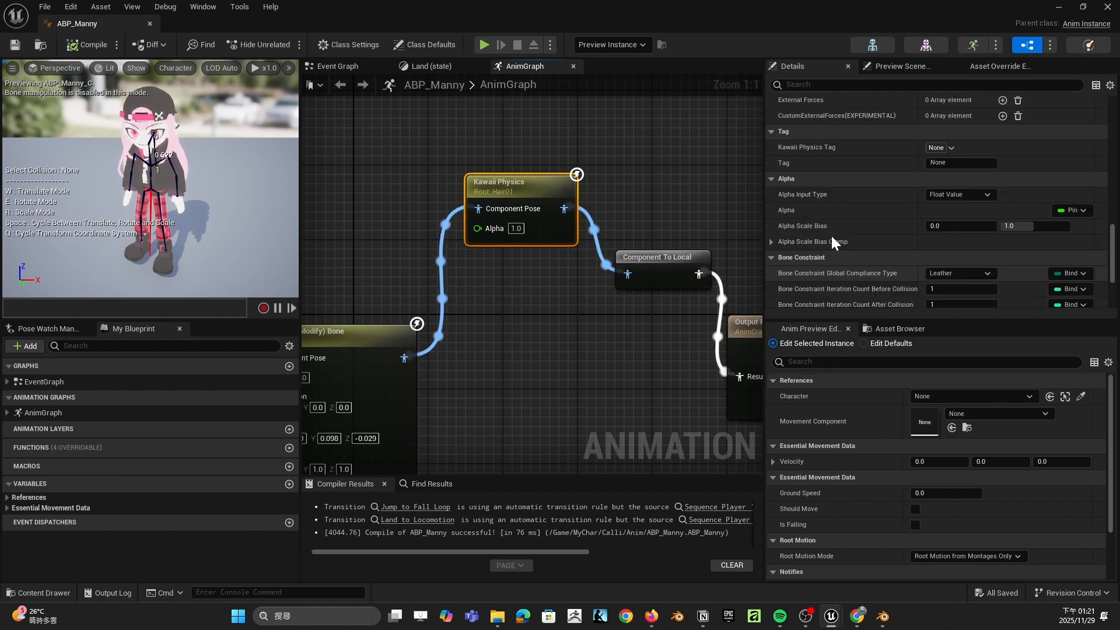
pyautogui.scroll(1, 830, 234)
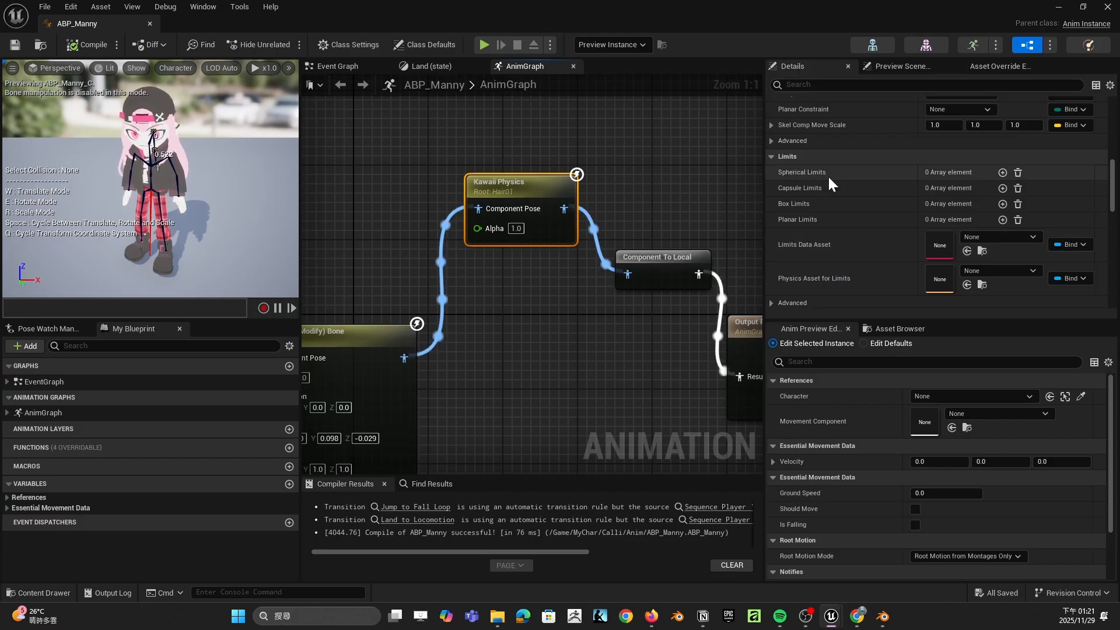
pyautogui.scroll(4, 828, 175)
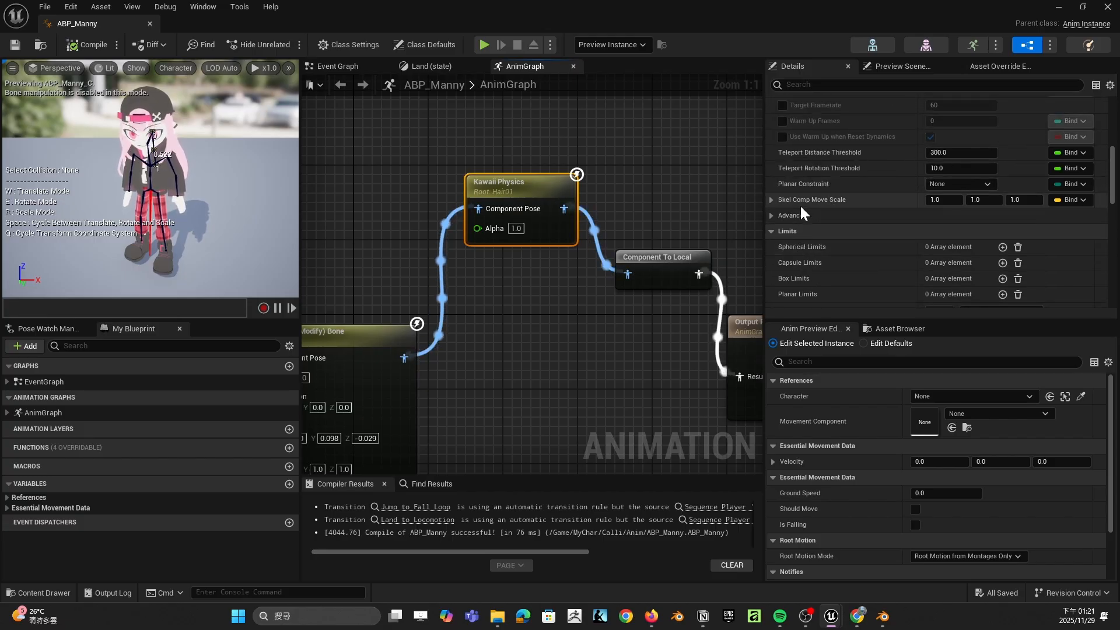
pyautogui.scroll(4, 801, 205)
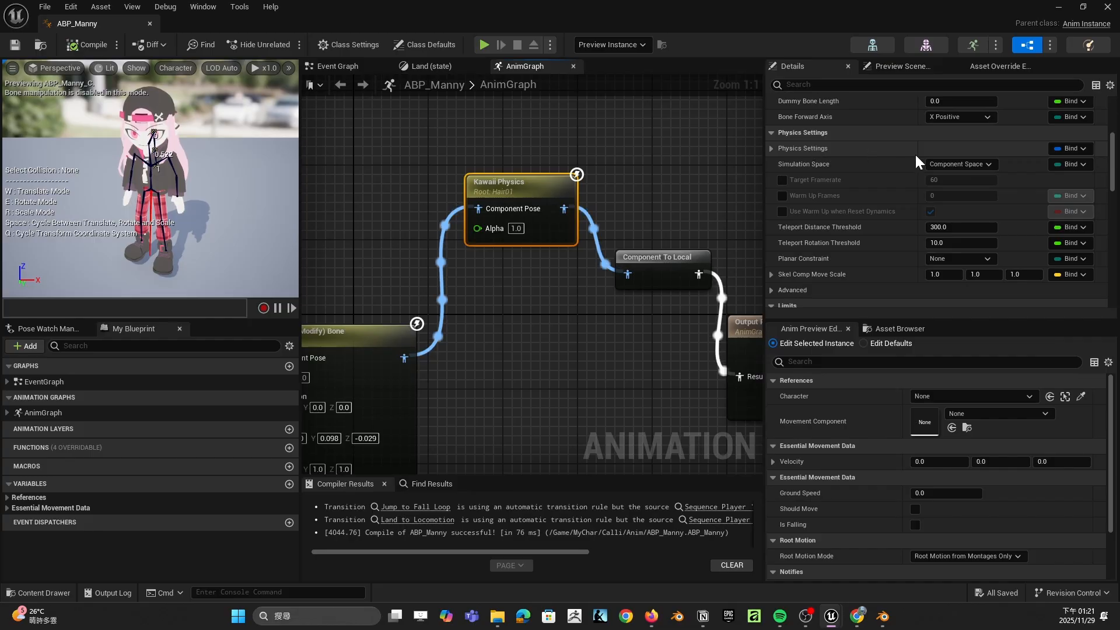
# Step: Add one spherical limit to the Kawaii Physics node and set its Radius to 30
pyautogui.scroll(-1, 803, 237)
pyautogui.scroll(-2, 802, 237)
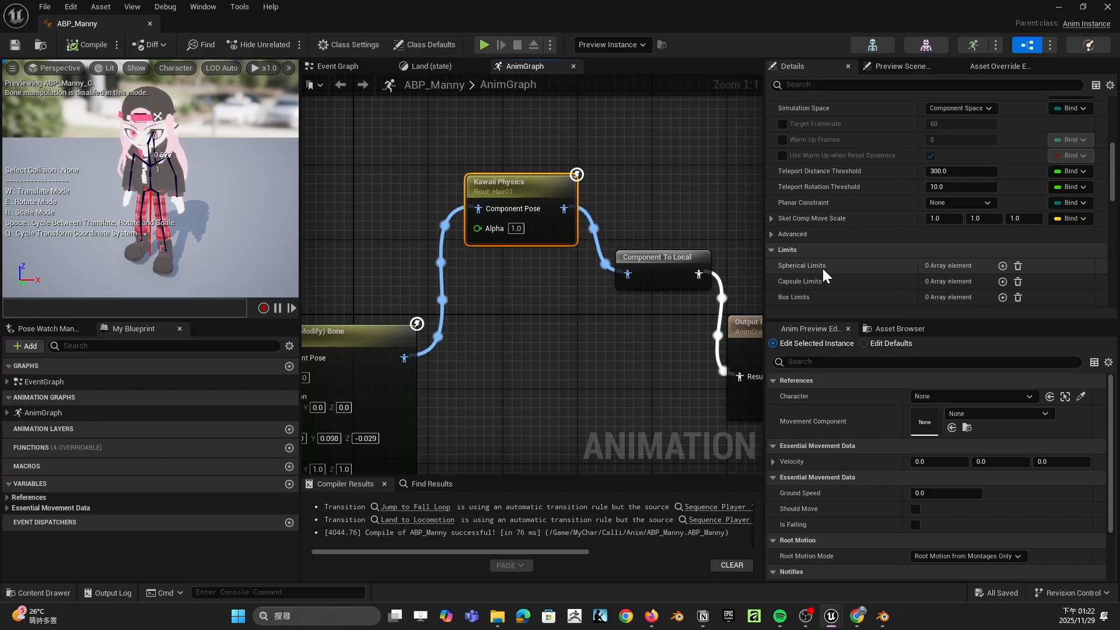
pyautogui.click(1003, 266)
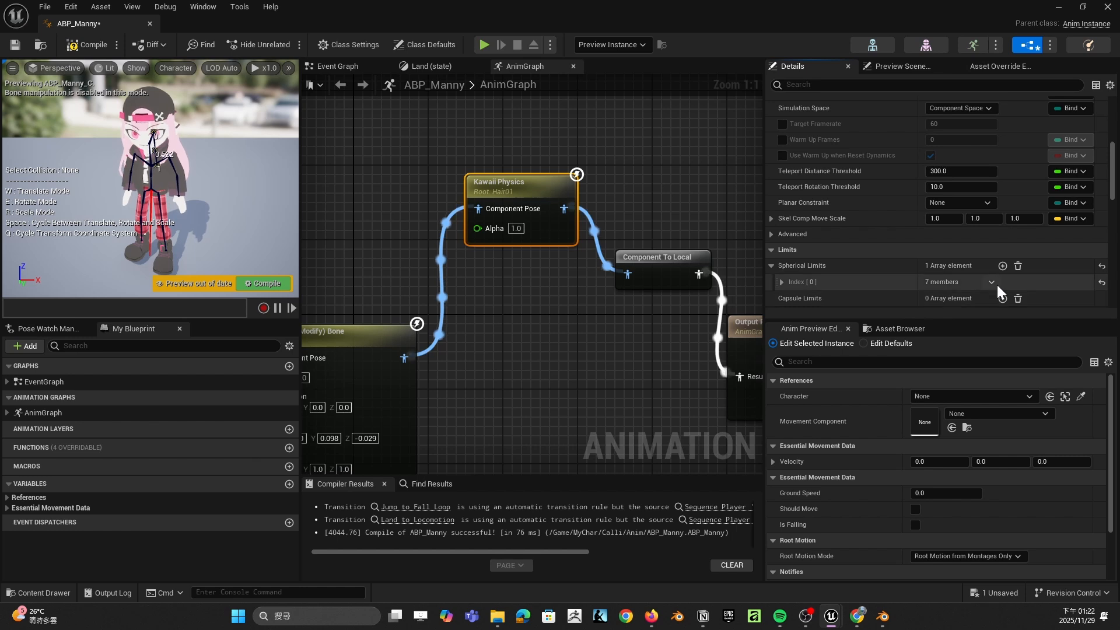
pyautogui.click(783, 282)
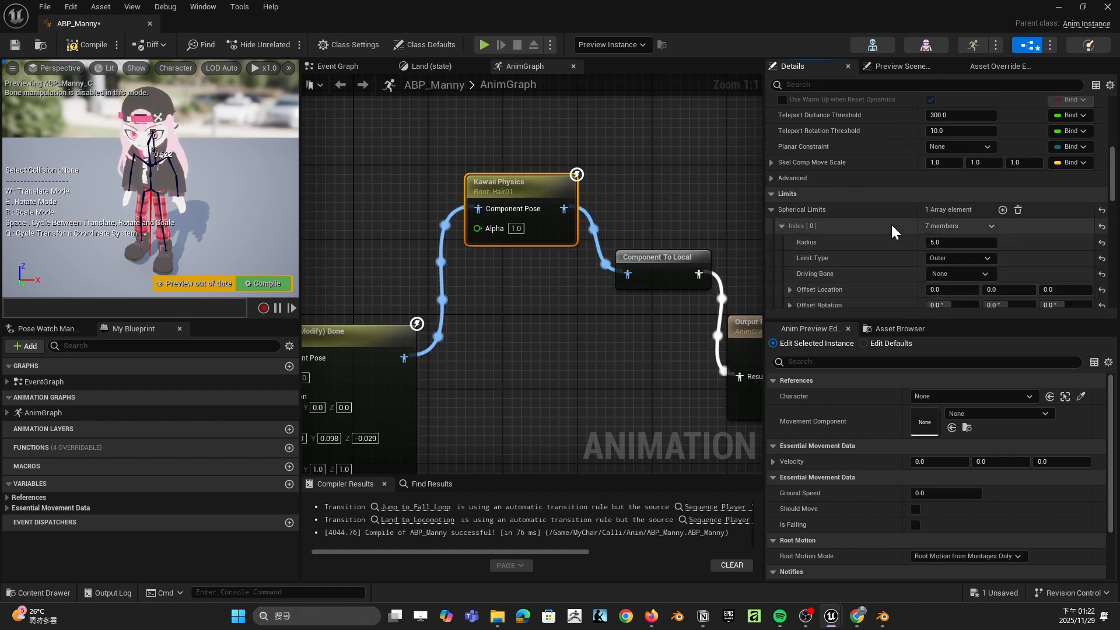
pyautogui.scroll(-3, 891, 223)
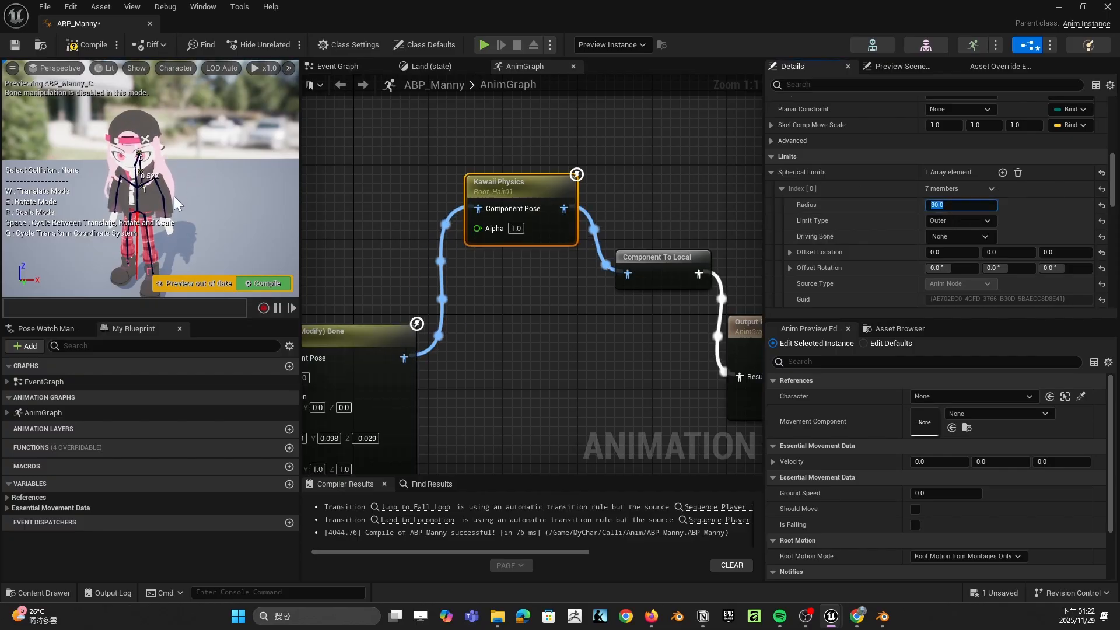
pyautogui.moveTo(175, 198); pyautogui.dragTo(181, 224, button='right')
pyautogui.press('s')
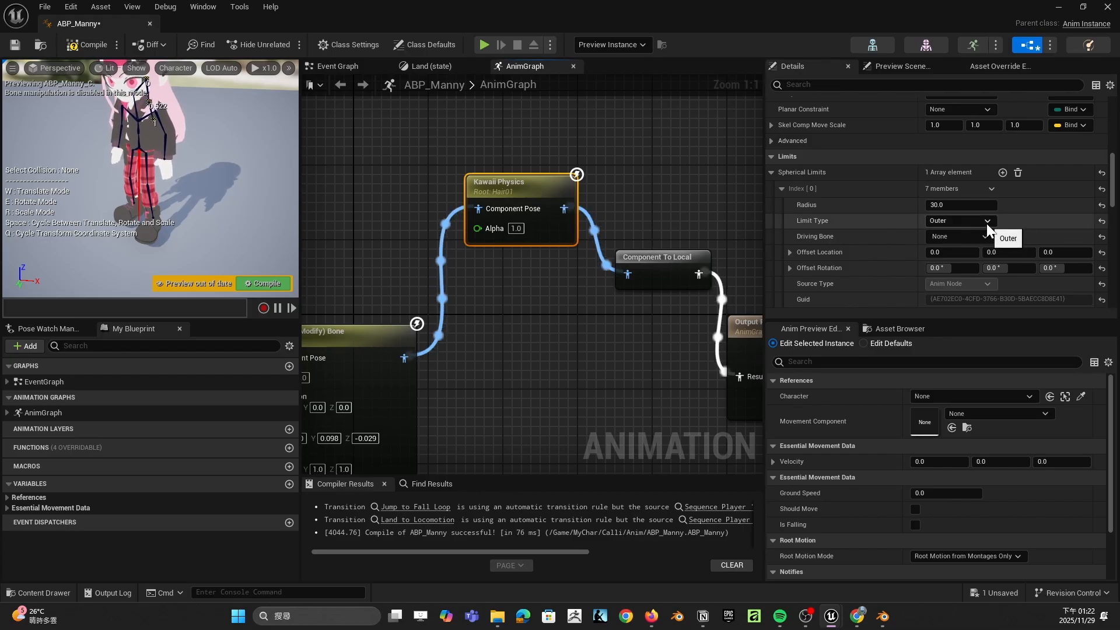
# Step: Set the spherical limit's Driving Bone to Head and inspect the sphere around the character's head in the preview
pyautogui.scroll(-3, 1021, 226)
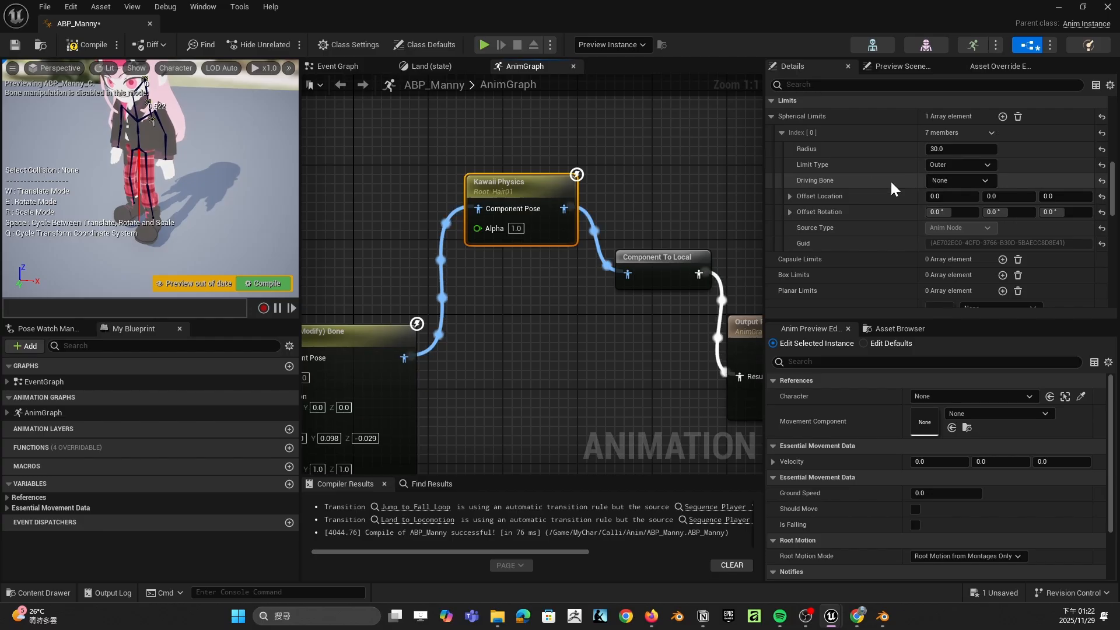
pyautogui.click(967, 181)
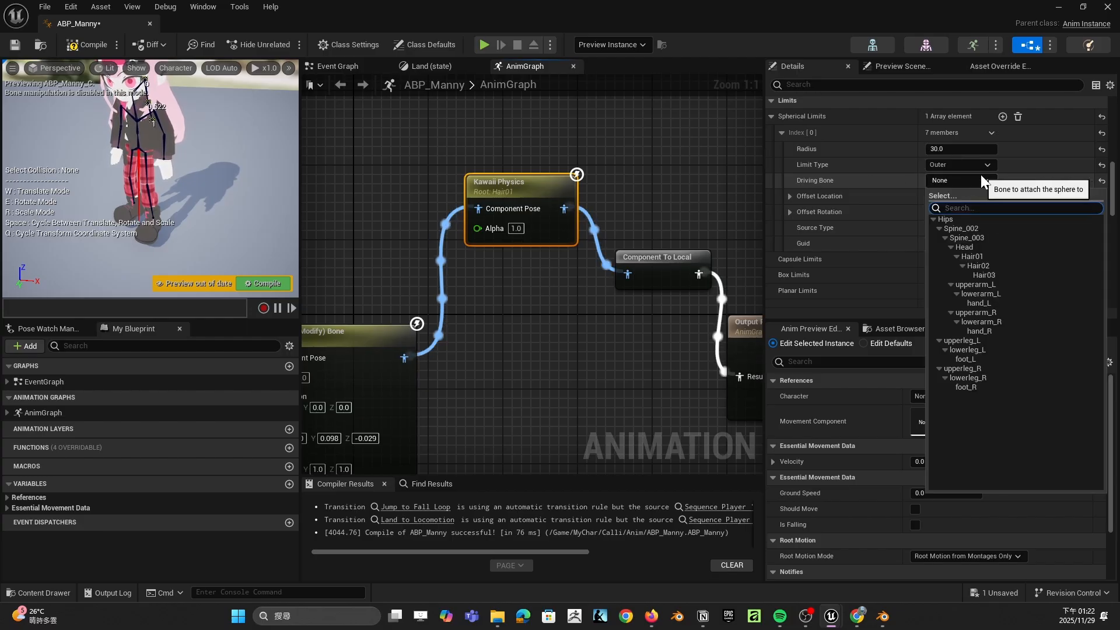
pyautogui.click(982, 244)
pyautogui.press('w')
pyautogui.moveTo(150, 178); pyautogui.dragTo(150, 146, button='right')
pyautogui.moveTo(186, 208); pyautogui.dragTo(178, 202, button='right')
pyautogui.press('s')
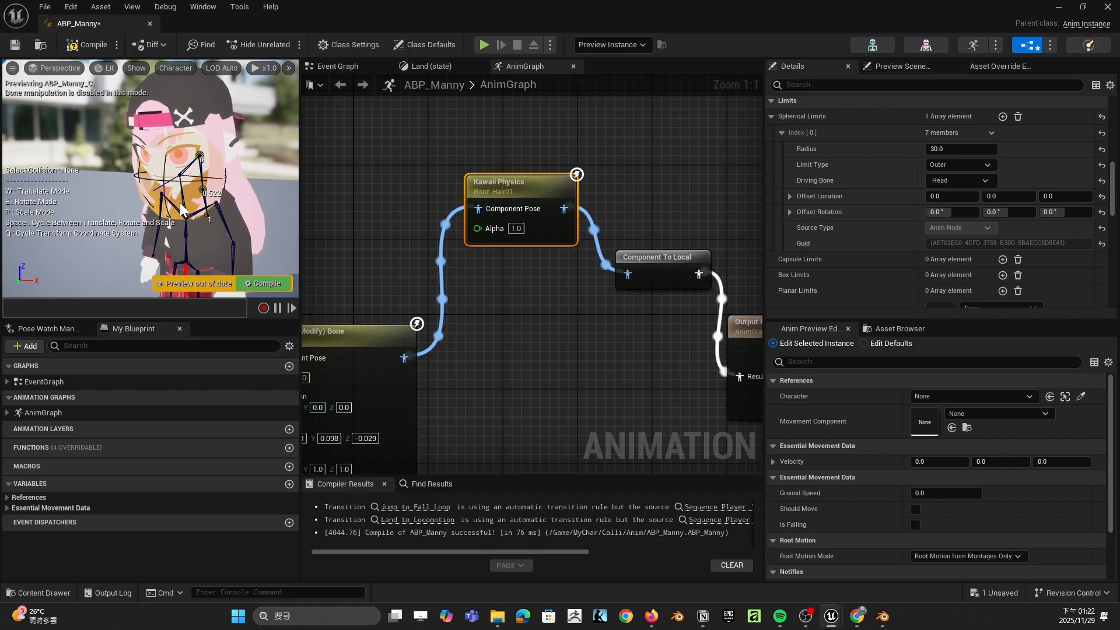
pyautogui.moveTo(180, 208); pyautogui.dragTo(135, 208, button='right')
pyautogui.press('d')
pyautogui.press('d')
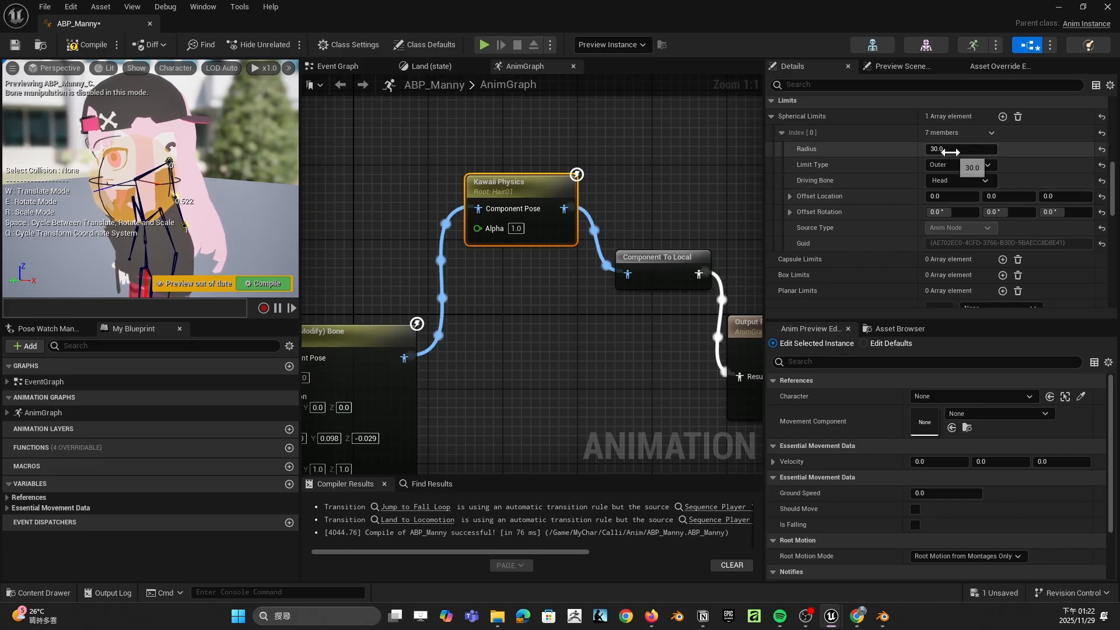
# Step: Set the head sphere's Radius to 30 and its Offset Location Y to about -23.34
pyautogui.moveTo(961, 149); pyautogui.dragTo(969, 149)
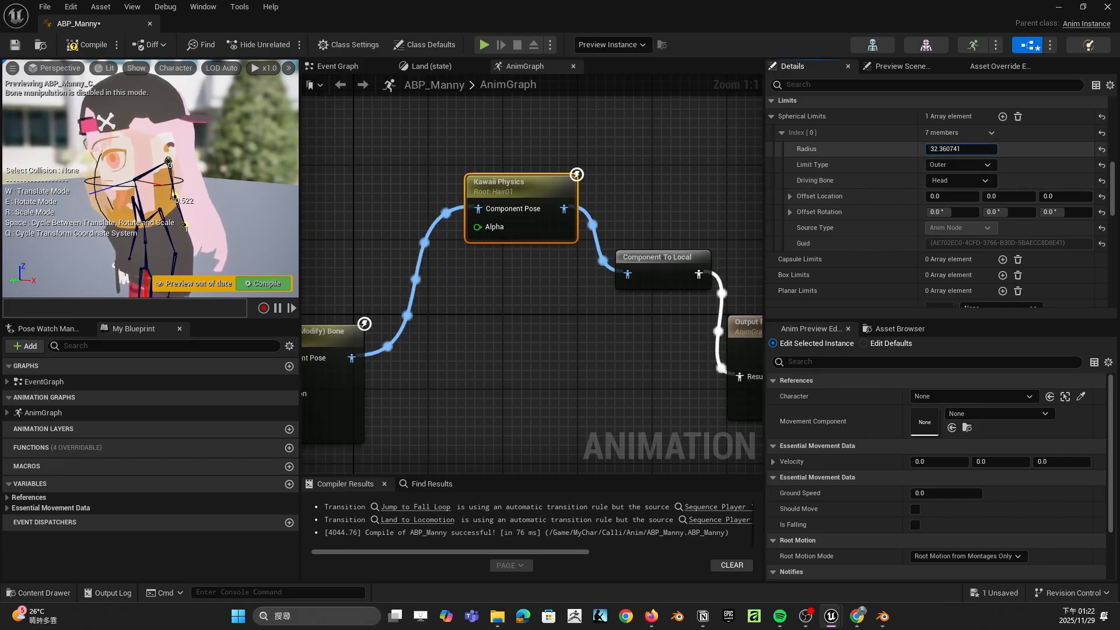
pyautogui.click(948, 149)
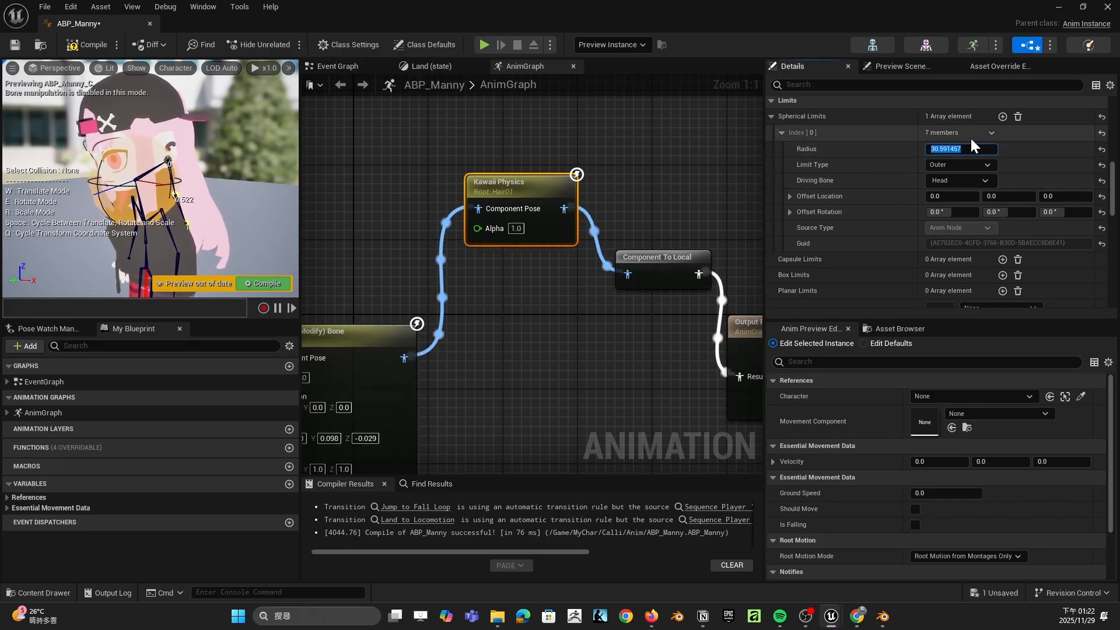
pyautogui.write('30')
pyautogui.press('Return')
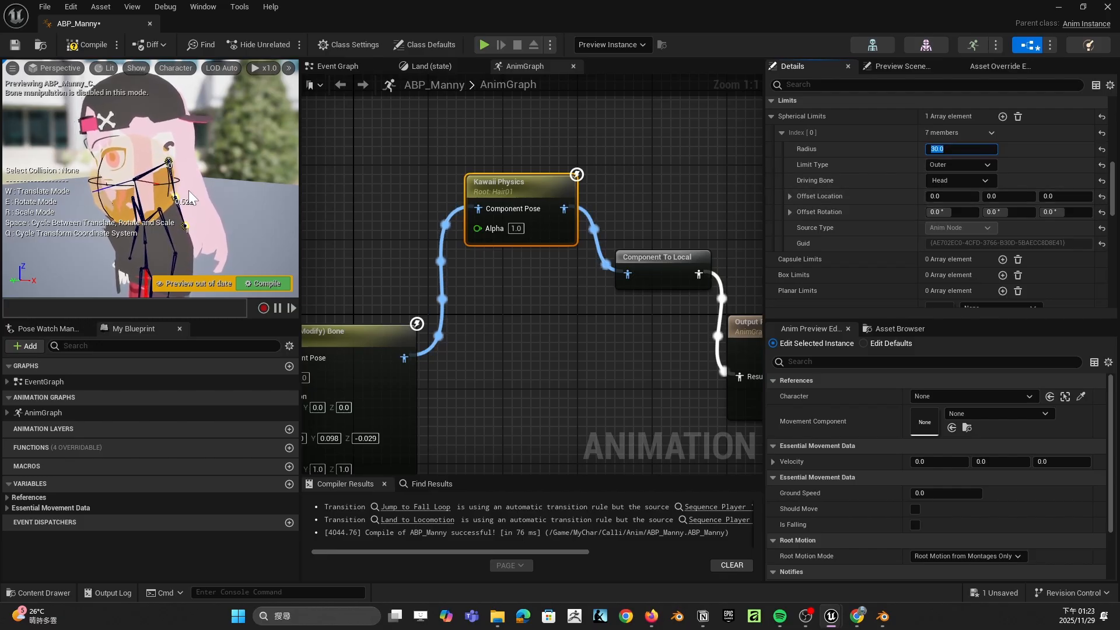
pyautogui.moveTo(1008, 196)
pyautogui.mouseDown()
pyautogui.moveTo(1019, 196)
pyautogui.moveTo(985, 196)
pyautogui.moveTo(1027, 198)
pyautogui.mouseUp()
pyautogui.click(1026, 197)
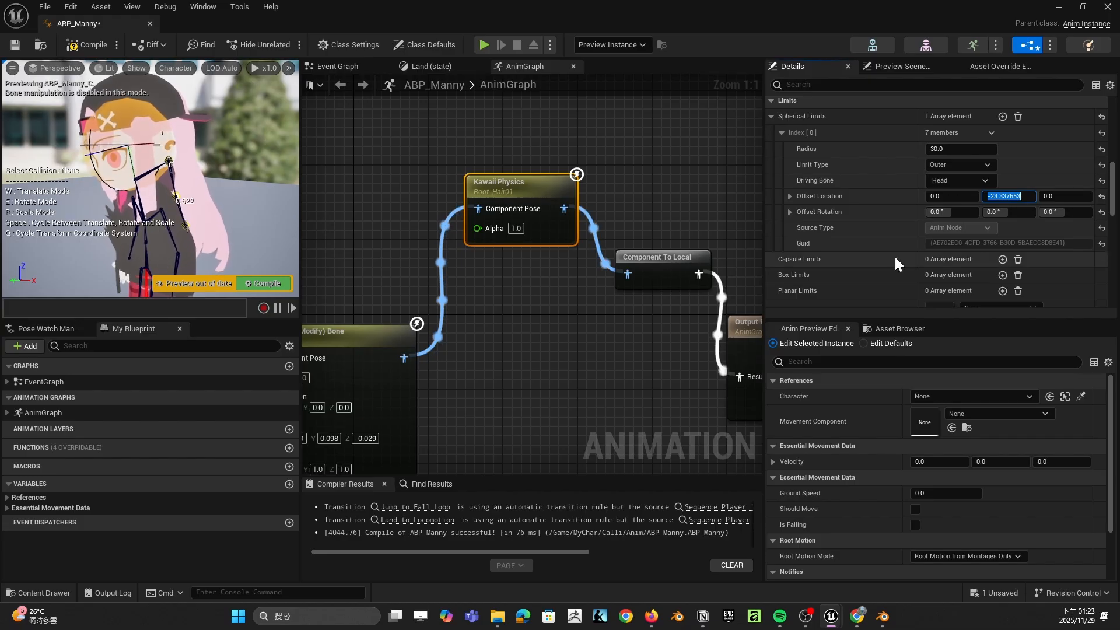
# Step: Add a second spherical limit driven by Spine_003 with Radius 30, and compile and save ABP_Manny
pyautogui.click(783, 132)
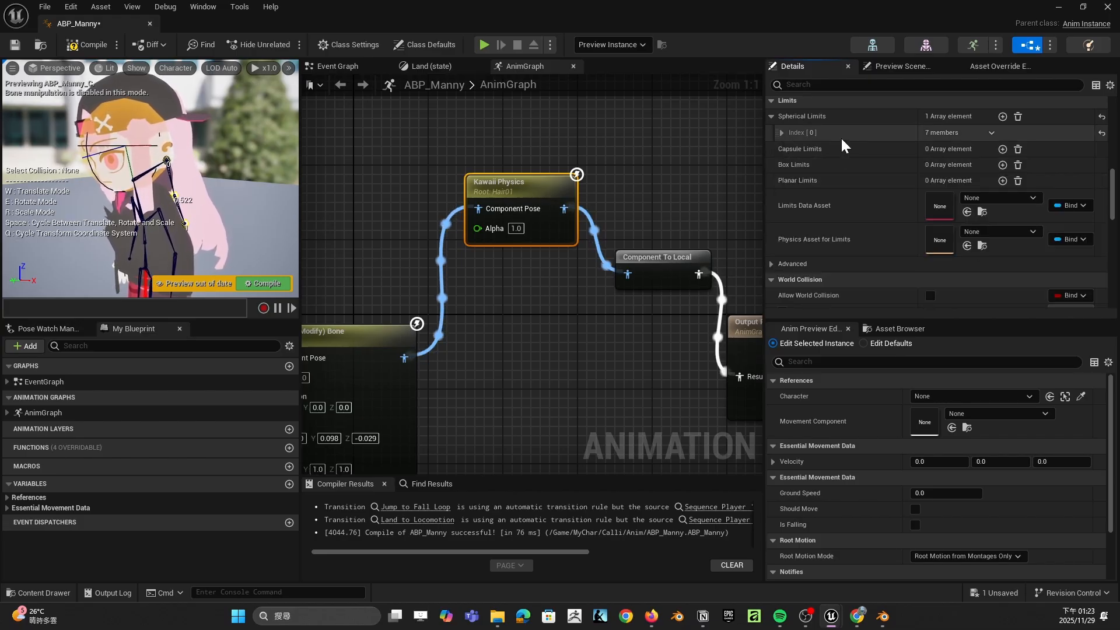
pyautogui.click(1003, 116)
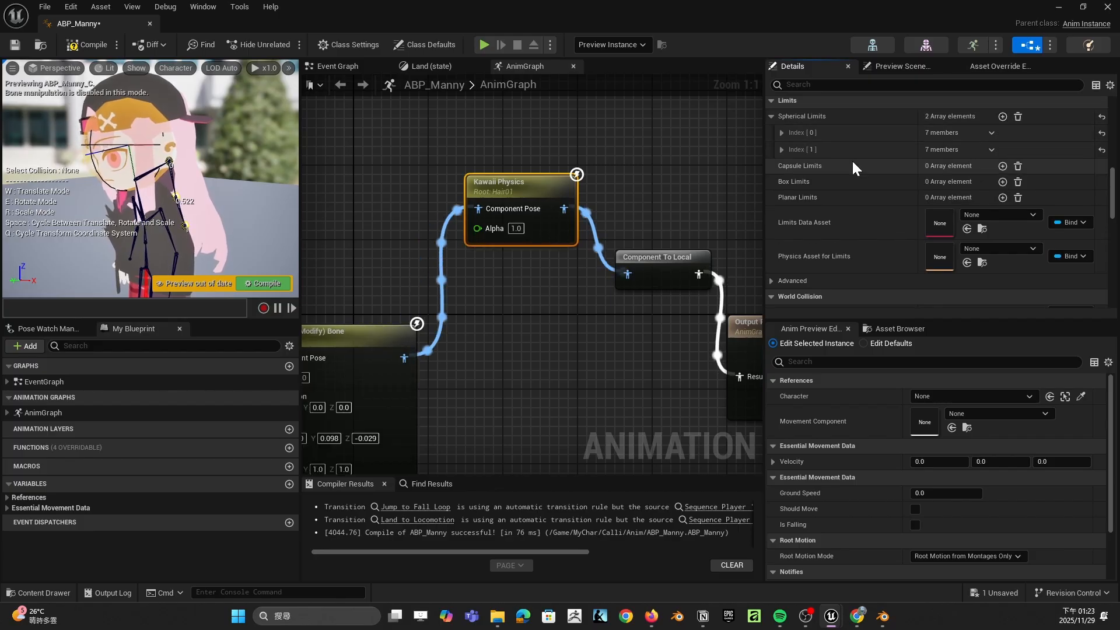
pyautogui.click(781, 149)
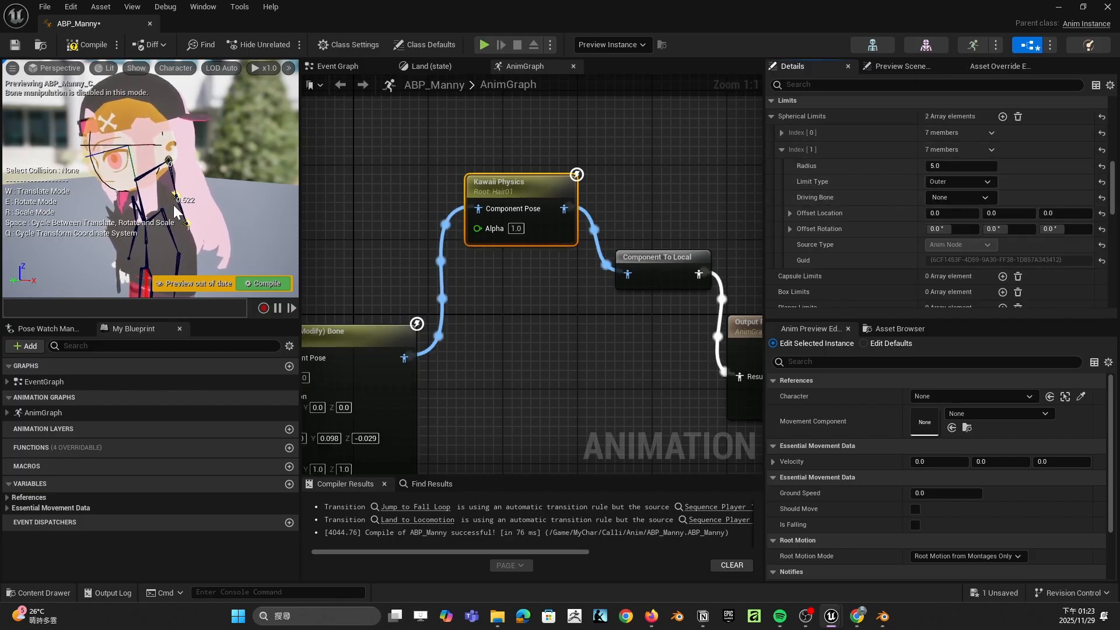
pyautogui.moveTo(174, 206); pyautogui.dragTo(158, 238, button='right')
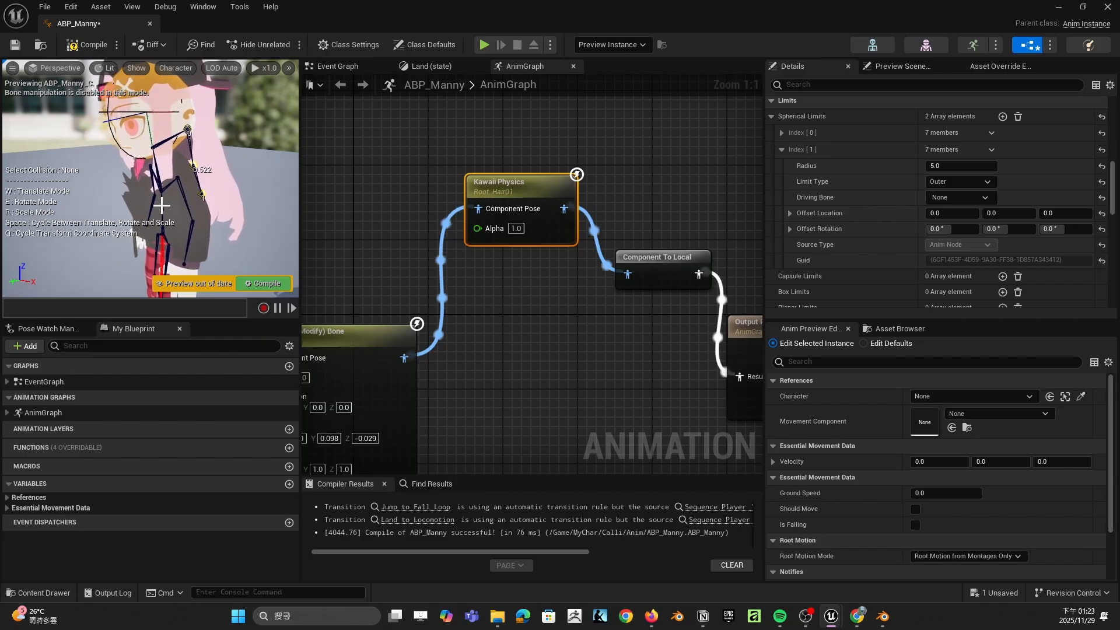
pyautogui.click(968, 197)
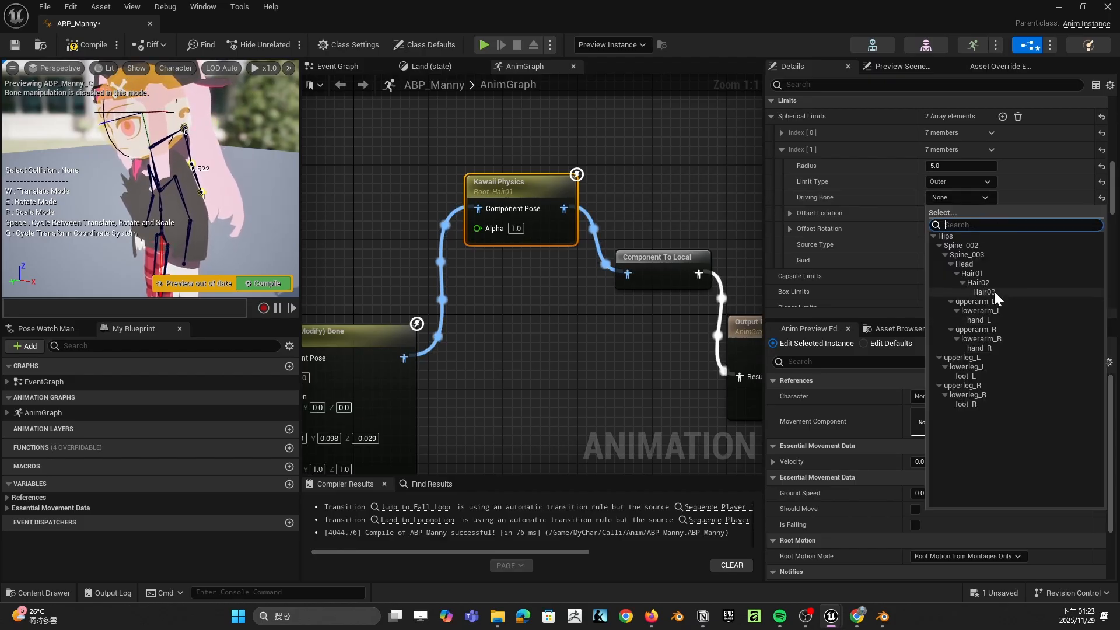
pyautogui.click(986, 254)
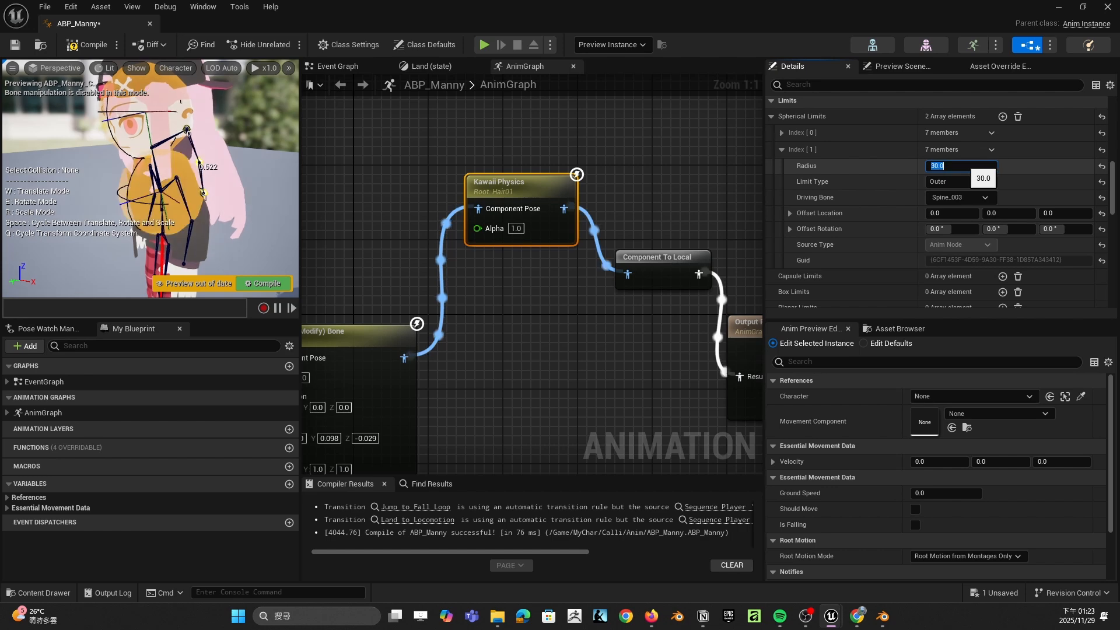
pyautogui.moveTo(149, 175); pyautogui.dragTo(181, 175, button='right')
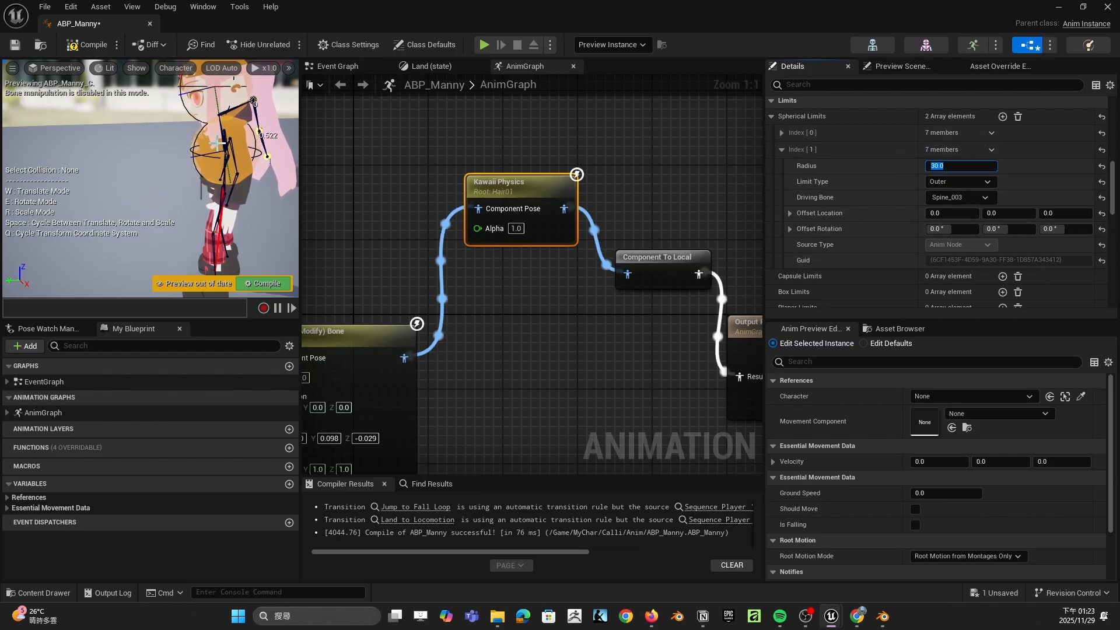
pyautogui.moveTo(217, 143); pyautogui.dragTo(320, 113, button='right')
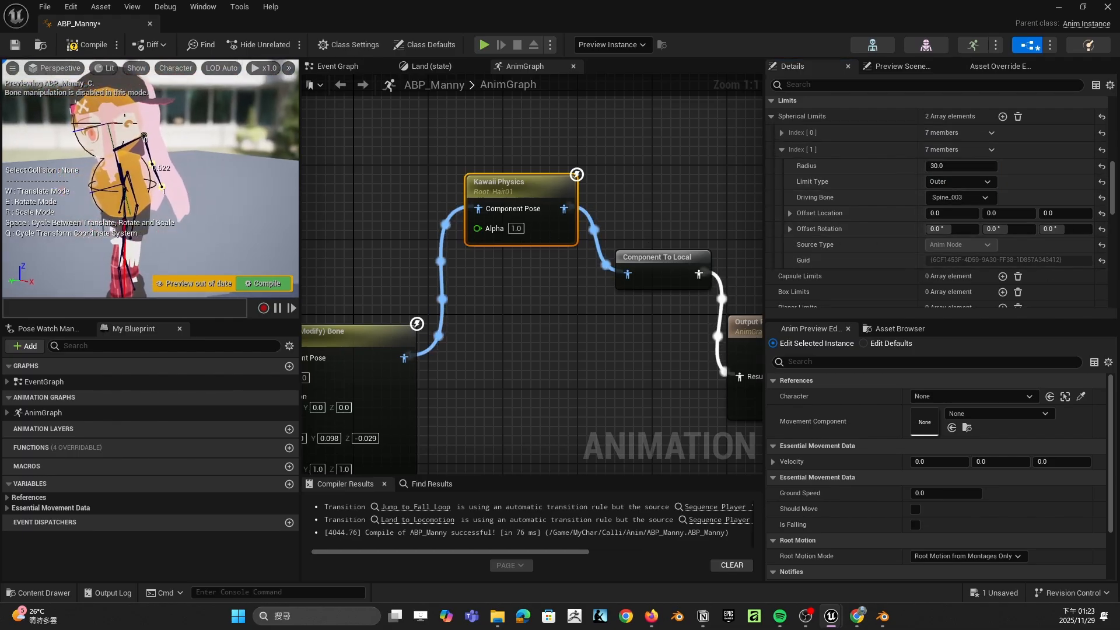
pyautogui.click(91, 50)
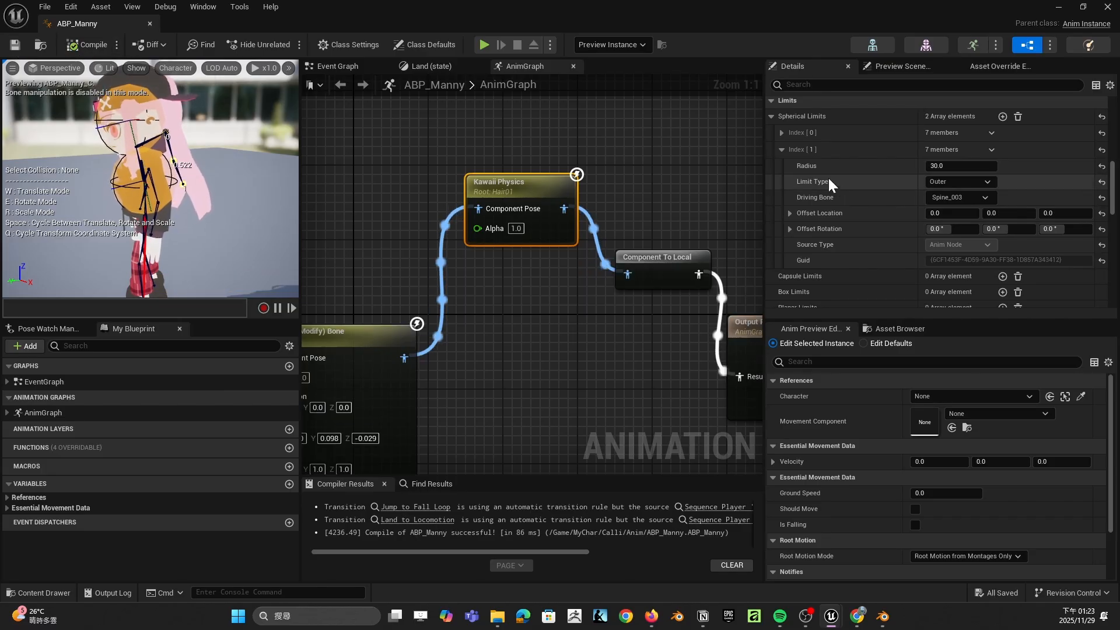
# Step: Review the Kawaii Physics node's world collision, limits, physics, bone and debug visualization settings
pyautogui.scroll(-5, 1038, 198)
pyautogui.scroll(-4, 1035, 196)
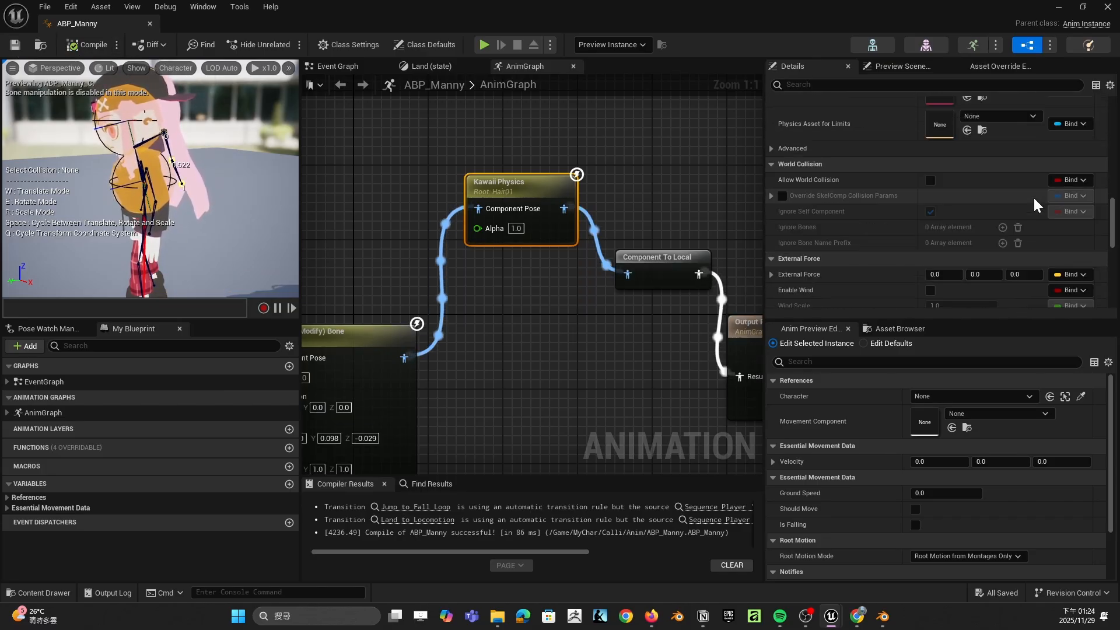
pyautogui.scroll(7, 1031, 196)
pyautogui.scroll(4, 1031, 196)
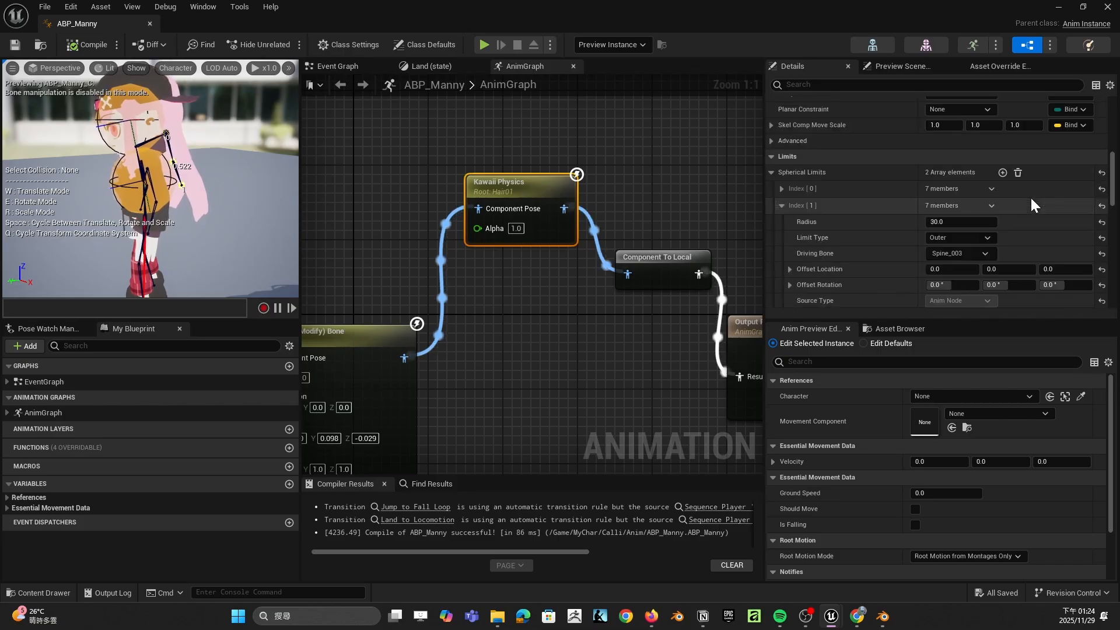
pyautogui.scroll(7, 1031, 200)
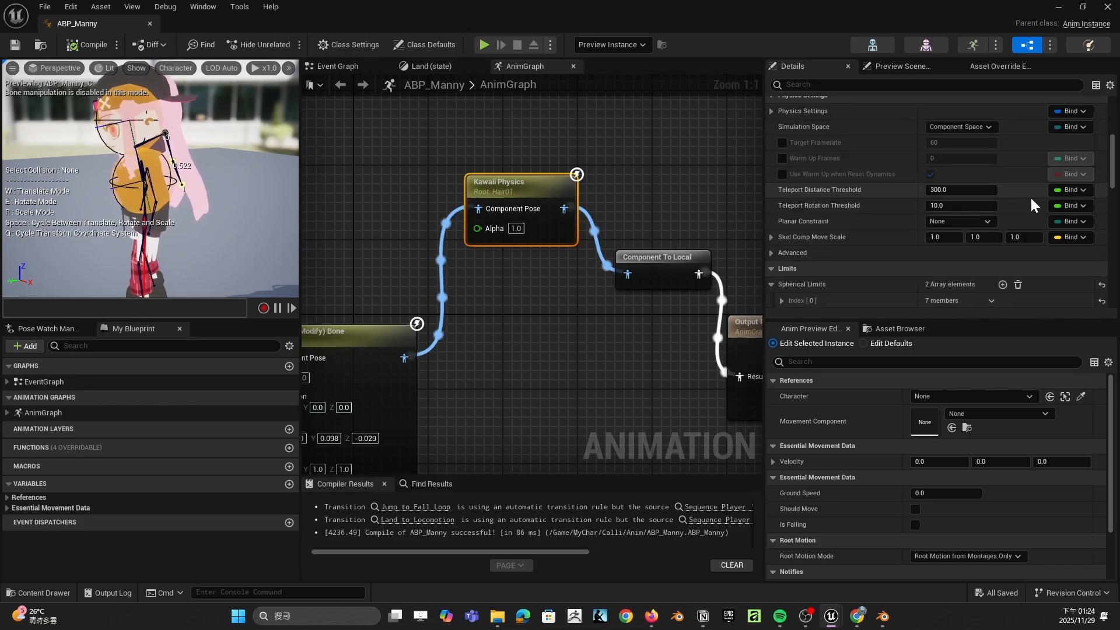
pyautogui.scroll(7, 1024, 198)
pyautogui.scroll(-3, 1022, 198)
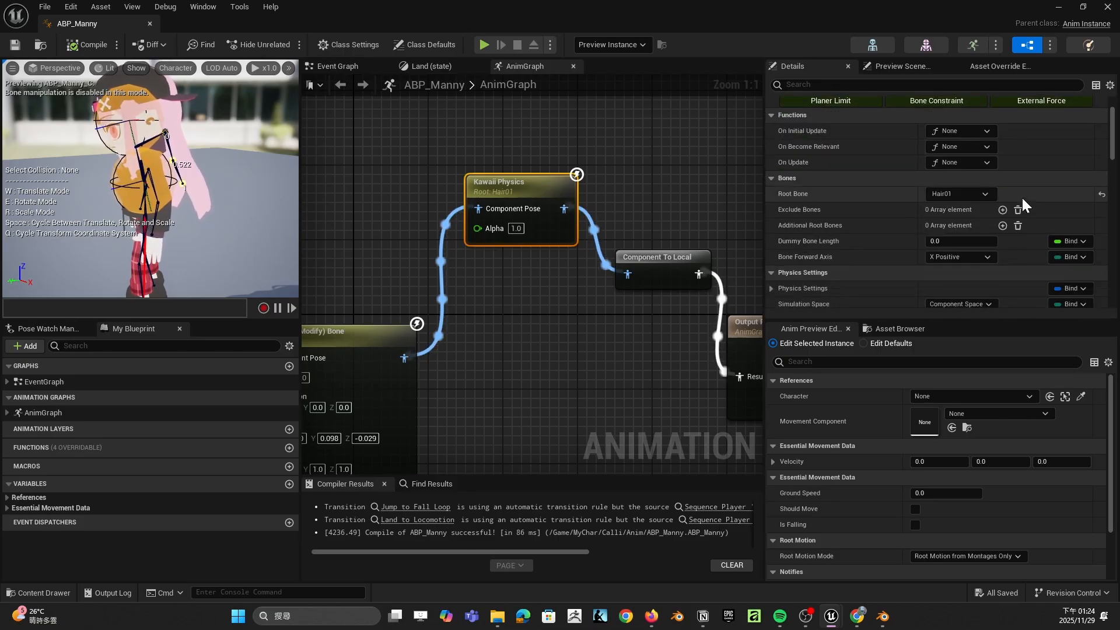
pyautogui.scroll(3, 1021, 196)
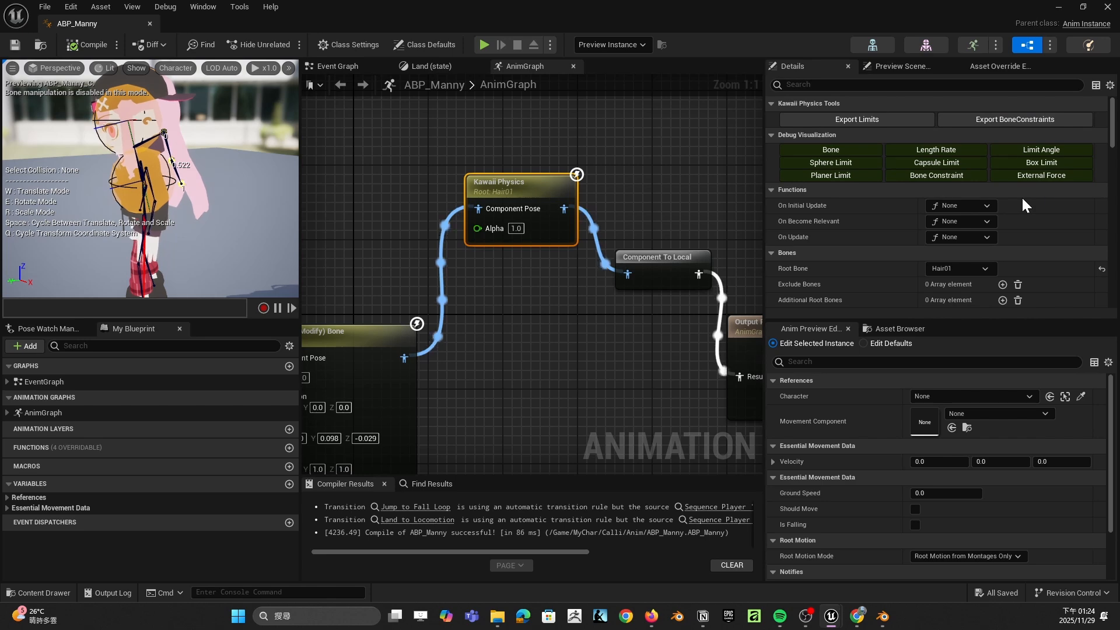
pyautogui.scroll(-6, 1015, 175)
# Step: Play-test ThirdPersonMap, running and jumping with the character to check the hair's collision with head and torso, and stop playing
pyautogui.click(1059, 7)
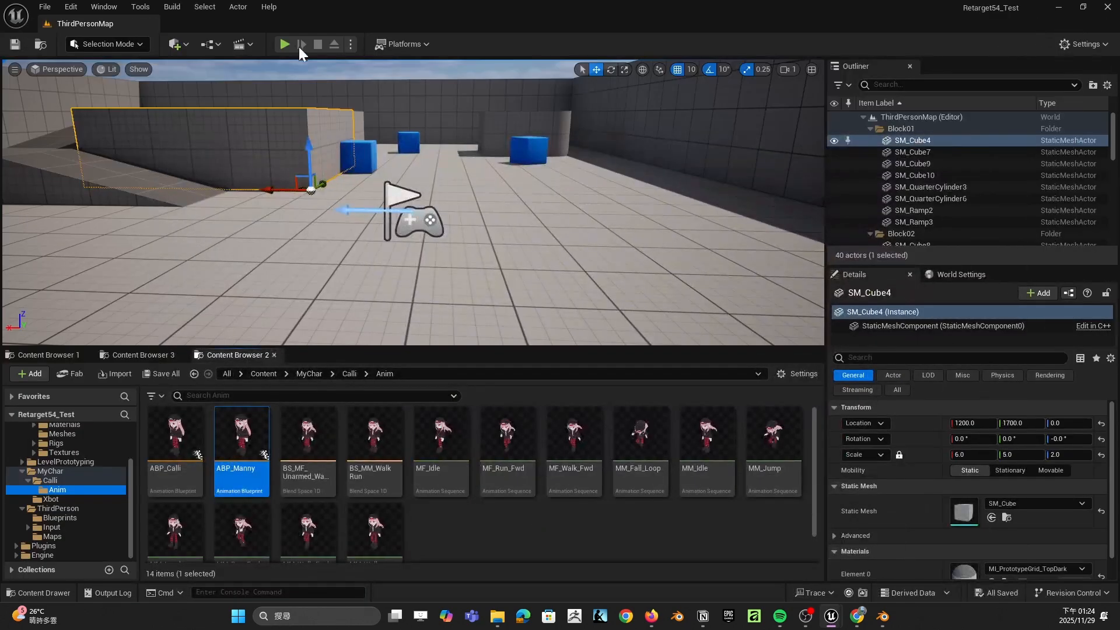
pyautogui.hotkey('alt', 'p')
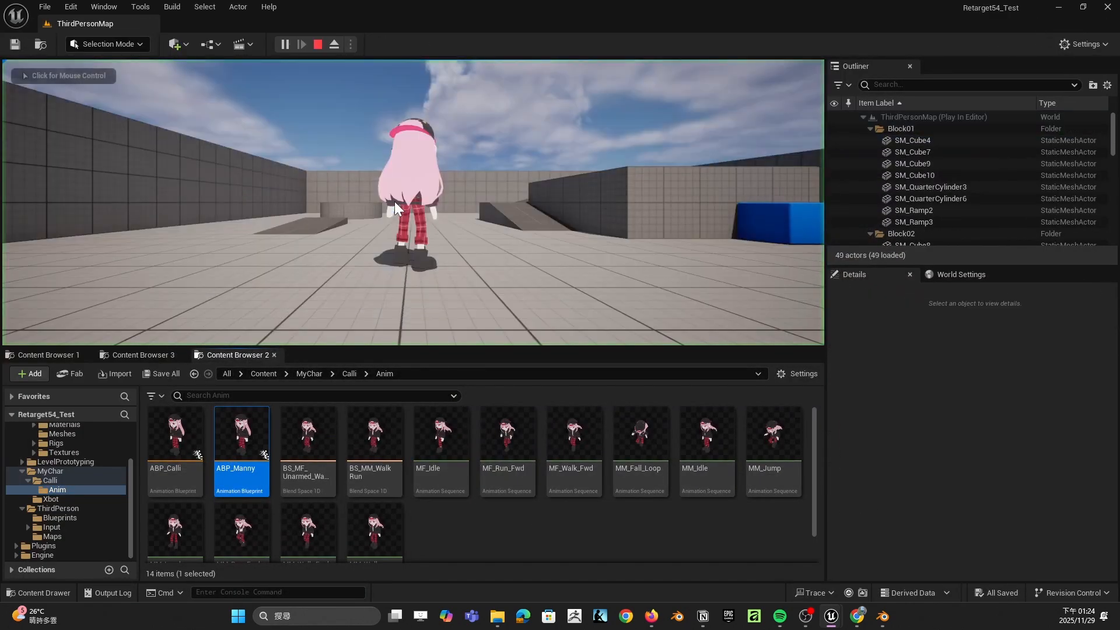
pyautogui.press('w')
pyautogui.press('space')
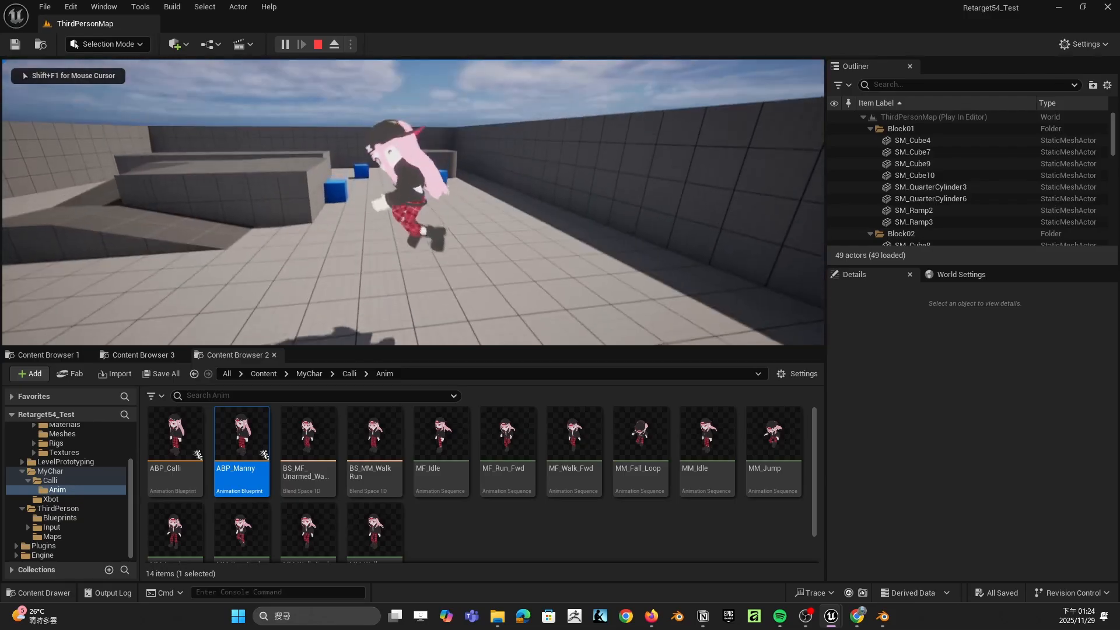
pyautogui.press('space')
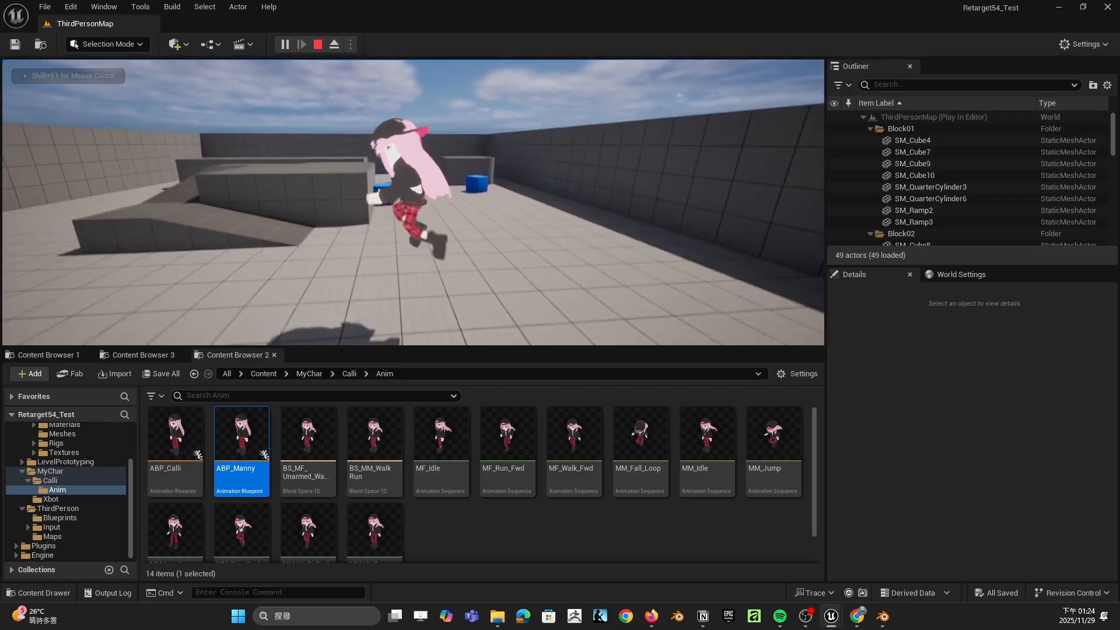
pyautogui.press('space')
pyautogui.press('space')
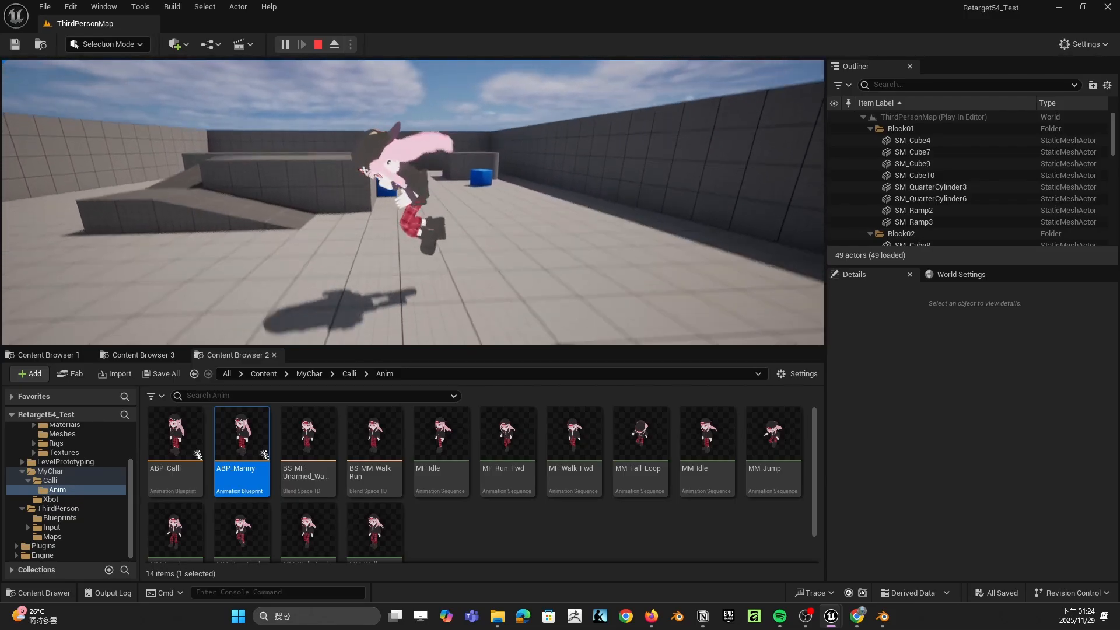
pyautogui.press('a')
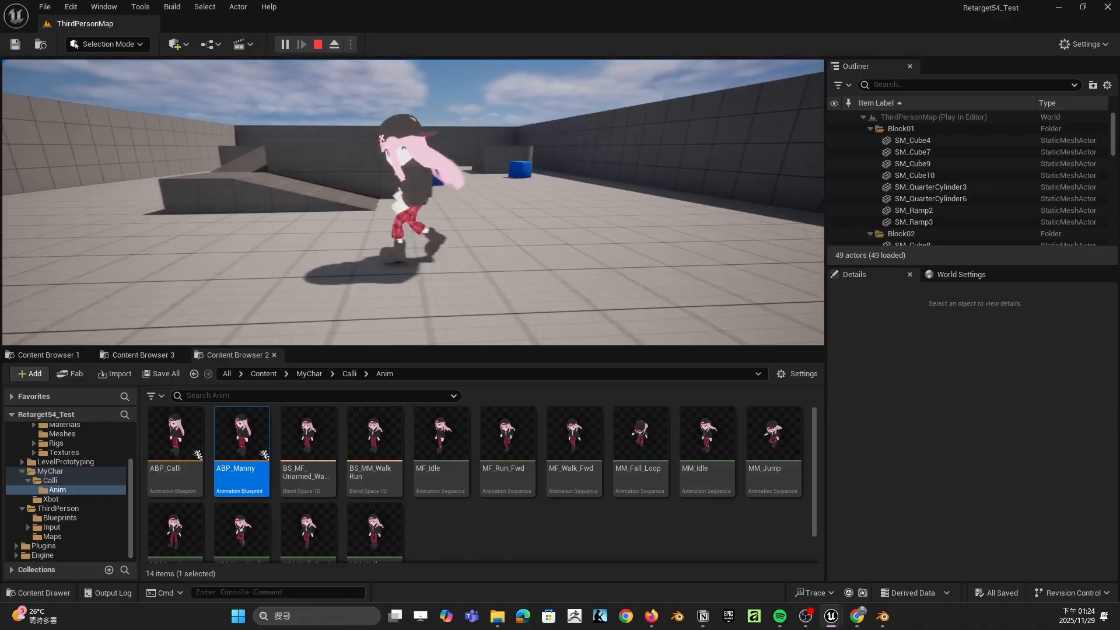
pyautogui.press('d')
pyautogui.press('a')
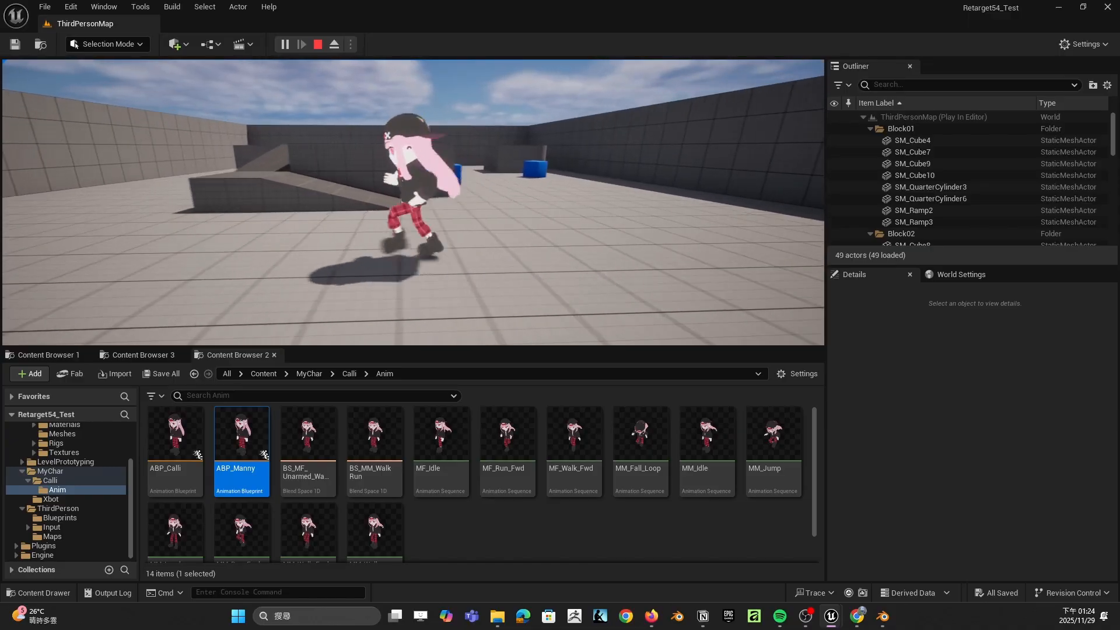
pyautogui.press('d')
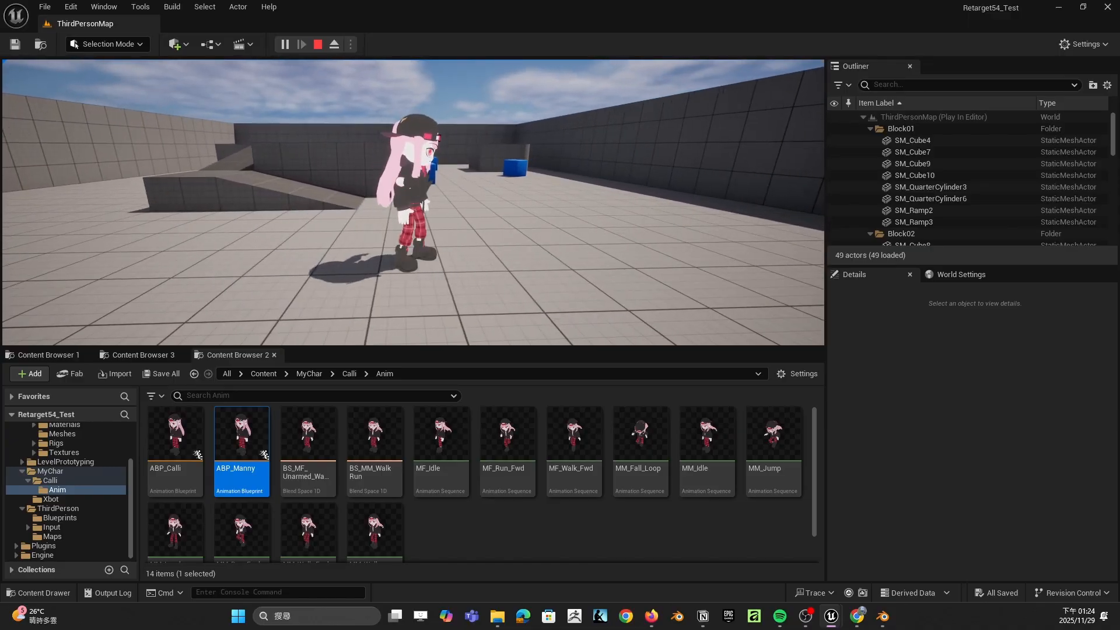
pyautogui.press('a')
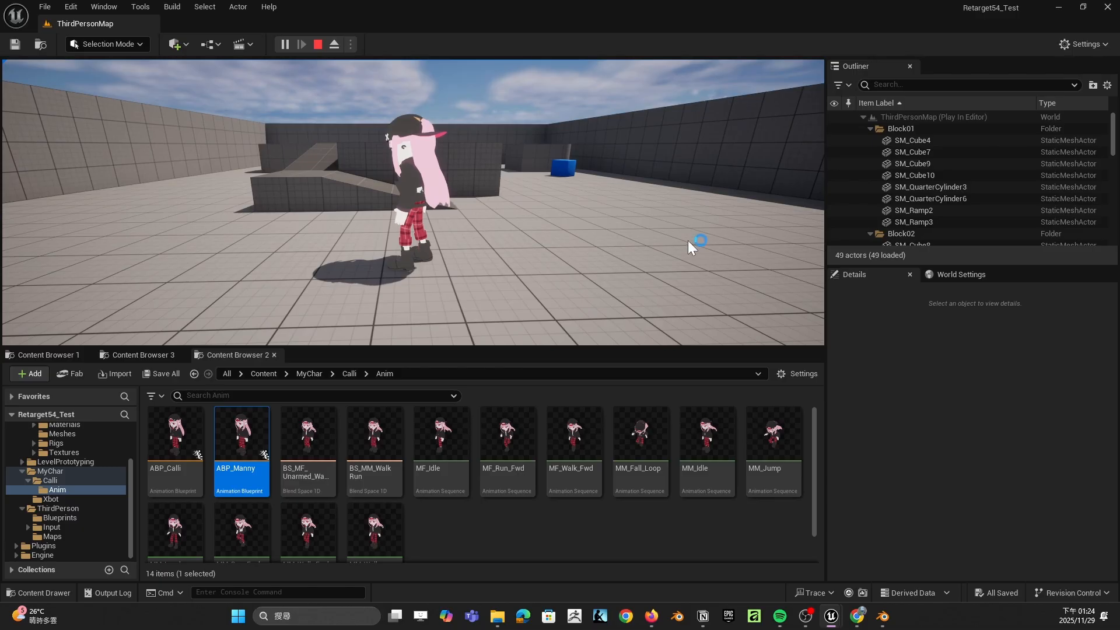
pyautogui.press('Escape')
# Step: In ABP_Manny, filter the Kawaii Physics node's details by "damp", set Damping to 1.0, and compile and save
pyautogui.doubleClick(233, 452)
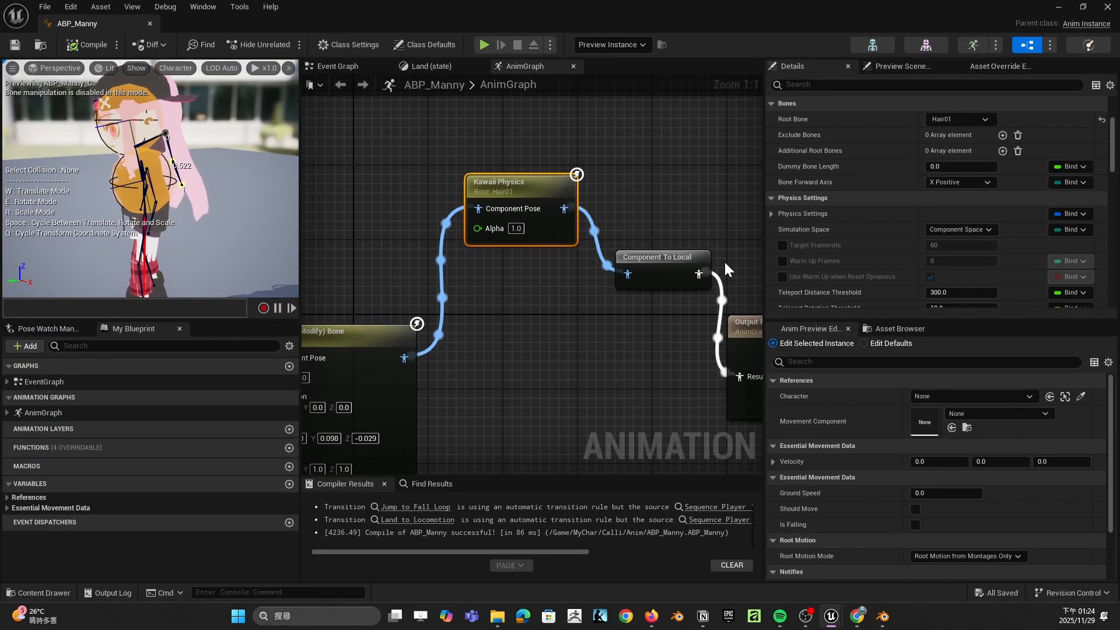
pyautogui.scroll(1, 1015, 210)
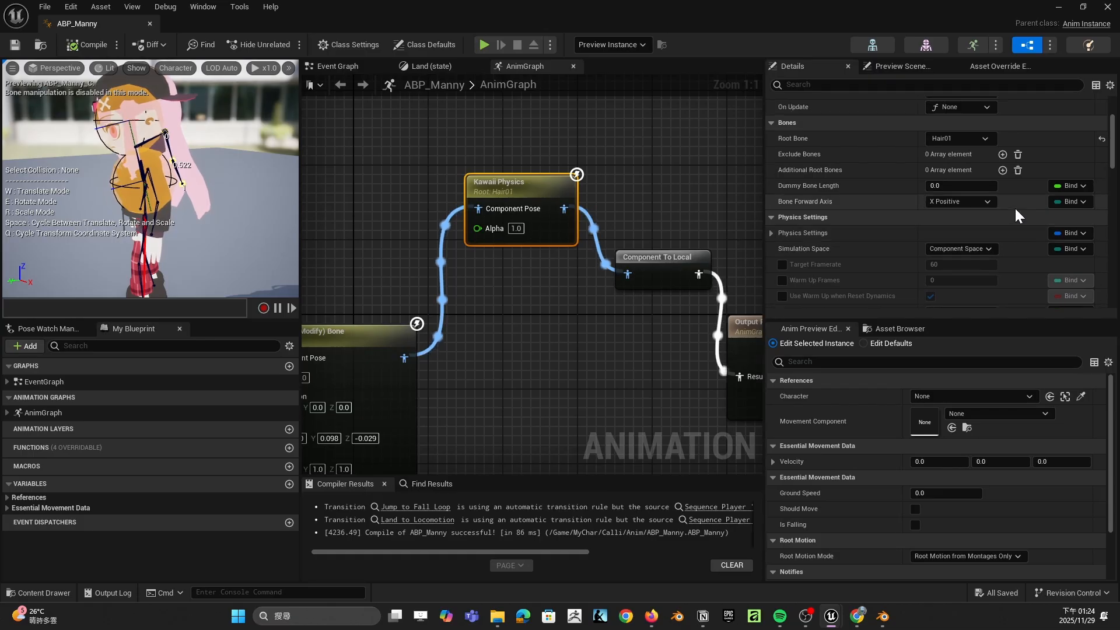
pyautogui.scroll(5, 1015, 209)
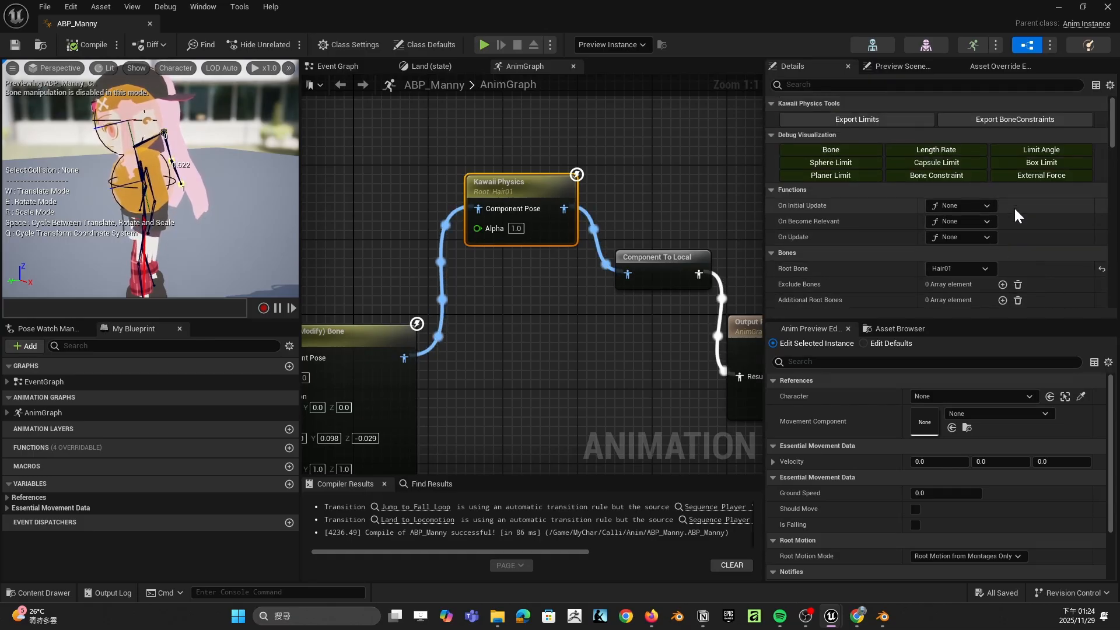
pyautogui.scroll(-10, 1015, 210)
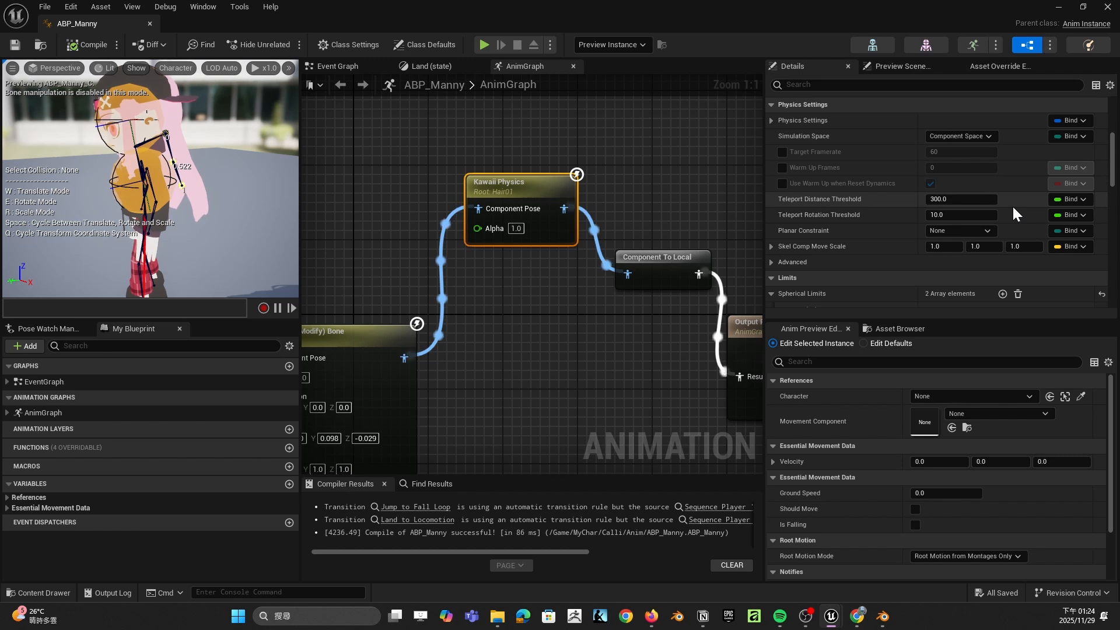
pyautogui.click(805, 86)
pyautogui.write('dam')
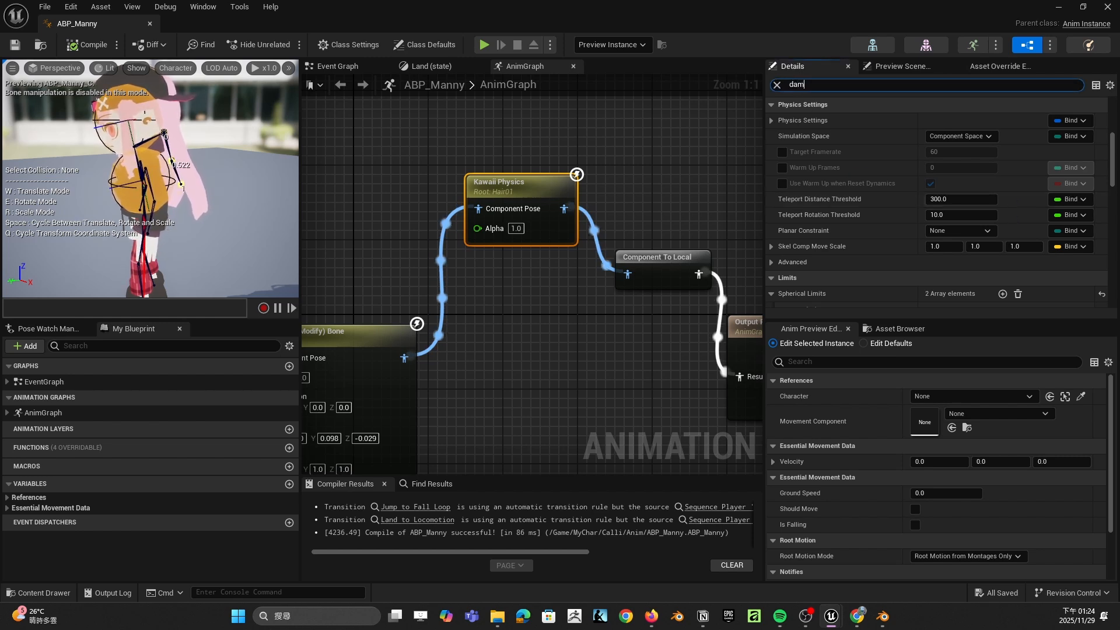
pyautogui.write('p')
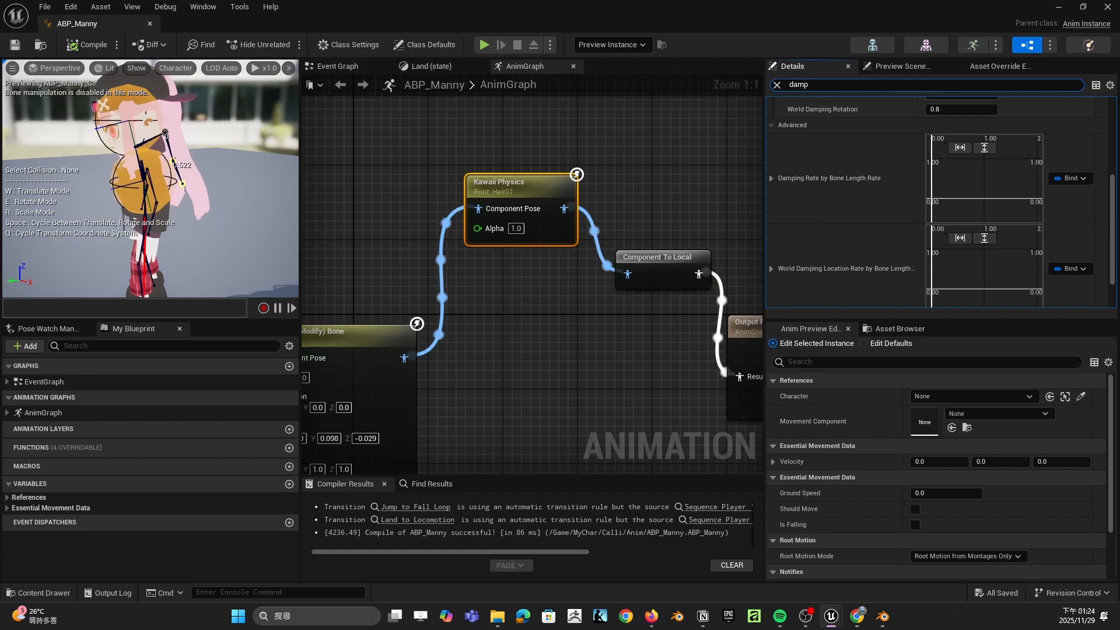
pyautogui.click(516, 197)
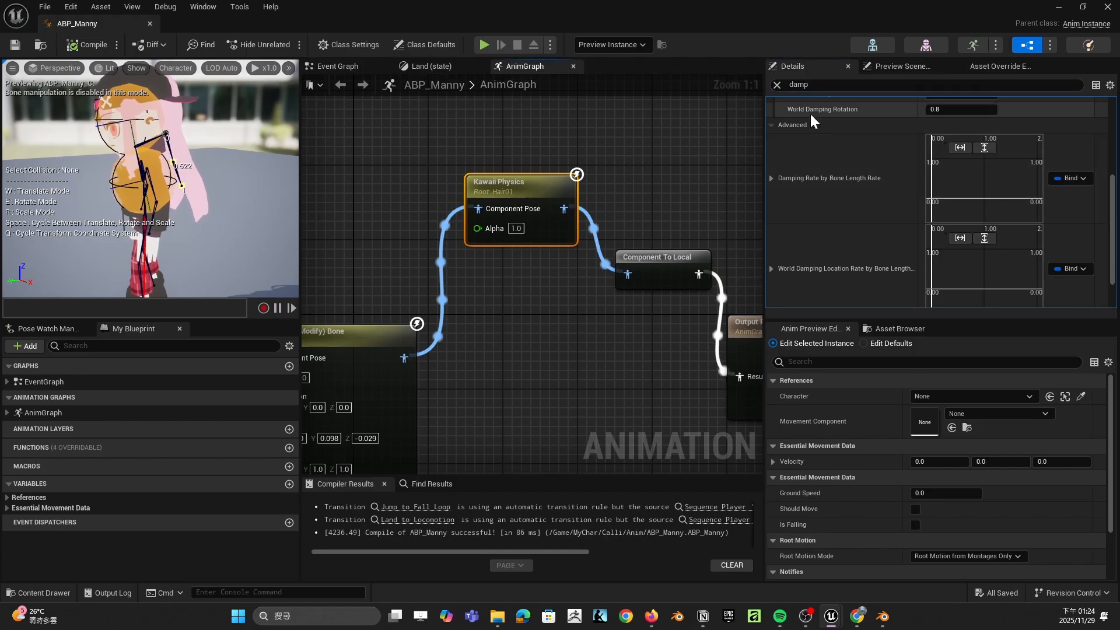
pyautogui.scroll(2, 986, 122)
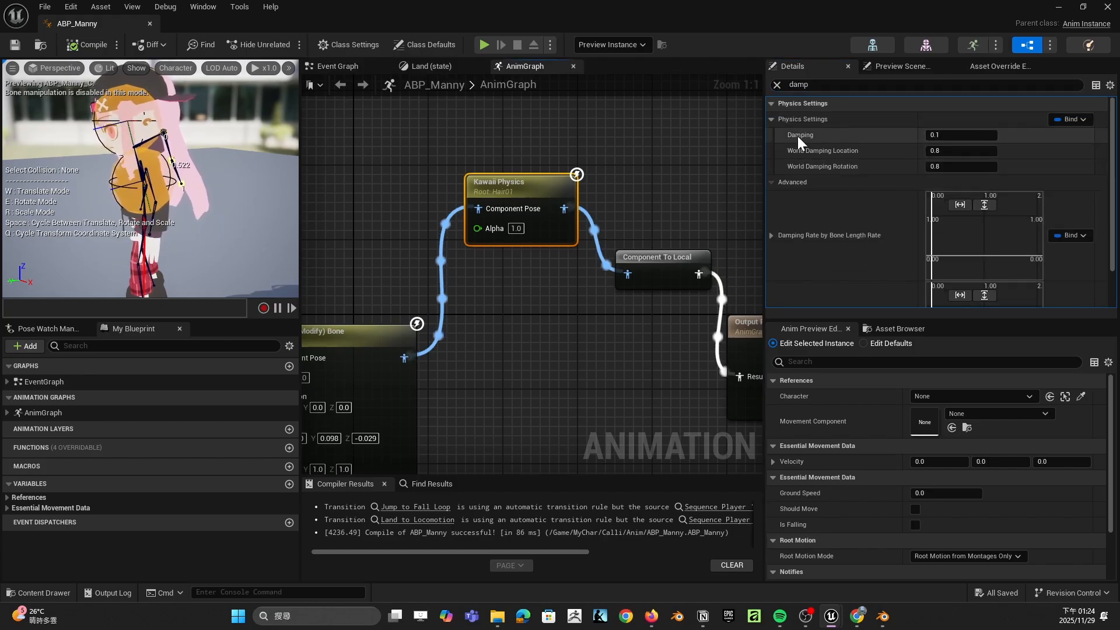
pyautogui.click(951, 132)
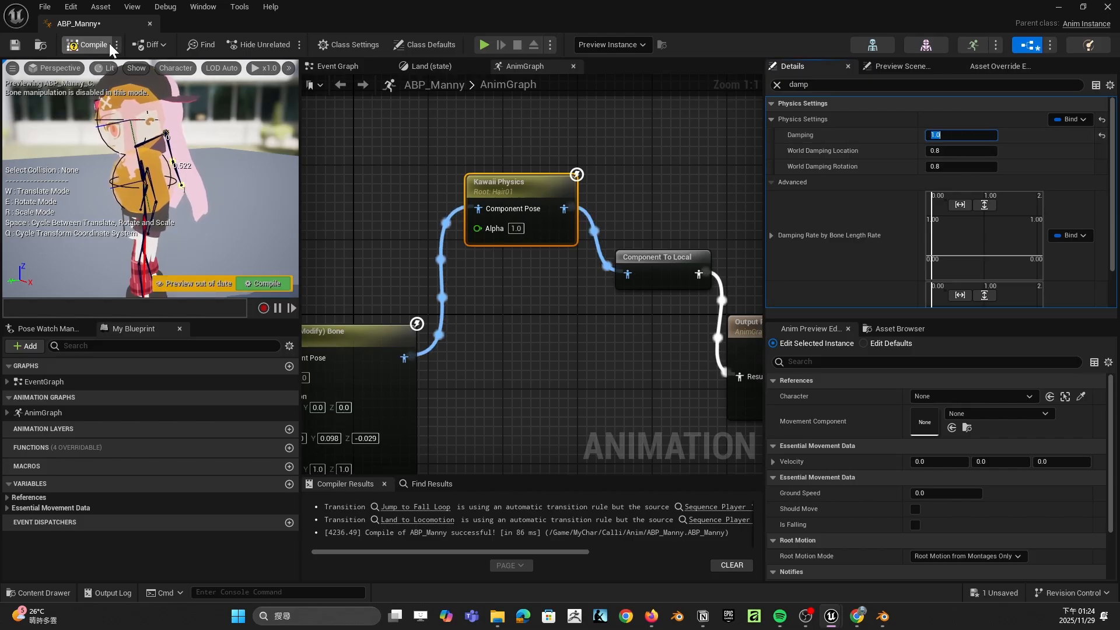
pyautogui.click(1059, 7)
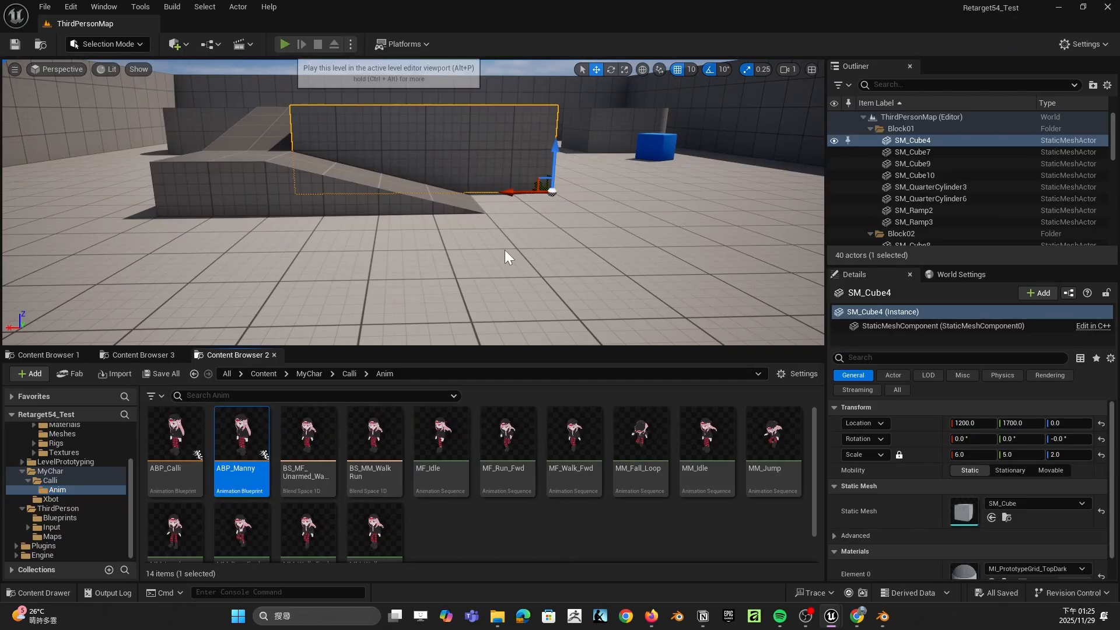
# Step: Play-test ThirdPersonMap, running and jumping in both directions to check the hair motion with Damping at 1.0, and stop playing
pyautogui.hotkey('alt', 'p')
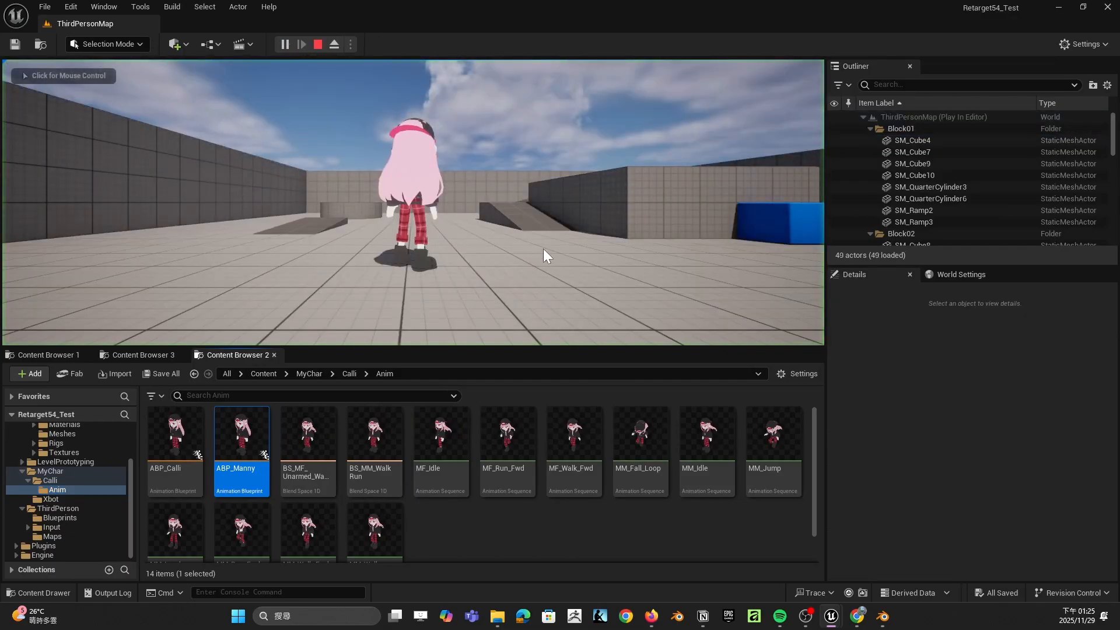
pyautogui.press('a')
pyautogui.press('space')
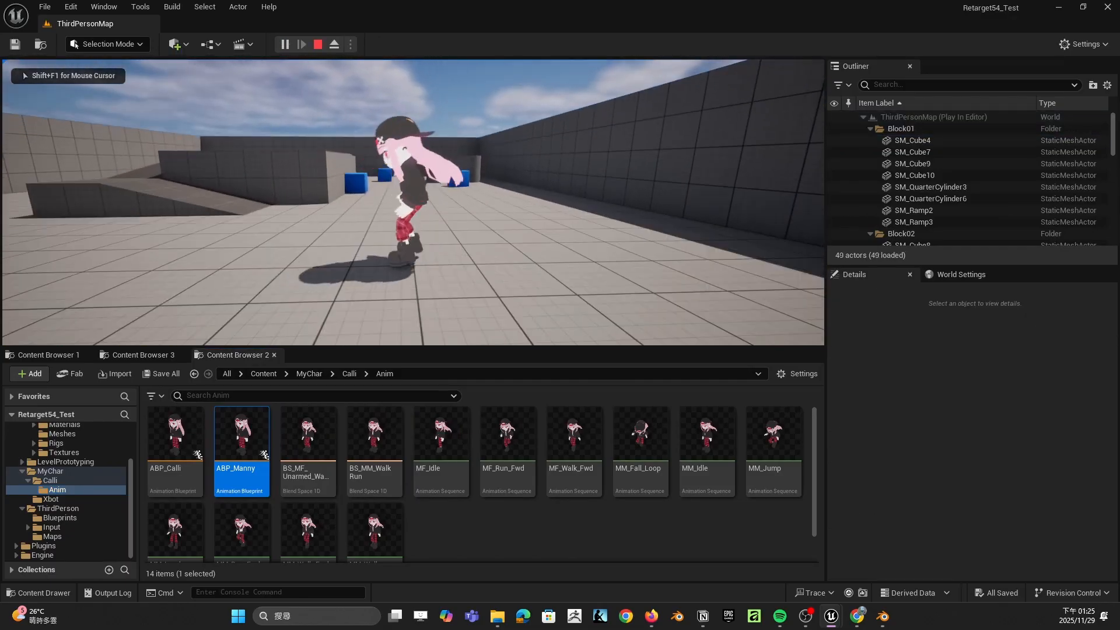
pyautogui.press('a')
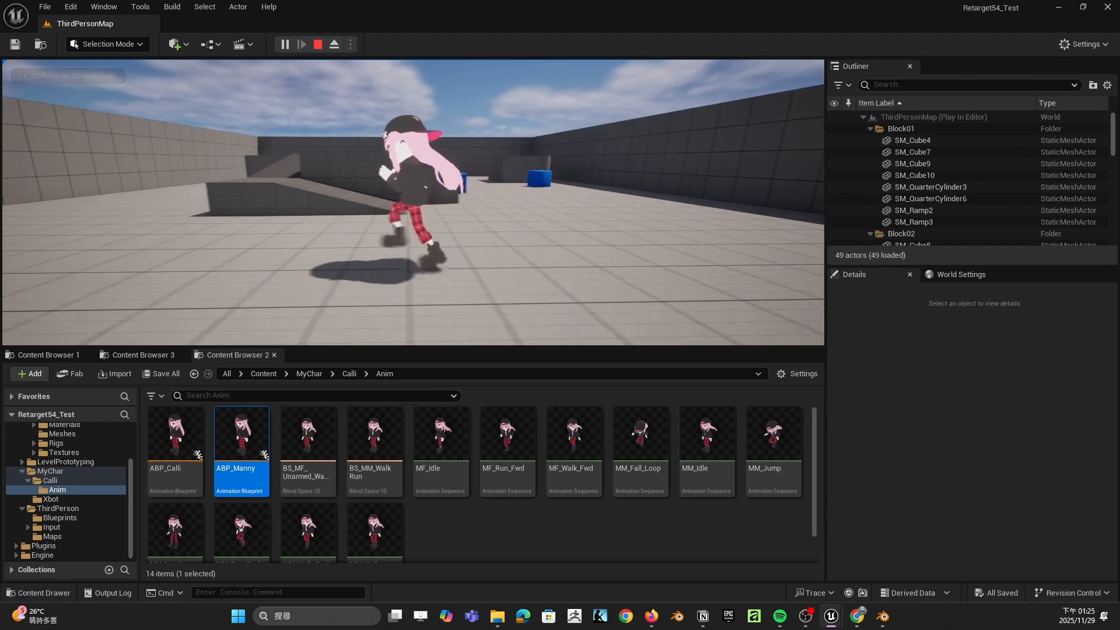
pyautogui.press('s')
pyautogui.press('d')
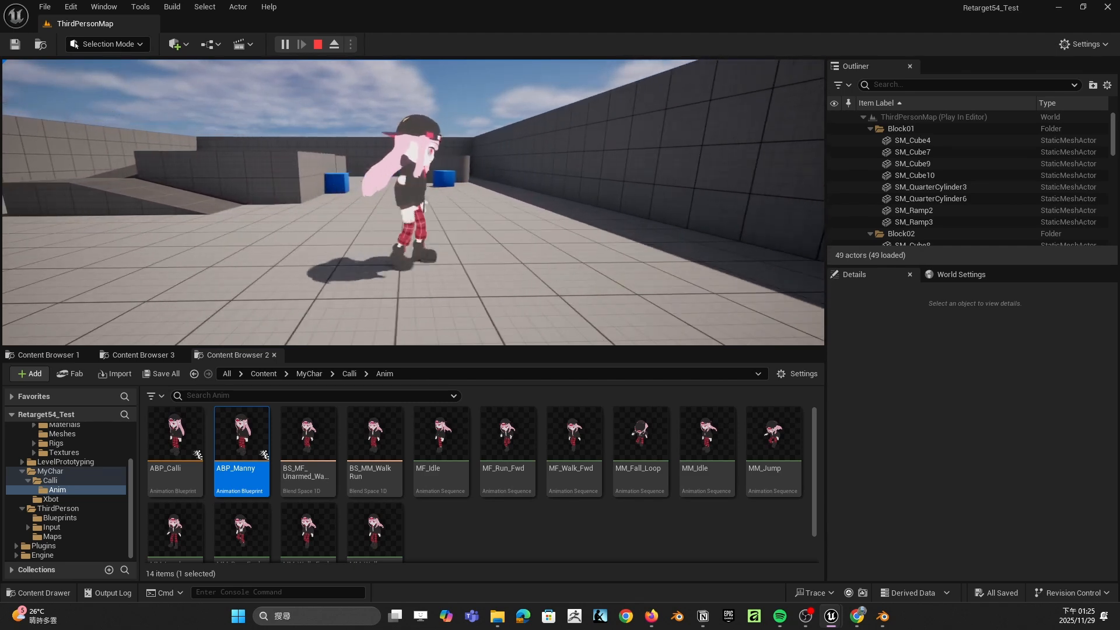
pyautogui.press('a')
pyautogui.press('a')
pyautogui.press('space')
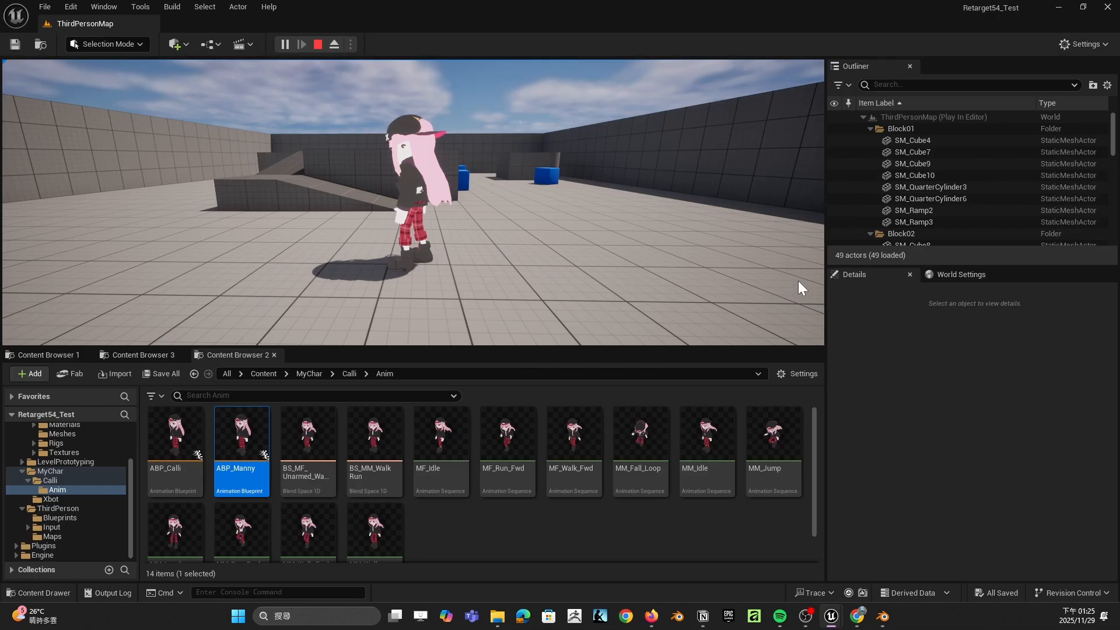
pyautogui.press('Escape')
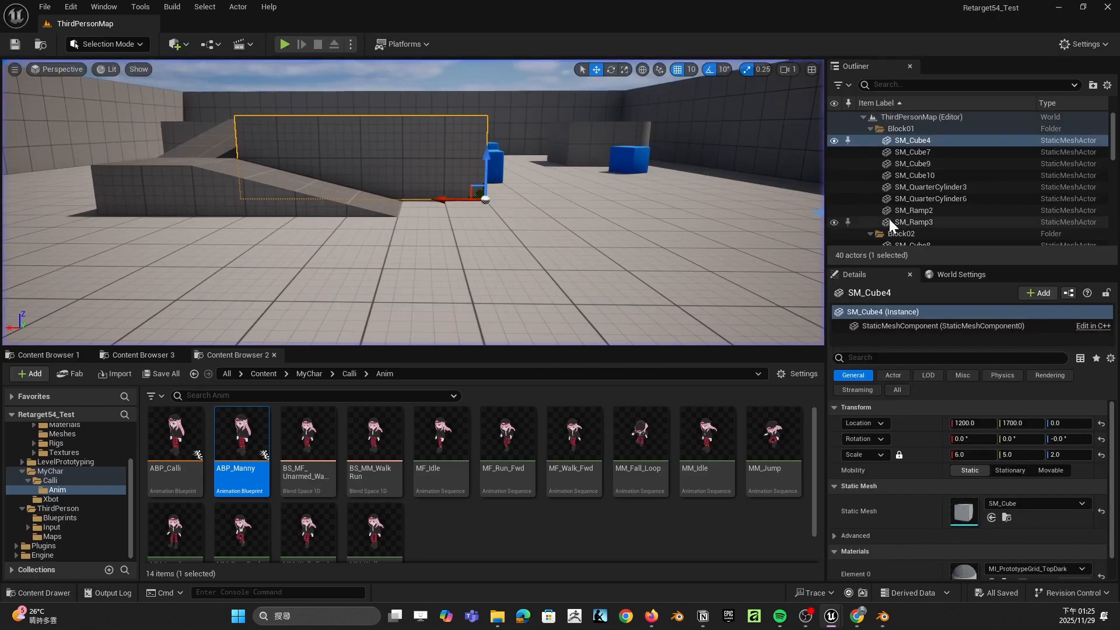
# Step: Set the Kawaii Physics node's Damping to 0.1 in ABP_Manny, compile and save it, and return to the level
pyautogui.doubleClick(241, 440)
pyautogui.click(962, 135)
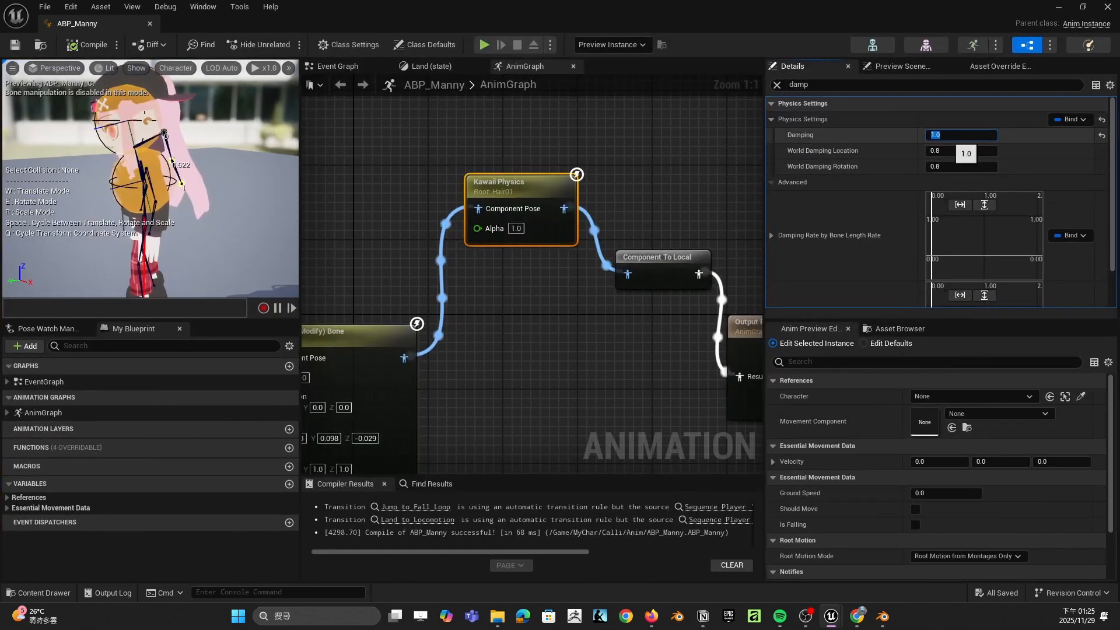
pyautogui.write('0.1')
pyautogui.press('Return')
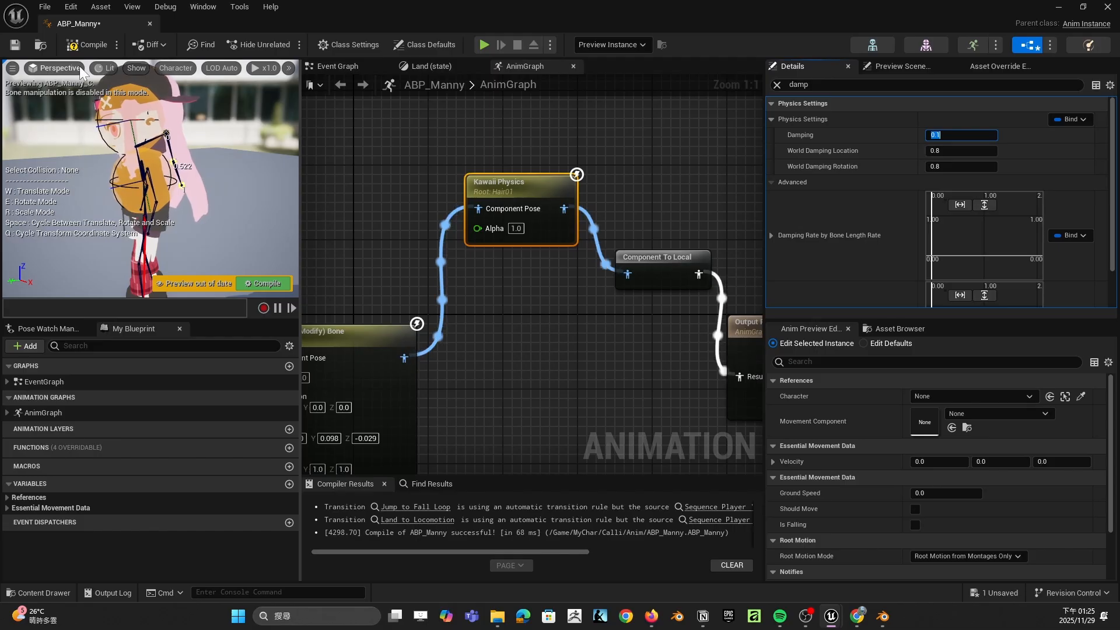
pyautogui.click(88, 47)
pyautogui.click(15, 46)
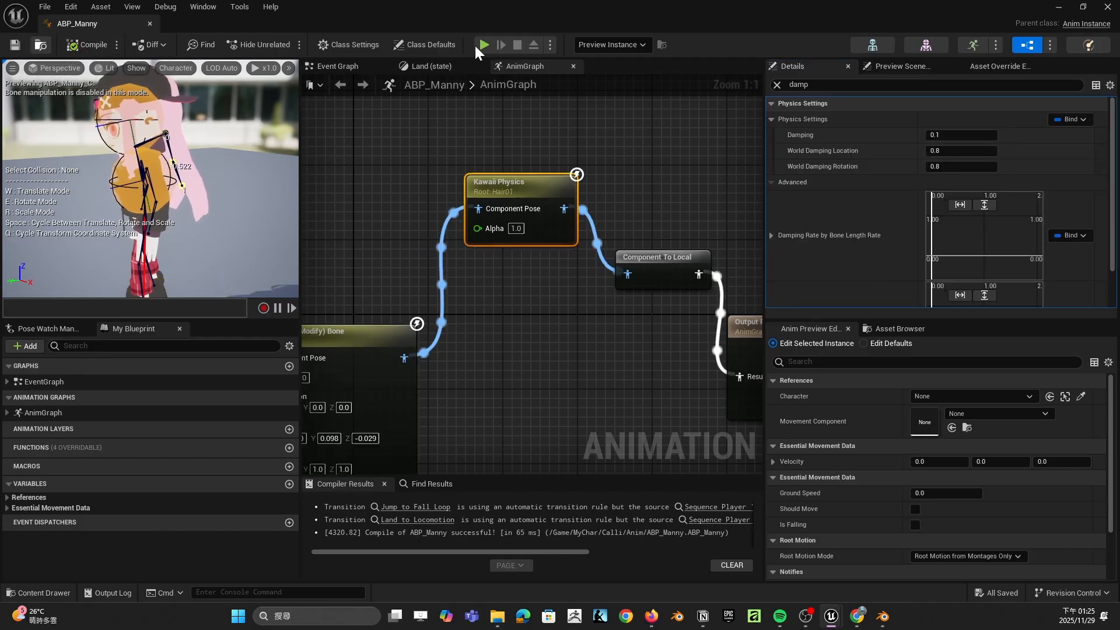
pyautogui.click(1107, 8)
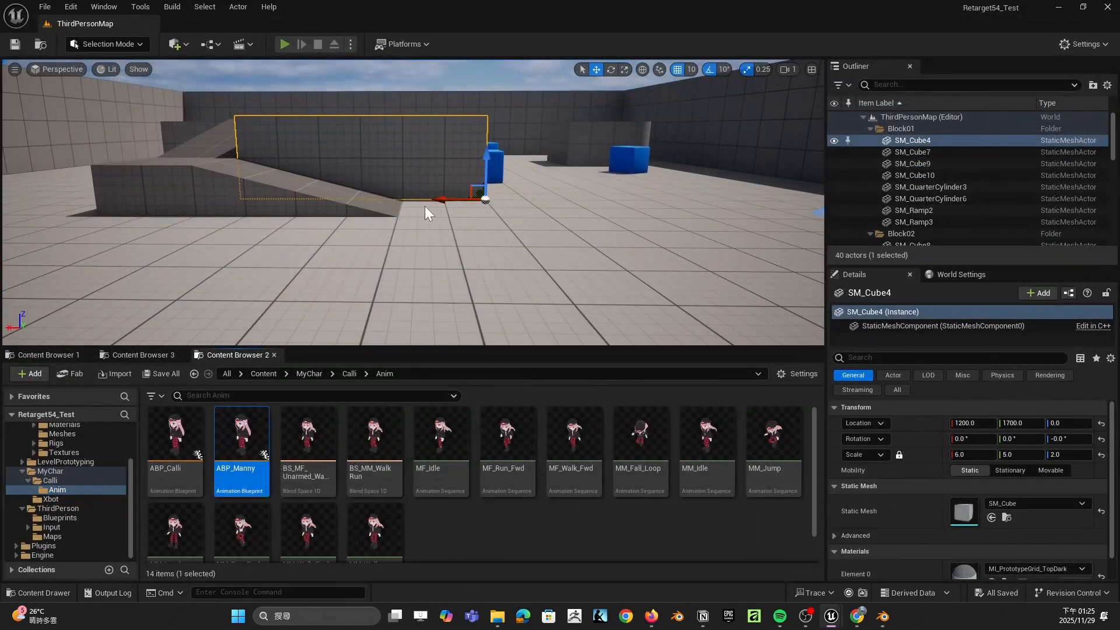
# Step: Play-test ThirdPersonMap again, running, jumping and turning the character to examine the hair motion with Damping at 0.1, and stop playing
pyautogui.hotkey('alt', 'p')
pyautogui.click(600, 289)
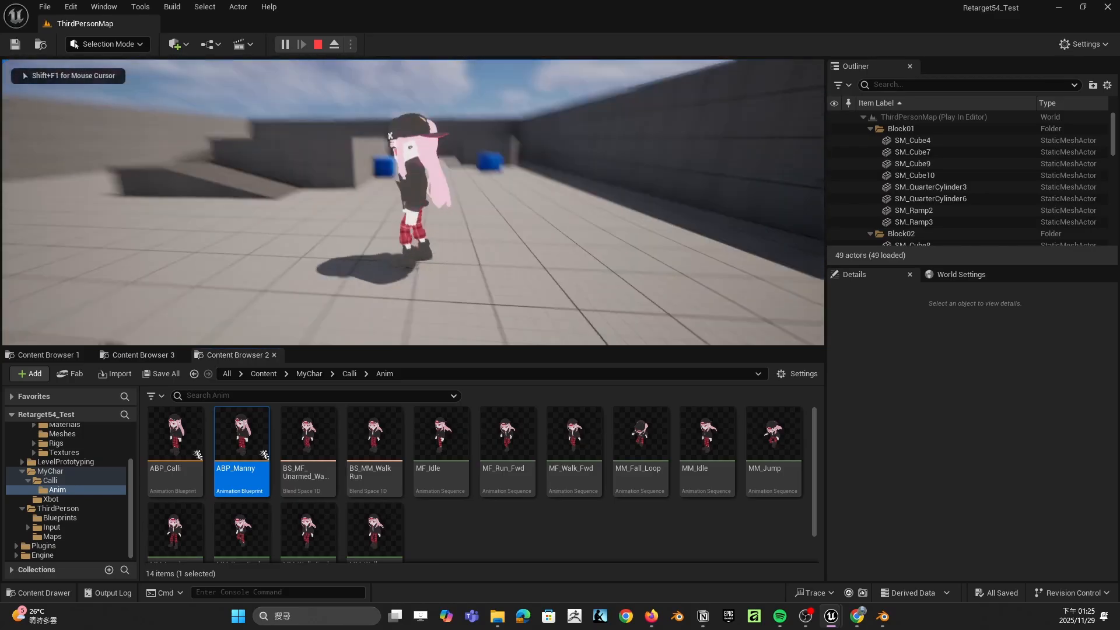
pyautogui.press('a')
pyautogui.press('space')
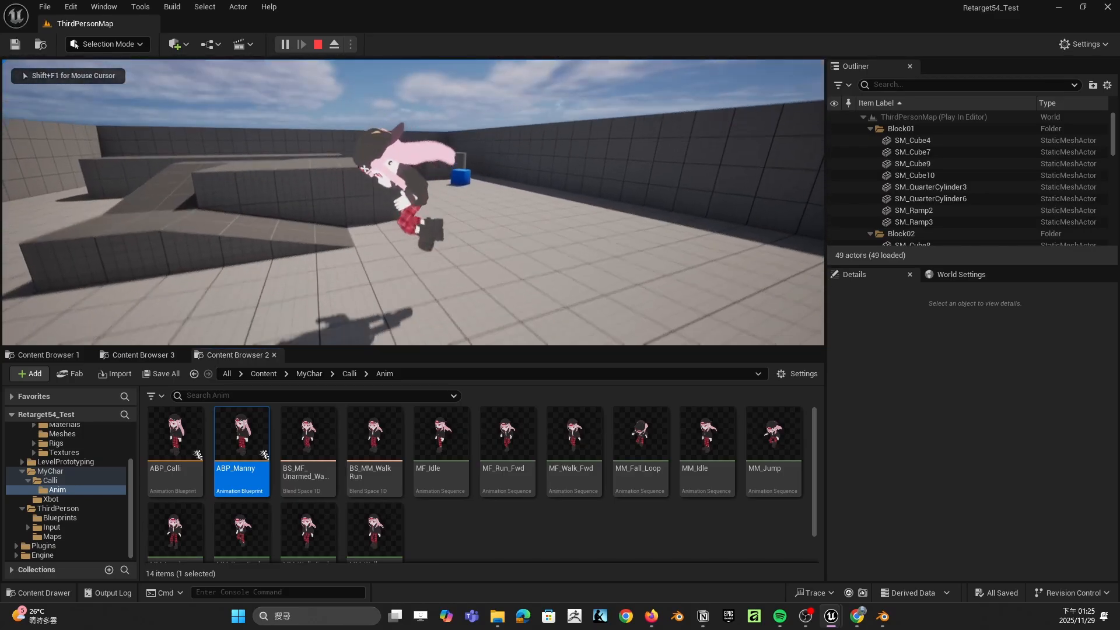
pyautogui.press('space')
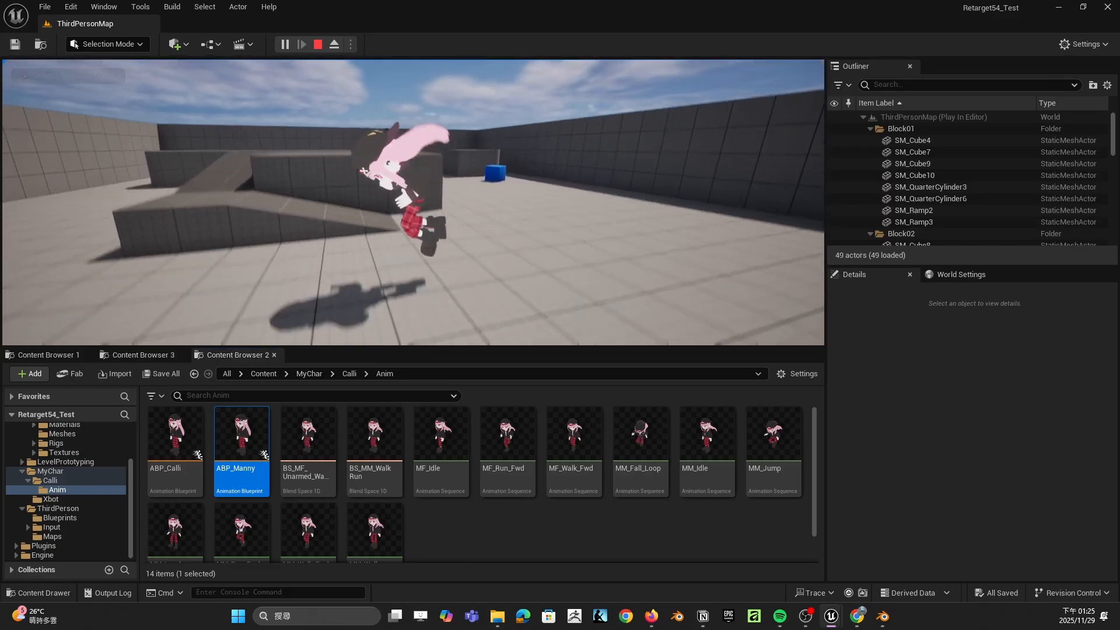
pyautogui.press('d')
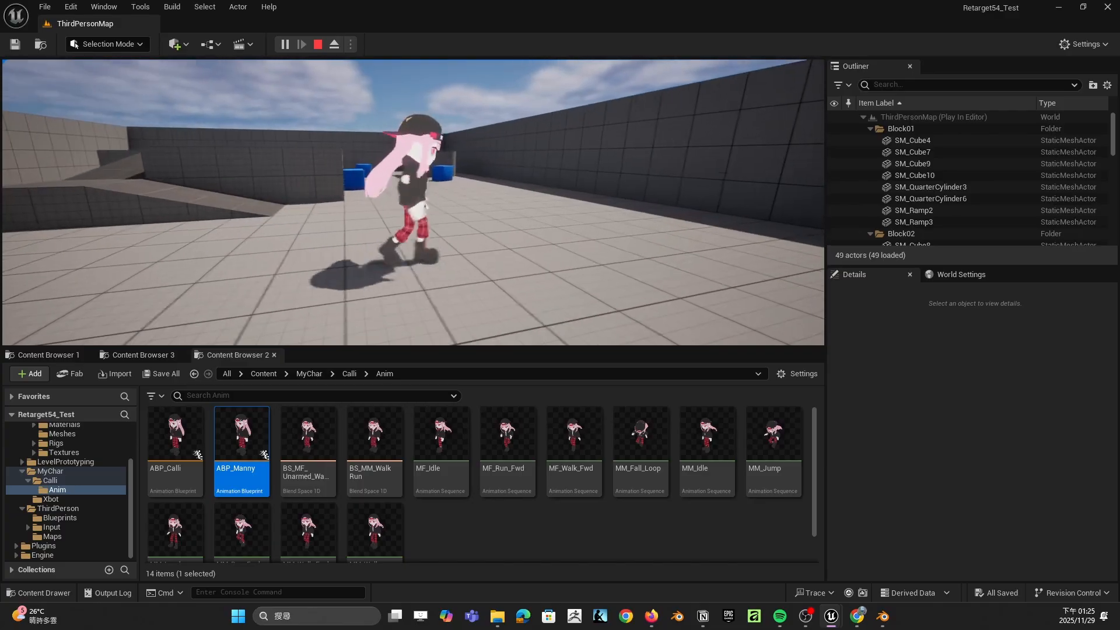
pyautogui.press('a')
pyautogui.press('a')
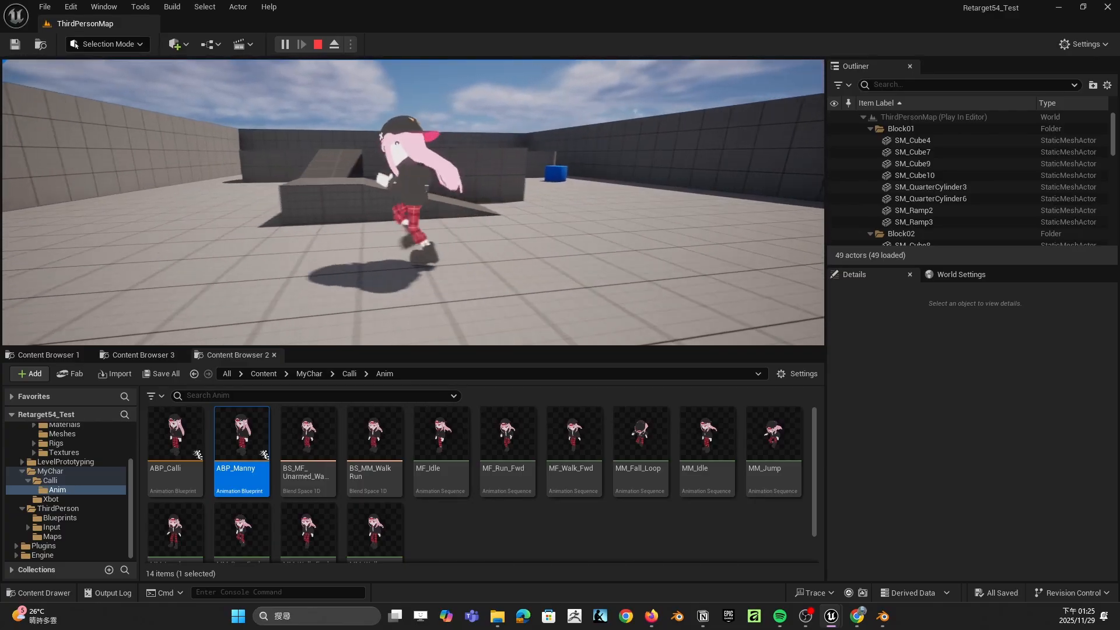
pyautogui.press('d')
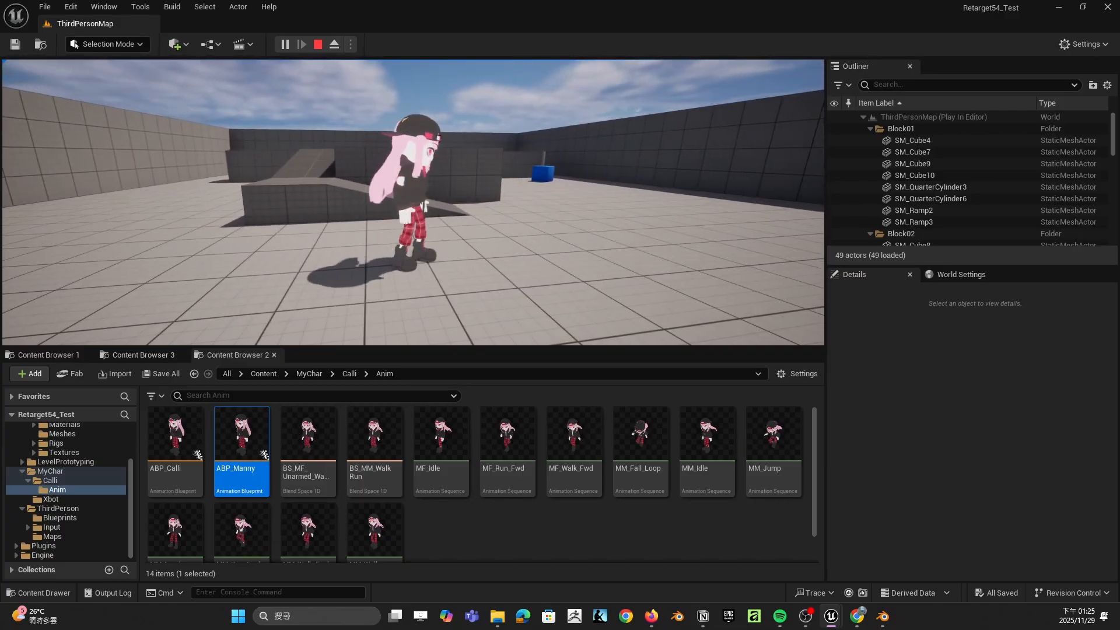
pyautogui.press('s')
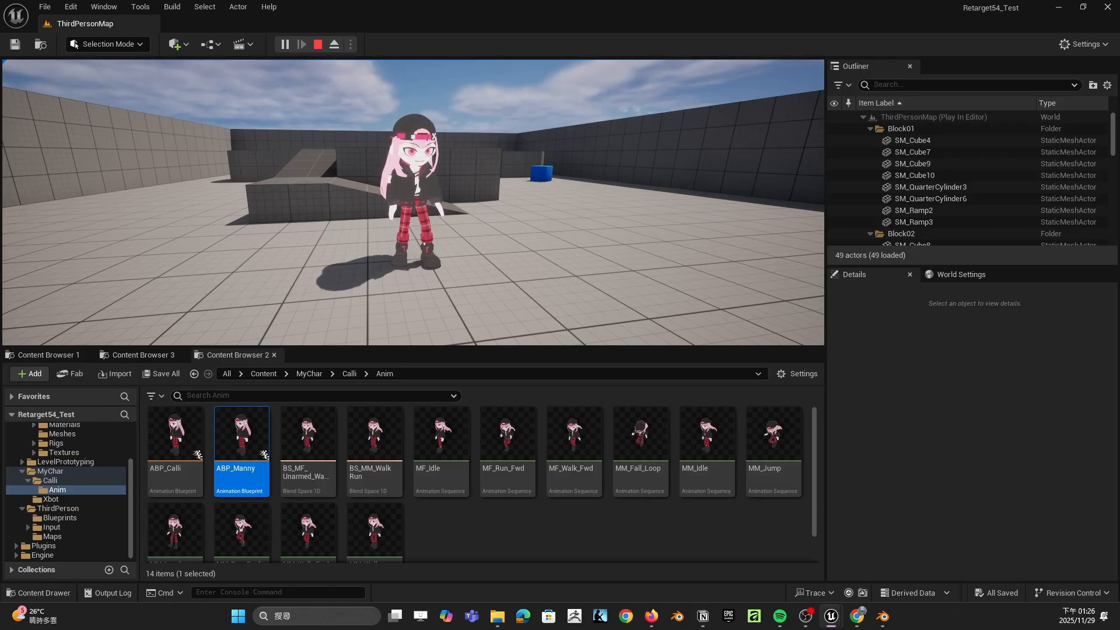
pyautogui.press('Escape')
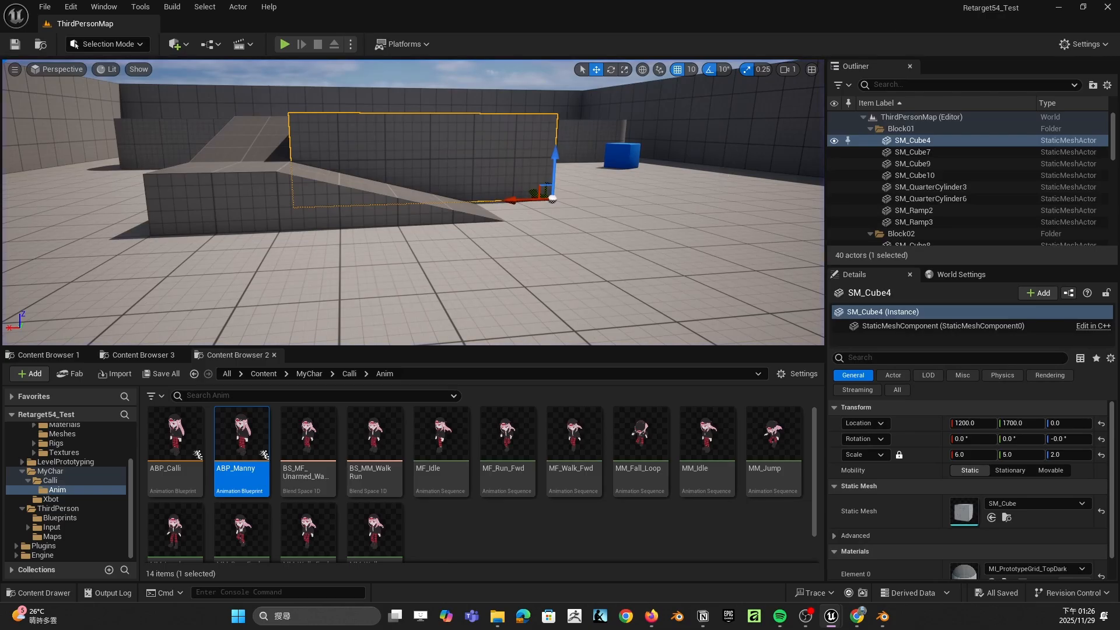